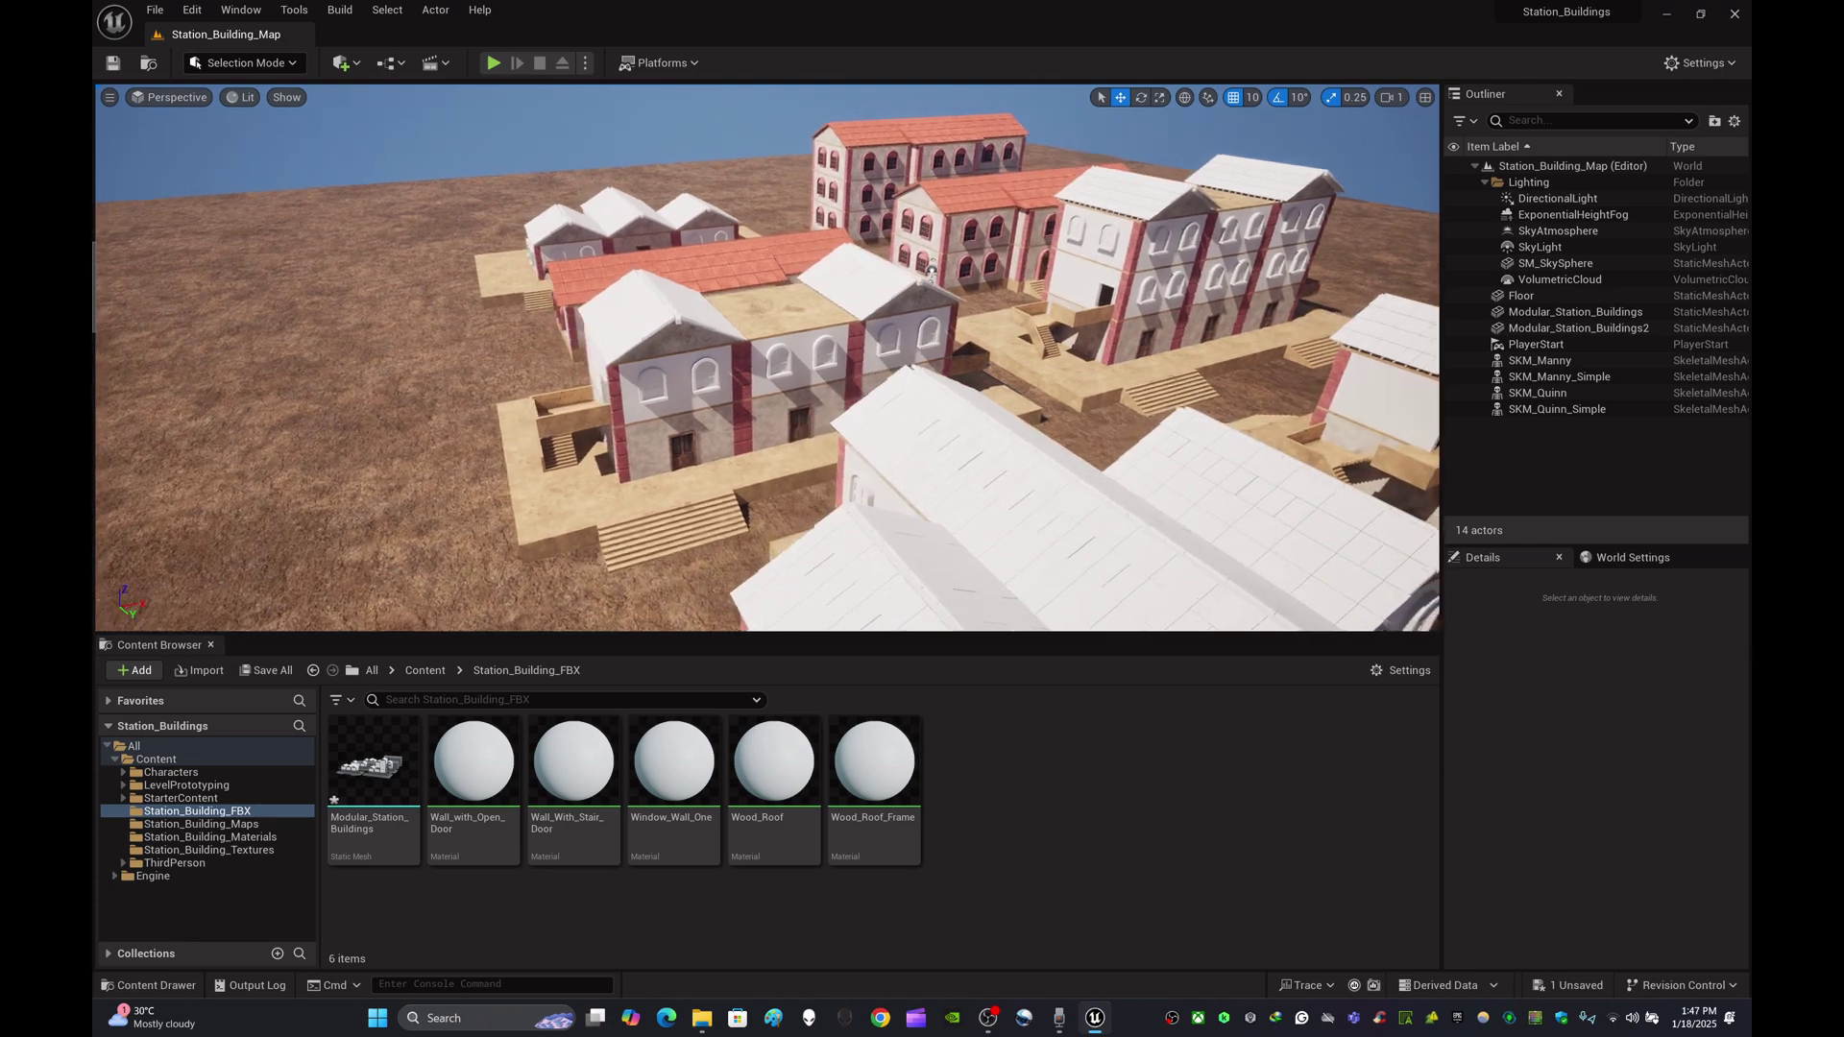
- Copy the Wall_with_Open_Door material from the Station_Building_FBX folder into the Station_Building_Materials folder
key("w")
right_click_drag(1157, 452, 1153, 447)
mouse_move(490, 773)
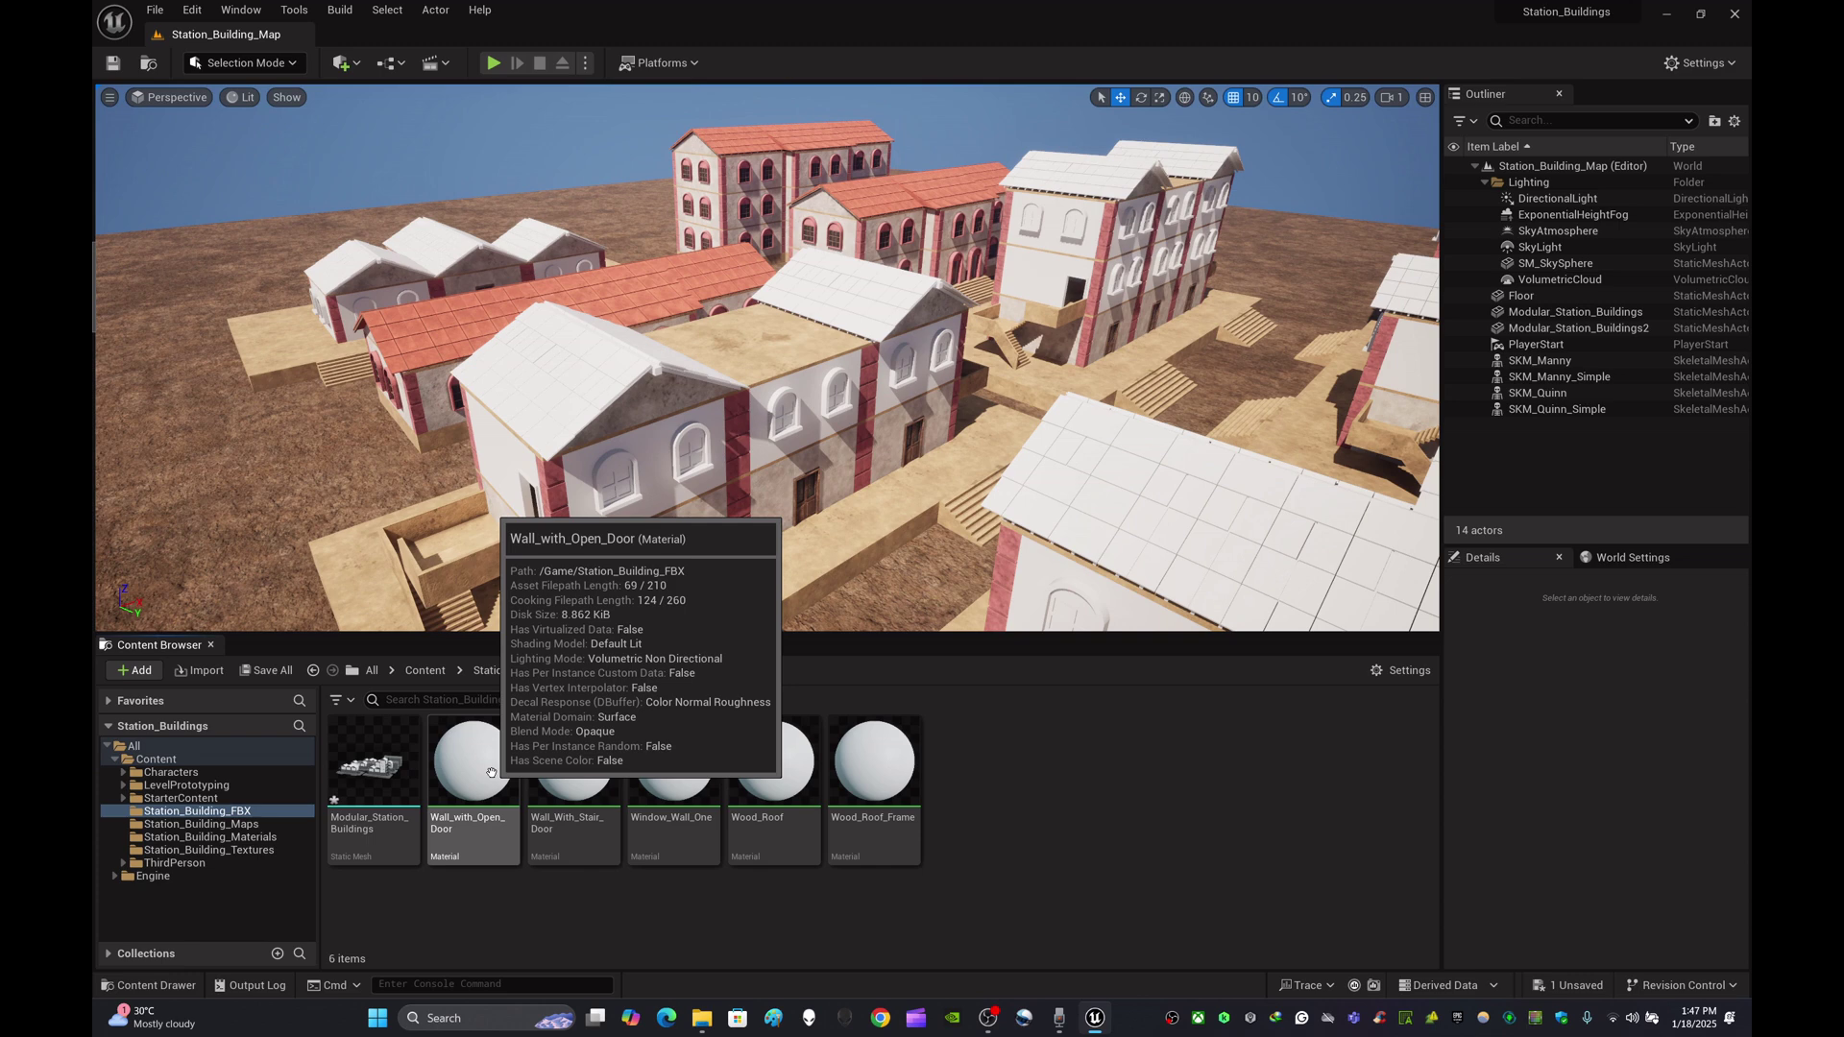
left_click(491, 773)
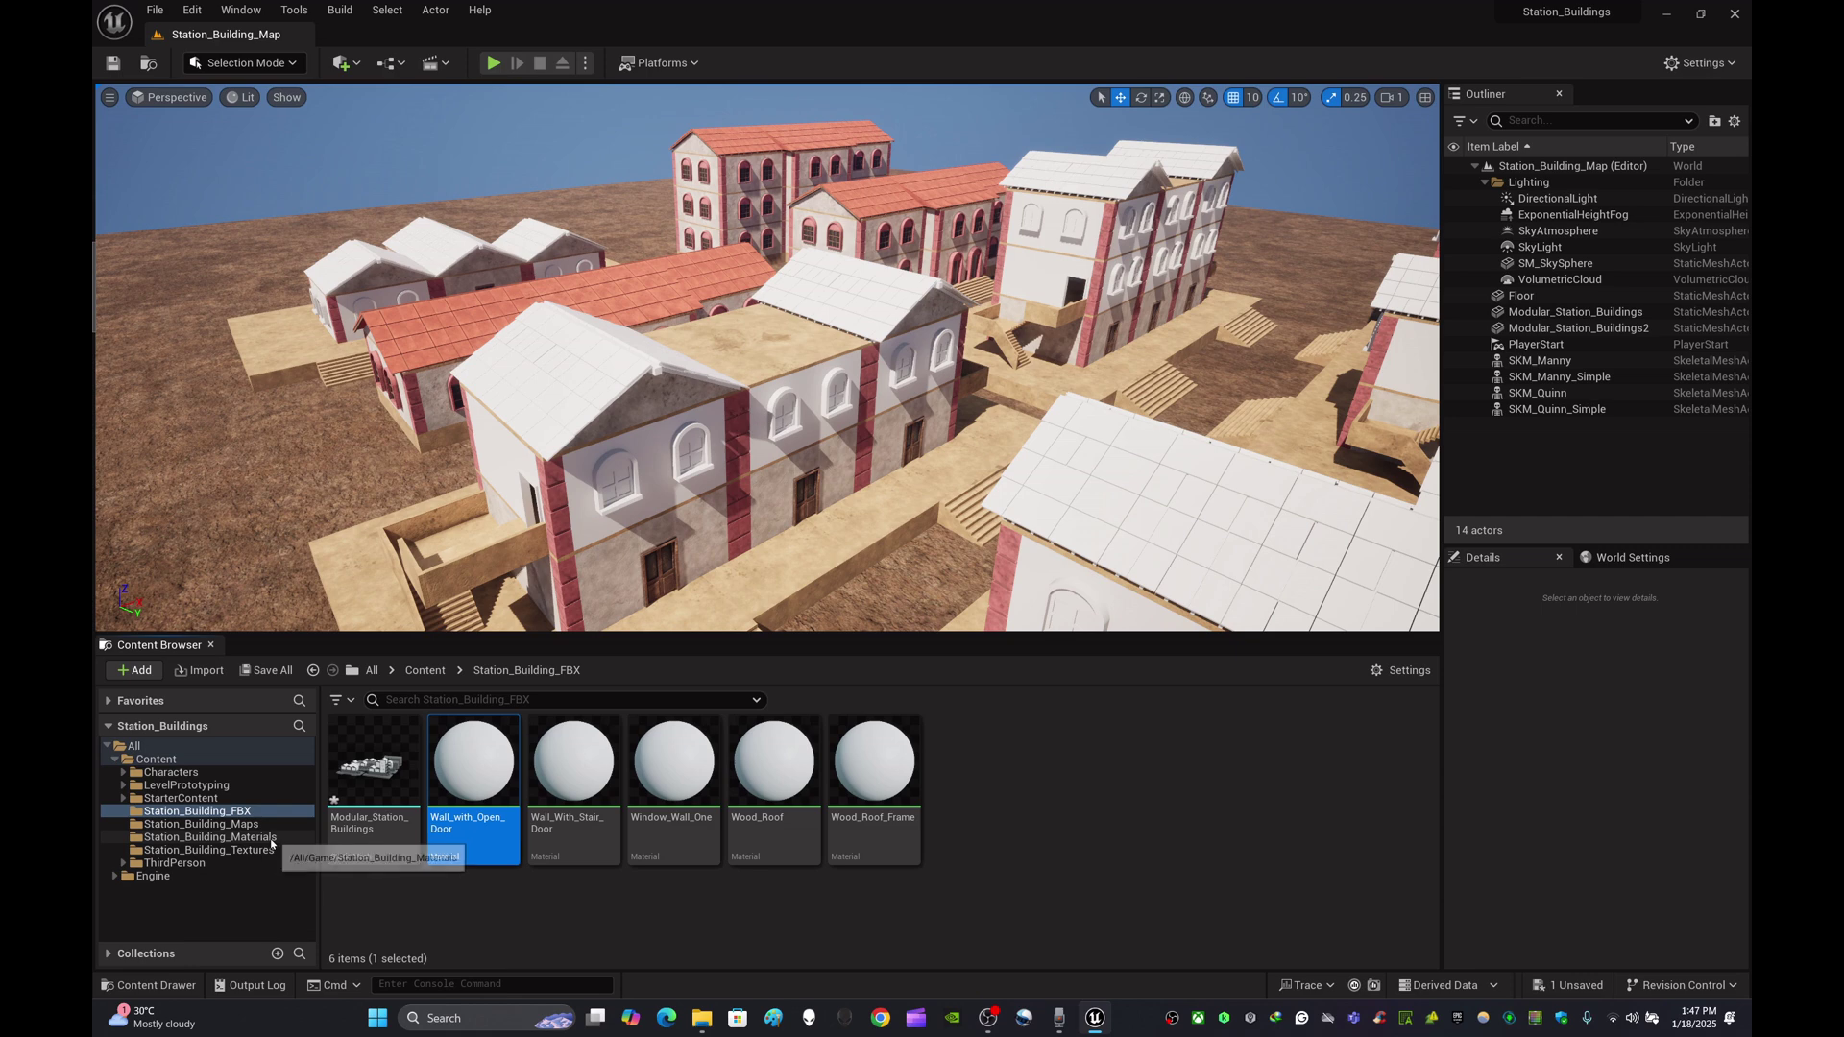
left_click(223, 836)
scroll(1204, 865, "down", 1)
scroll(1204, 865, "down", 1)
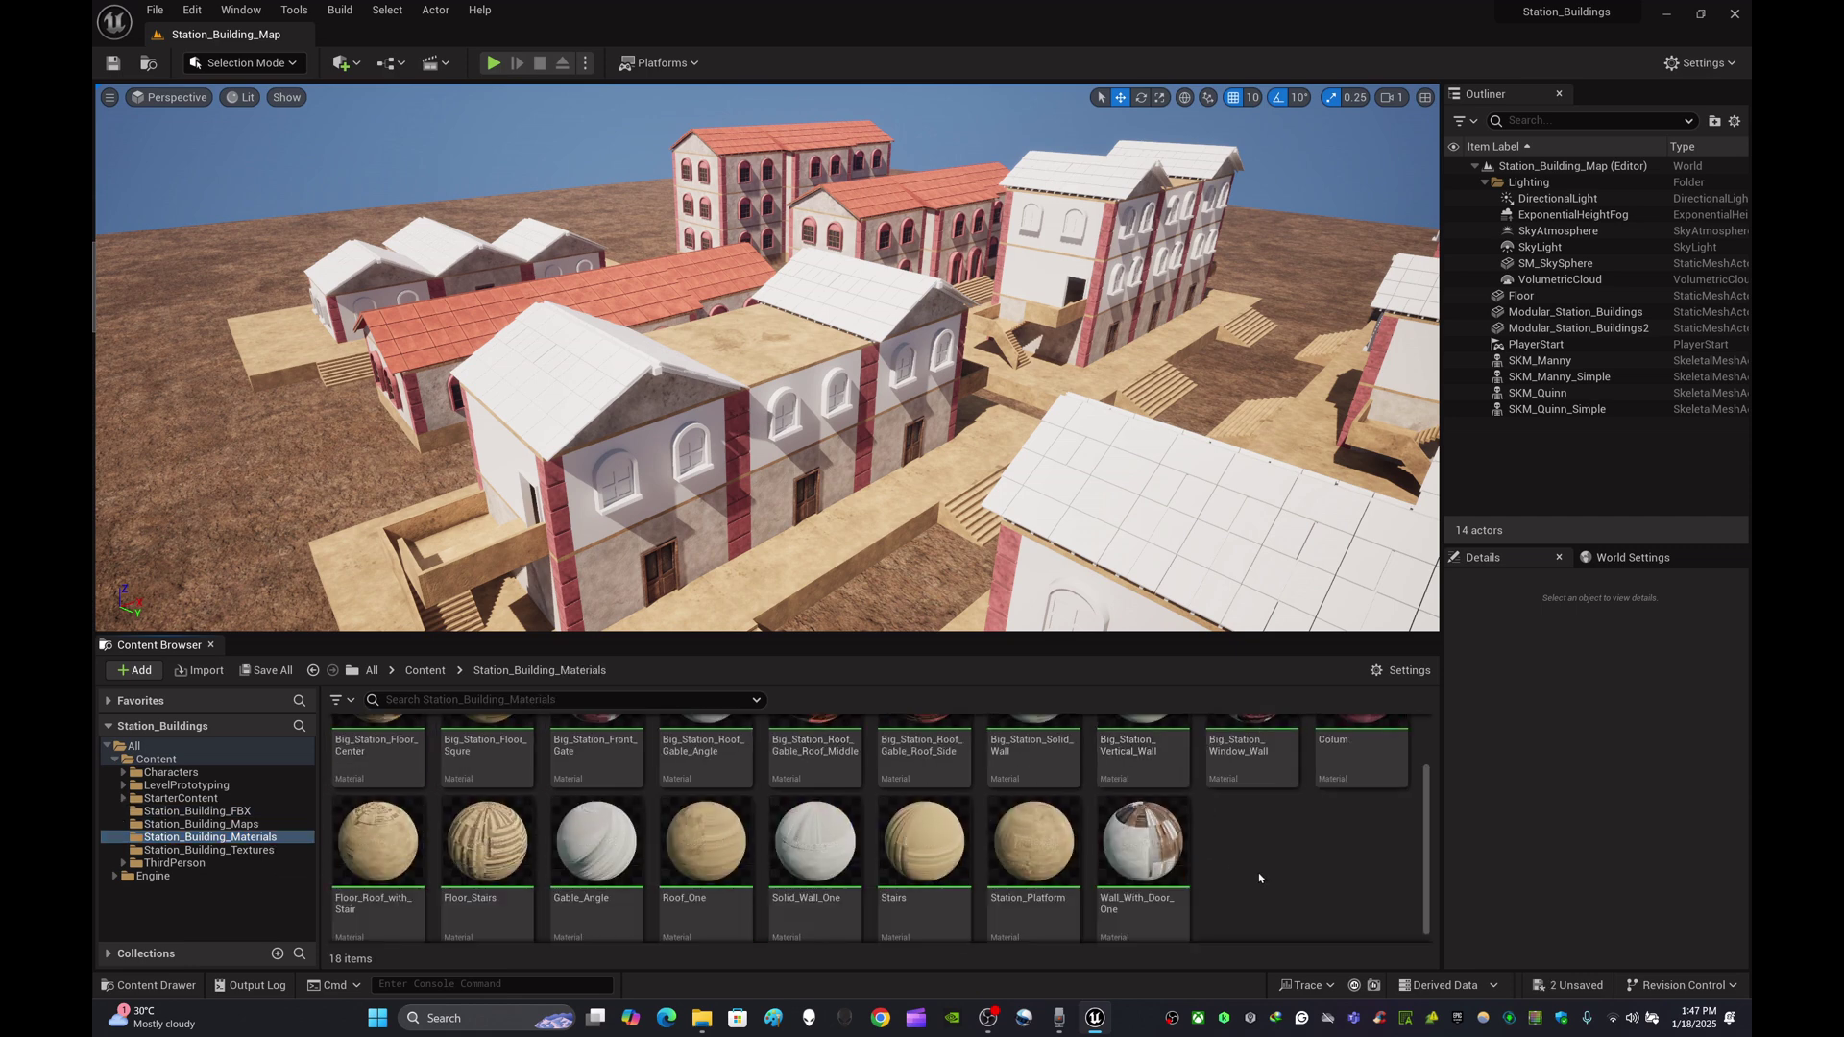
key("ctrl+v")
- Open the copied Wall_with_Open_Door material and filter the Station_Building_Textures folder by that material's name
right_click(1281, 844)
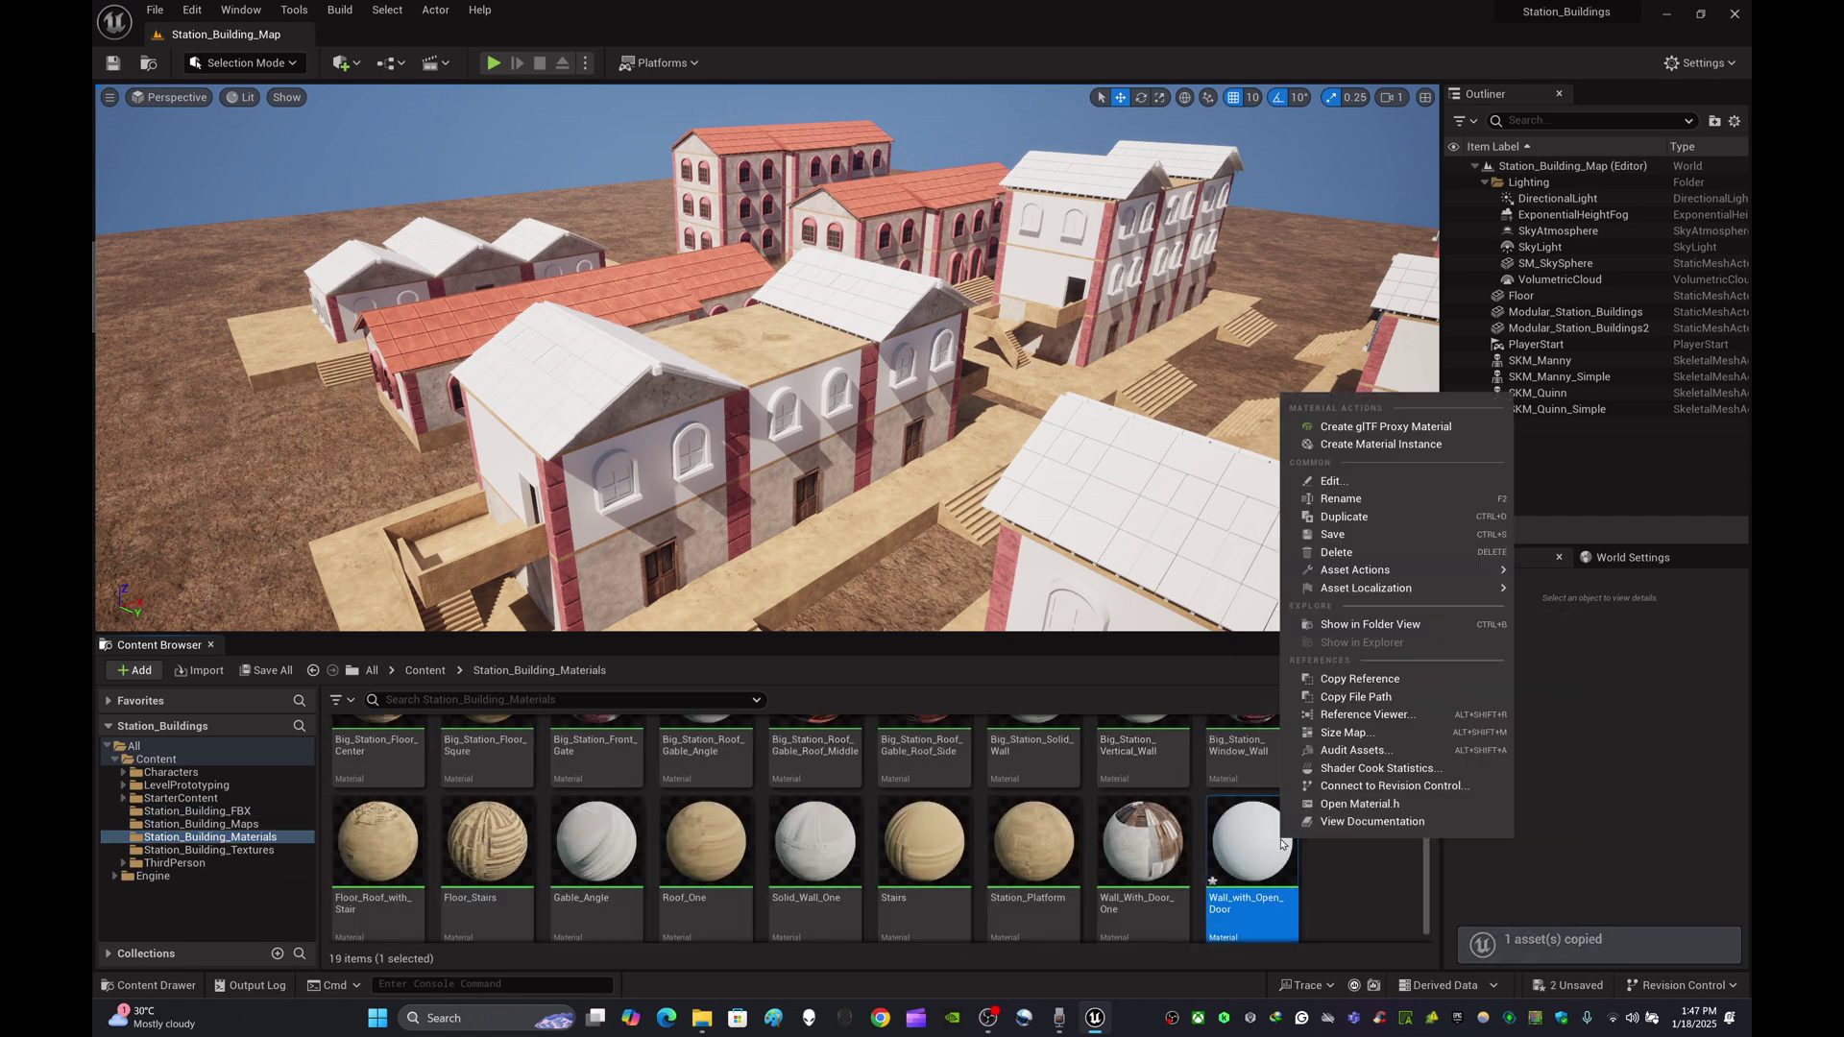
left_click(1343, 498)
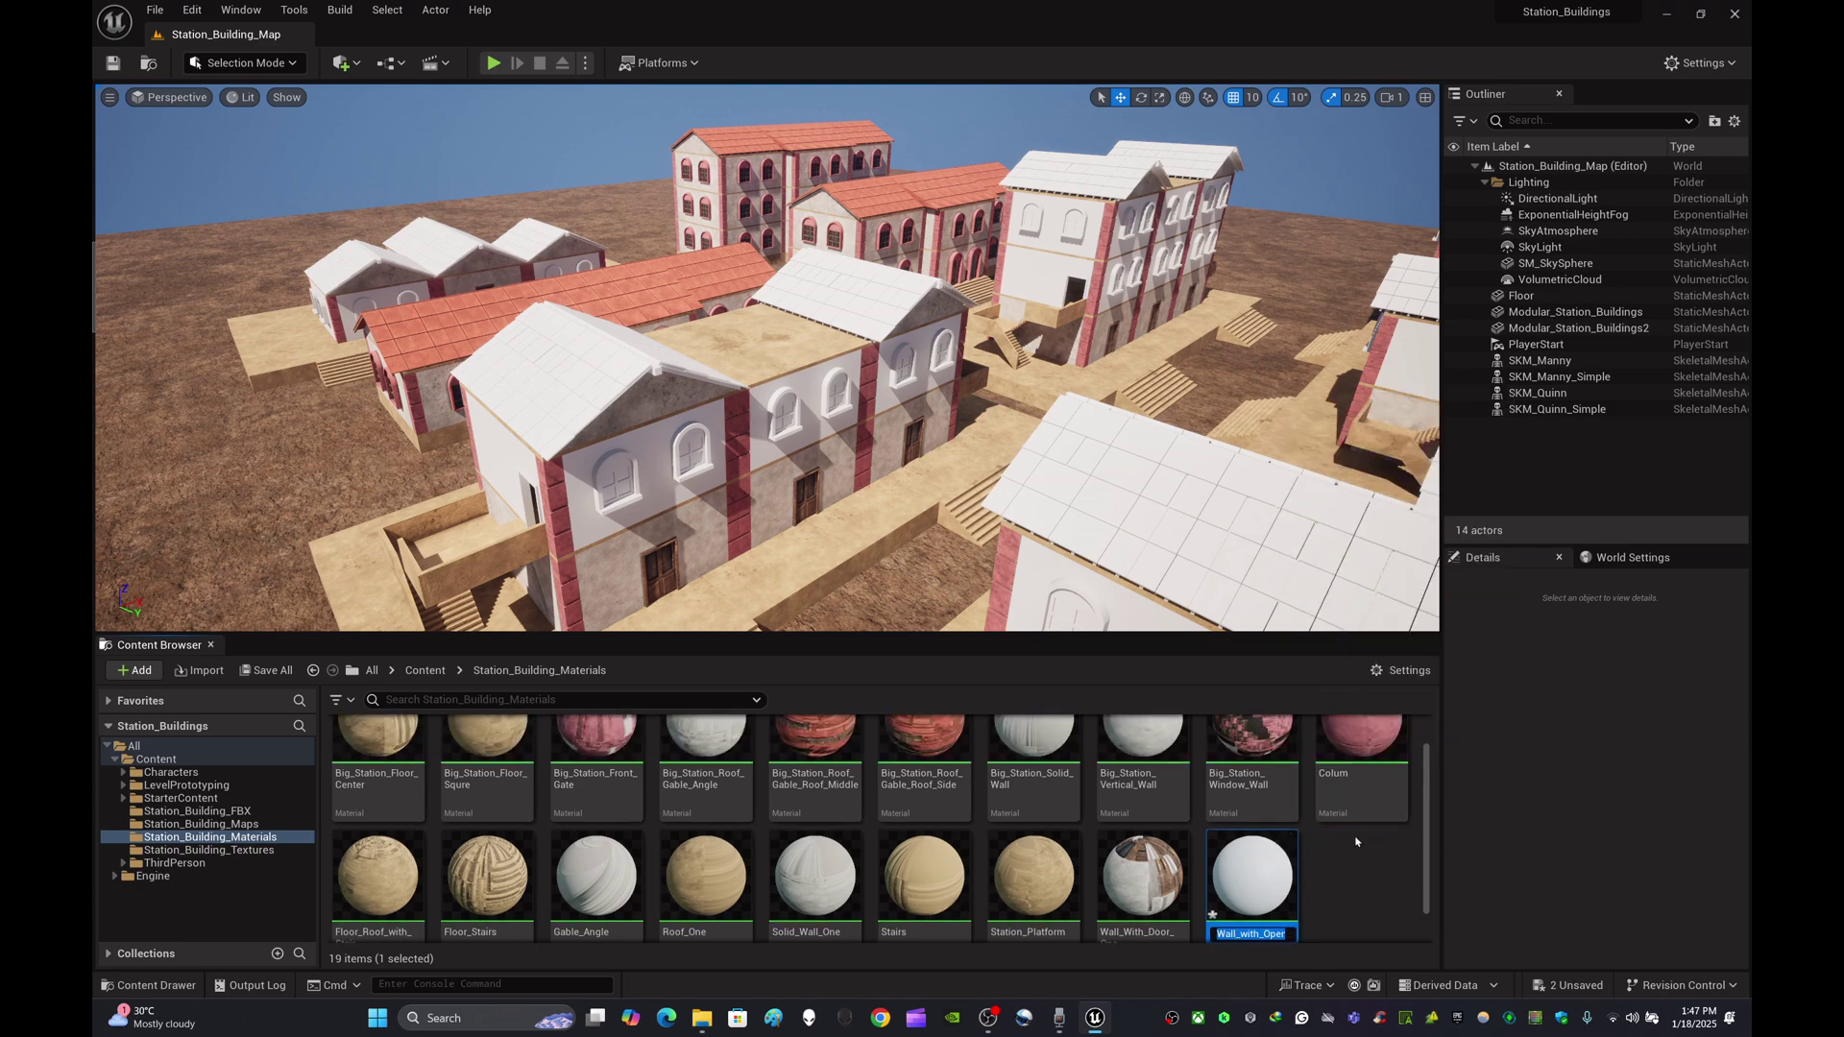
double_click(1273, 876)
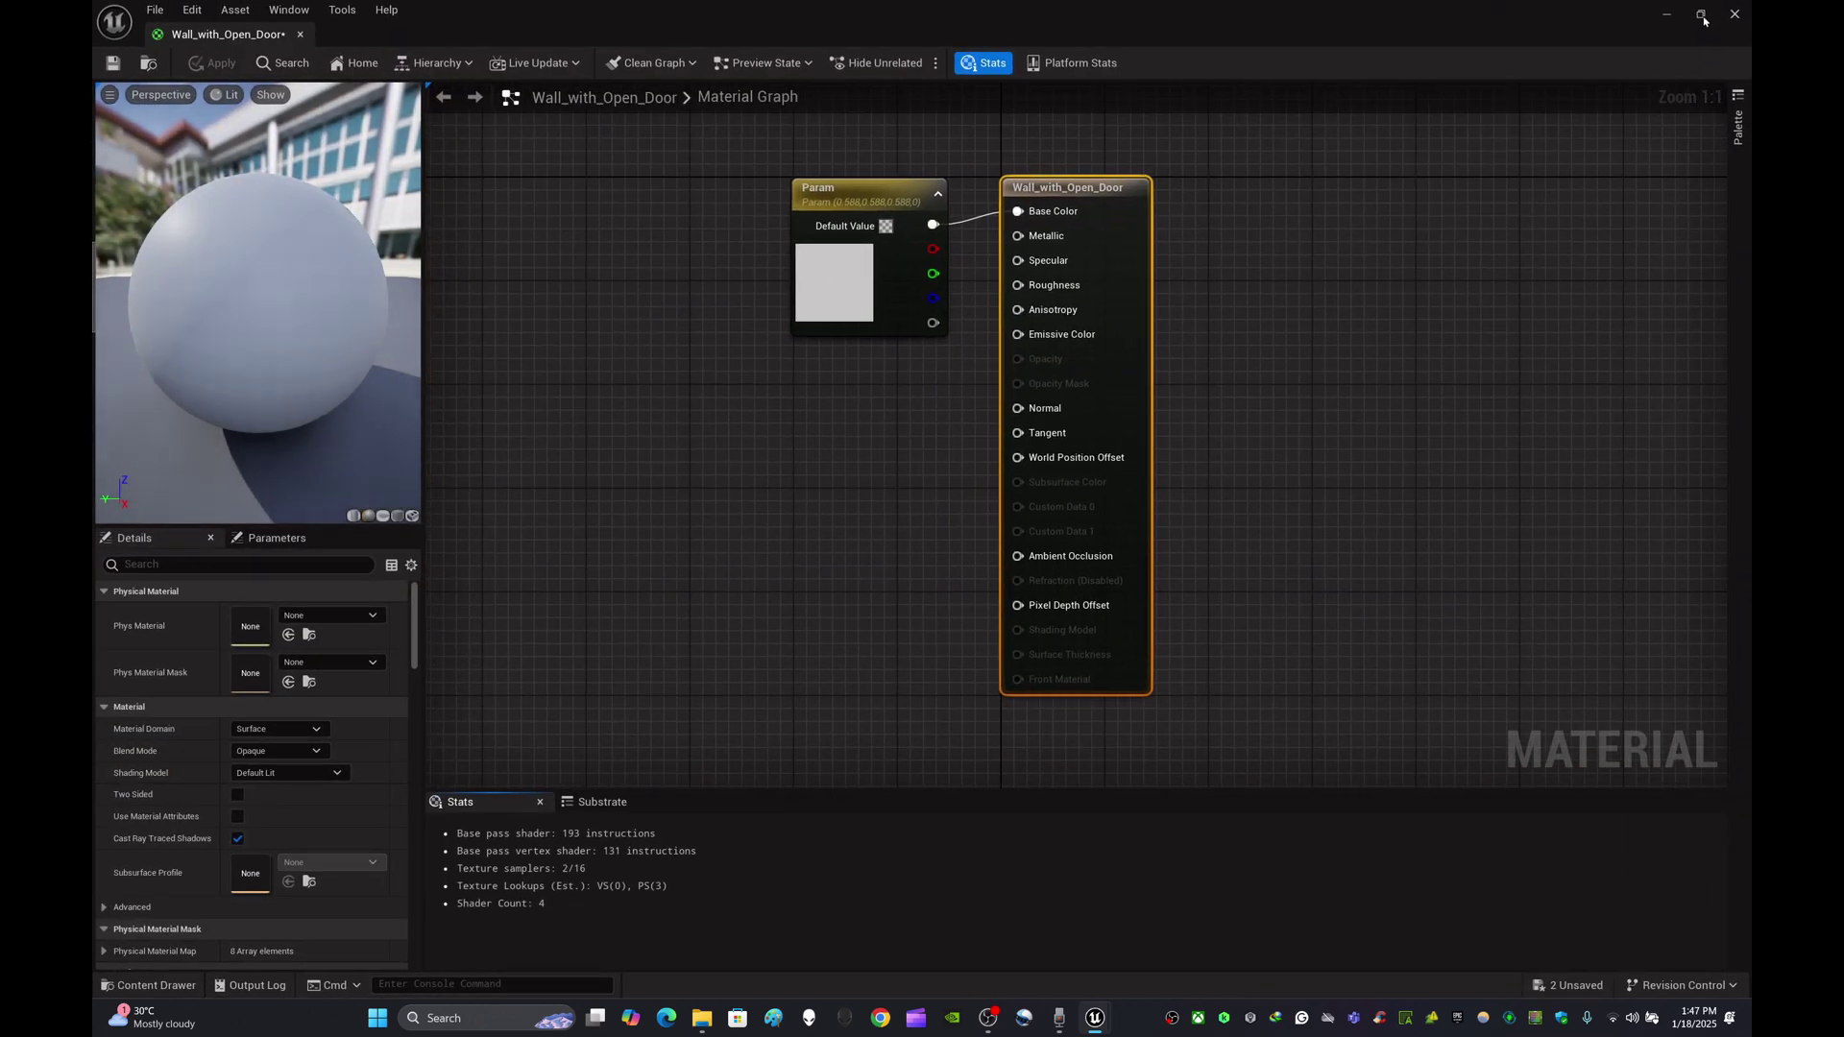
left_click(1700, 14)
left_click(221, 850)
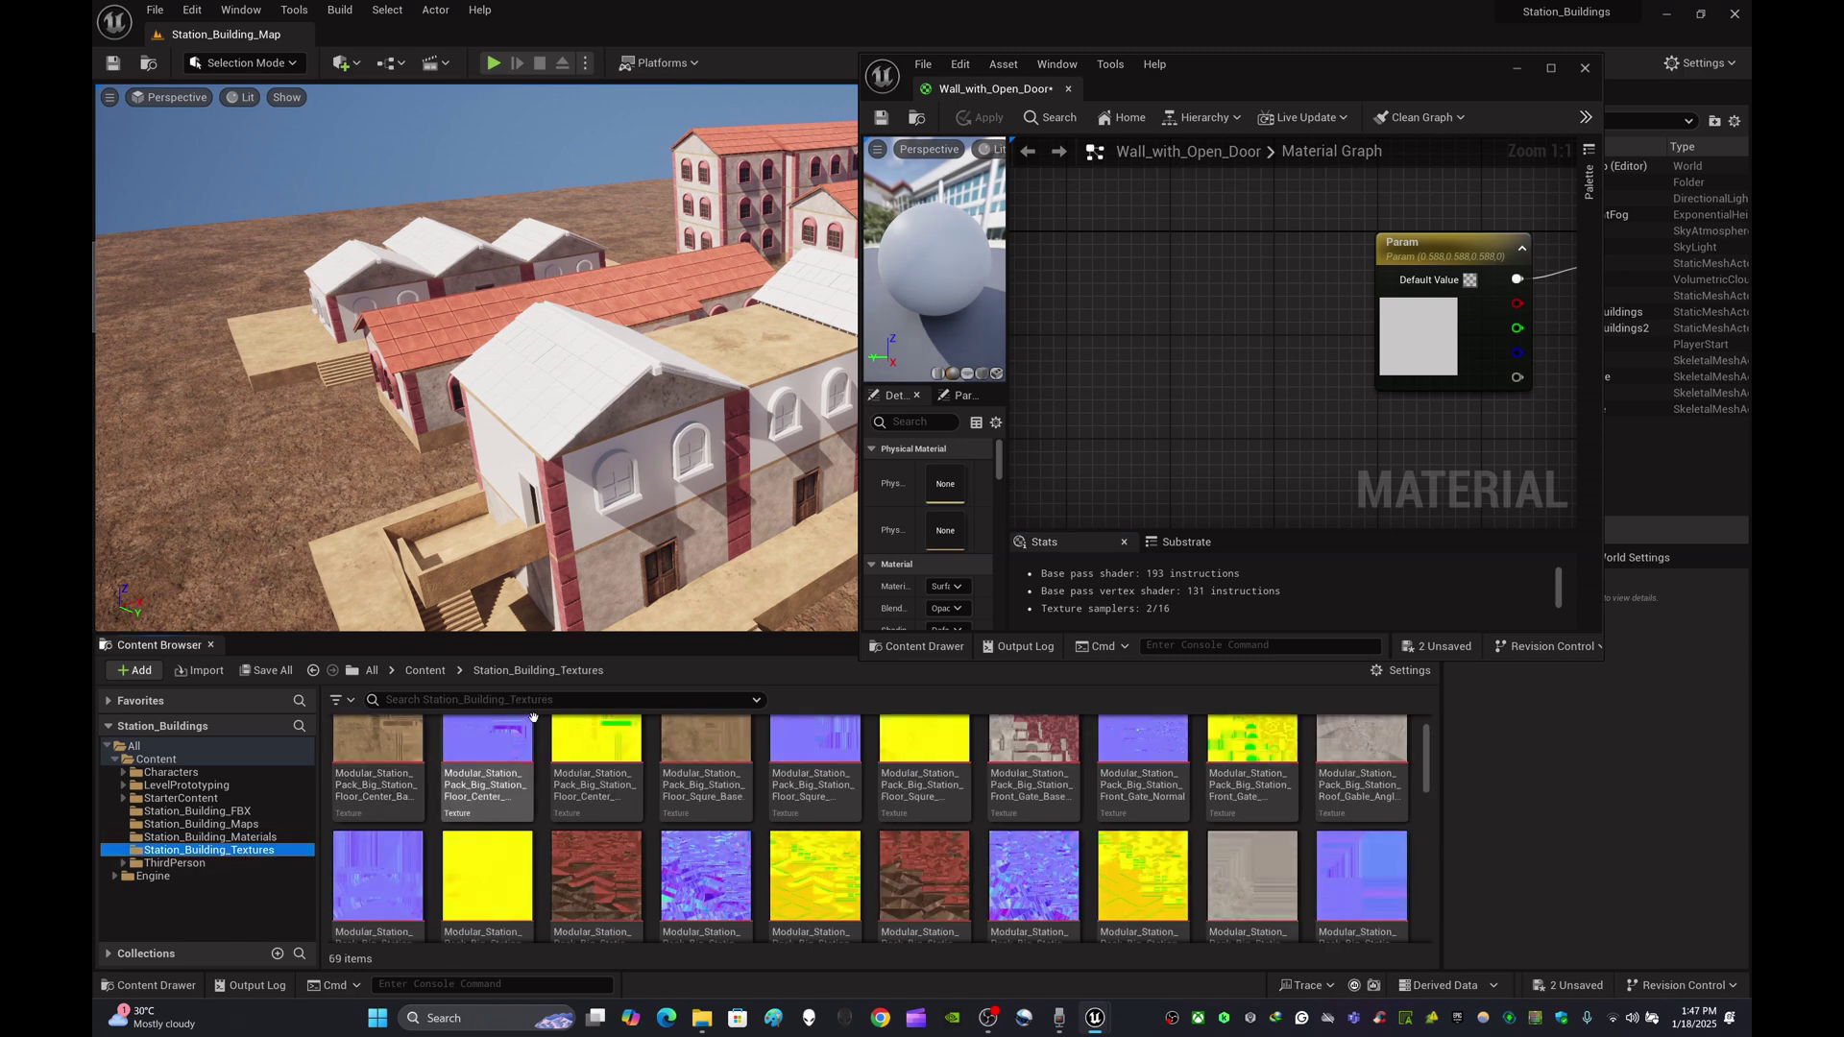
left_click(551, 701)
key("ctrl+v")
- Turn off sRGB for the Wall_with_Open_Door OcclusionRoughnessMetallic texture and close it
double_click(590, 749)
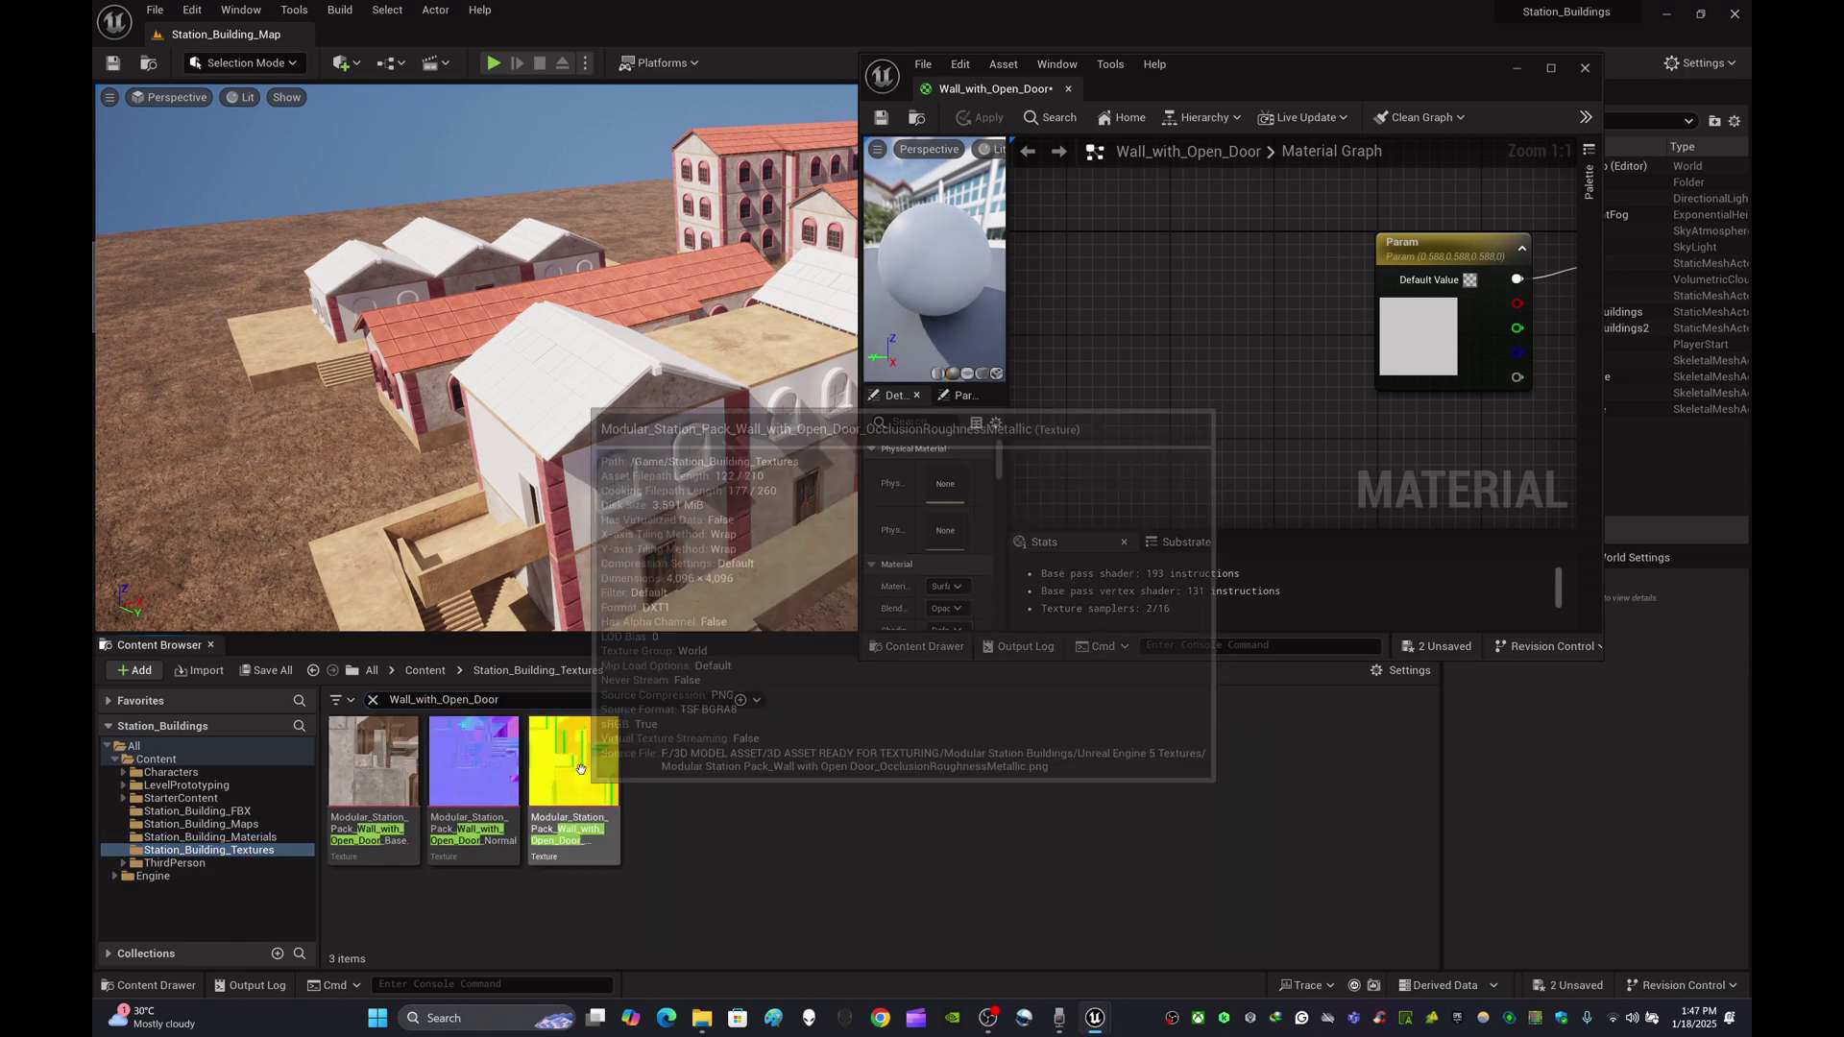
scroll(1504, 500, "down", 5)
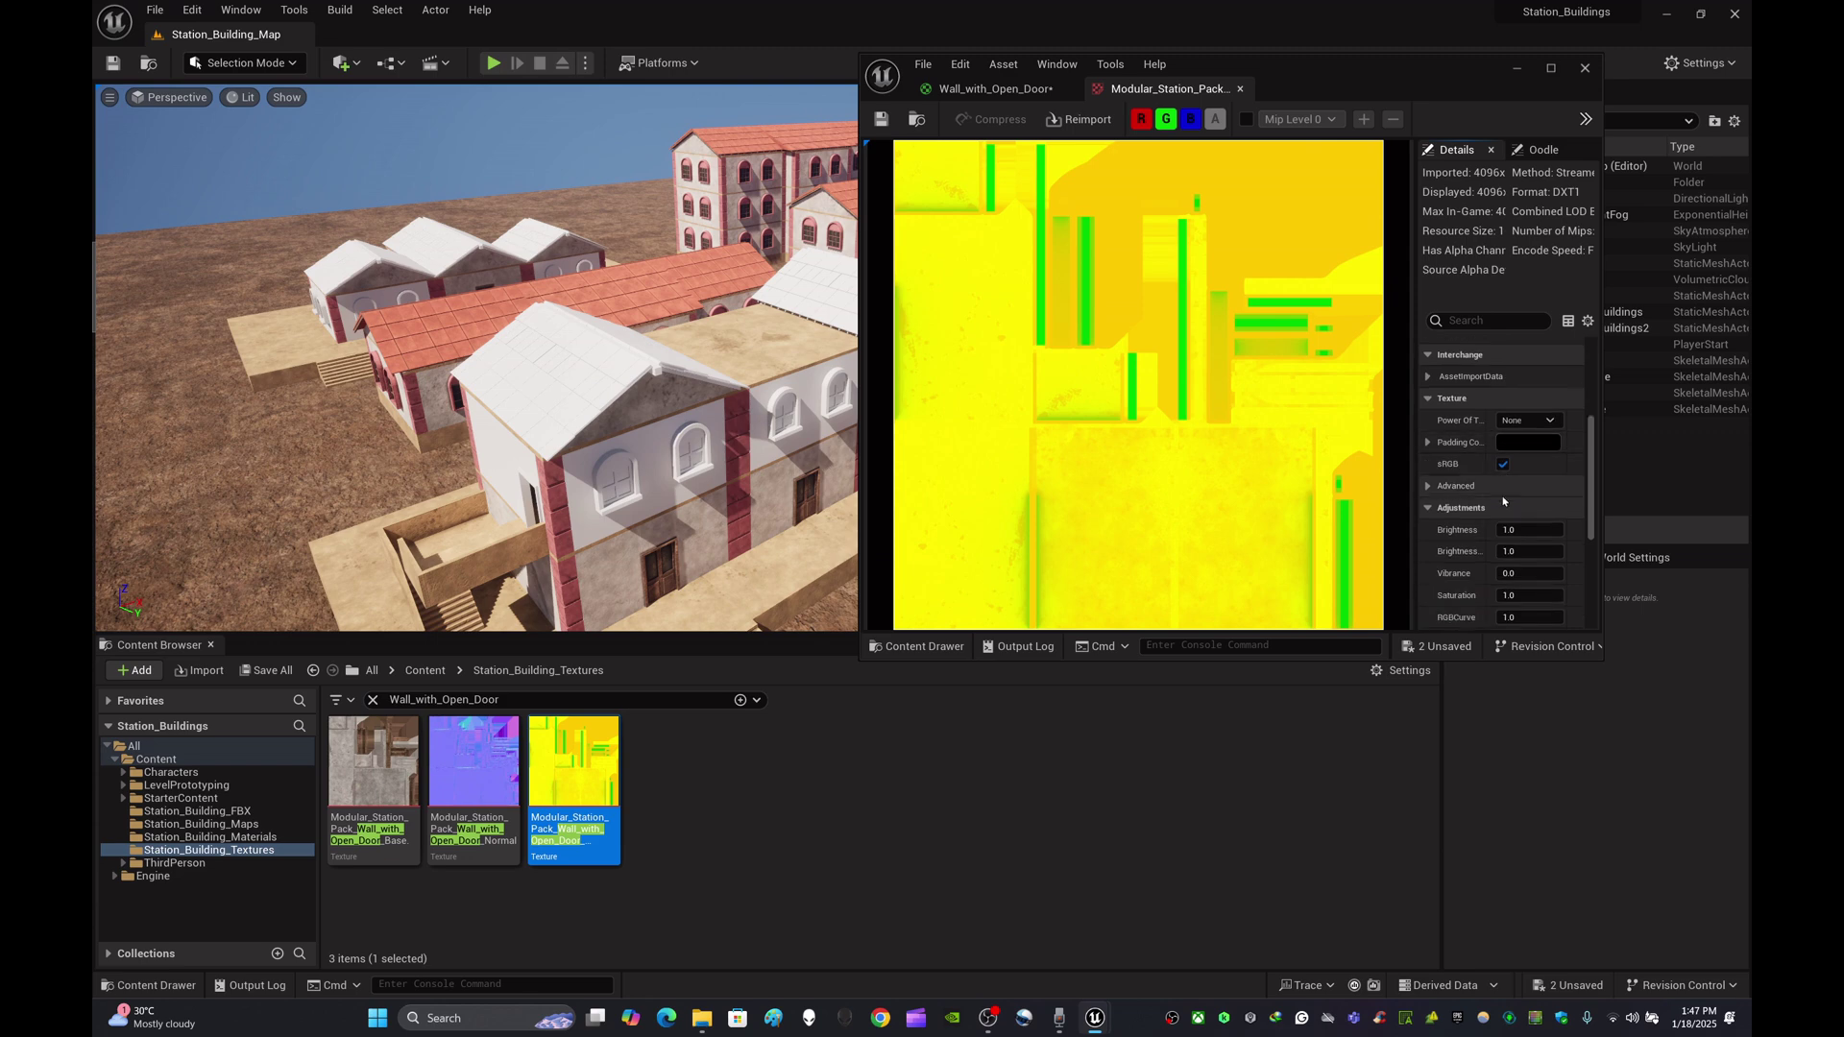
left_click(1503, 464)
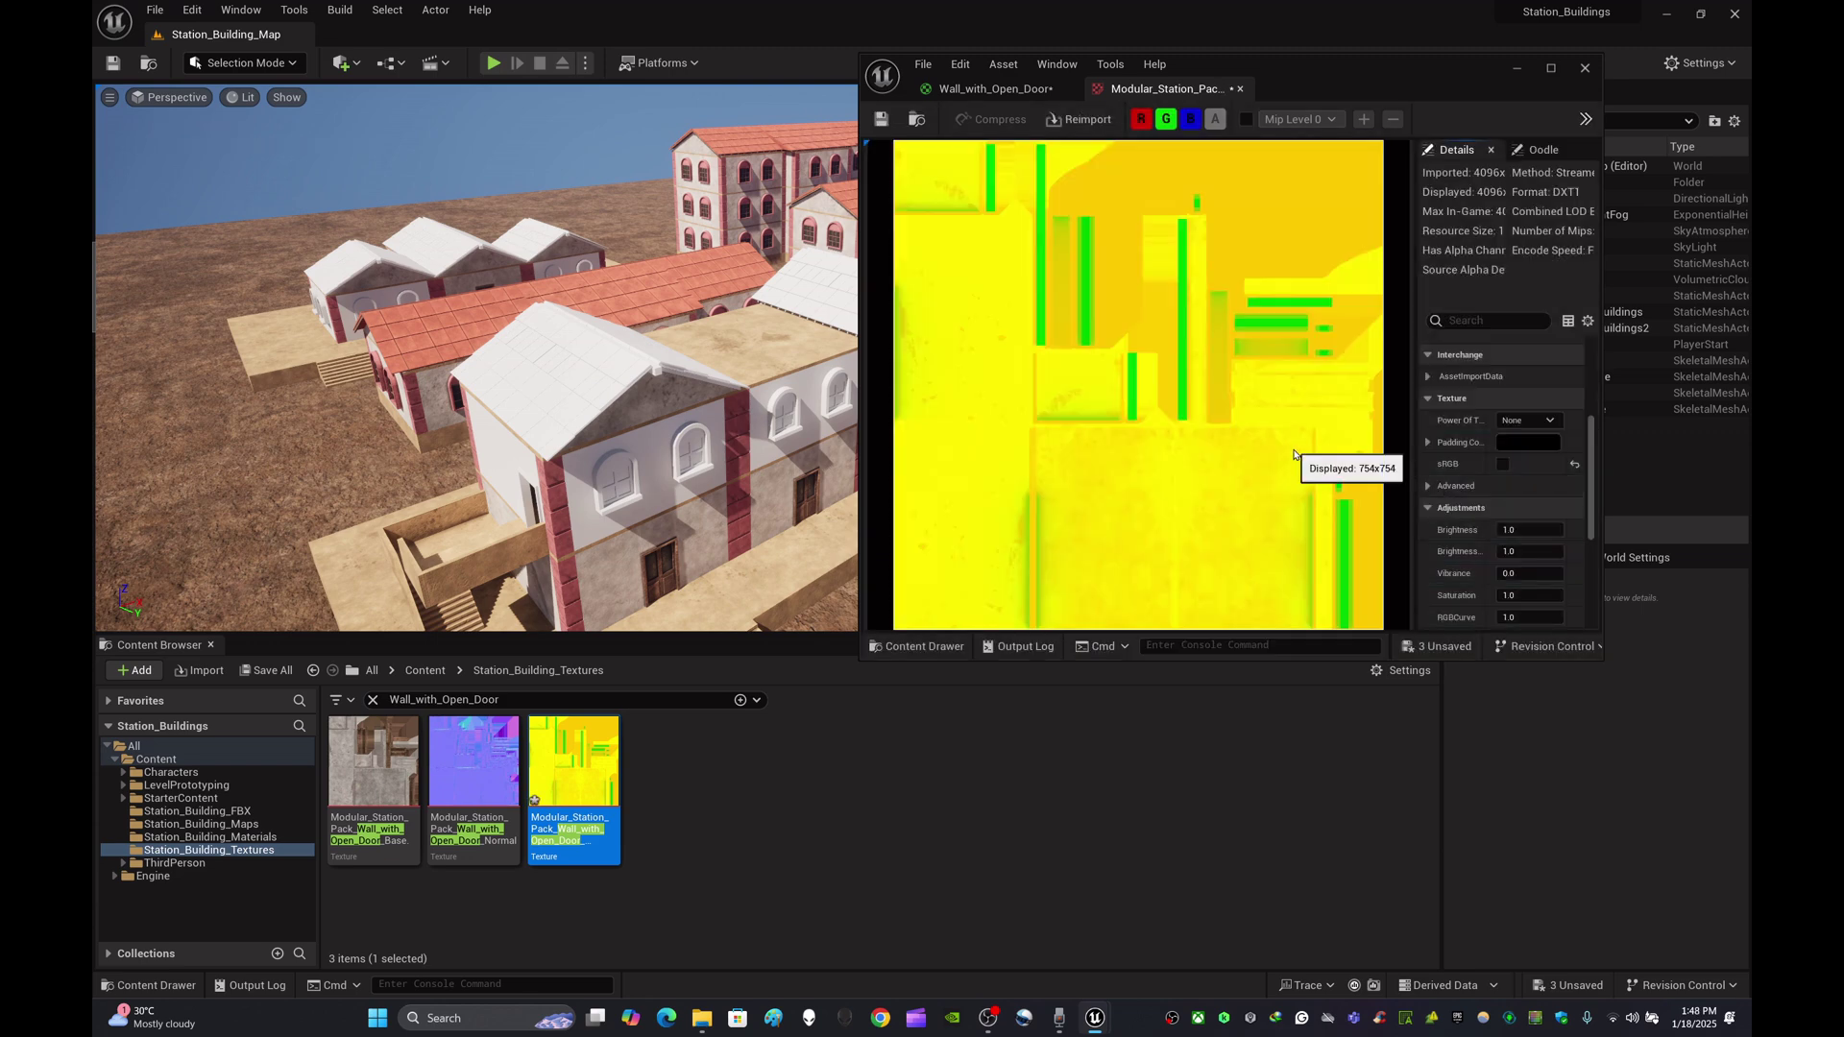
left_click(1241, 90)
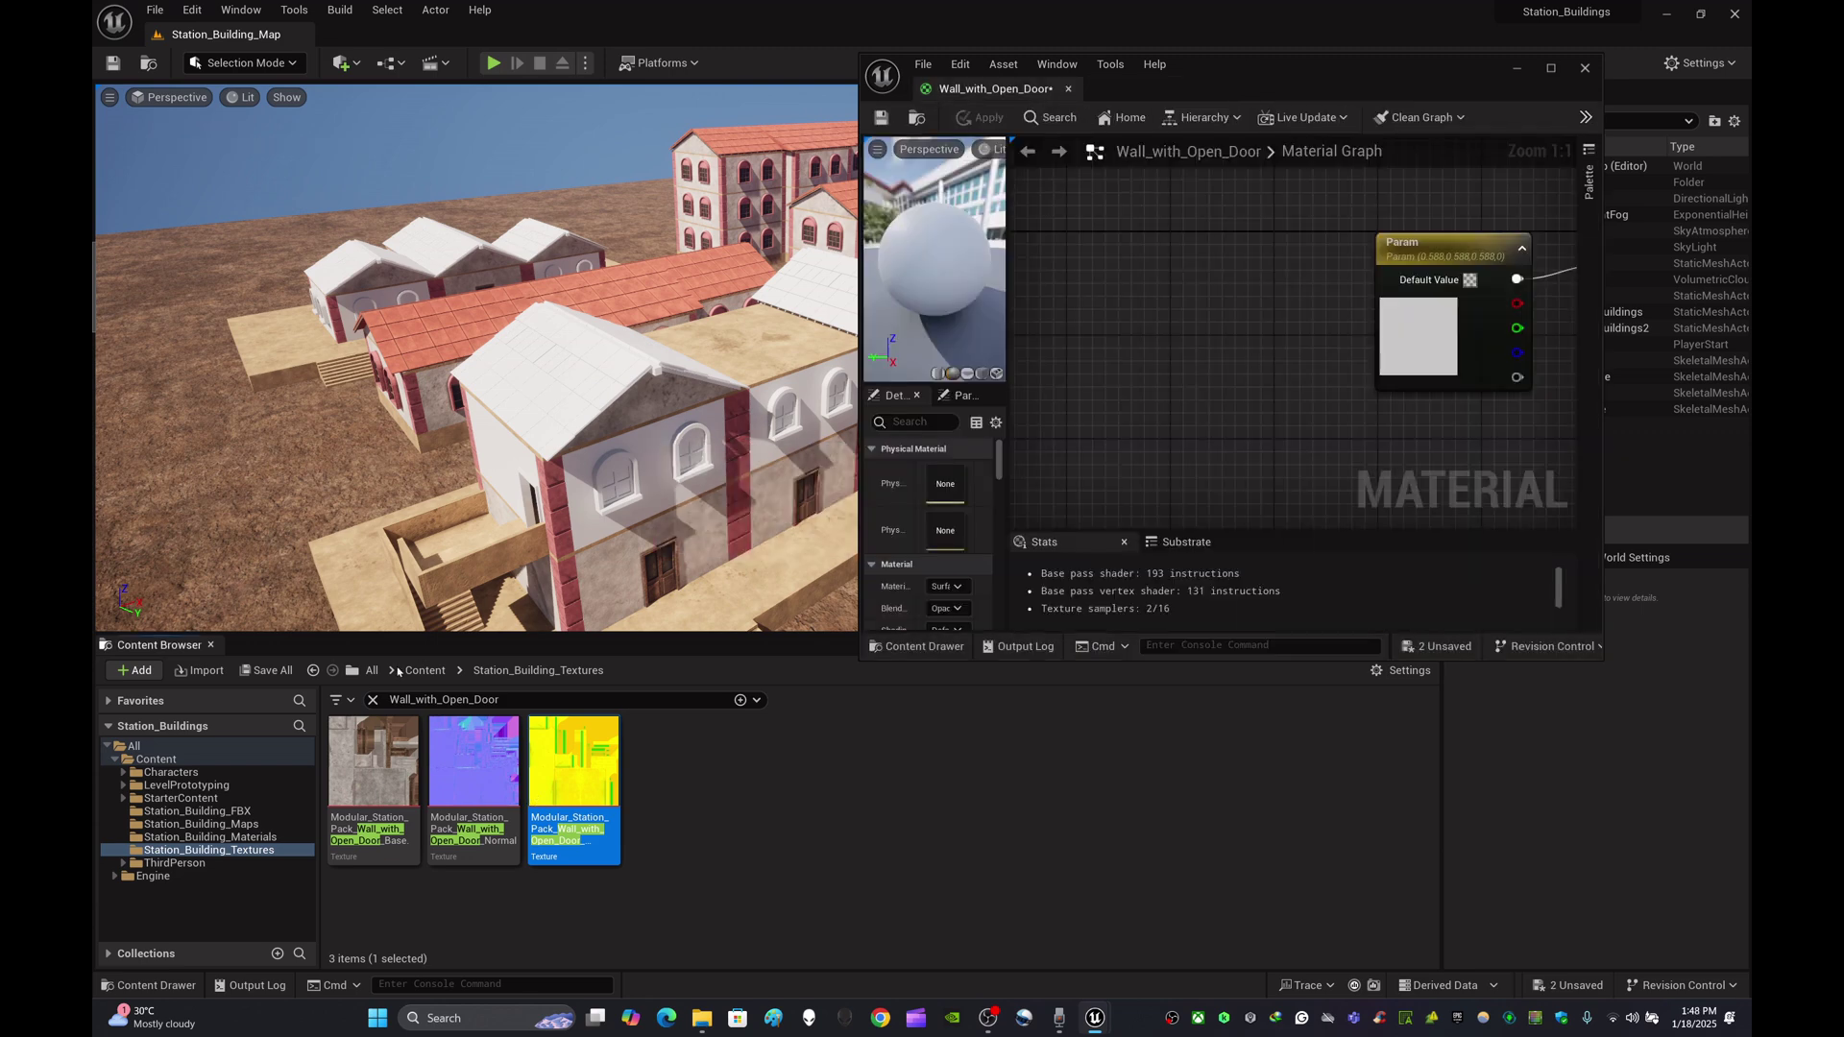
- Add the BaseColor, Normal and OcclusionRoughnessMetallic textures of Wall_with_Open_Door to the material graph as texture samples
left_click(380, 801)
left_click(468, 763, "ctrl")
left_click(559, 785, "ctrl")
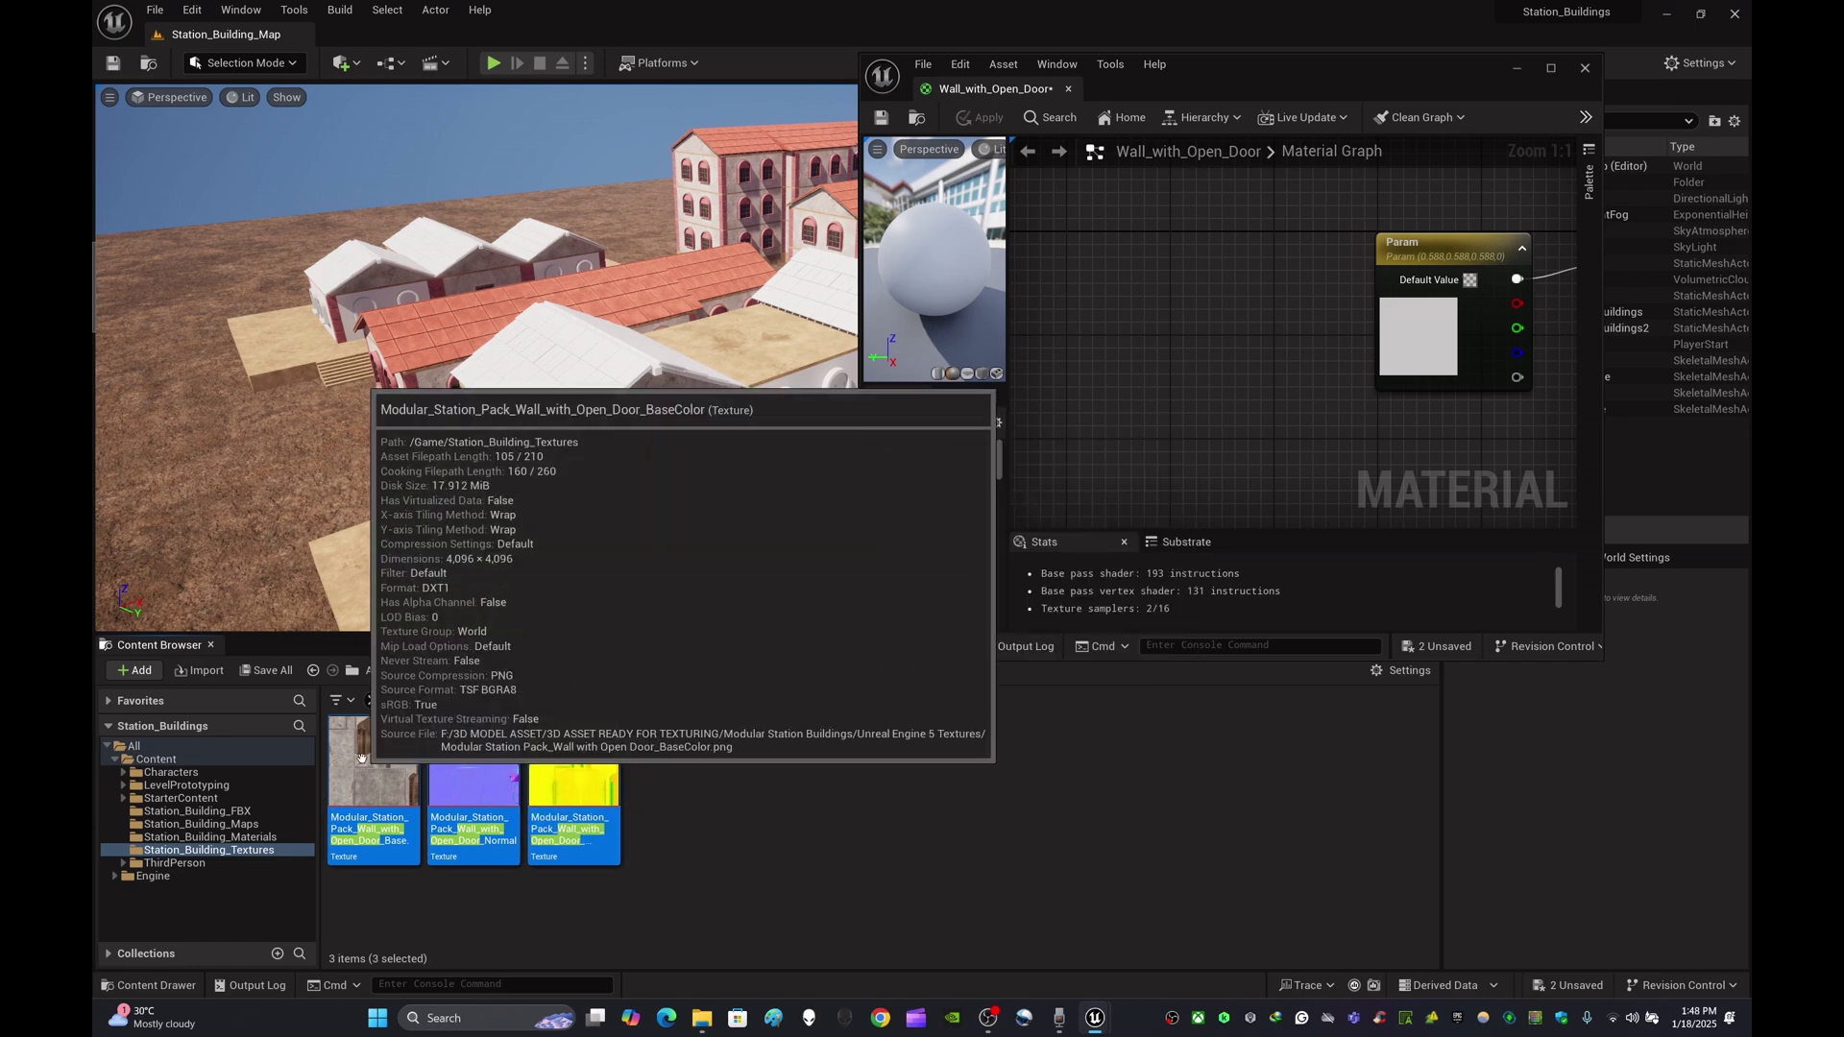
left_click_drag(379, 773, 1124, 304)
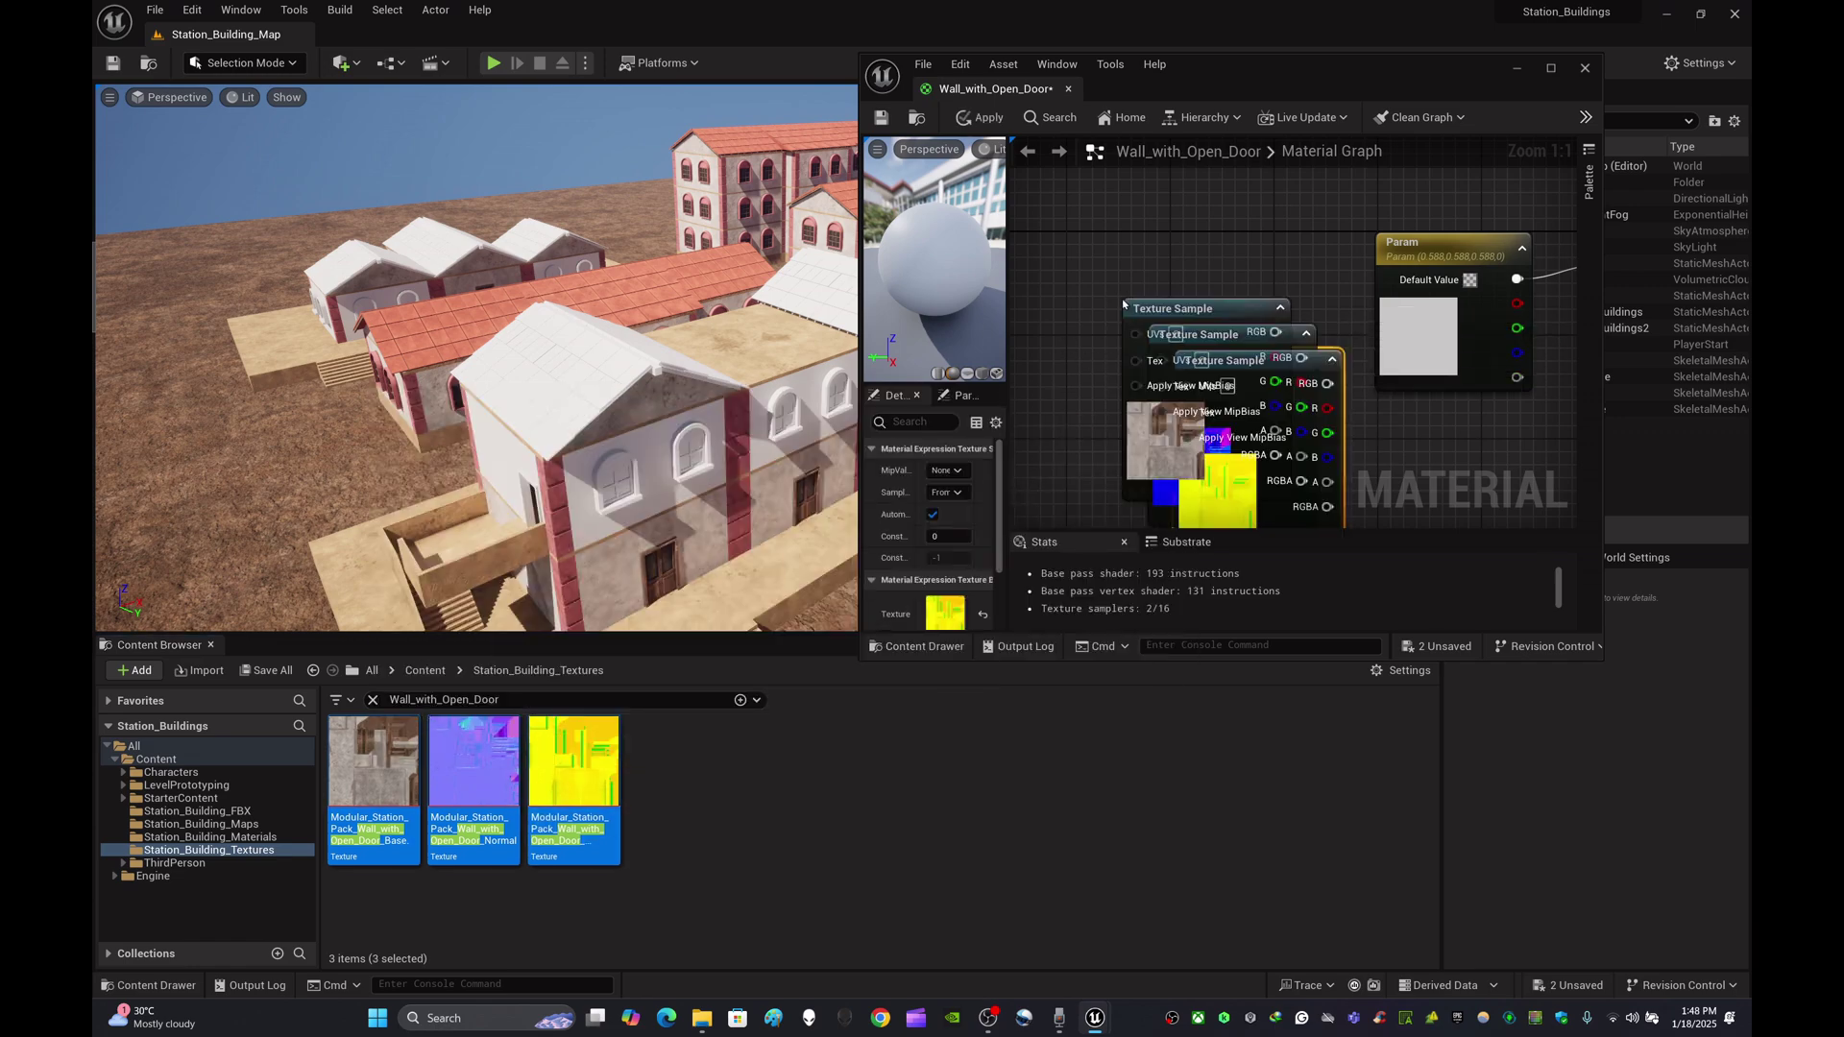
left_click(1552, 68)
- Delete the Param node and stack the base colour, occlusion-roughness-metallic and normal samples in one column, spaced away from the material node
left_click(1091, 248)
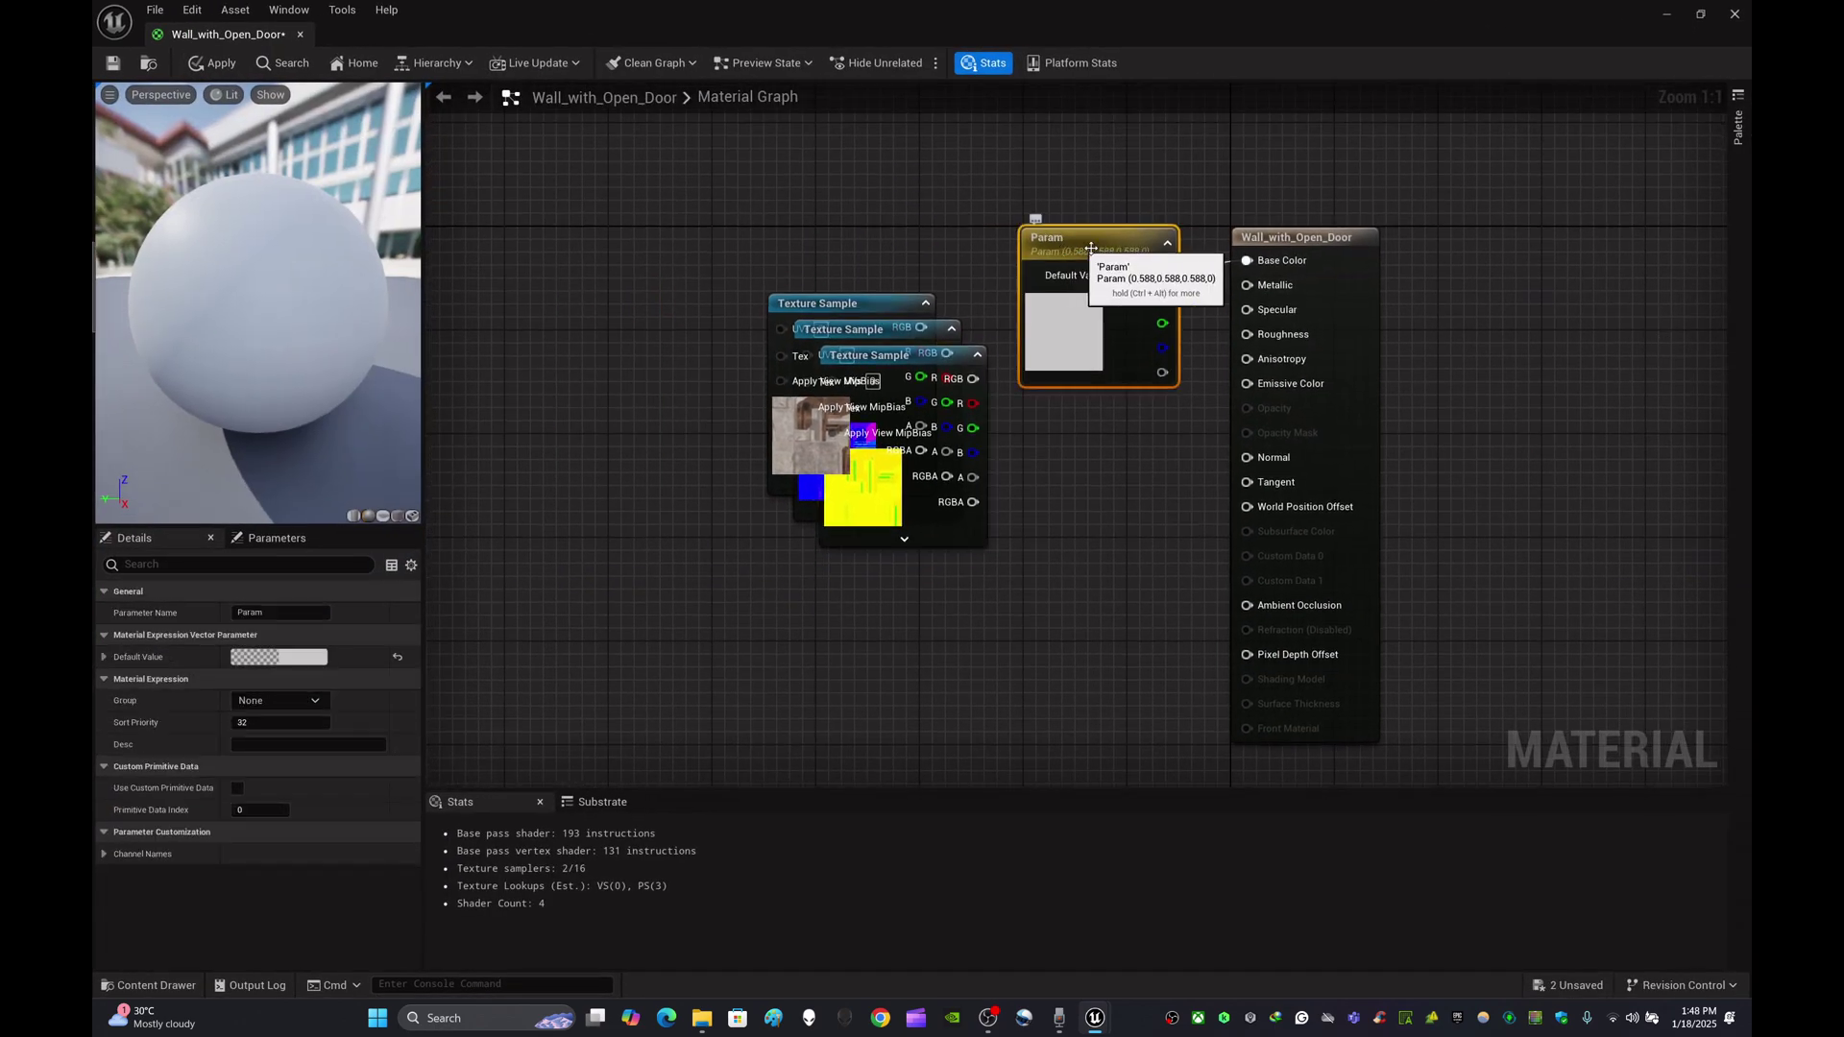
key("Delete")
left_click_drag(1297, 240, 1413, 240)
left_click_drag(903, 294, 1030, 228)
left_click_drag(919, 329, 708, 262)
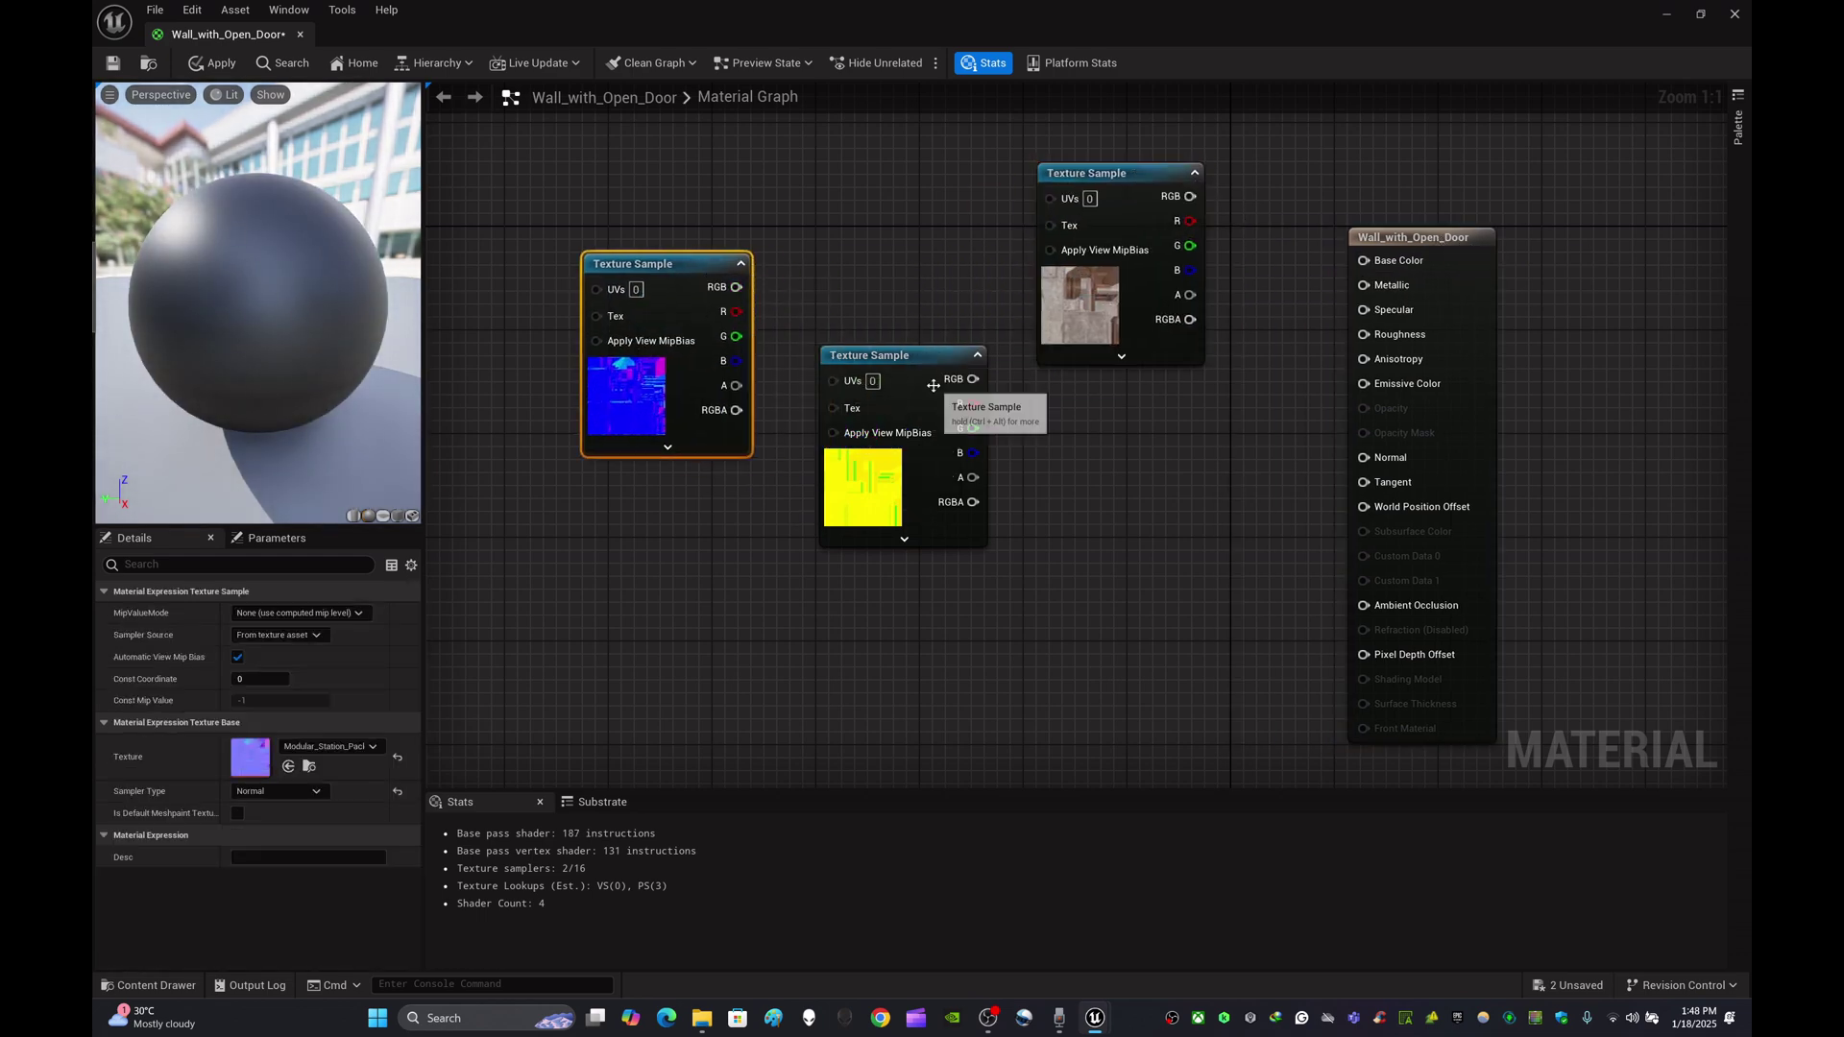
left_click_drag(928, 379, 1122, 380)
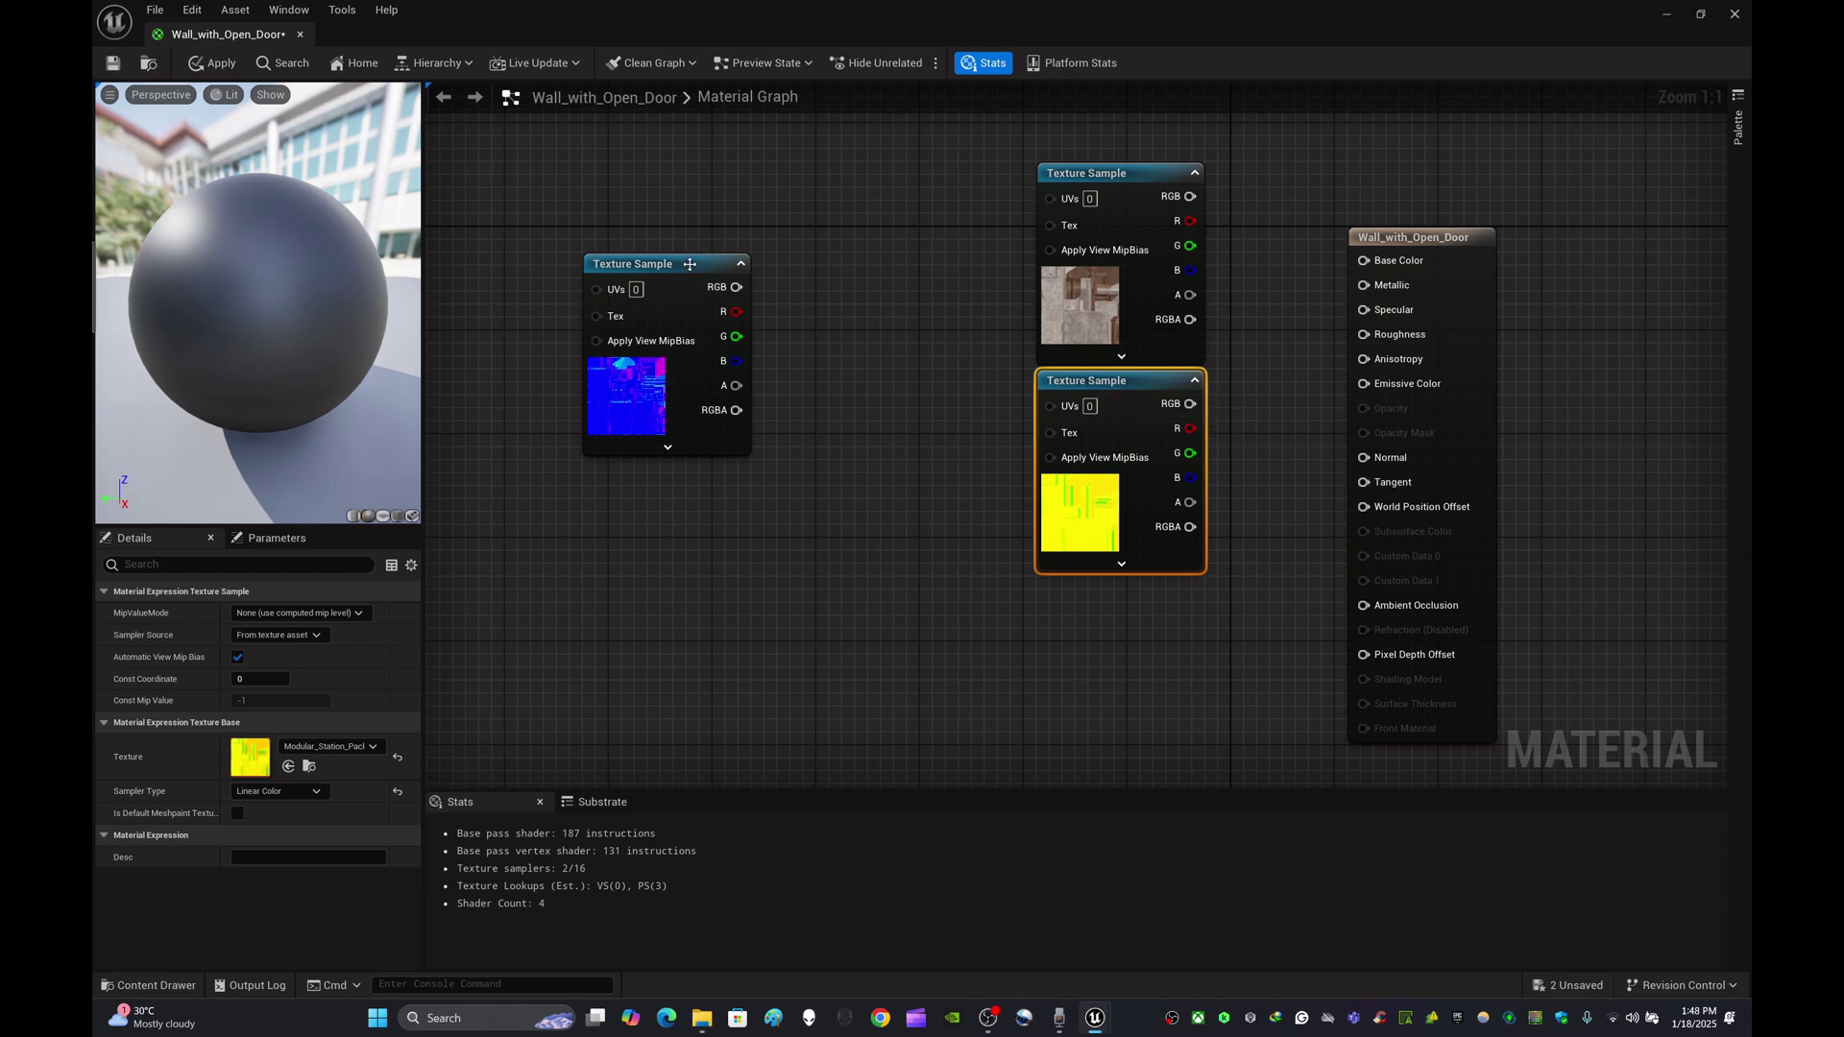
left_click_drag(690, 264, 1140, 589)
right_click_drag(1278, 440, 1020, 415)
left_click_drag(1203, 220, 1420, 220)
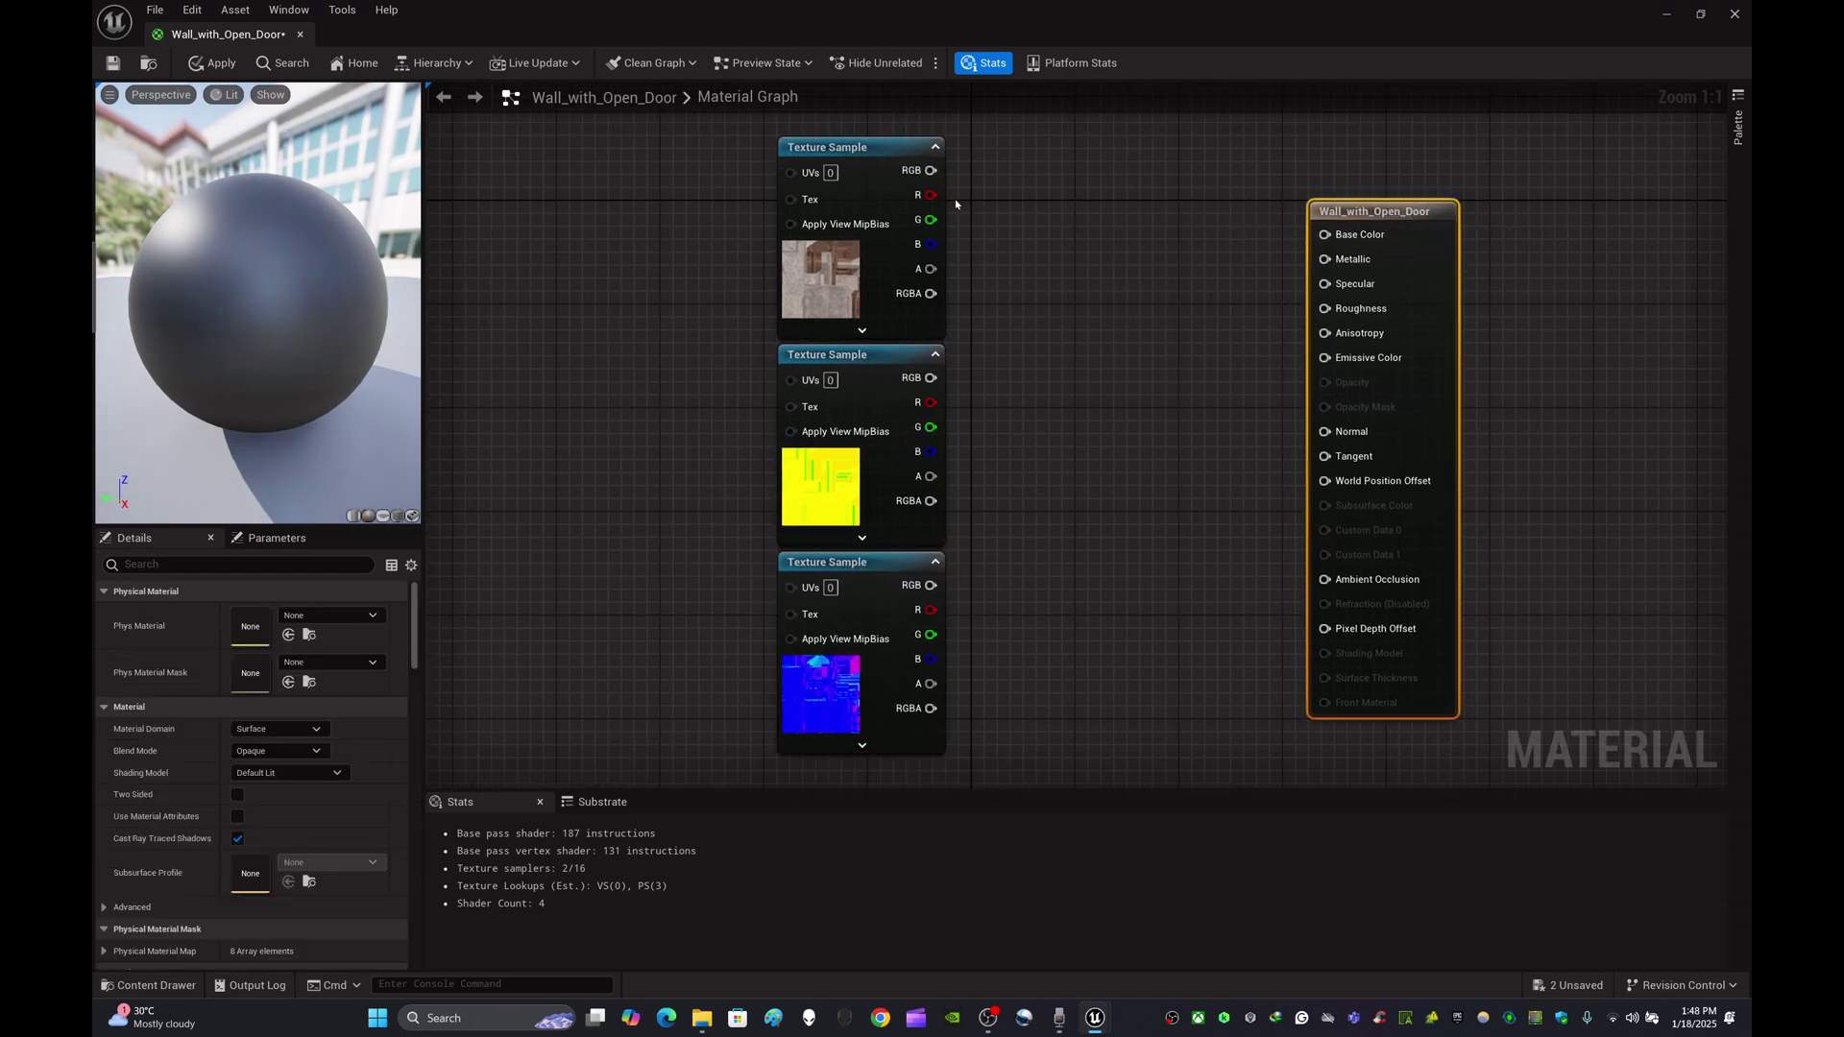
- Wire the colour texture to Base Color, the occlusion map's R, G and B to Ambient Occlusion, Roughness and Metallic, and the normal map to Normal
left_click_drag(931, 170, 1325, 234)
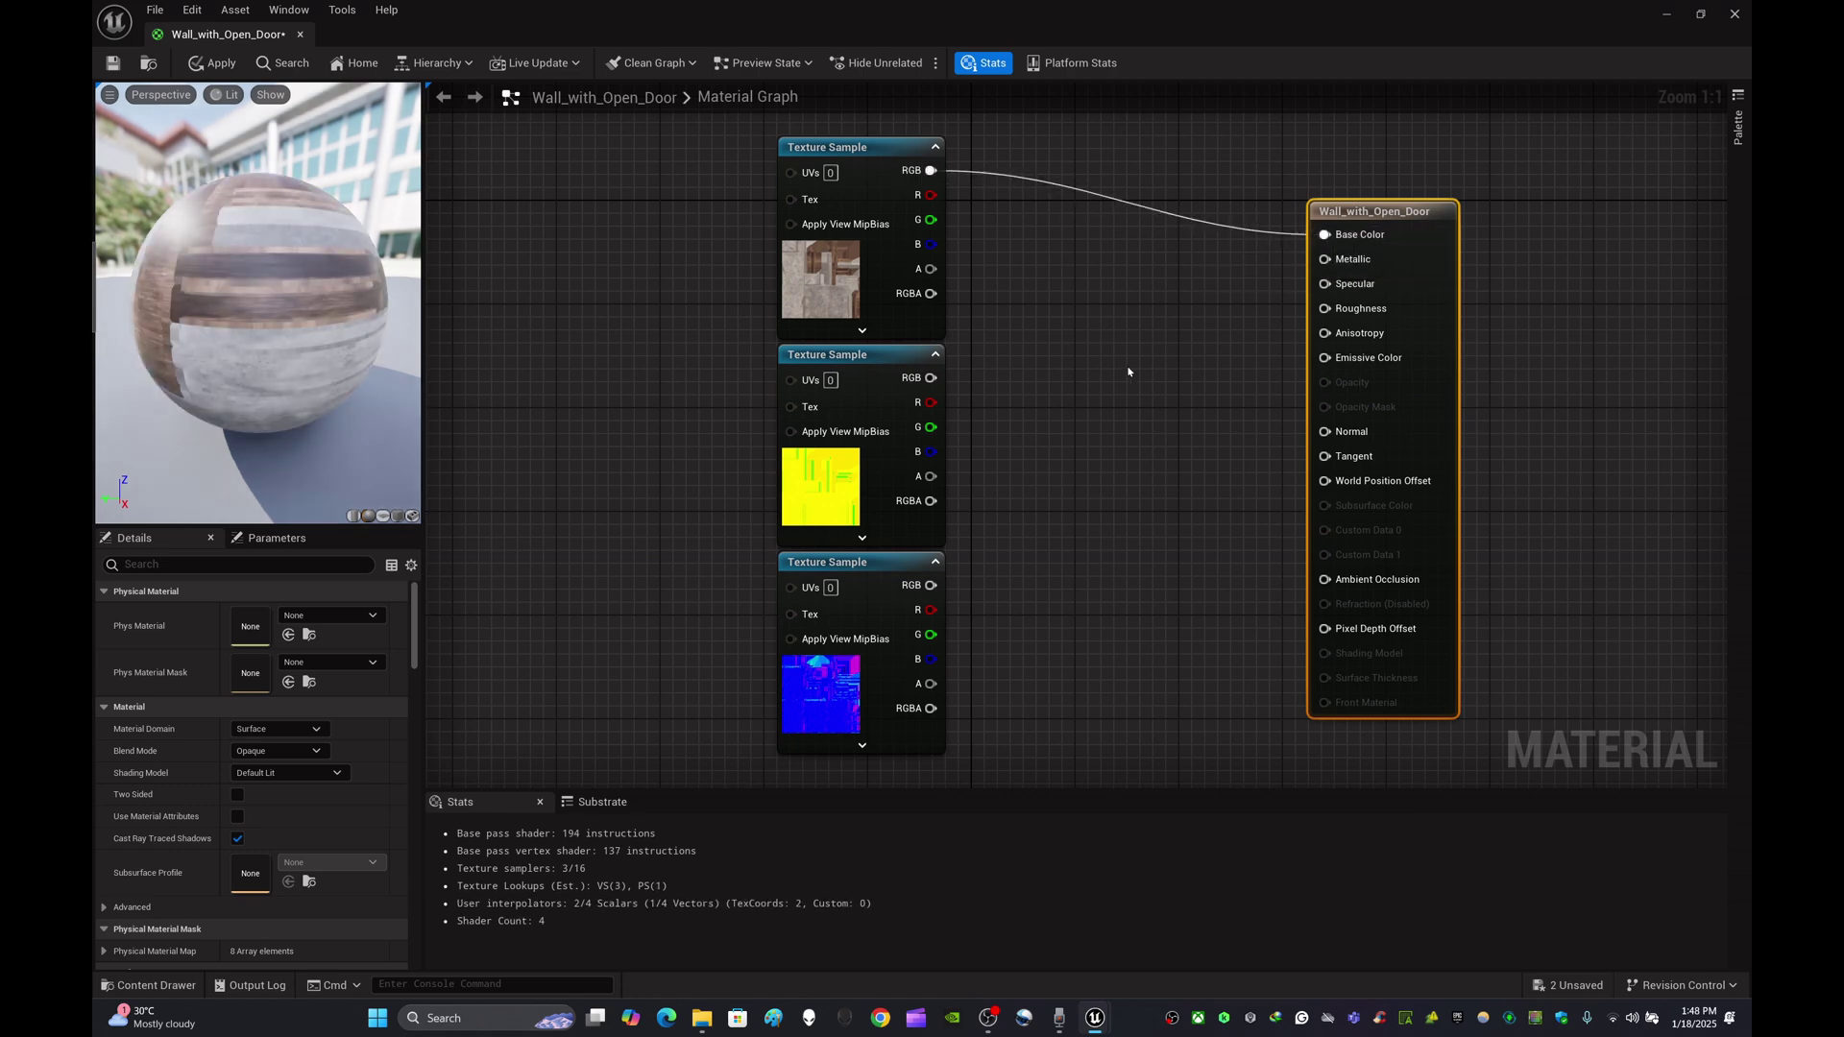
left_click_drag(932, 404, 1326, 581)
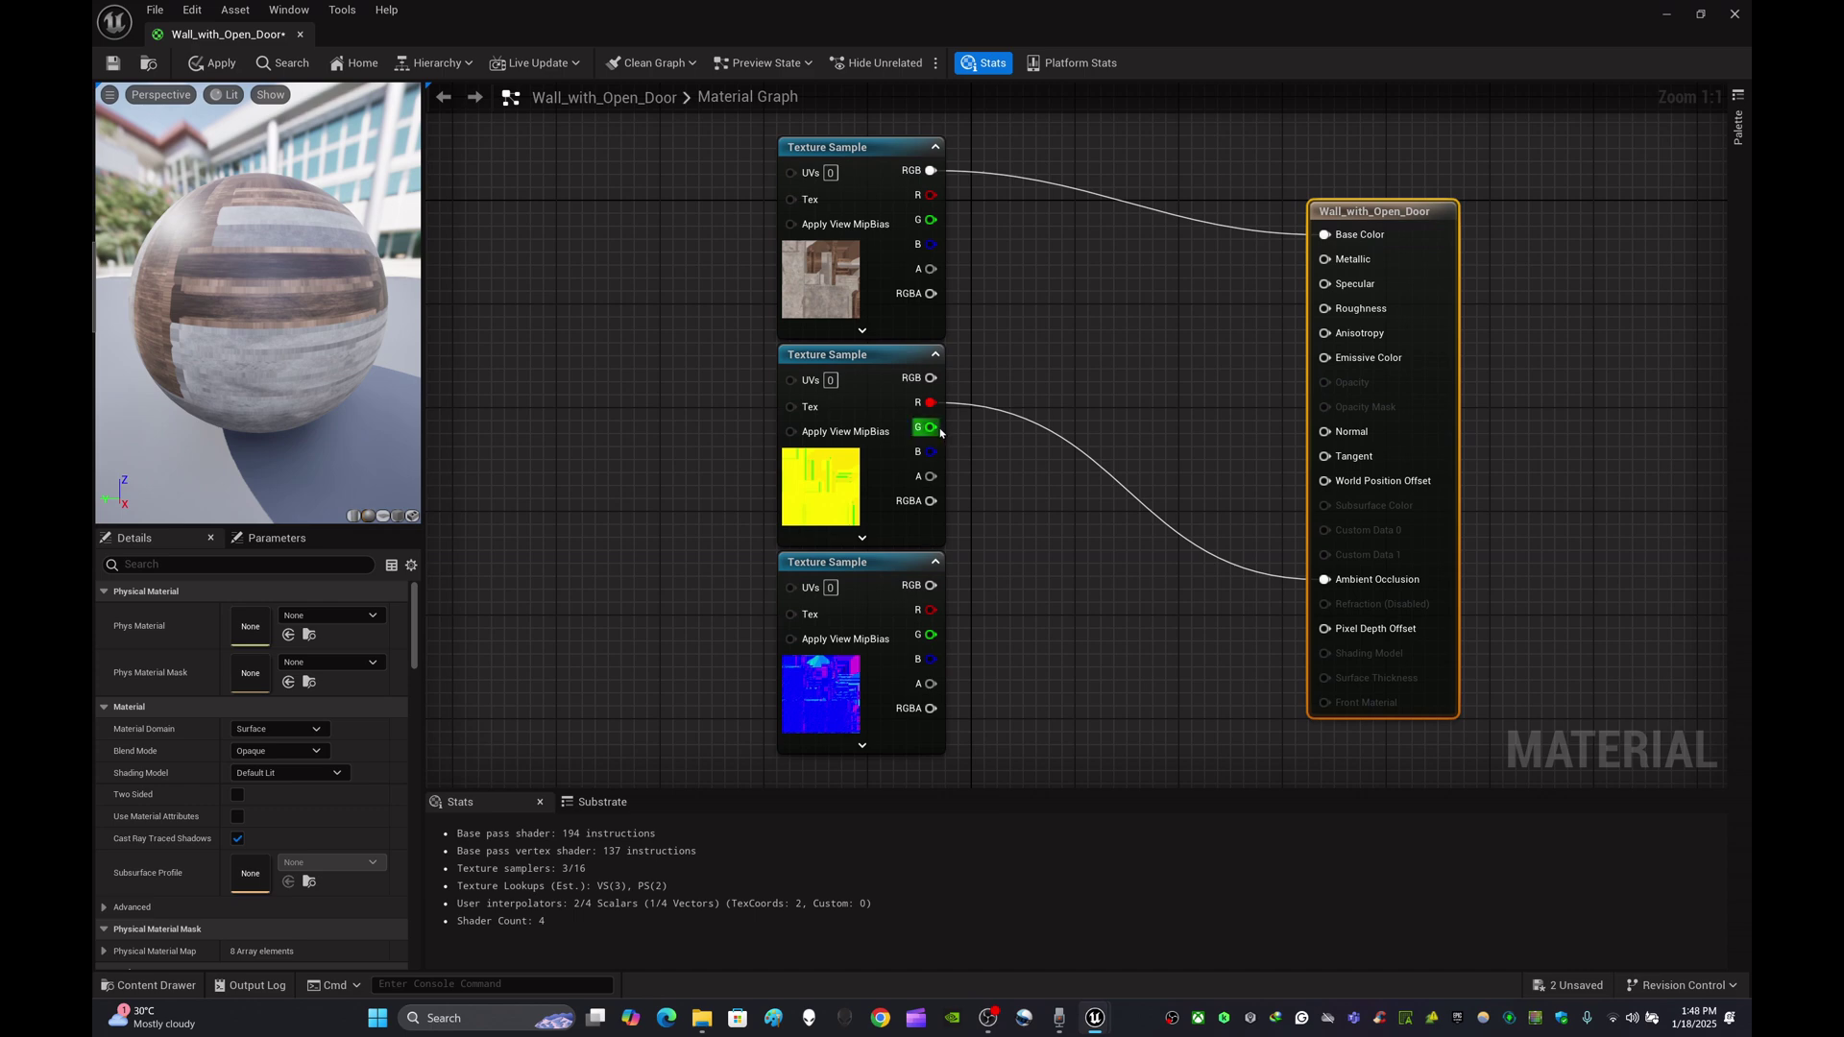
left_click_drag(931, 427, 1341, 310)
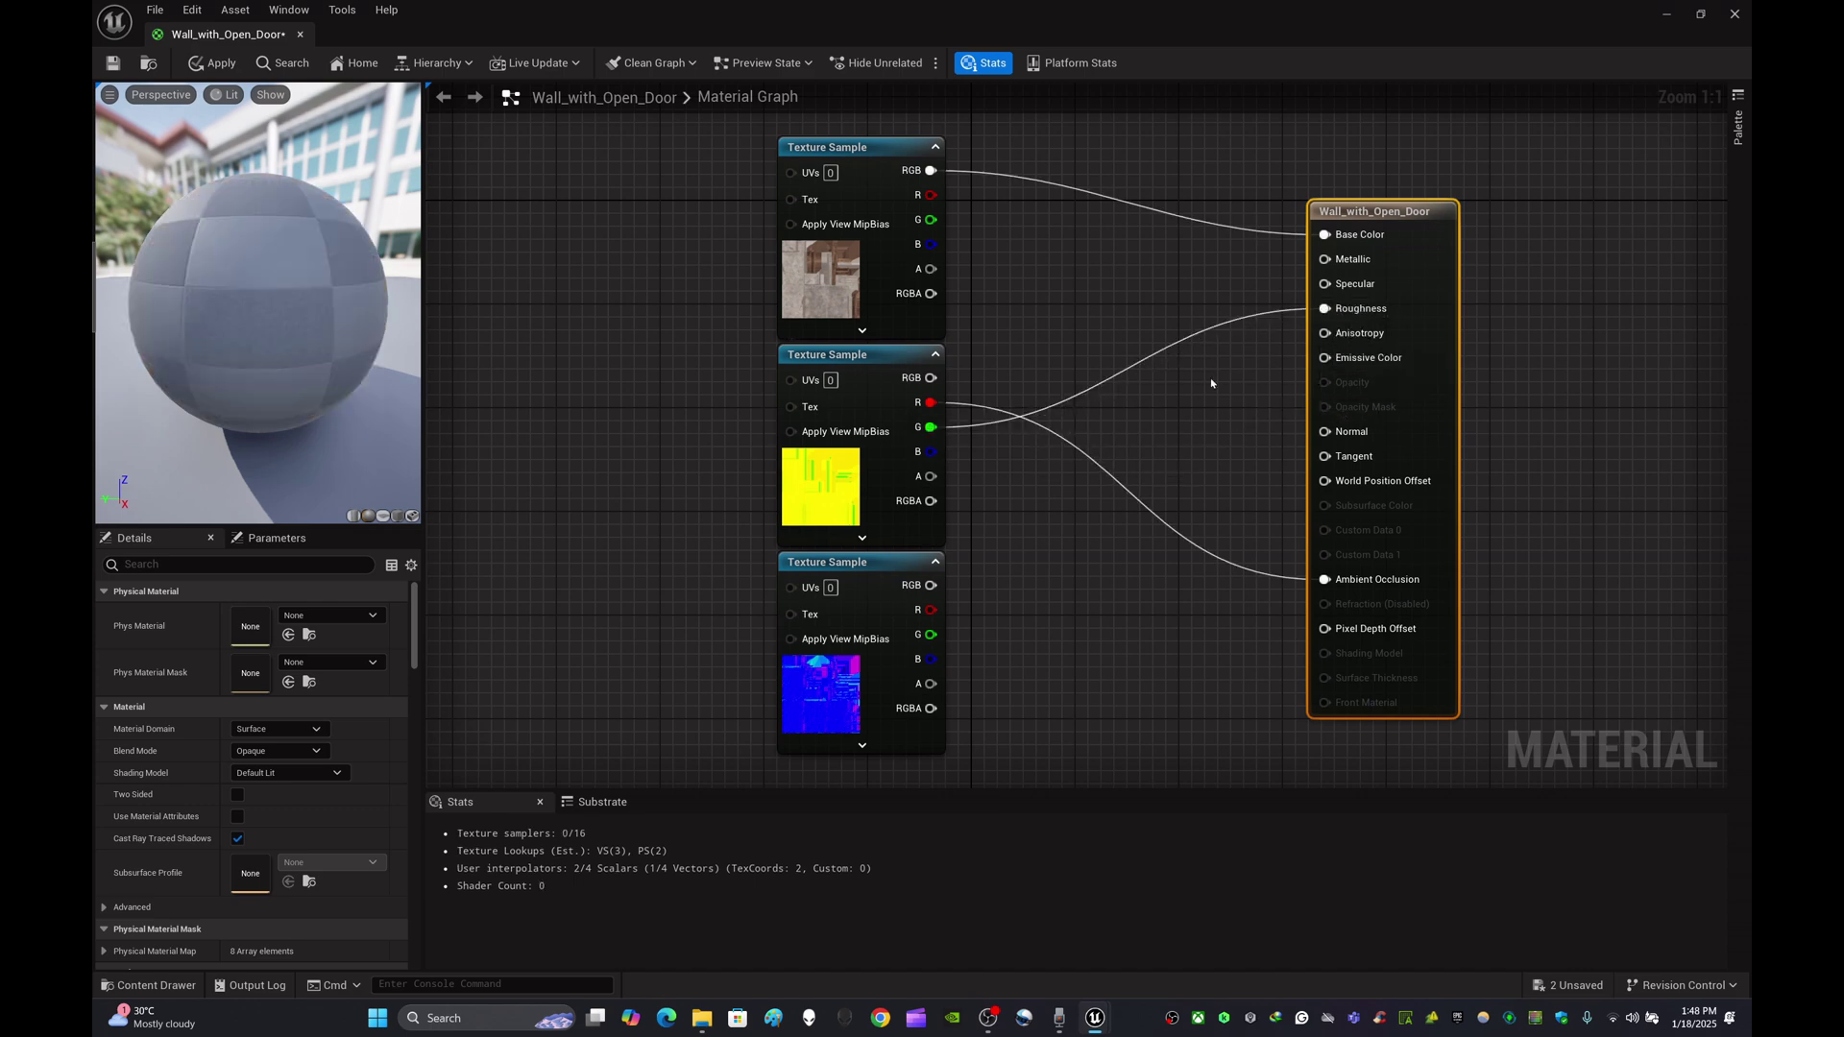
left_click_drag(928, 454, 1335, 260)
left_click_drag(930, 585, 1333, 434)
- Save and close the Wall_with_Open_Door material, clear the texture search and return to the Station_Building_Materials folder
scroll(1110, 619, "down", 3)
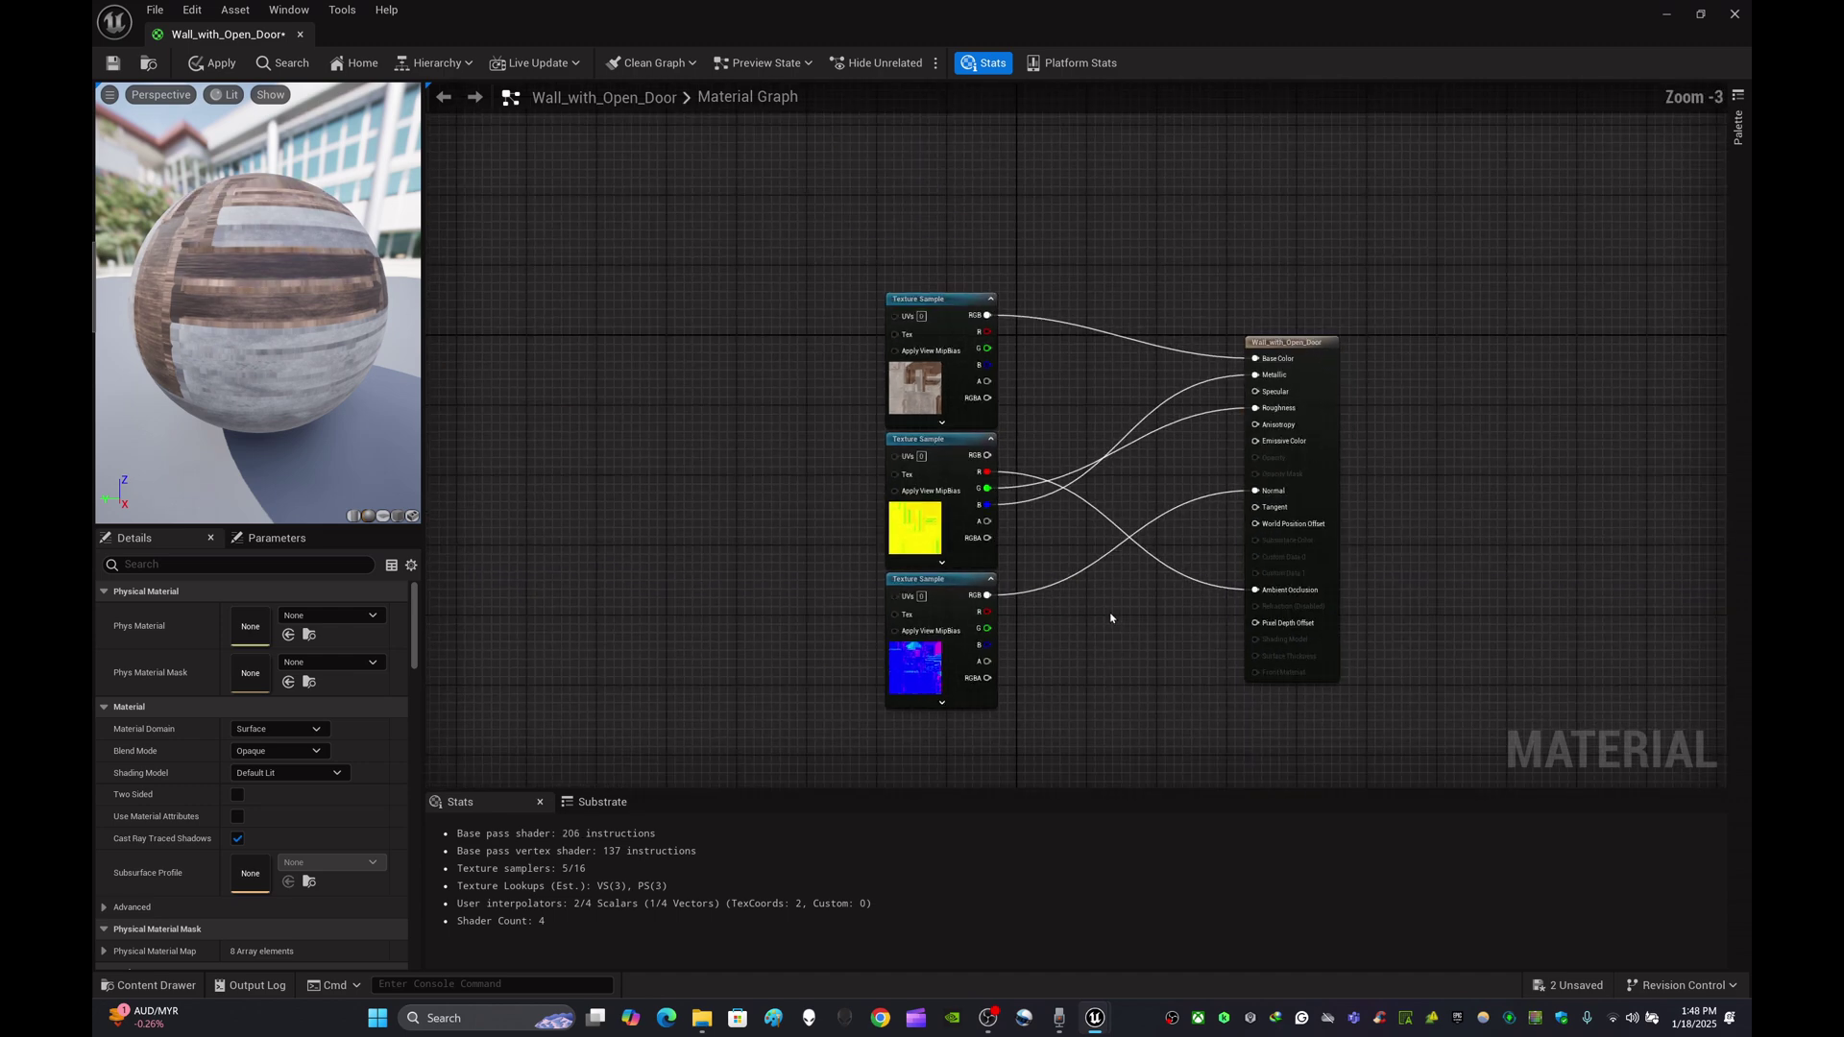
key("ctrl+s")
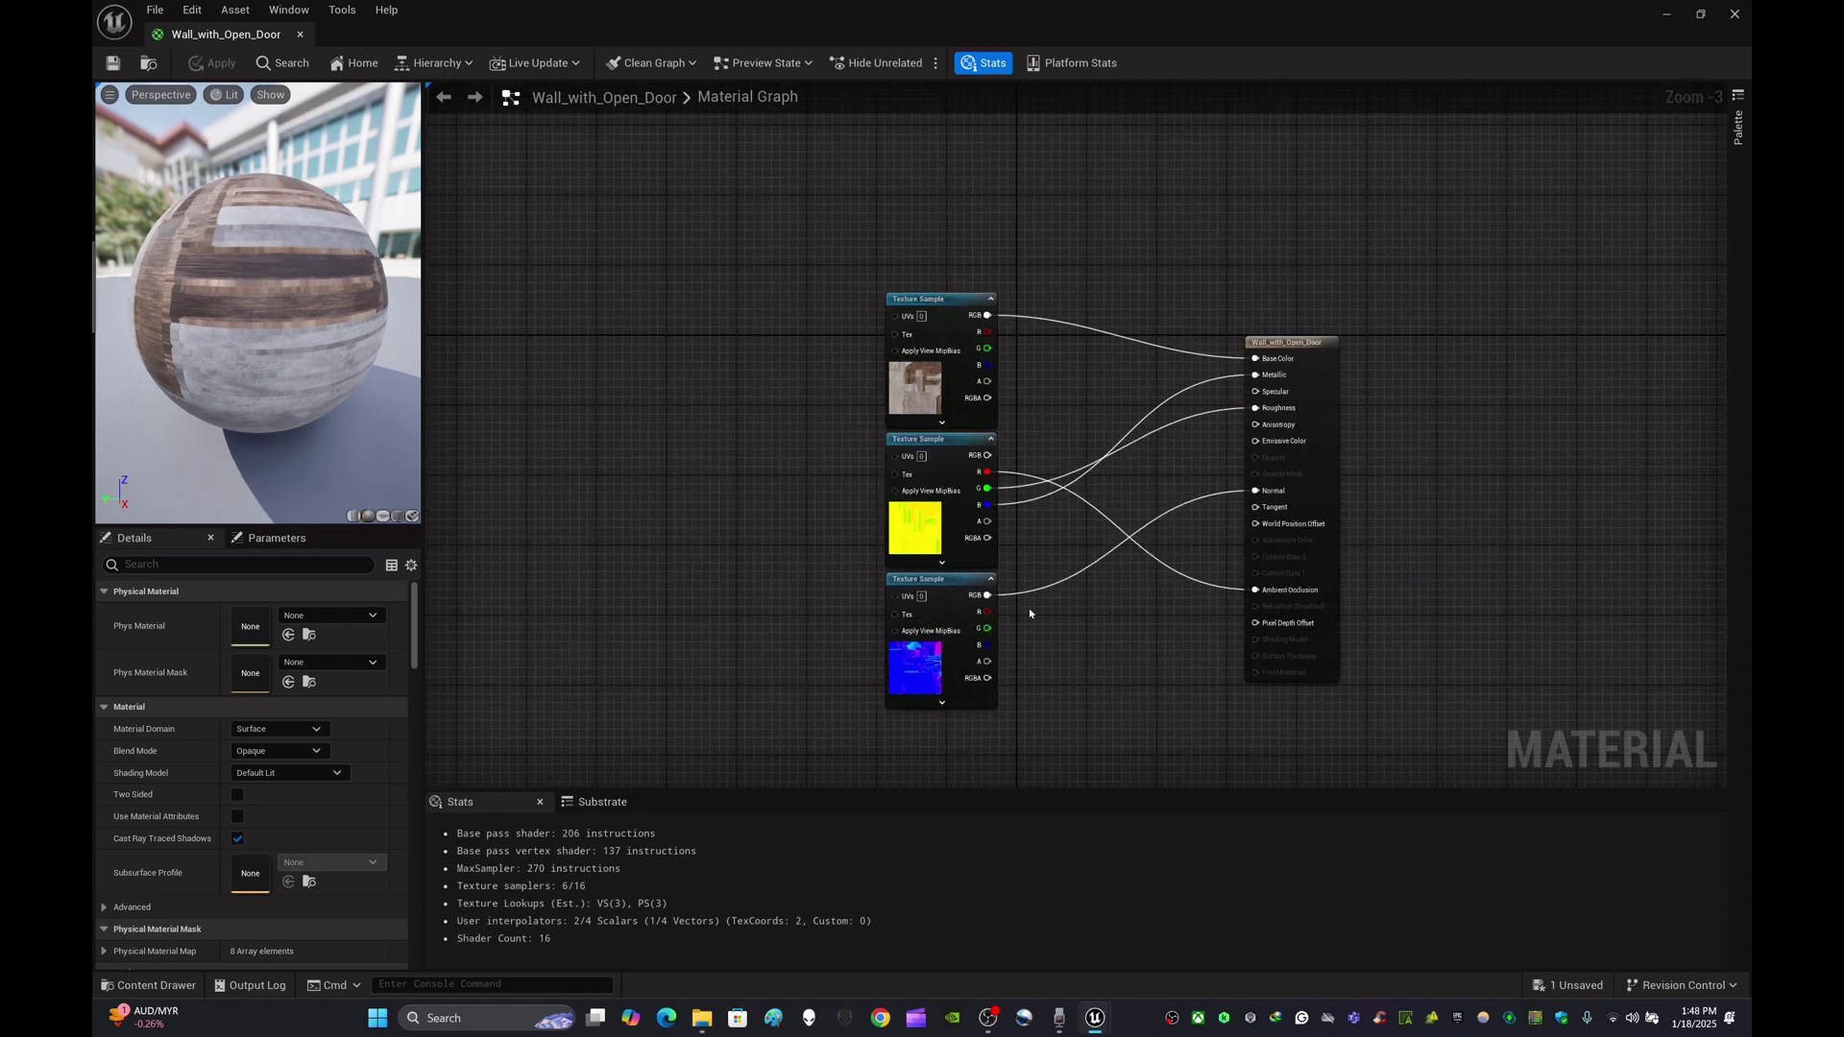
left_click_drag(279, 308, 300, 341)
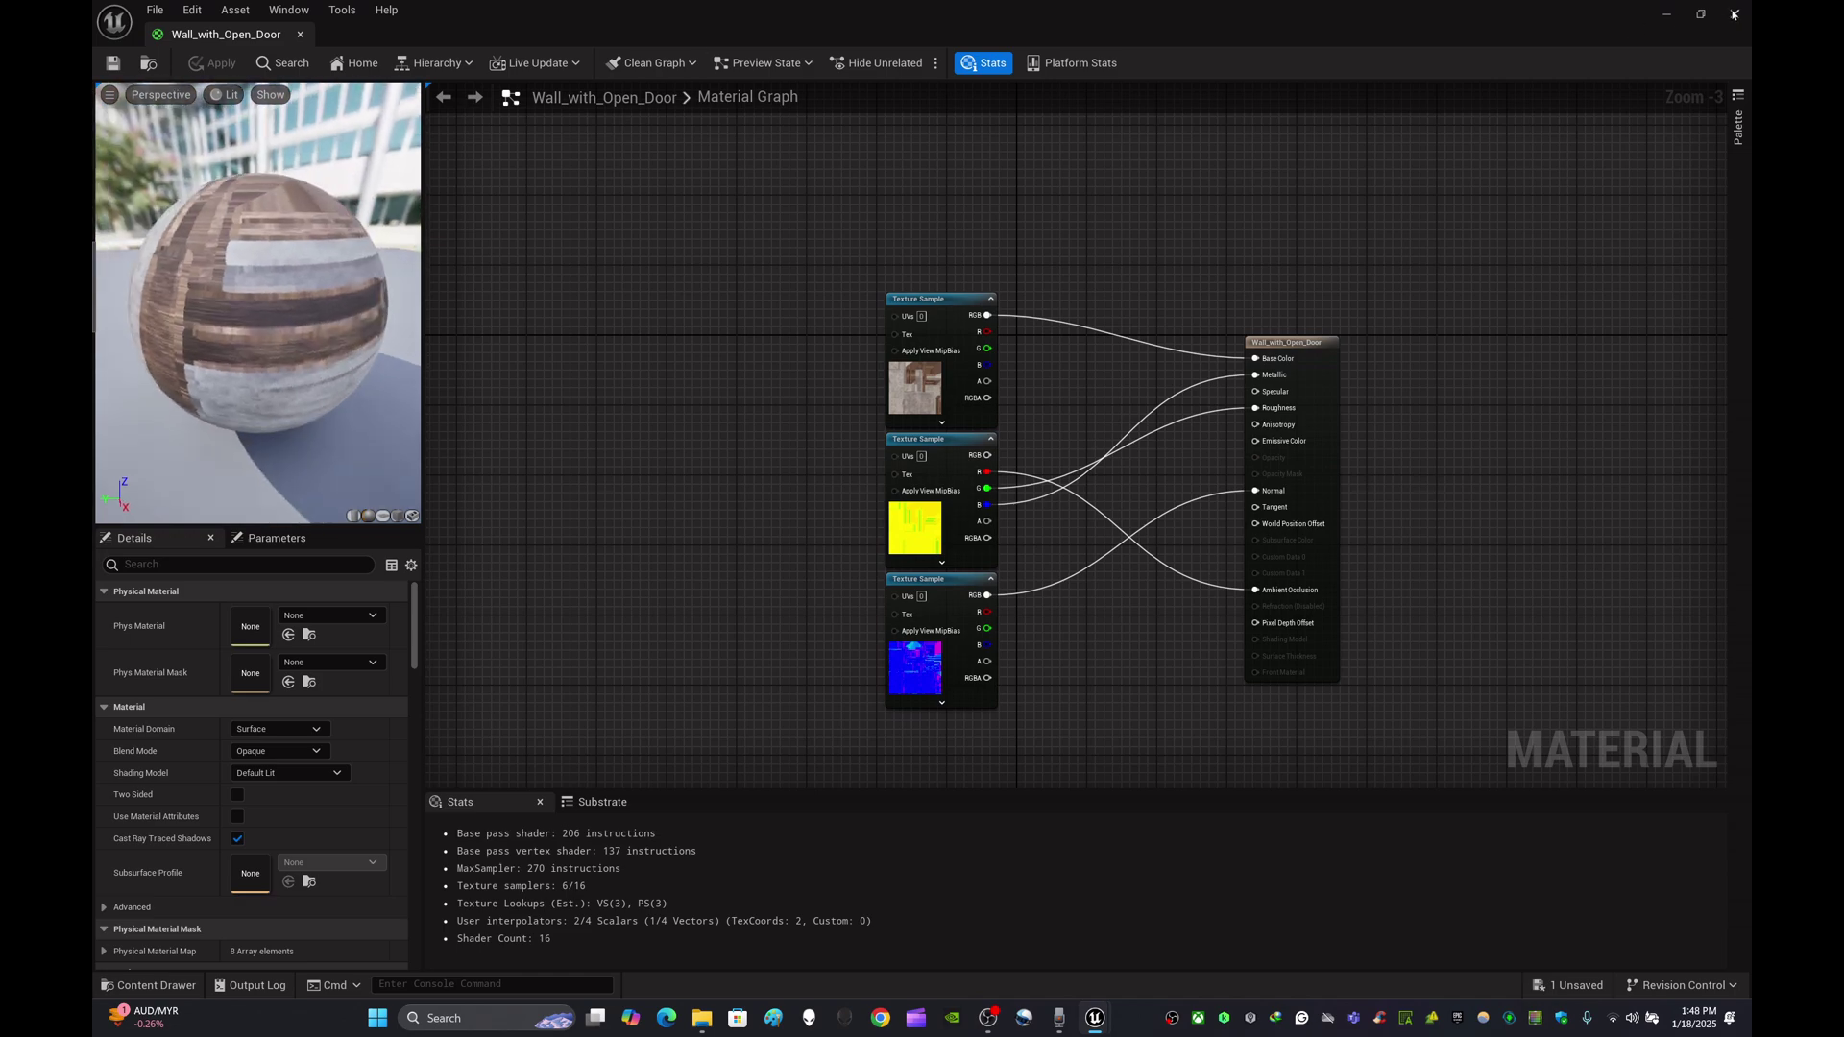
left_click(1737, 14)
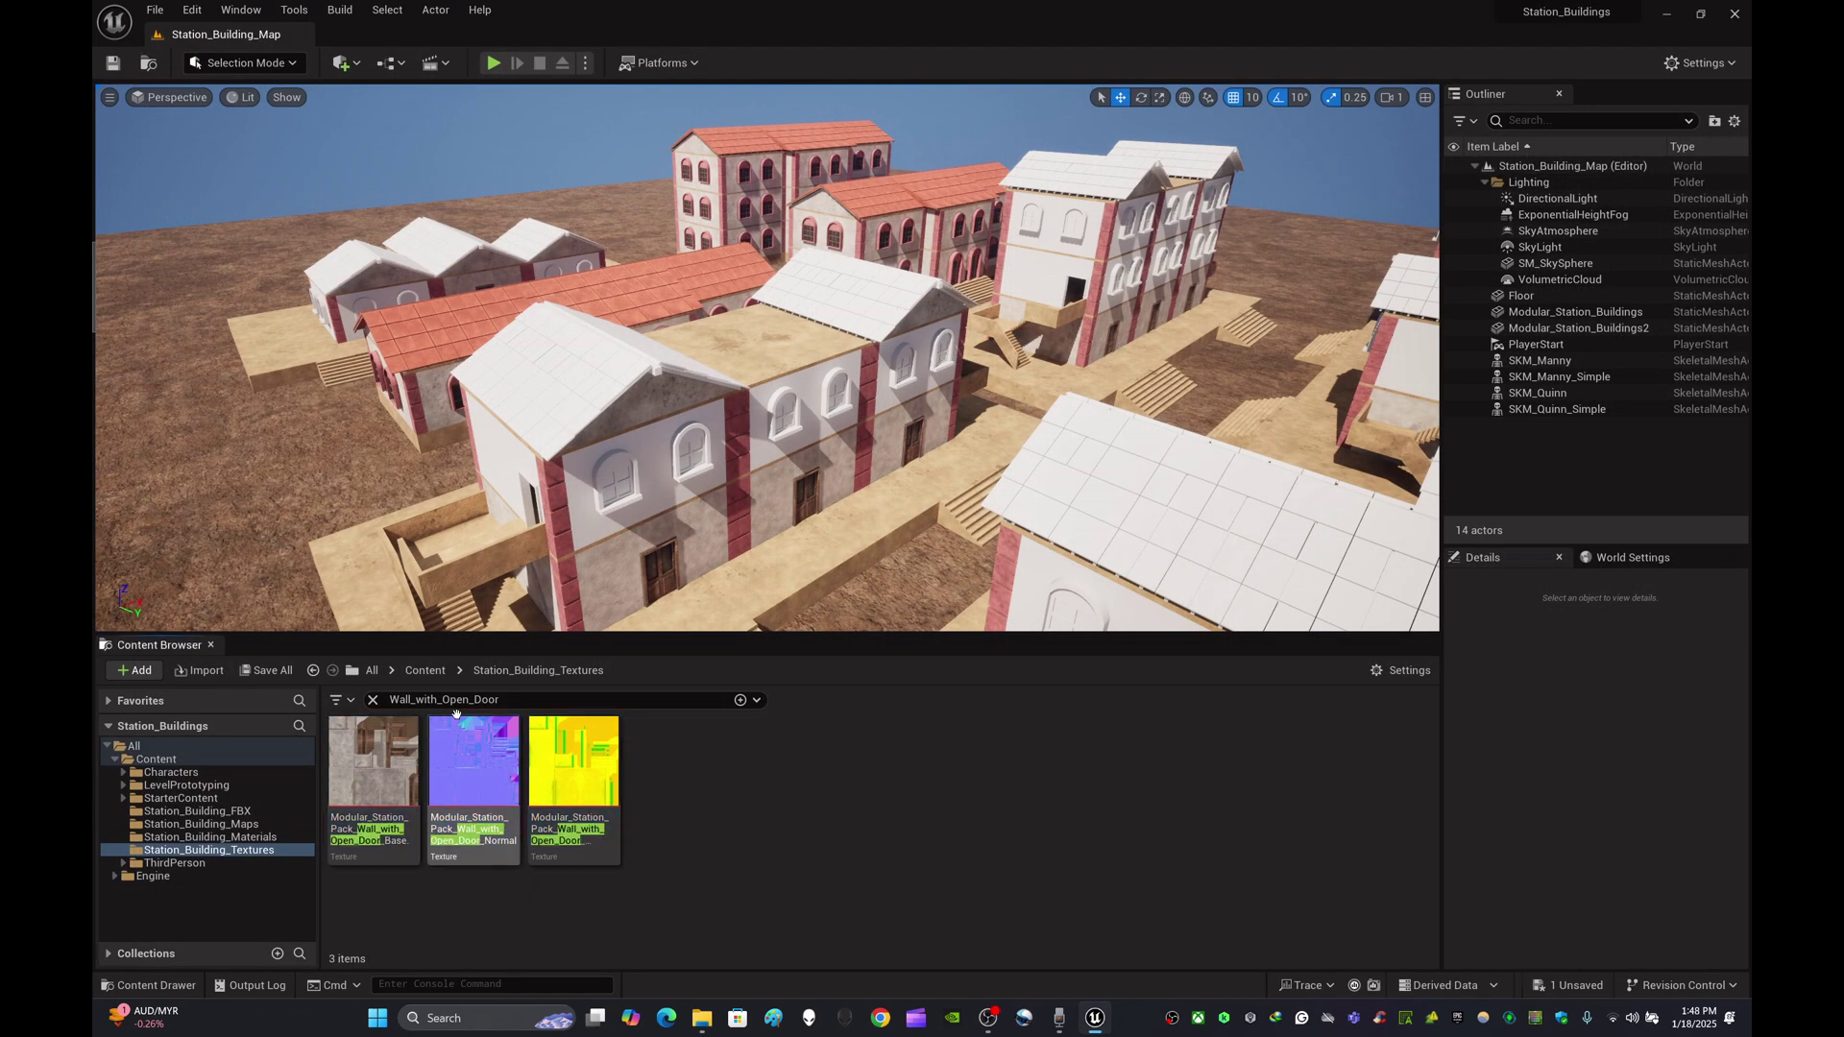
left_click(519, 698)
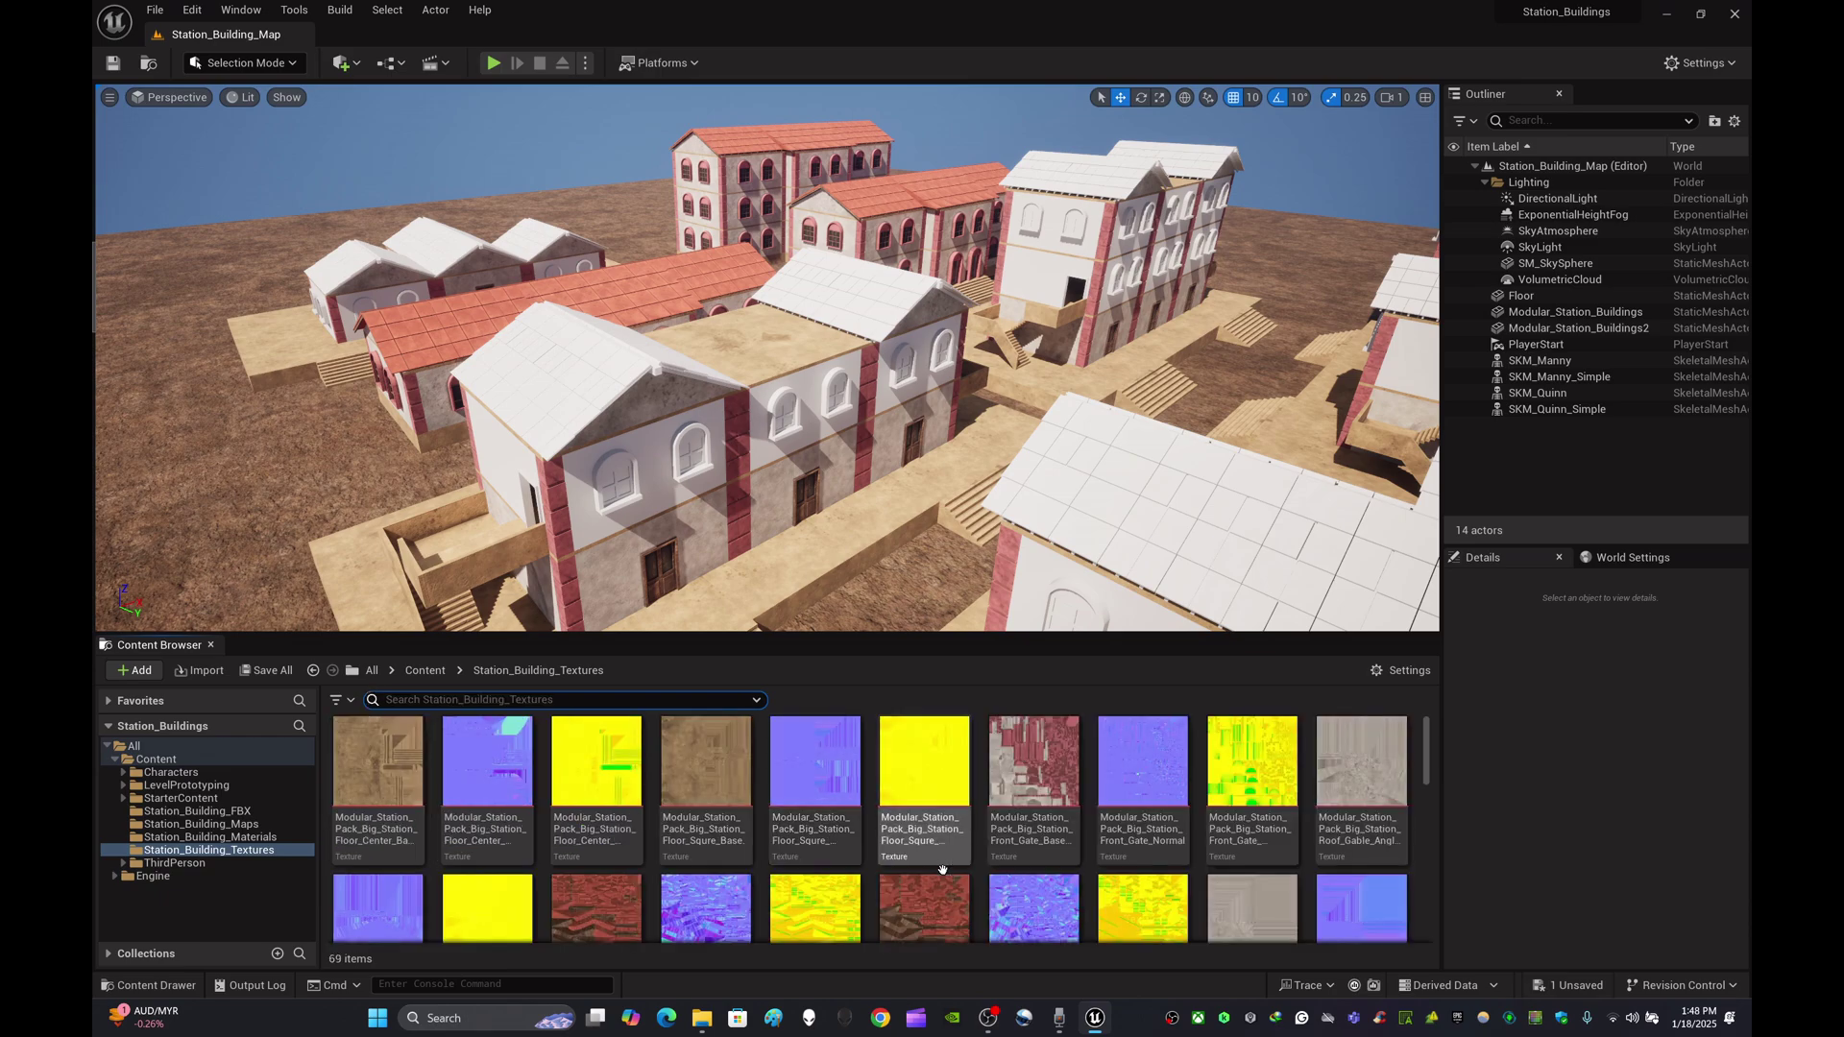
left_click(221, 838)
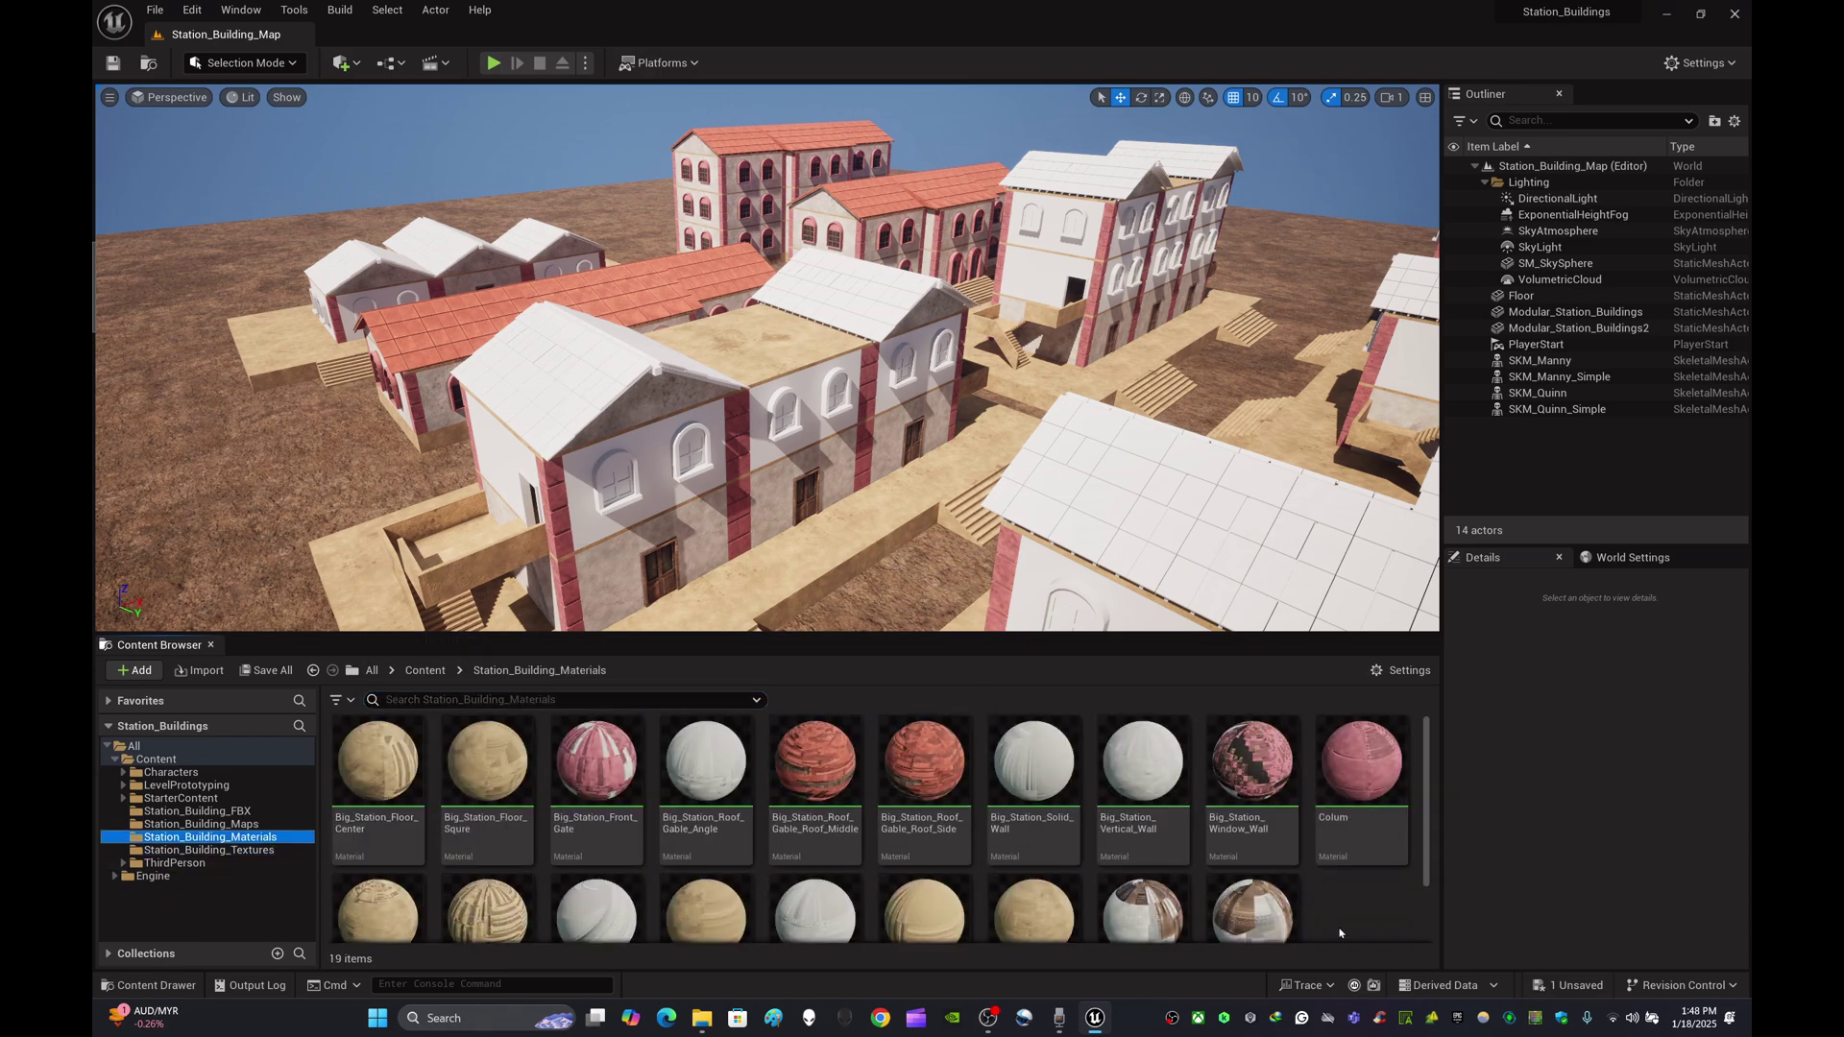
- Try the Wall_with_Open_Door material on the white exterior wall beside the stair platform, and undo the assignment
right_click_drag(990, 437, 1114, 422)
mouse_move(757, 522)
right_mouse_down()
mouse_move(845, 481)
mouse_move(757, 523)
right_mouse_up()
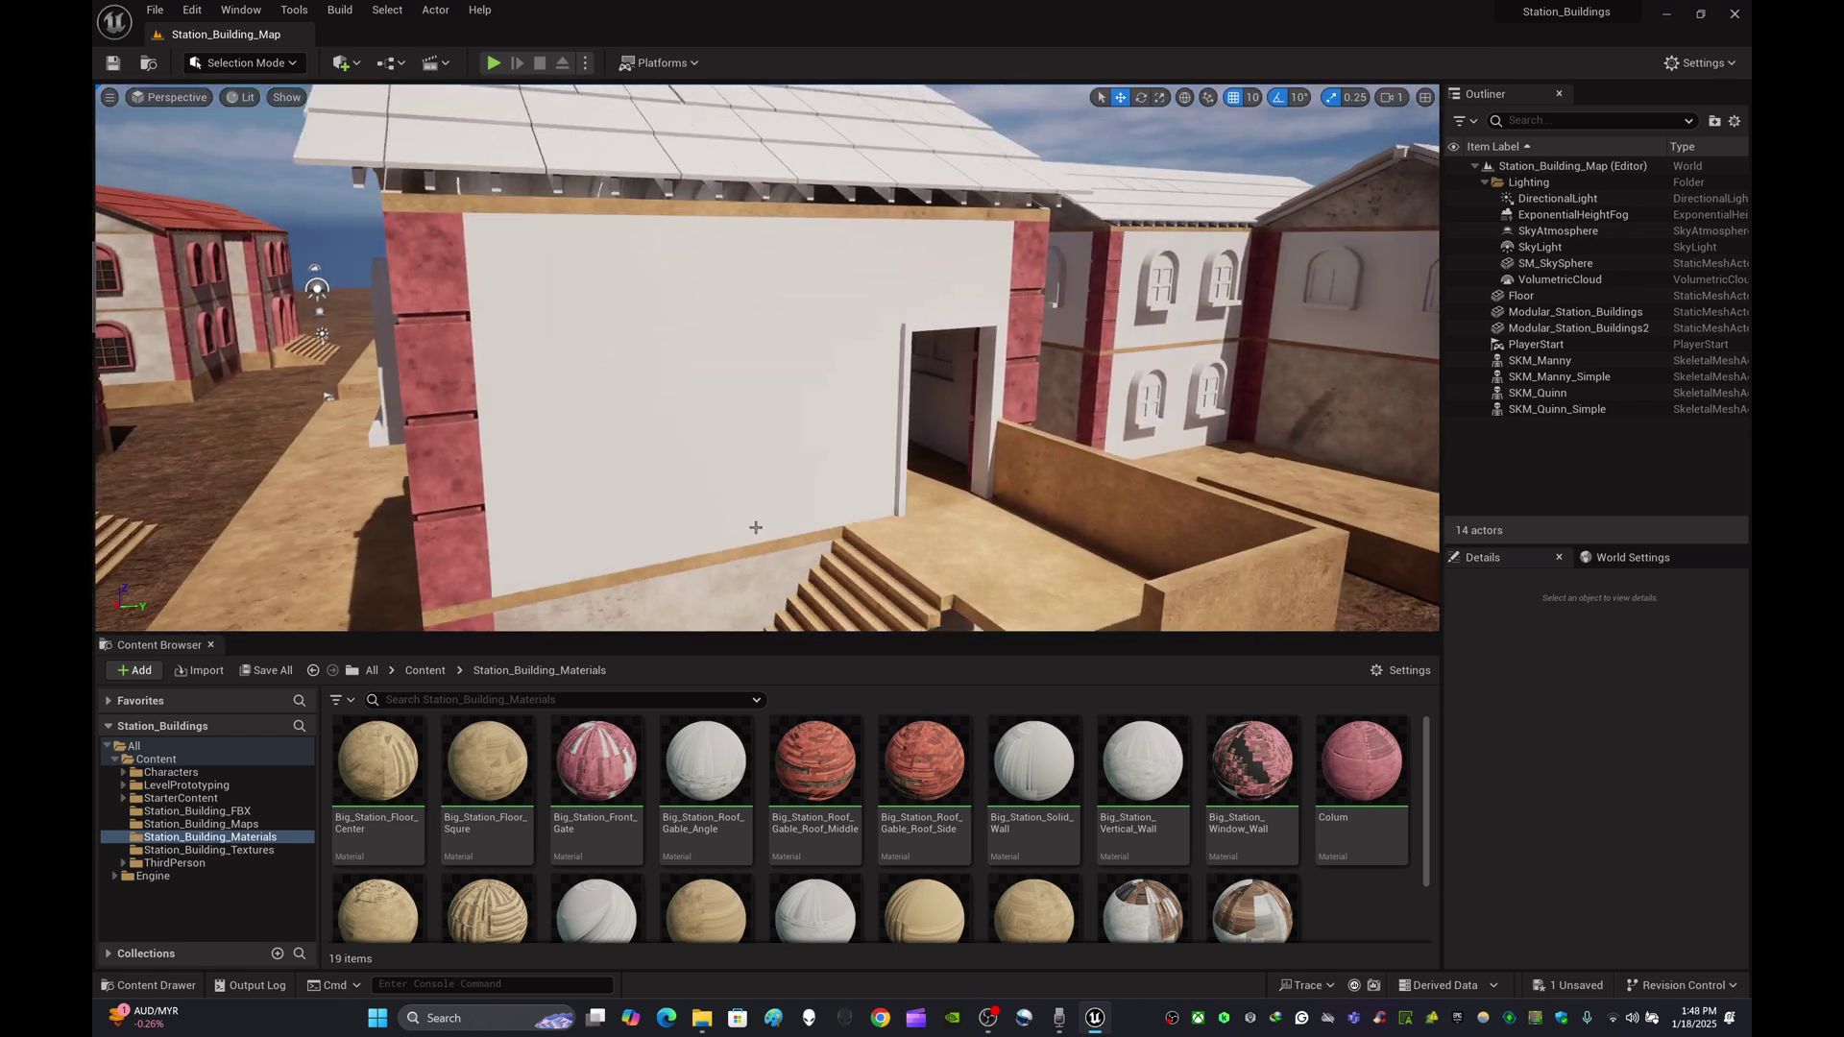
scroll(967, 728, "down", 1)
left_click_drag(1248, 826, 779, 413)
right_click_drag(885, 440, 839, 408)
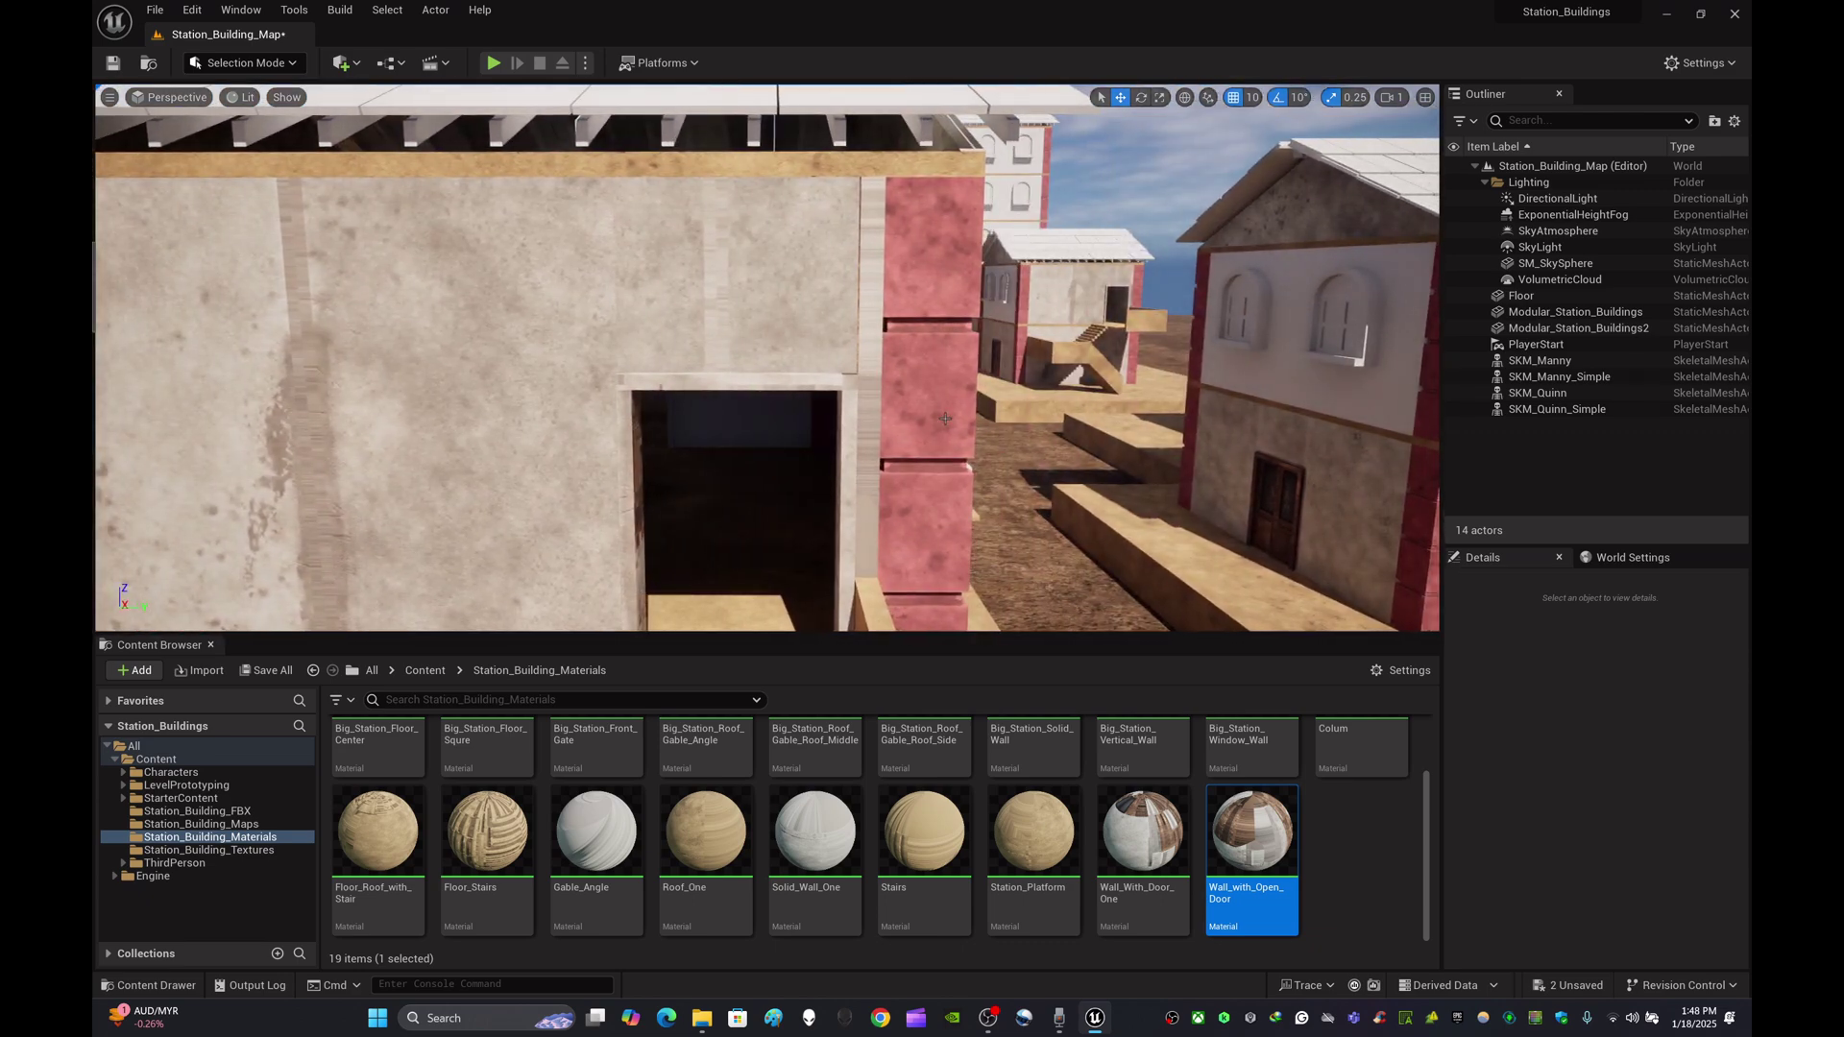
key("ctrl+z")
- Apply the Wall_with_Open_Door material to the interior wall with the open doorway and check the building around it
scroll(945, 418, "down", 5)
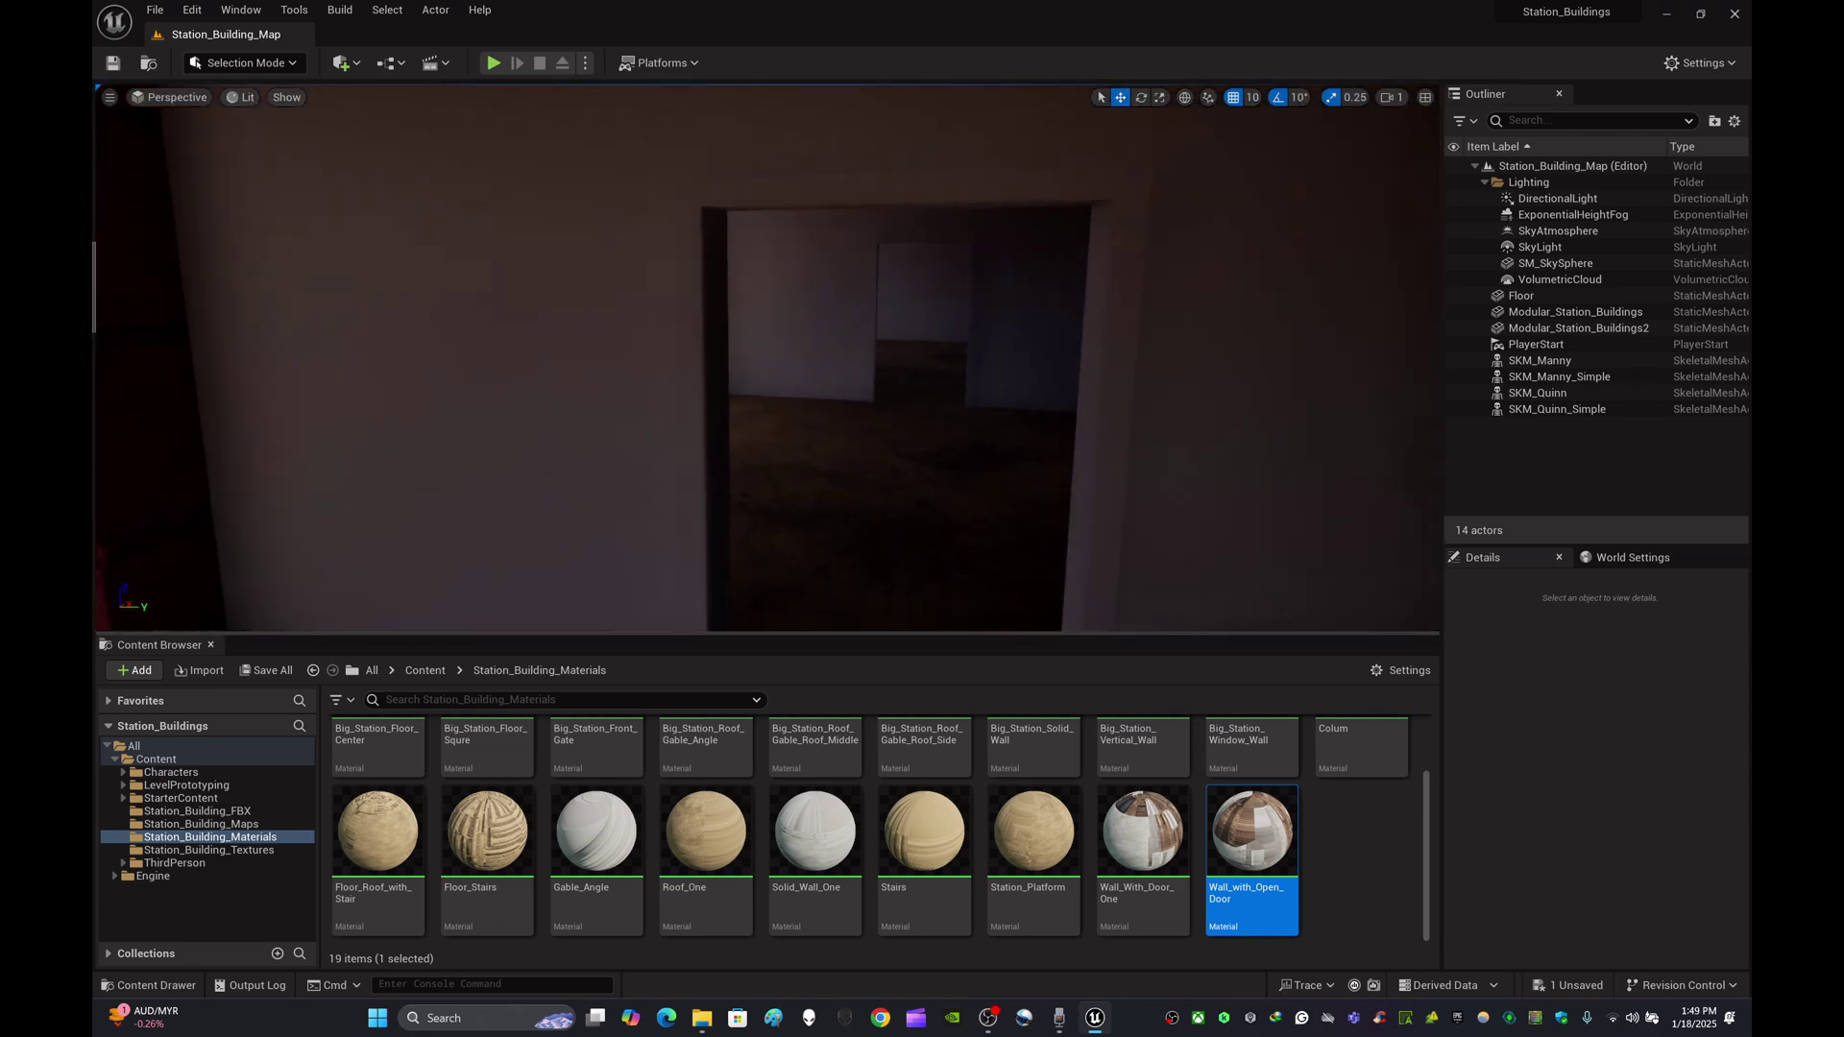
left_click_drag(1251, 832, 1085, 565)
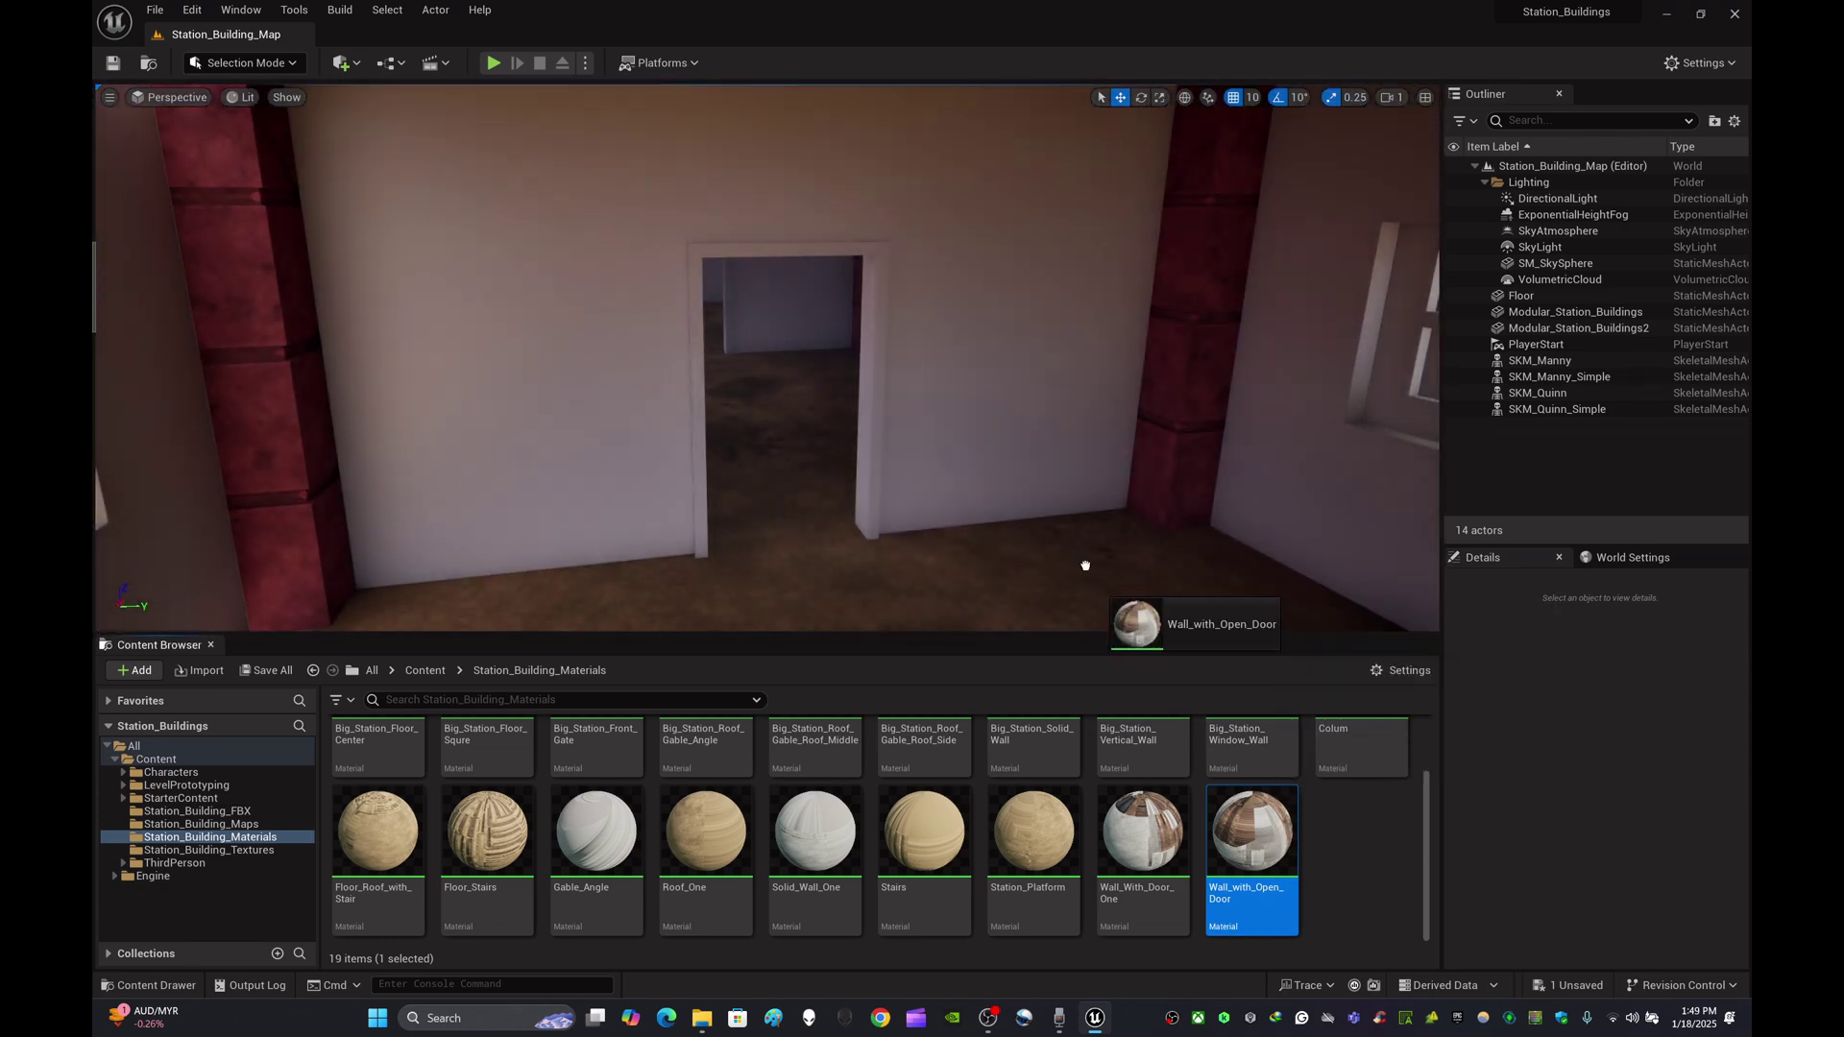
right_click_drag(1007, 358, 970, 360)
key("s")
key("w")
key("s")
key("s")
key("s")
key("s")
key("w")
key("s")
- Delete the original Wall_with_Open_Door material from the Station_Building_FBX folder
left_click(202, 812)
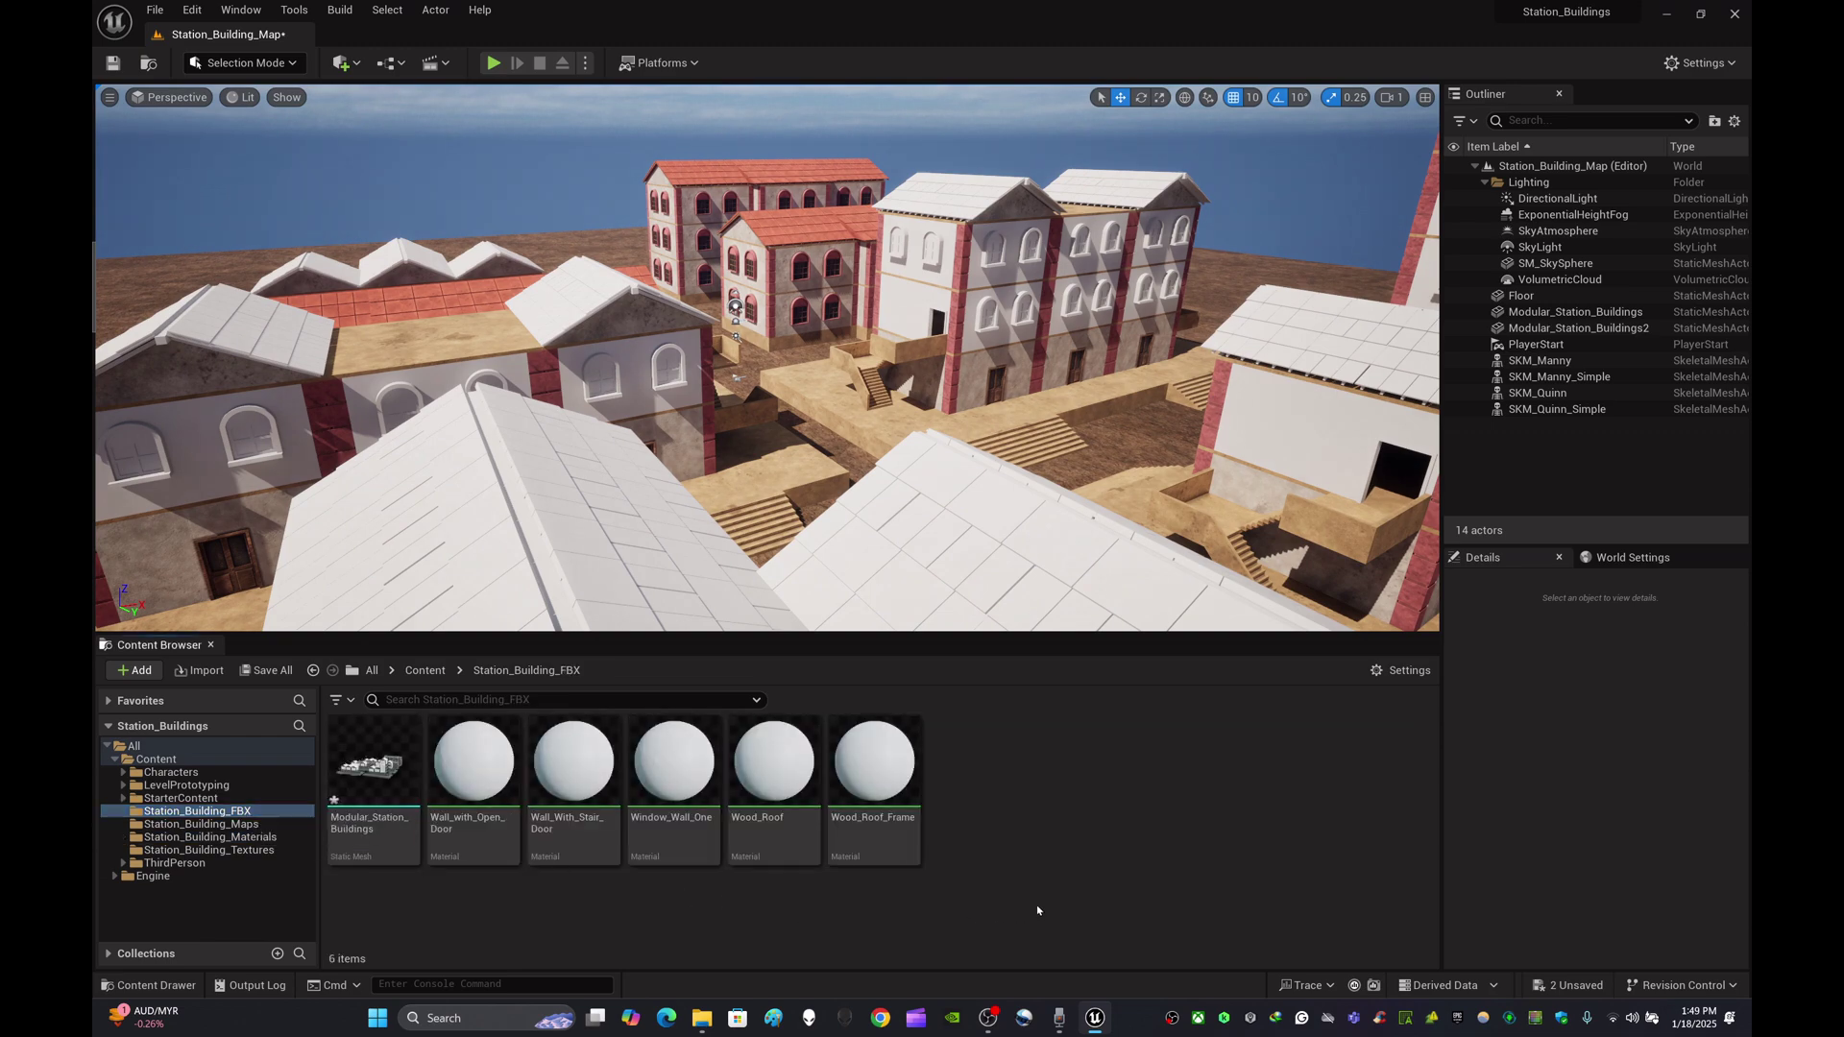
left_click(459, 779)
key("Delete")
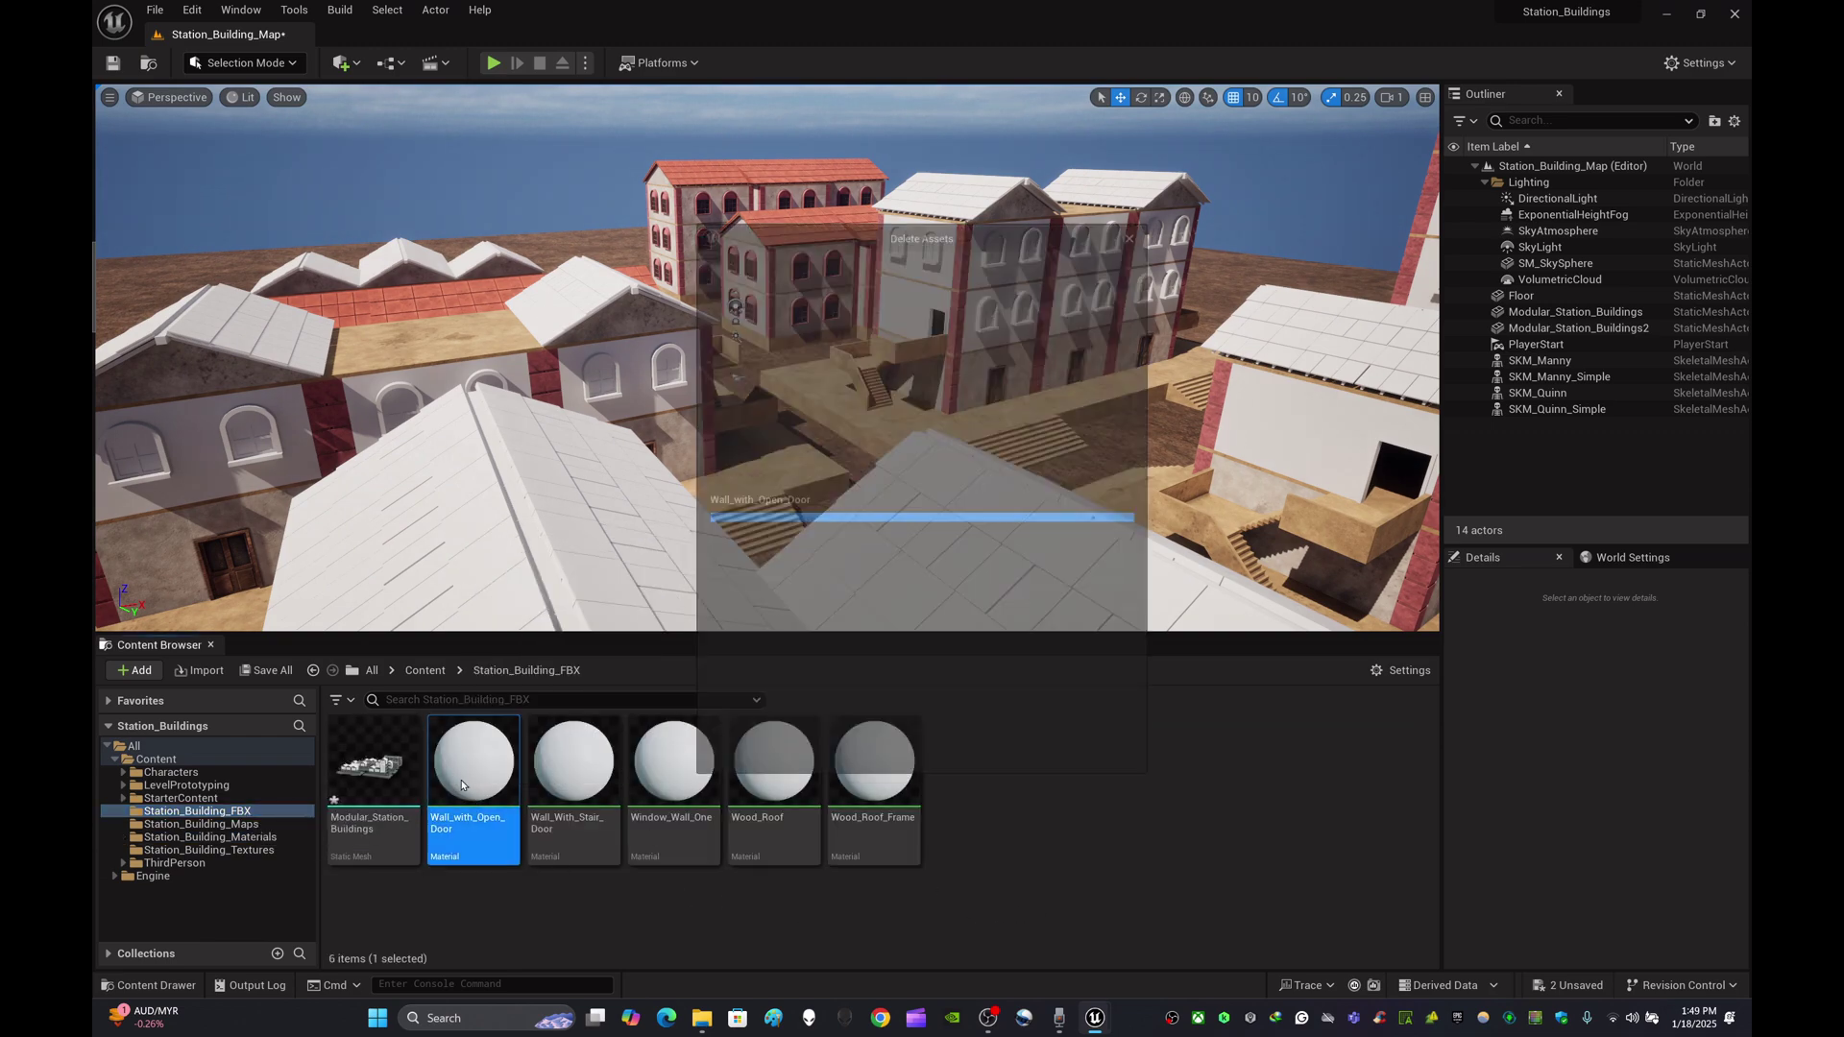
left_click(927, 771)
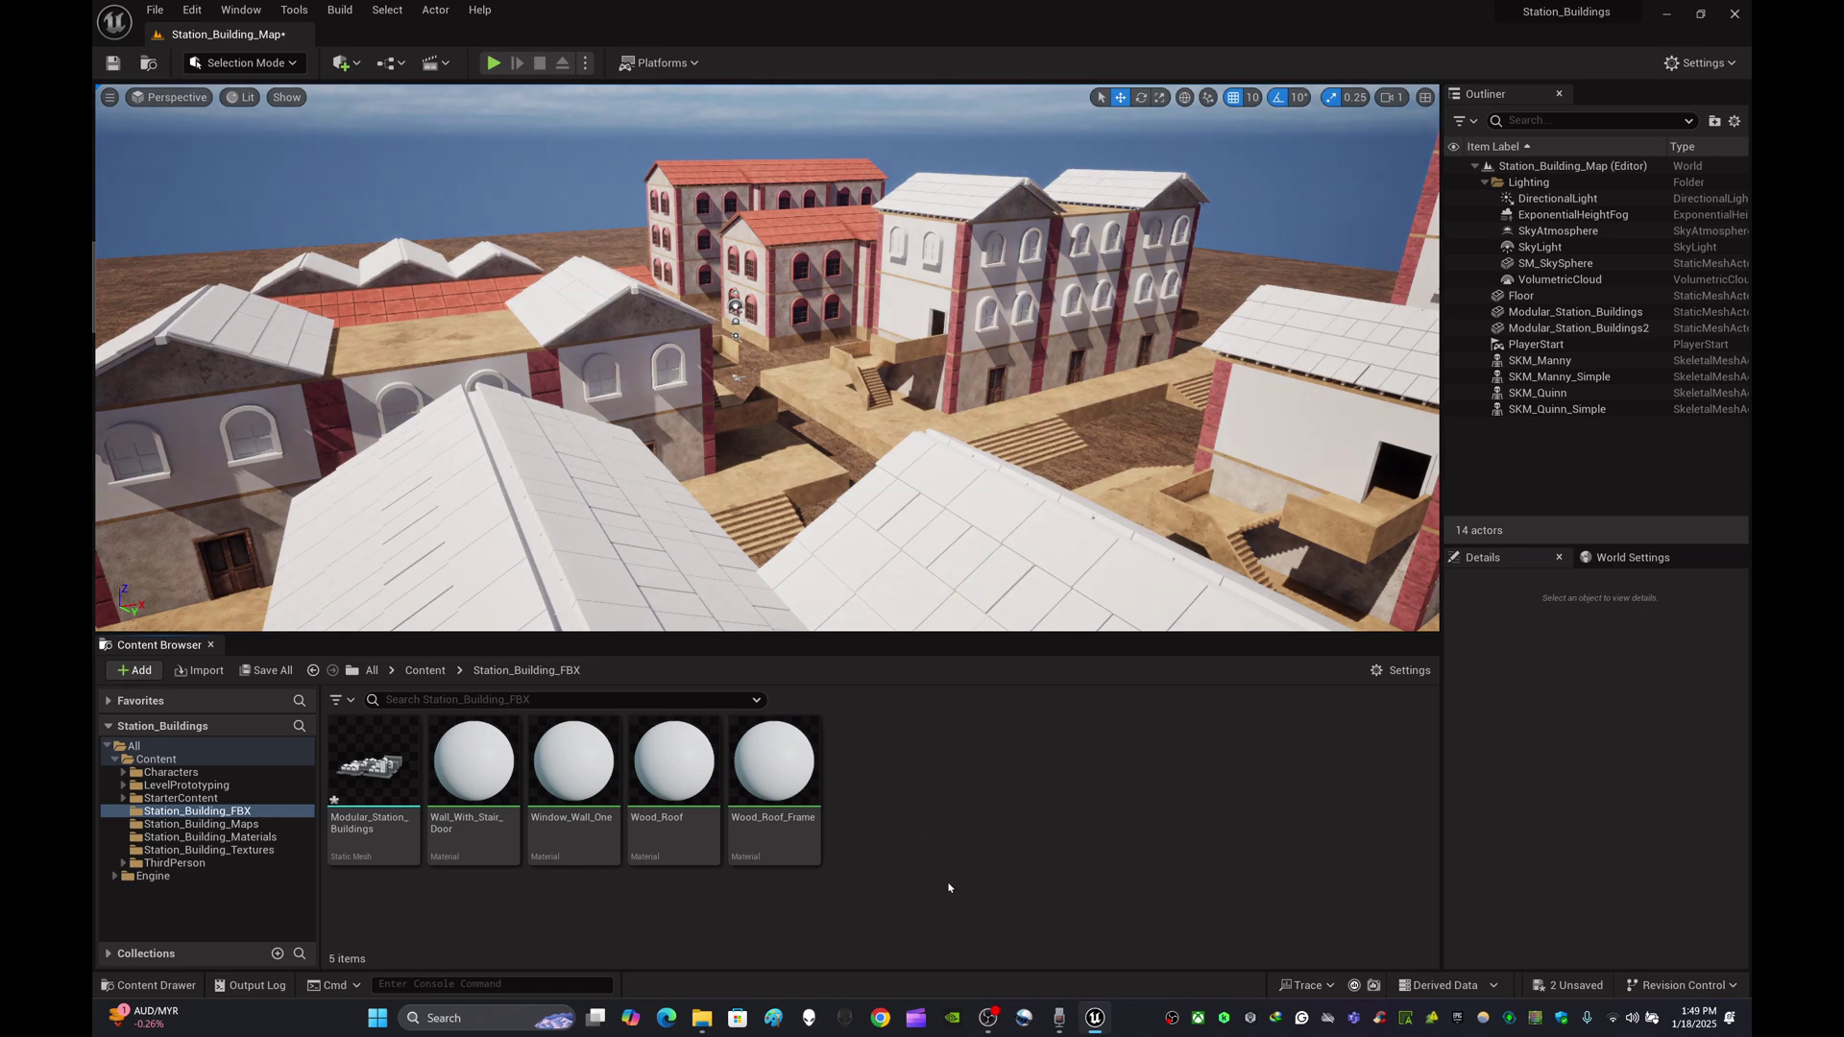
- Copy the Wall_With_Stair_Door material from the Station_Building_FBX folder into the Station_Building_Materials folder
left_click(483, 765)
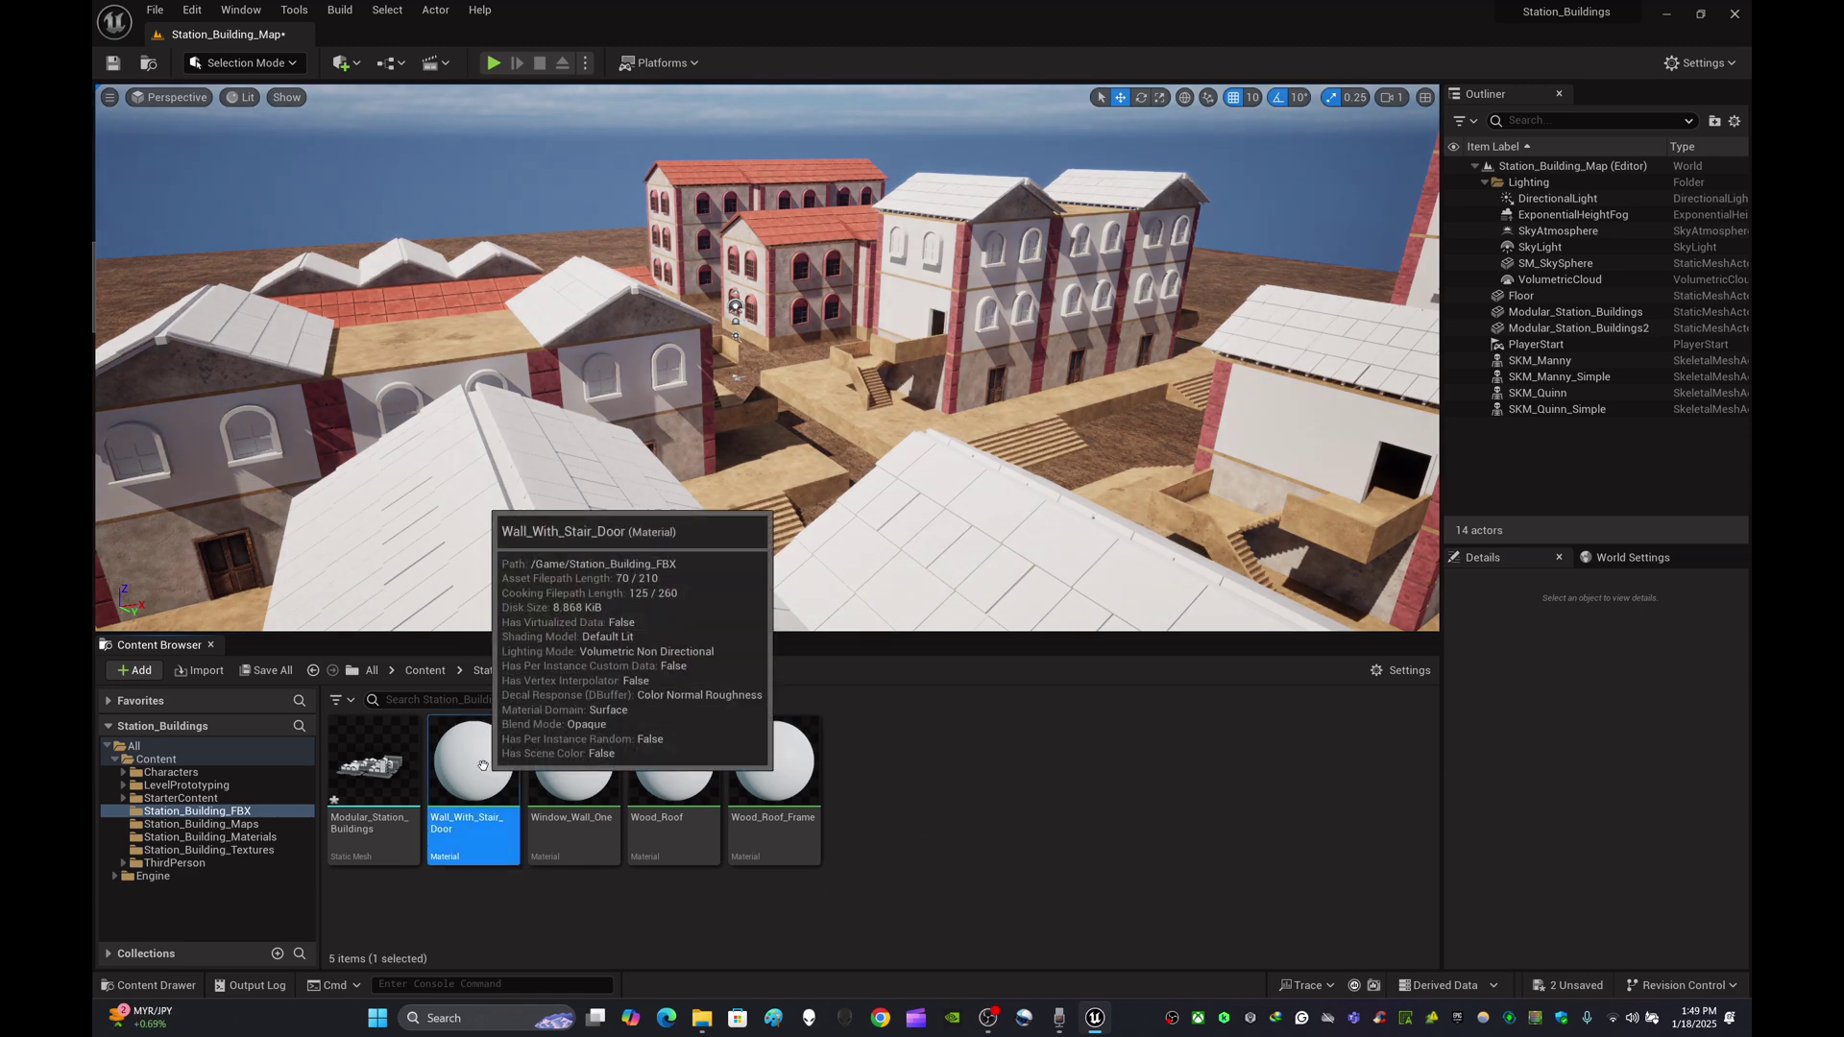
left_click(253, 838)
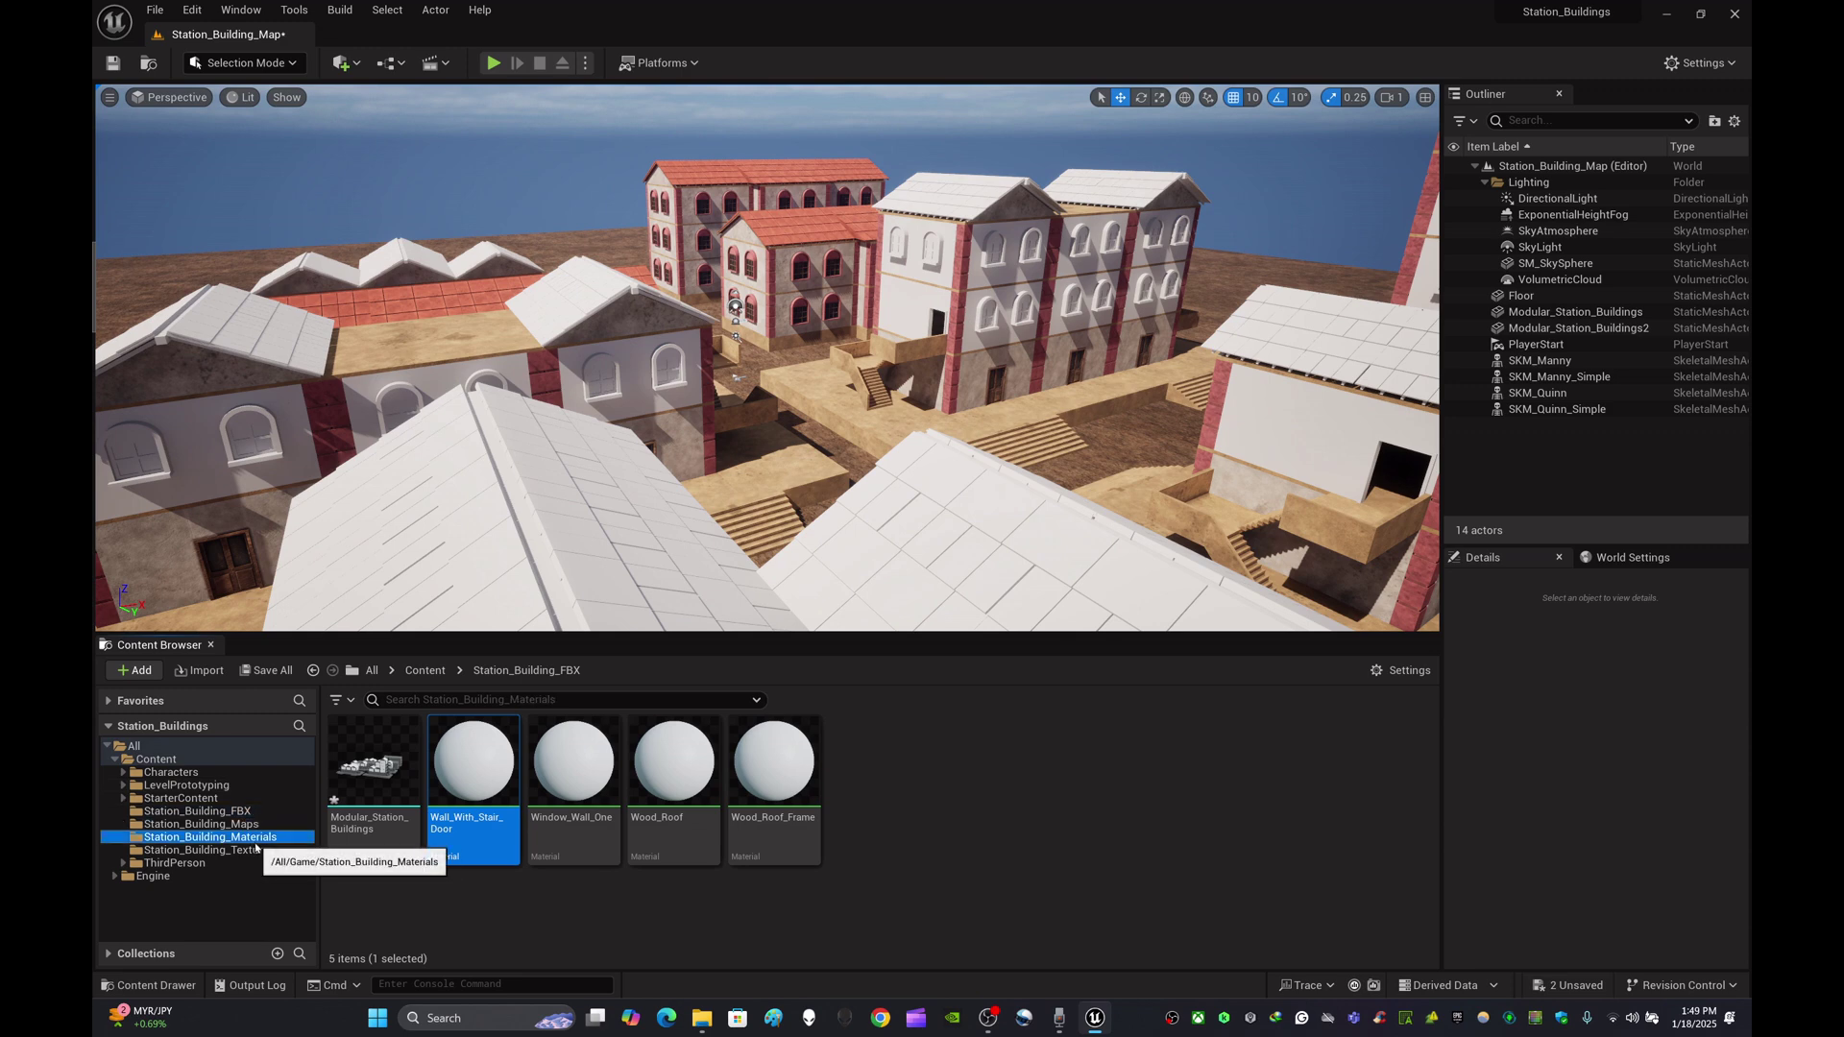
scroll(1347, 893, "down", 1)
key("ctrl+v")
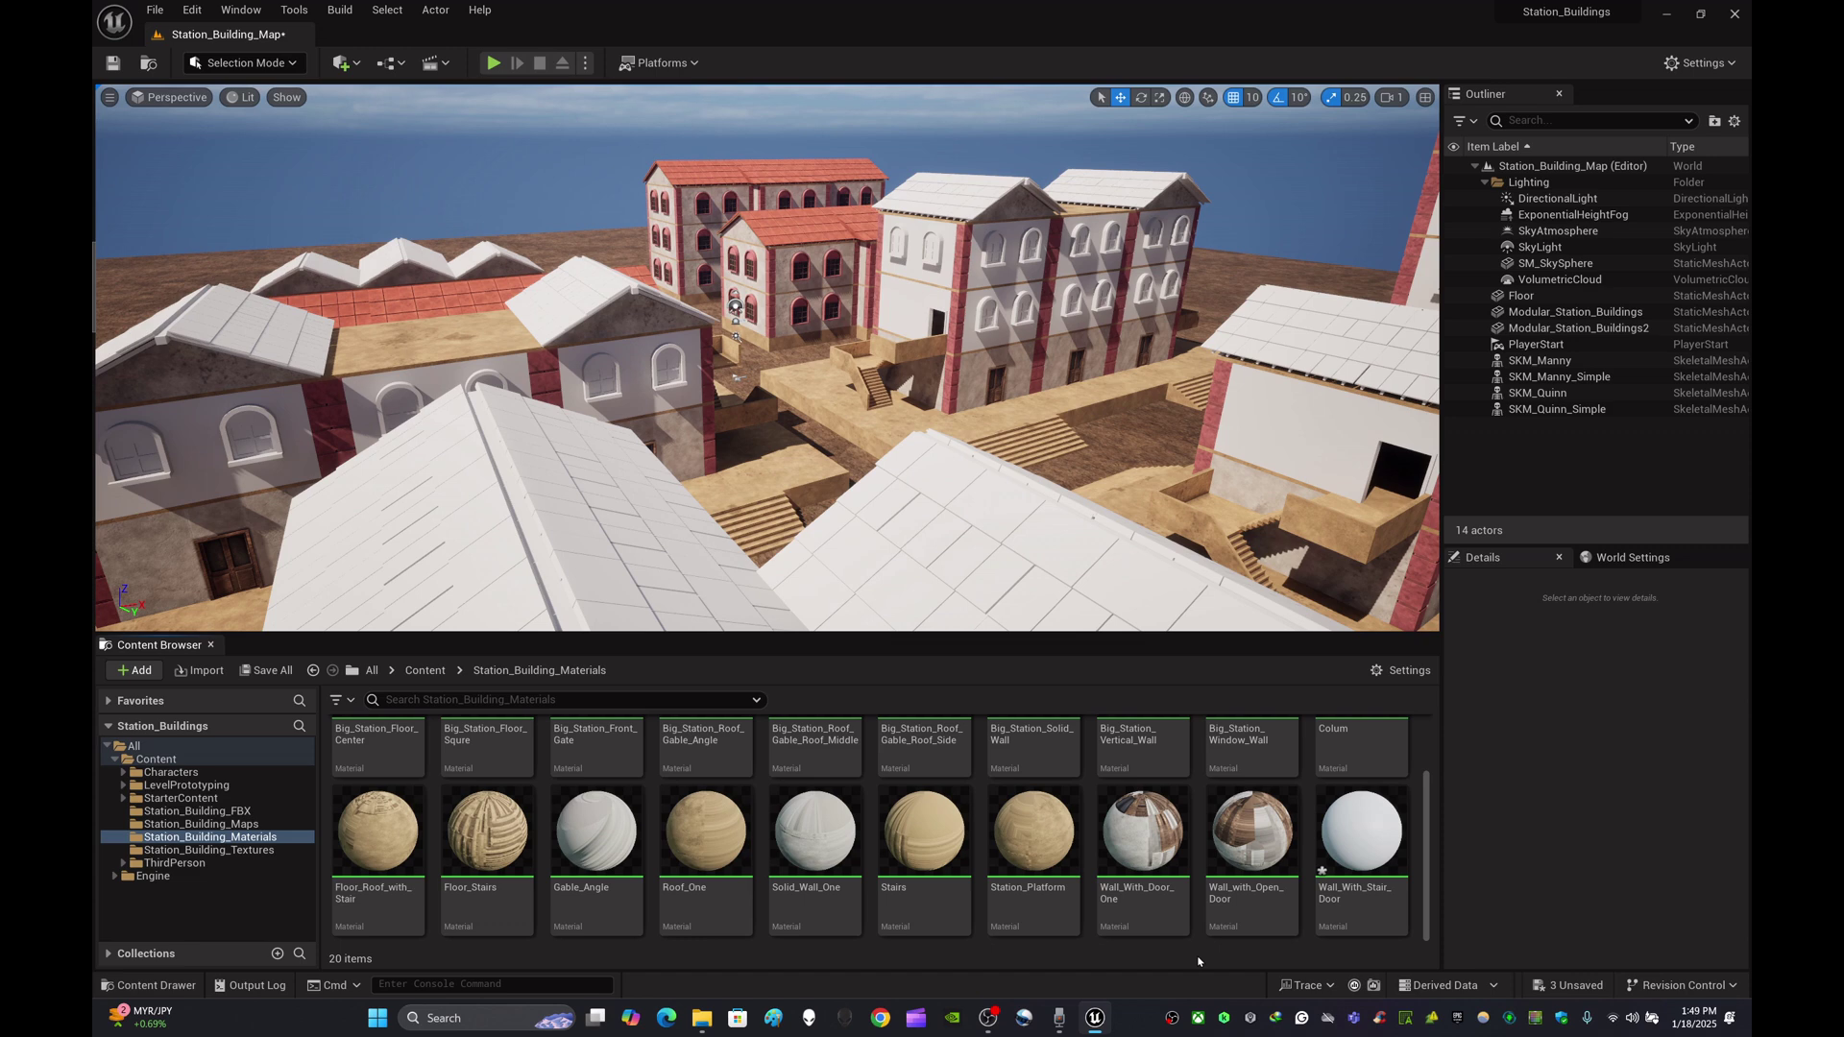
- Open the copied Wall_With_Stair_Door material for editing in a smaller window that leaves the content browser accessible
right_click(1364, 845)
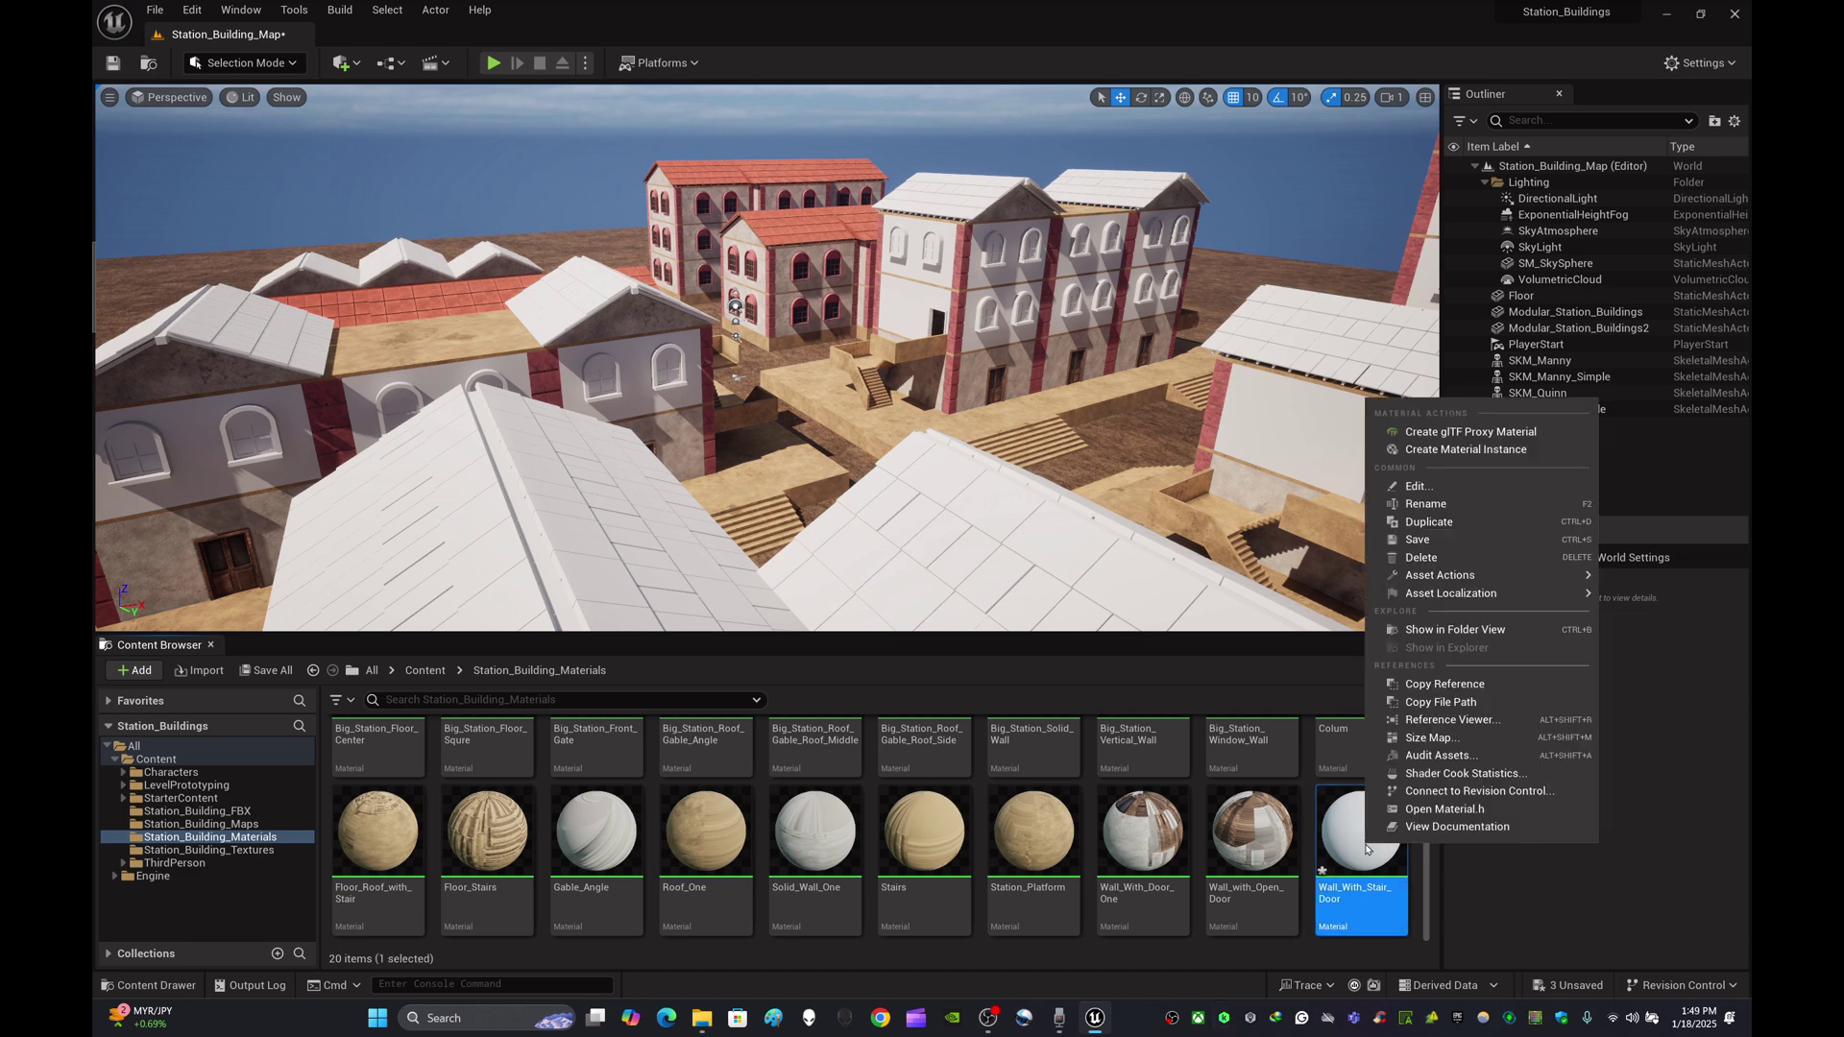
left_click(1461, 521)
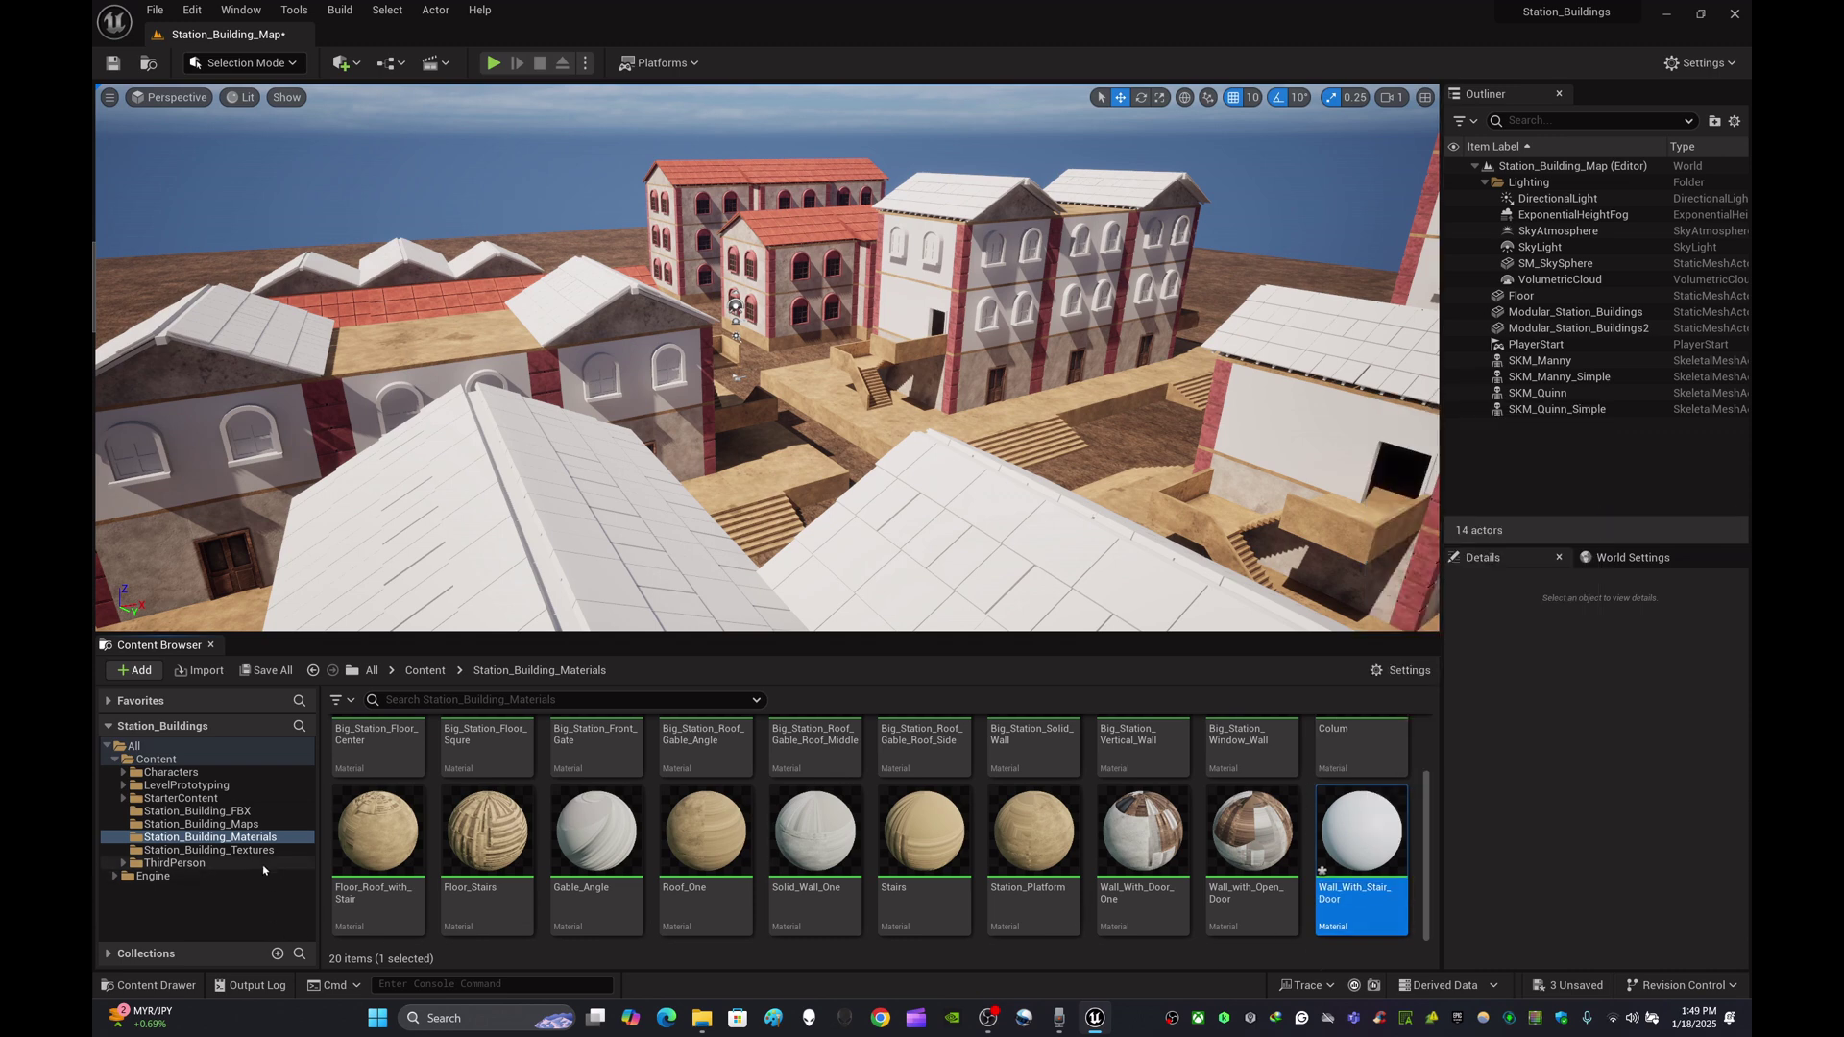
left_click(209, 850)
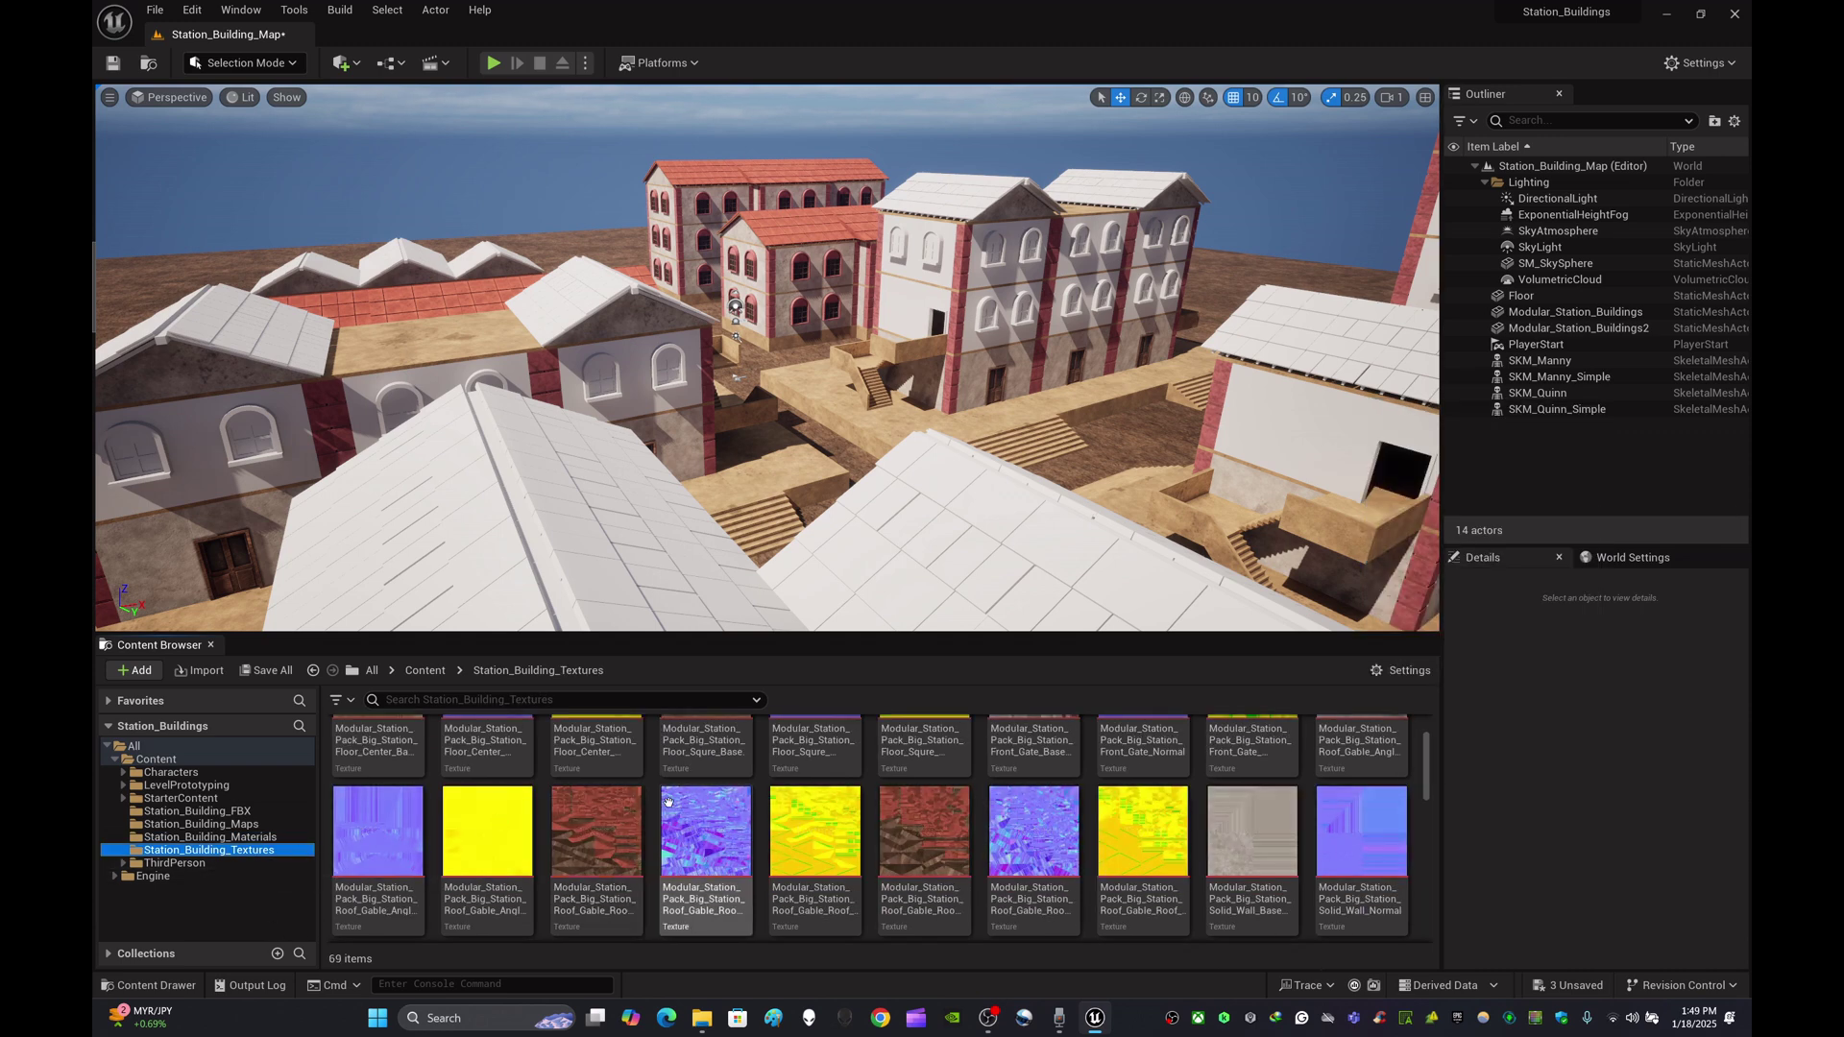
left_click(288, 836)
double_click(1360, 856)
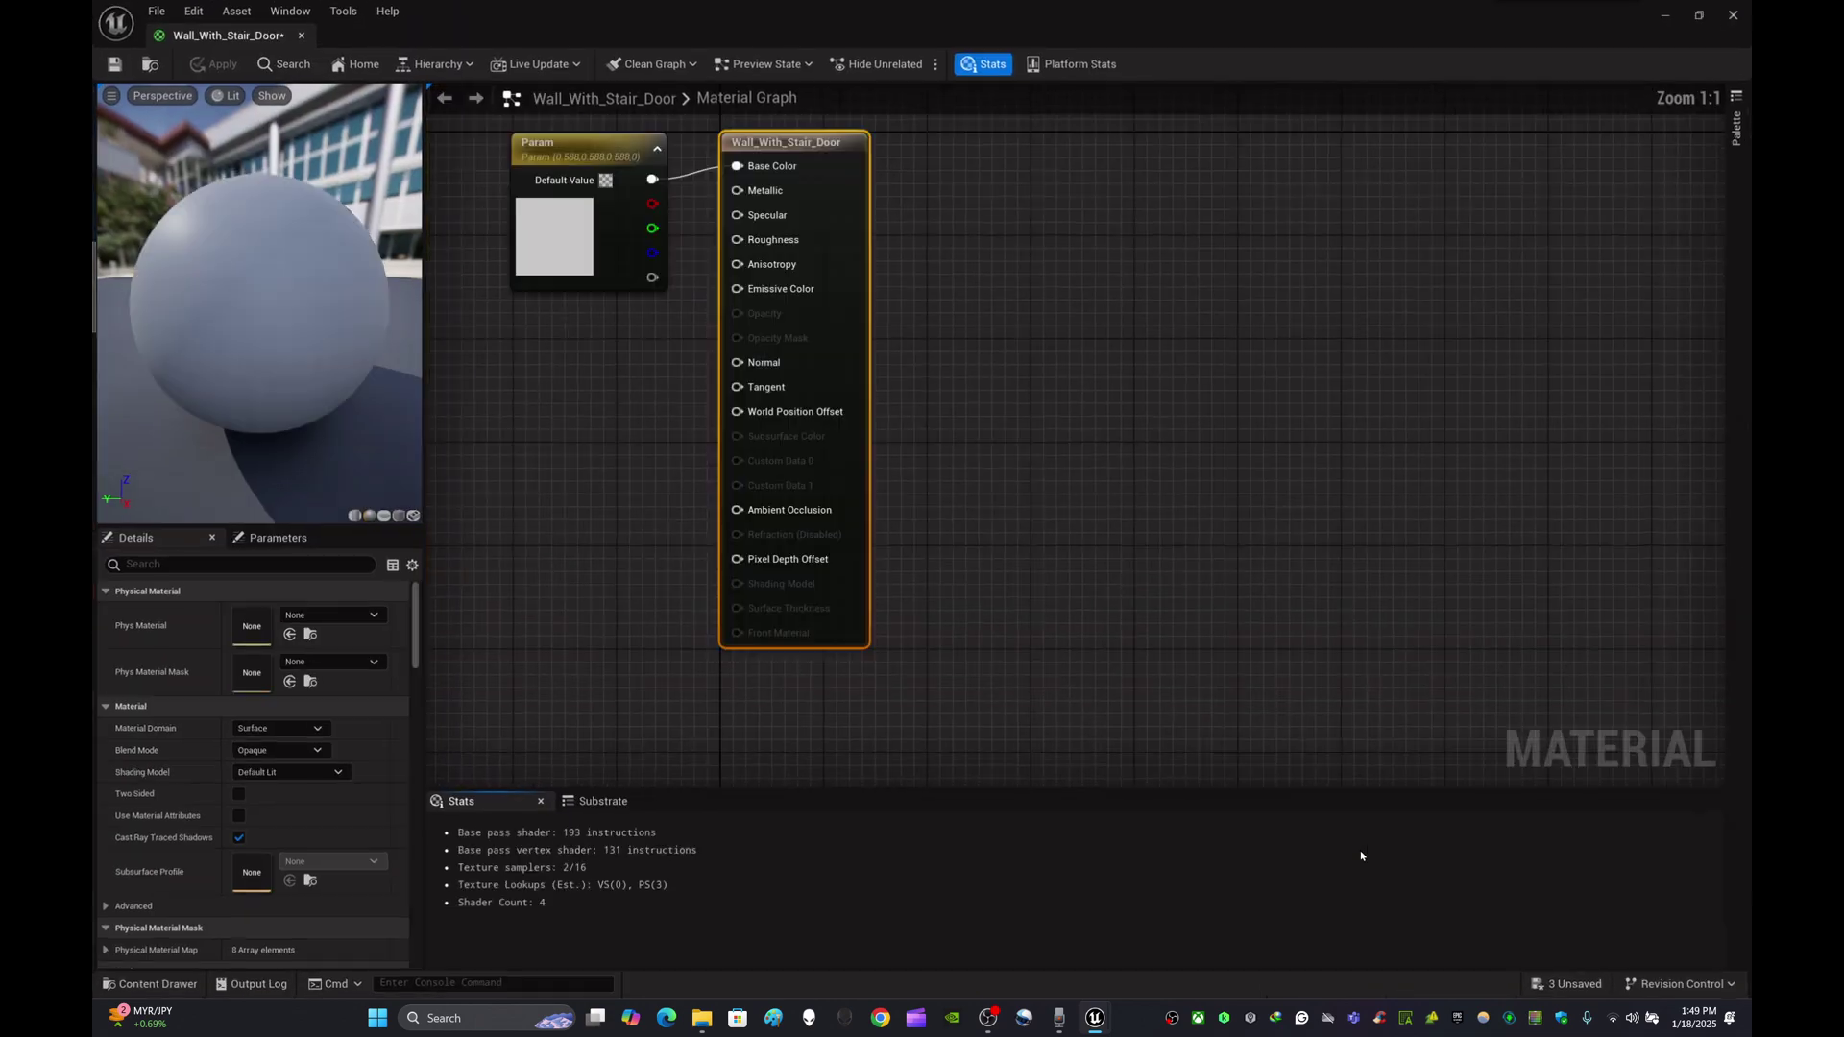
left_click(1698, 15)
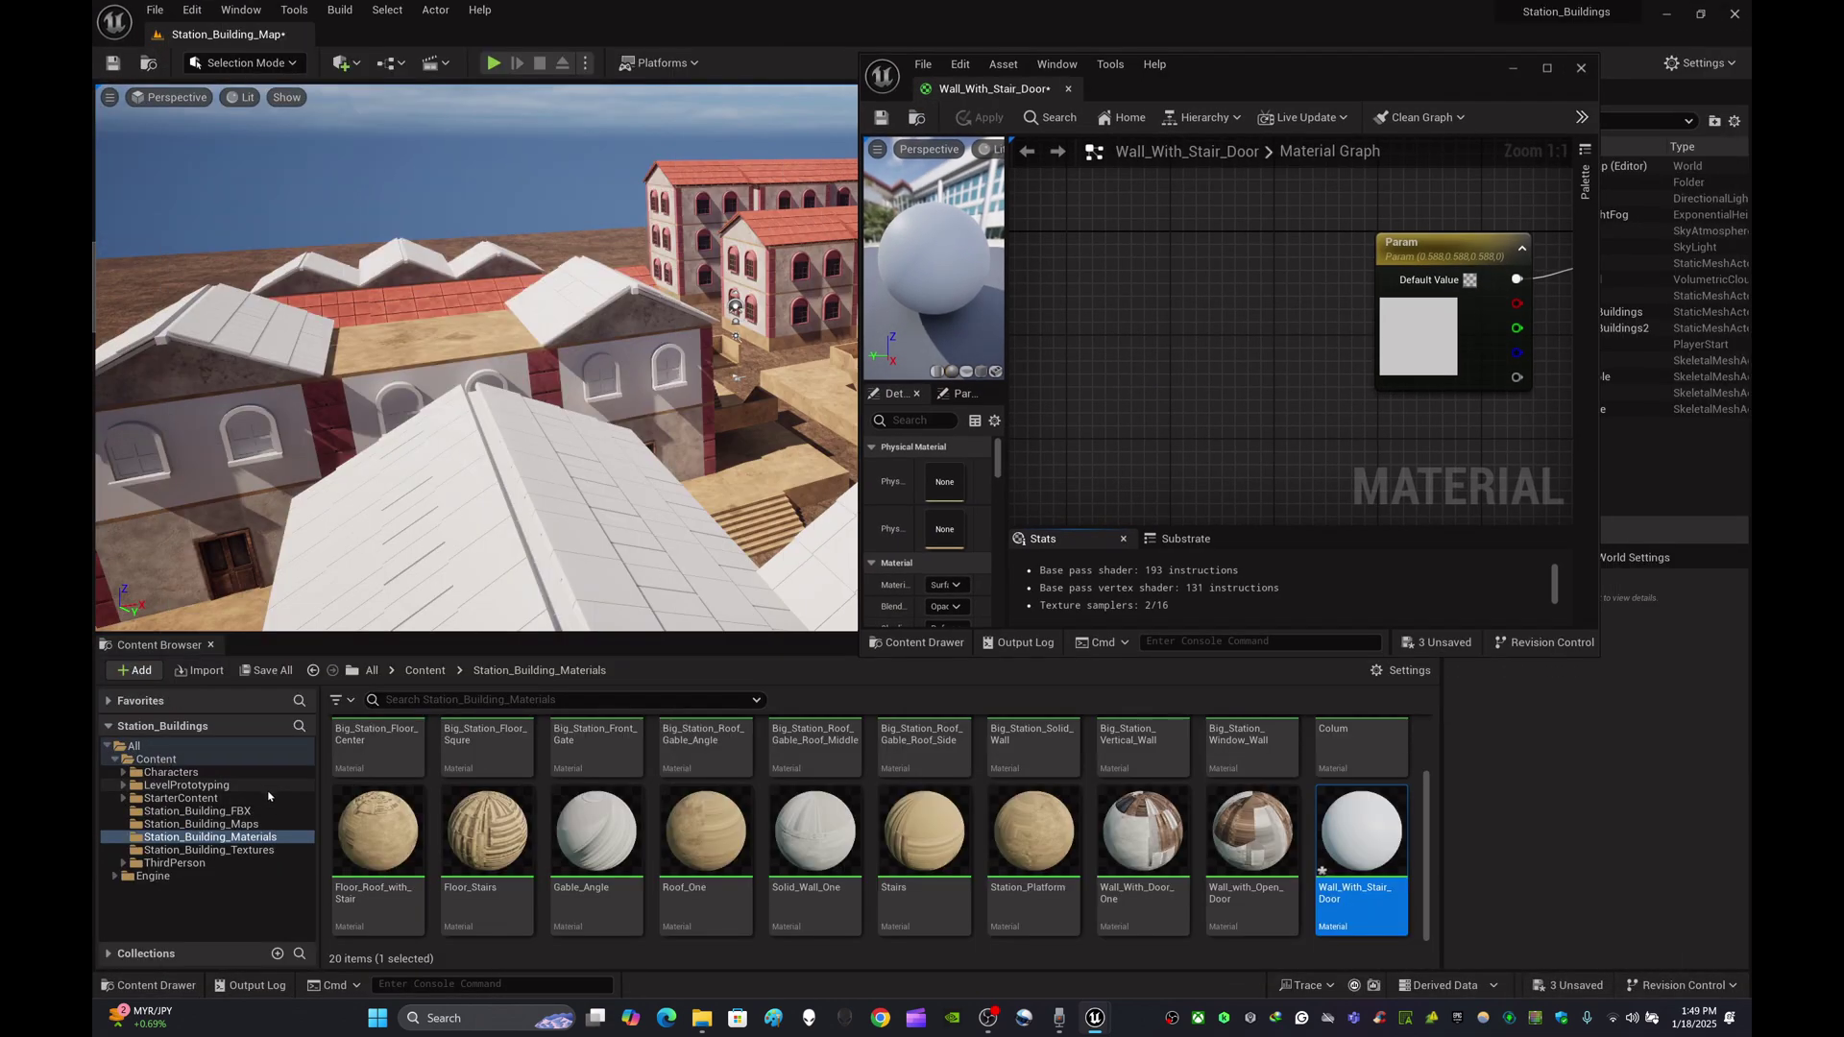
- Search the Station_Building_Textures folder for Wall_With_Stair_Door, then disable sRGB on its OcclusionRoughnessMetallic texture and save it
left_click(259, 850)
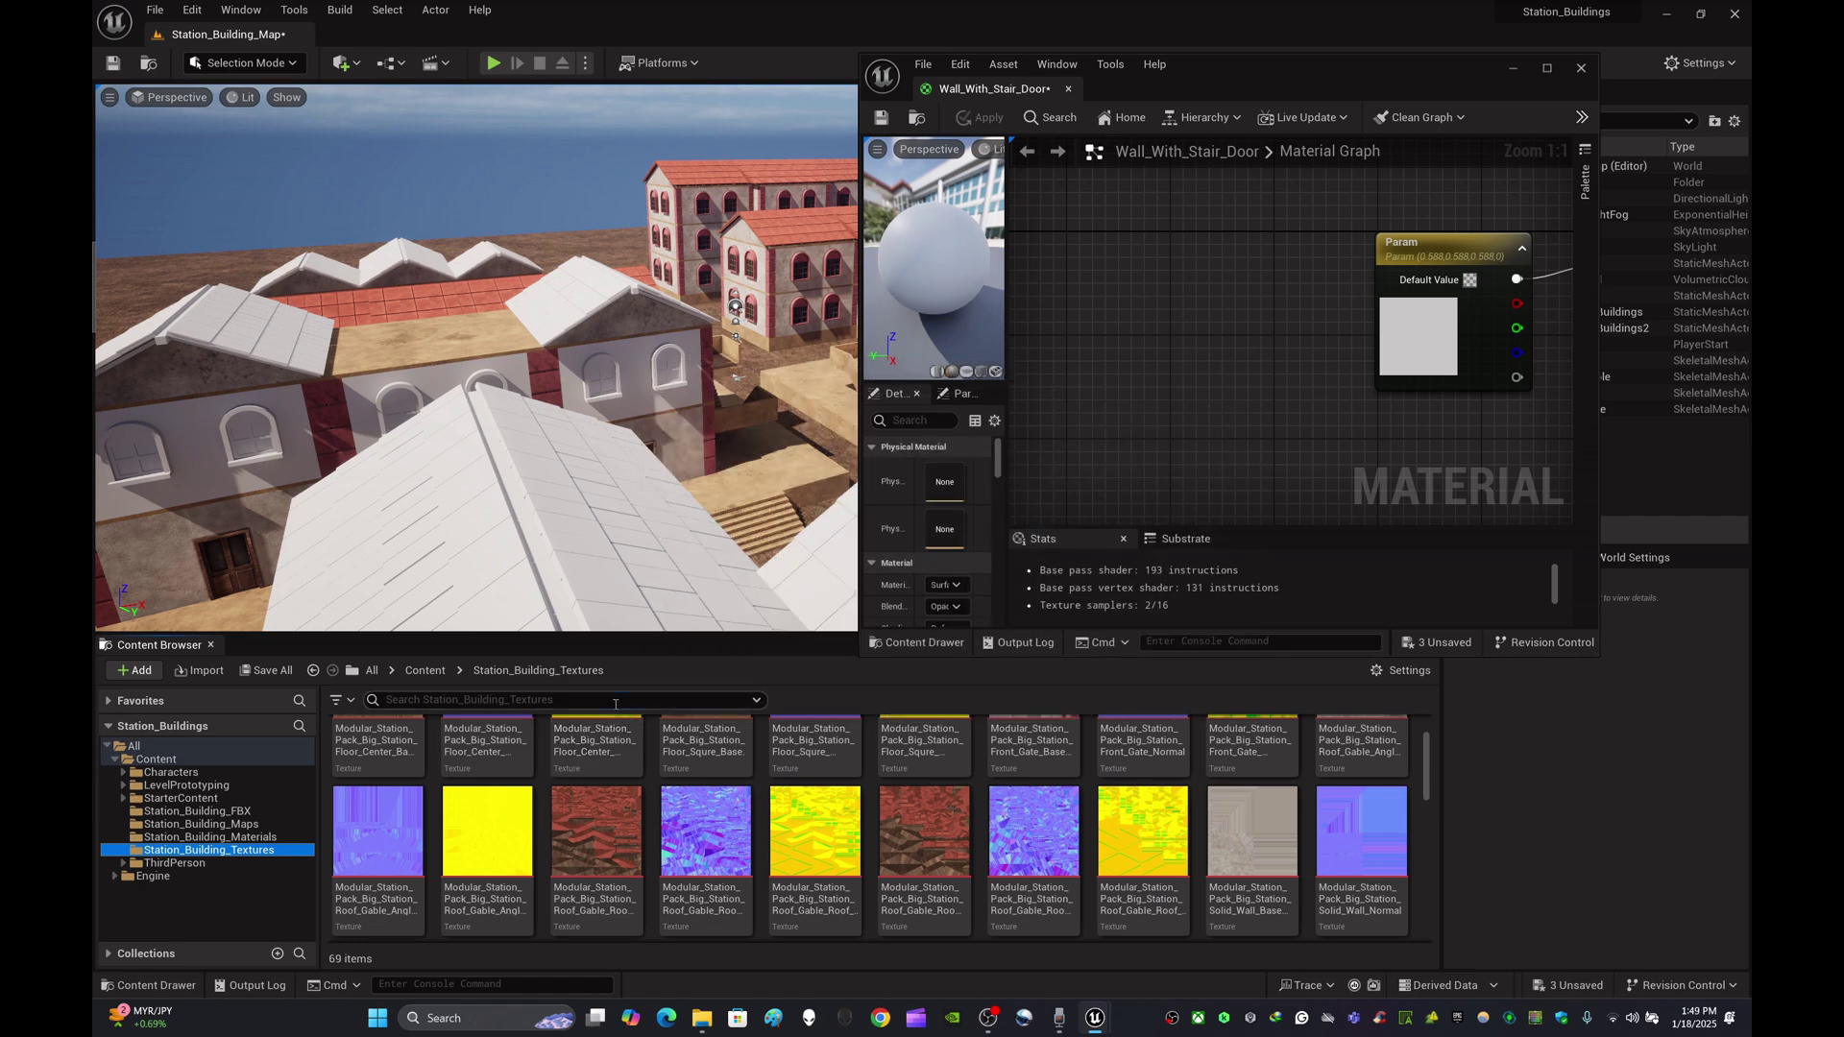
scroll(600, 749, "up", 2)
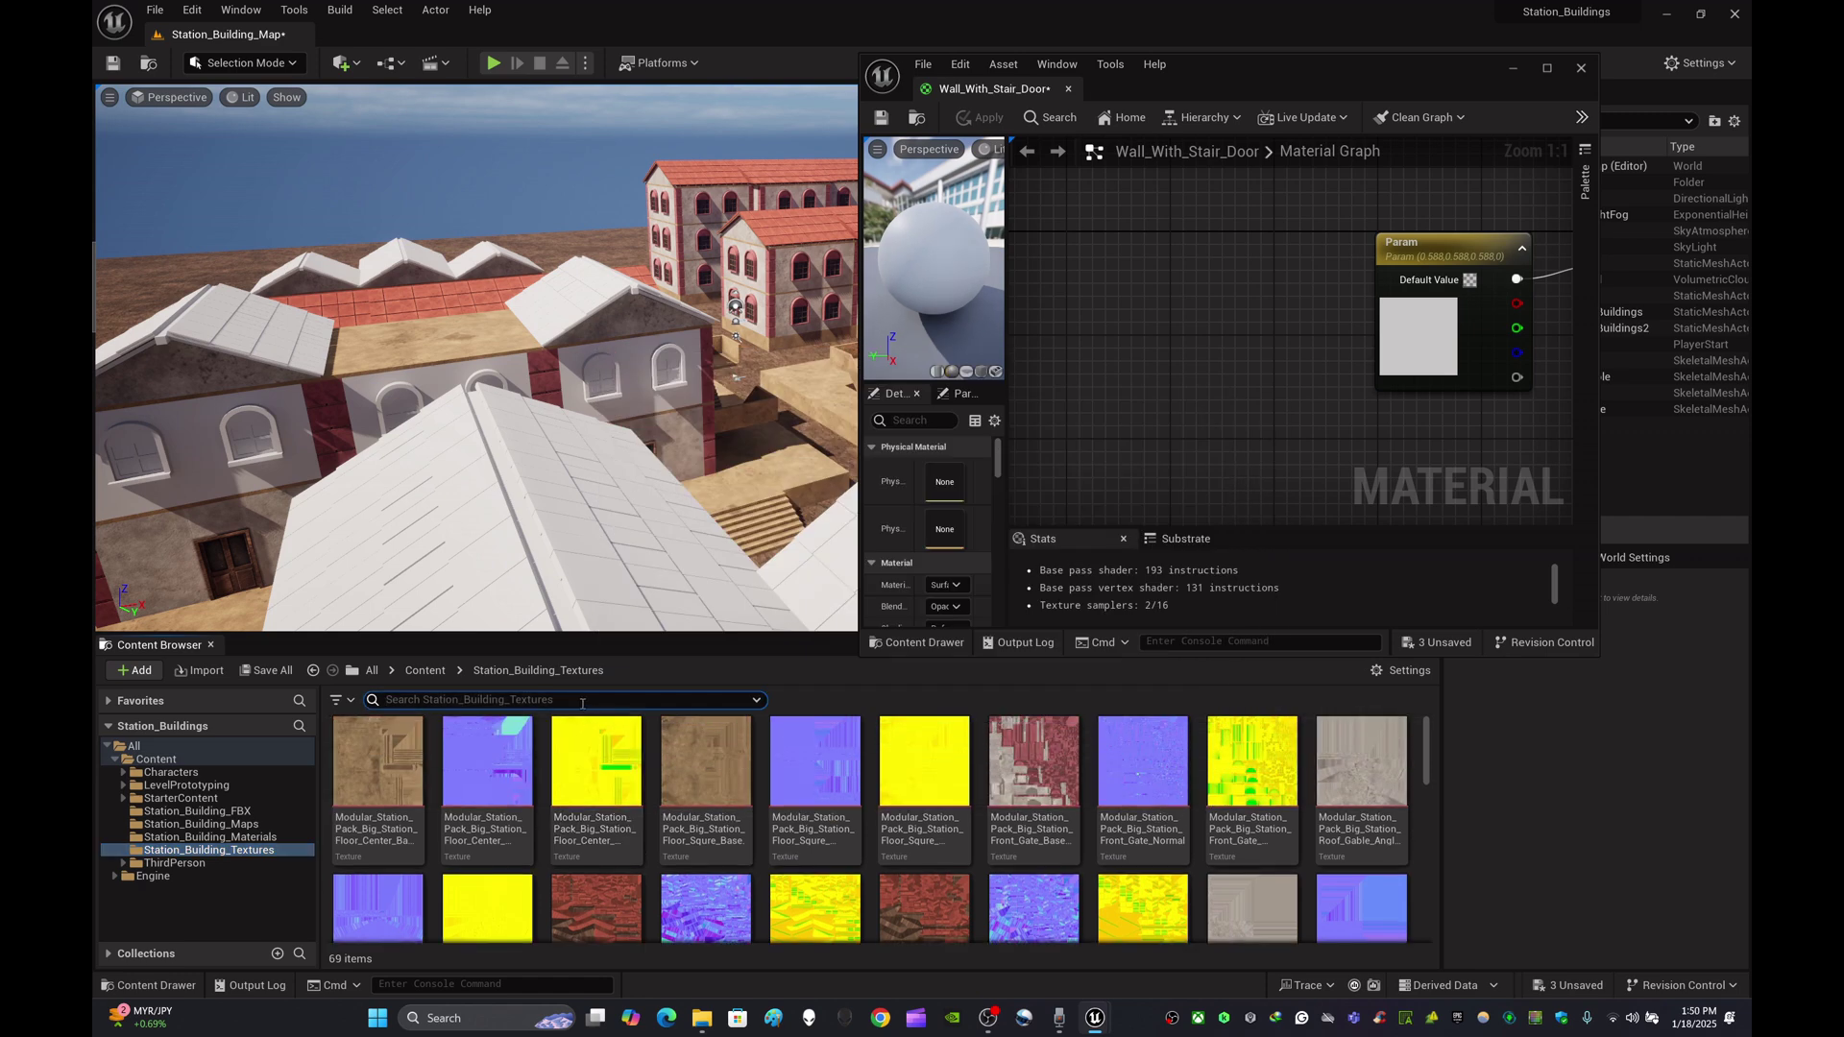
type("Wall_With_Stair_Door")
double_click(573, 768)
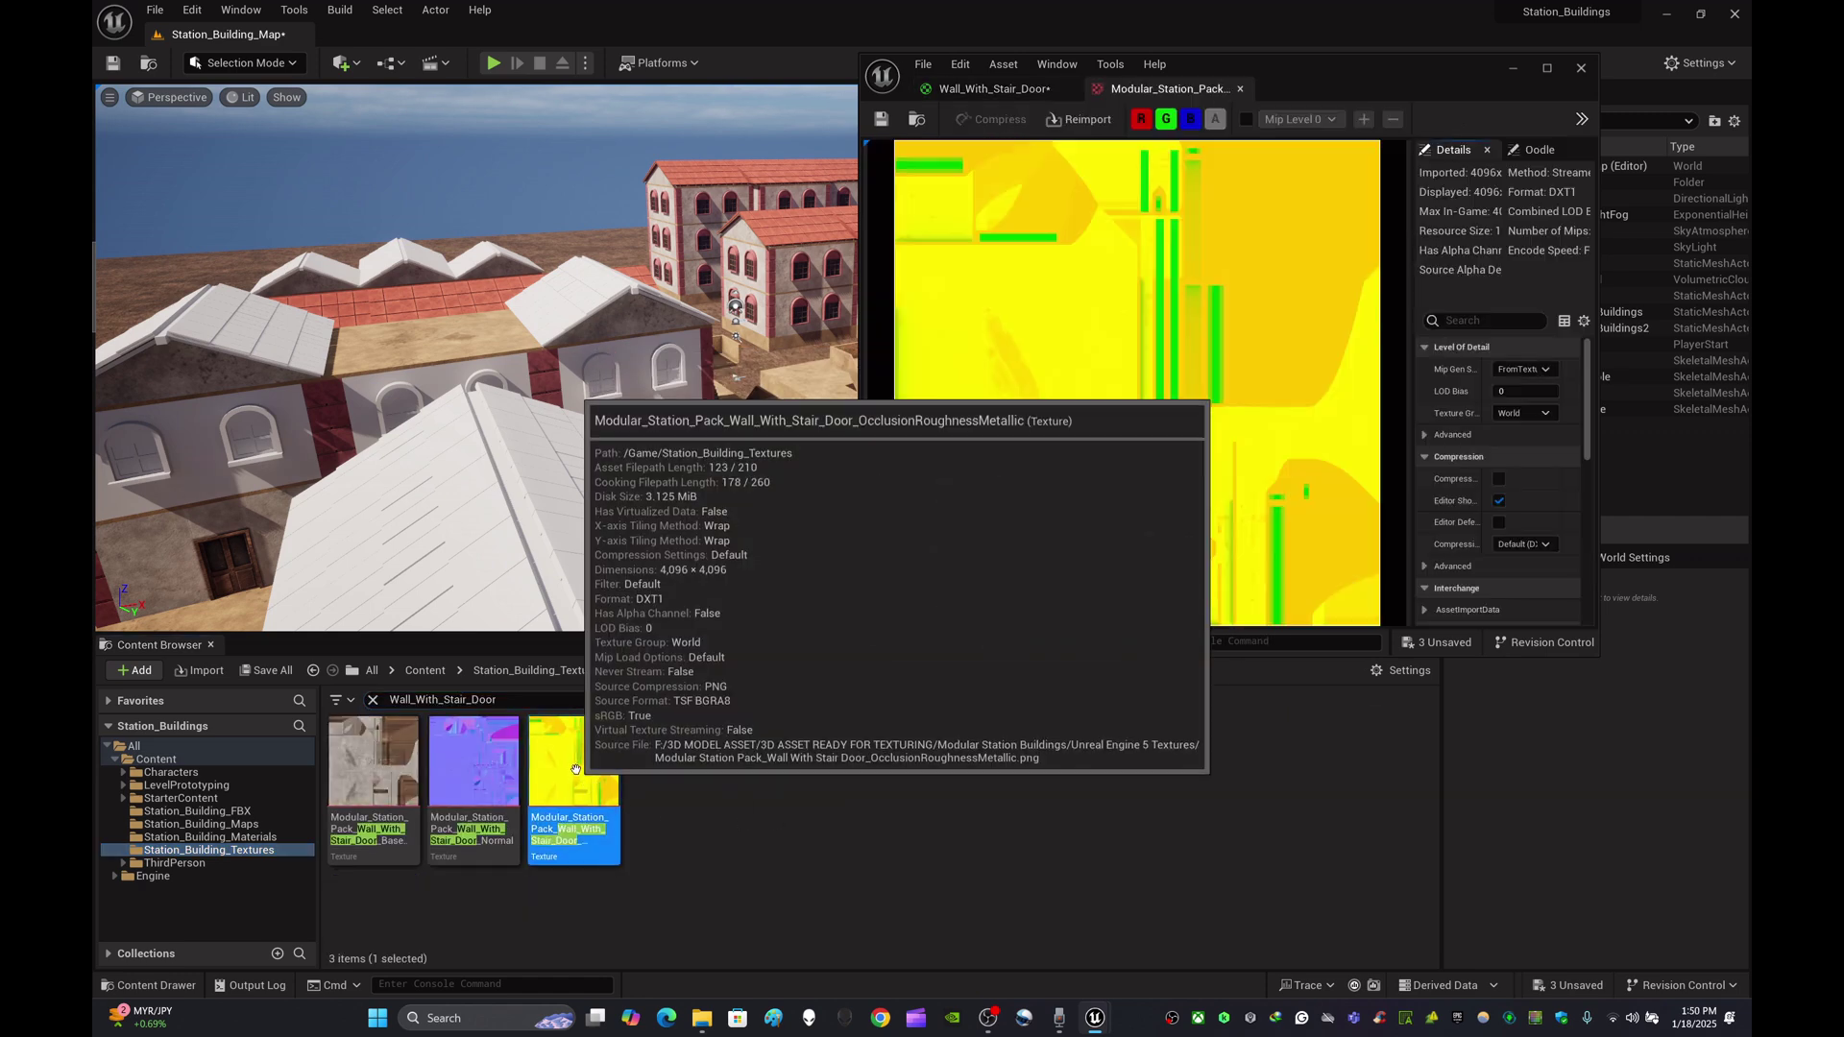
scroll(1501, 512, "down", 3)
scroll(1503, 518, "down", 2)
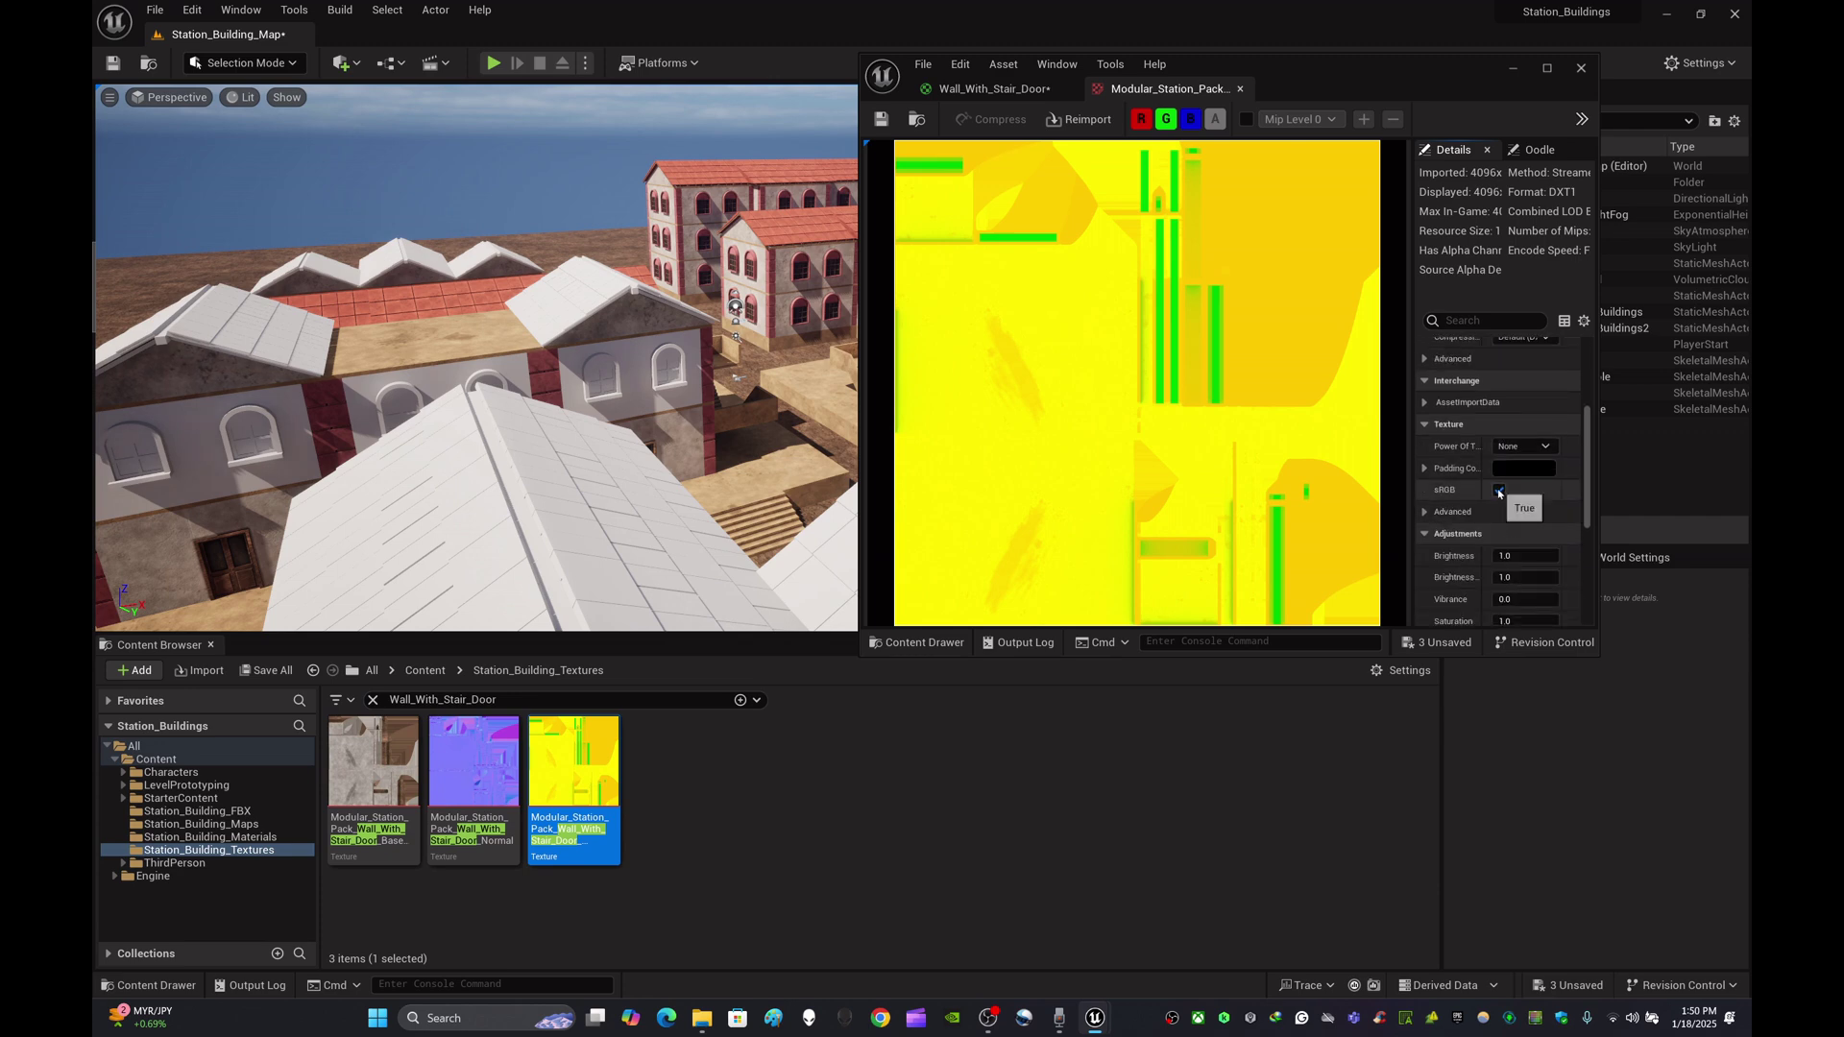
left_click(1499, 491)
key("ctrl+s")
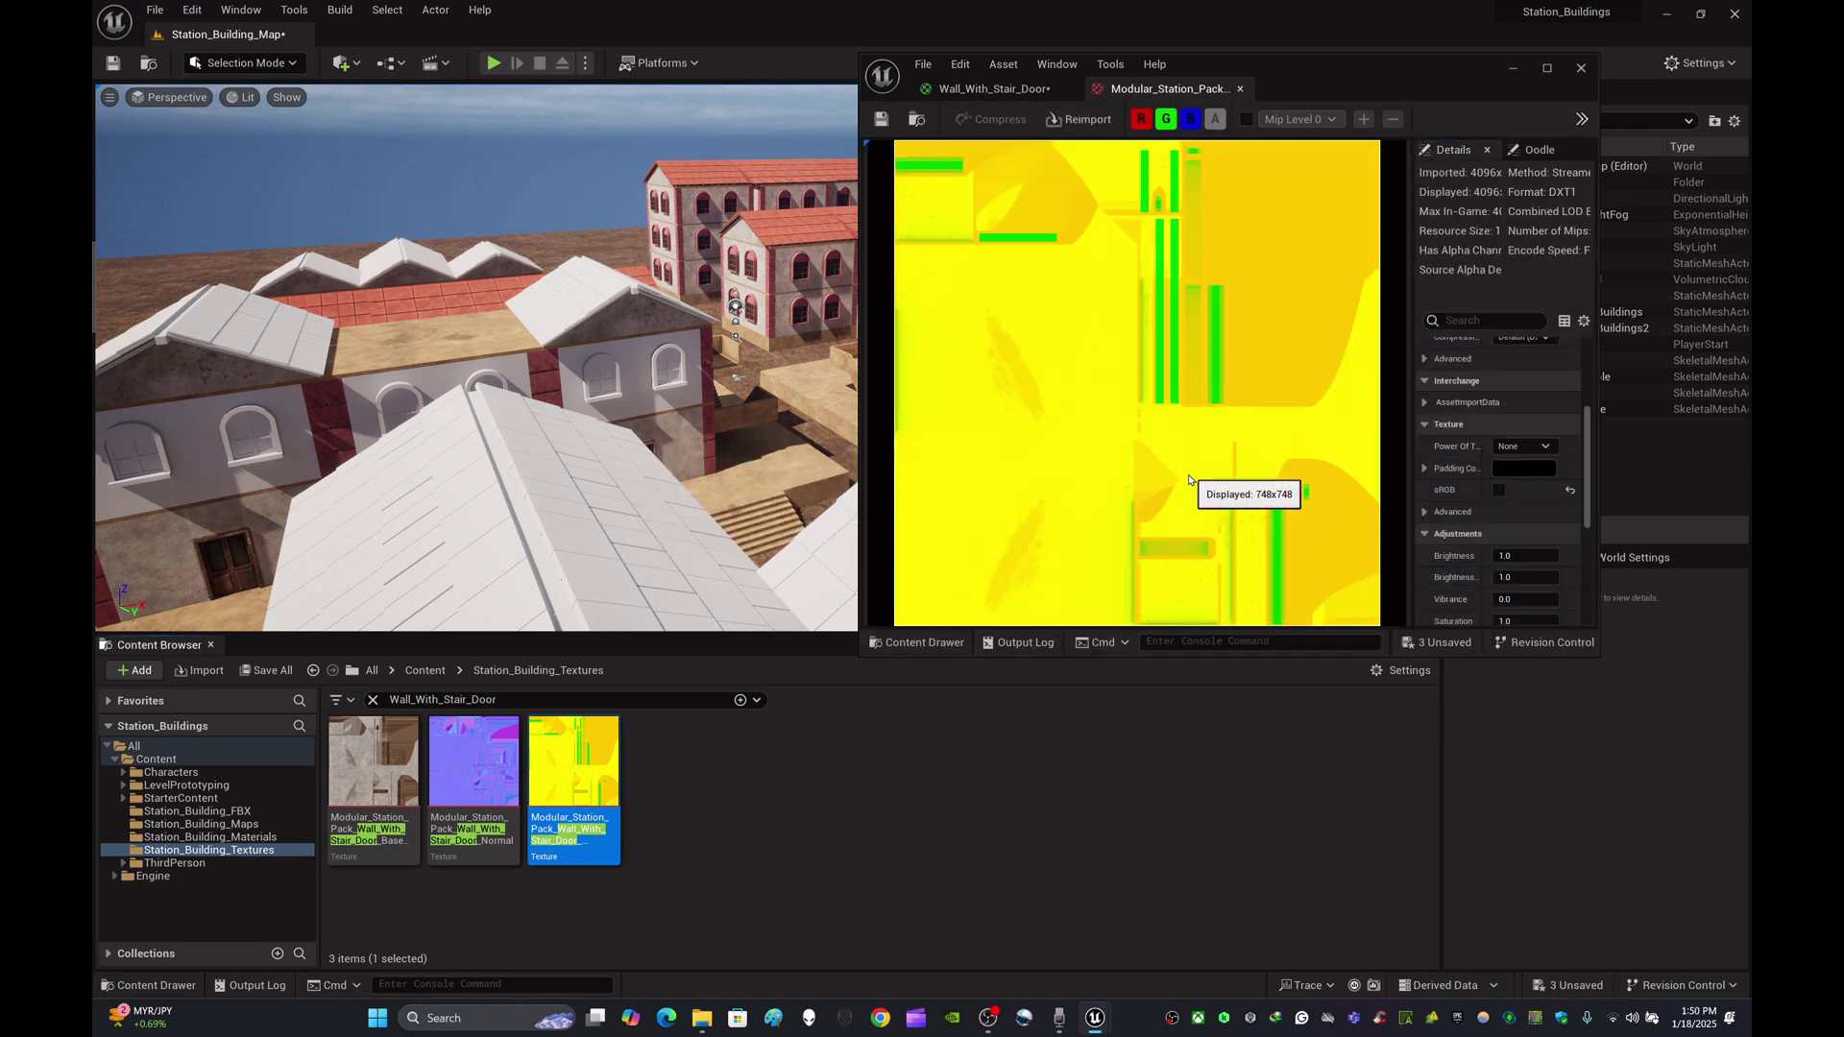
left_click(1241, 89)
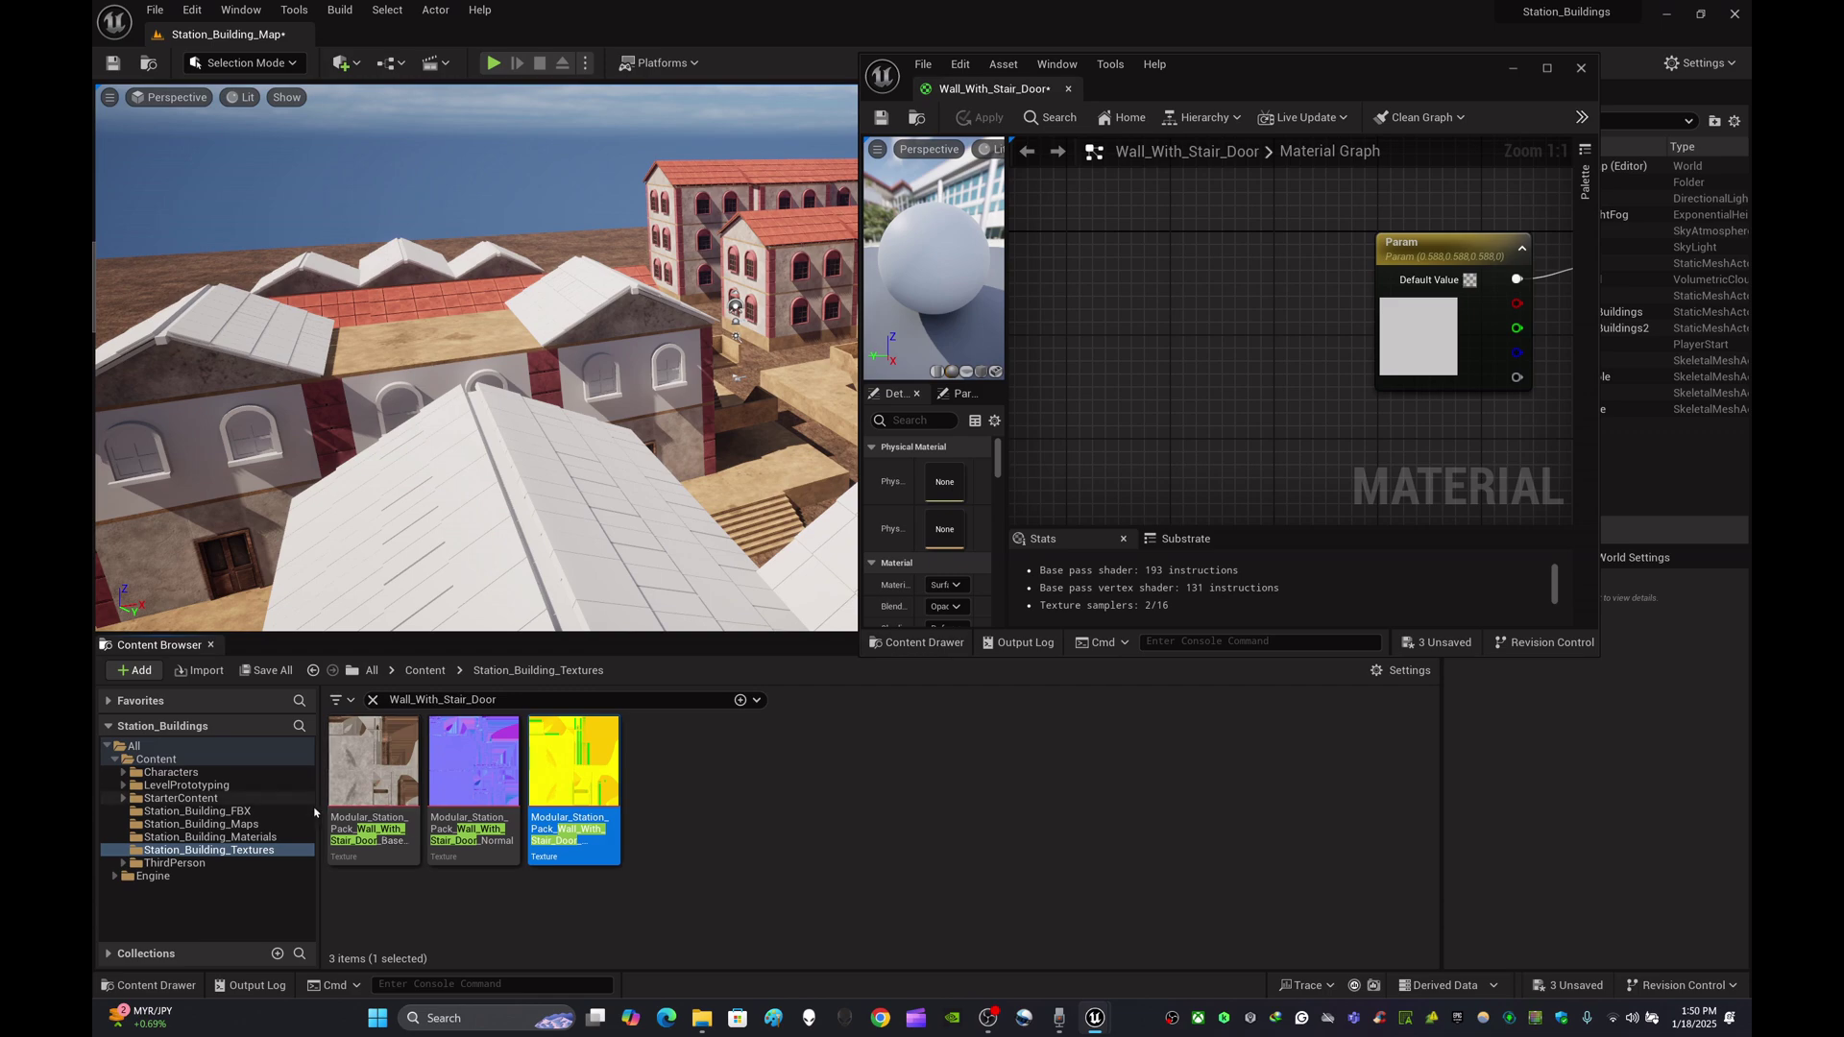
- Add the BaseColor, Normal and OcclusionRoughnessMetallic textures to the Wall_With_Stair_Door material graph and enlarge the editor to full screen
left_click(373, 769)
left_click(485, 768, "ctrl")
left_click(573, 768, "ctrl")
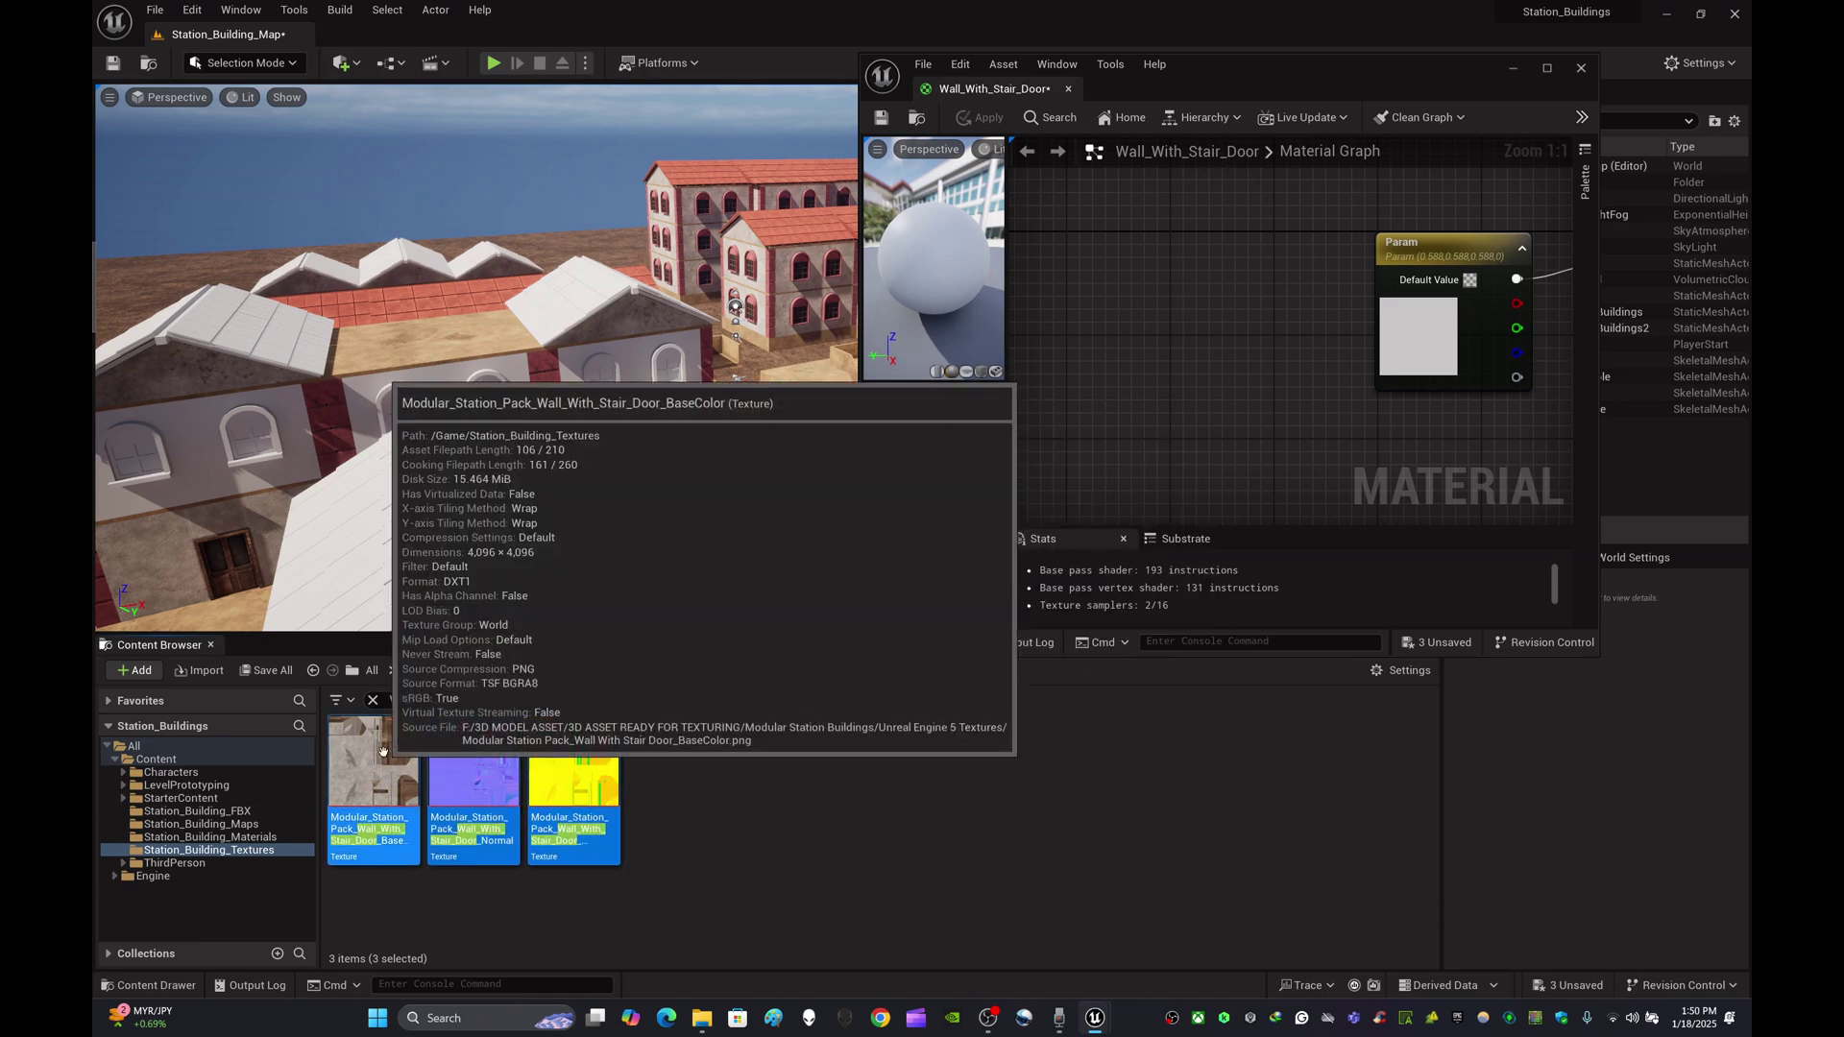
left_click_drag(404, 768, 1137, 282)
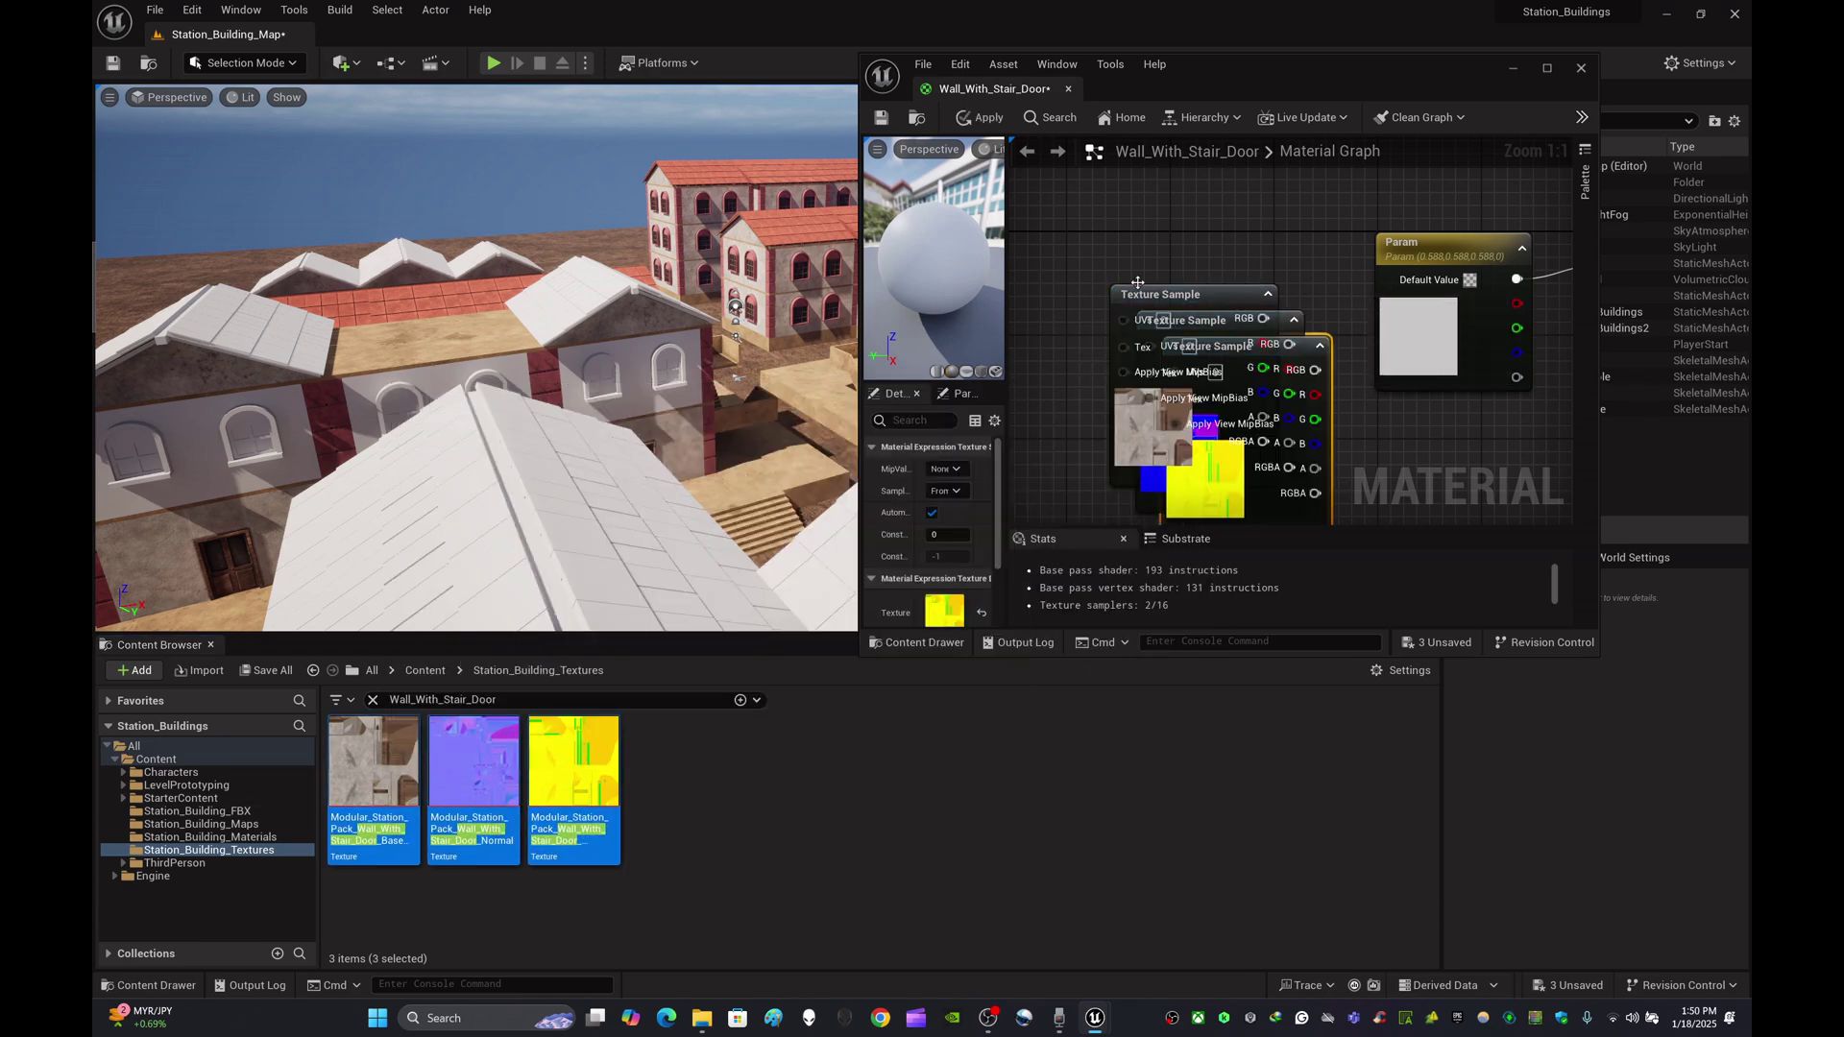
left_click(1548, 68)
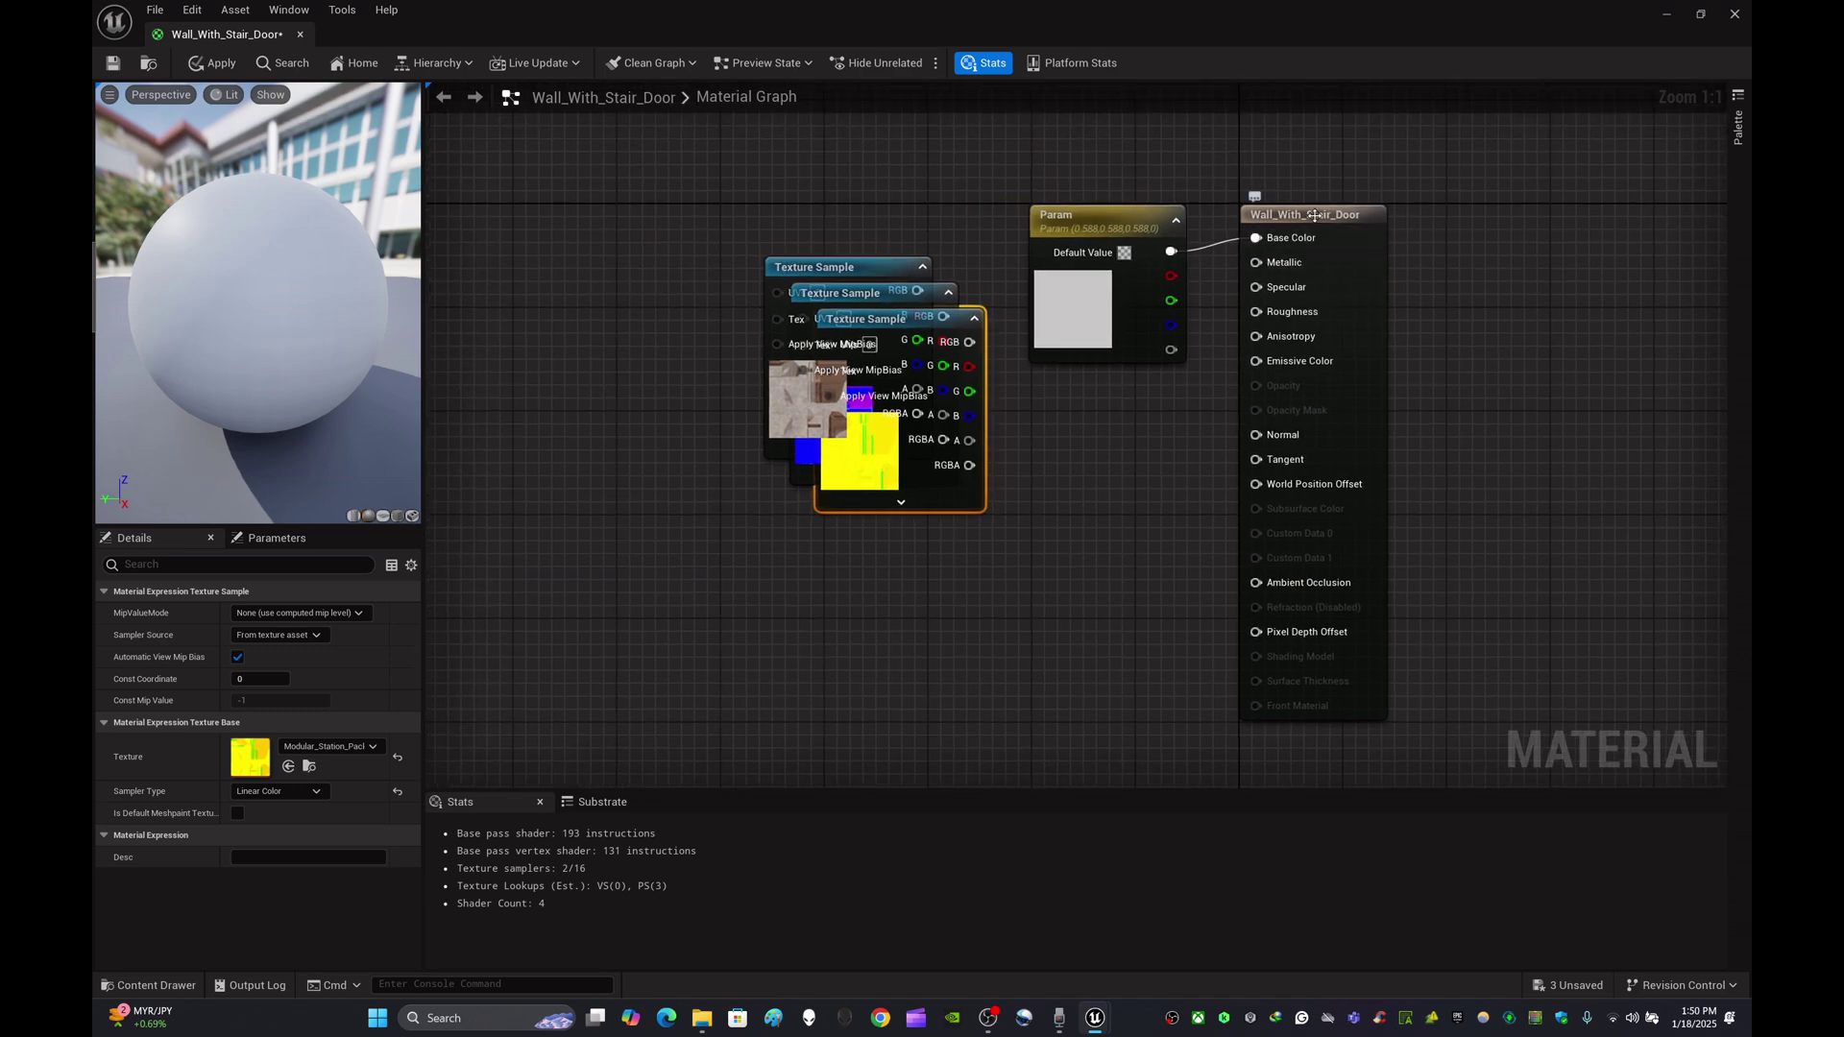
- Move the material output node away from the texture samples and delete the placeholder Param node
left_click_drag(1315, 215, 1535, 217)
left_click(1095, 229)
key("Delete")
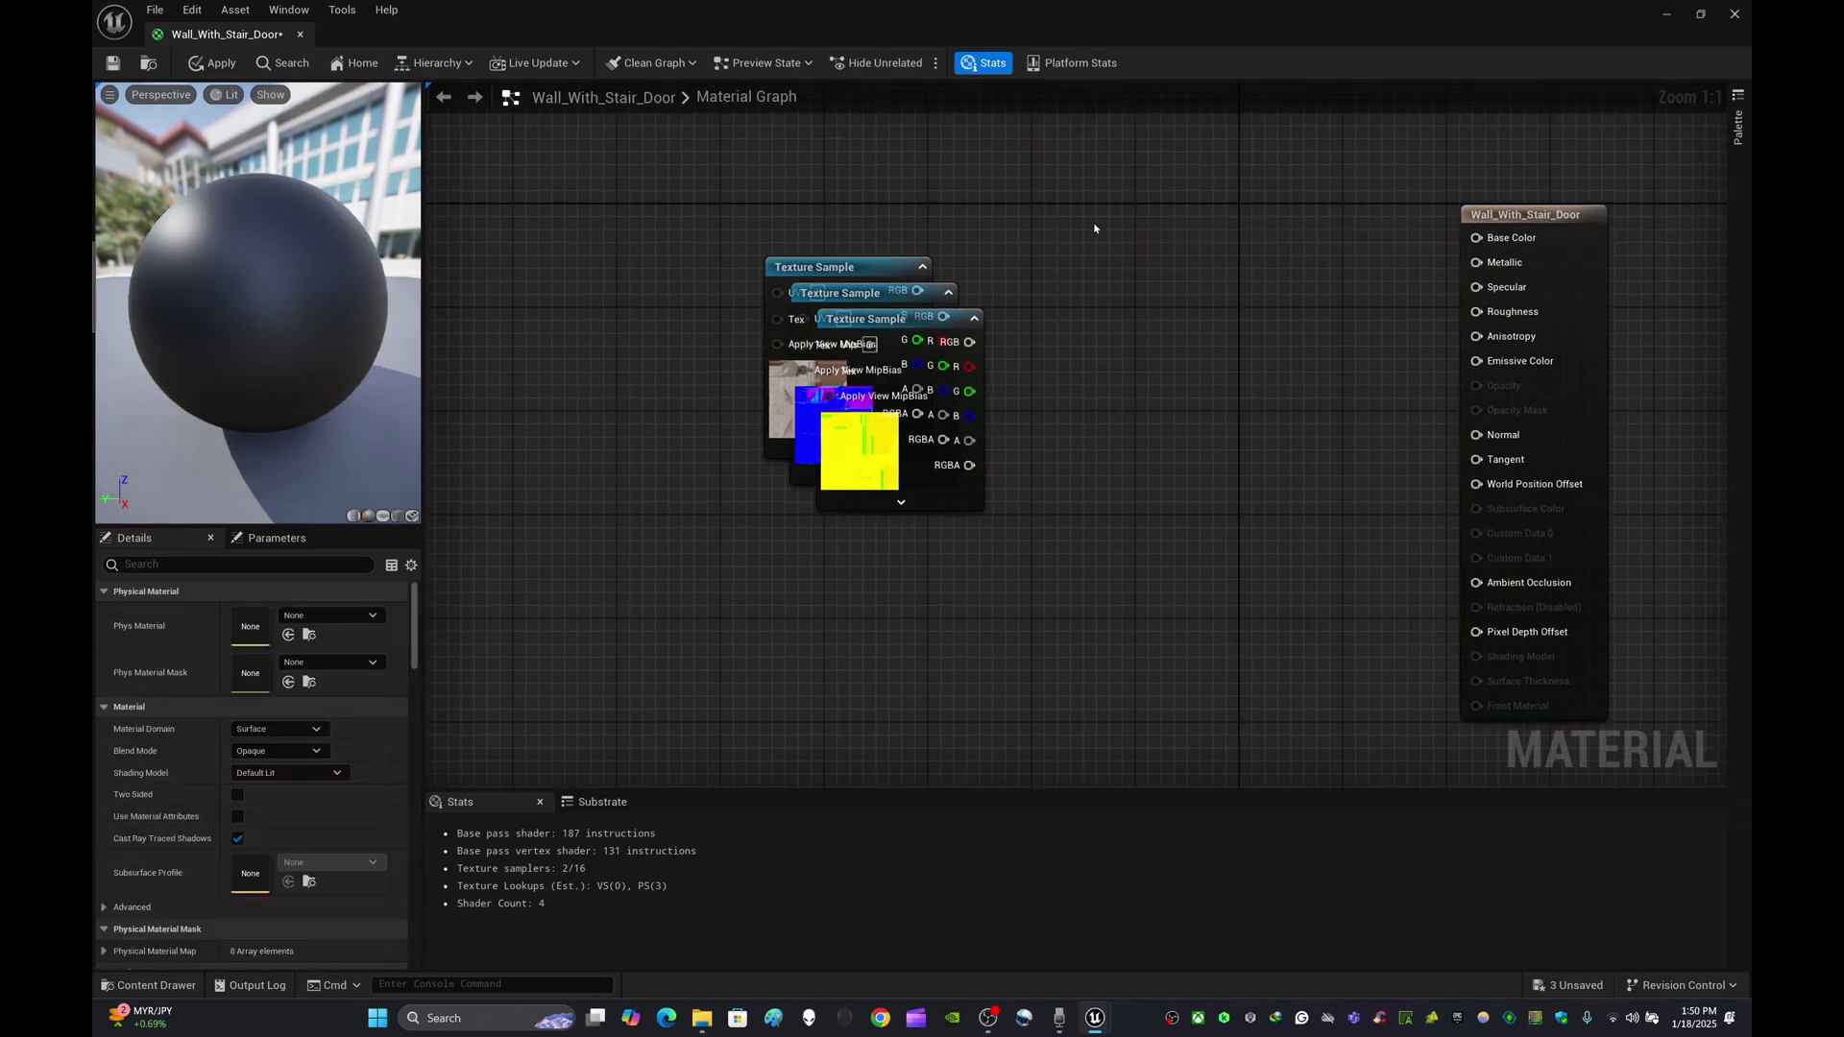
- Arrange the texture samples in a column of base color, occlusion-roughness-metallic and normal, with the output node beside them
left_click_drag(897, 269, 1178, 178)
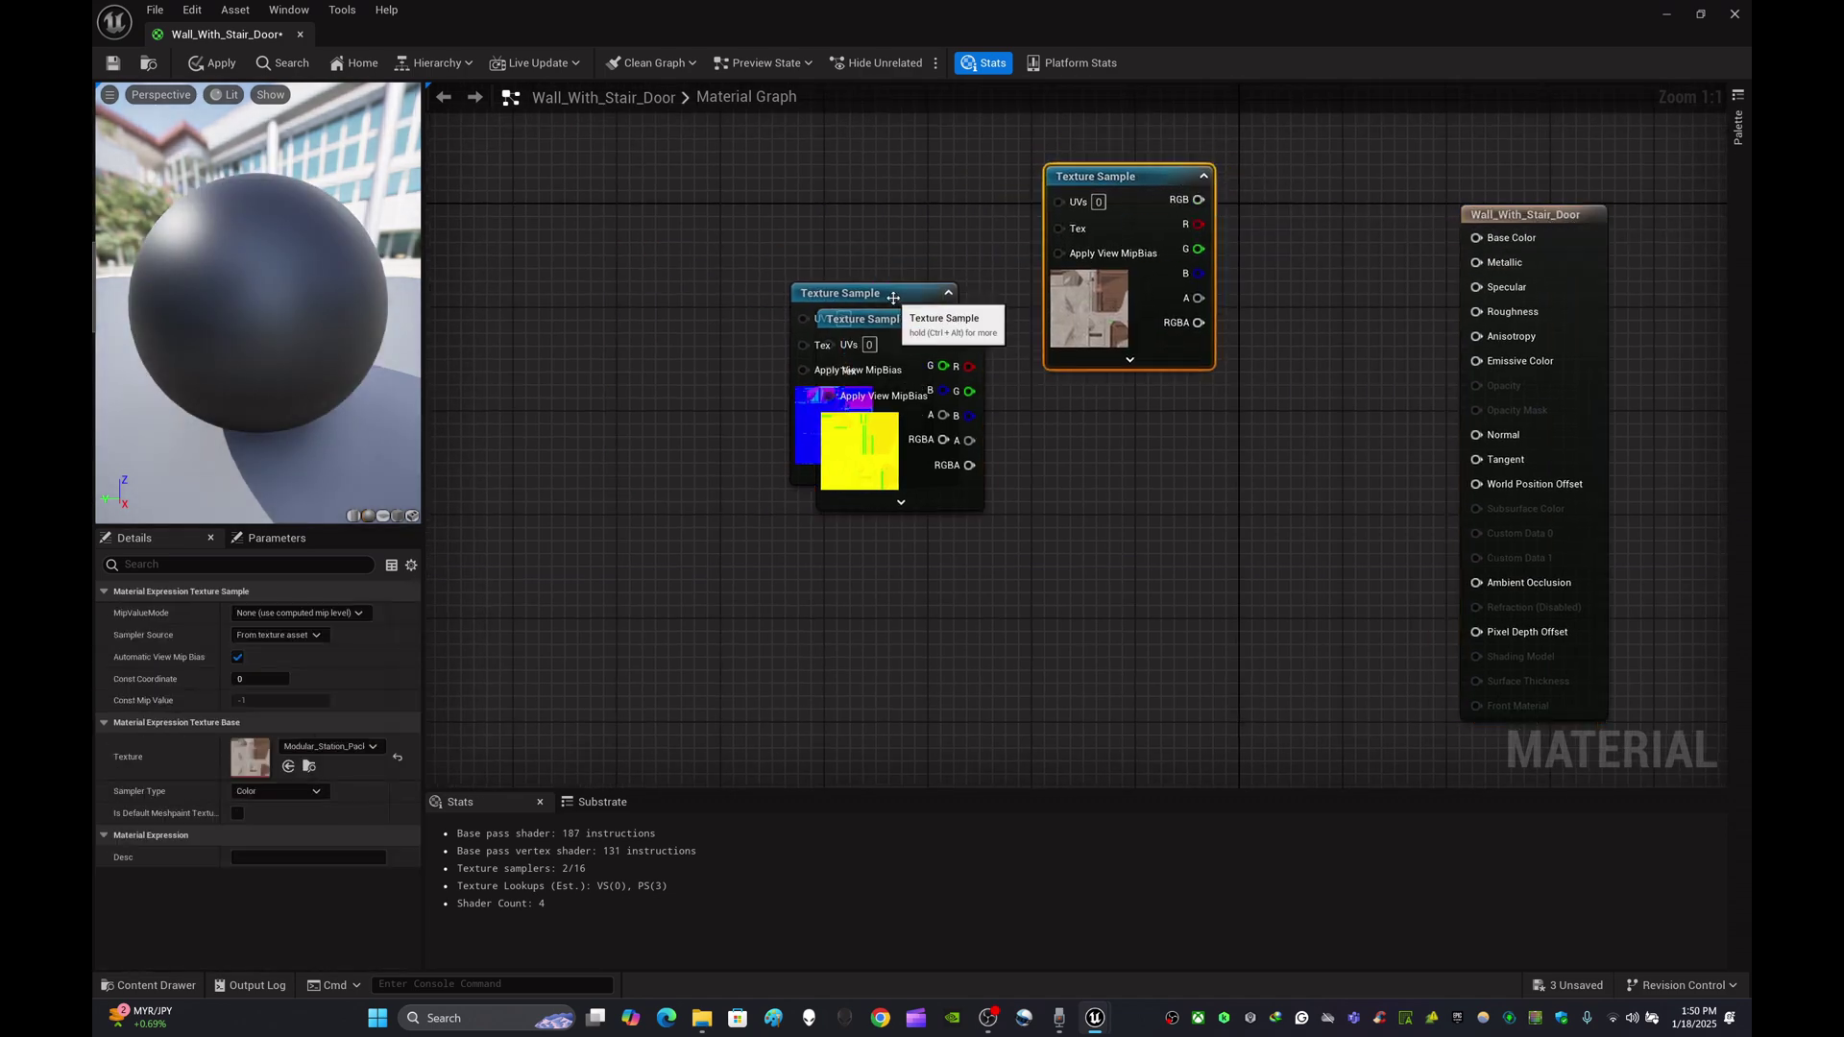
left_click_drag(894, 301, 644, 432)
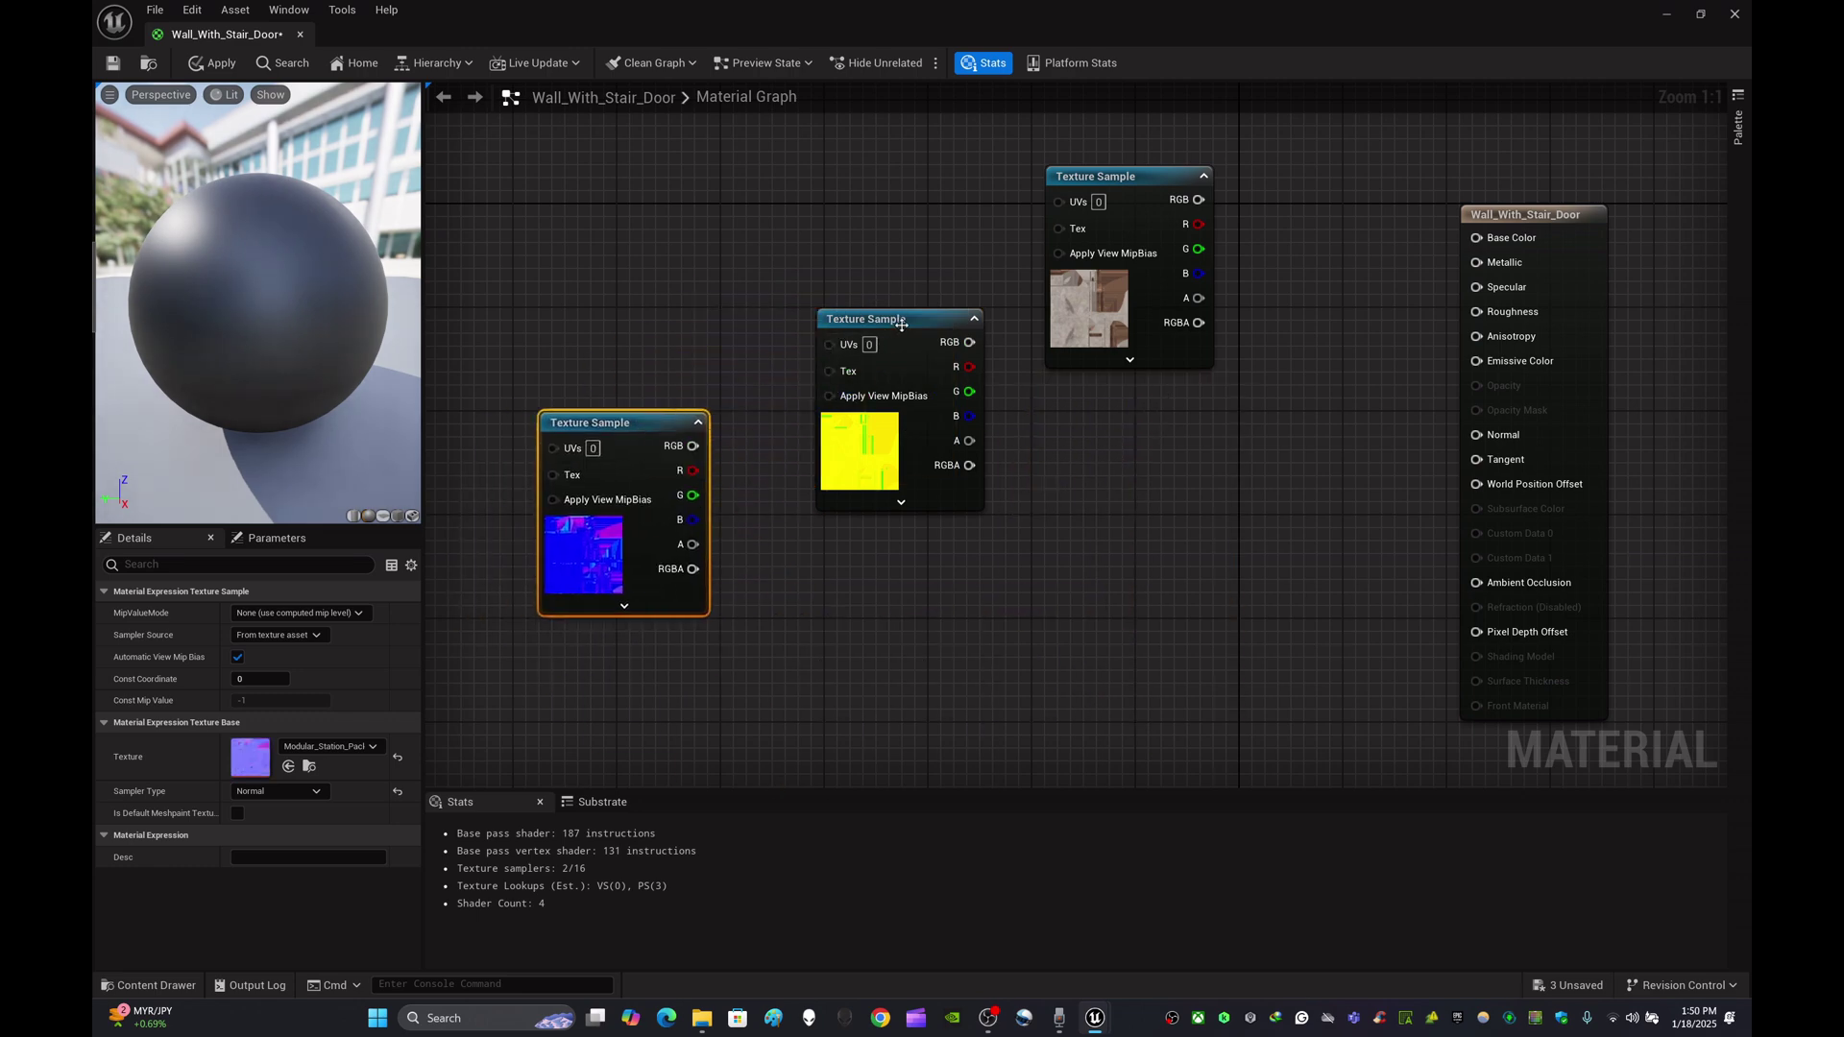
left_click_drag(914, 323, 1144, 388)
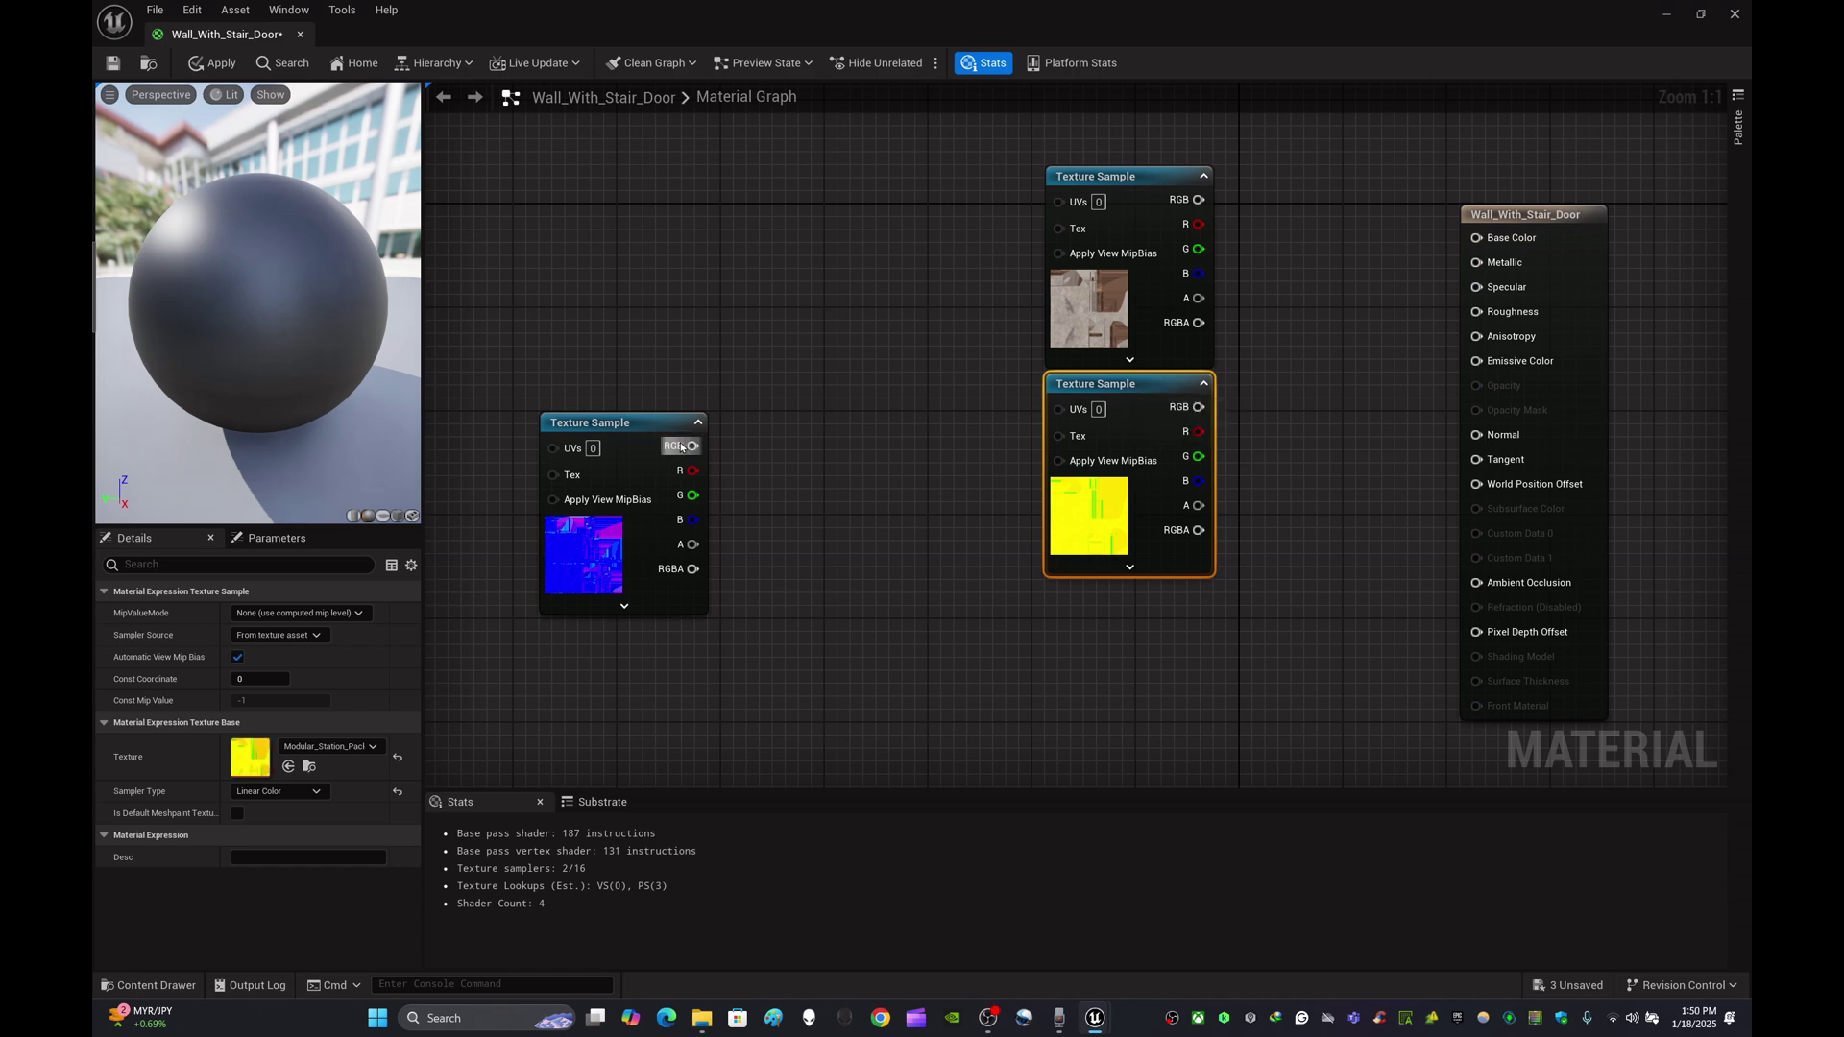
left_click_drag(695, 448, 1166, 593)
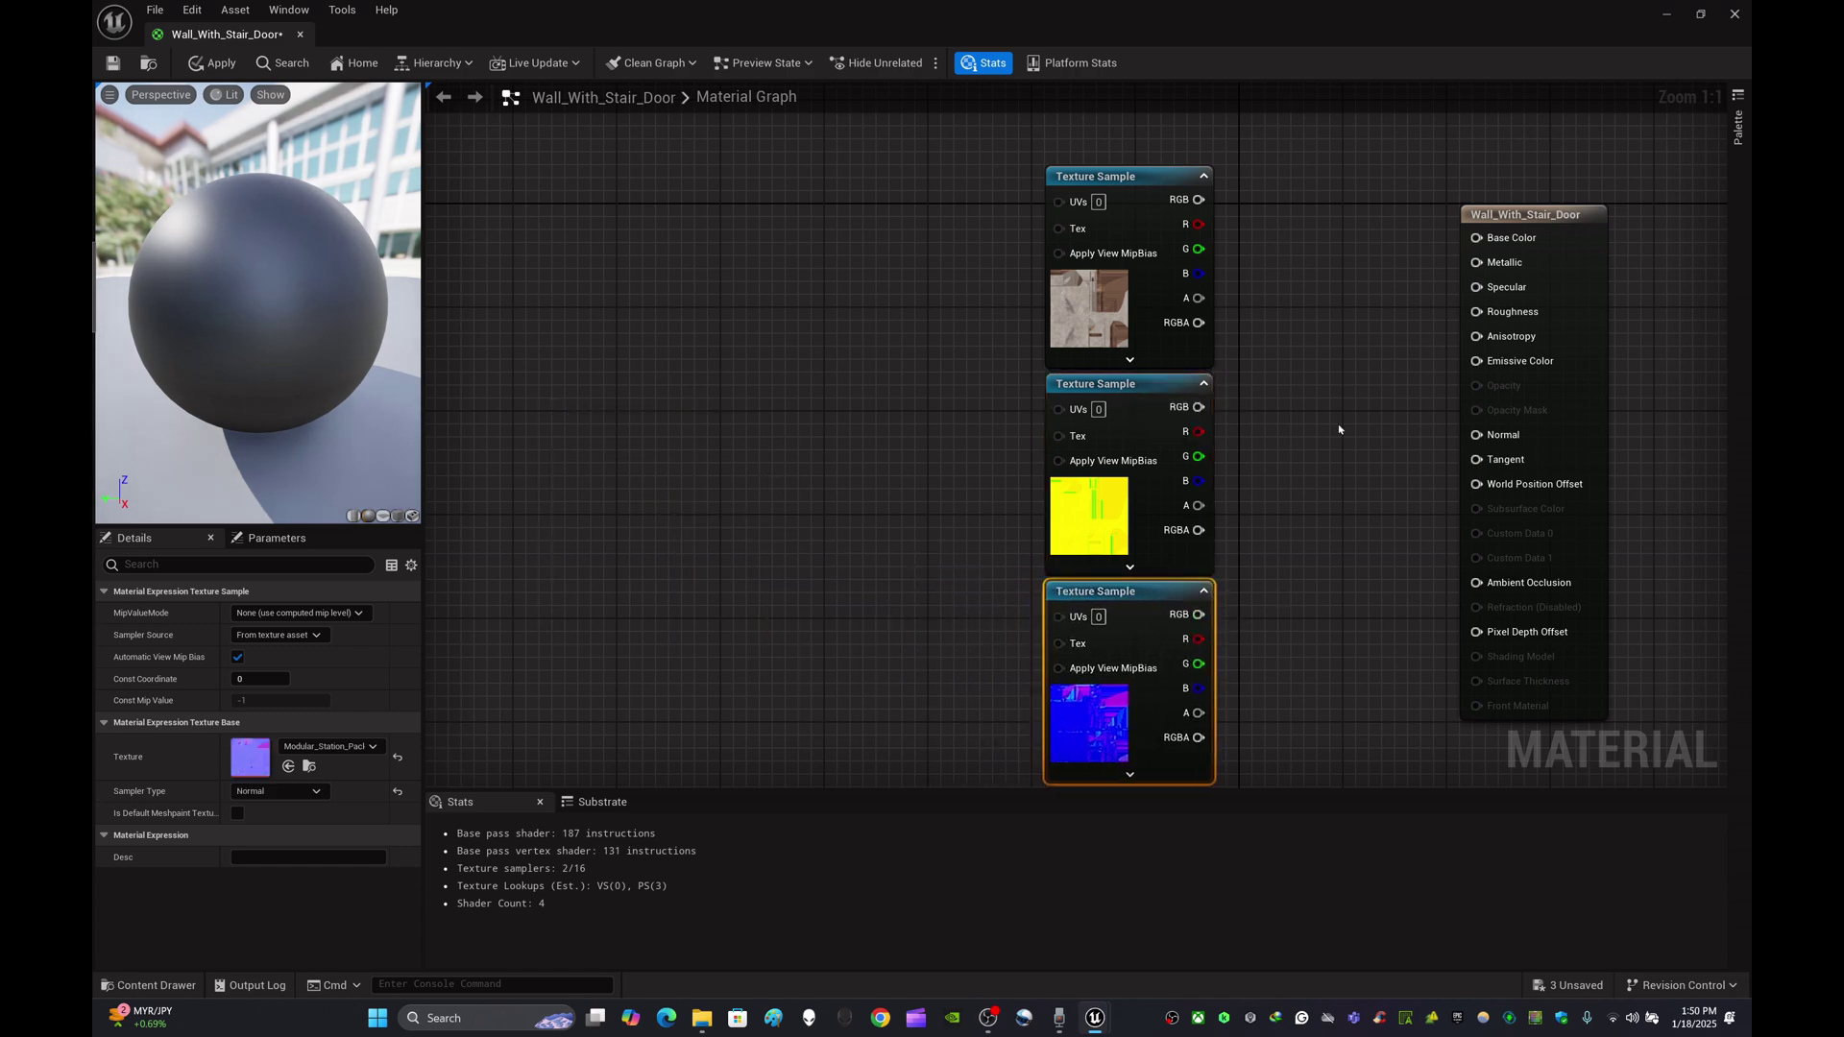
right_click_drag(1339, 430, 1040, 431)
left_click_drag(1297, 244, 1361, 228)
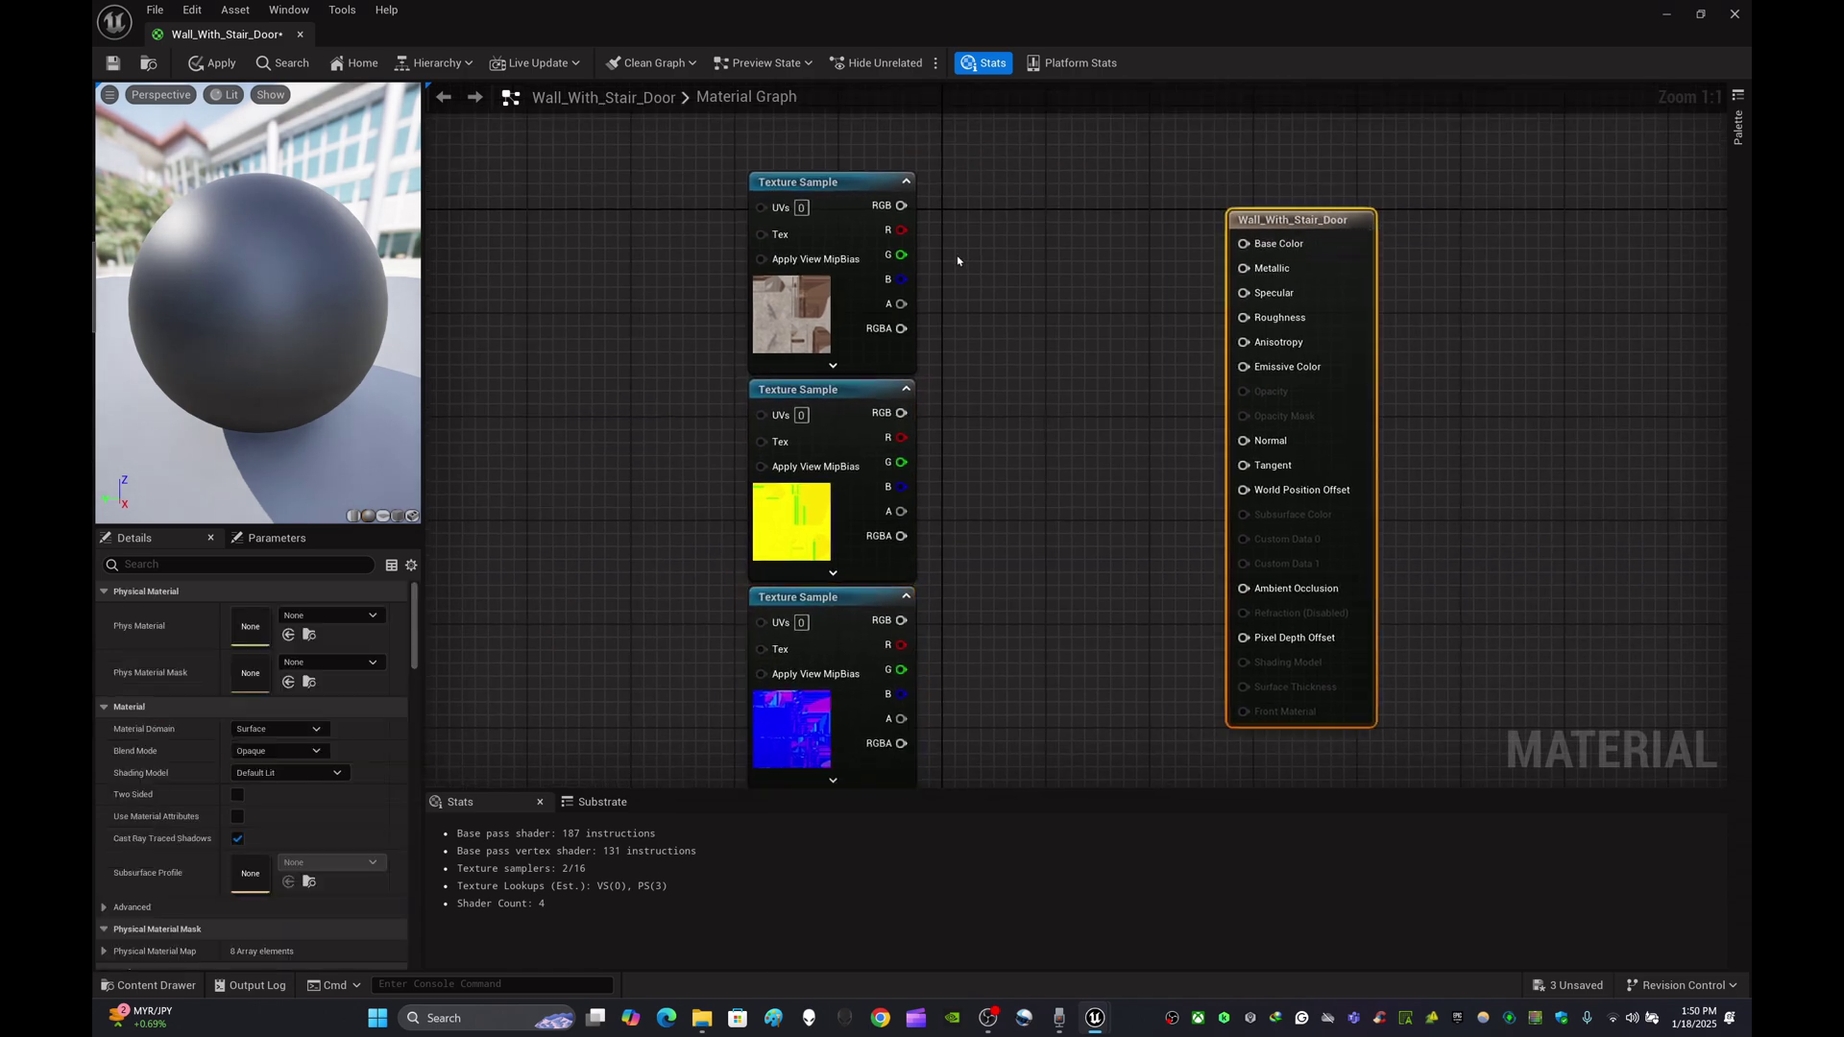
- Connect base color RGB to Base Color, the packed map's R, G and B to Ambient Occlusion, Roughness and Metallic, and normal RGB to Normal
left_click_drag(902, 205, 1243, 244)
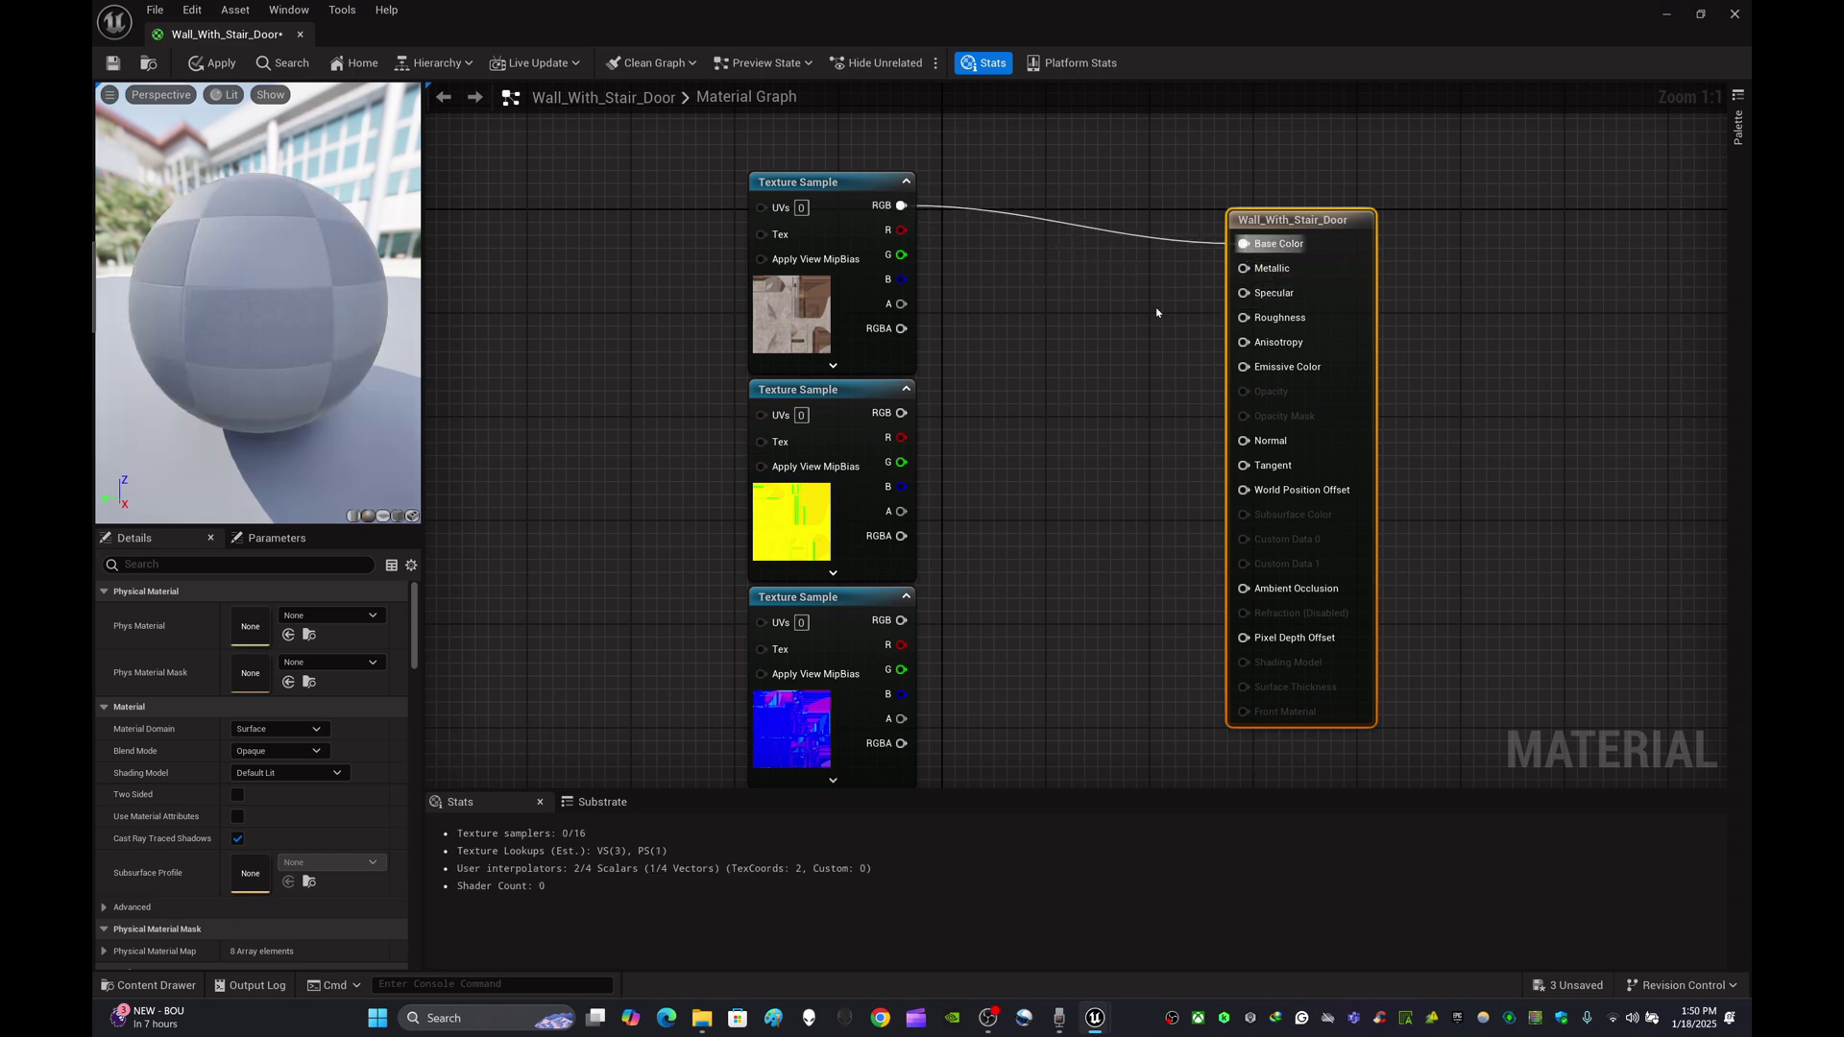
left_click_drag(901, 438, 1242, 593)
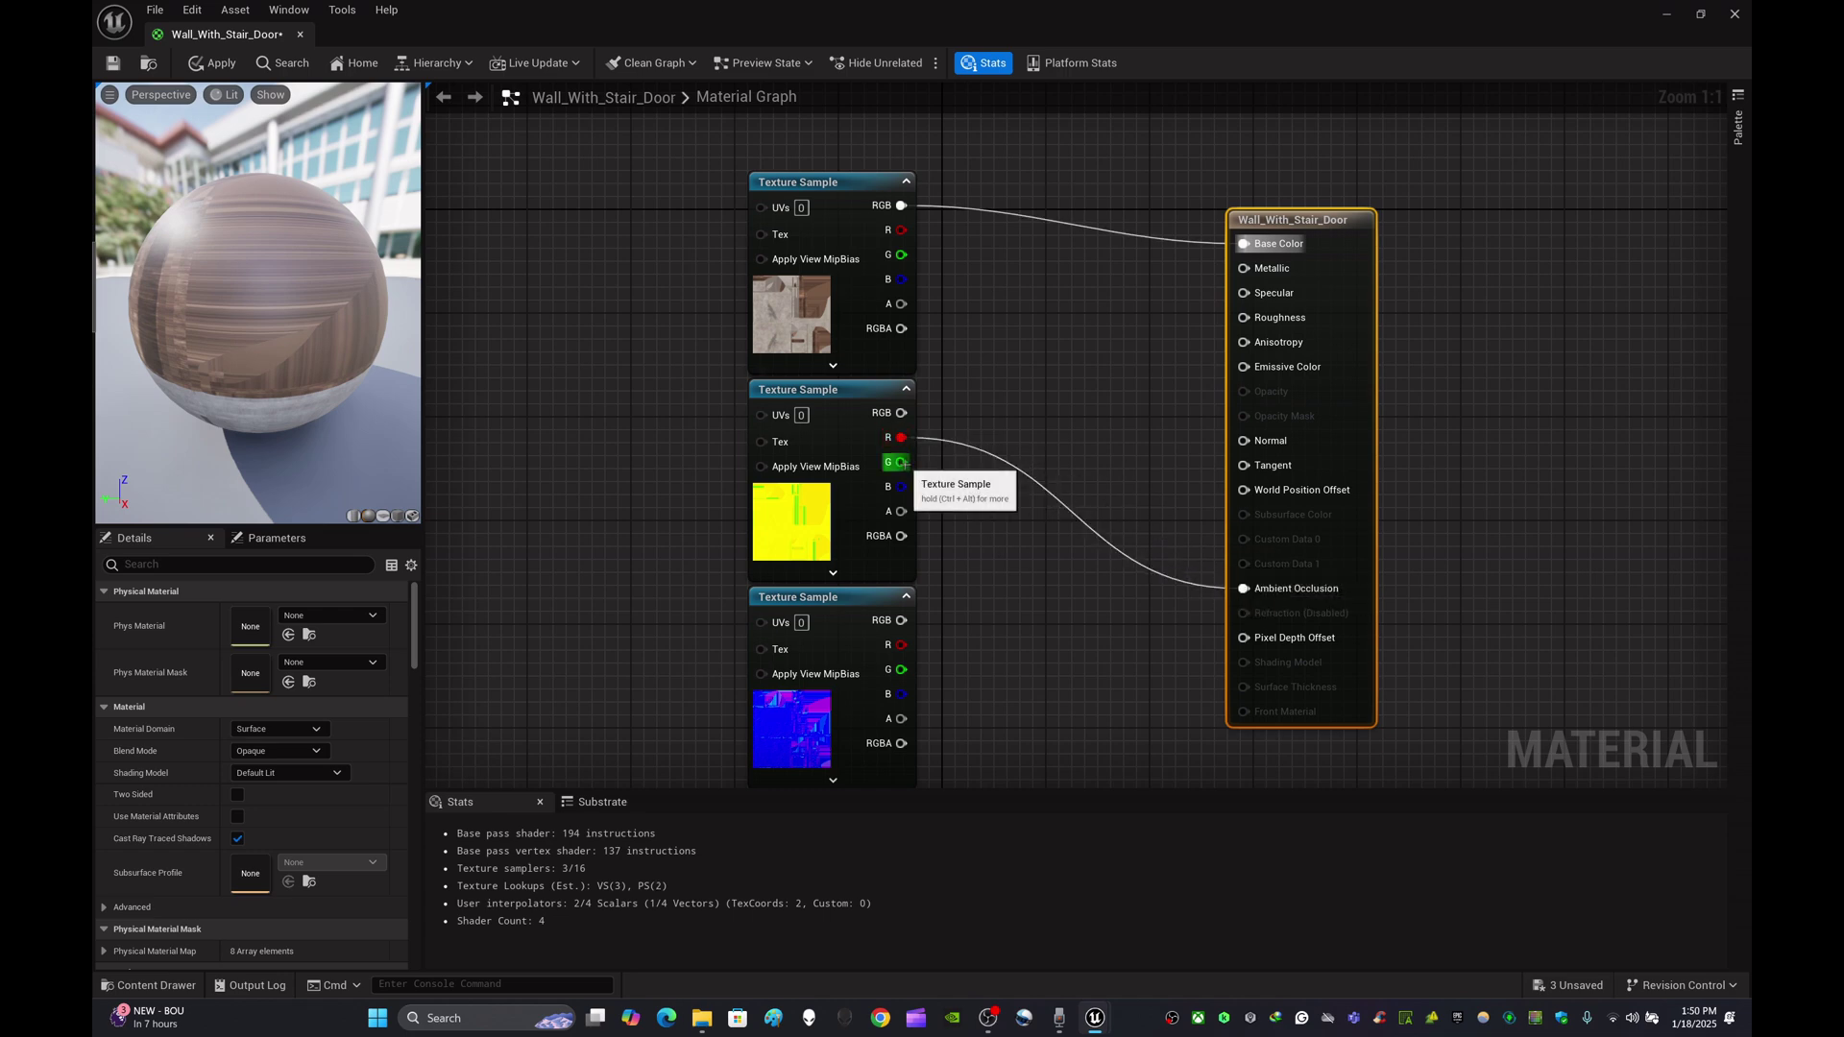
left_click_drag(901, 462, 1248, 324)
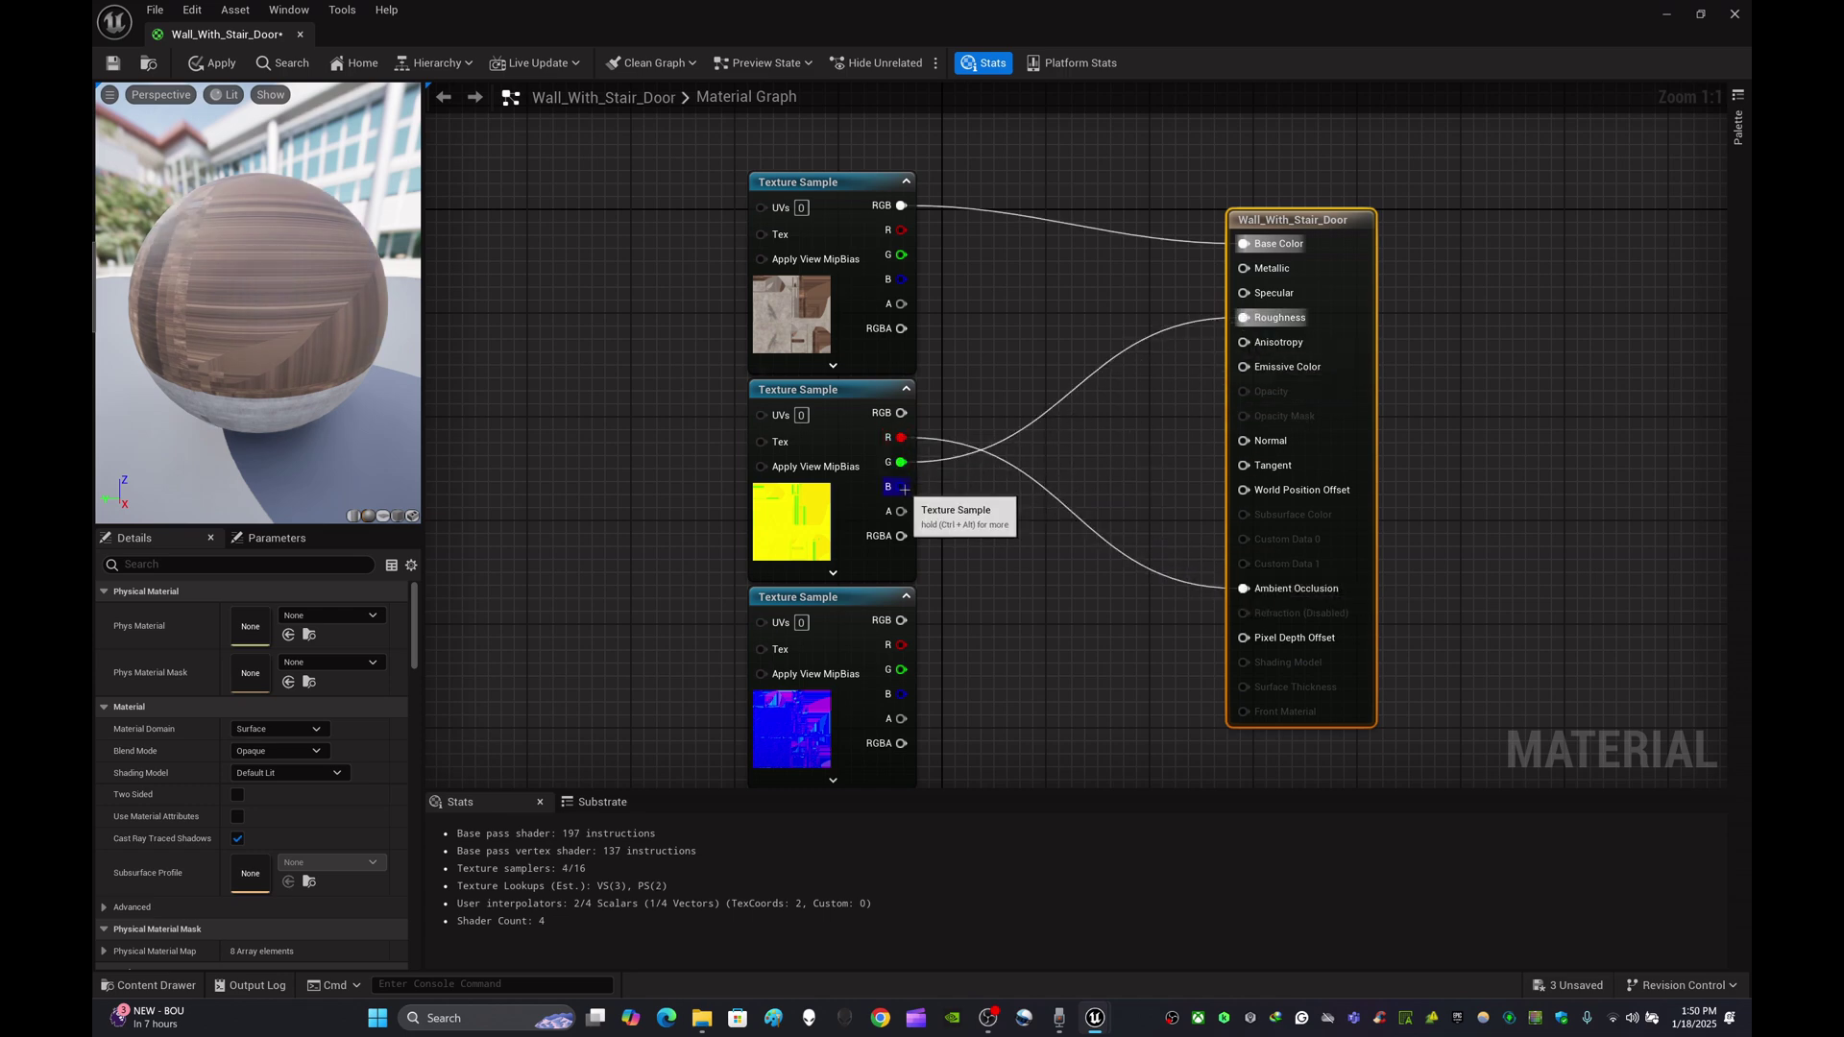
left_click_drag(904, 489, 1244, 270)
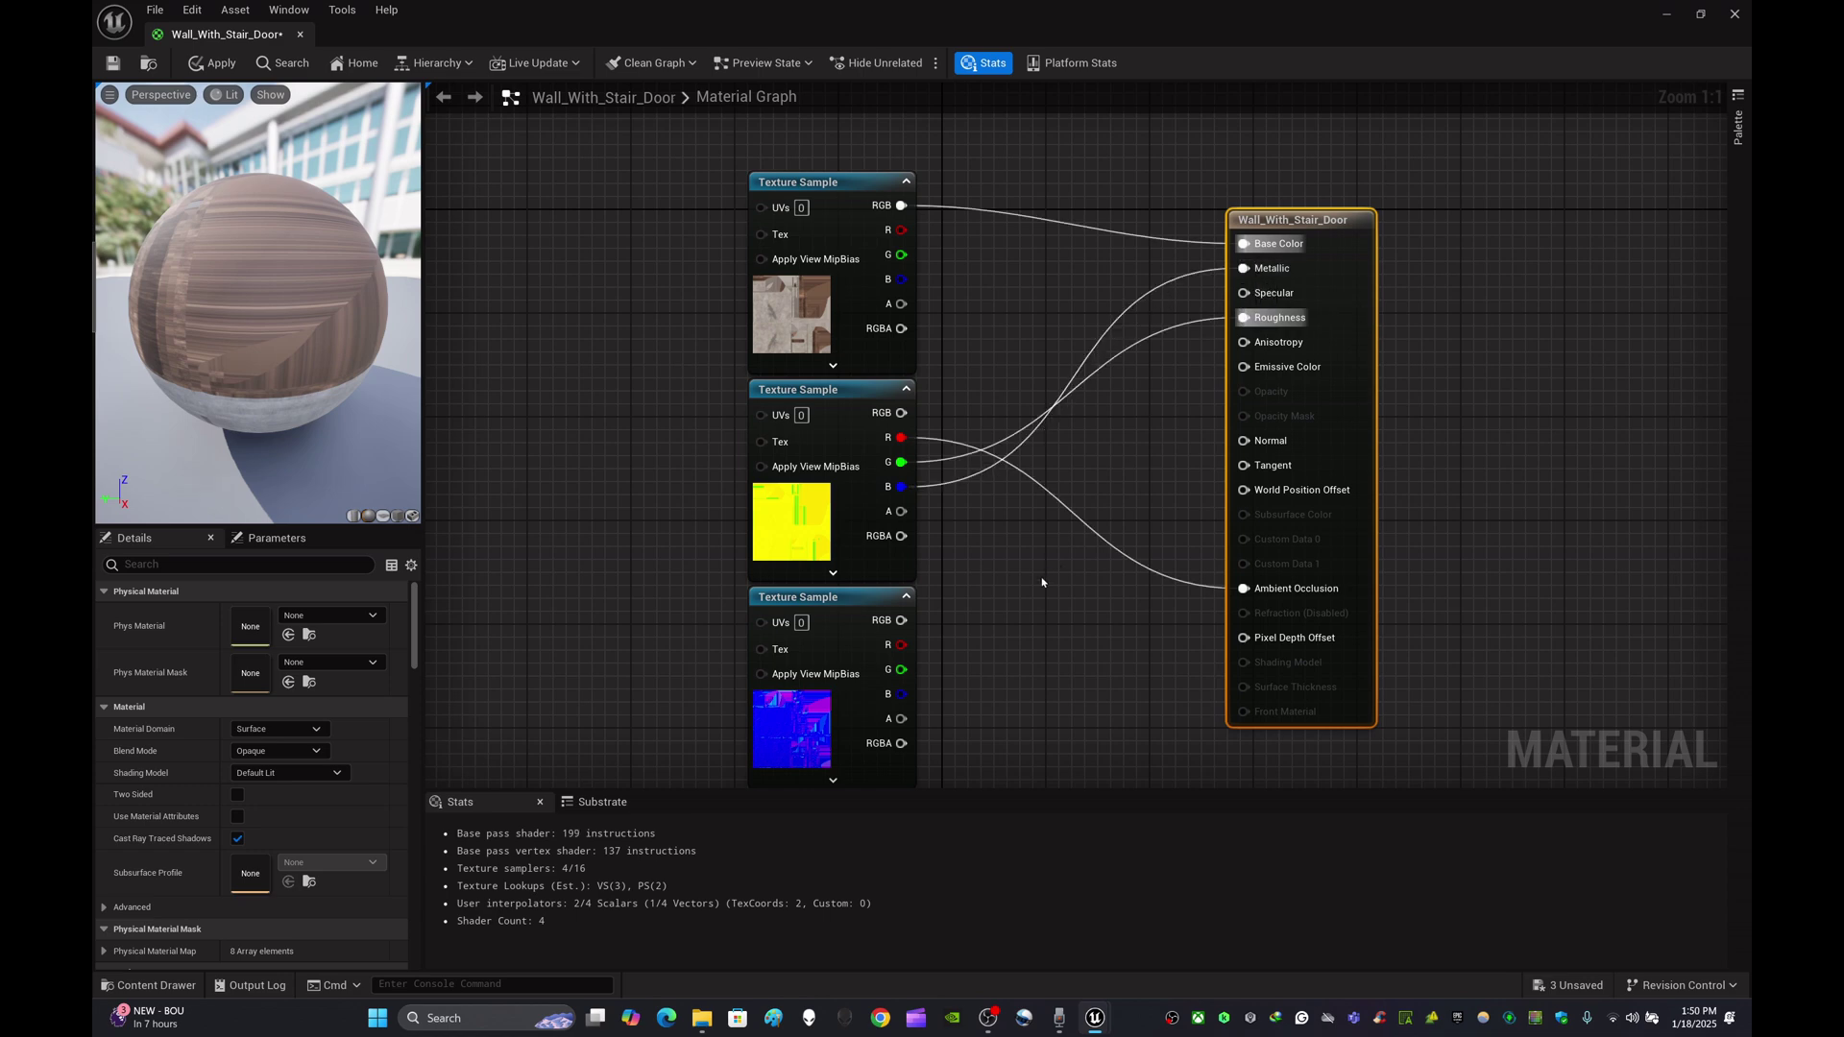
left_click_drag(901, 620, 1243, 441)
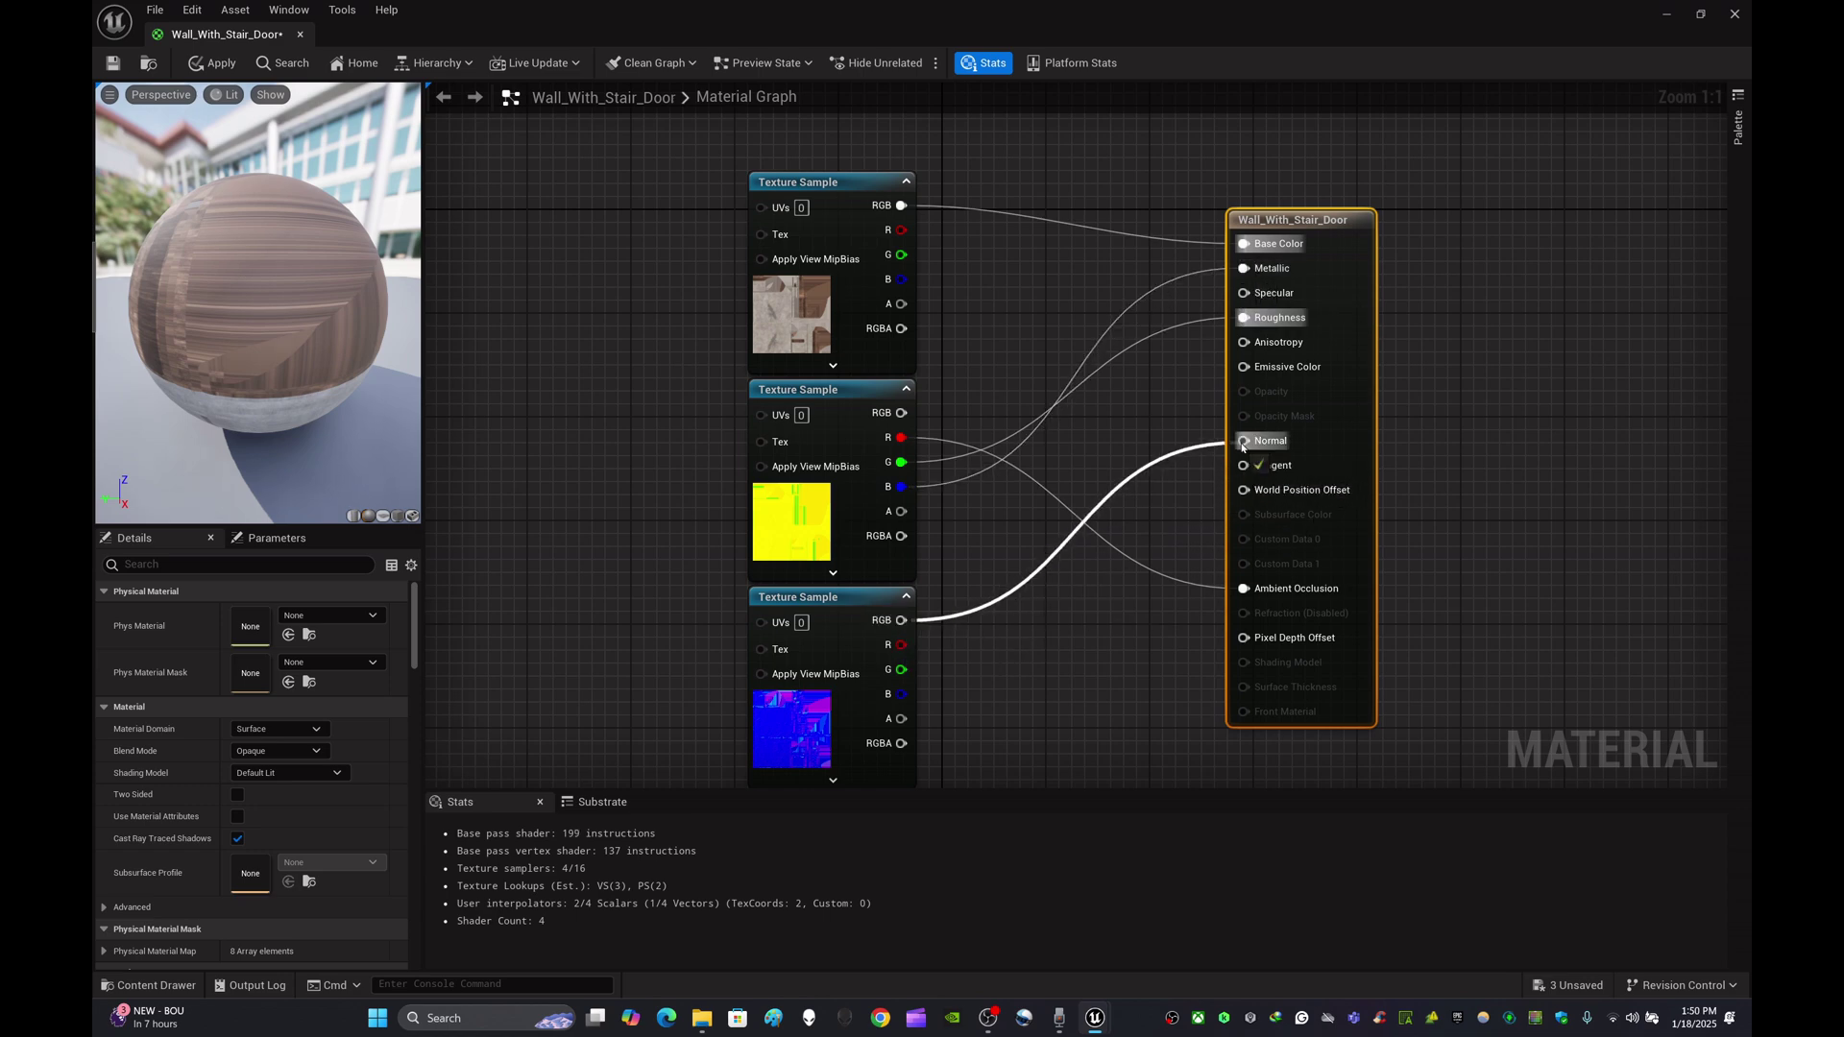
- Tidy the output node's placement in the graph, then save and close the Wall_With_Stair_Door material
scroll(1089, 649, "down", 2)
right_click_drag(1091, 642, 1080, 594)
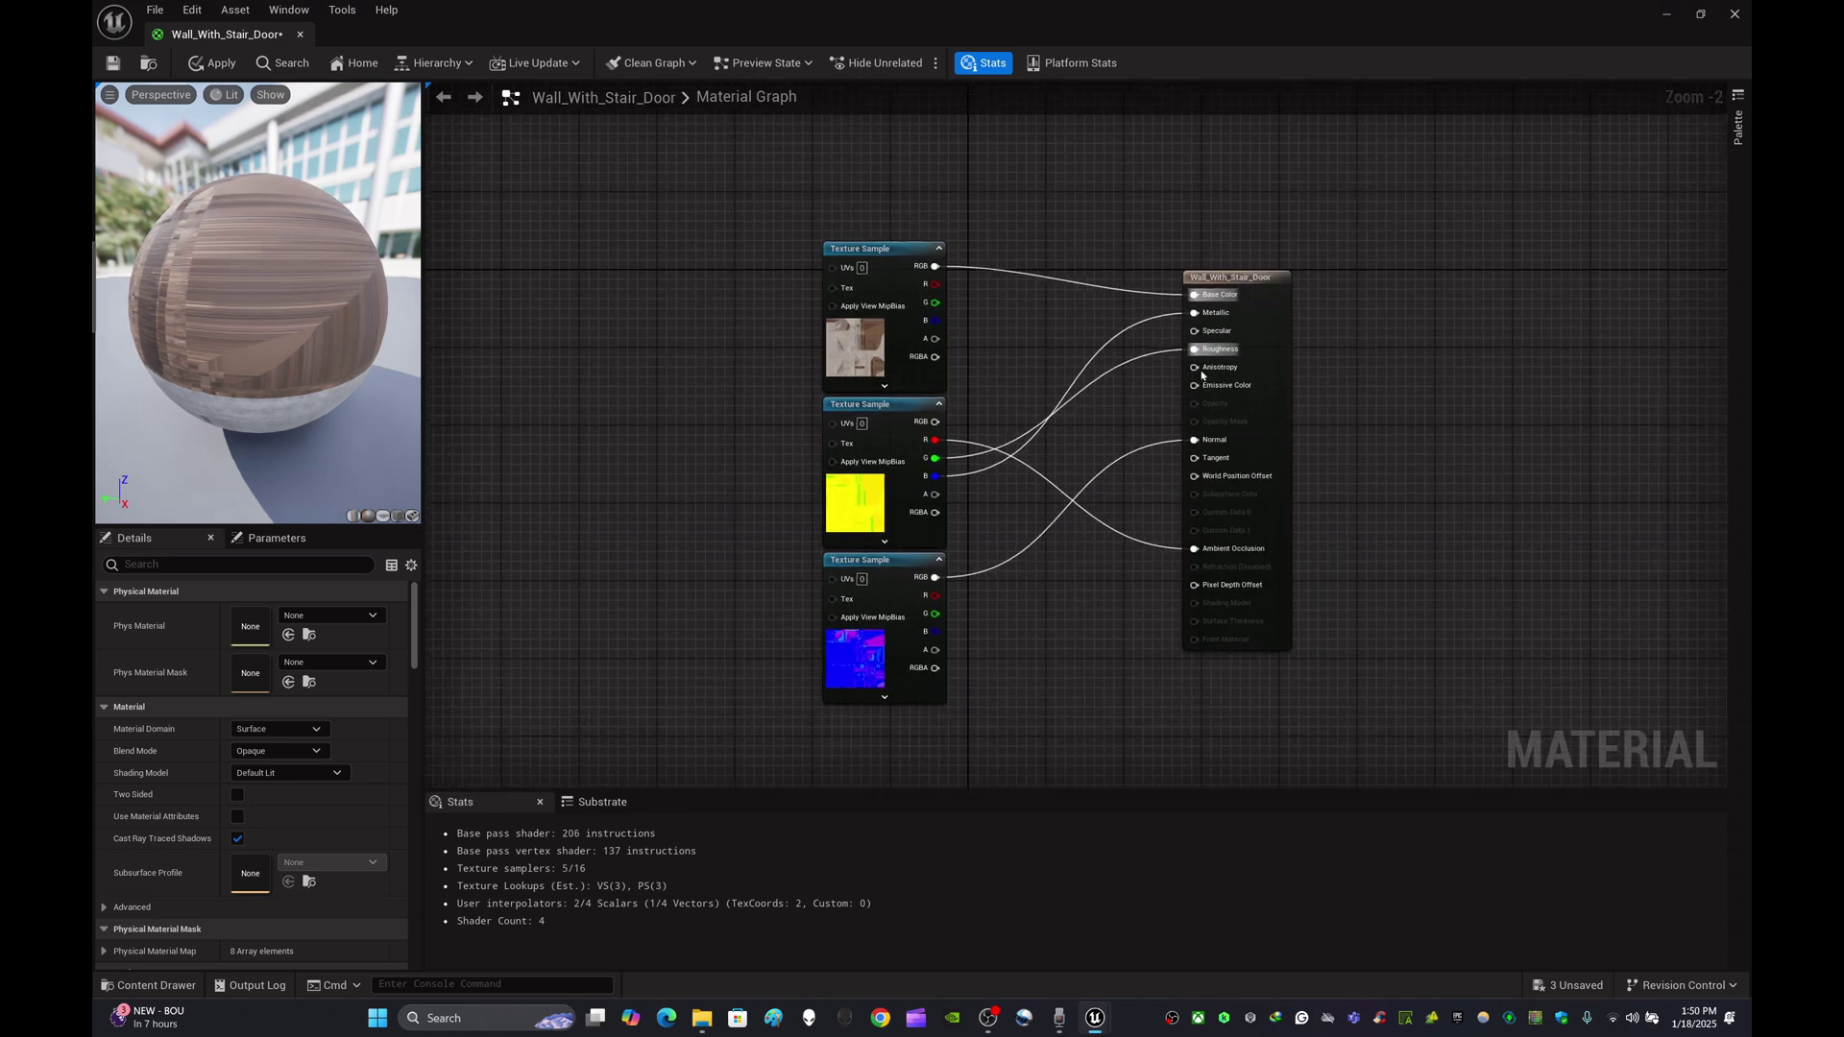
left_click_drag(1260, 284, 1238, 303)
left_click(1366, 376)
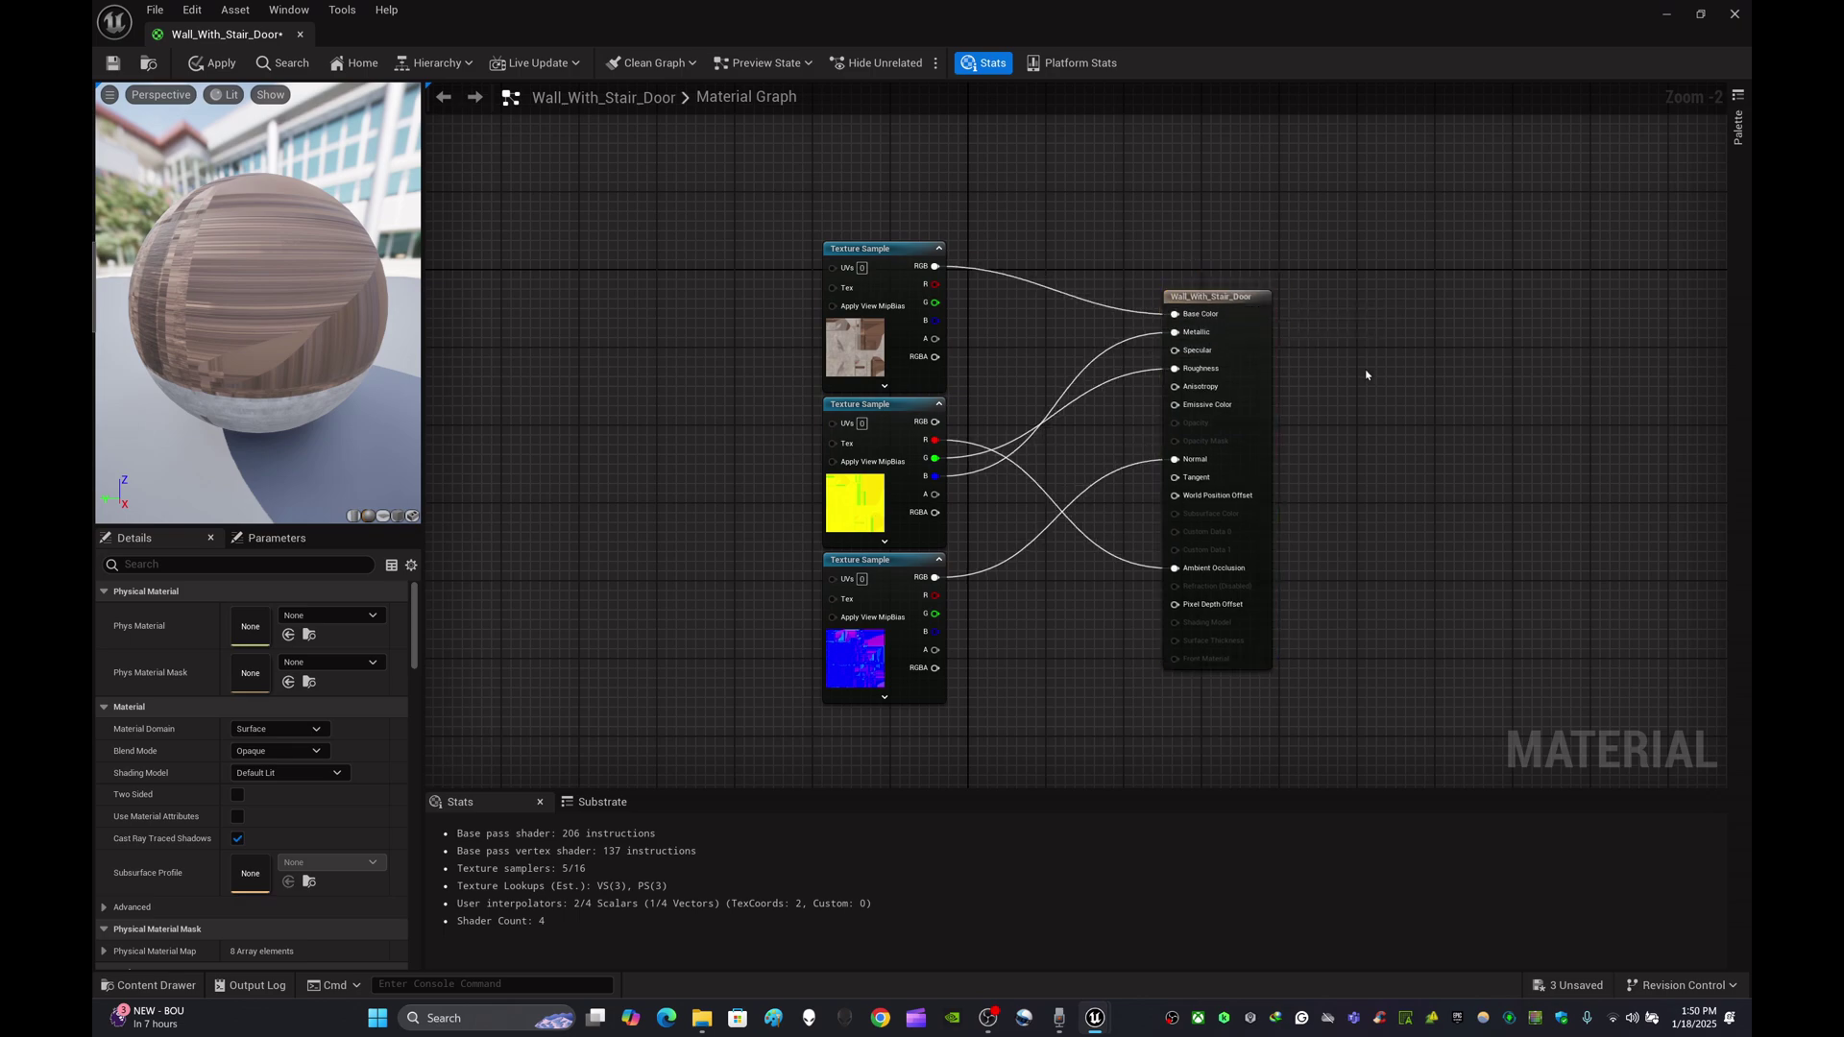
key("ctrl+s")
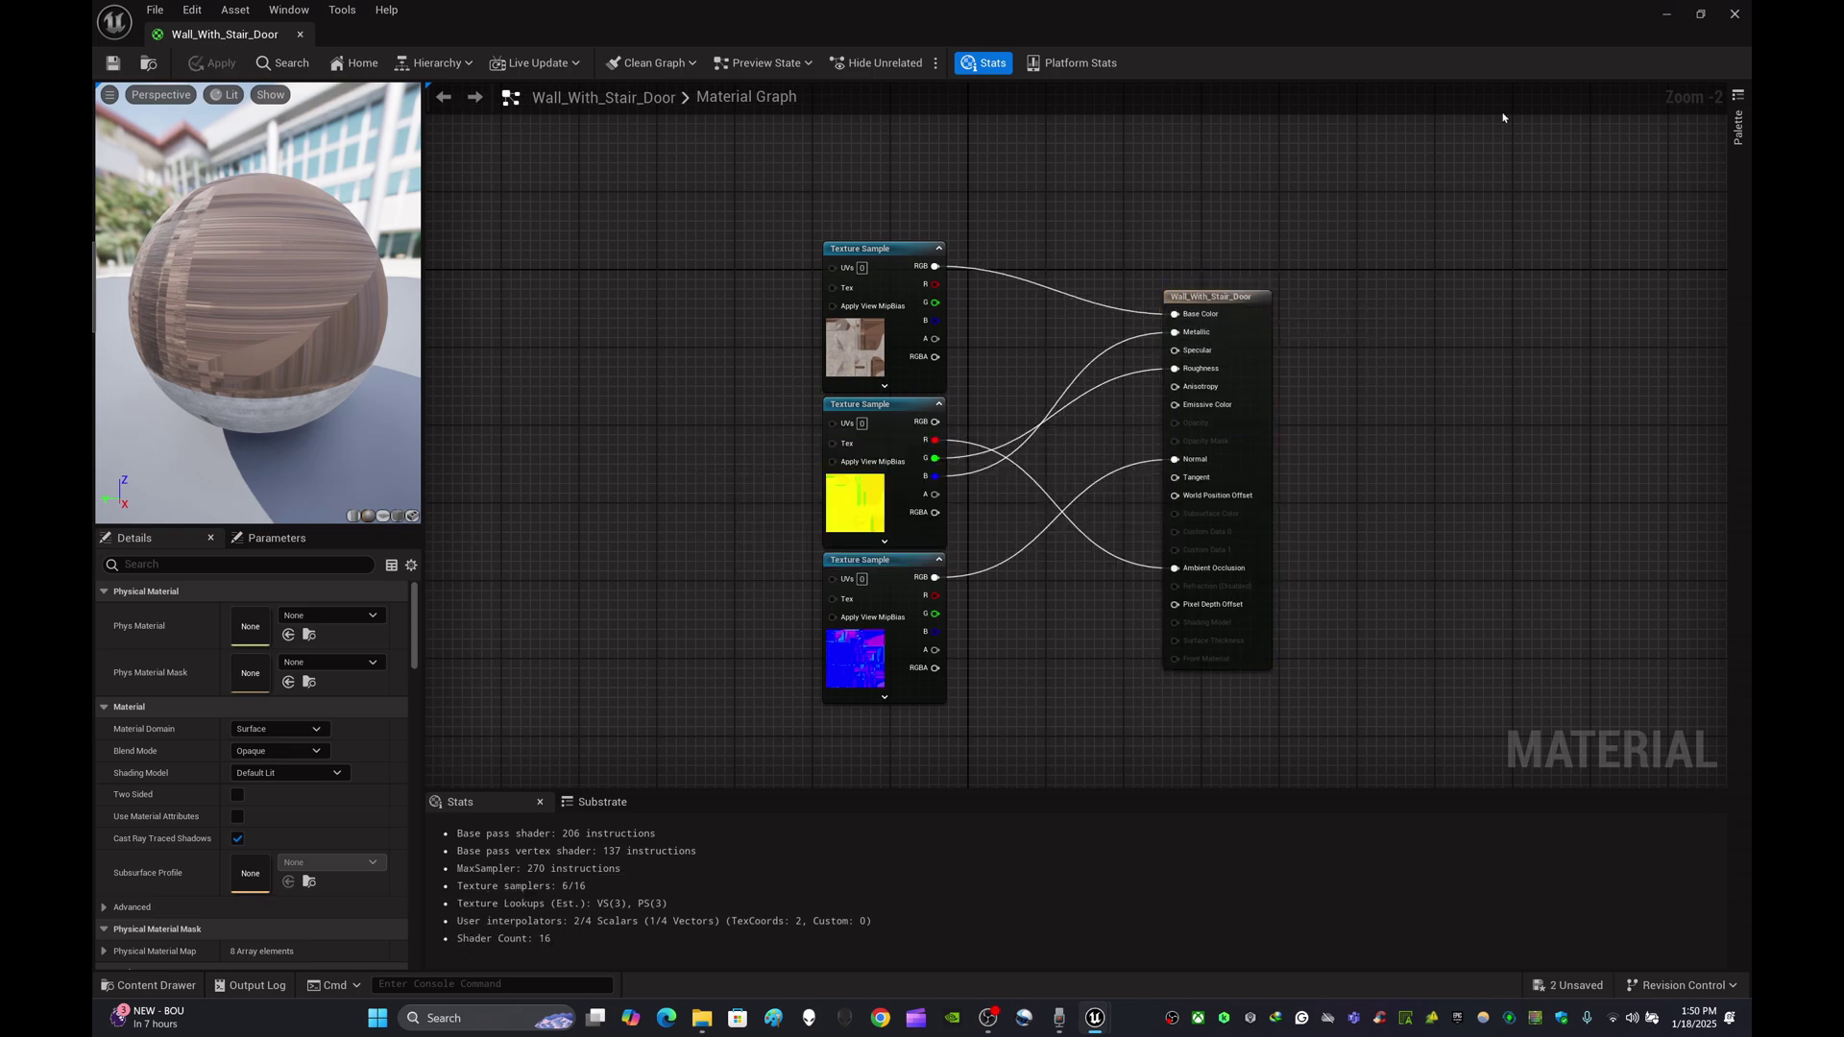
left_click(1734, 13)
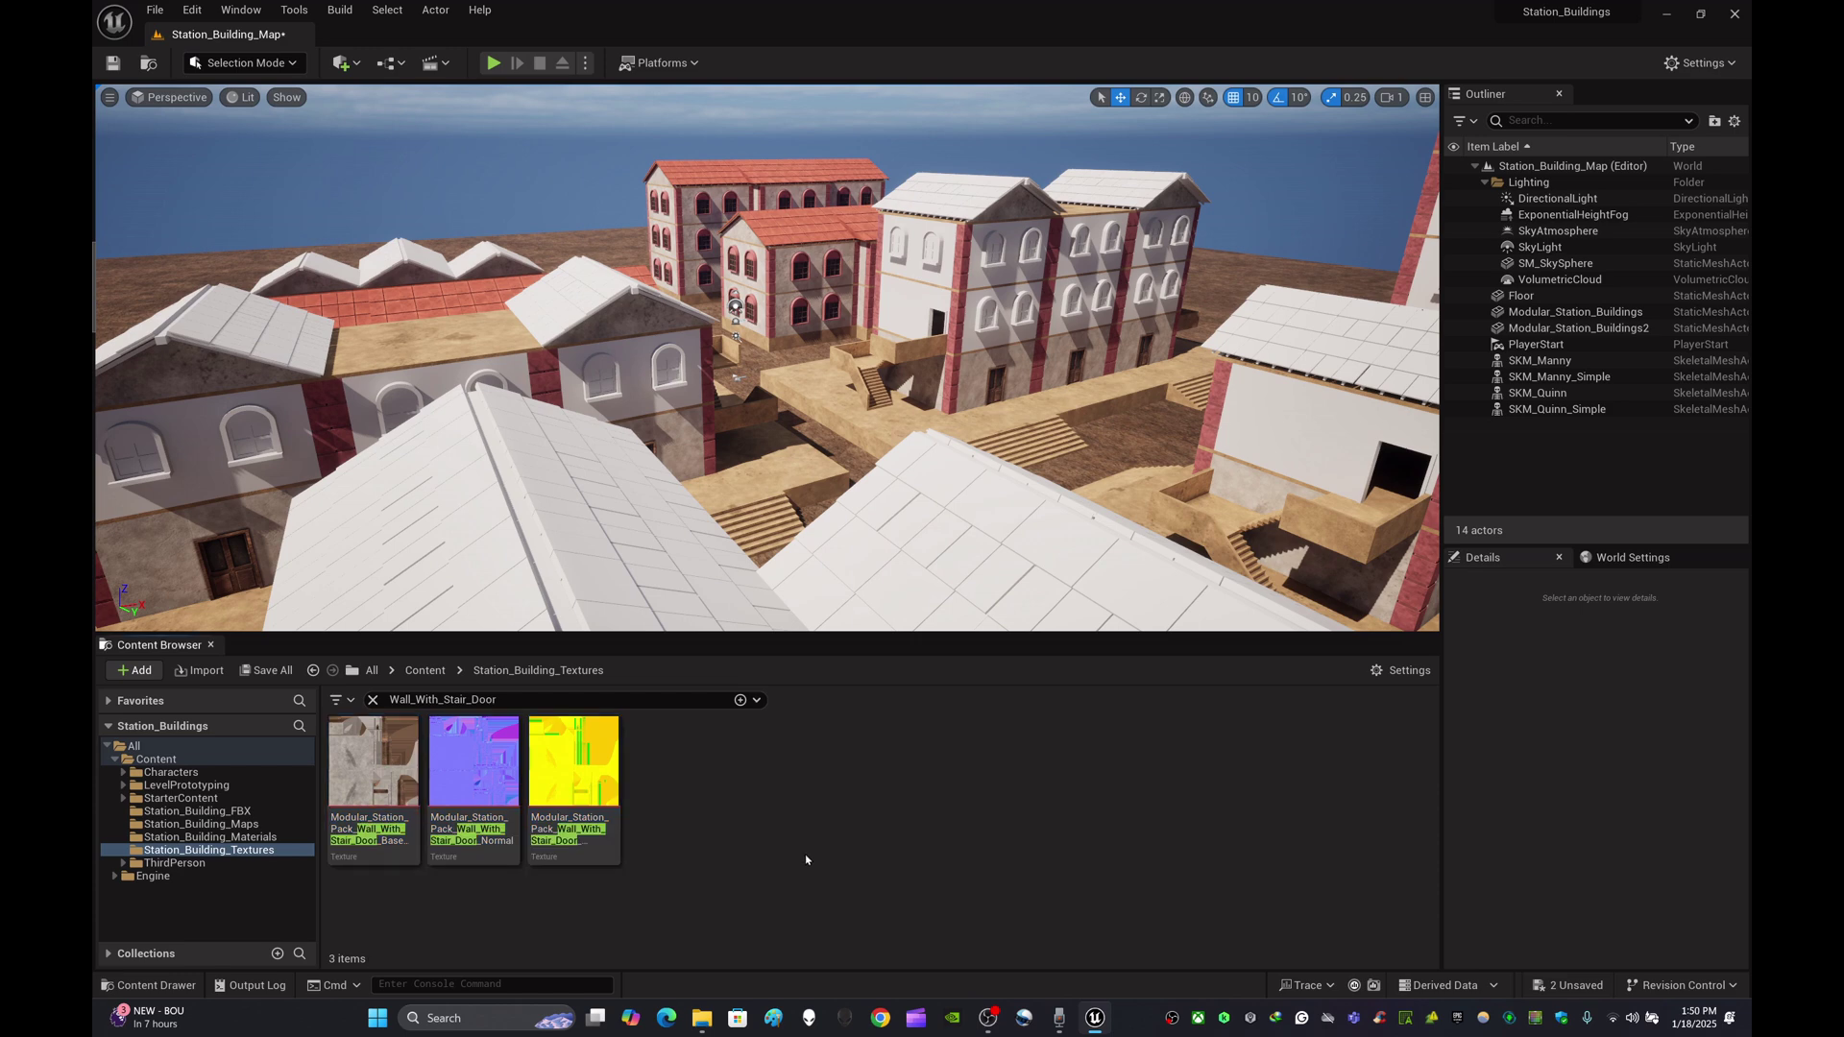
- Clear the texture search and show the Wall_With_Stair_Door material in the Station_Building_Materials folder
left_click(512, 701)
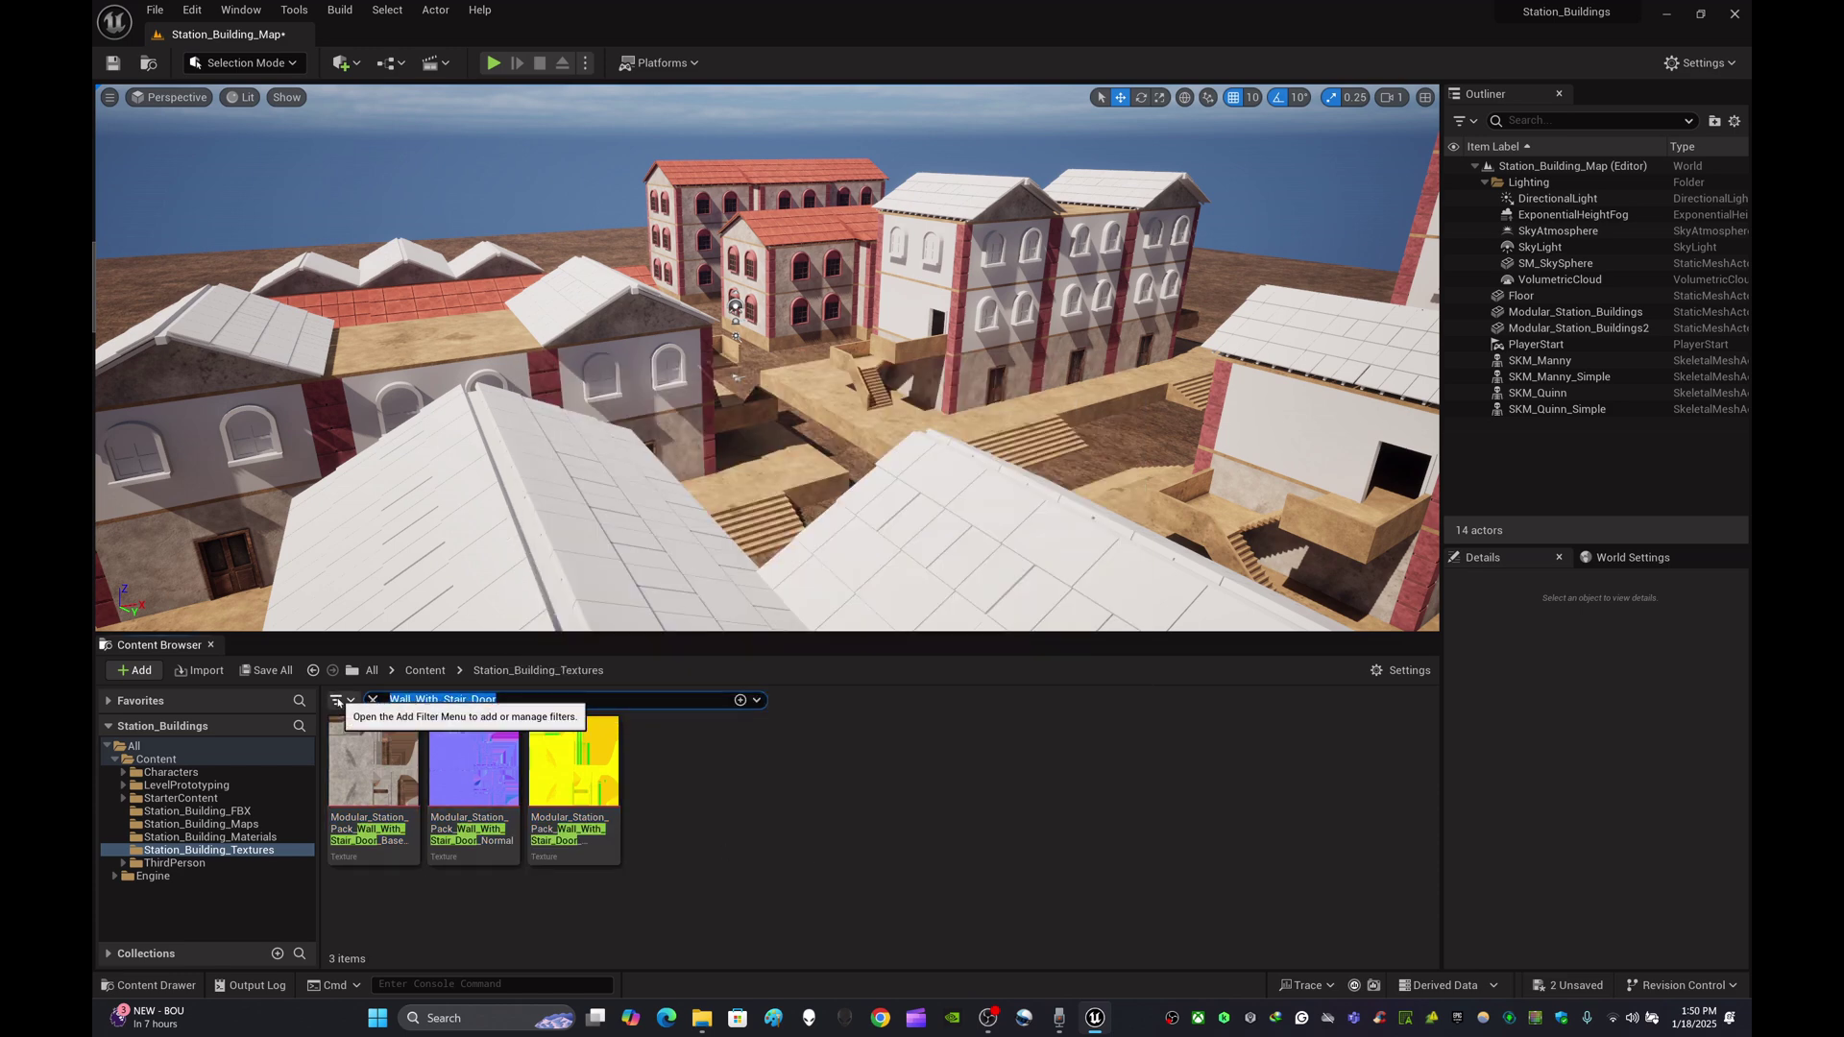
key("BackSpace")
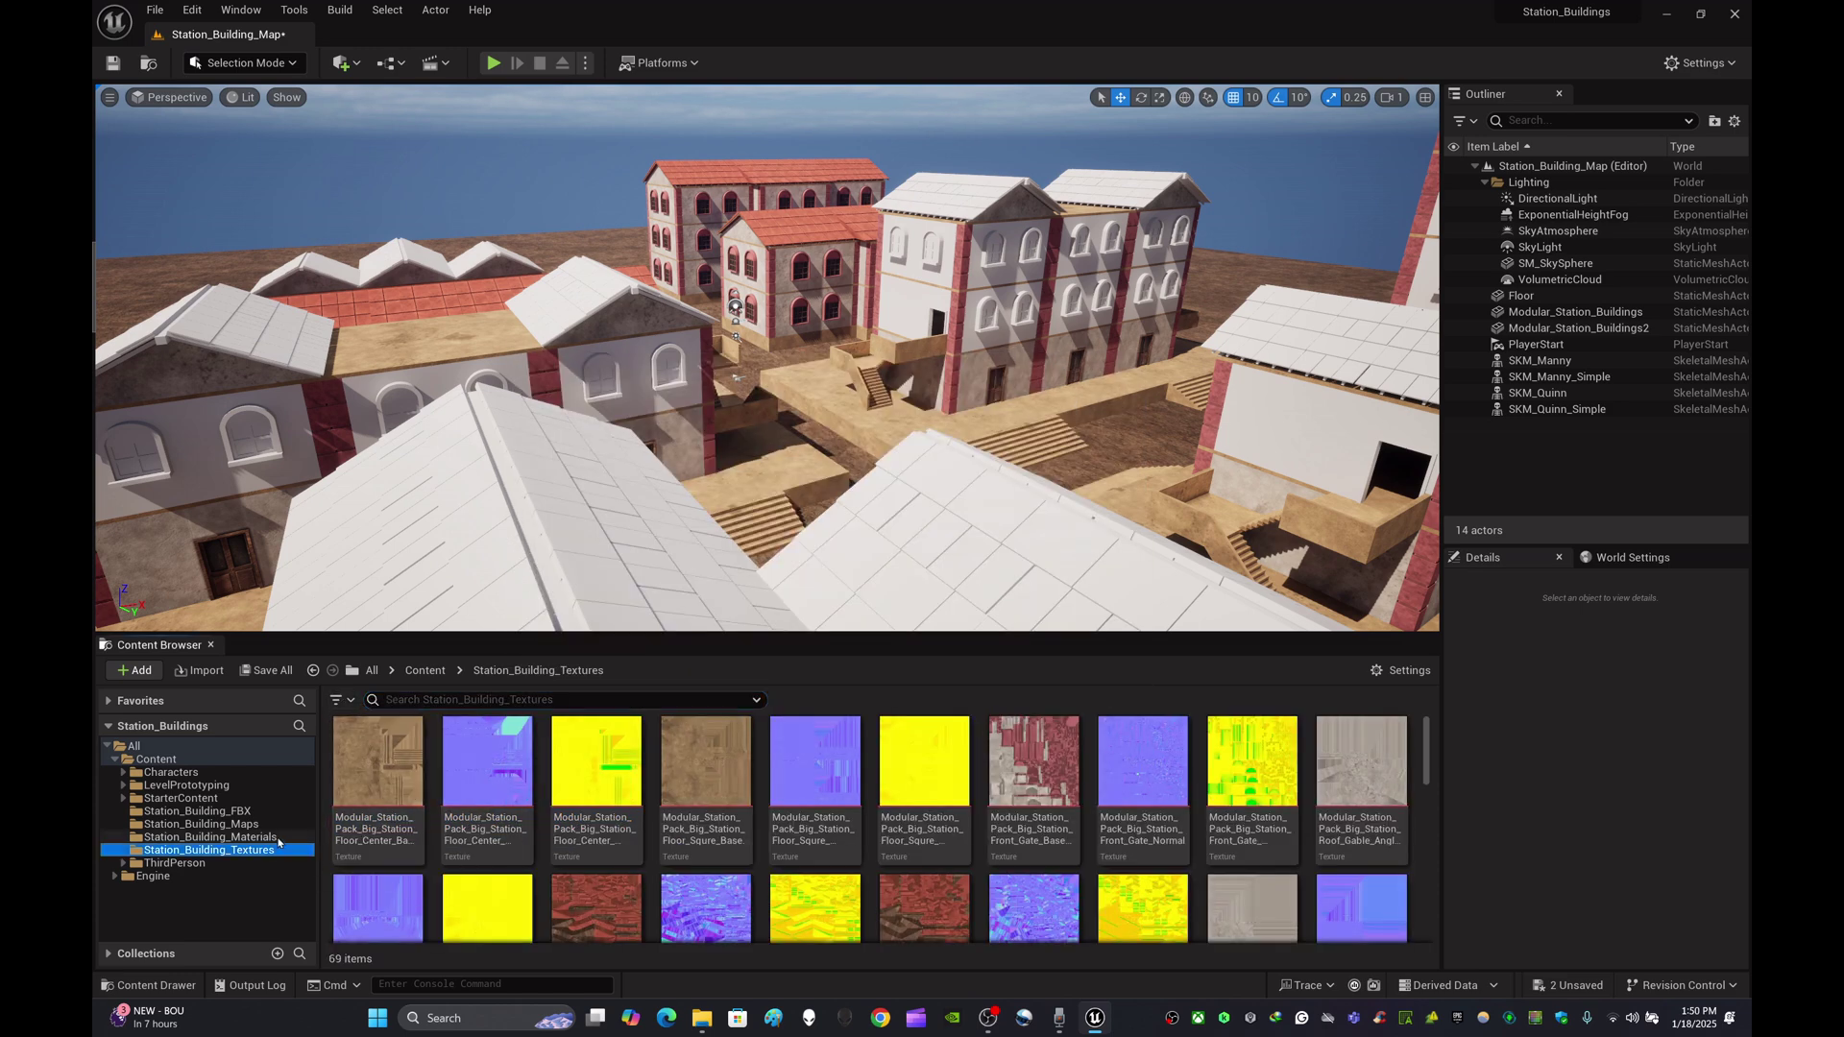
left_click(277, 837)
scroll(1143, 826, "down", 2)
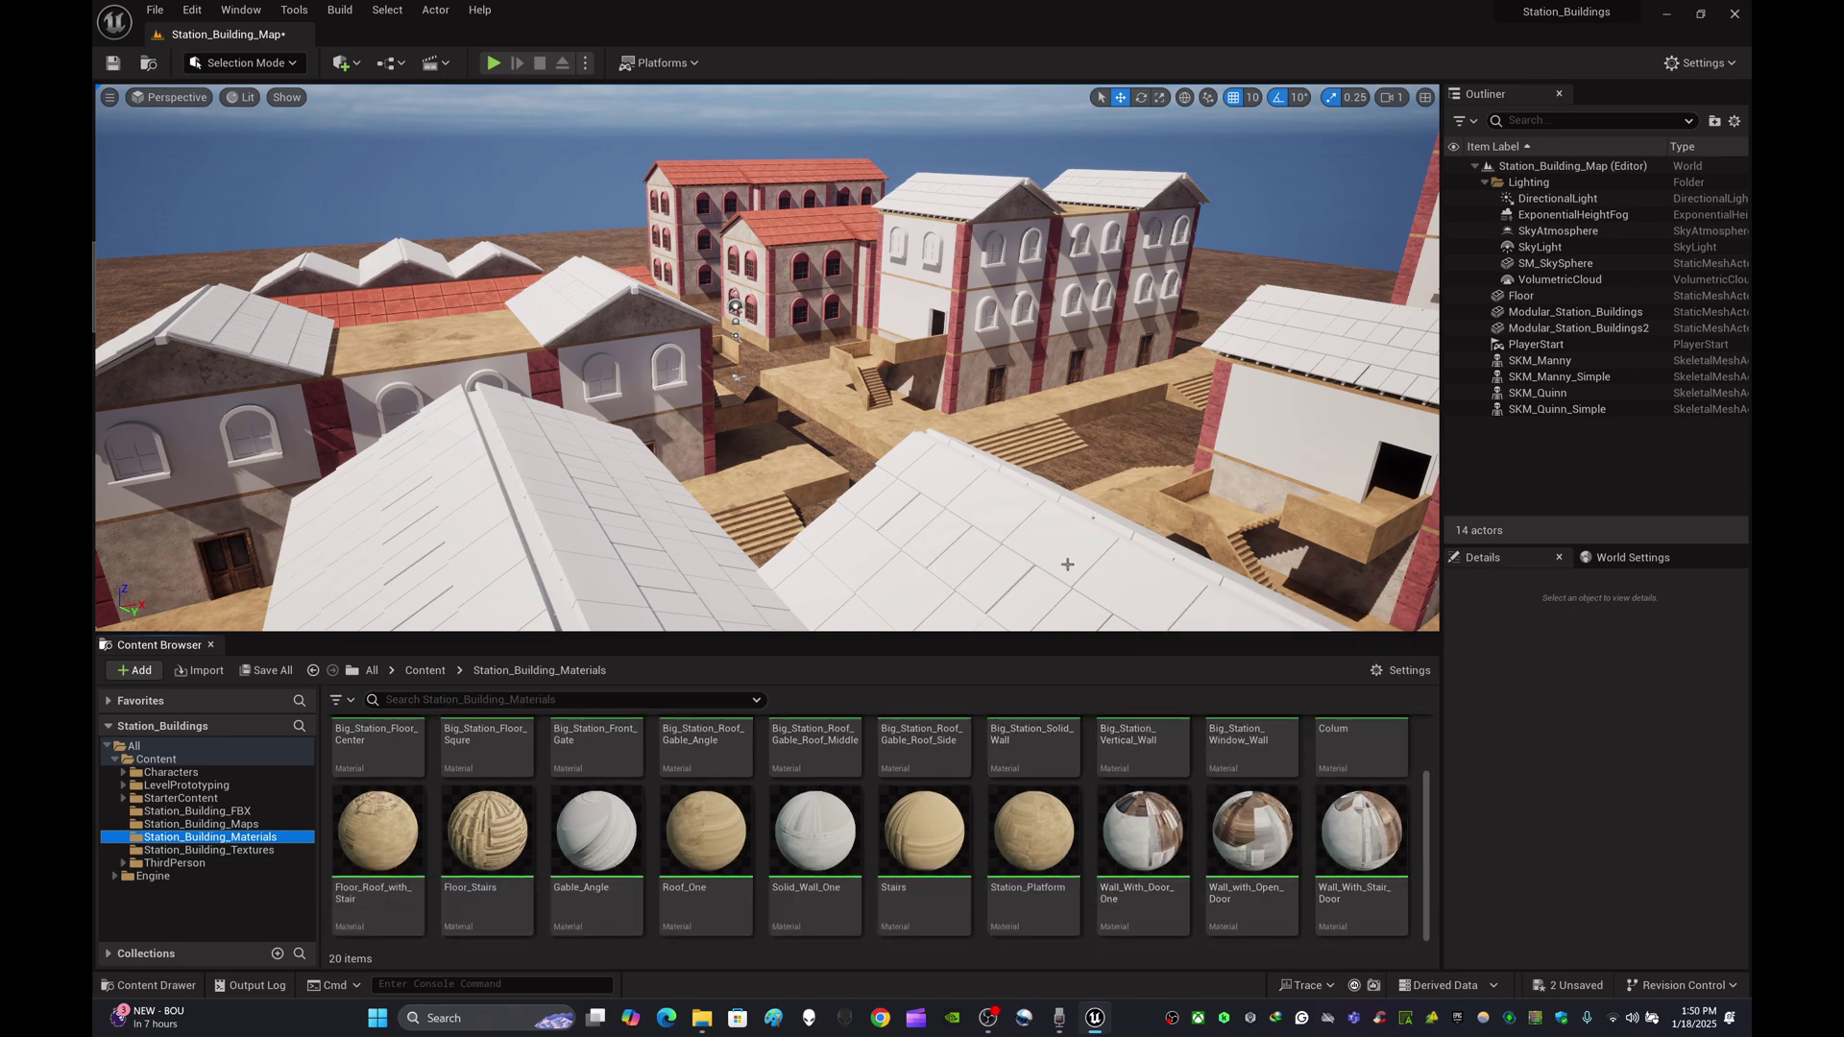
- Apply the Wall_With_Stair_Door material to the white wall with the door opening above the stair
right_click_drag(1059, 500, 1011, 478)
key("w")
key("a")
key("w")
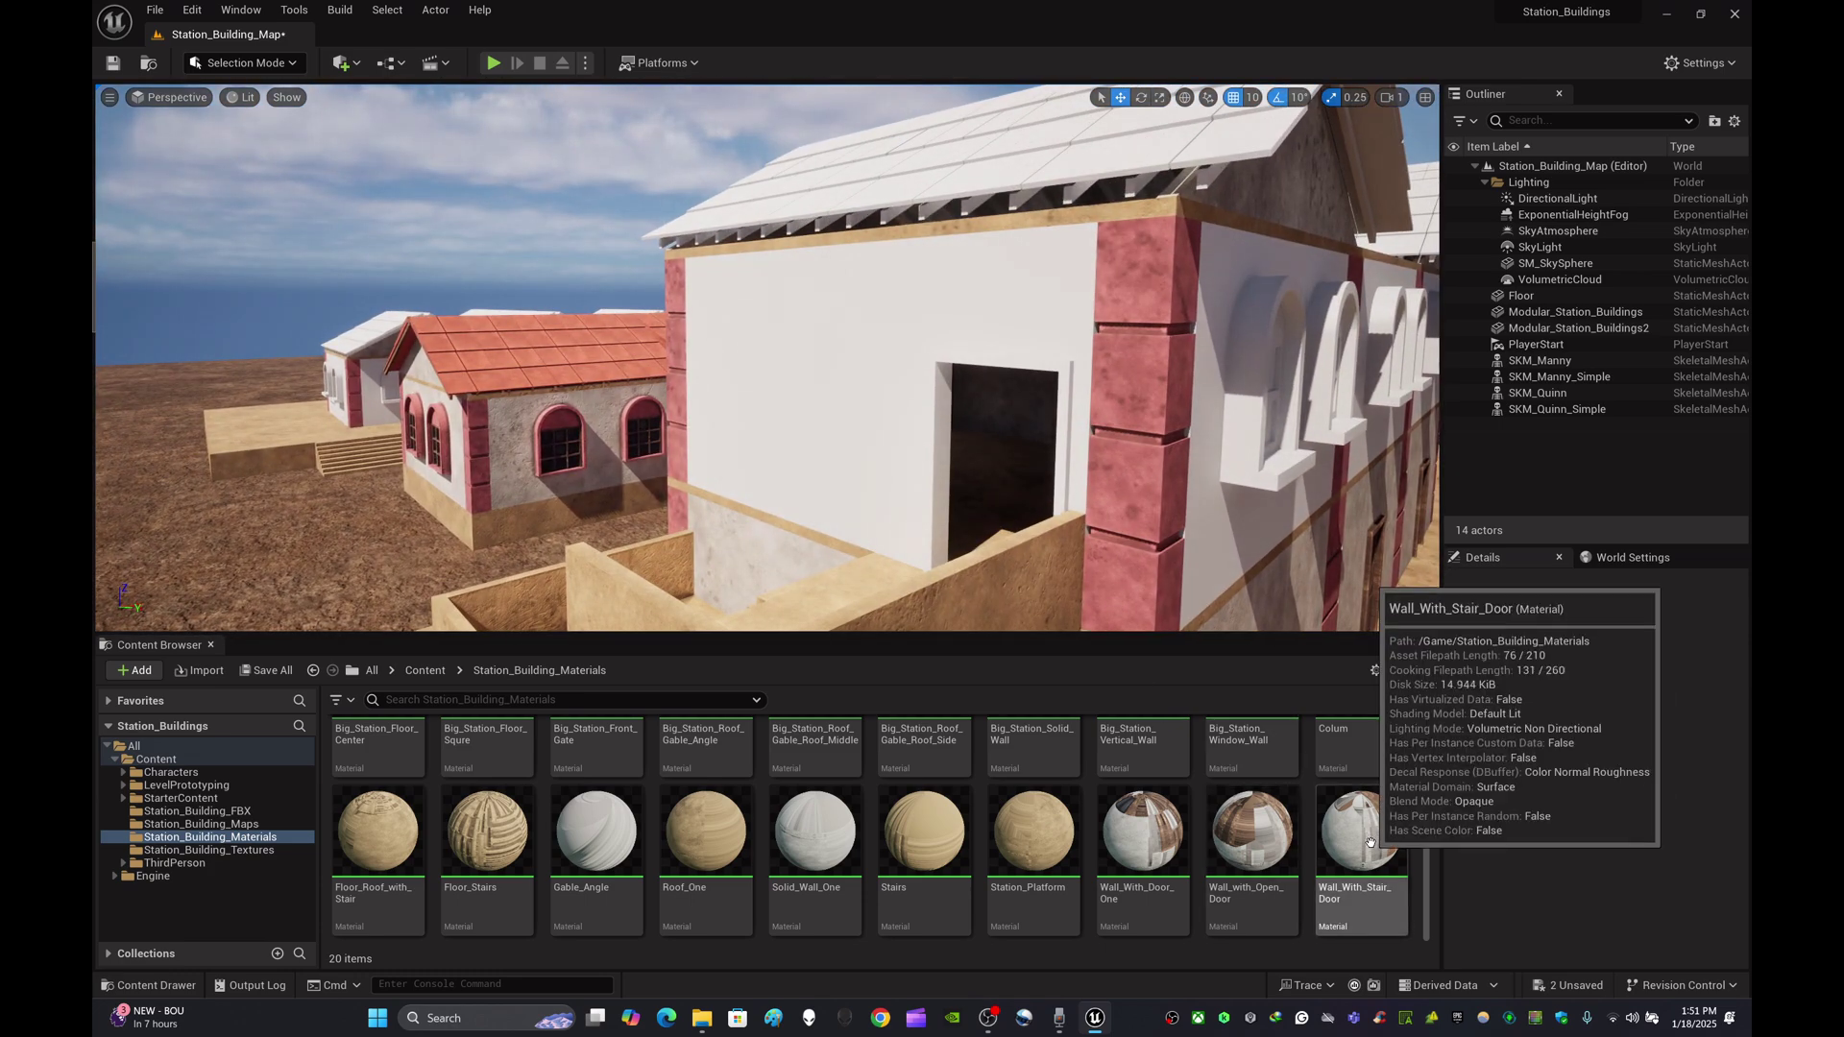
left_click_drag(1370, 842, 952, 465)
- Inspect the textured stair-door walls across the station buildings and save the map
key("a")
right_click_drag(860, 436, 946, 382)
key("w")
key("s")
key("w")
key("s")
key("w")
key("w")
key("s")
key("s")
key("ctrl+s")
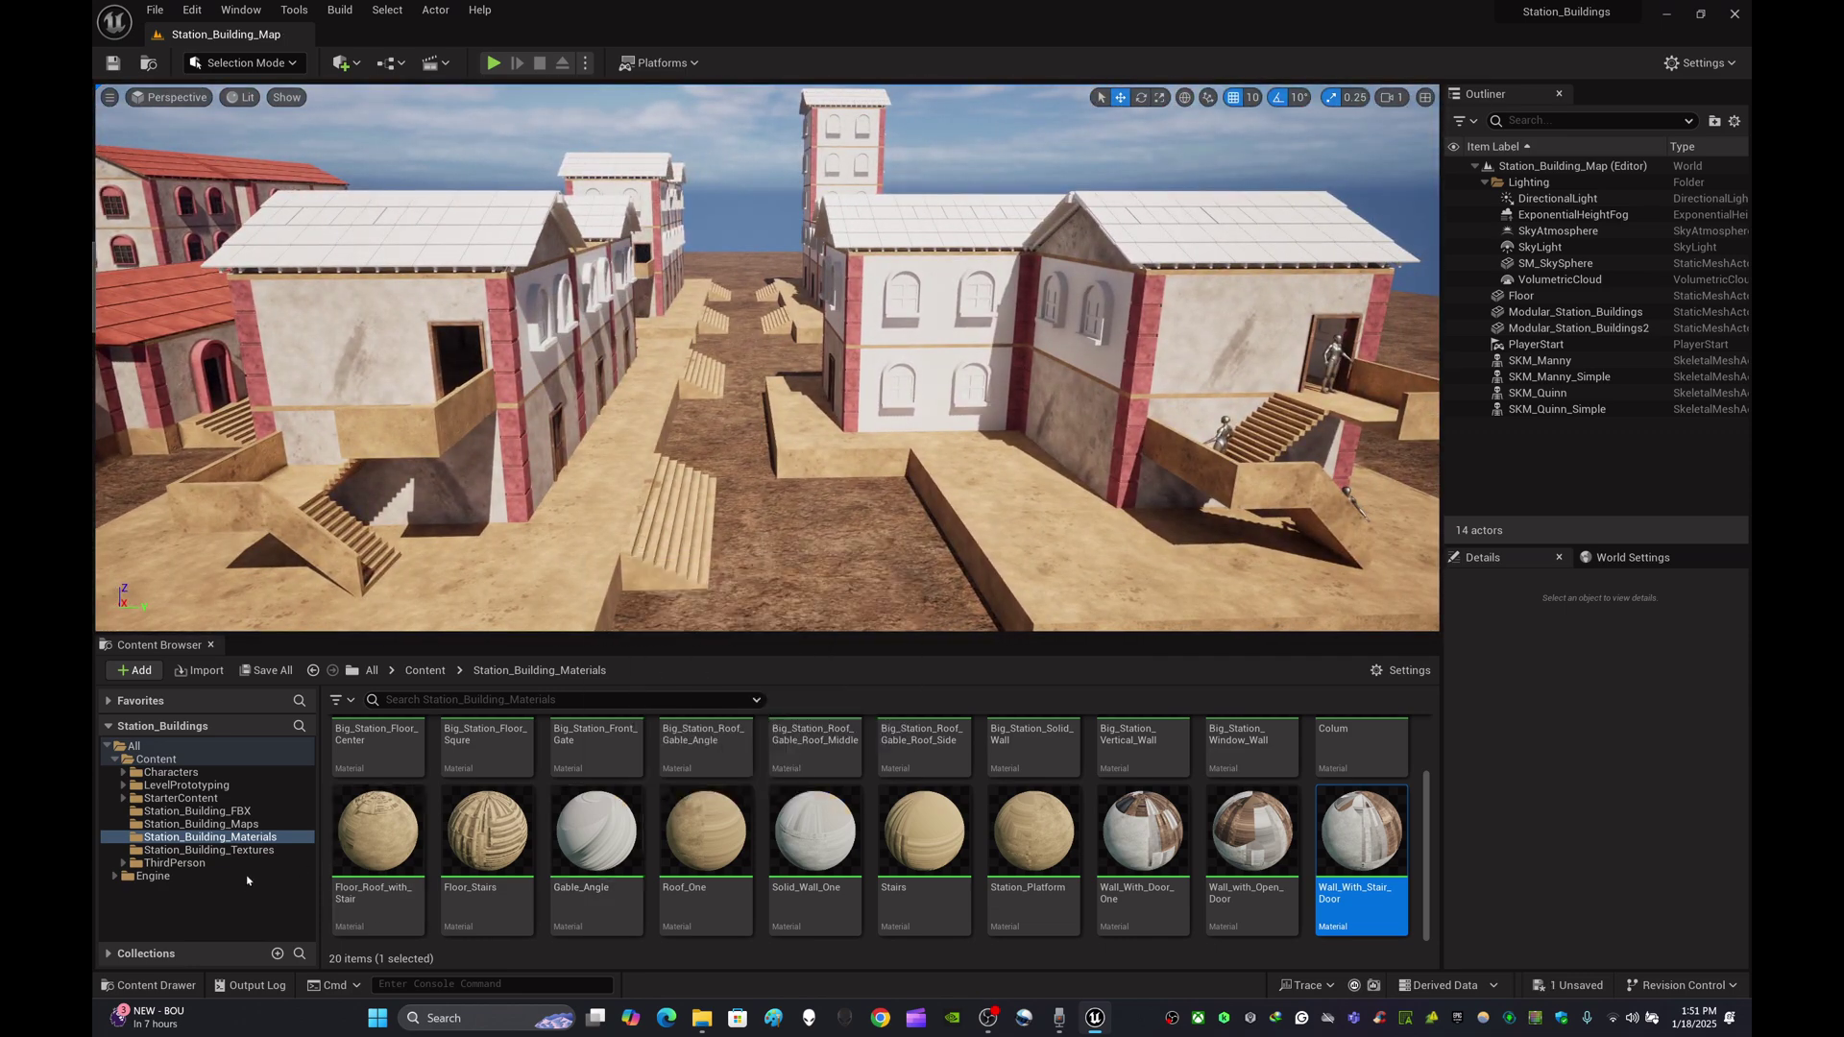
- Delete the original Wall_With_Stair_Door placeholder material from the Station_Building_FBX folder
left_click(261, 851)
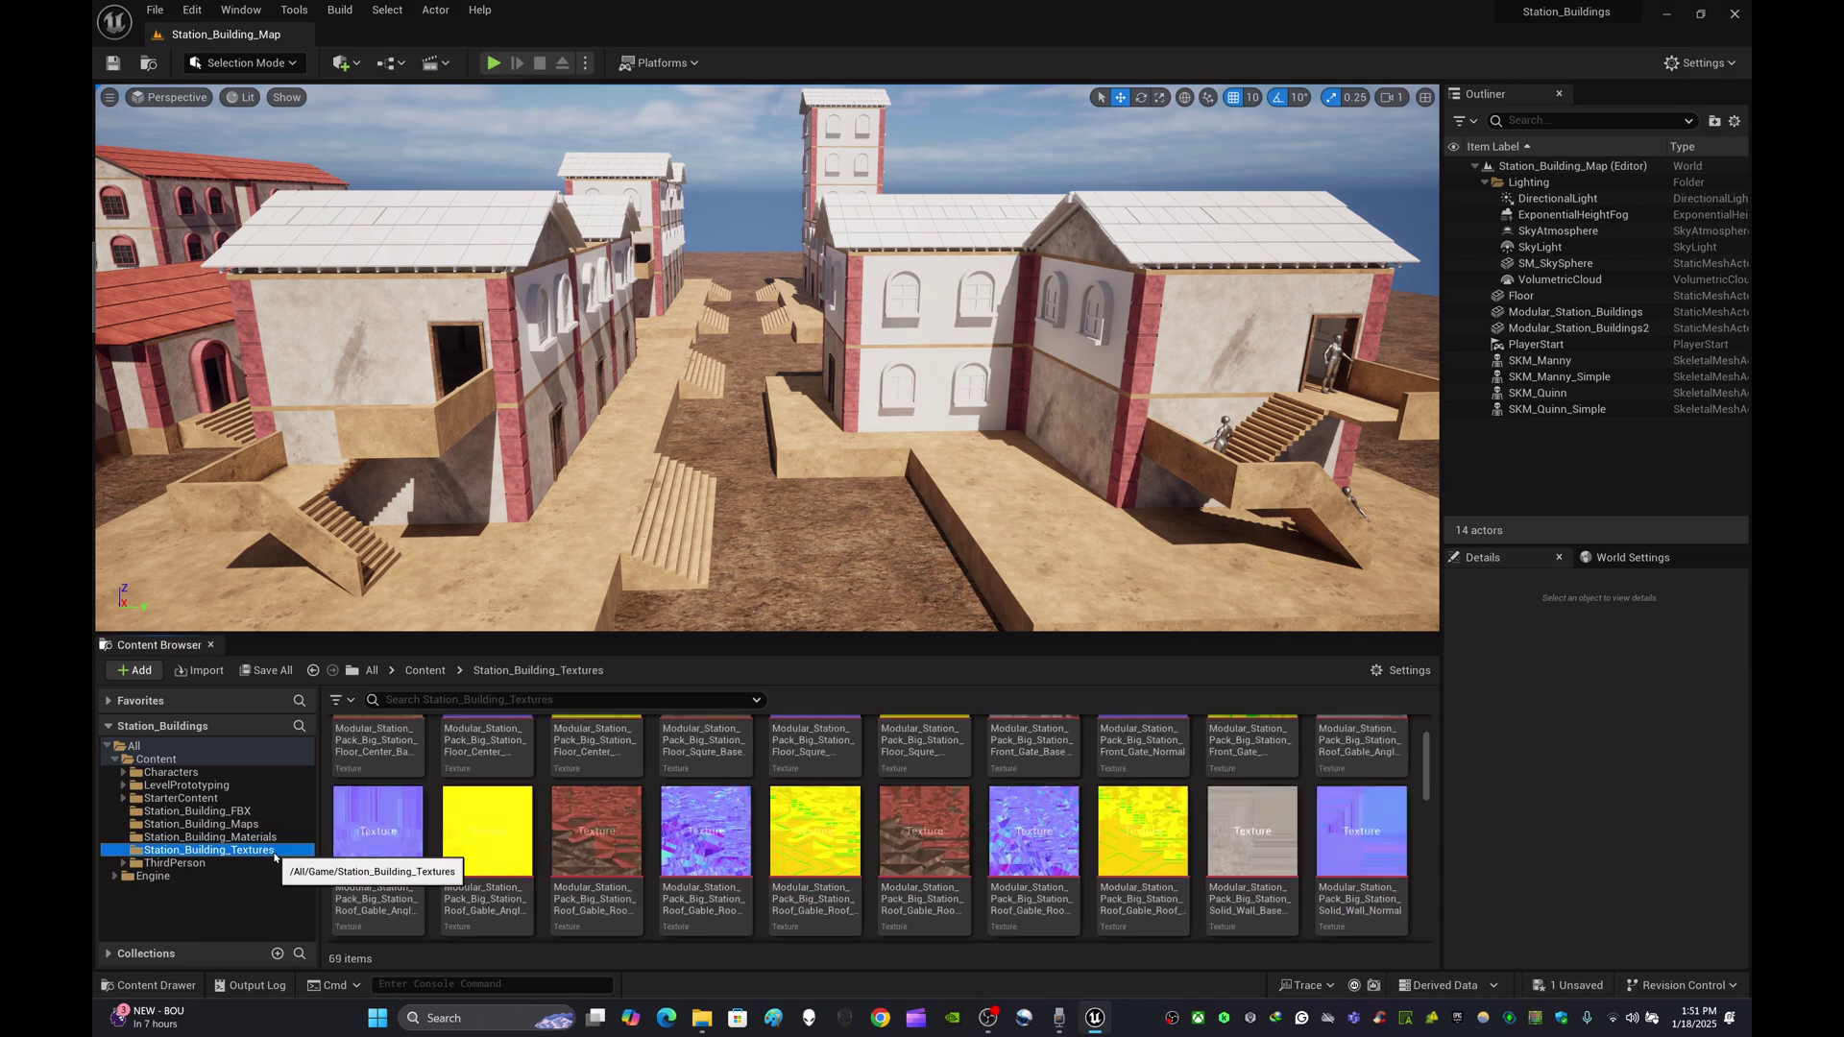
left_click(254, 812)
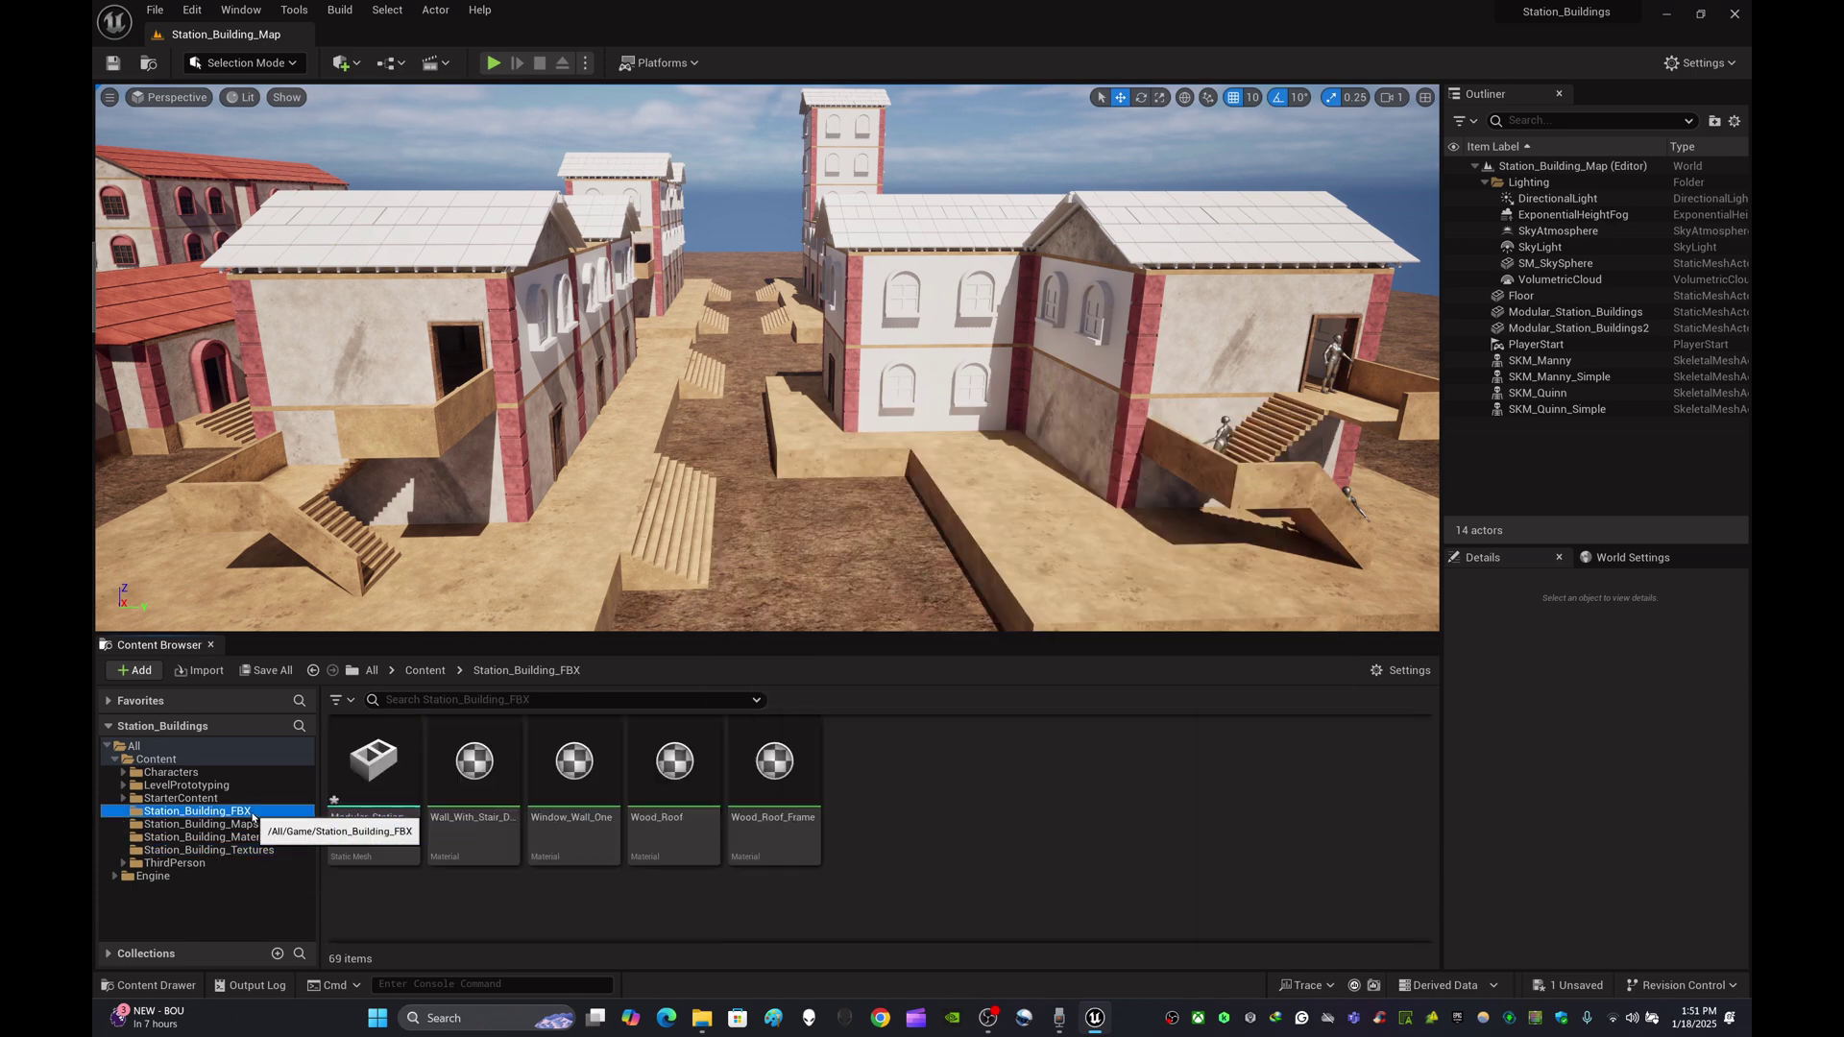
left_click(485, 778)
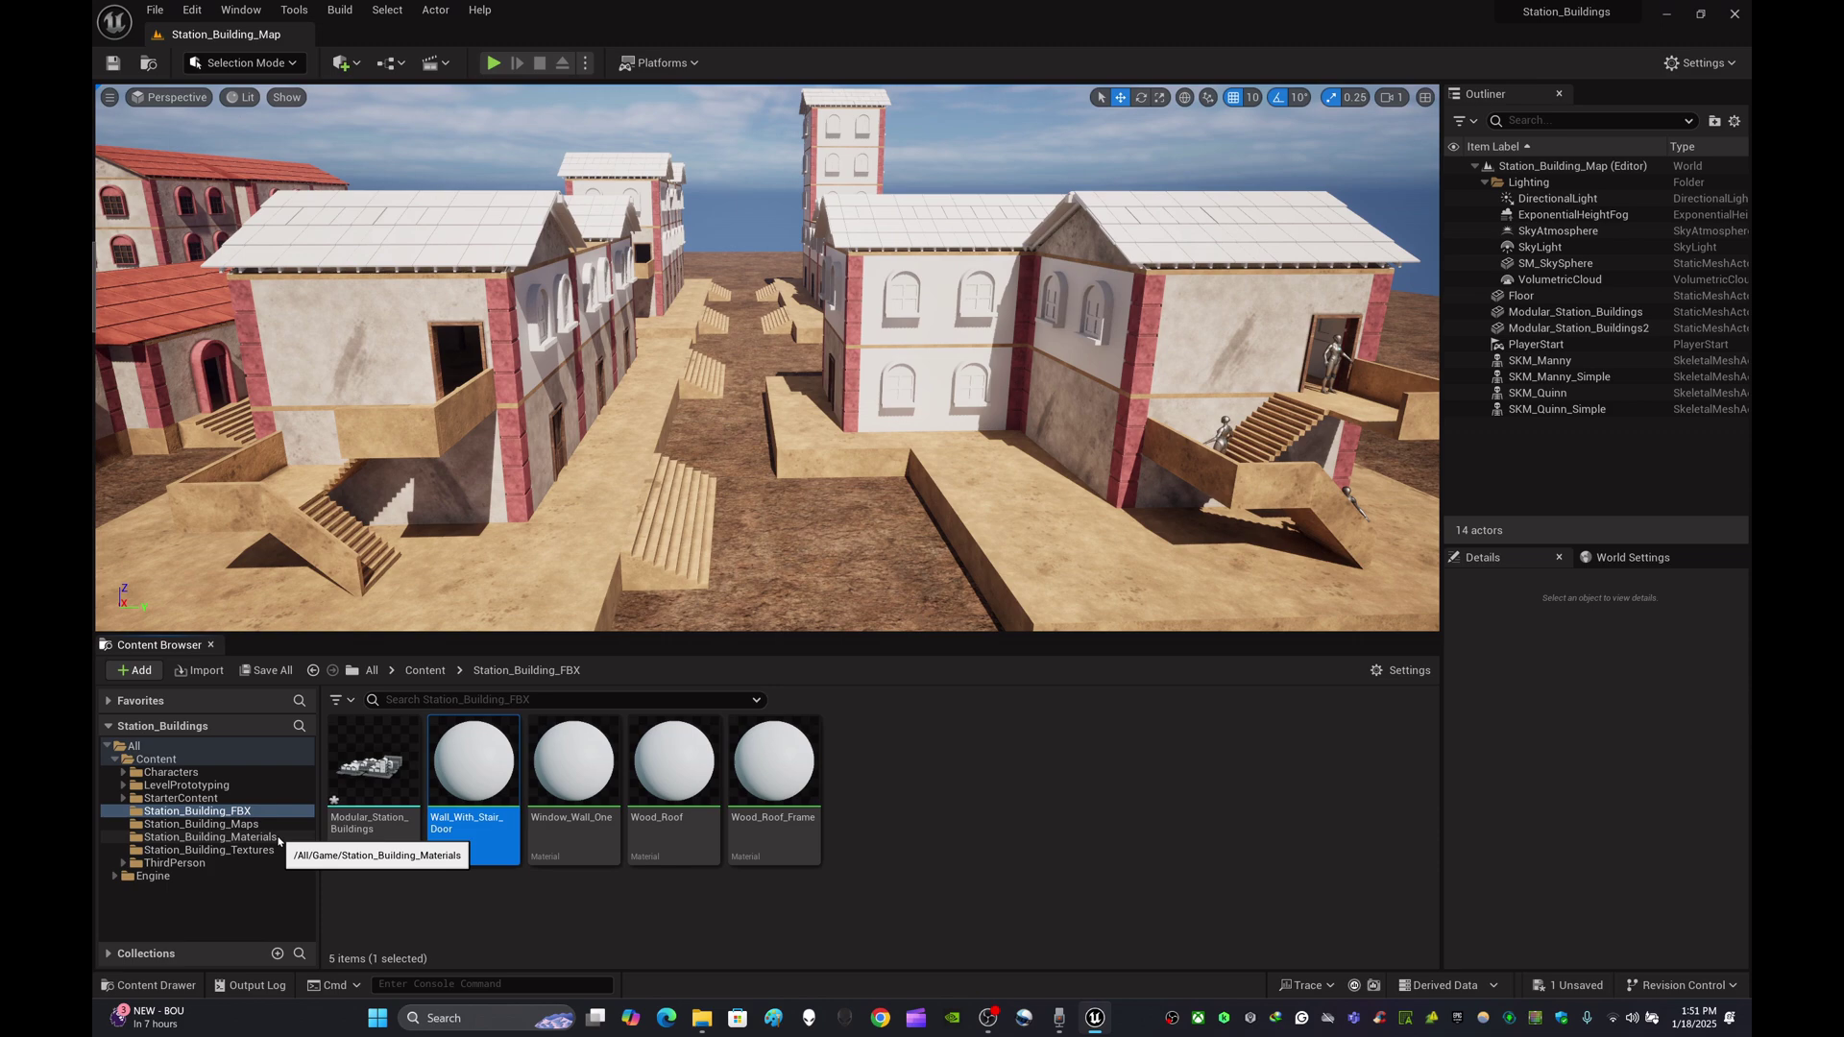
left_click(216, 837)
scroll(672, 828, "down", 3)
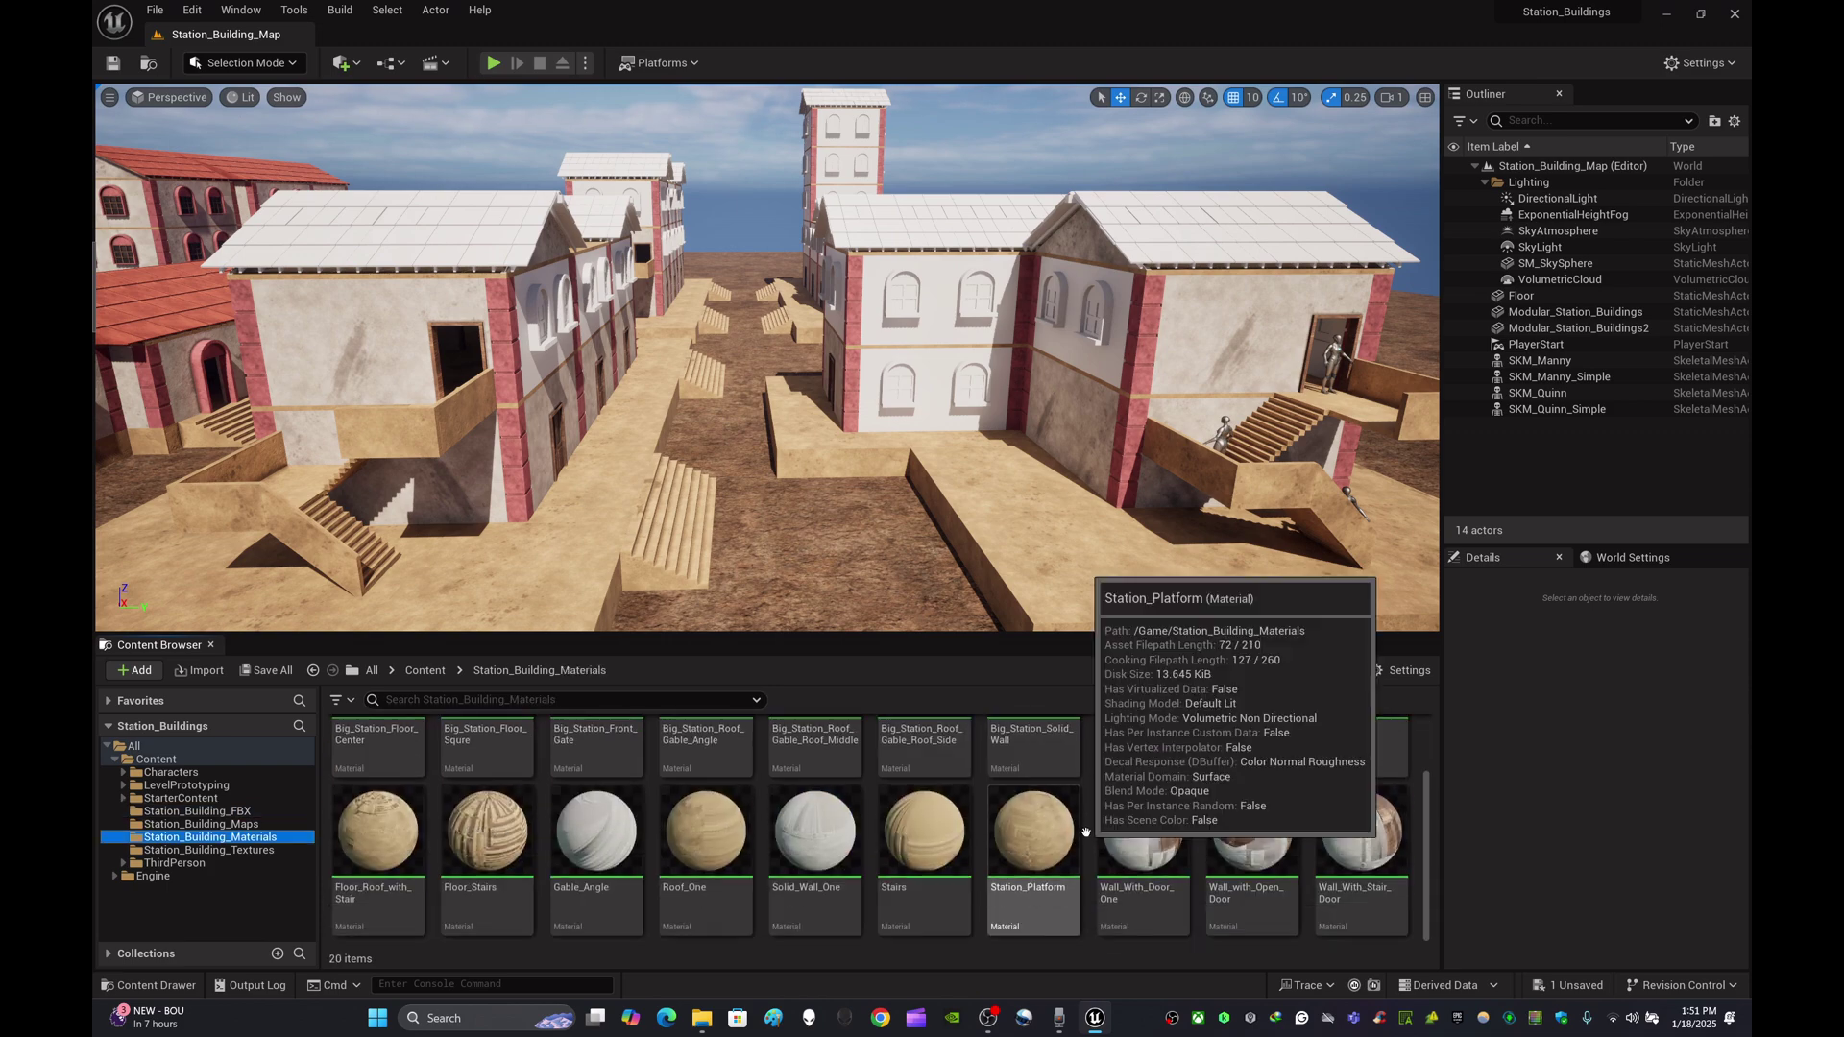
left_click(197, 812)
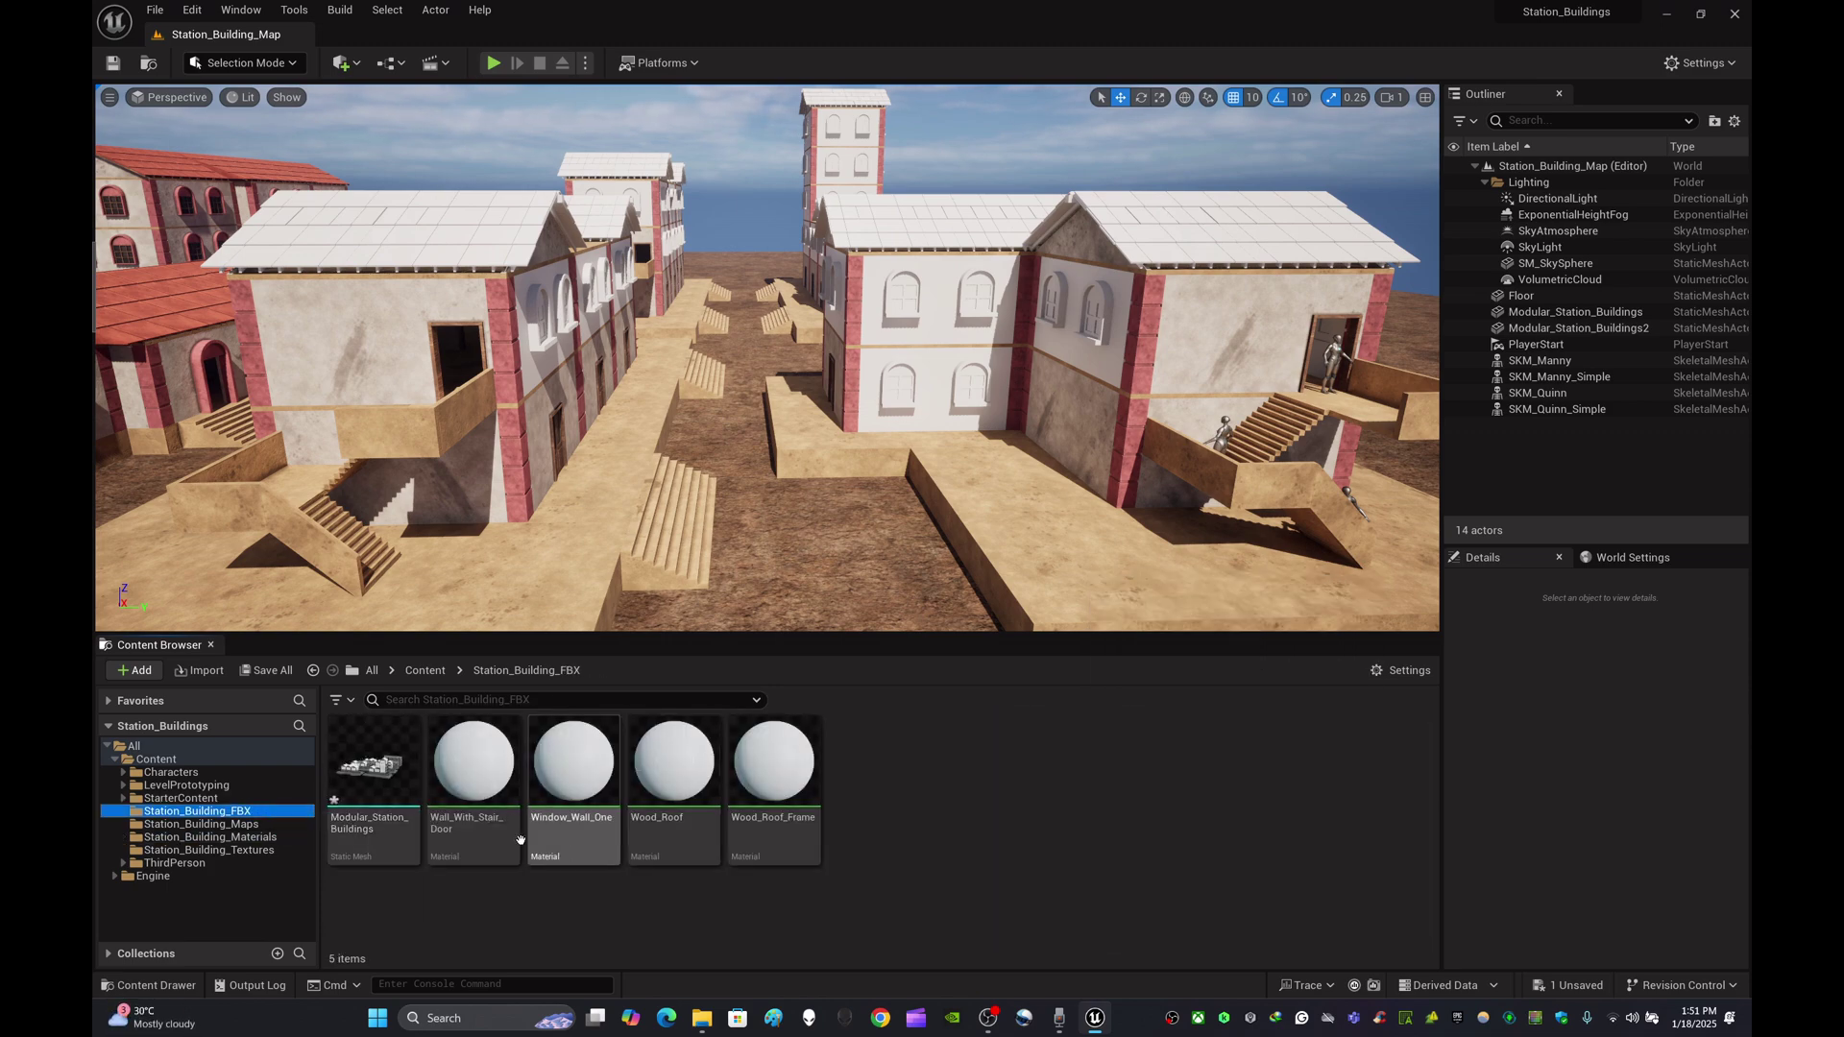
left_click(519, 840)
key("Delete")
left_click(956, 768)
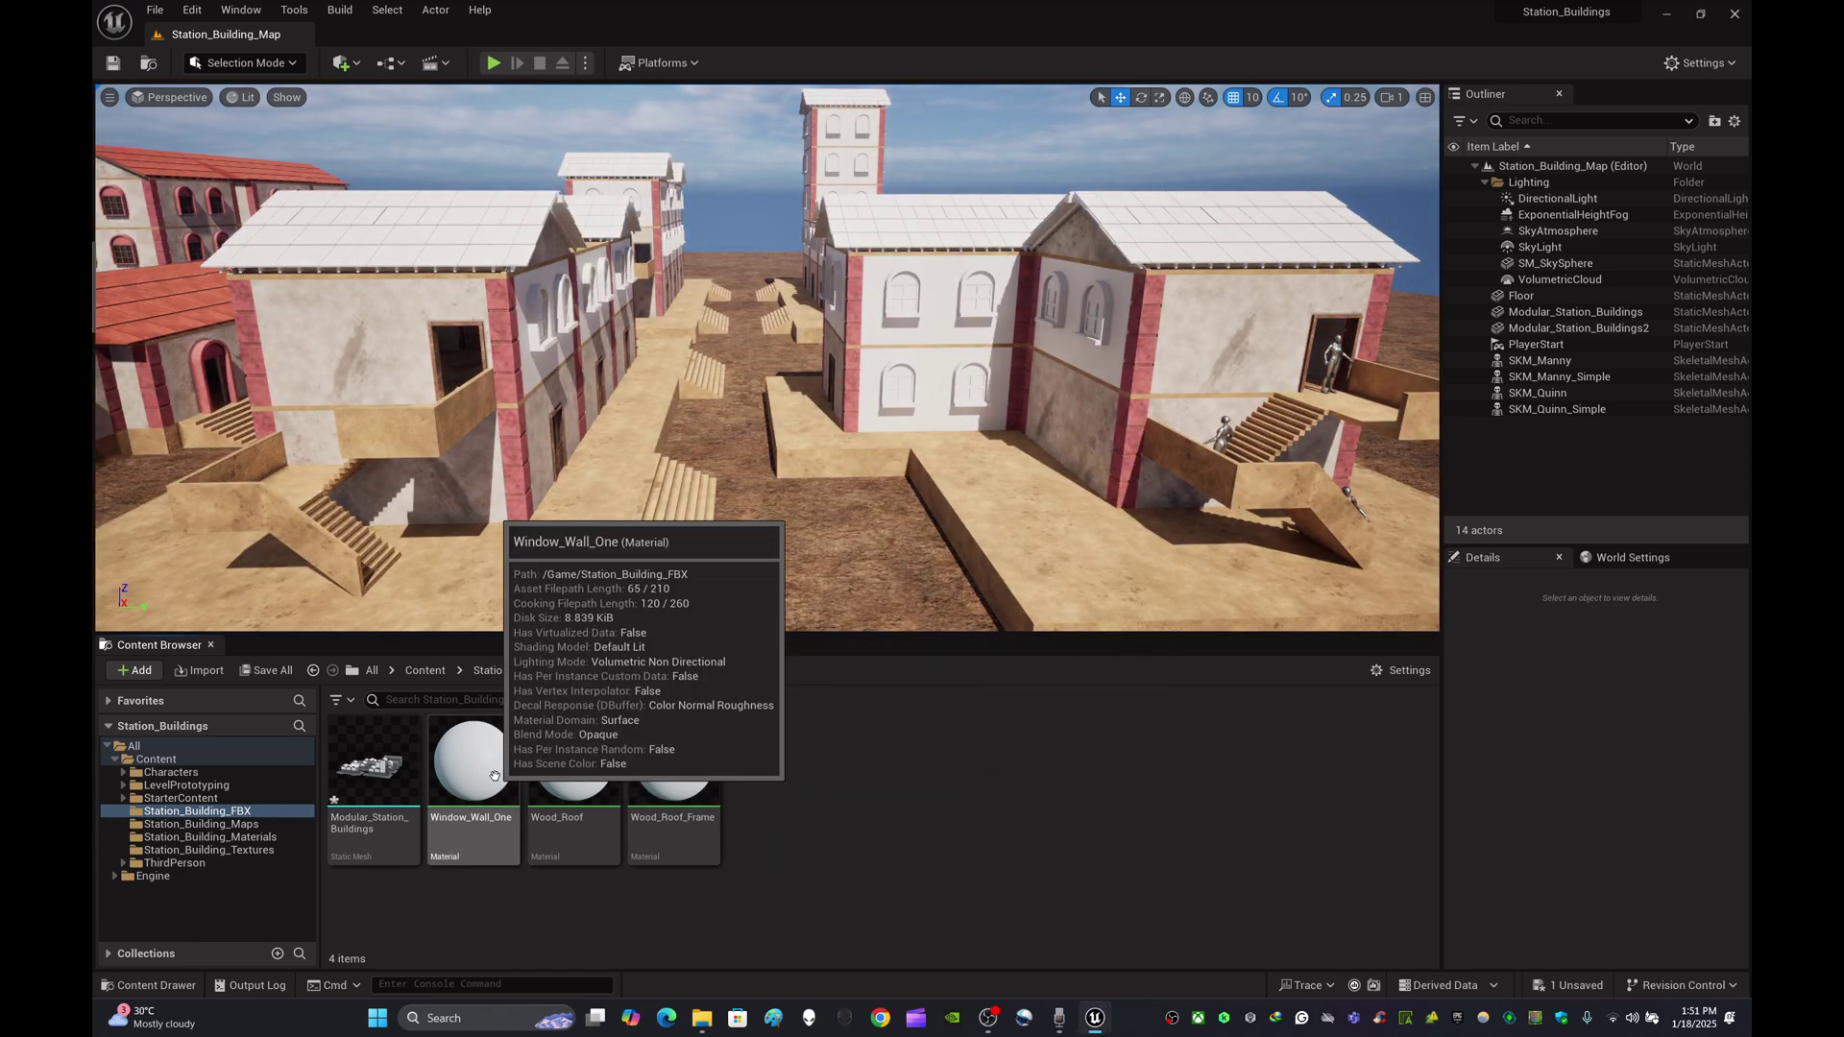
- Copy the Window_Wall_One material from Station_Building_FBX into Station_Building_Materials and enlarge the asset browser area
left_click(494, 776)
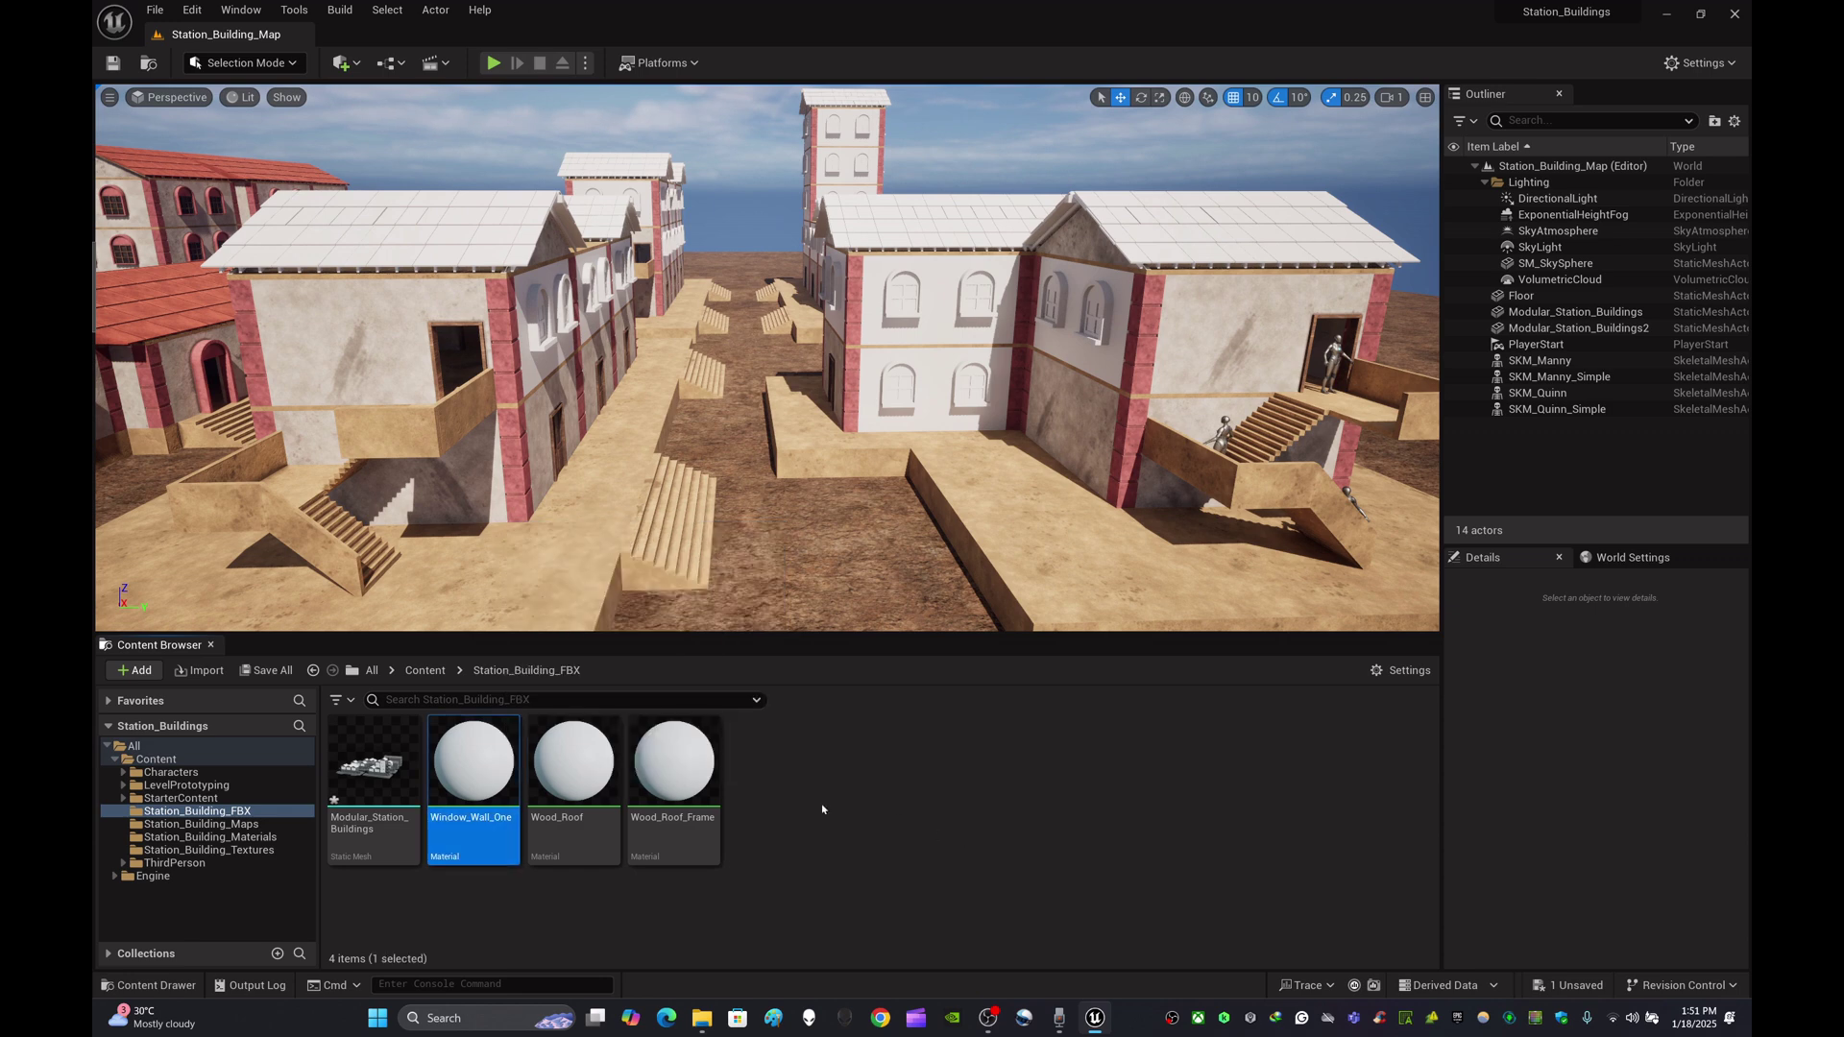
mouse_move(346, 834)
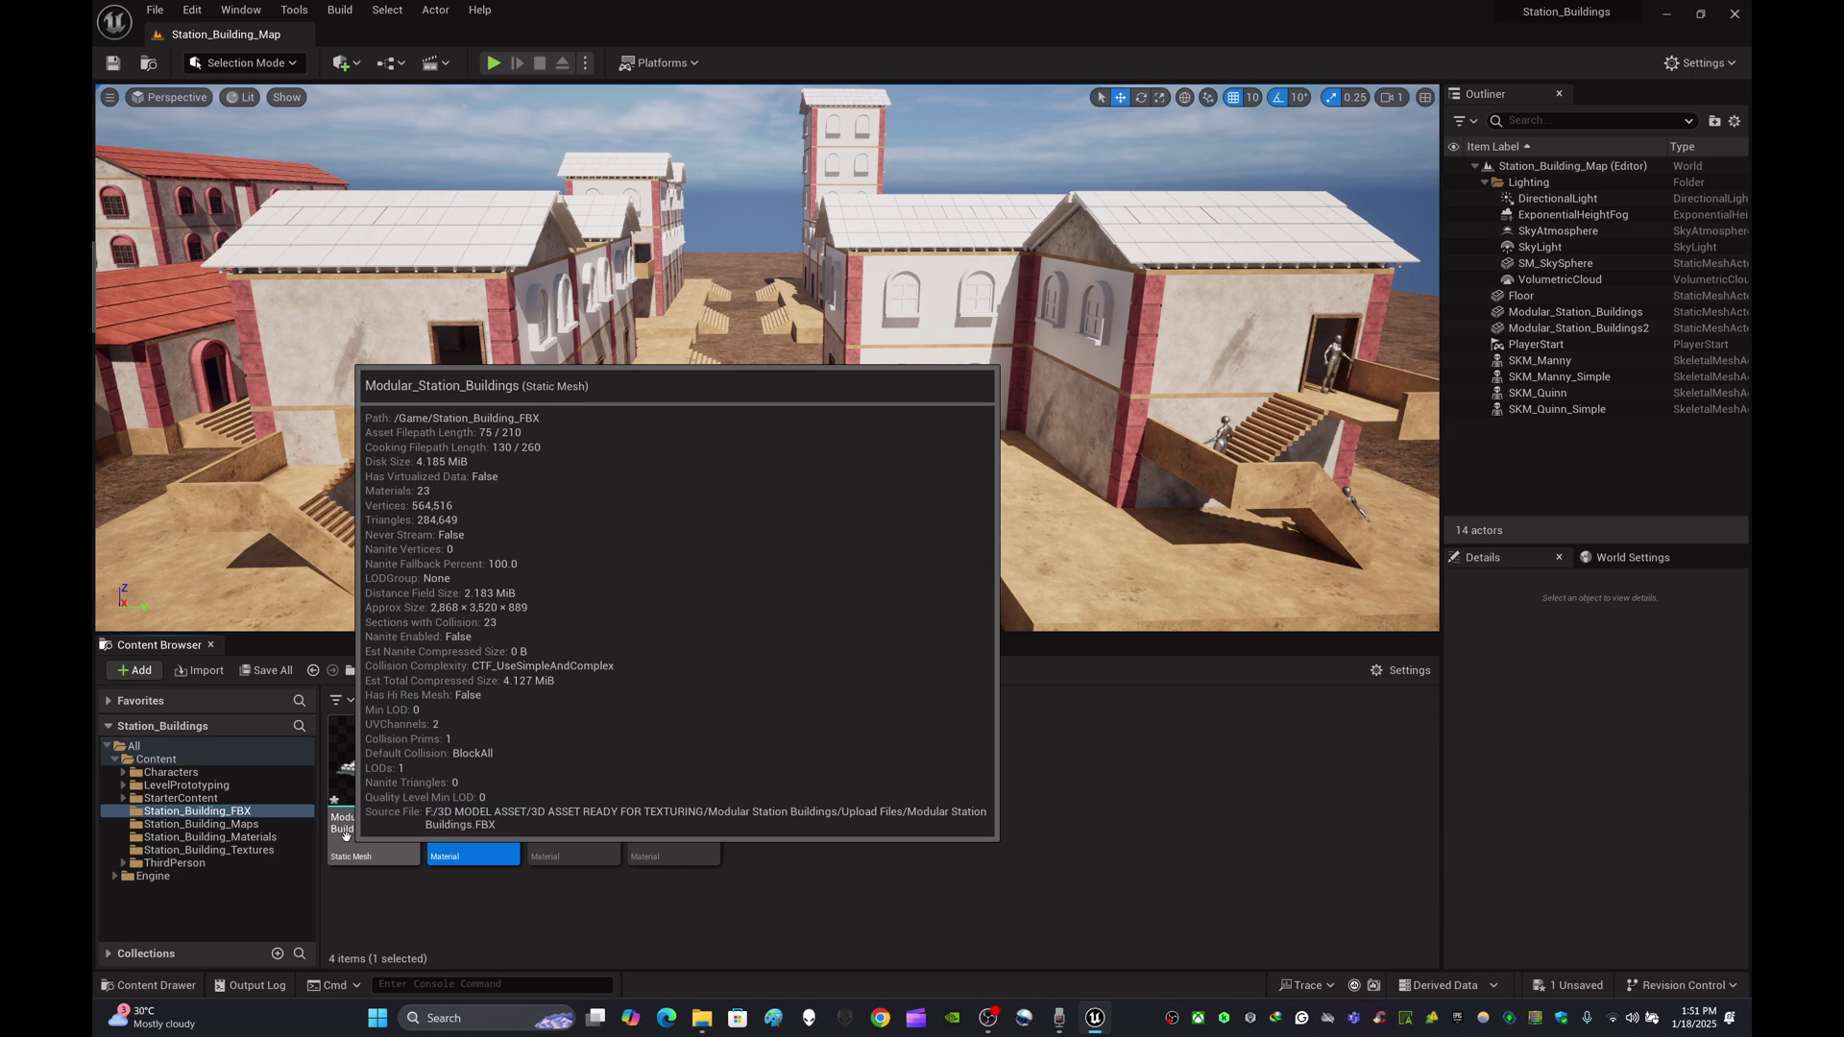
left_click(265, 837)
mouse_move(1121, 815)
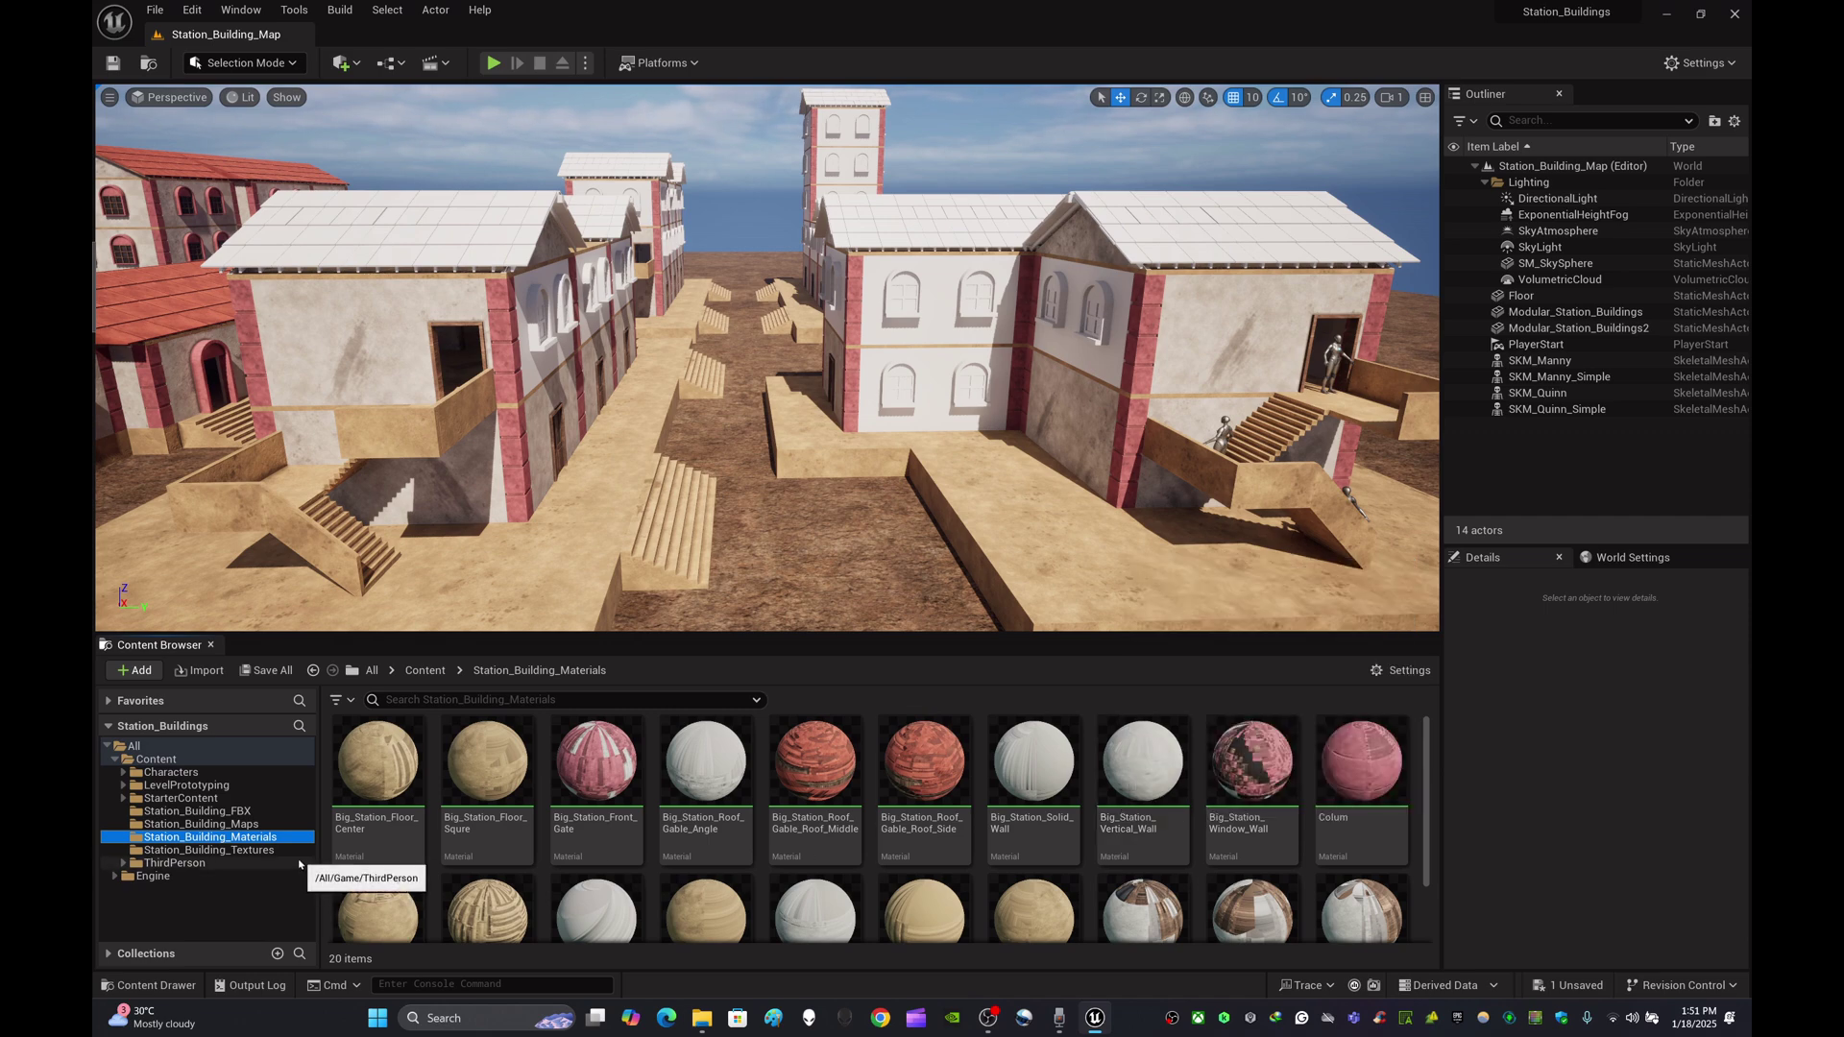
left_click(255, 811)
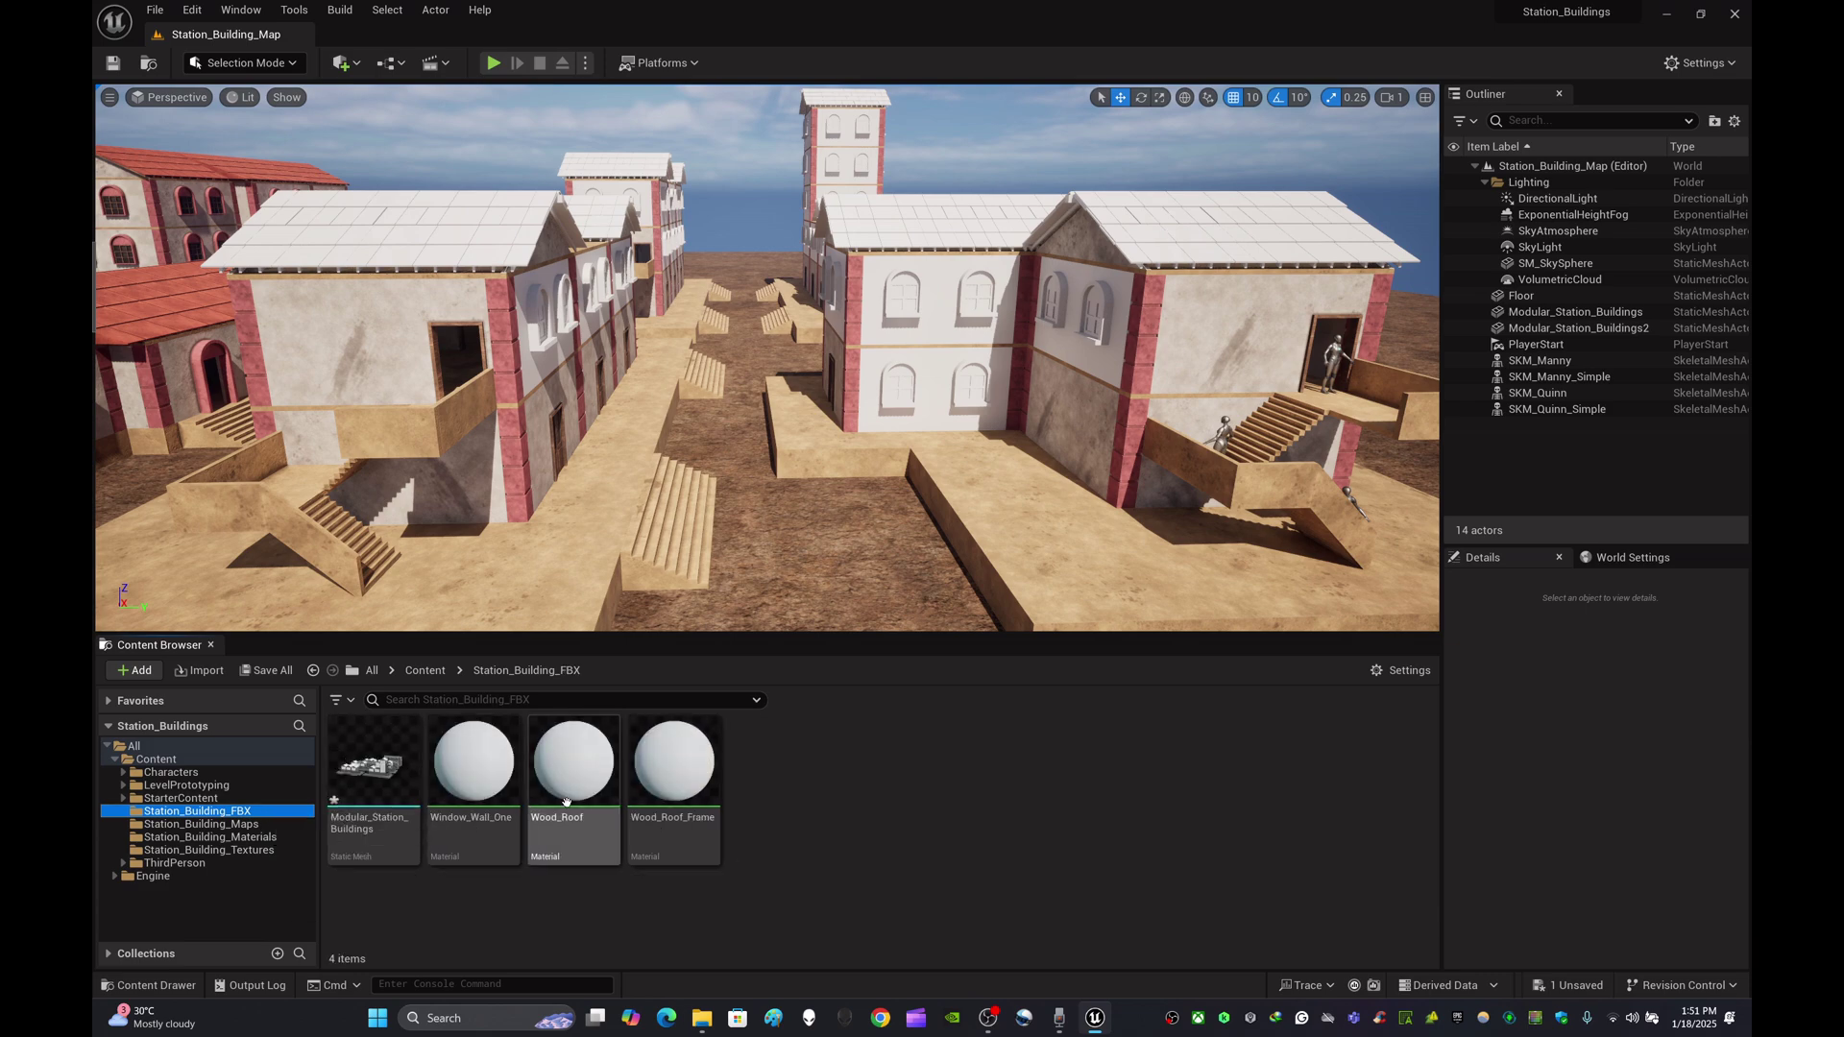
left_click(502, 773)
left_click(254, 837)
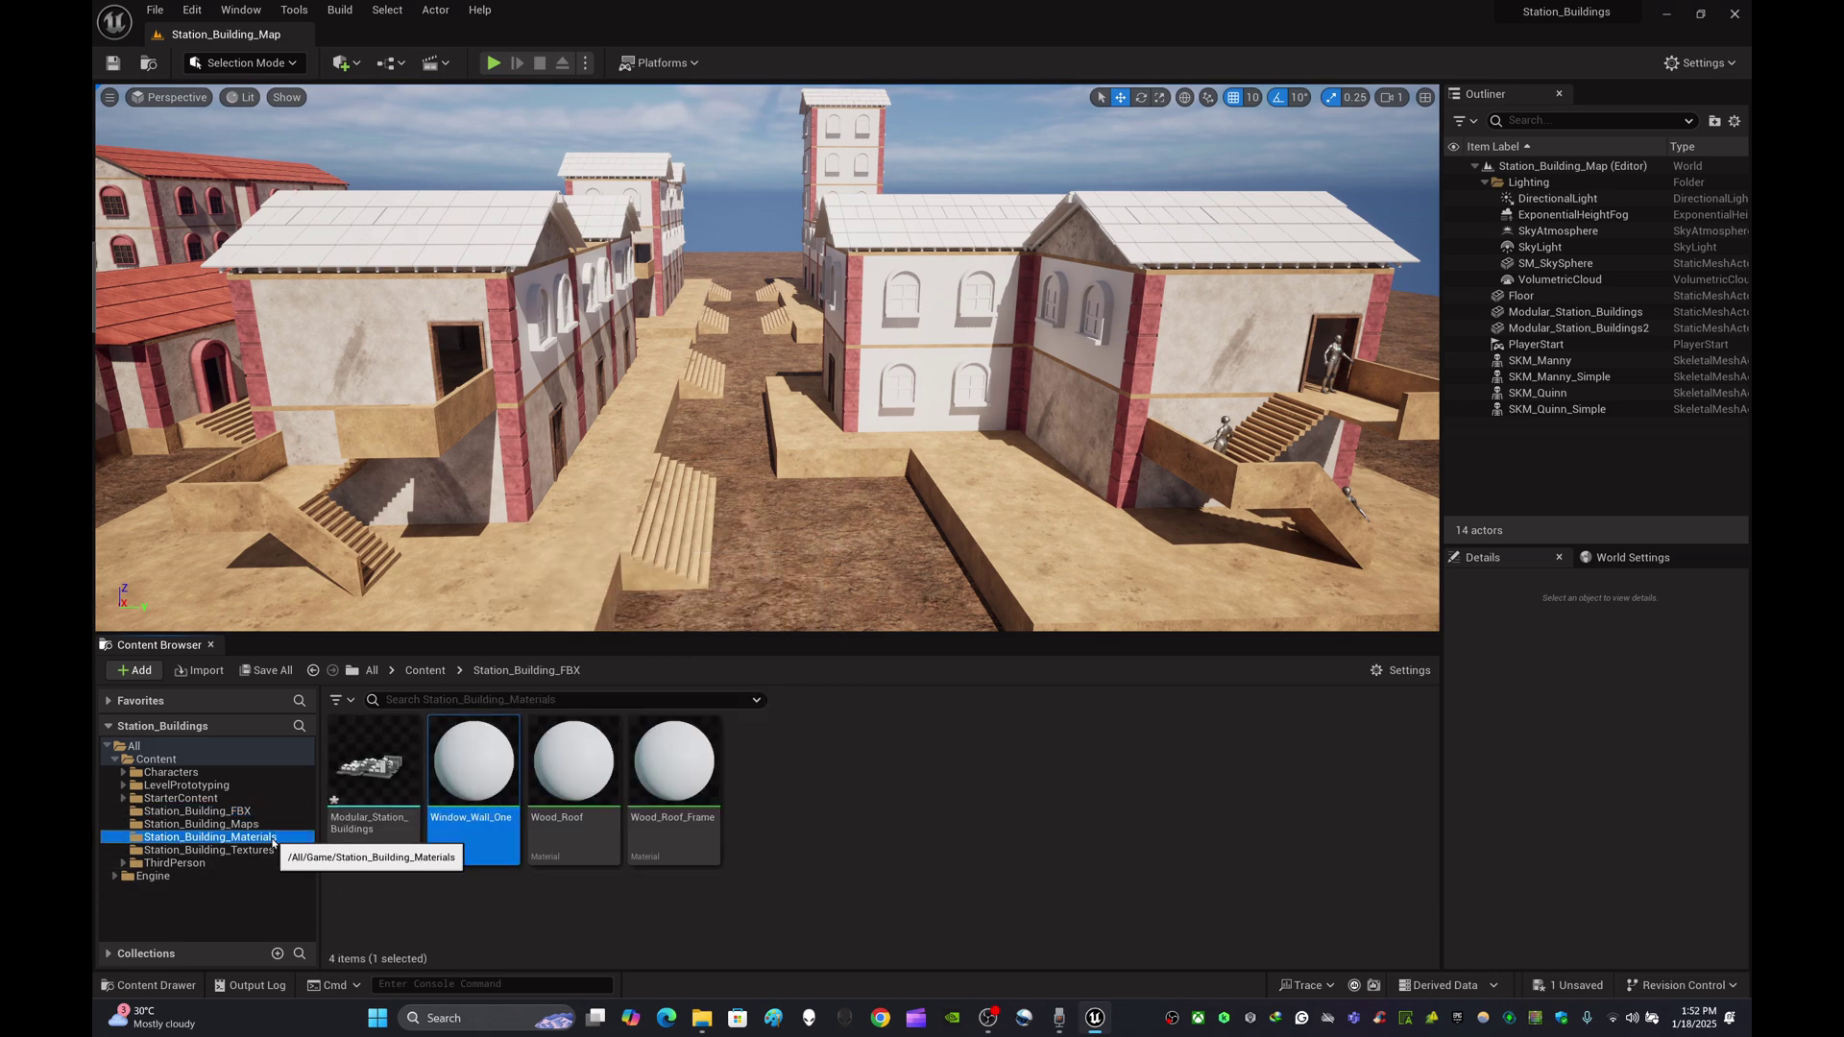
scroll(913, 762, "down", 2)
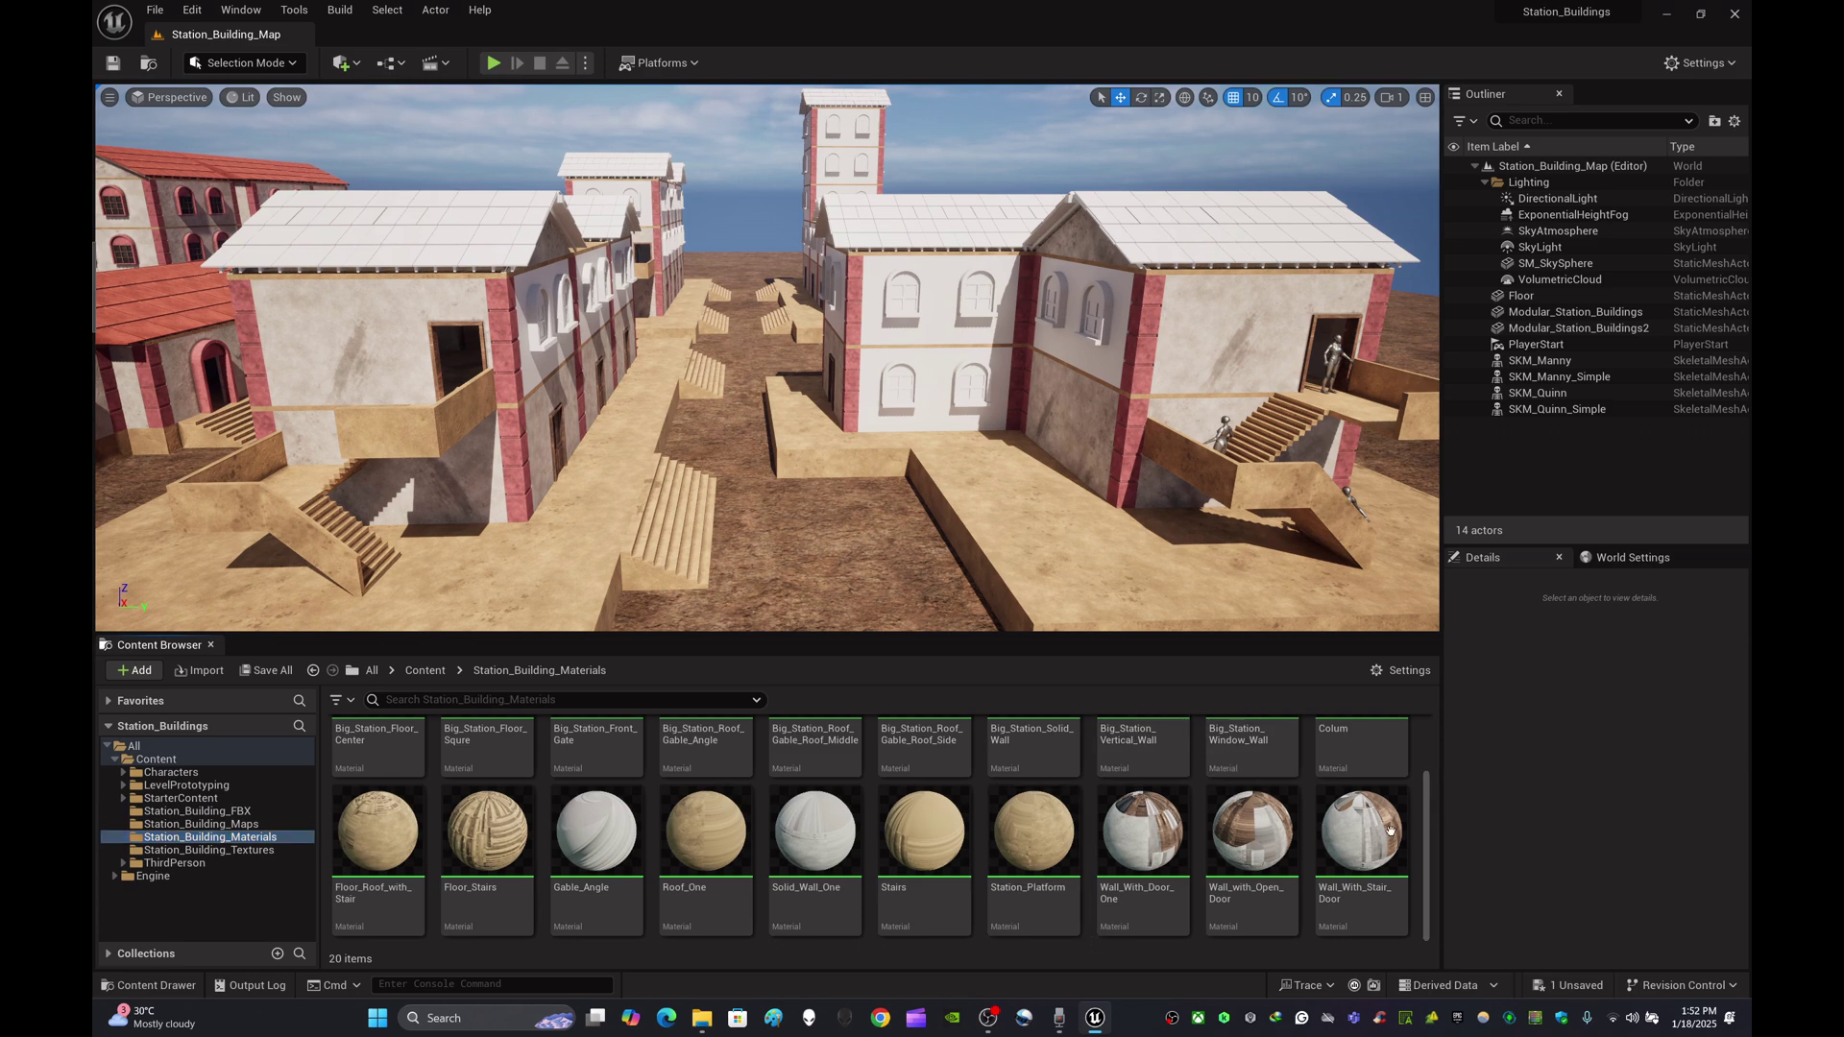
left_click_drag(1217, 640, 1239, 541)
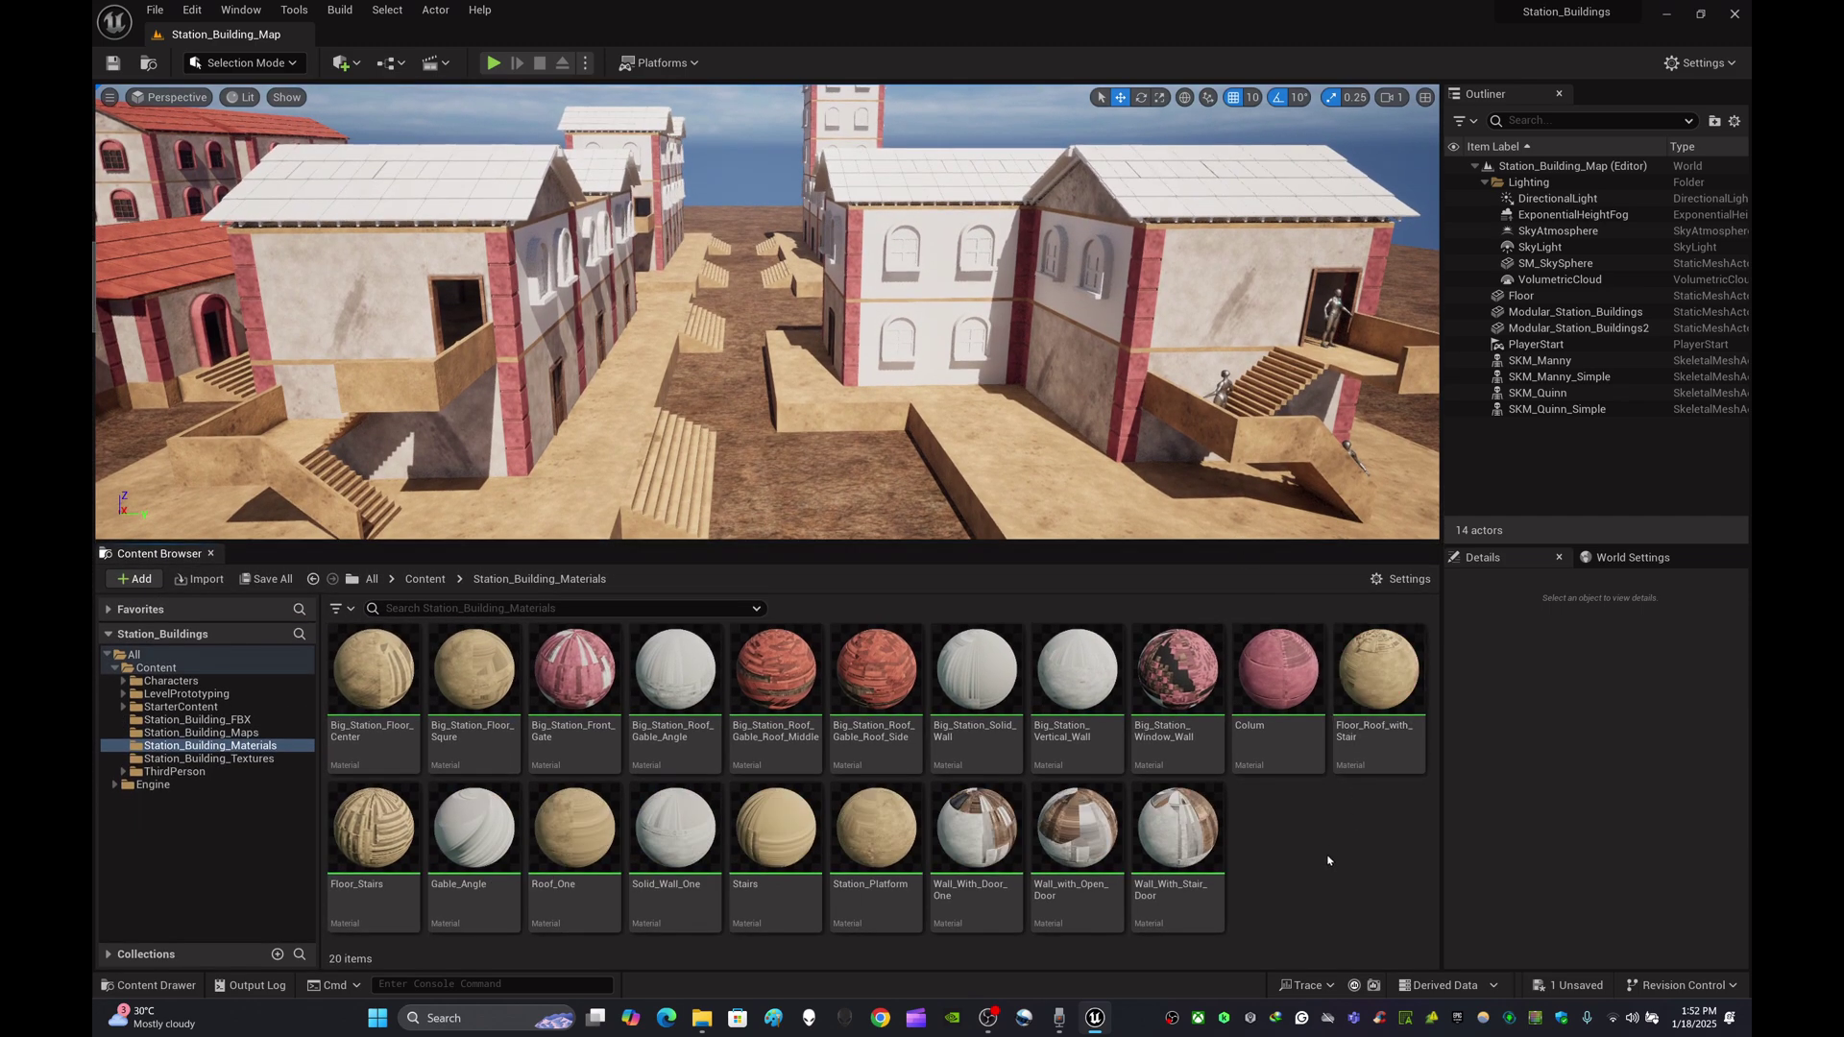
key("ctrl+v")
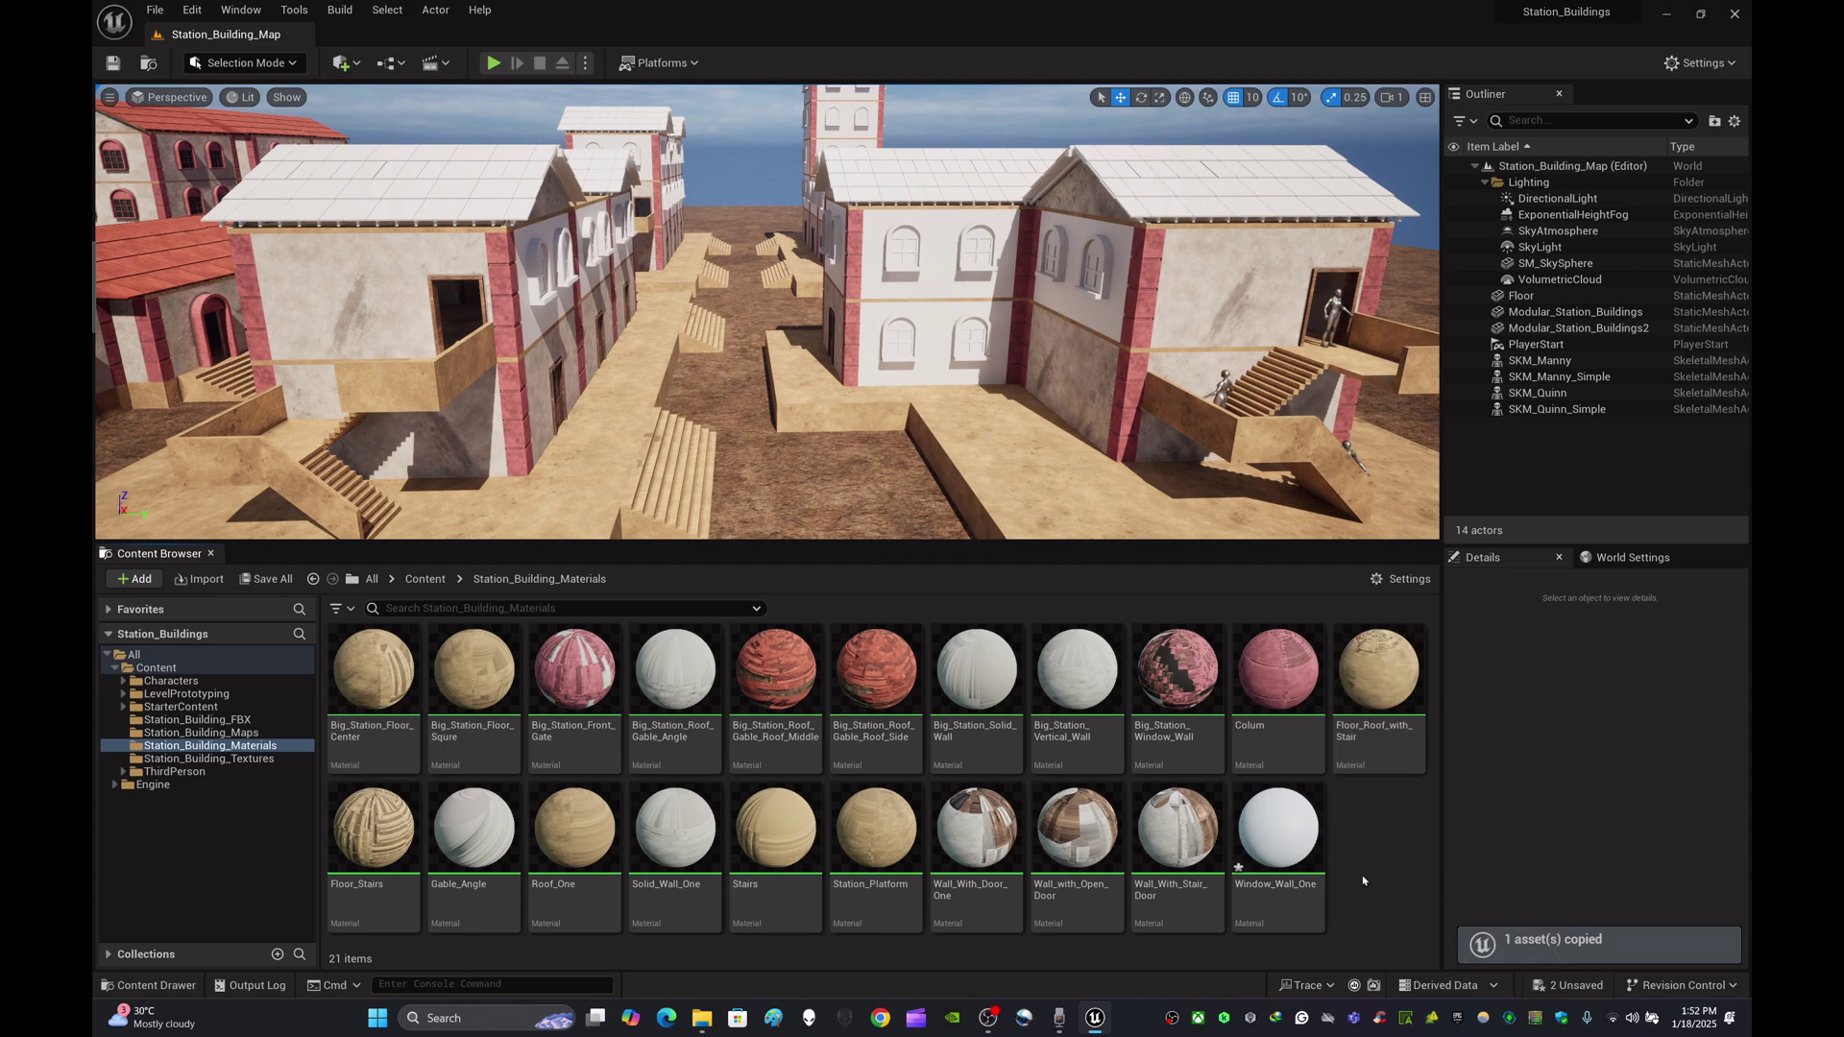
- Copy the new material's name and filter the Station_Building_Textures folder by Window_Wall_One
left_click(1304, 840)
right_click(1303, 839)
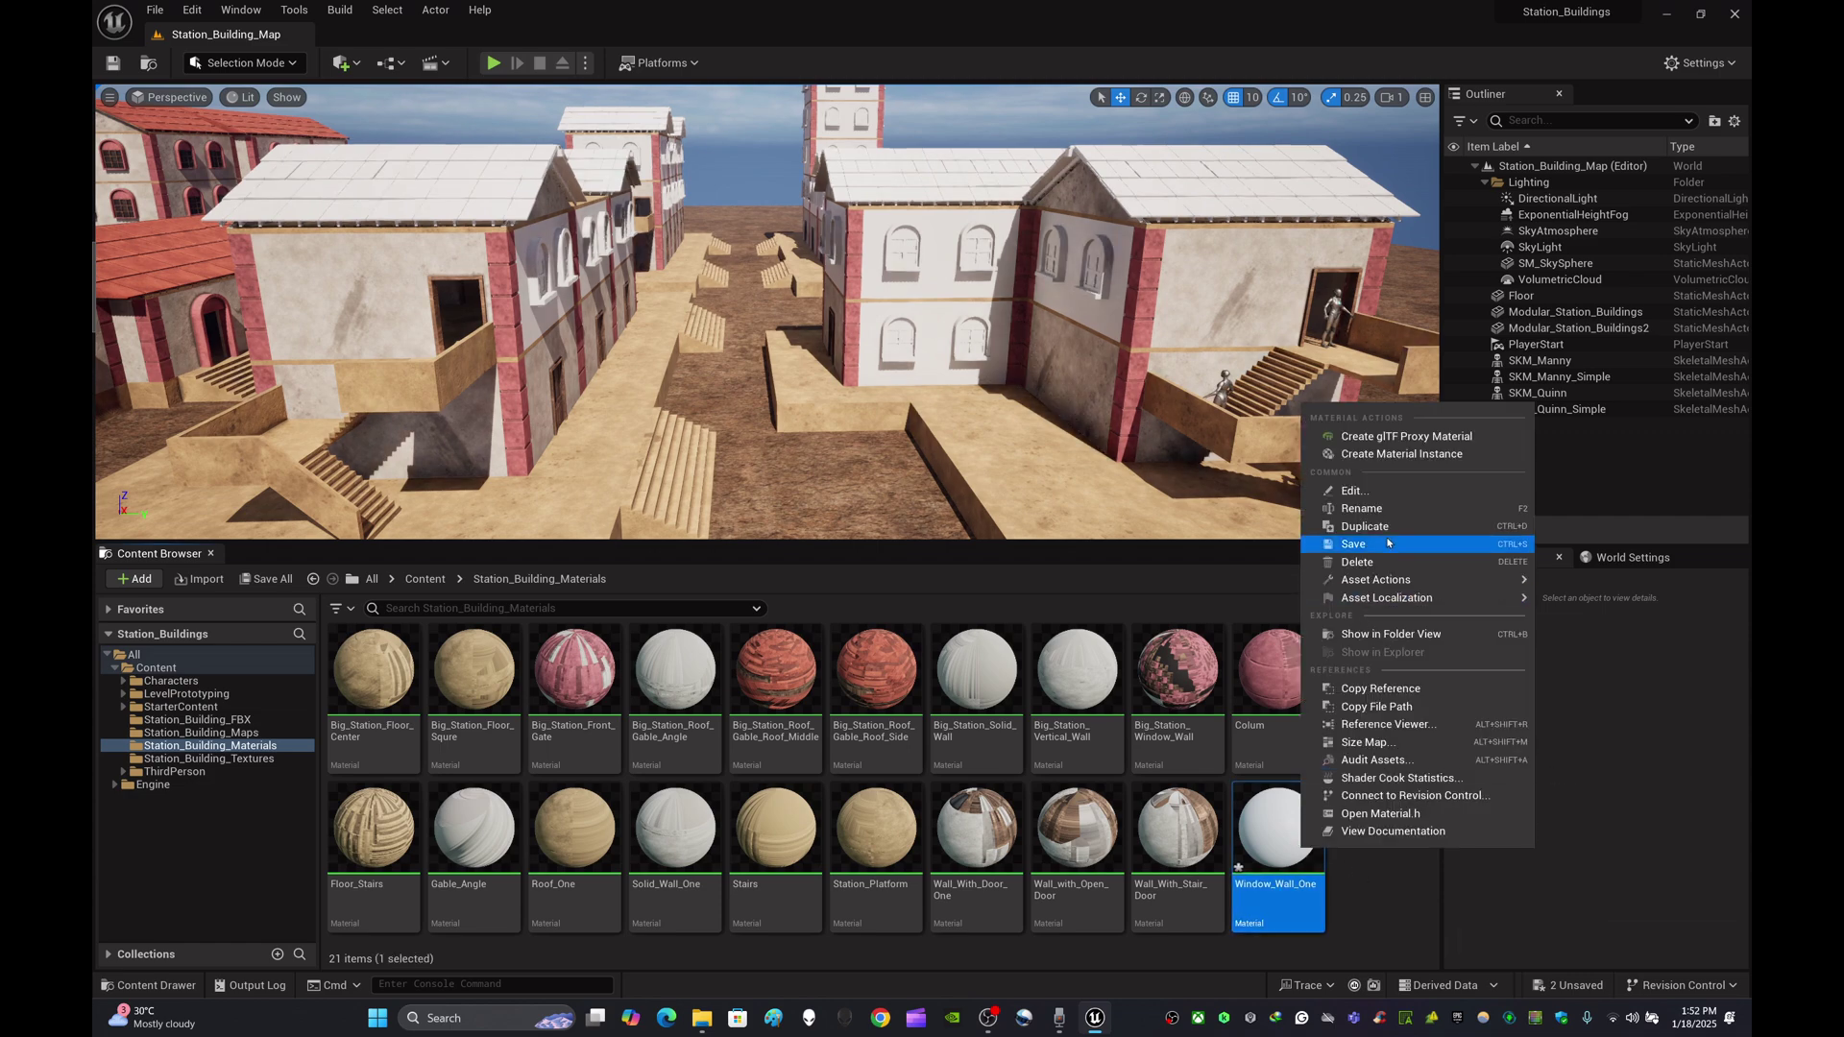
left_click(1397, 509)
left_click(1367, 867)
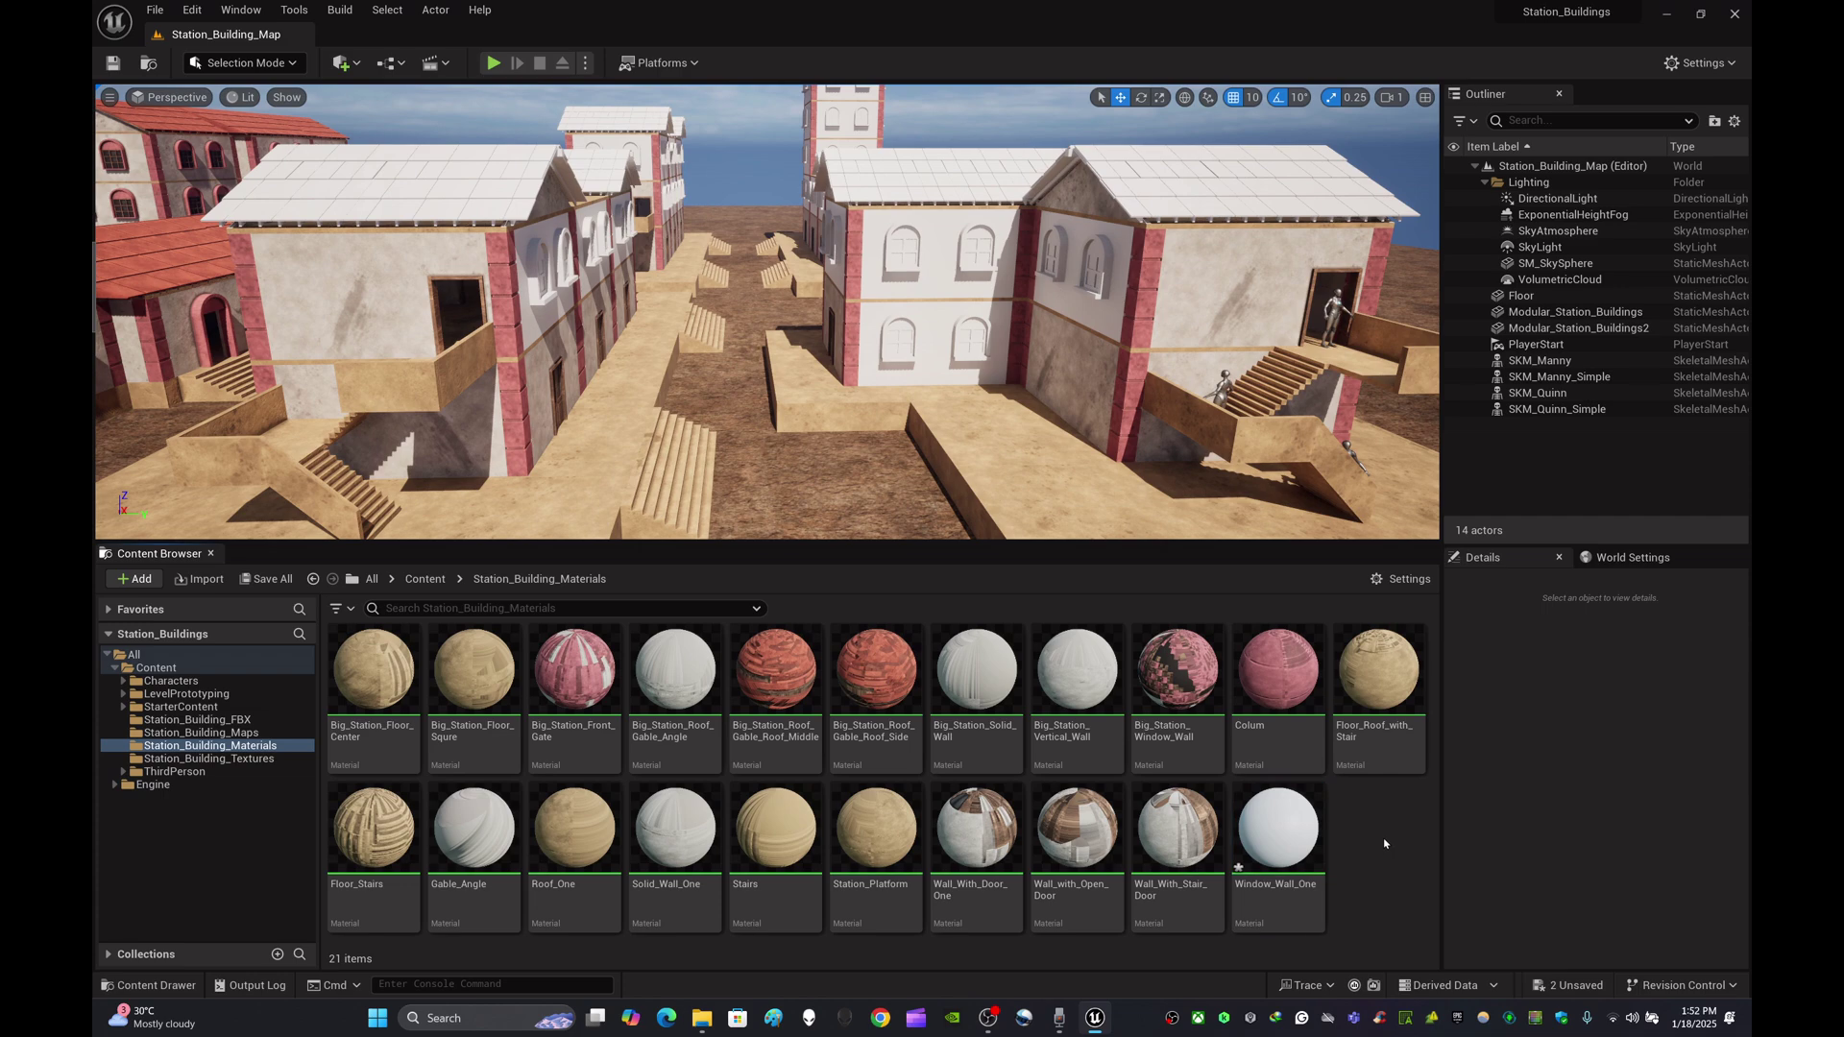
left_click(261, 761)
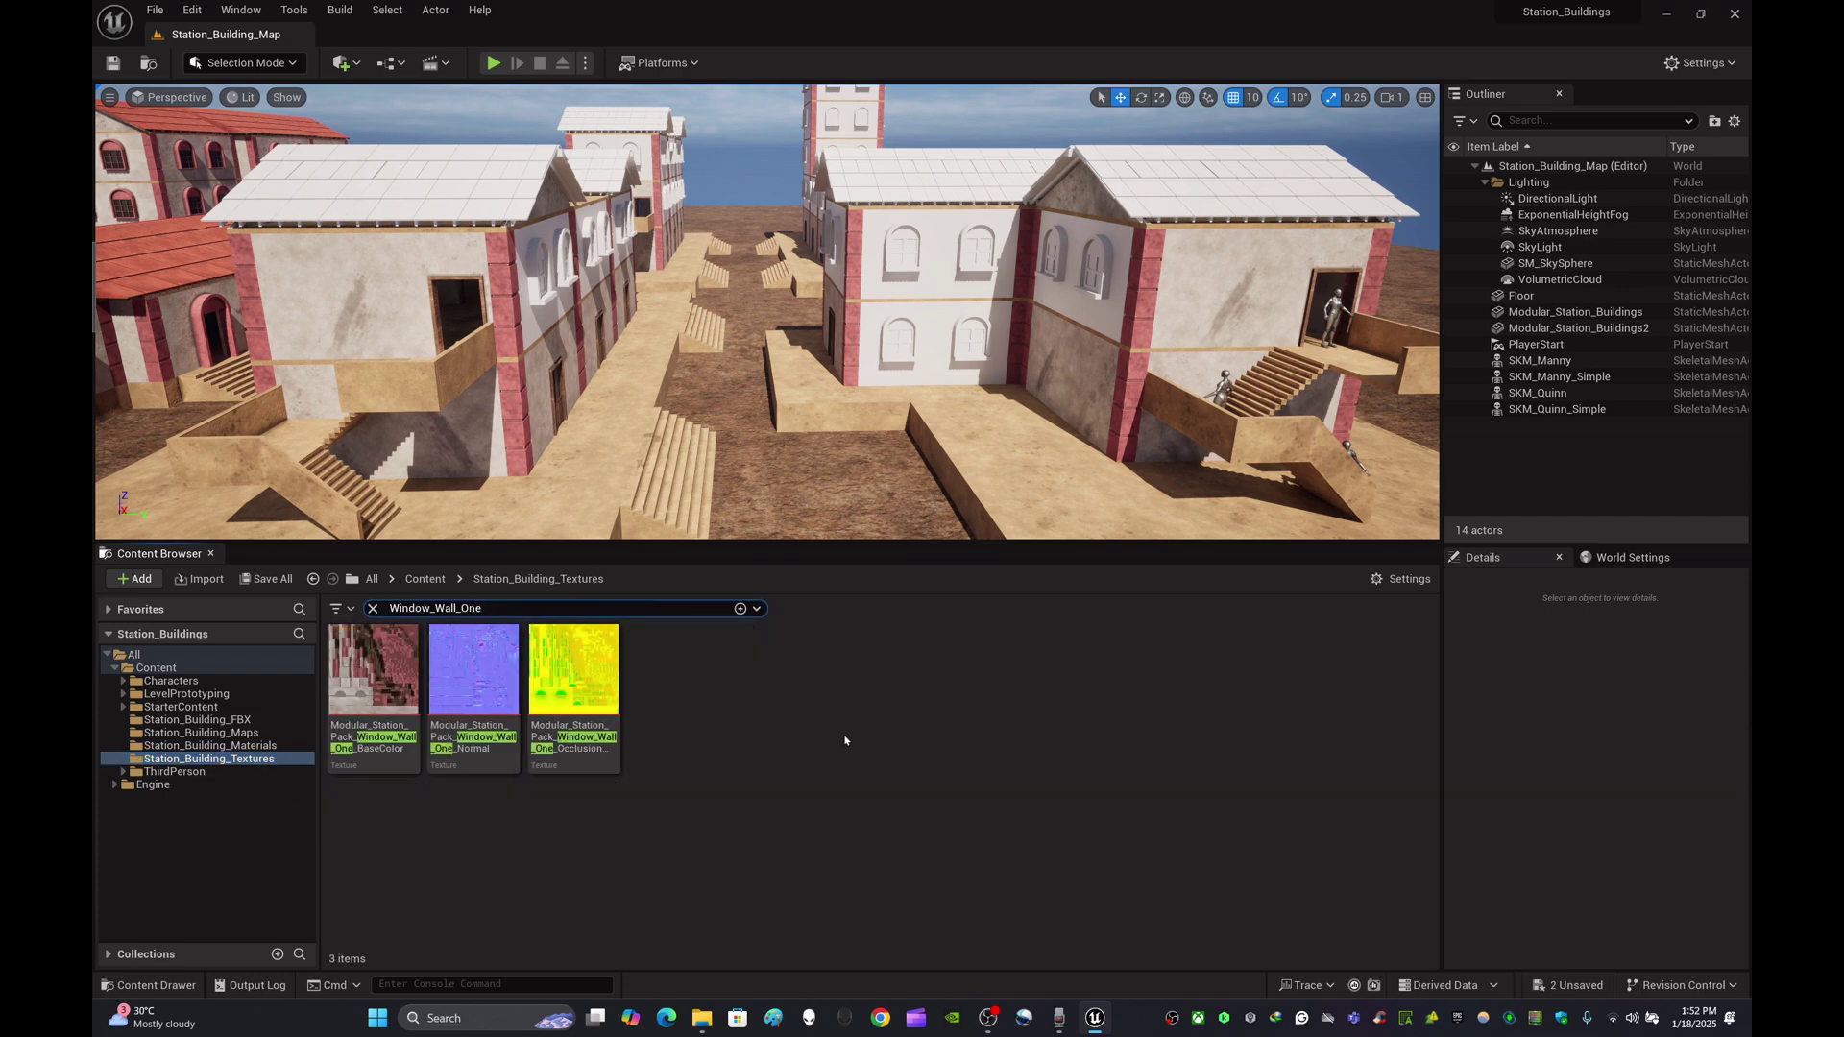
- Turn off sRGB for the Window_Wall_One occlusion-roughness-metallic texture and close its editor
double_click(580, 704)
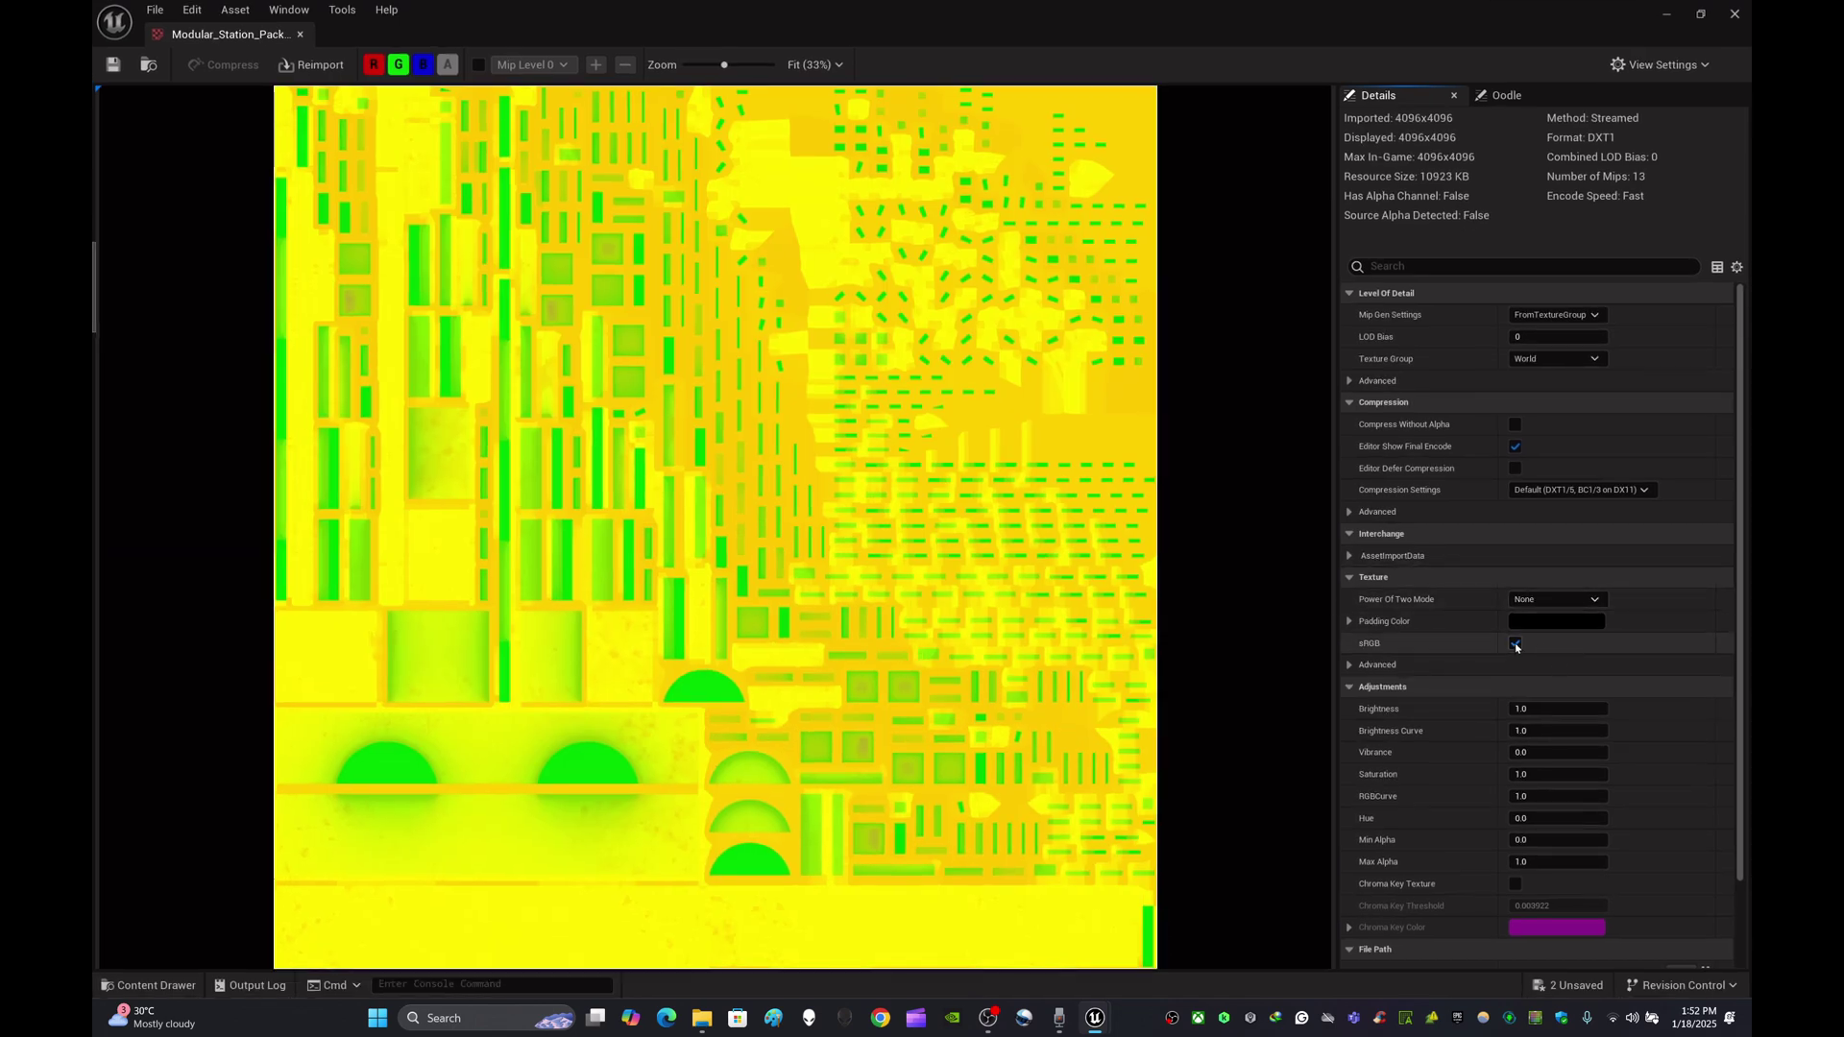
left_click(1514, 644)
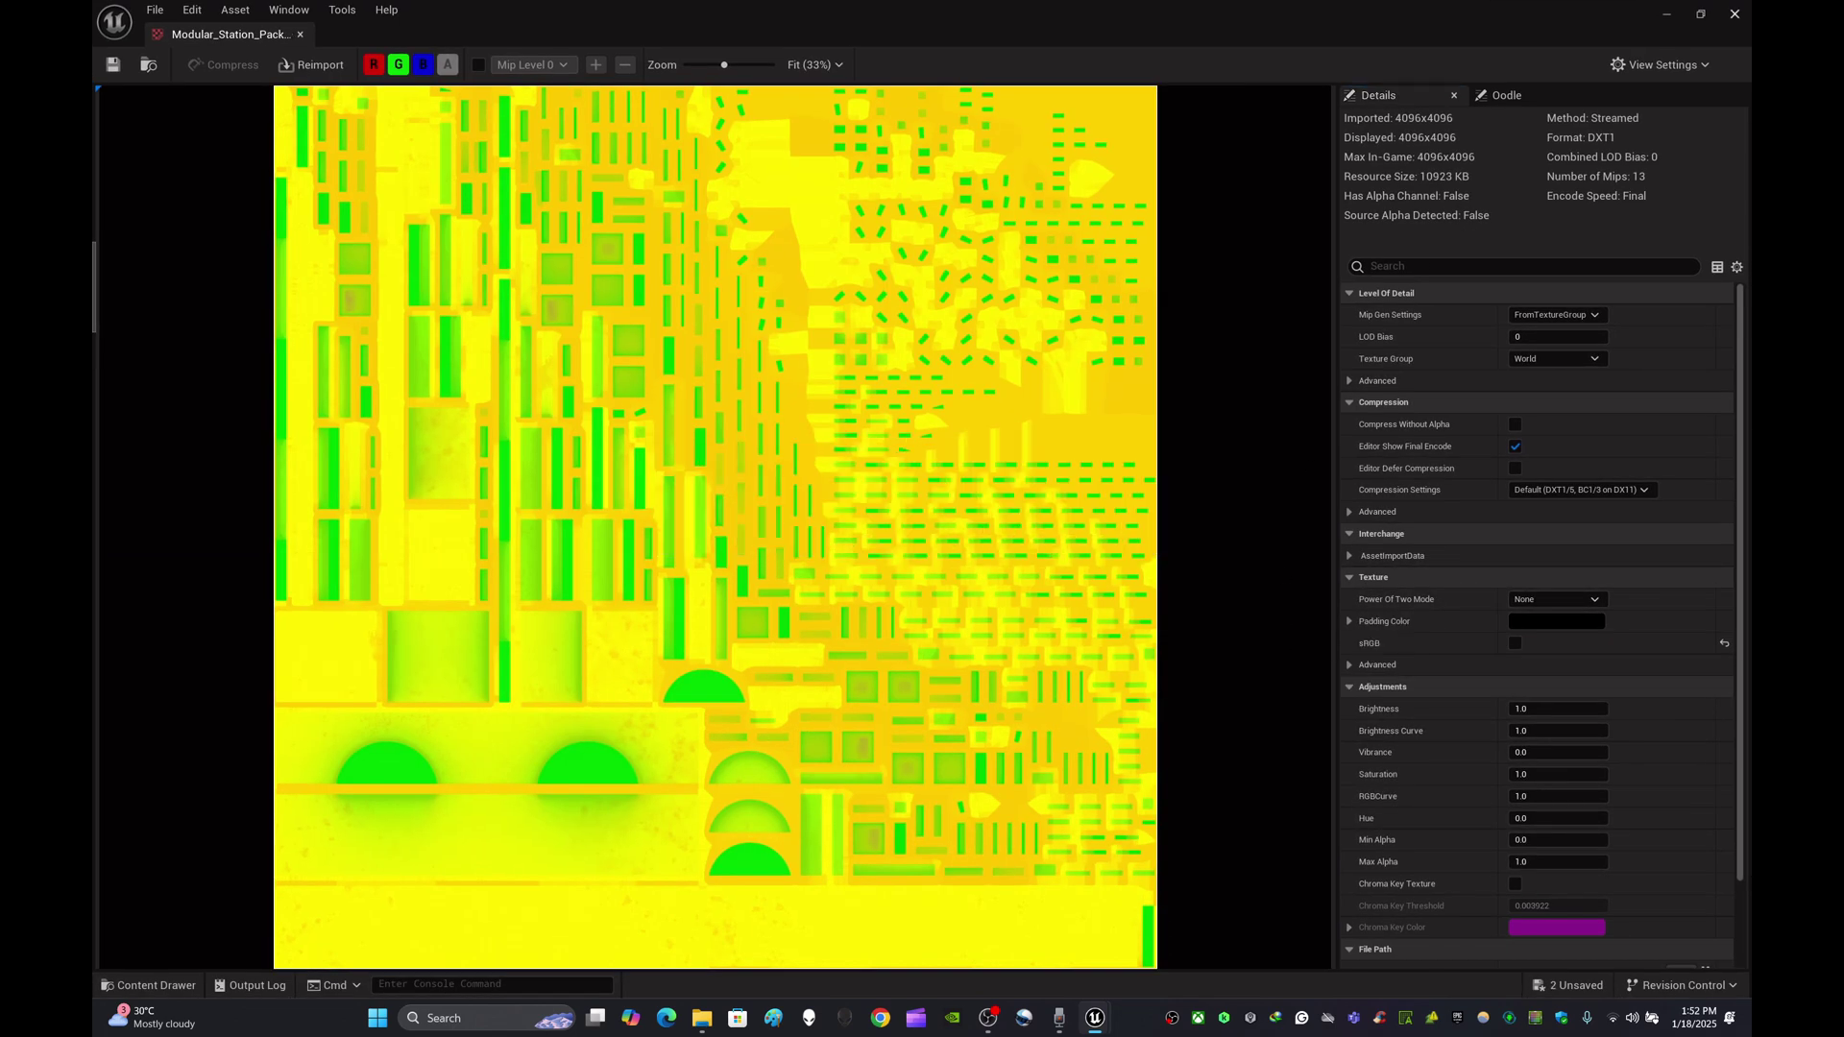
left_click(1735, 13)
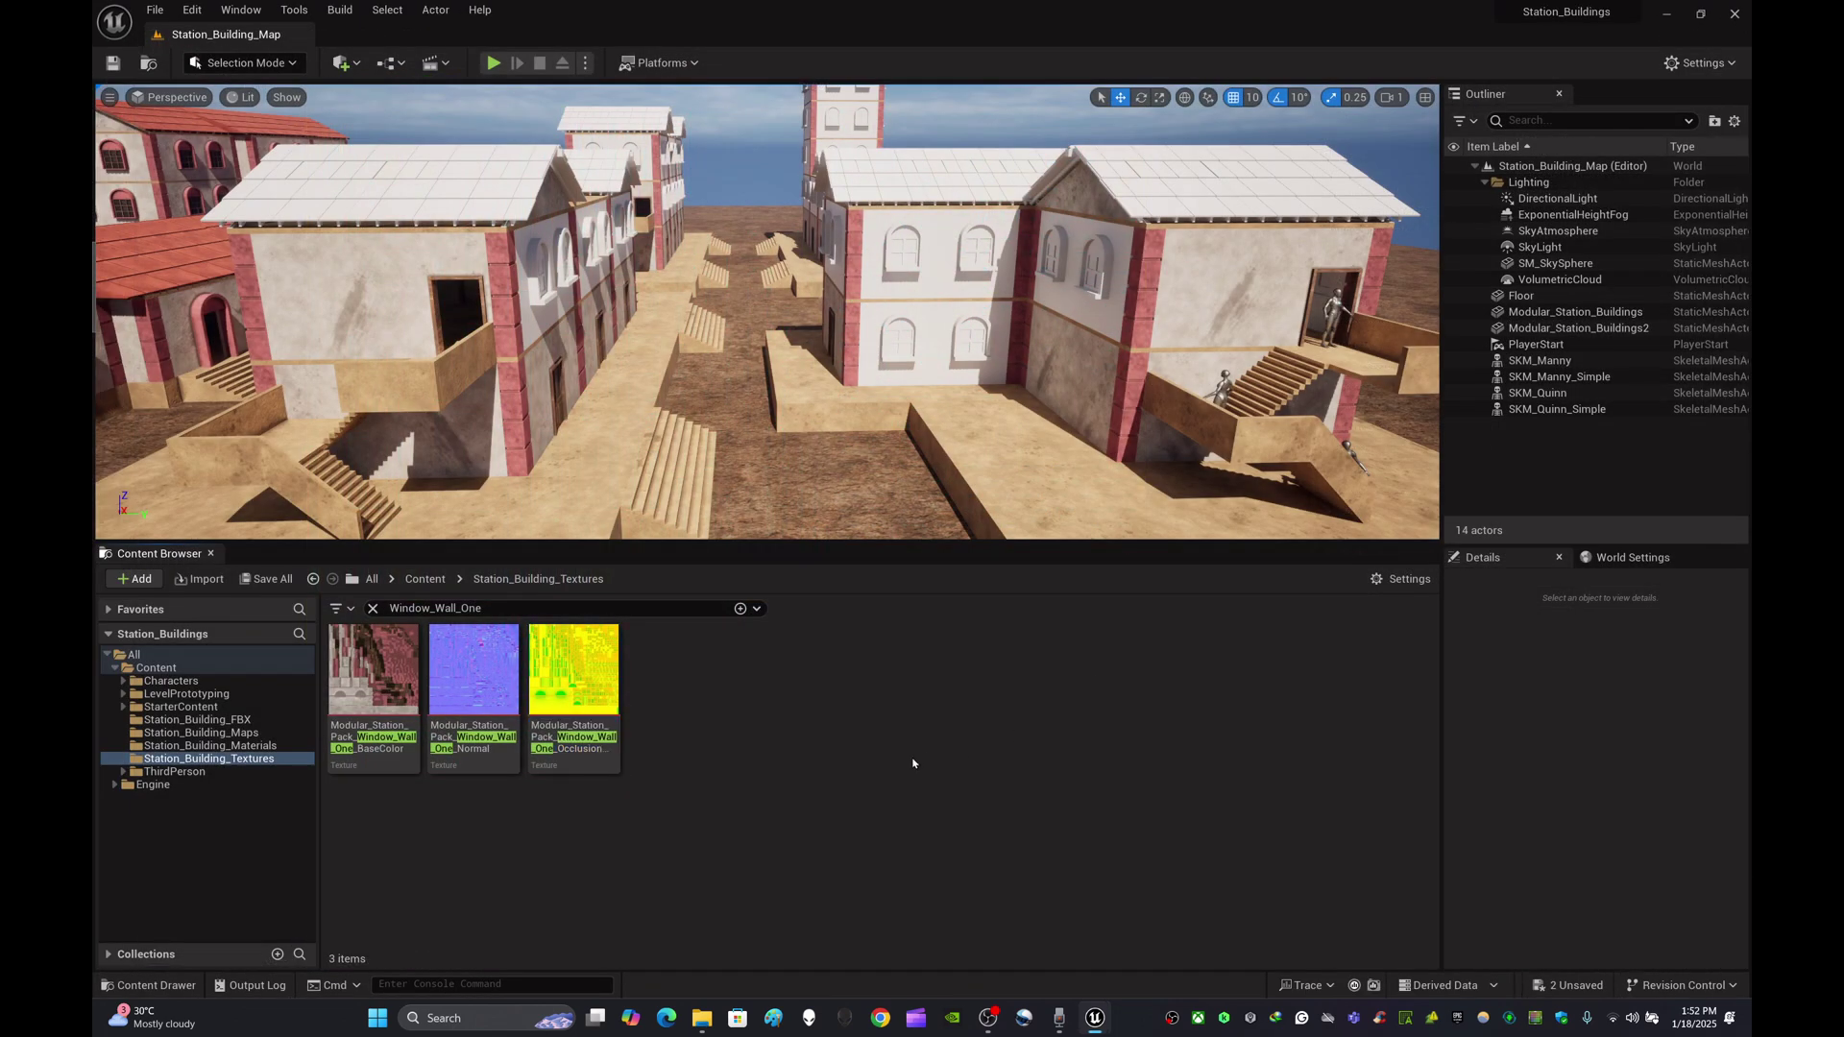
- Open the Window_Wall_One material from Station_Building_Materials and add its base color, normal and occlusion textures to the graph
left_click(240, 746)
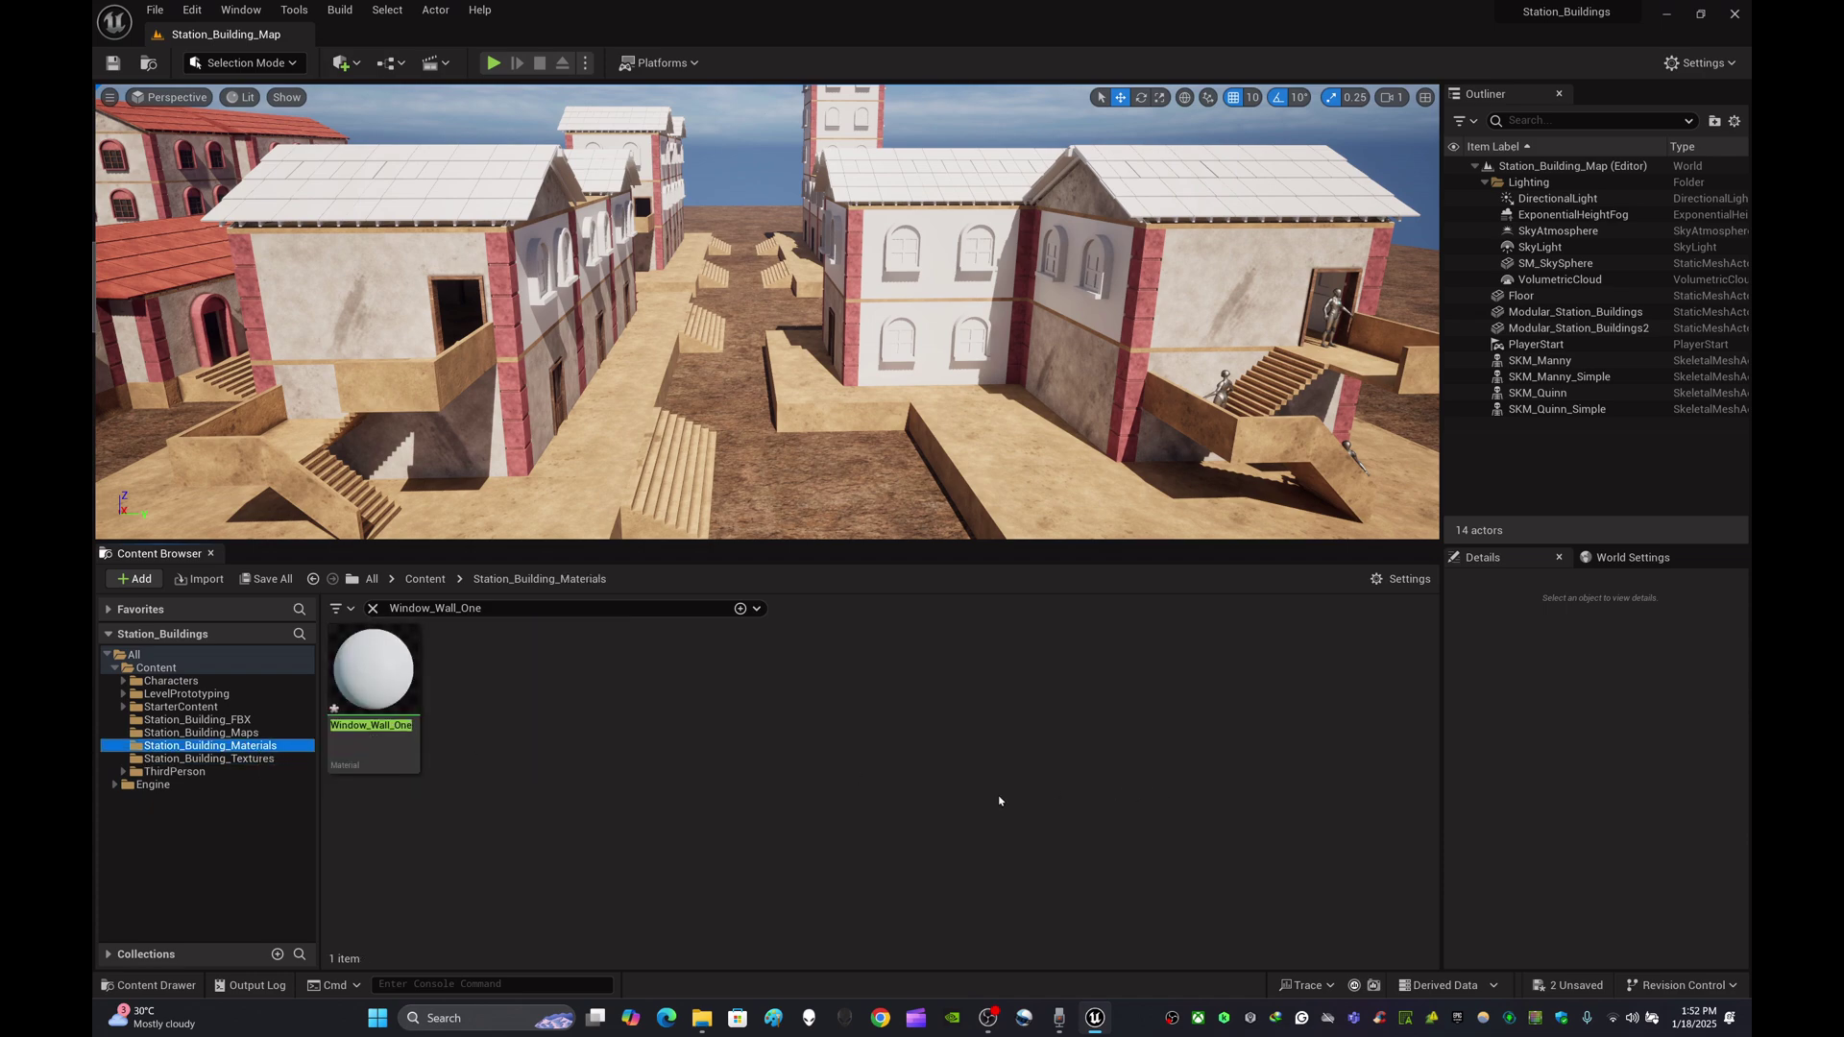
double_click(407, 692)
left_click(1701, 13)
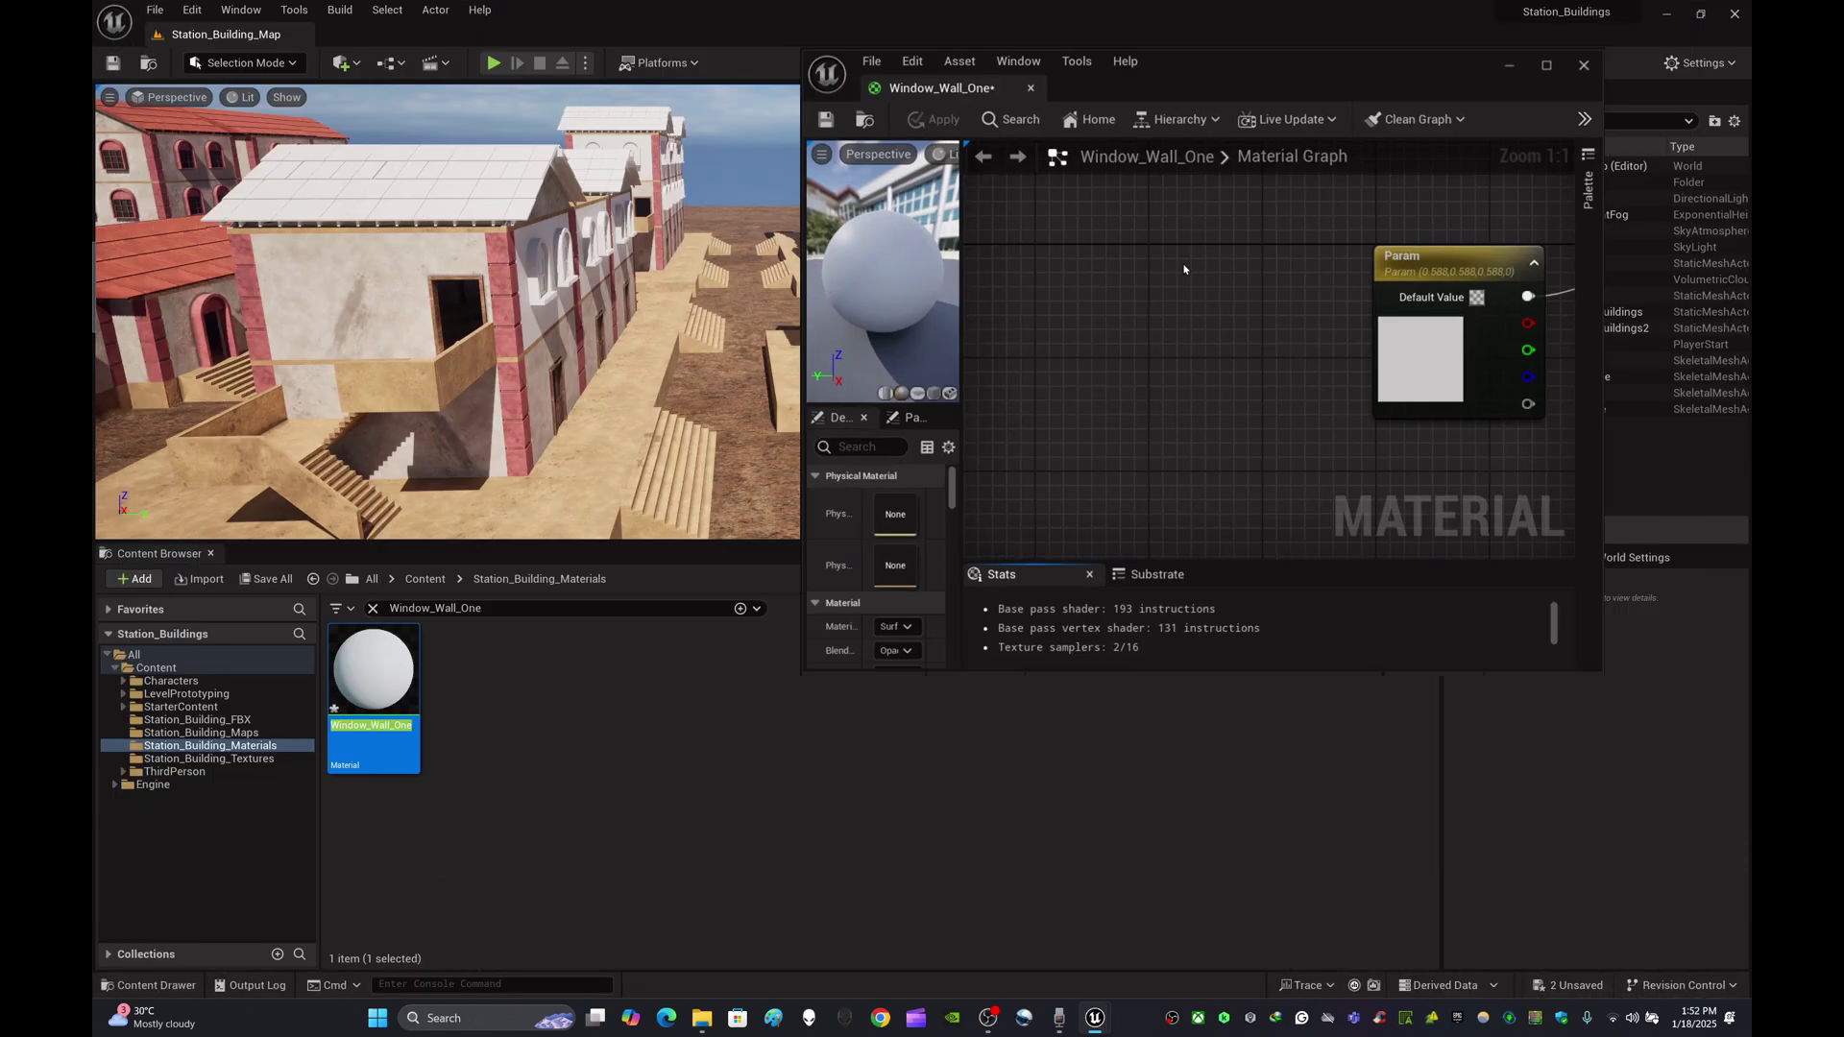
left_click(283, 759)
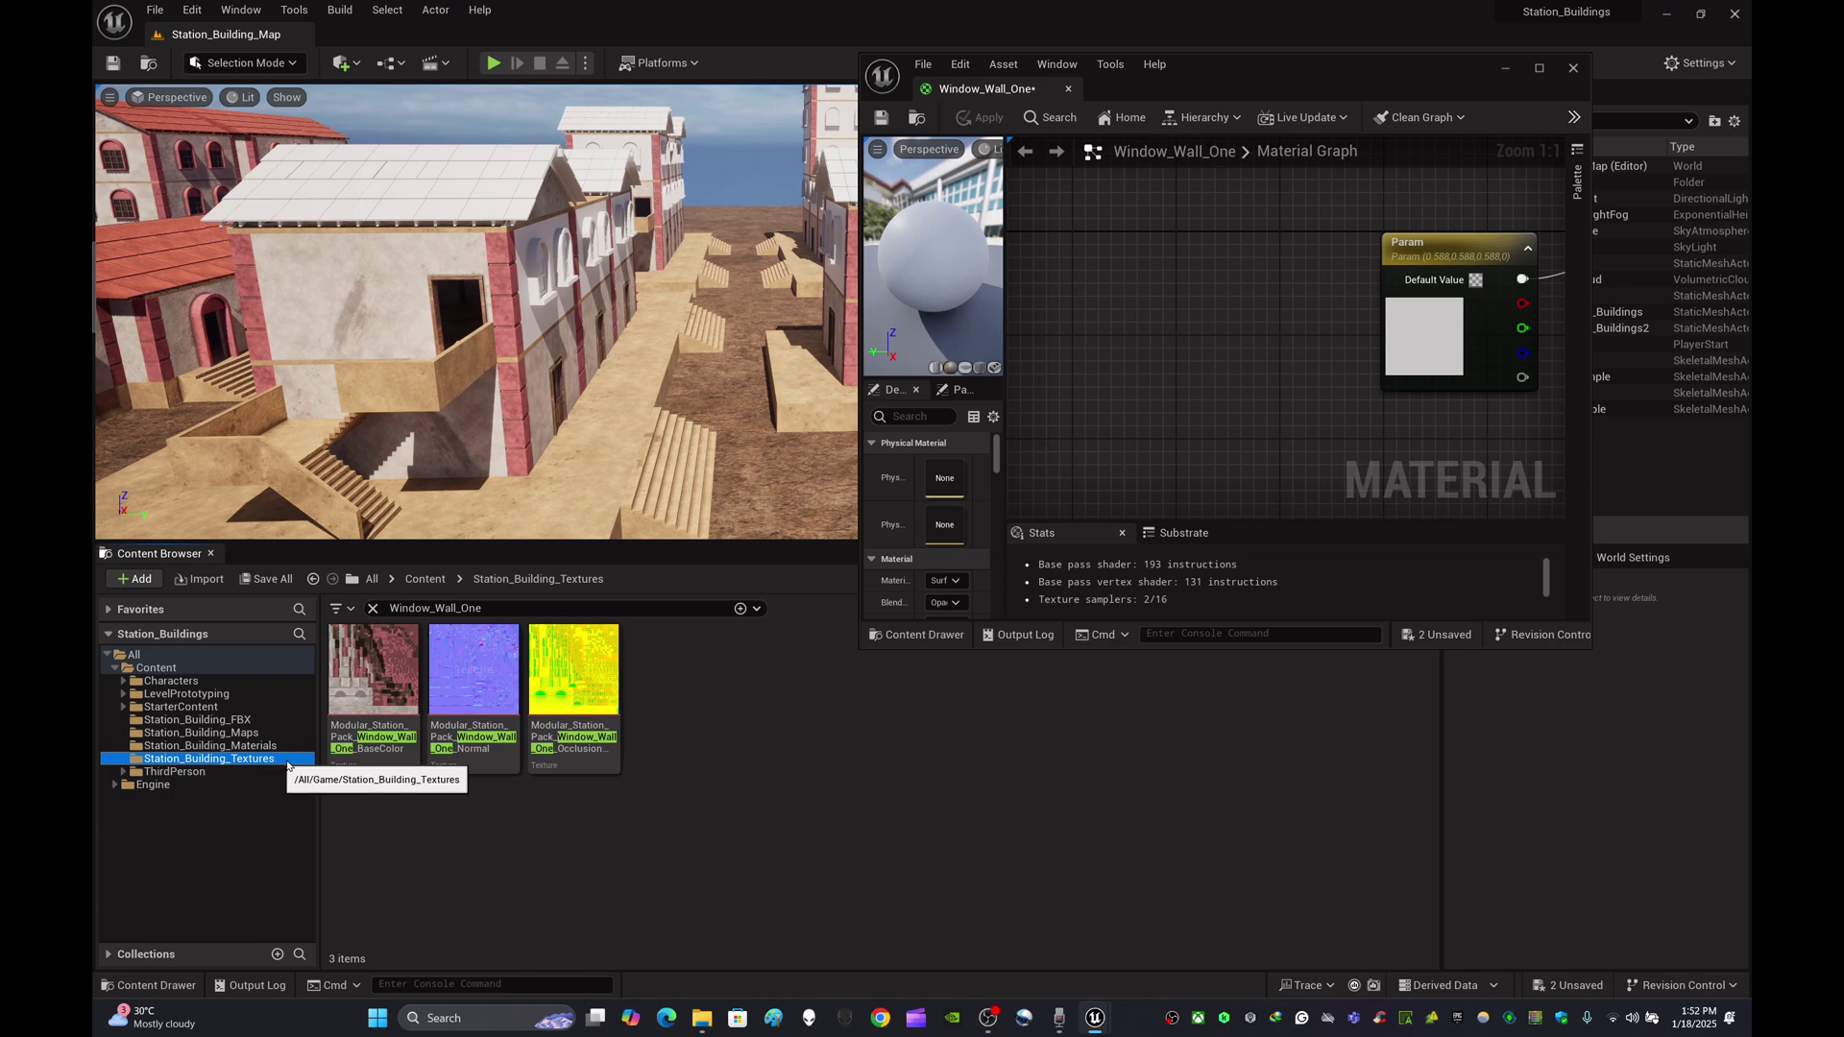
left_click(574, 692)
left_click(374, 691, "shift")
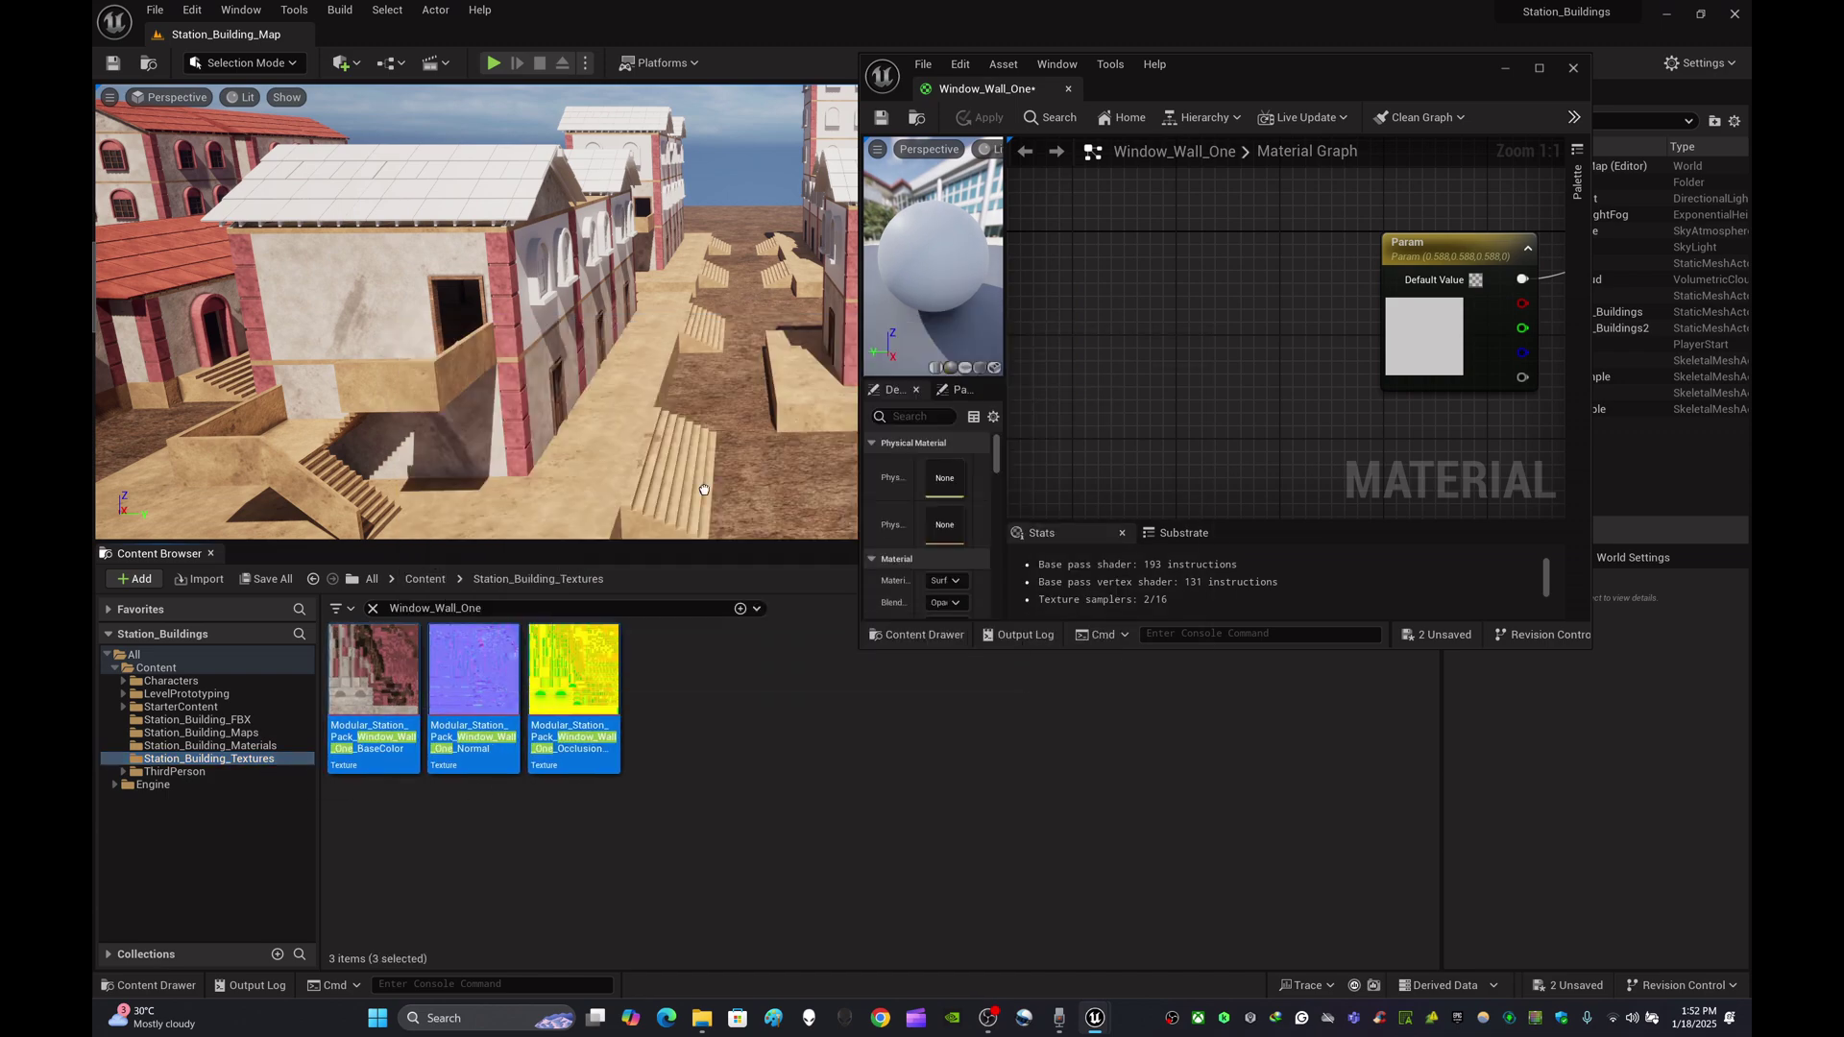
left_click_drag(704, 490, 1123, 265)
left_click(1540, 69)
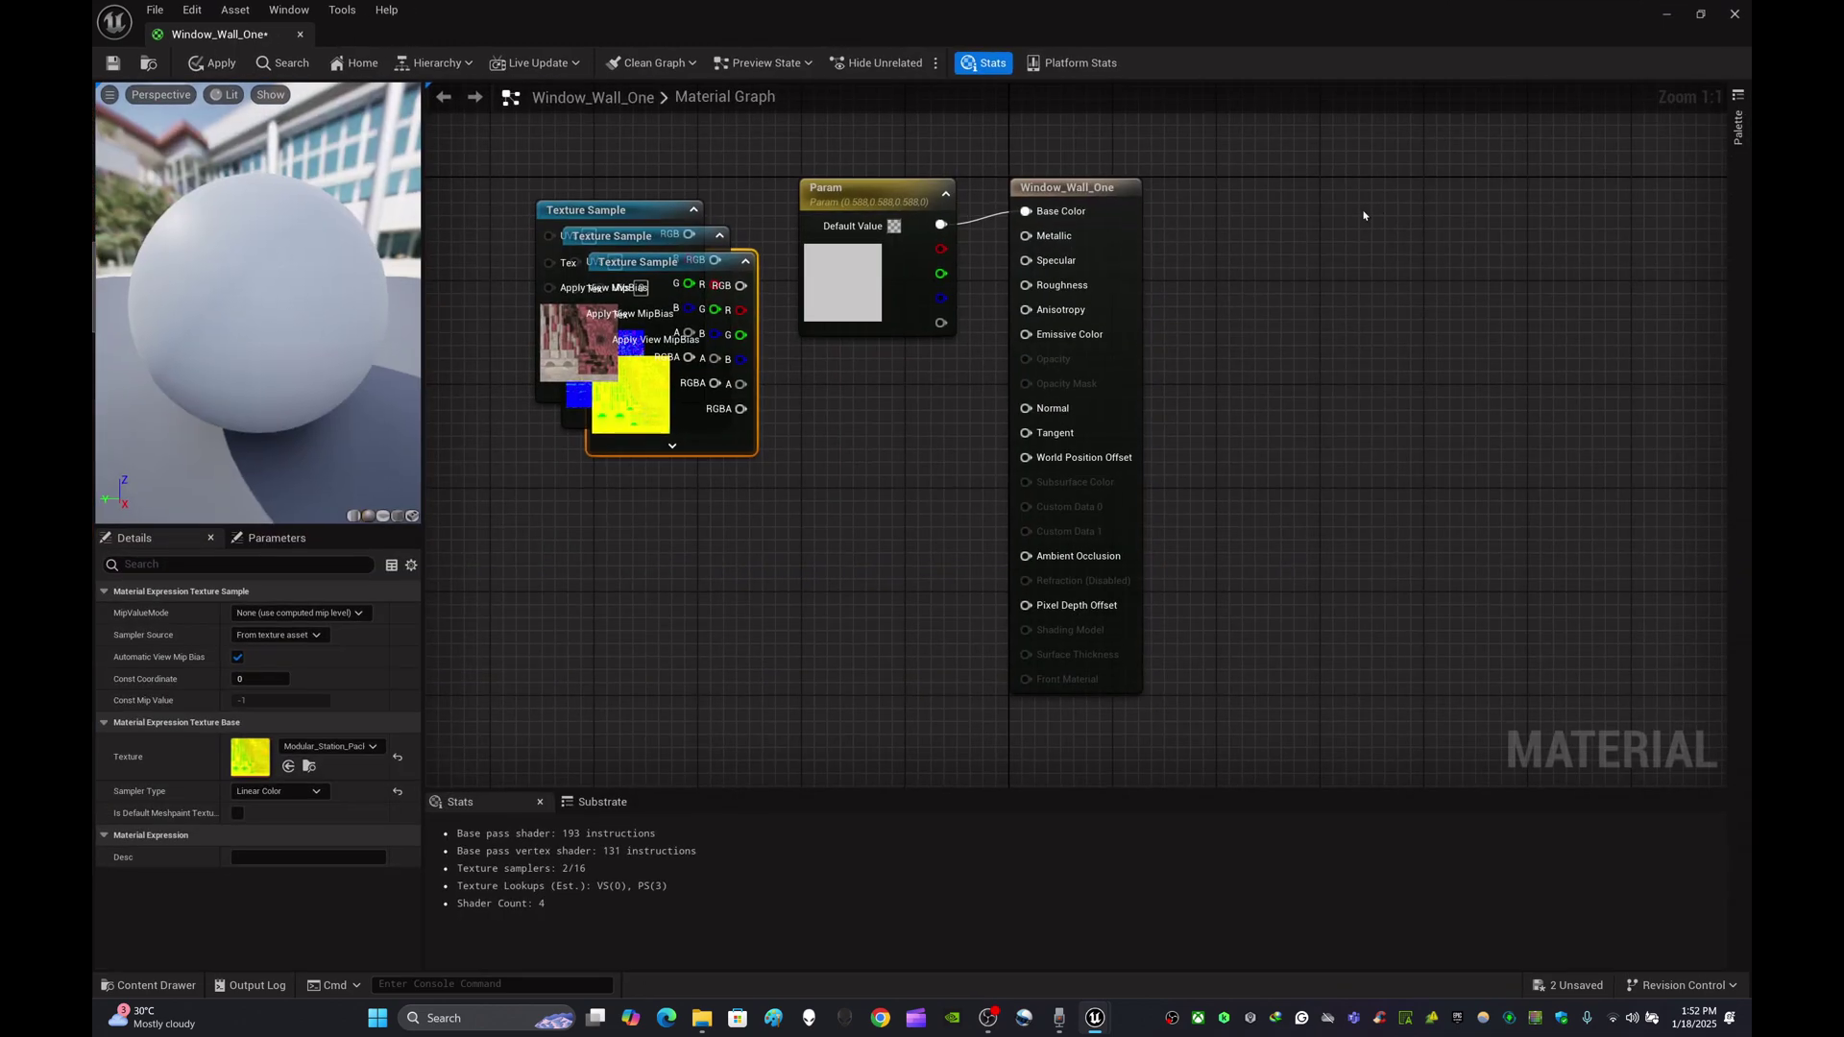
- Delete the Param node and stack the base color, packed occlusion and normal samples in a column, with the output node set apart
left_click(1097, 241)
key("Delete")
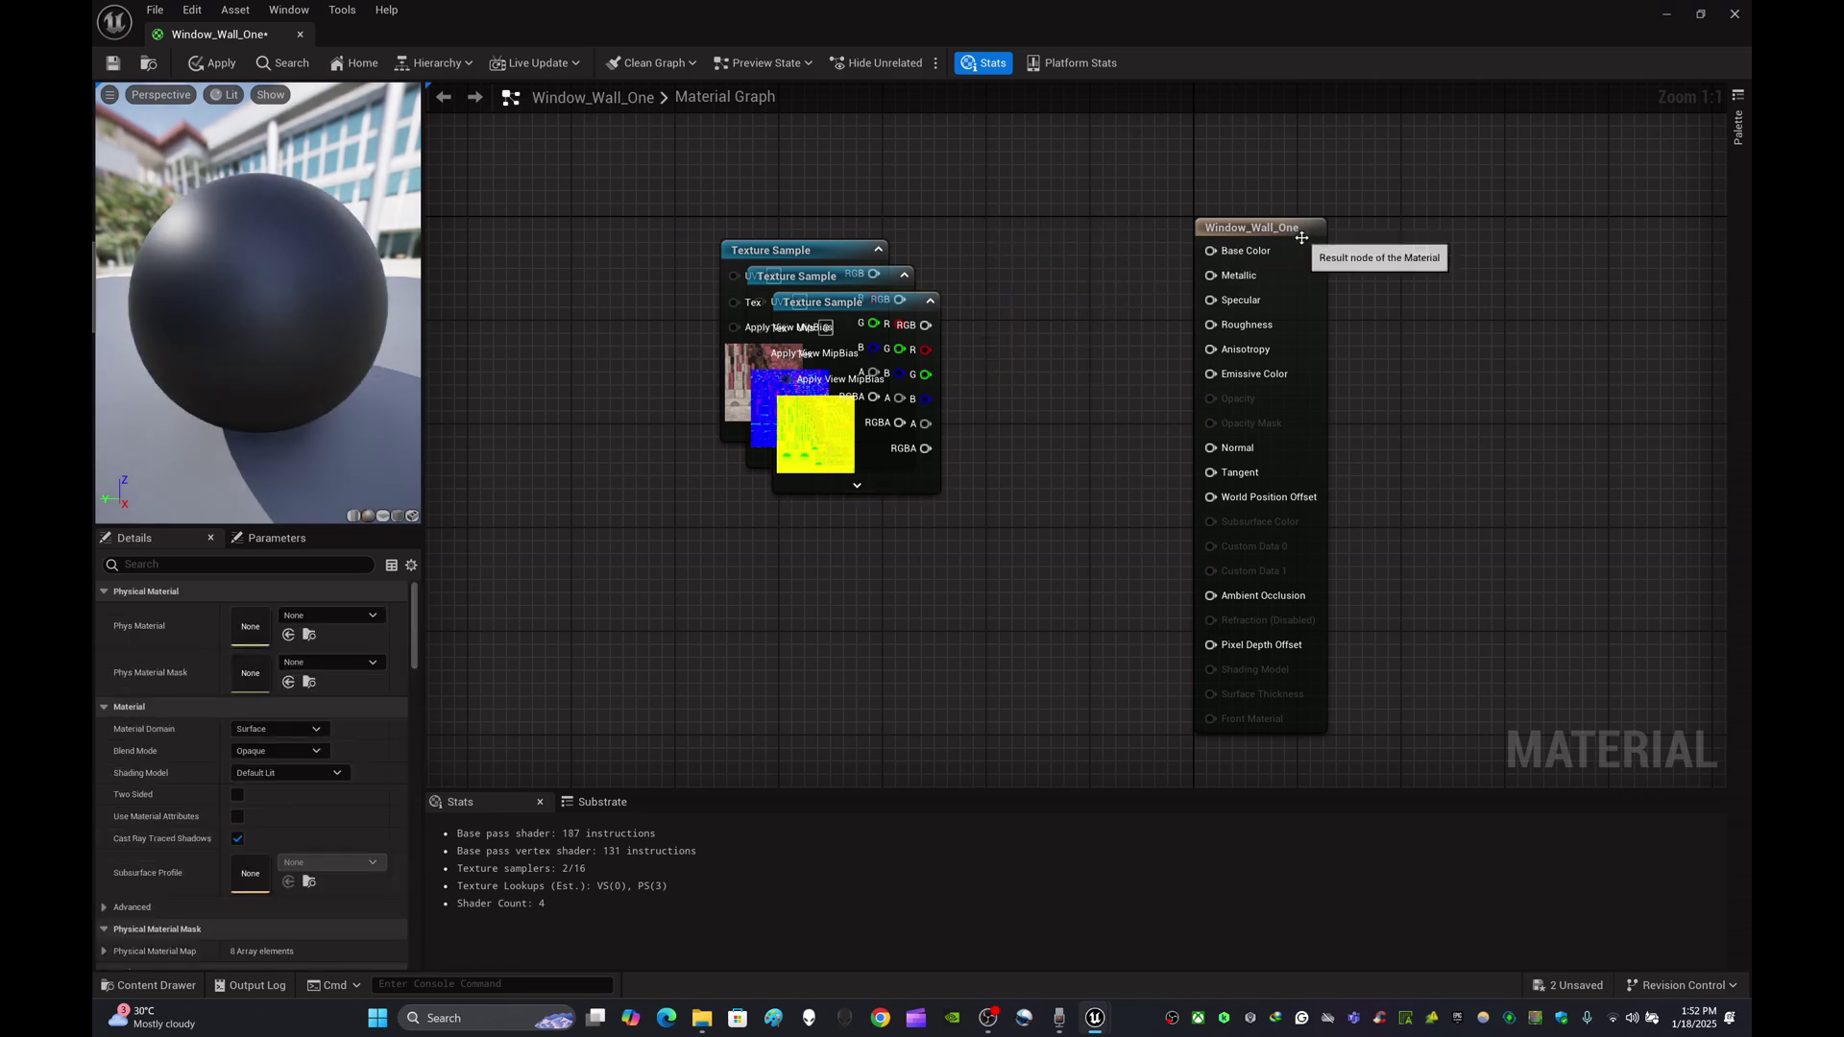
left_click_drag(1296, 234, 1453, 235)
left_click_drag(848, 255, 1049, 167)
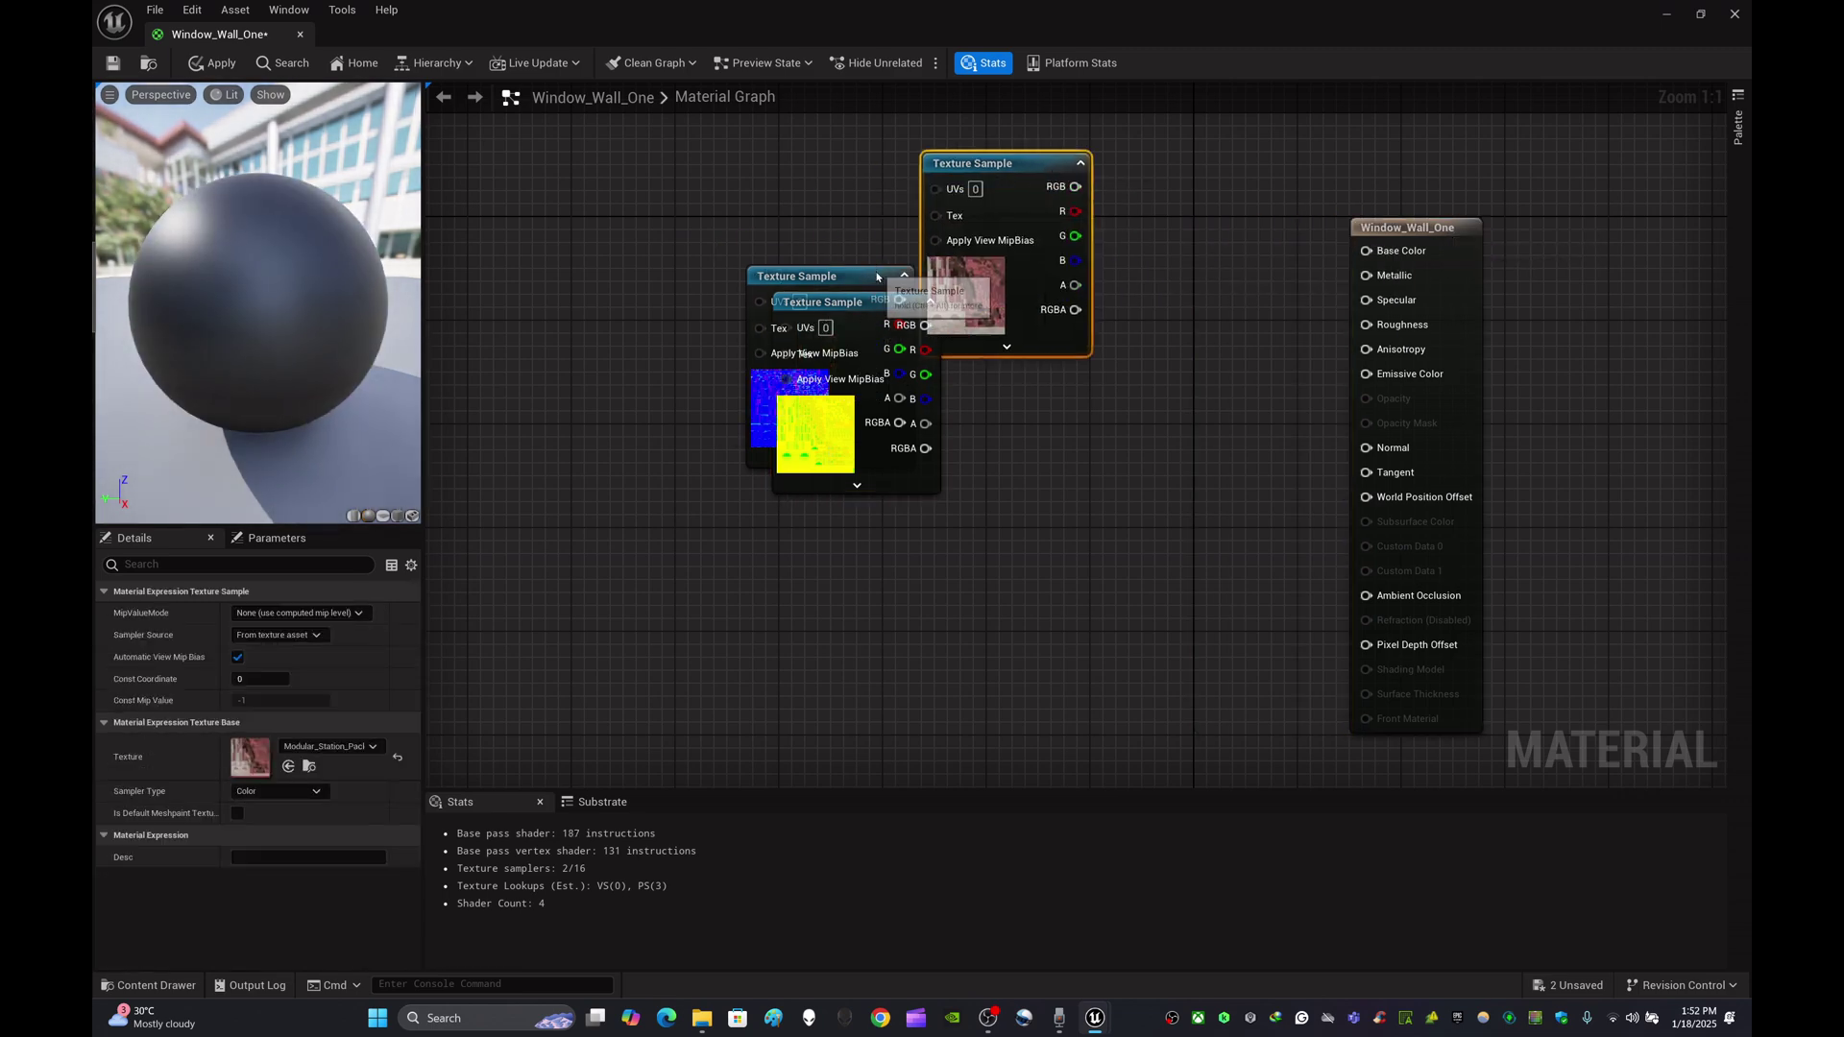
left_click_drag(922, 283, 982, 394)
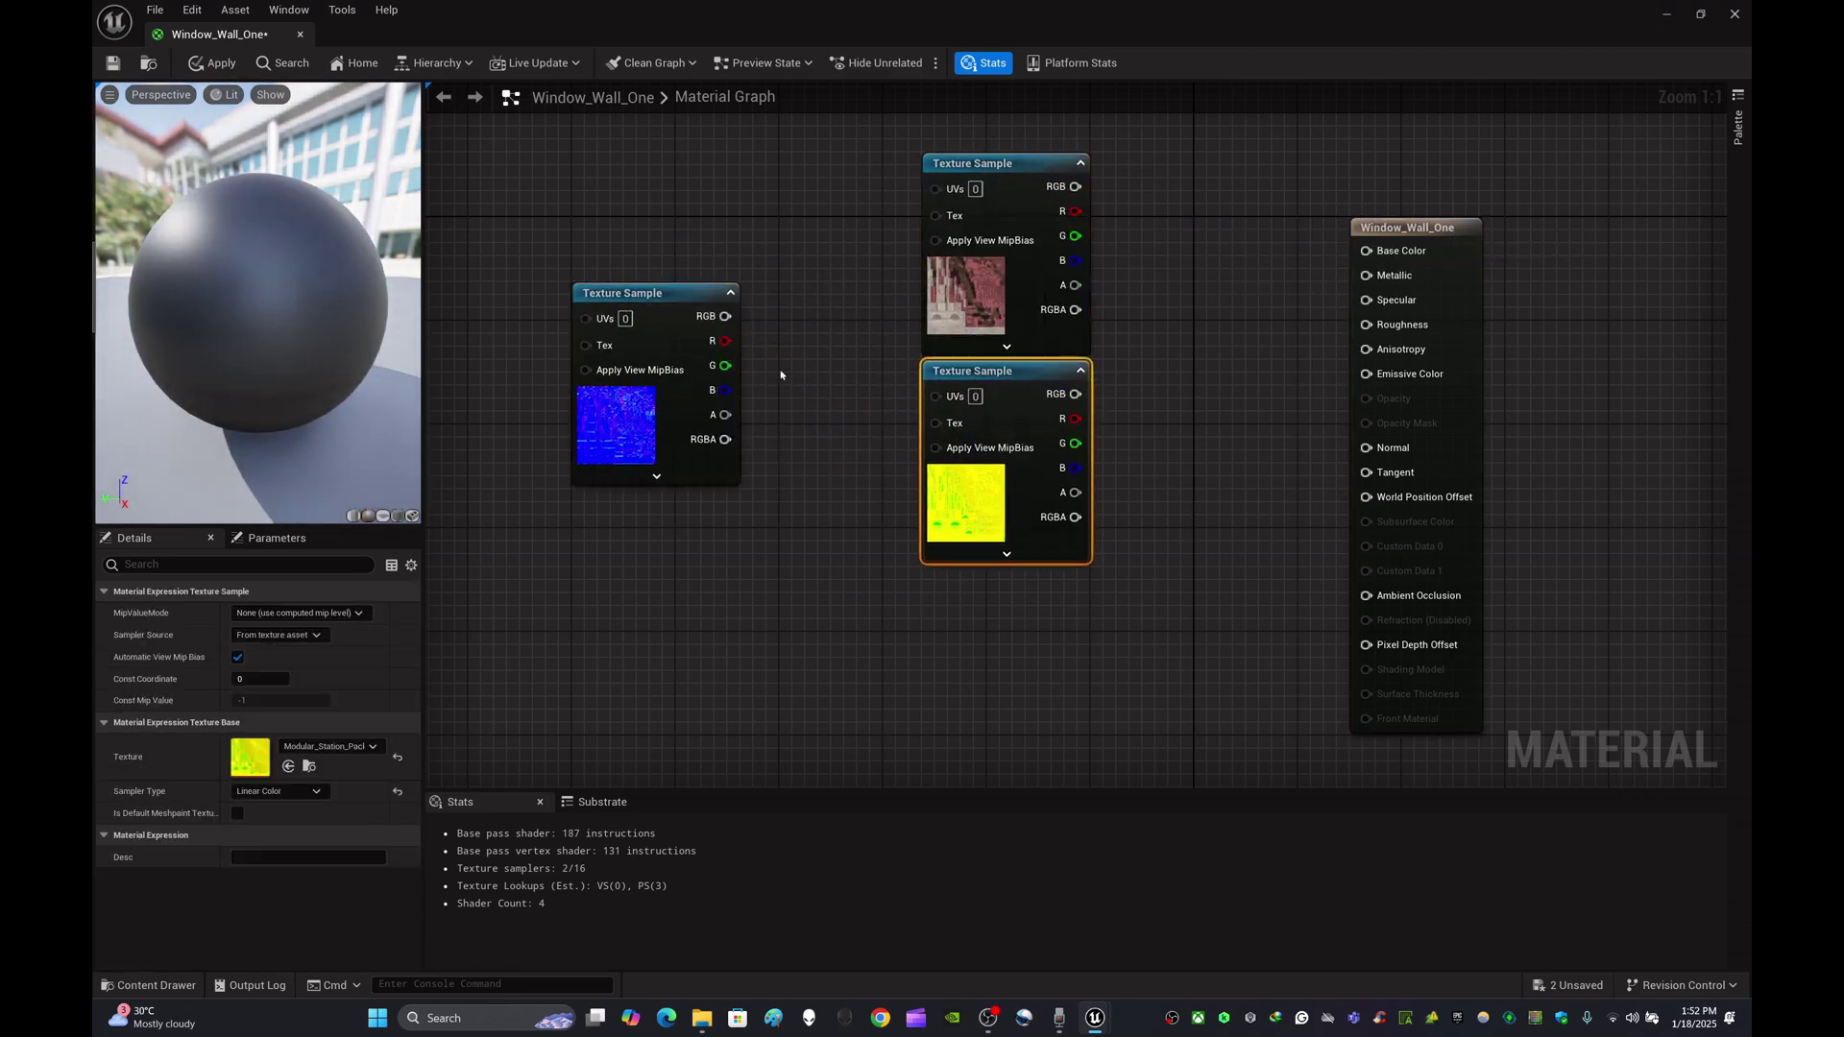
left_click_drag(703, 299, 1054, 586)
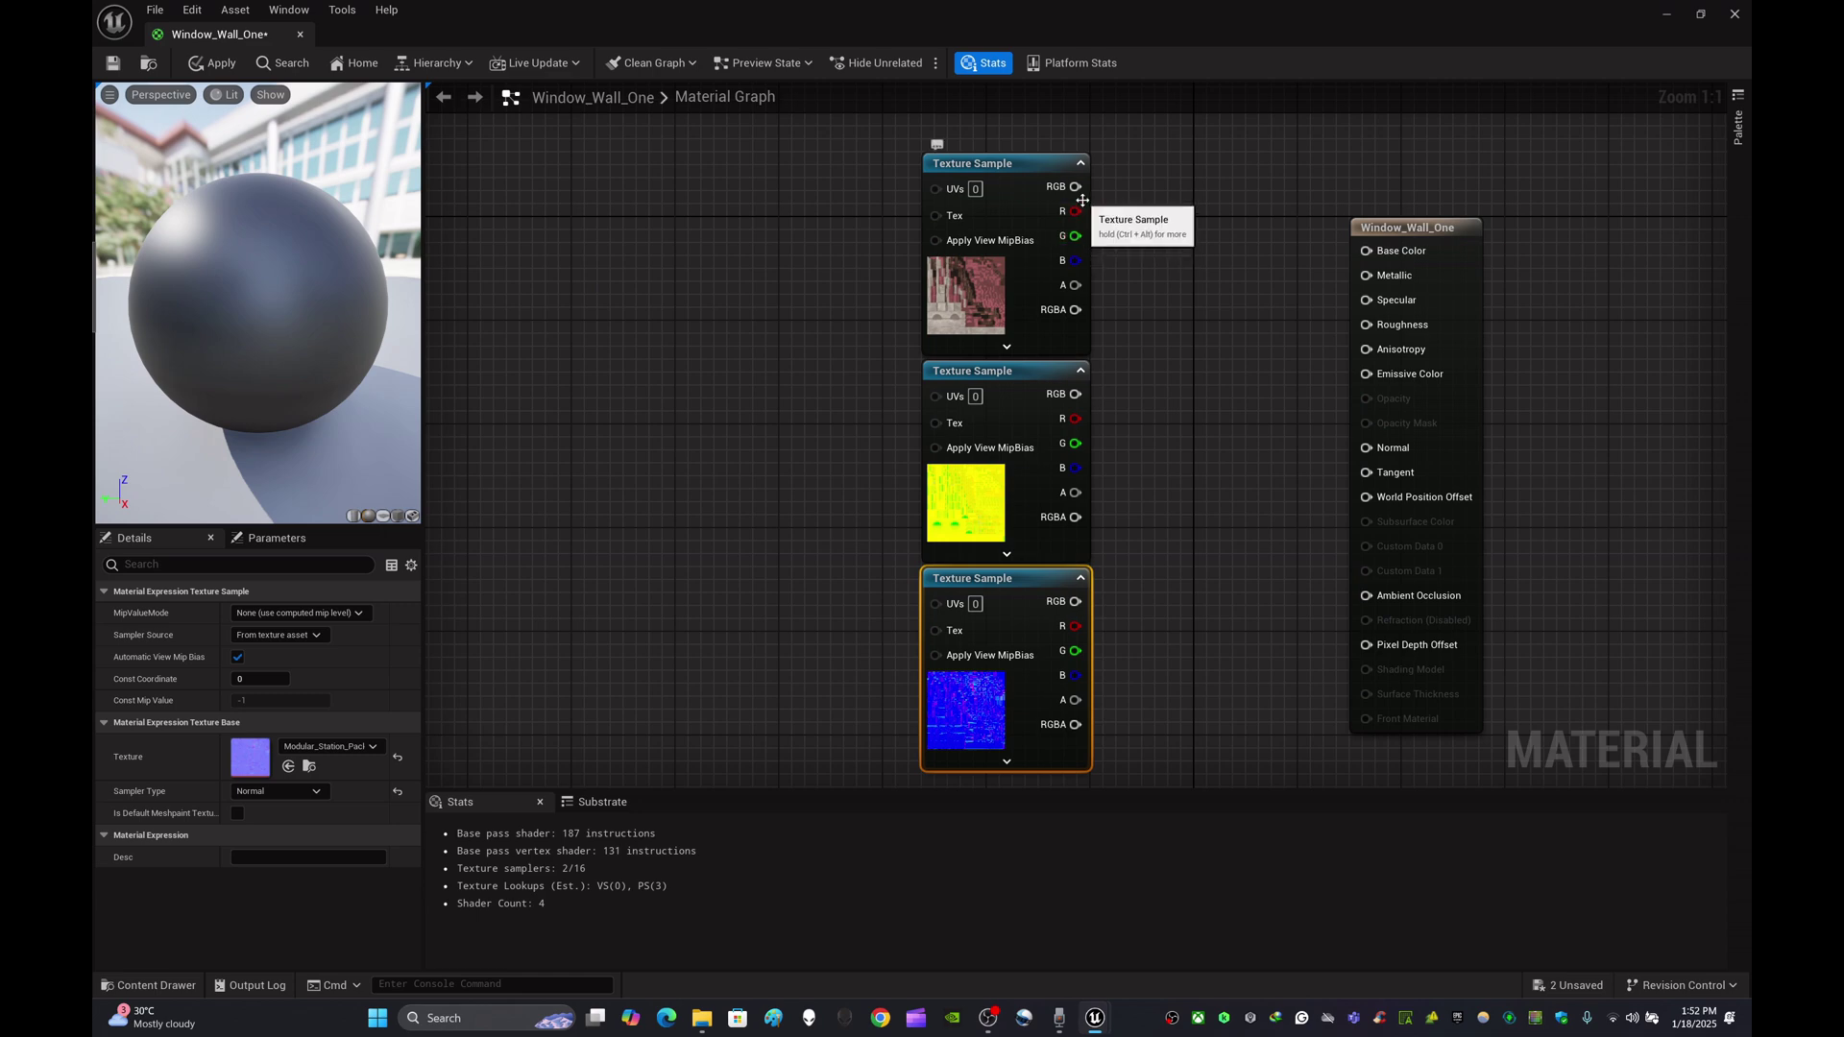
- Wire the base color sample to Base Color, packed red, green and blue to Ambient Occlusion, Roughness and Metallic, and the normal sample to Normal
left_click_drag(1228, 297, 1366, 251)
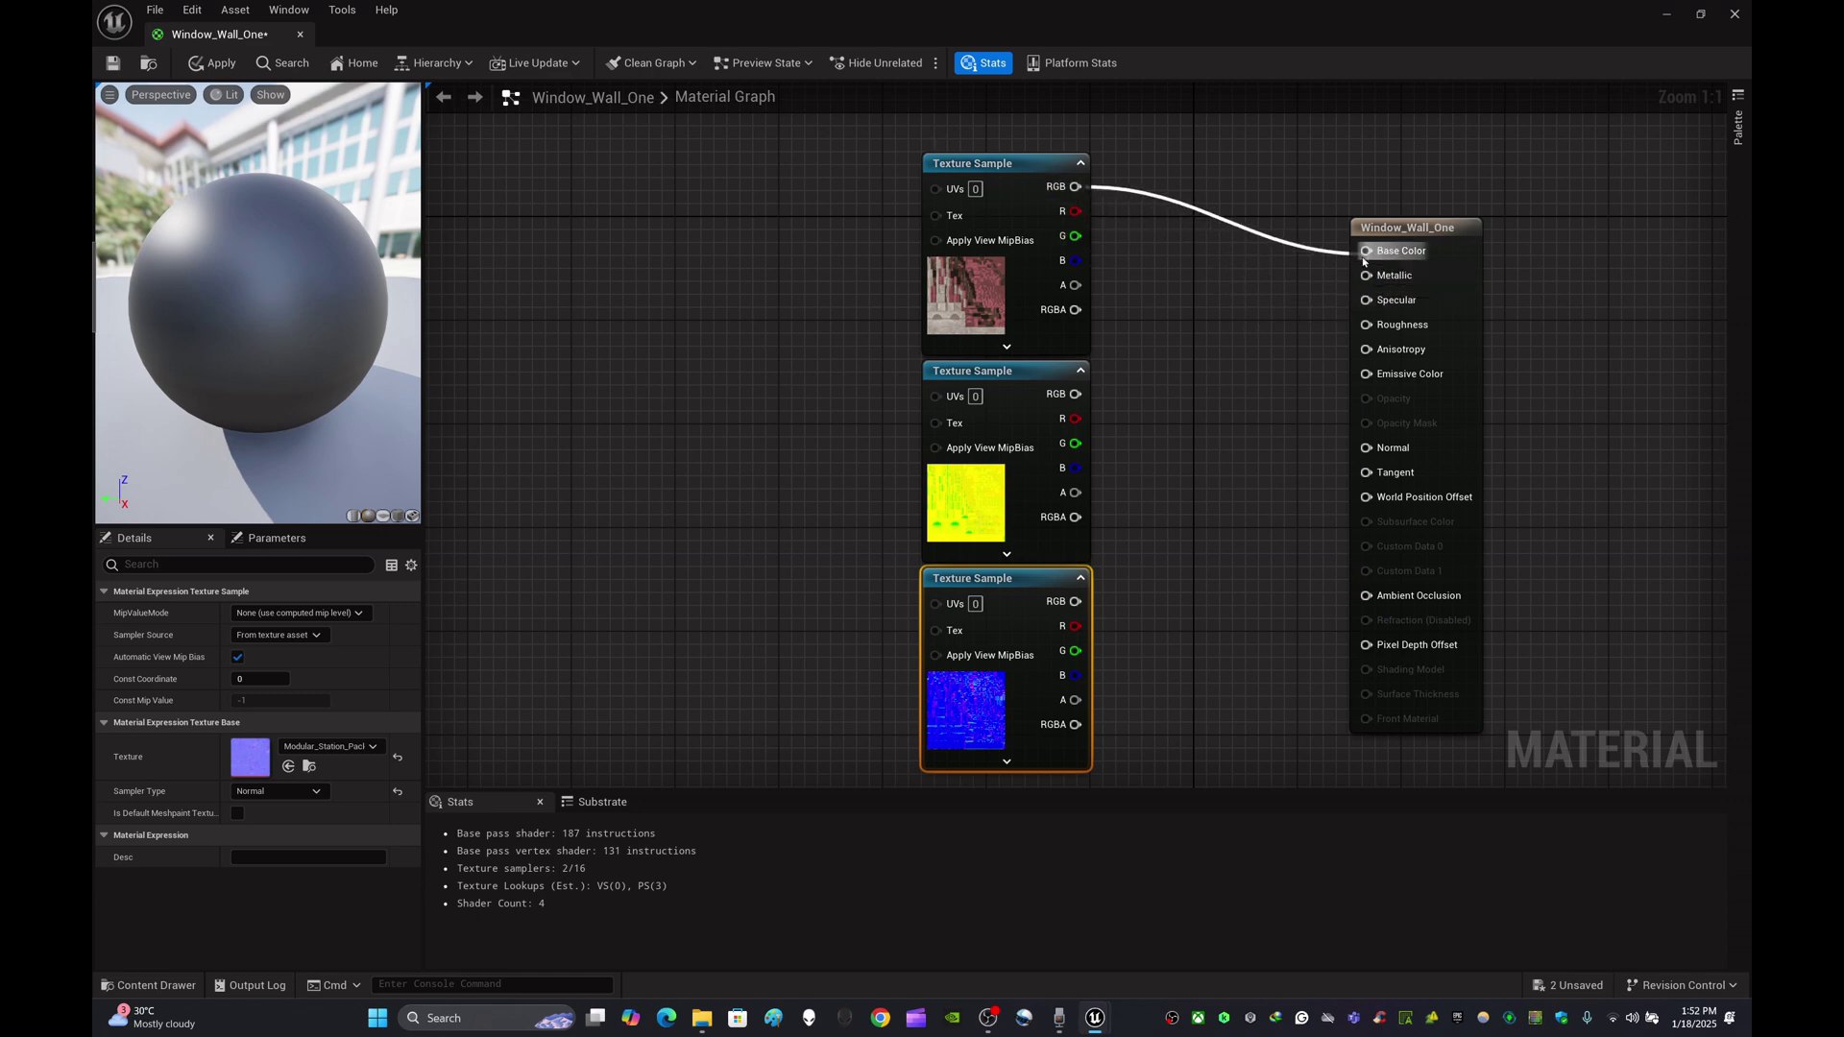
right_click_drag(1234, 303, 1087, 310)
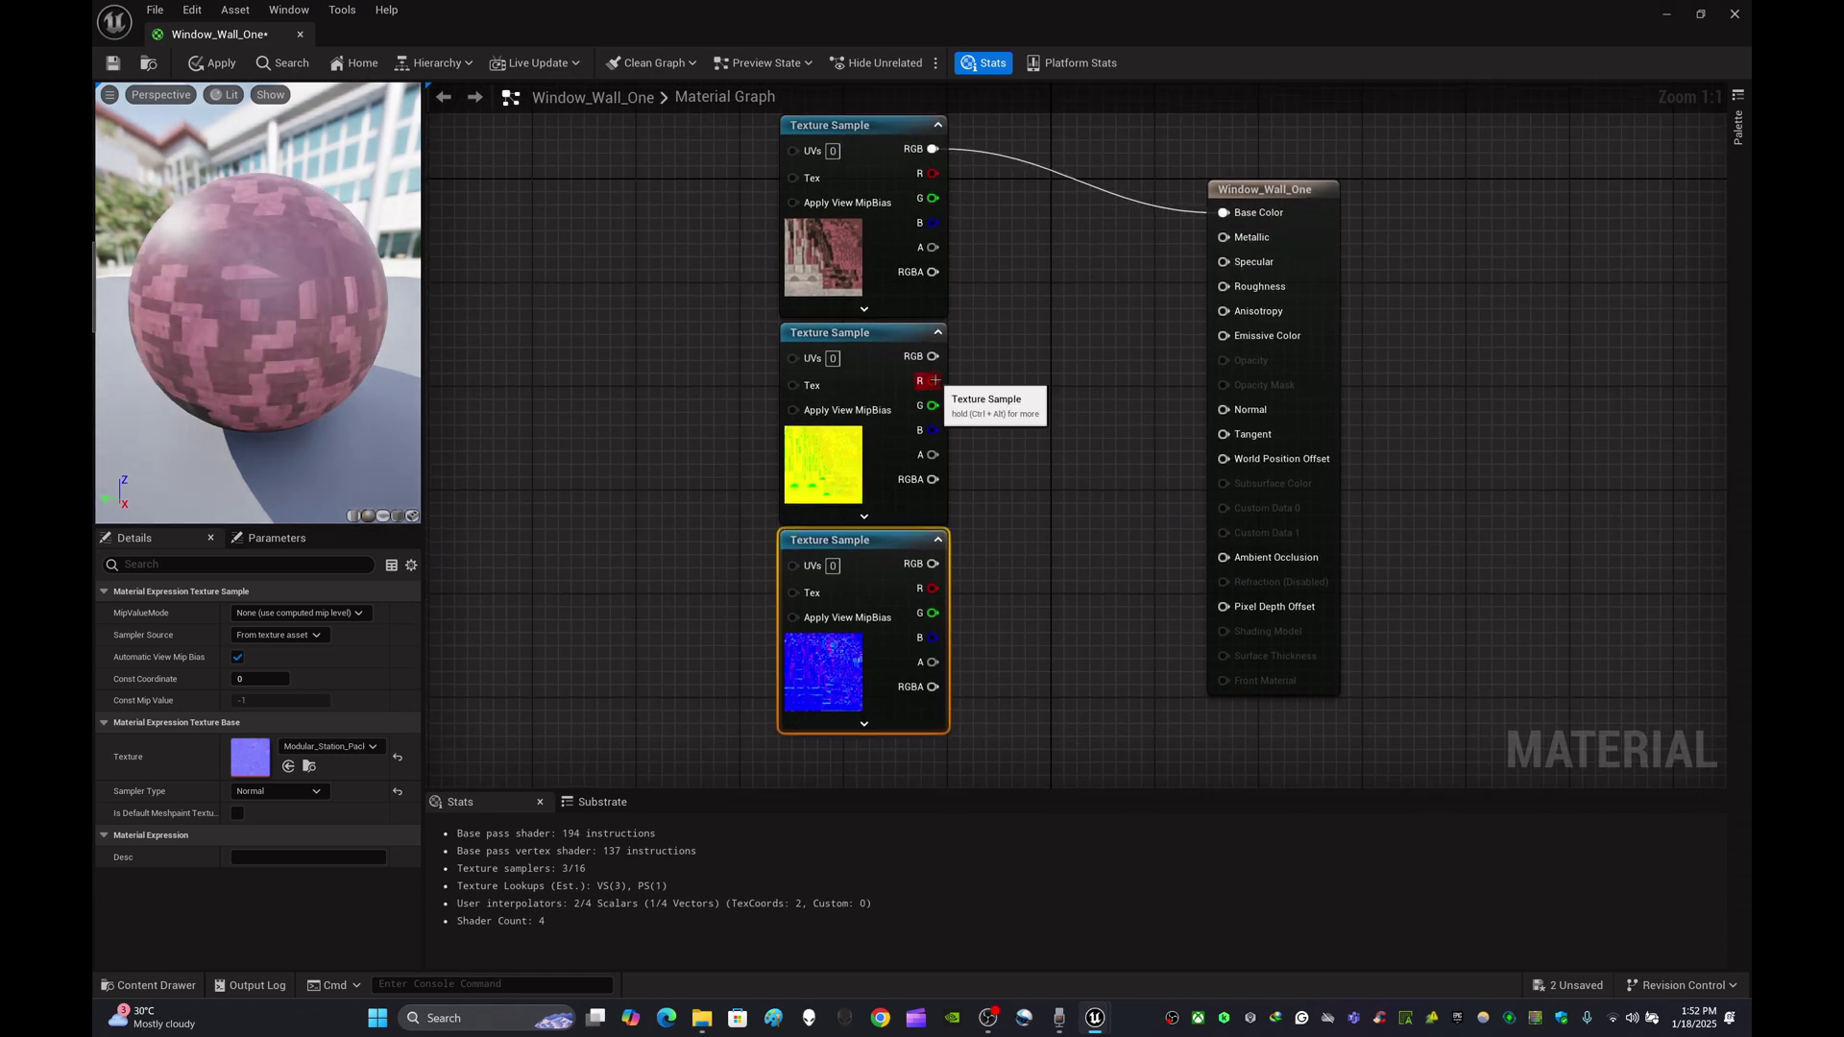
left_click_drag(933, 381, 1226, 557)
left_click_drag(942, 407, 1226, 288)
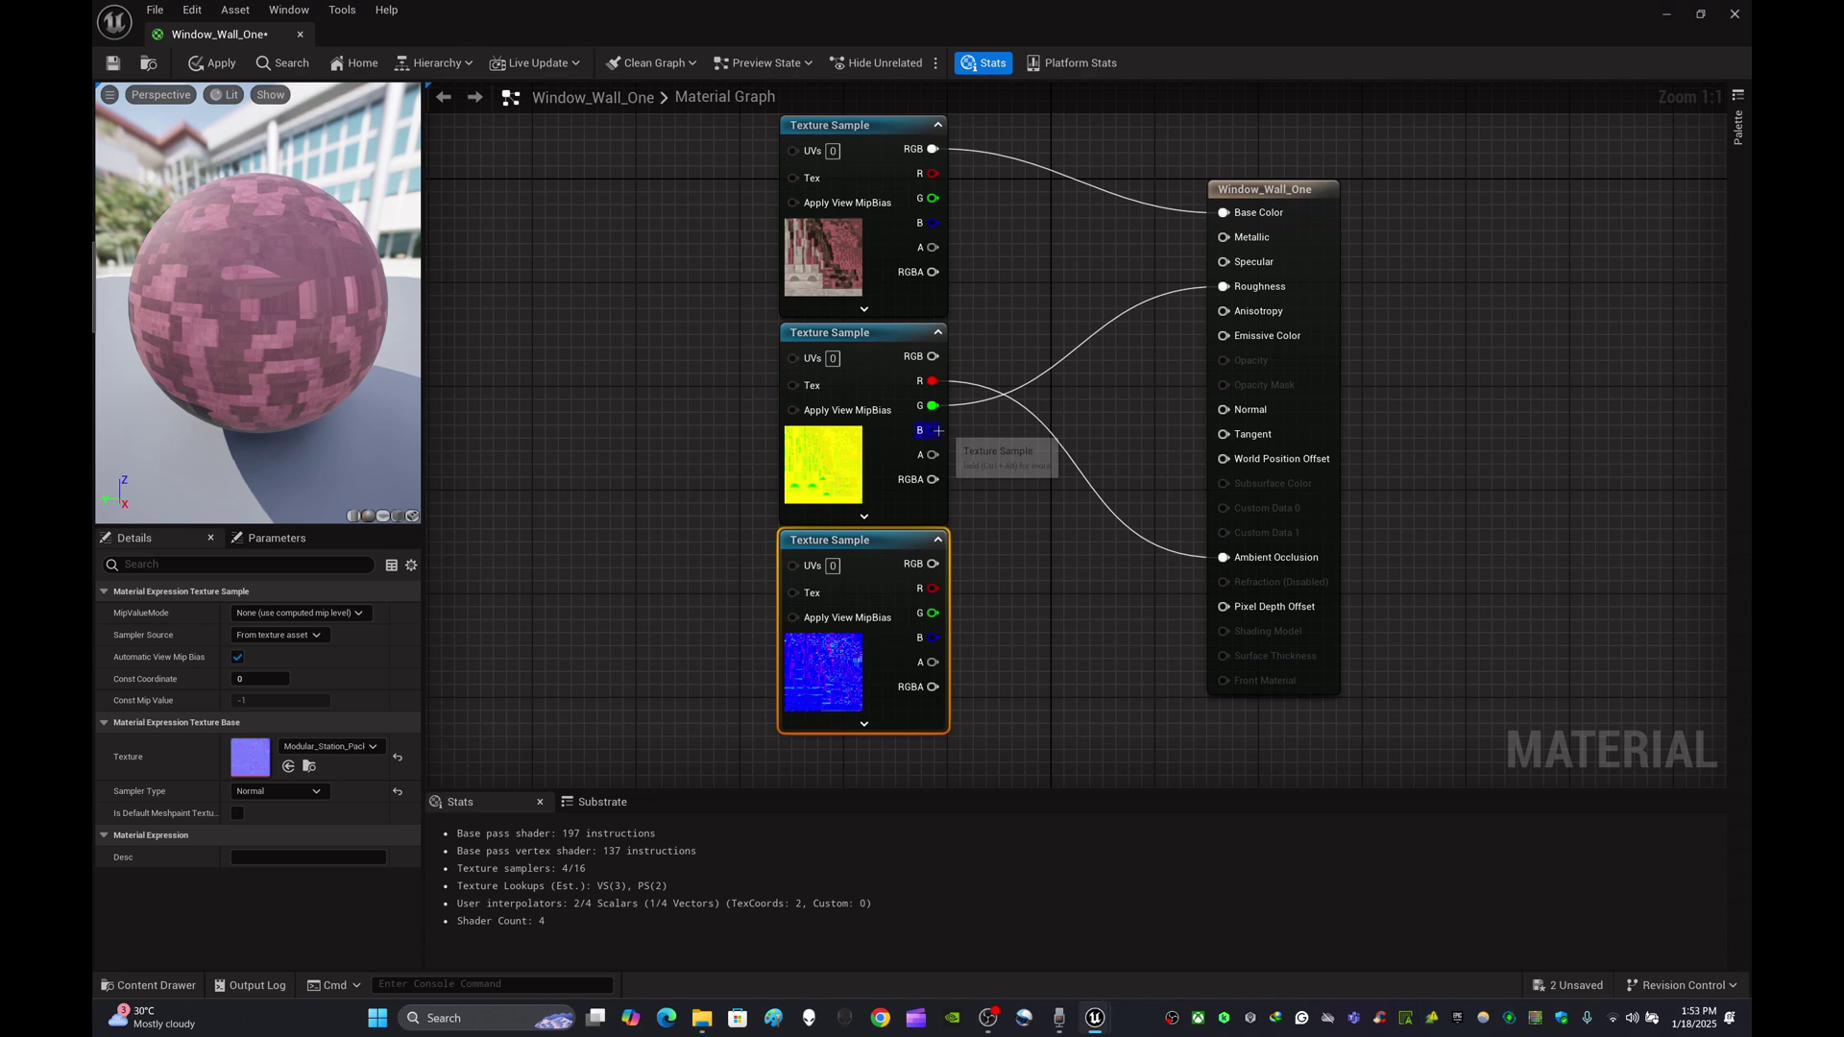
left_click_drag(938, 430, 1224, 237)
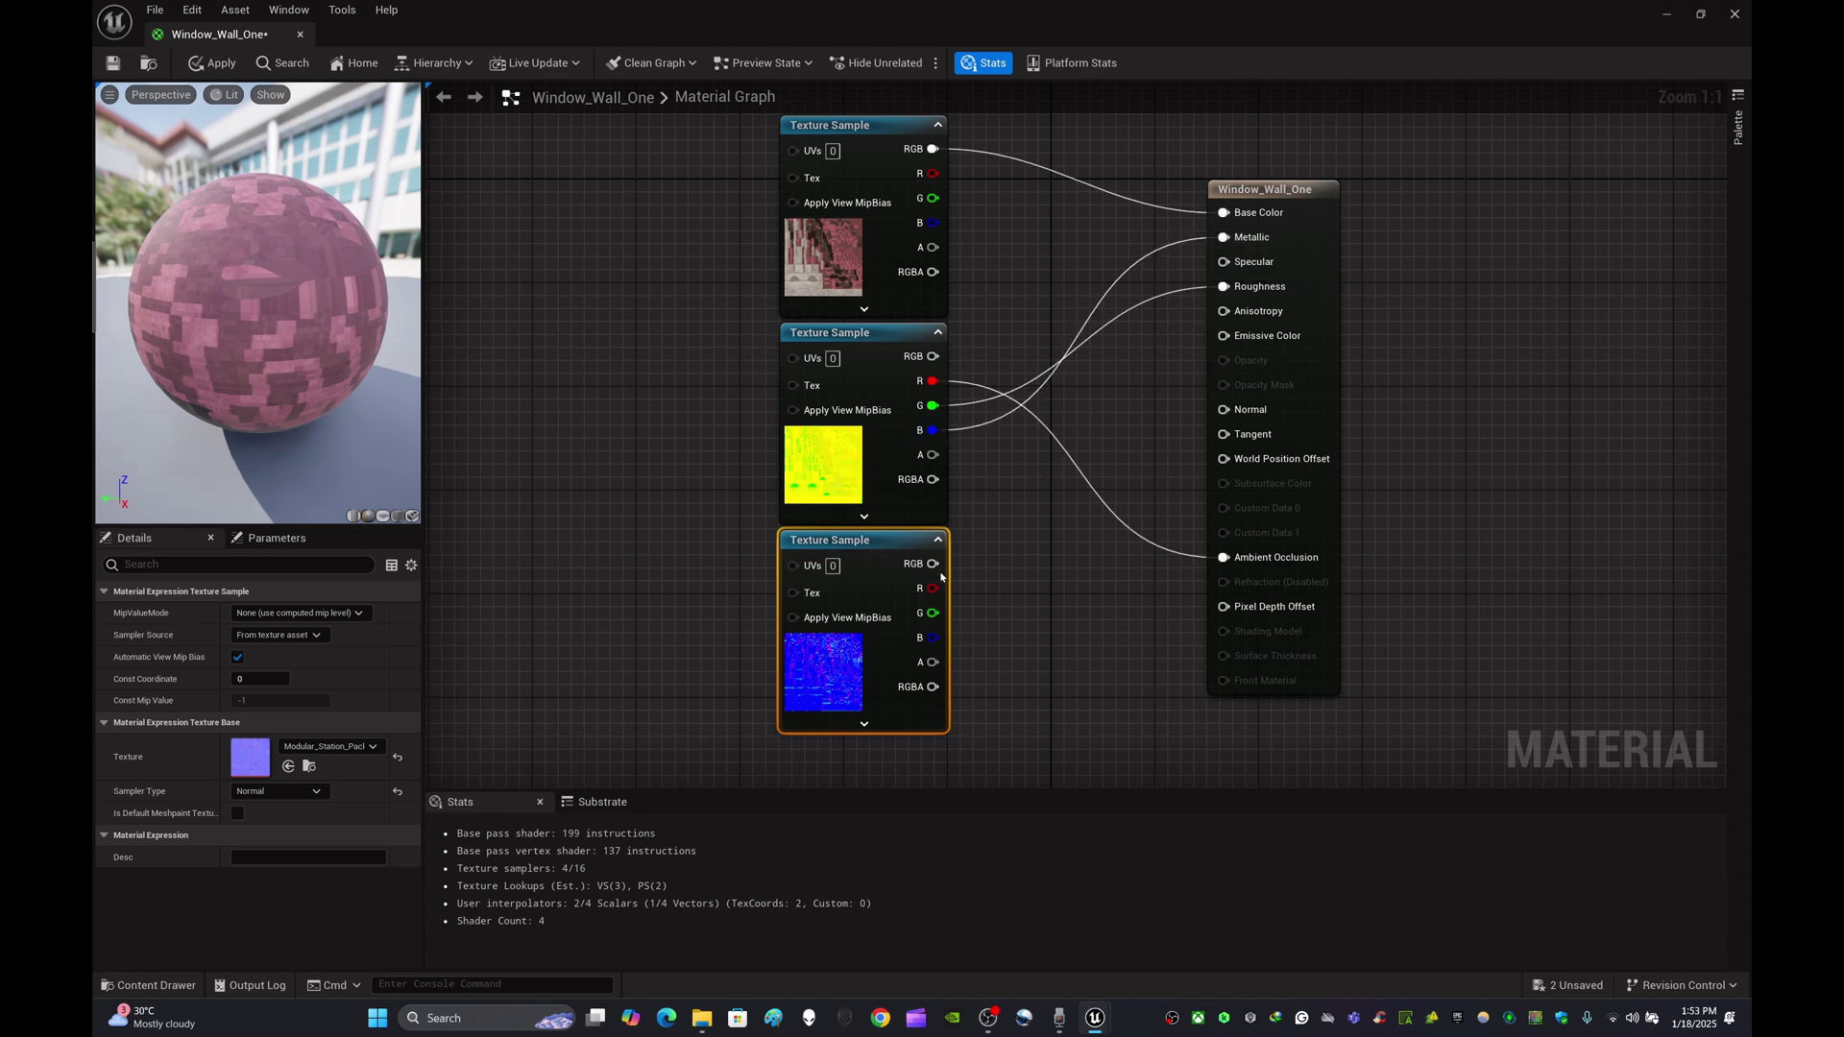
left_click_drag(935, 566, 1226, 410)
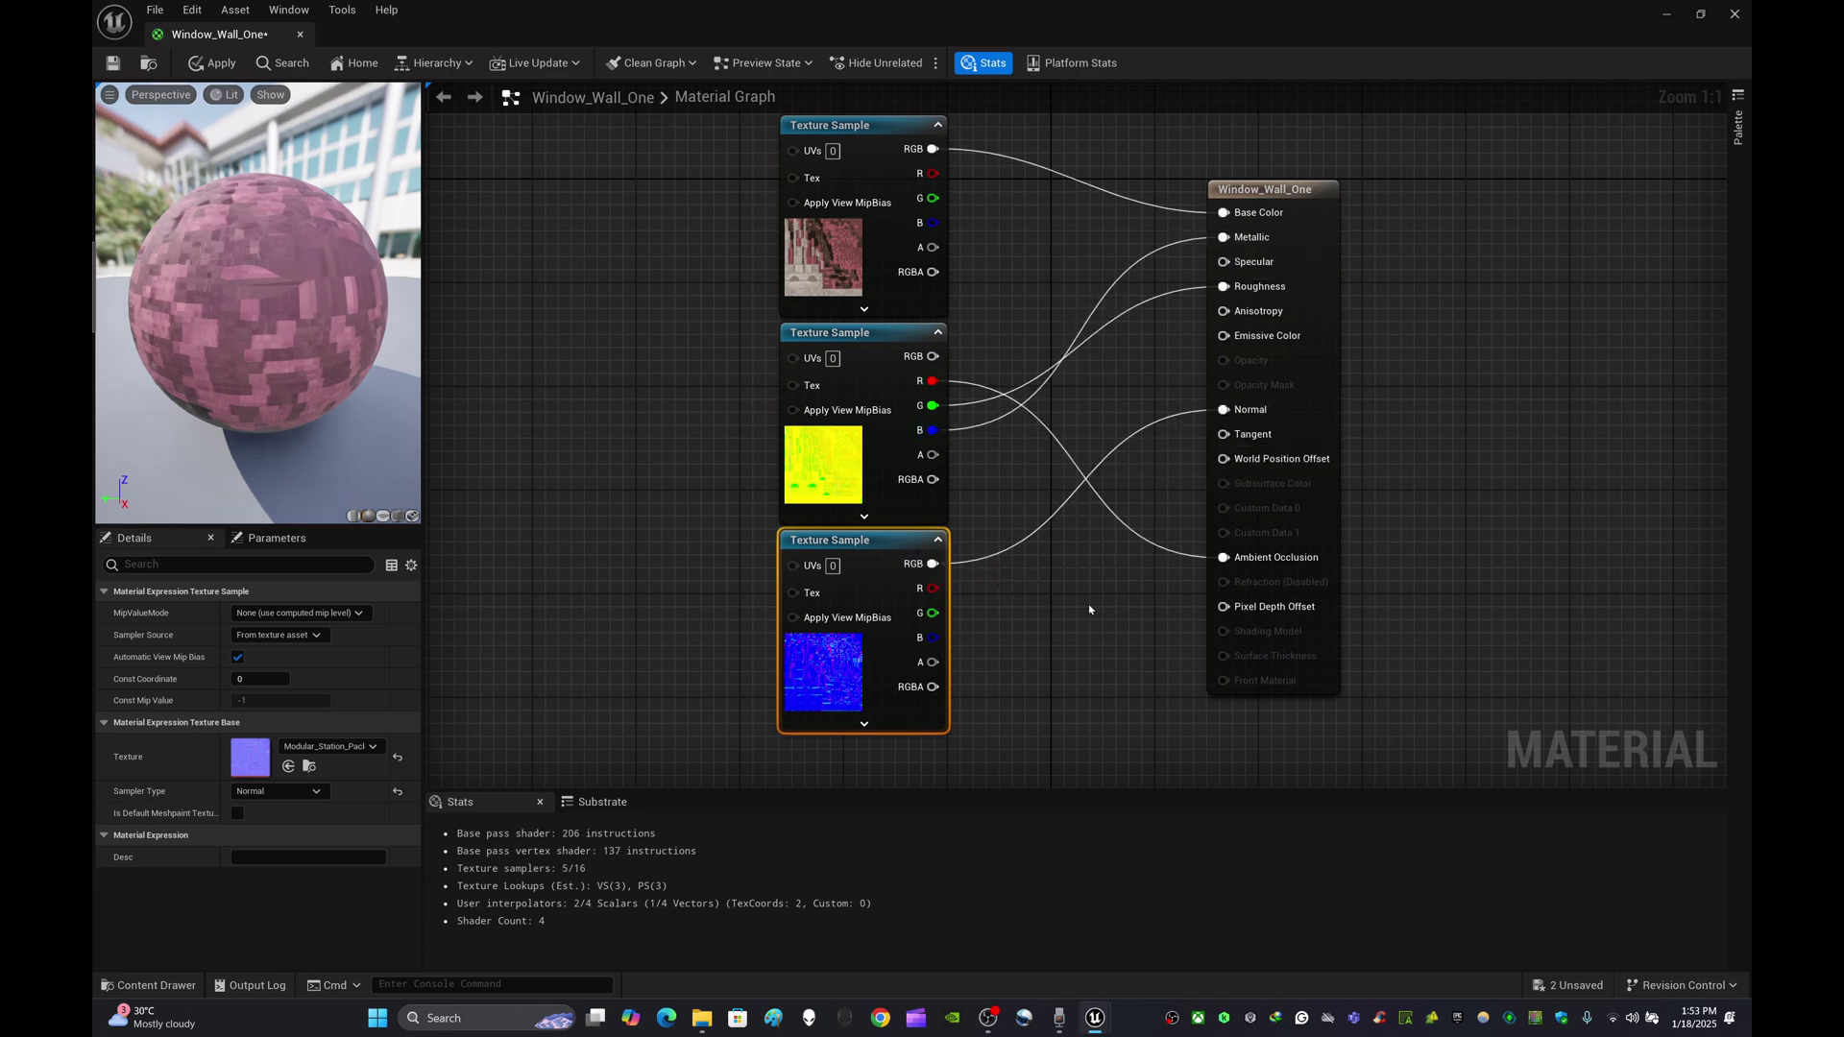
- Save the Window_Wall_One material, move its output node slightly away from the samples, save again and close the editor
left_click(1089, 609)
key("ctrl+s")
scroll(1087, 595, "down", 2)
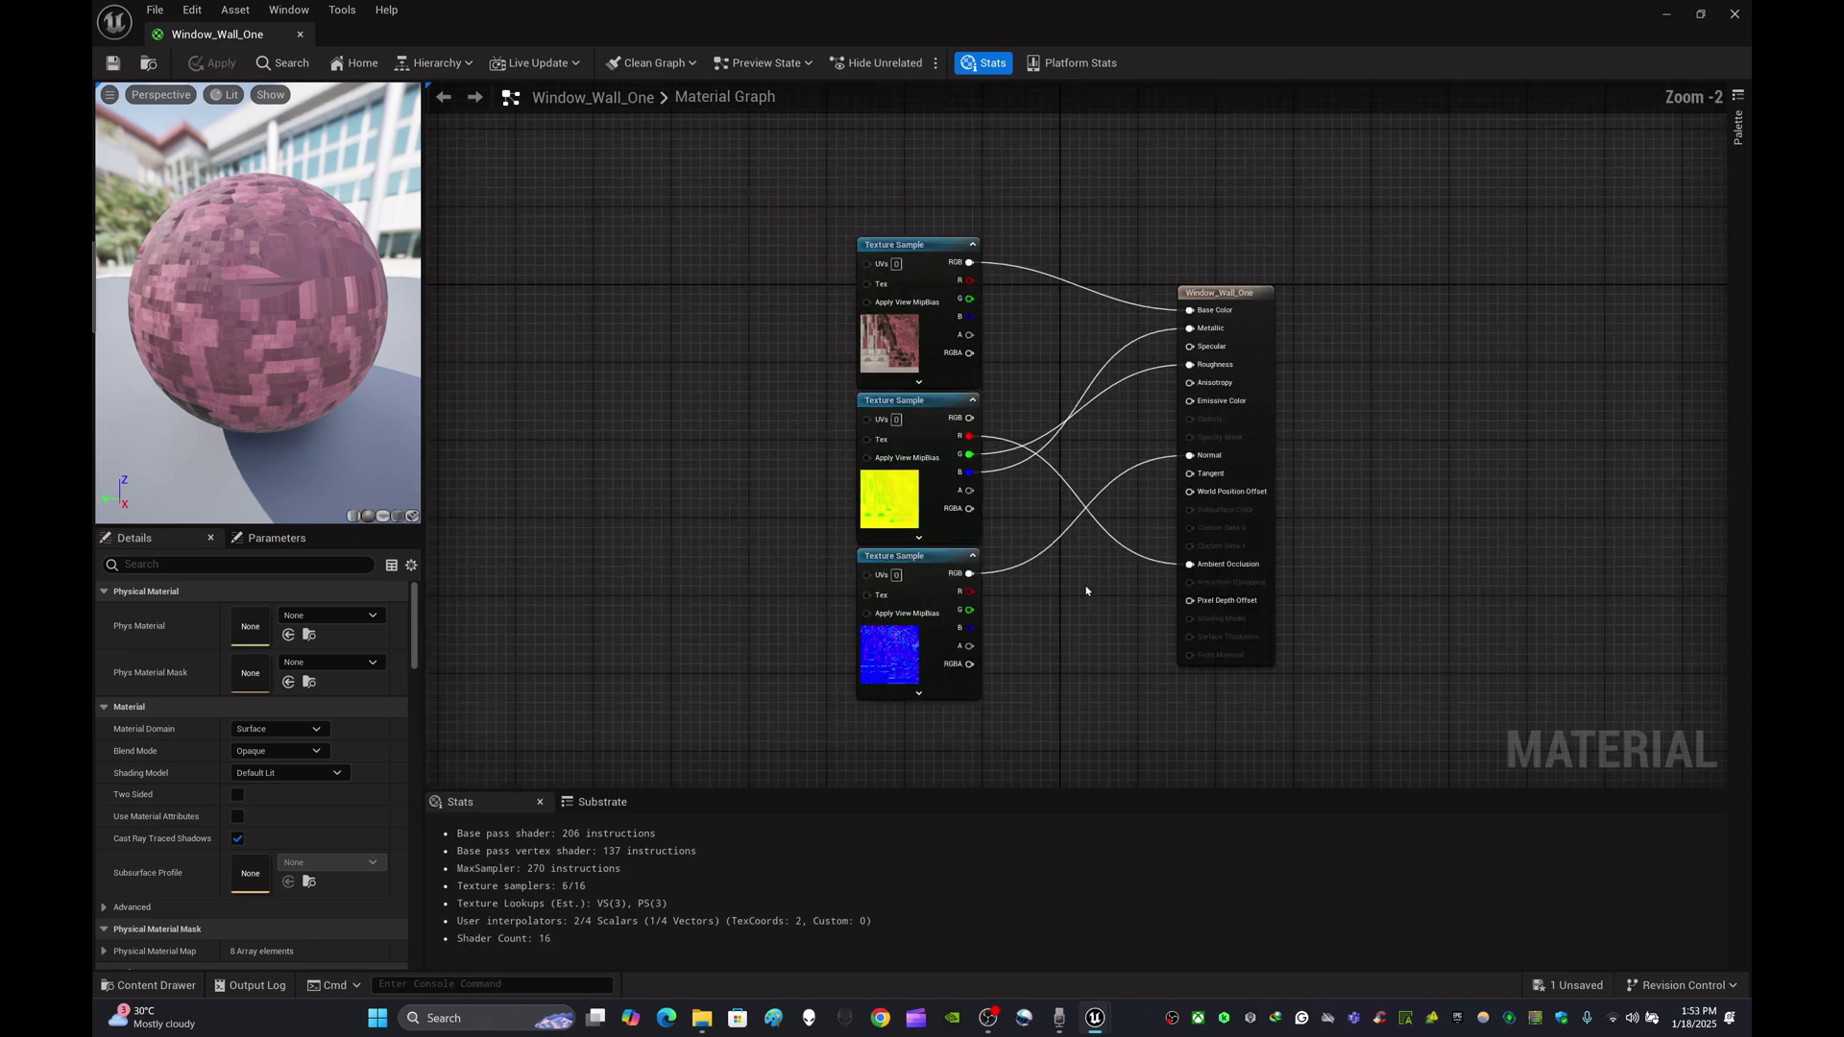
left_click_drag(1232, 320, 1267, 310)
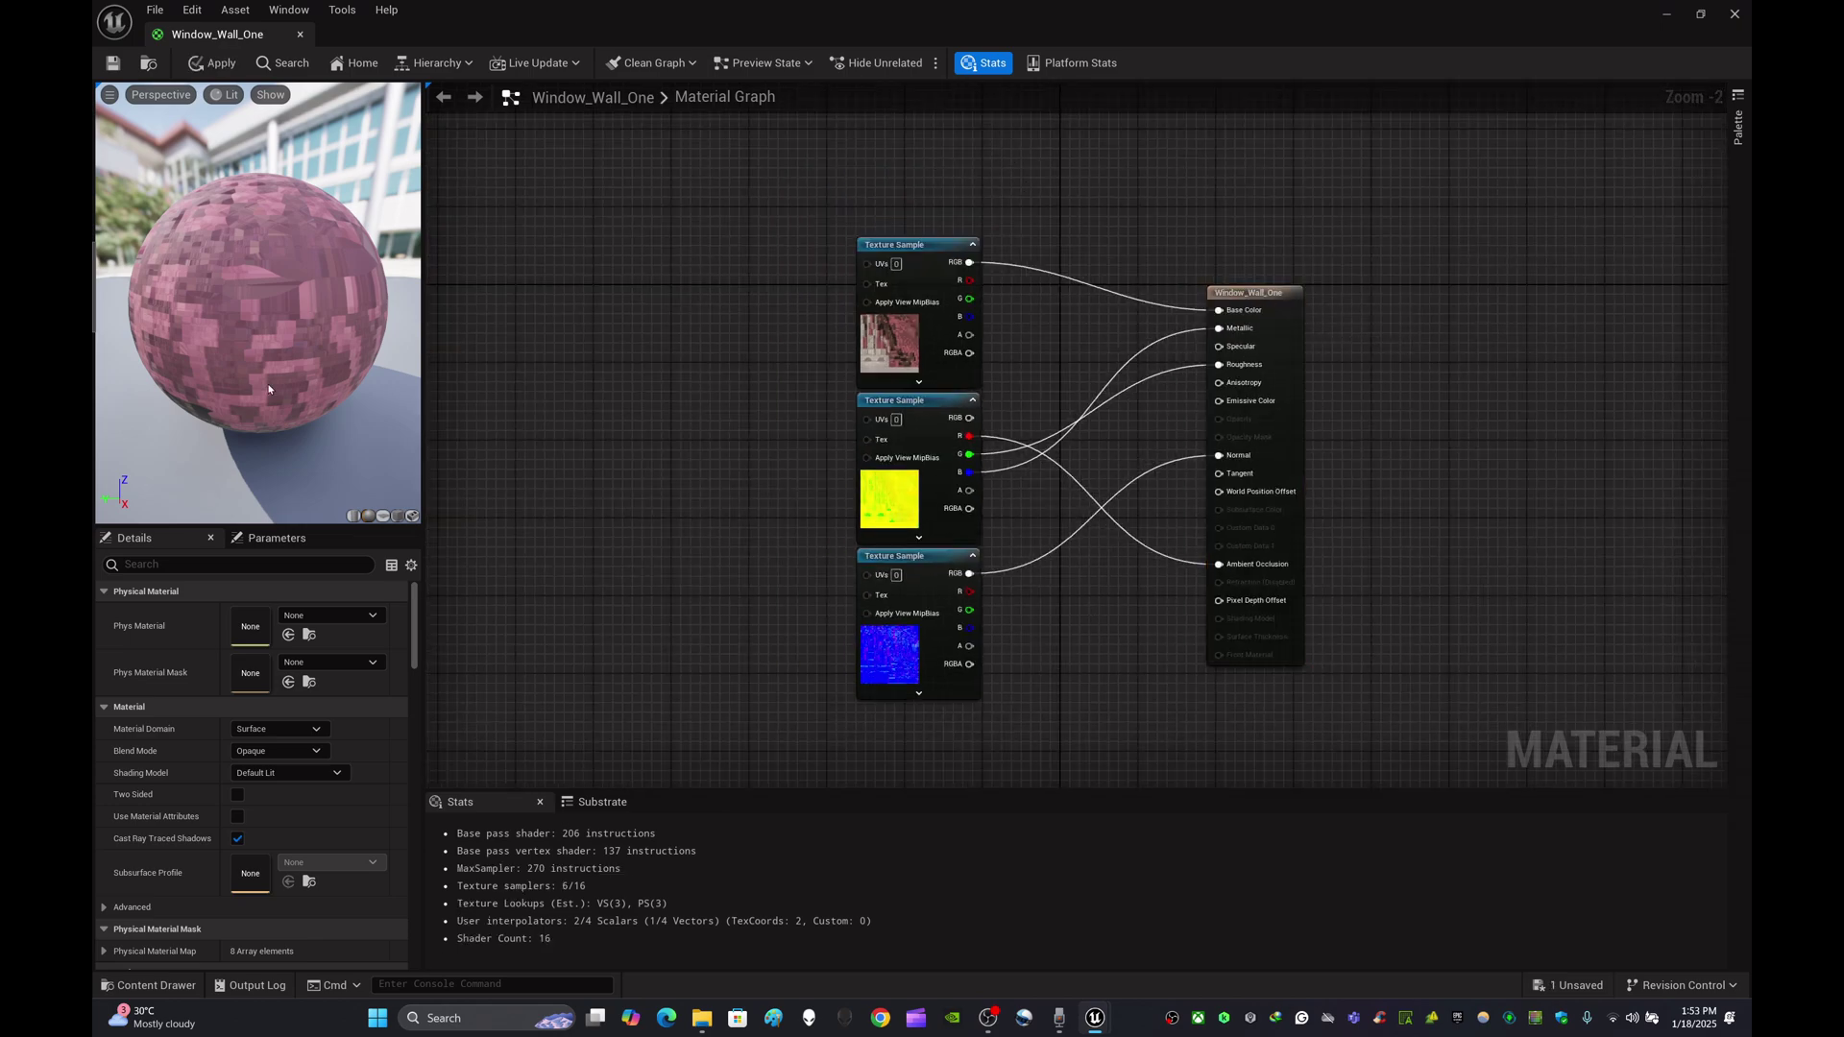
key("ctrl+s")
left_click(1735, 13)
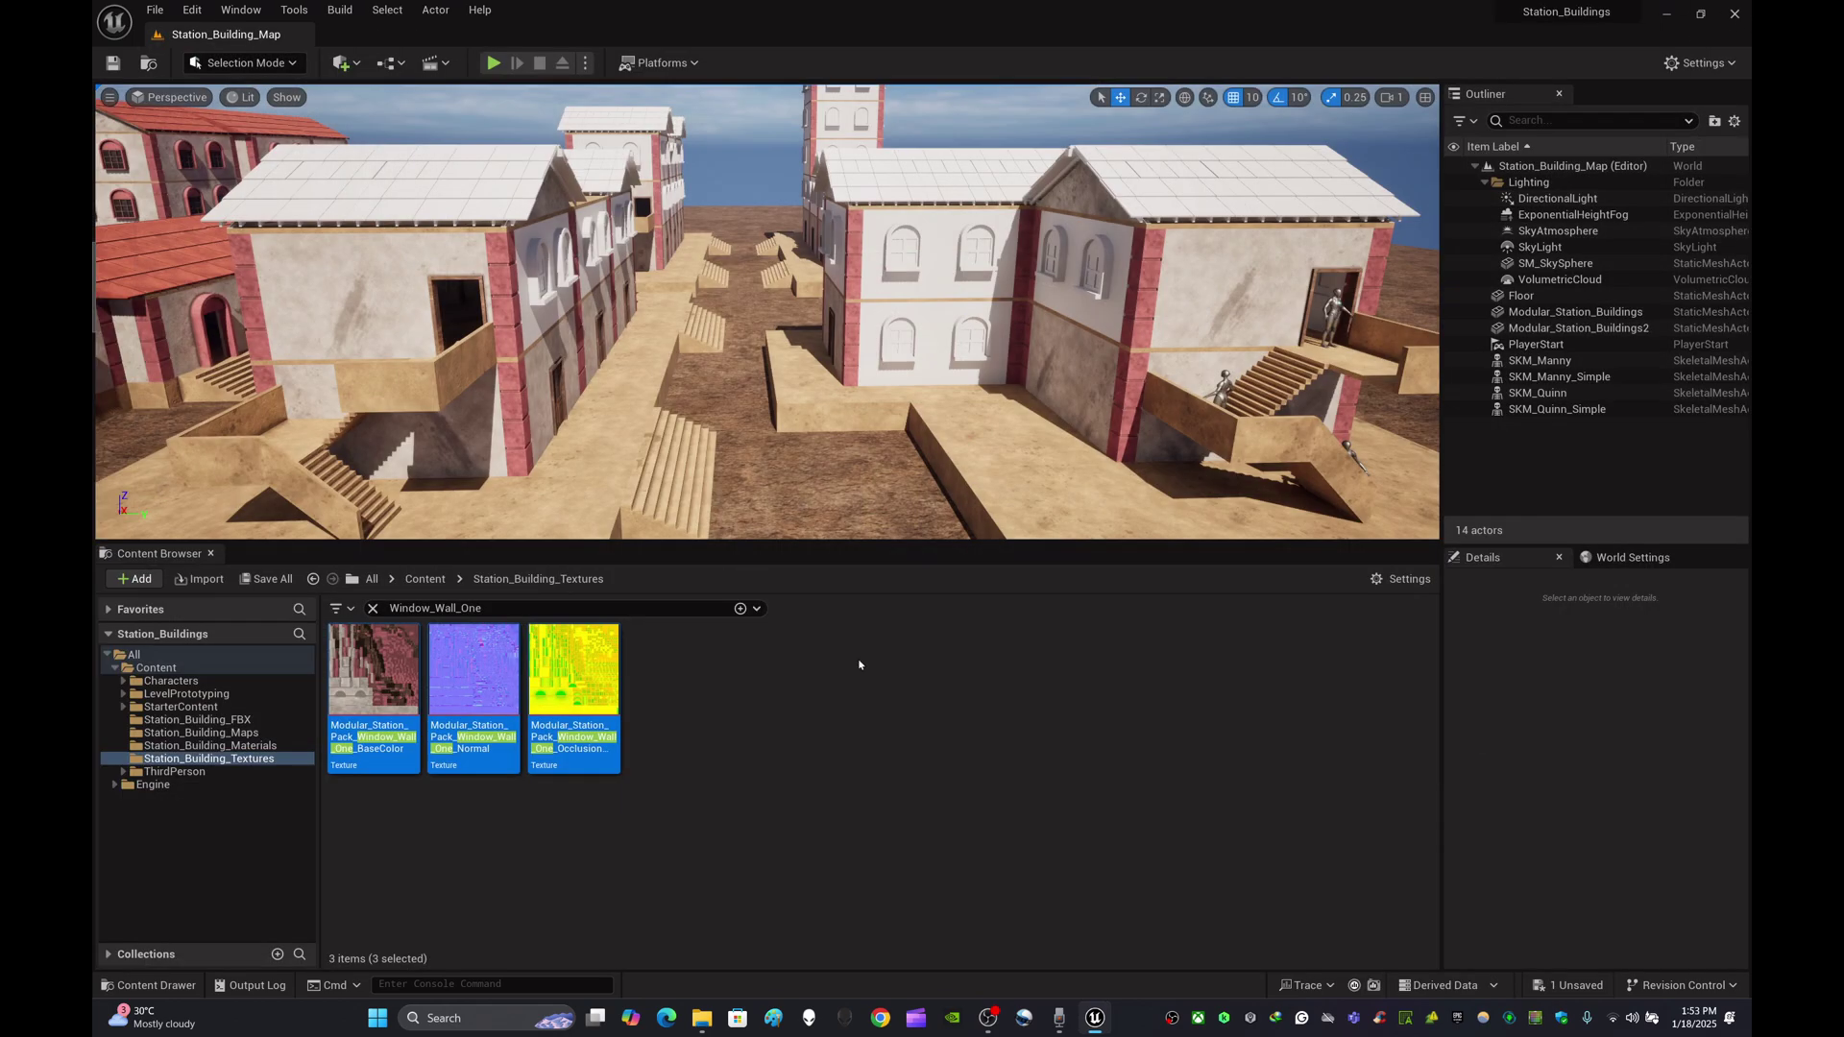
- Clear the texture filter, apply Window_Wall_One from Station_Building_Materials to the untextured window walls, and save the level
double_click(437, 608)
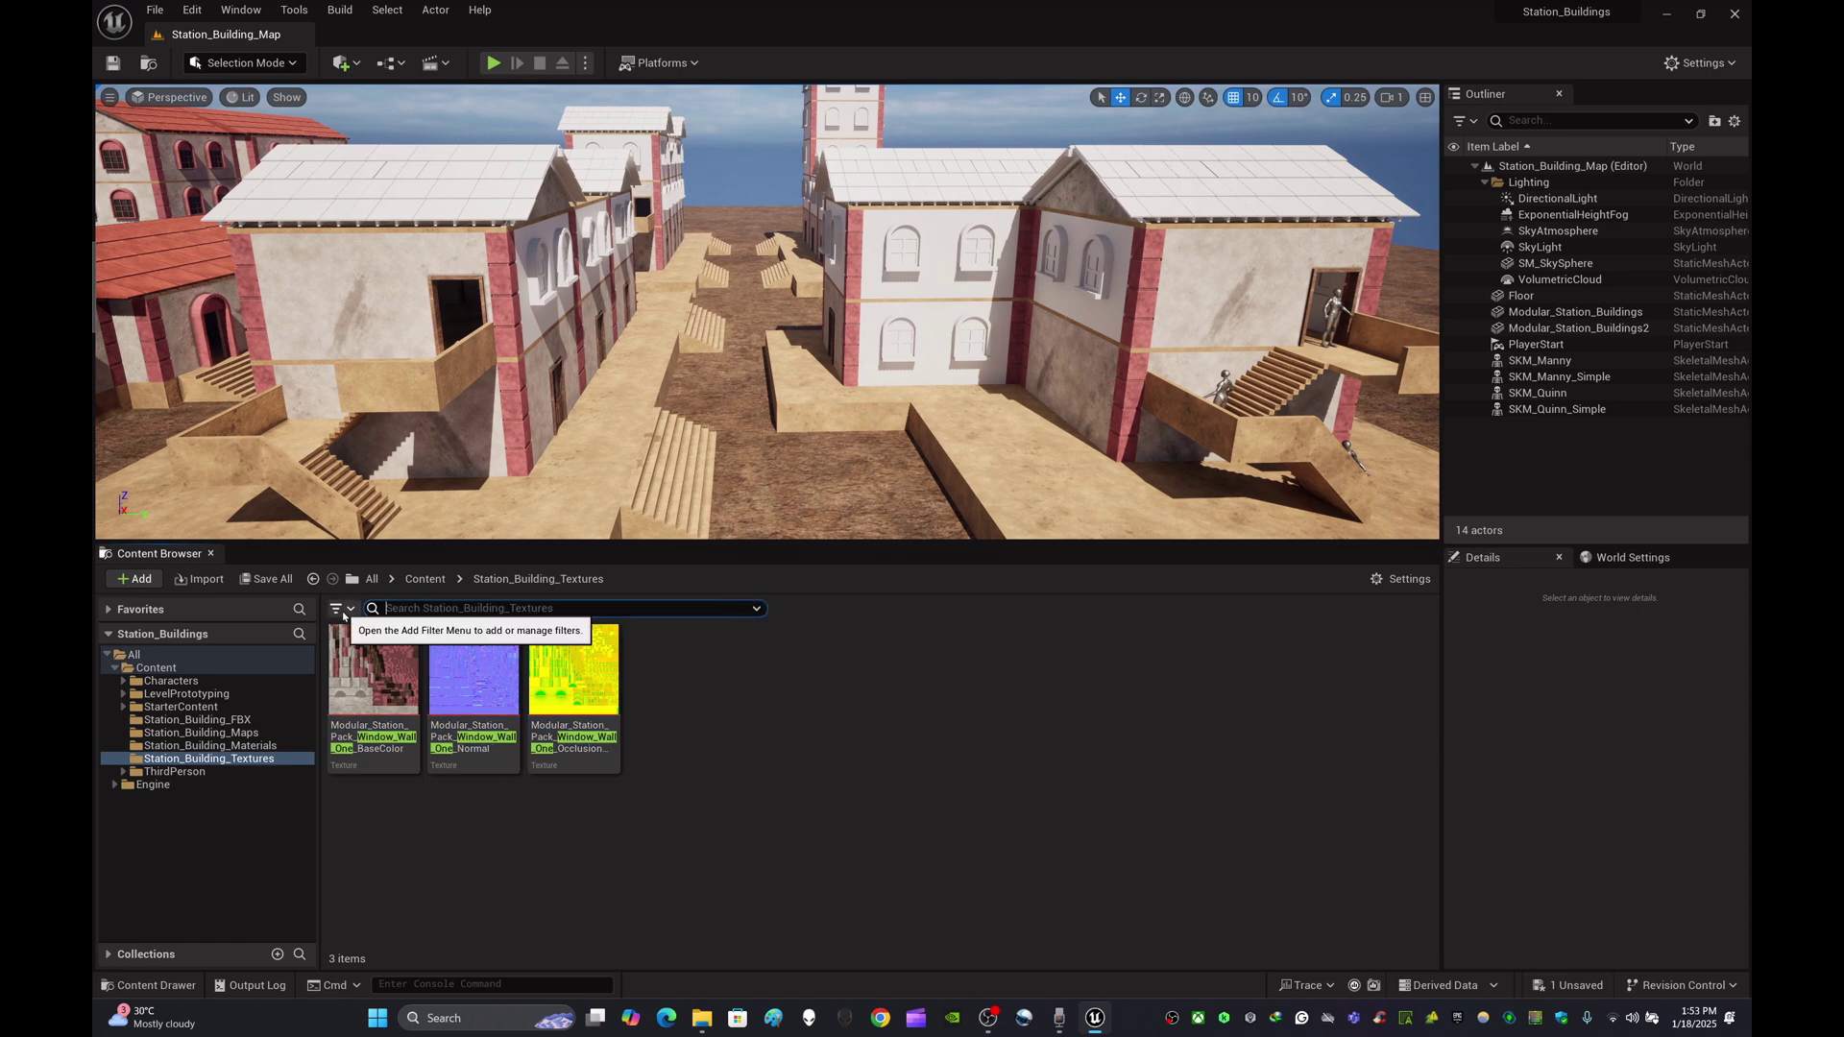
key("BackSpace")
left_click(221, 746)
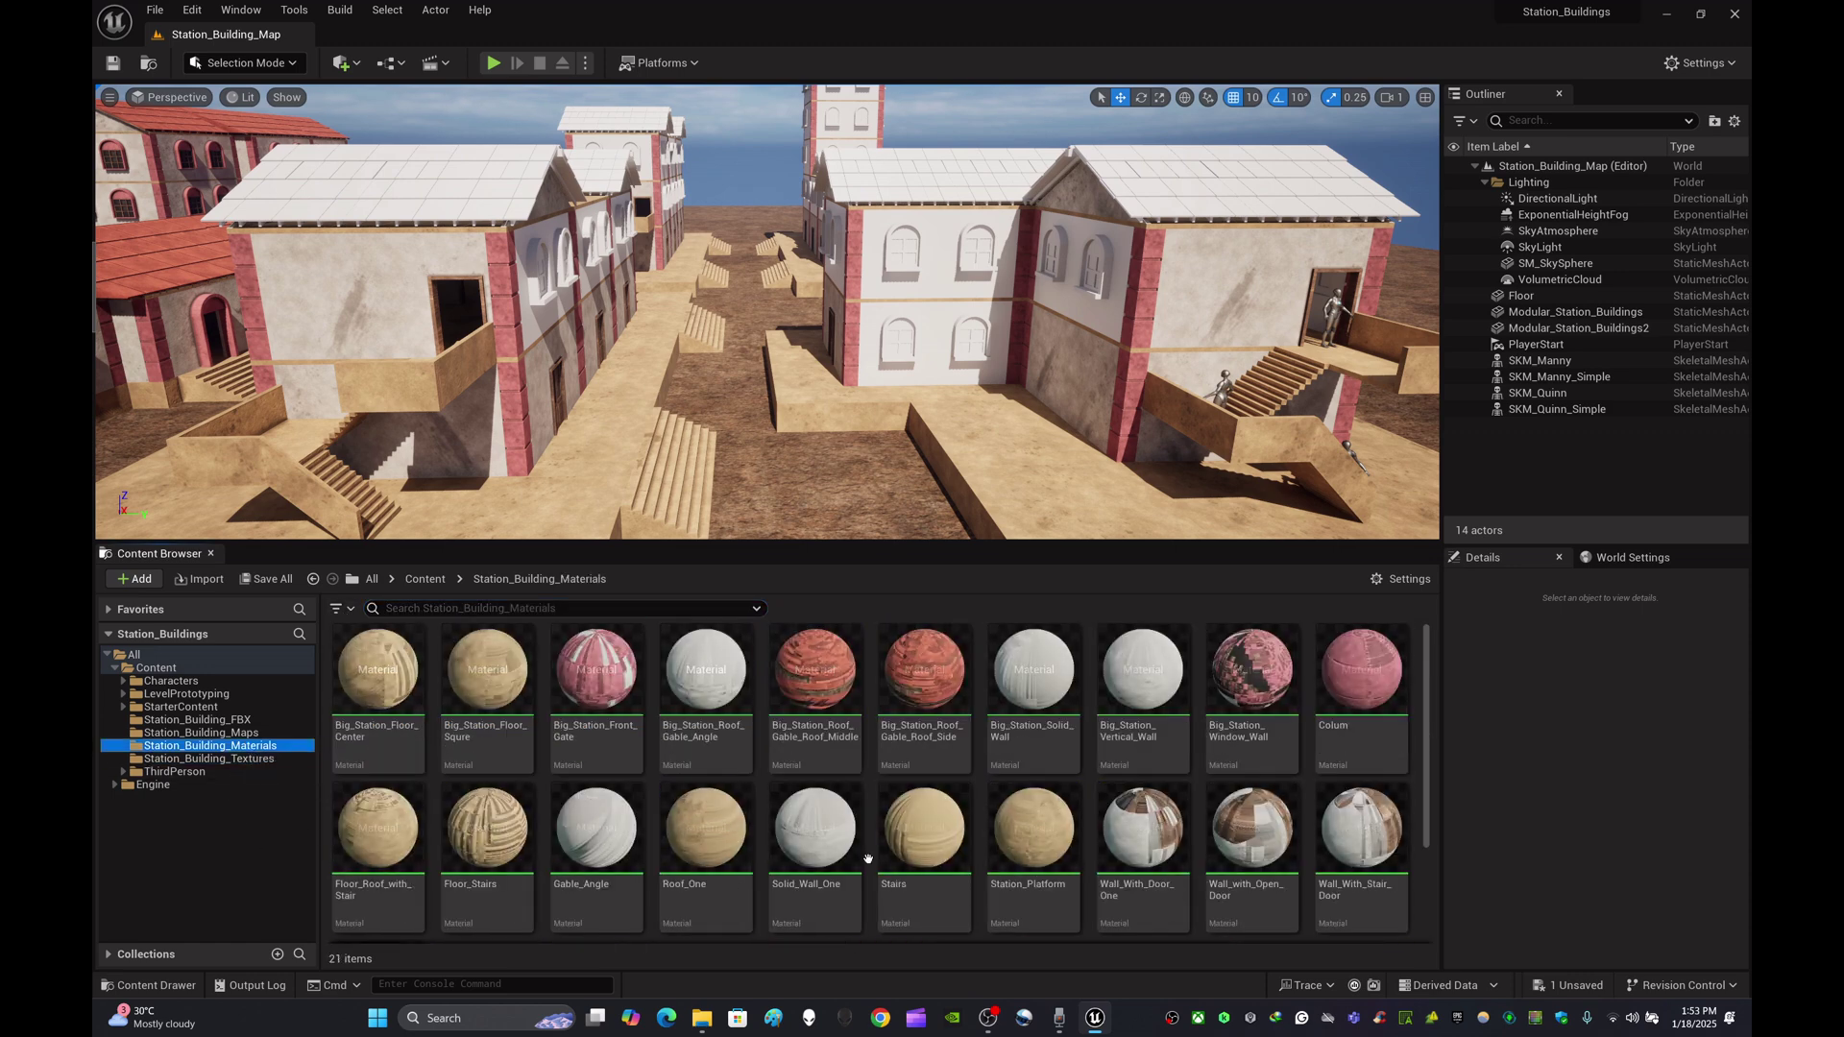
scroll(1218, 852, "down", 2)
right_click_drag(711, 432, 567, 440)
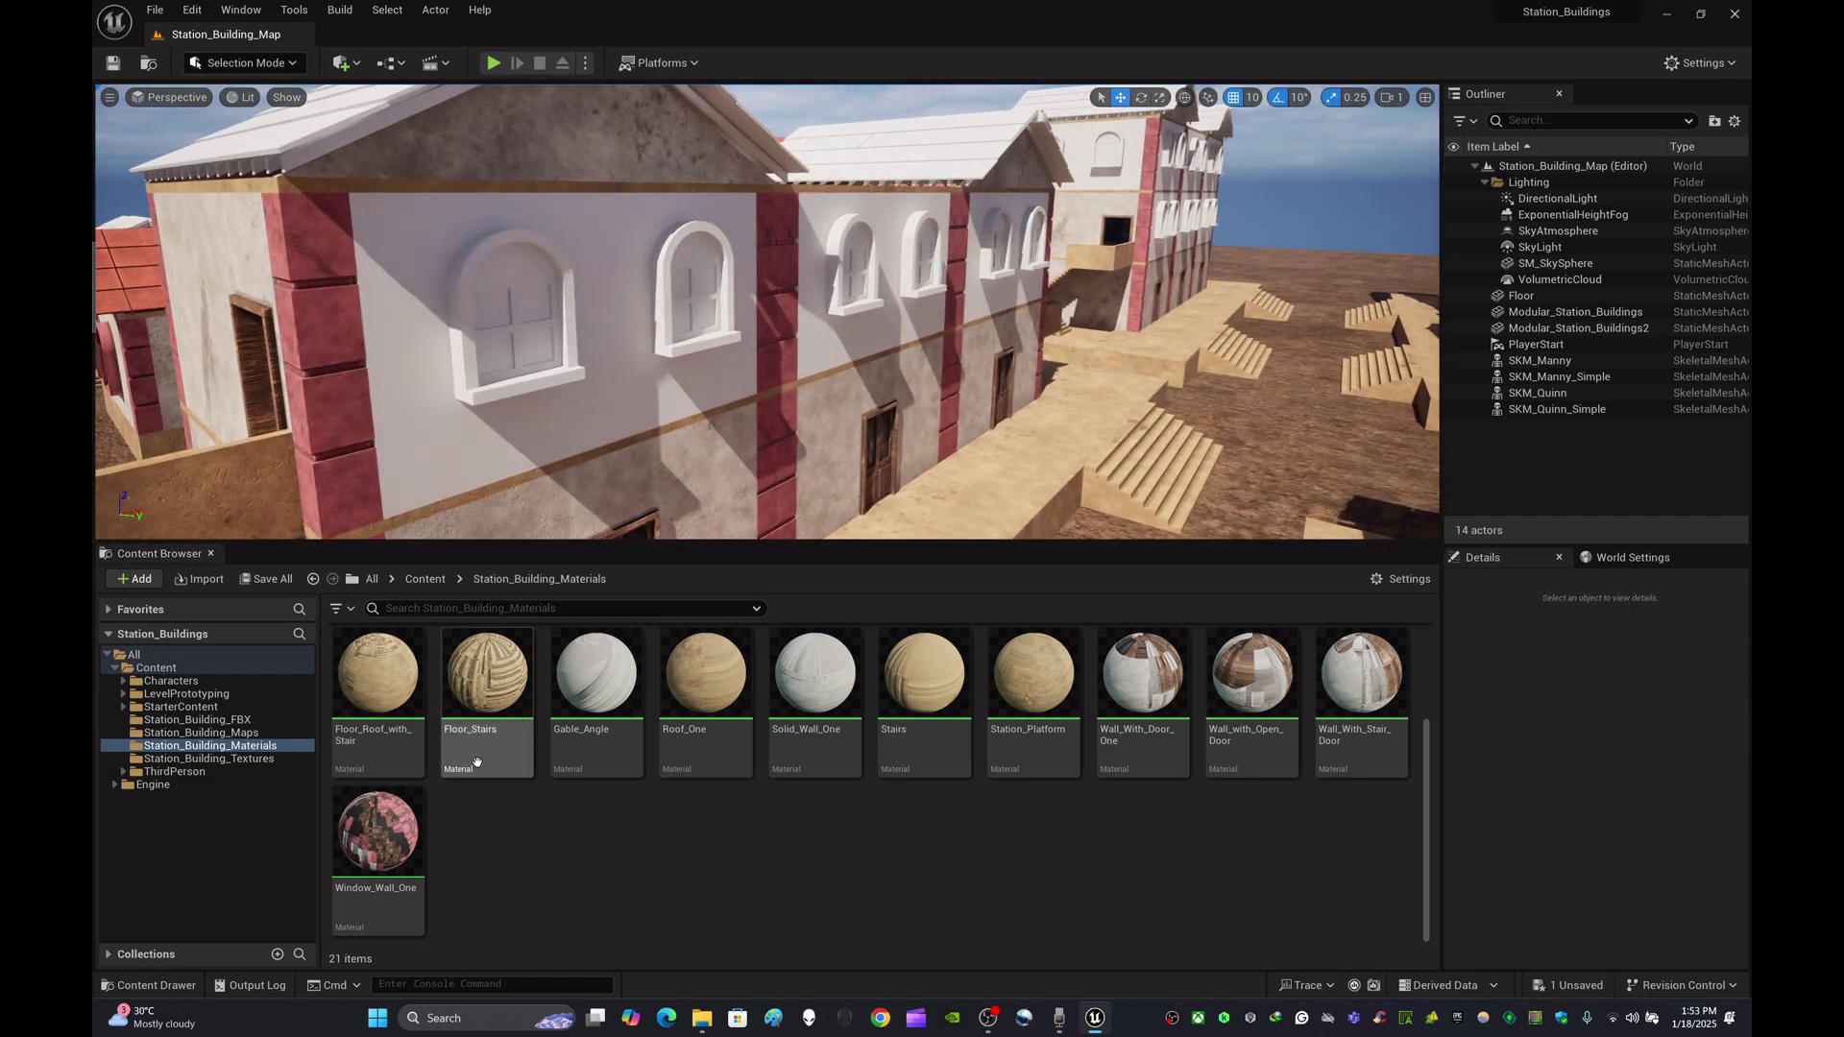
left_click_drag(377, 834, 469, 425)
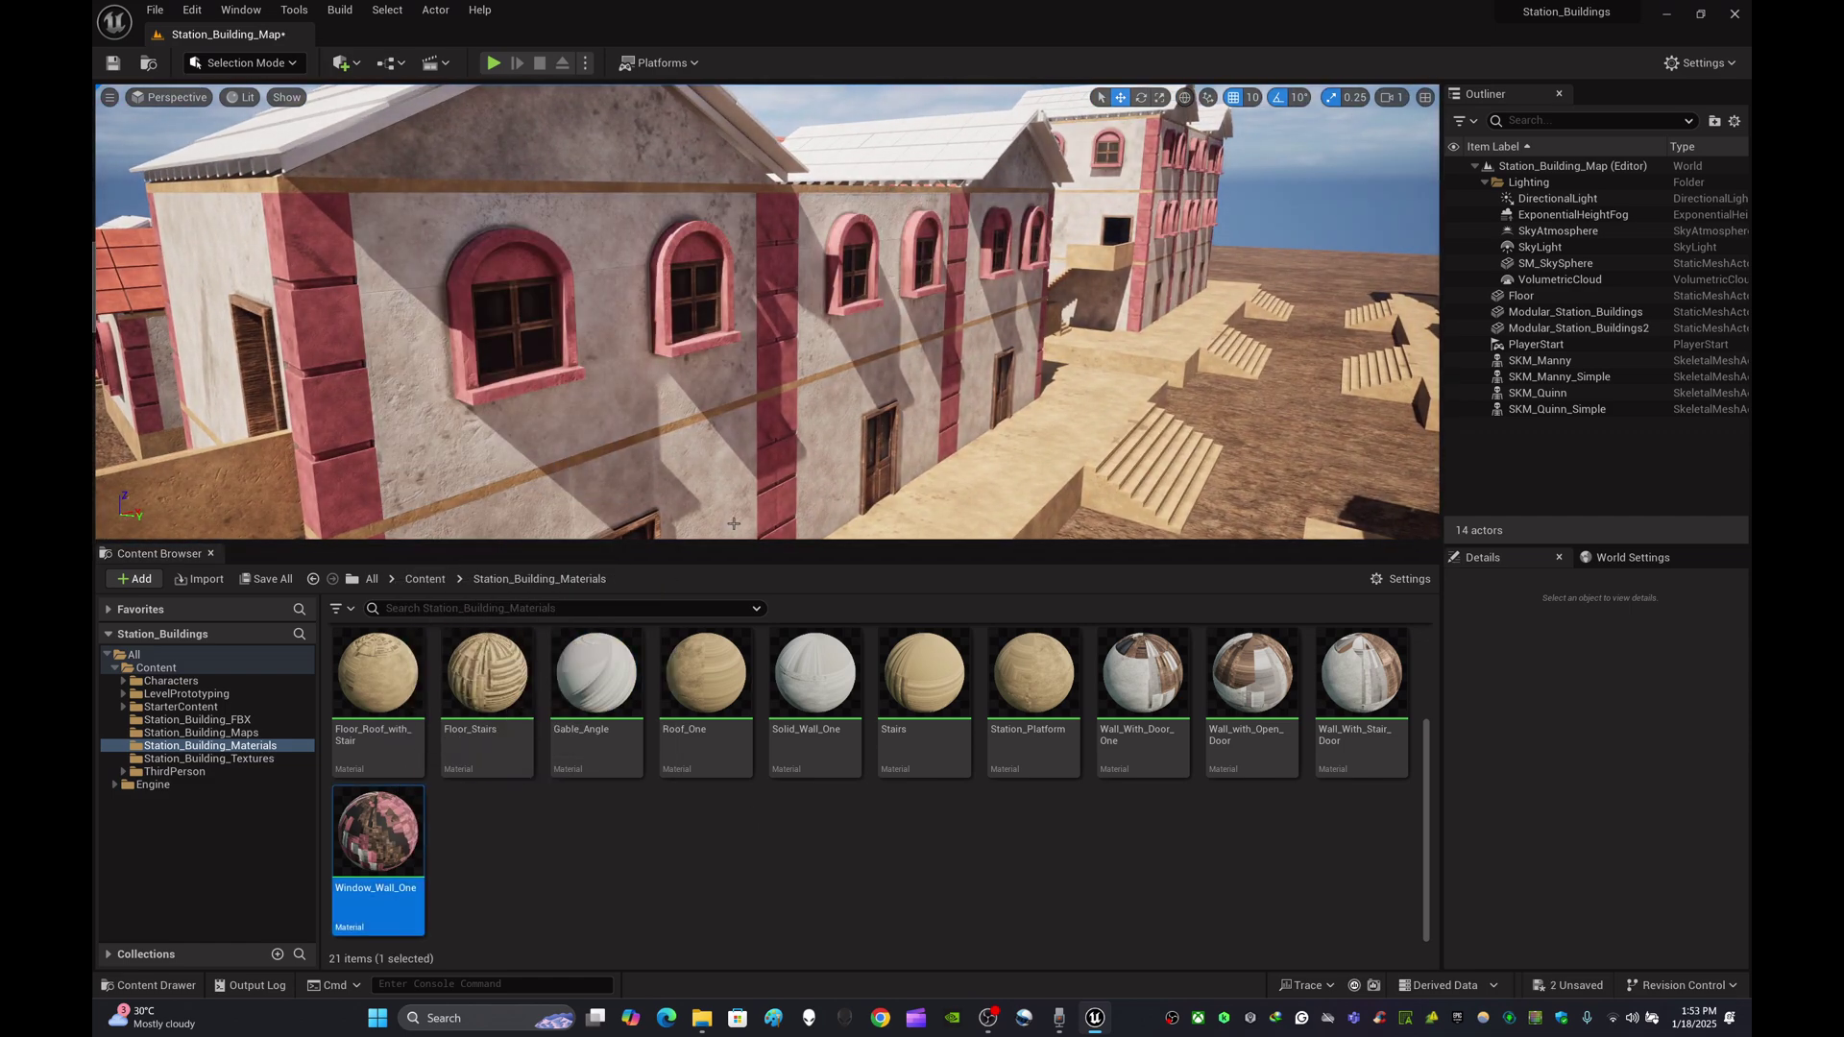
left_click(691, 845)
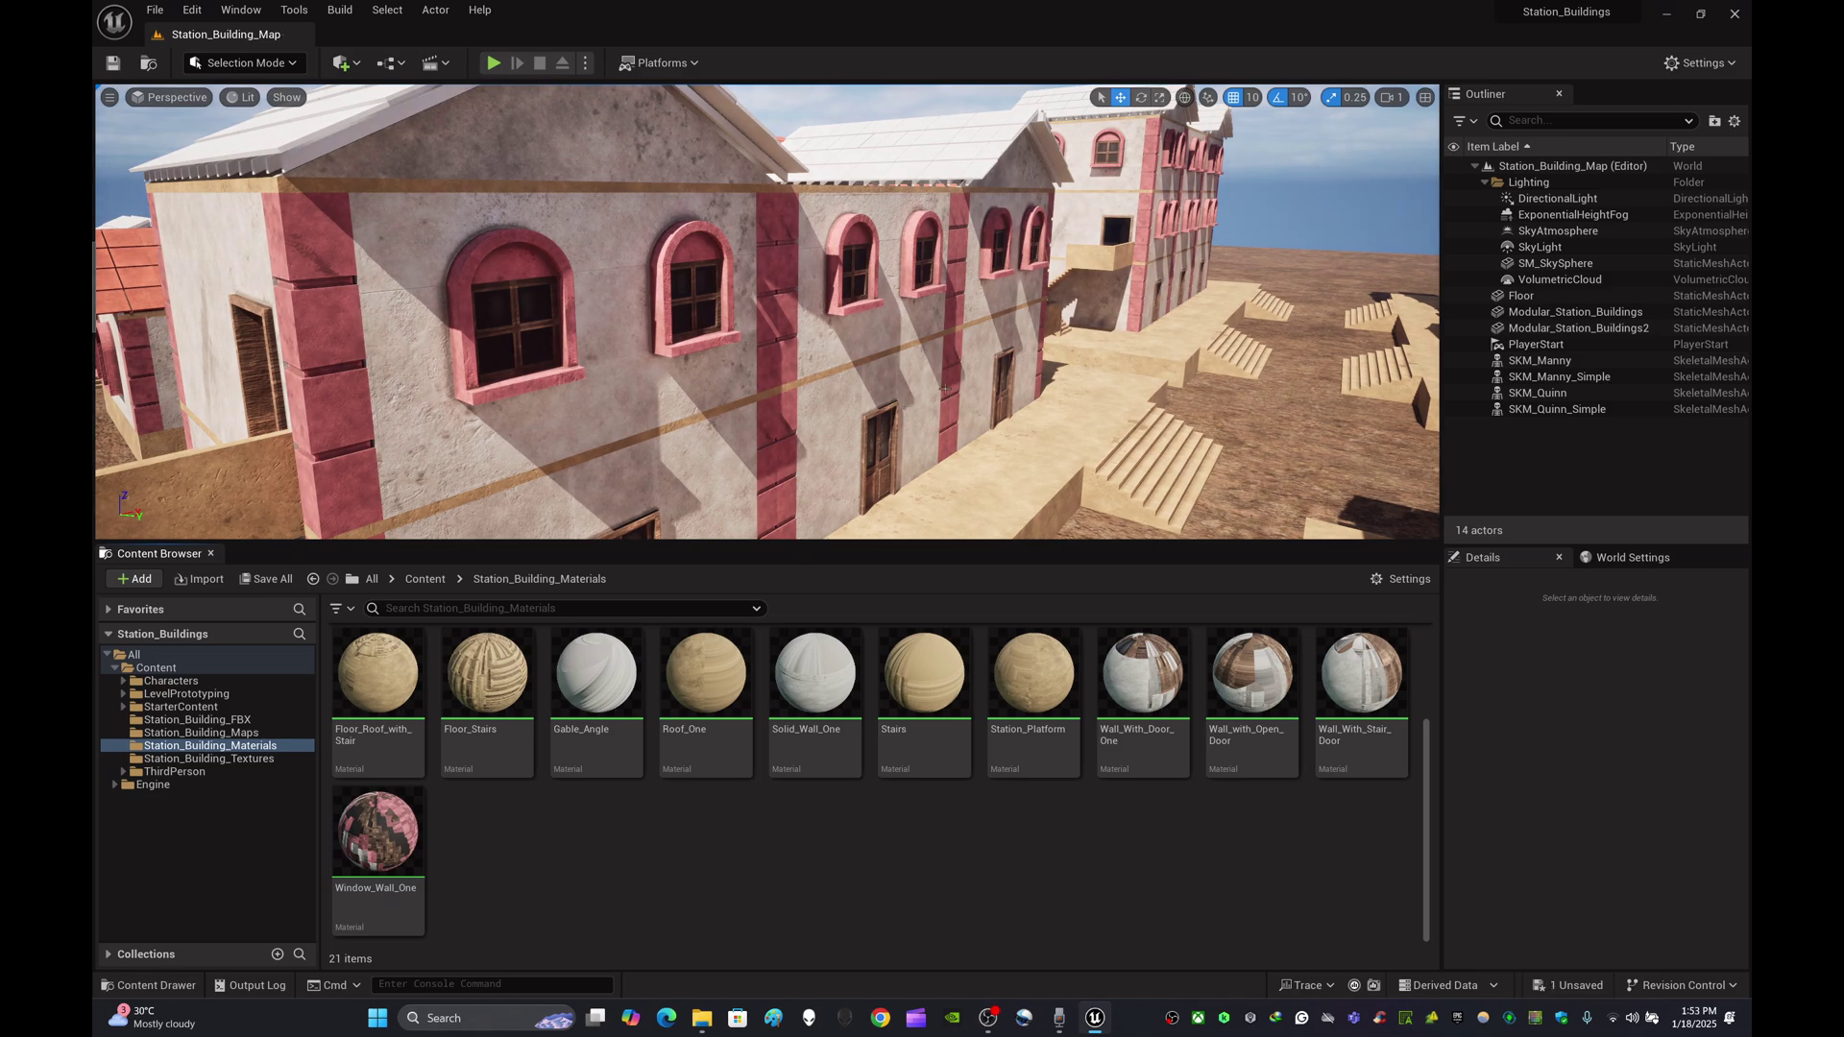
- Delete the original Window_Wall_One placeholder material from the Station_Building_FBX folder
right_click_drag(944, 389, 842, 525)
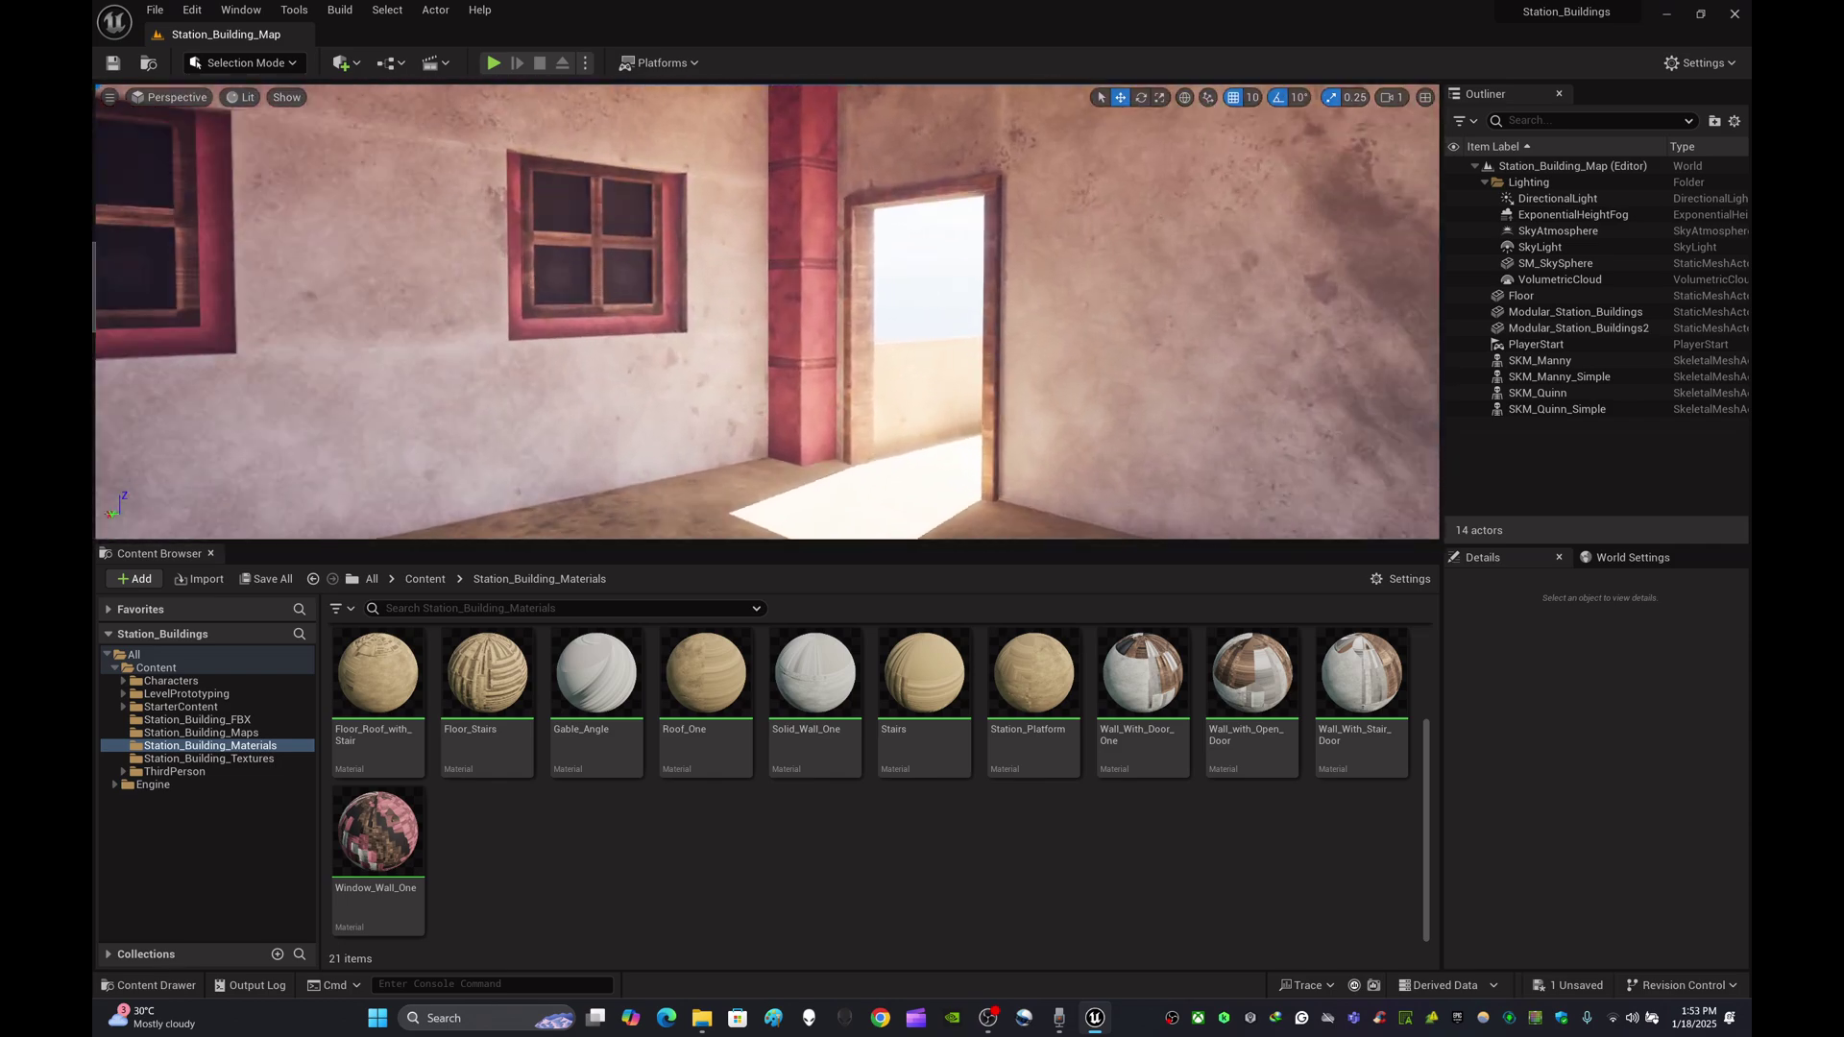
right_click_drag(768, 313, 442, 356)
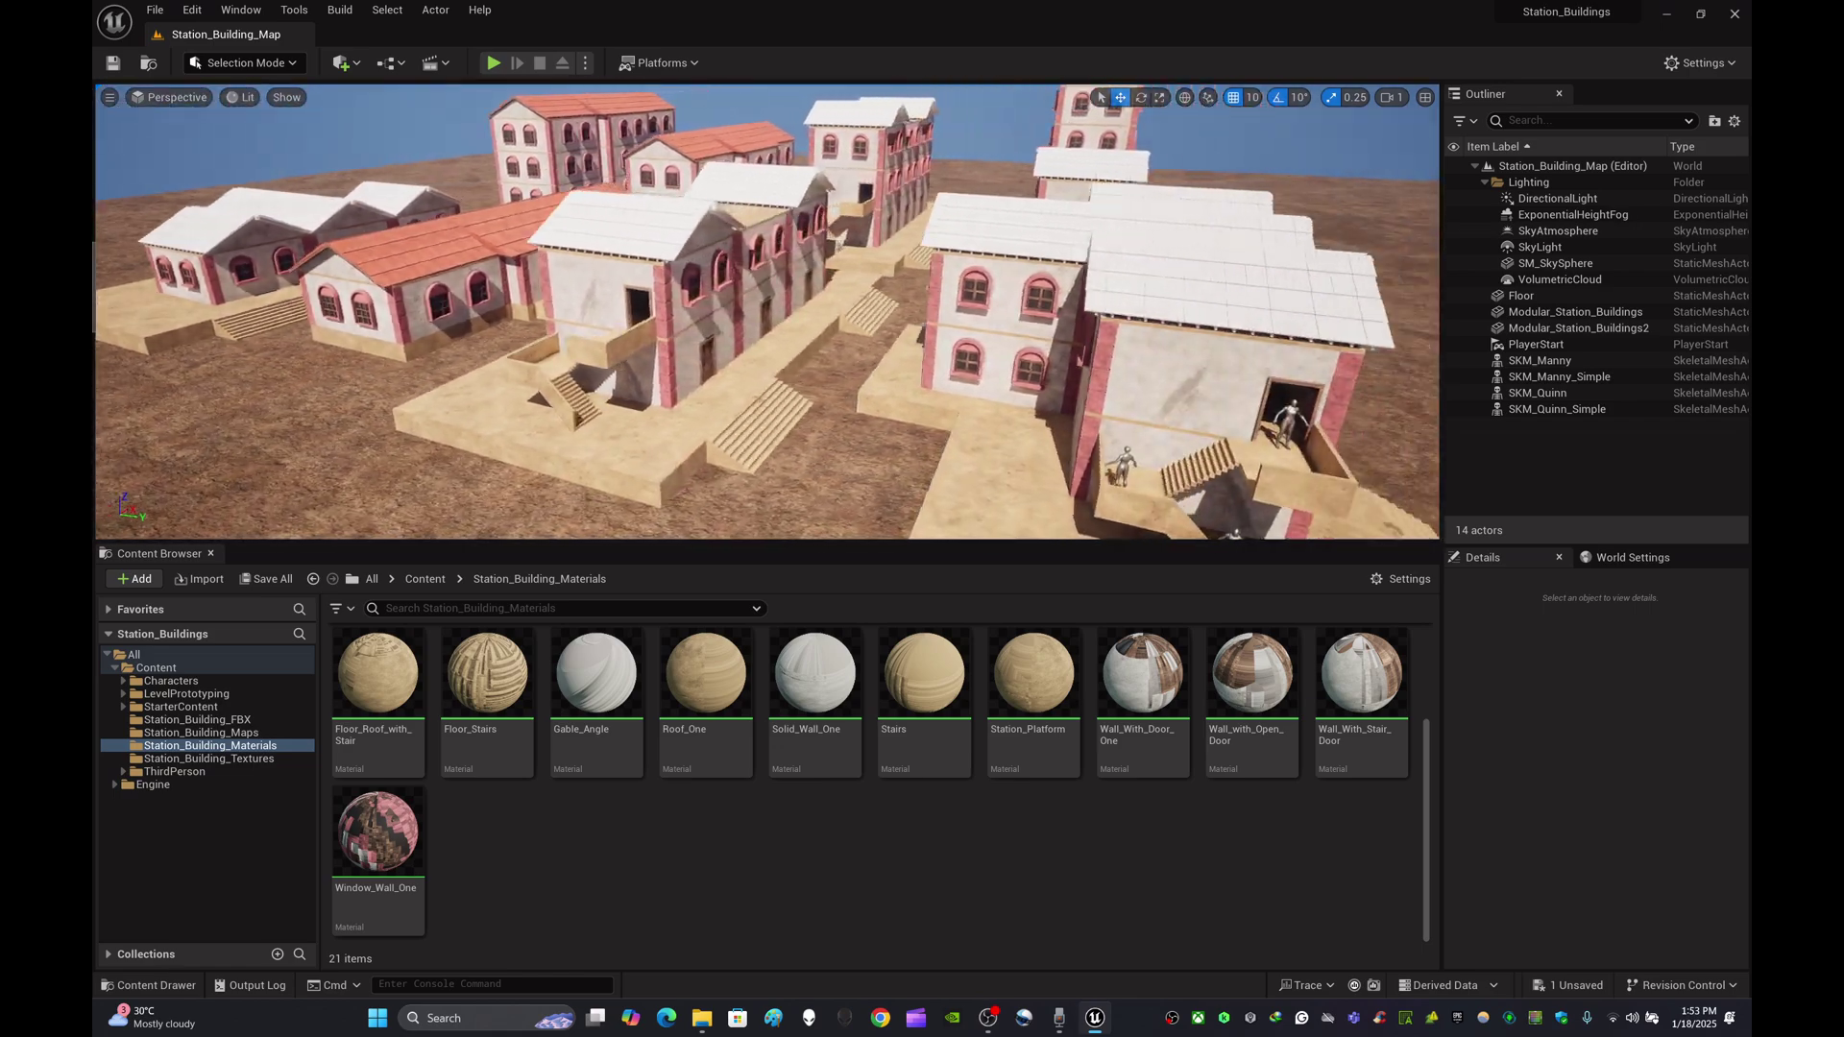
right_click_drag(442, 355, 500, 326)
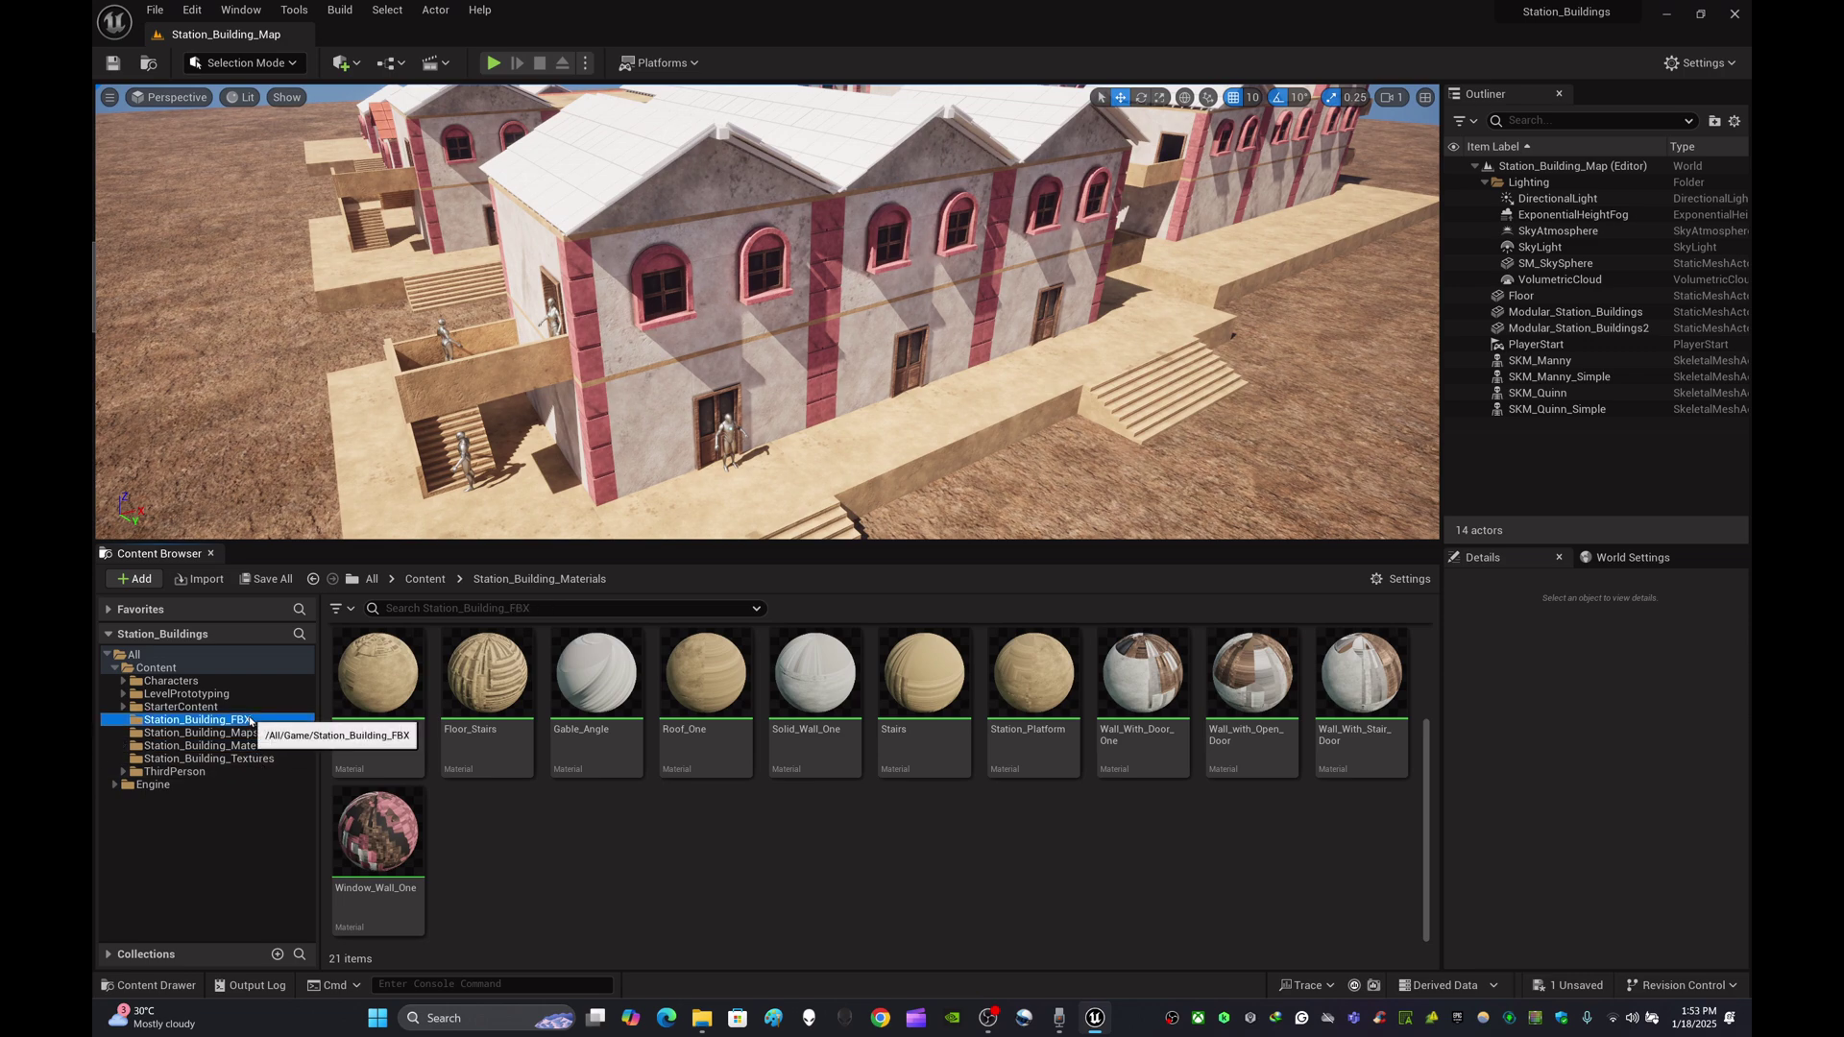
left_click(196, 719)
left_click(473, 687)
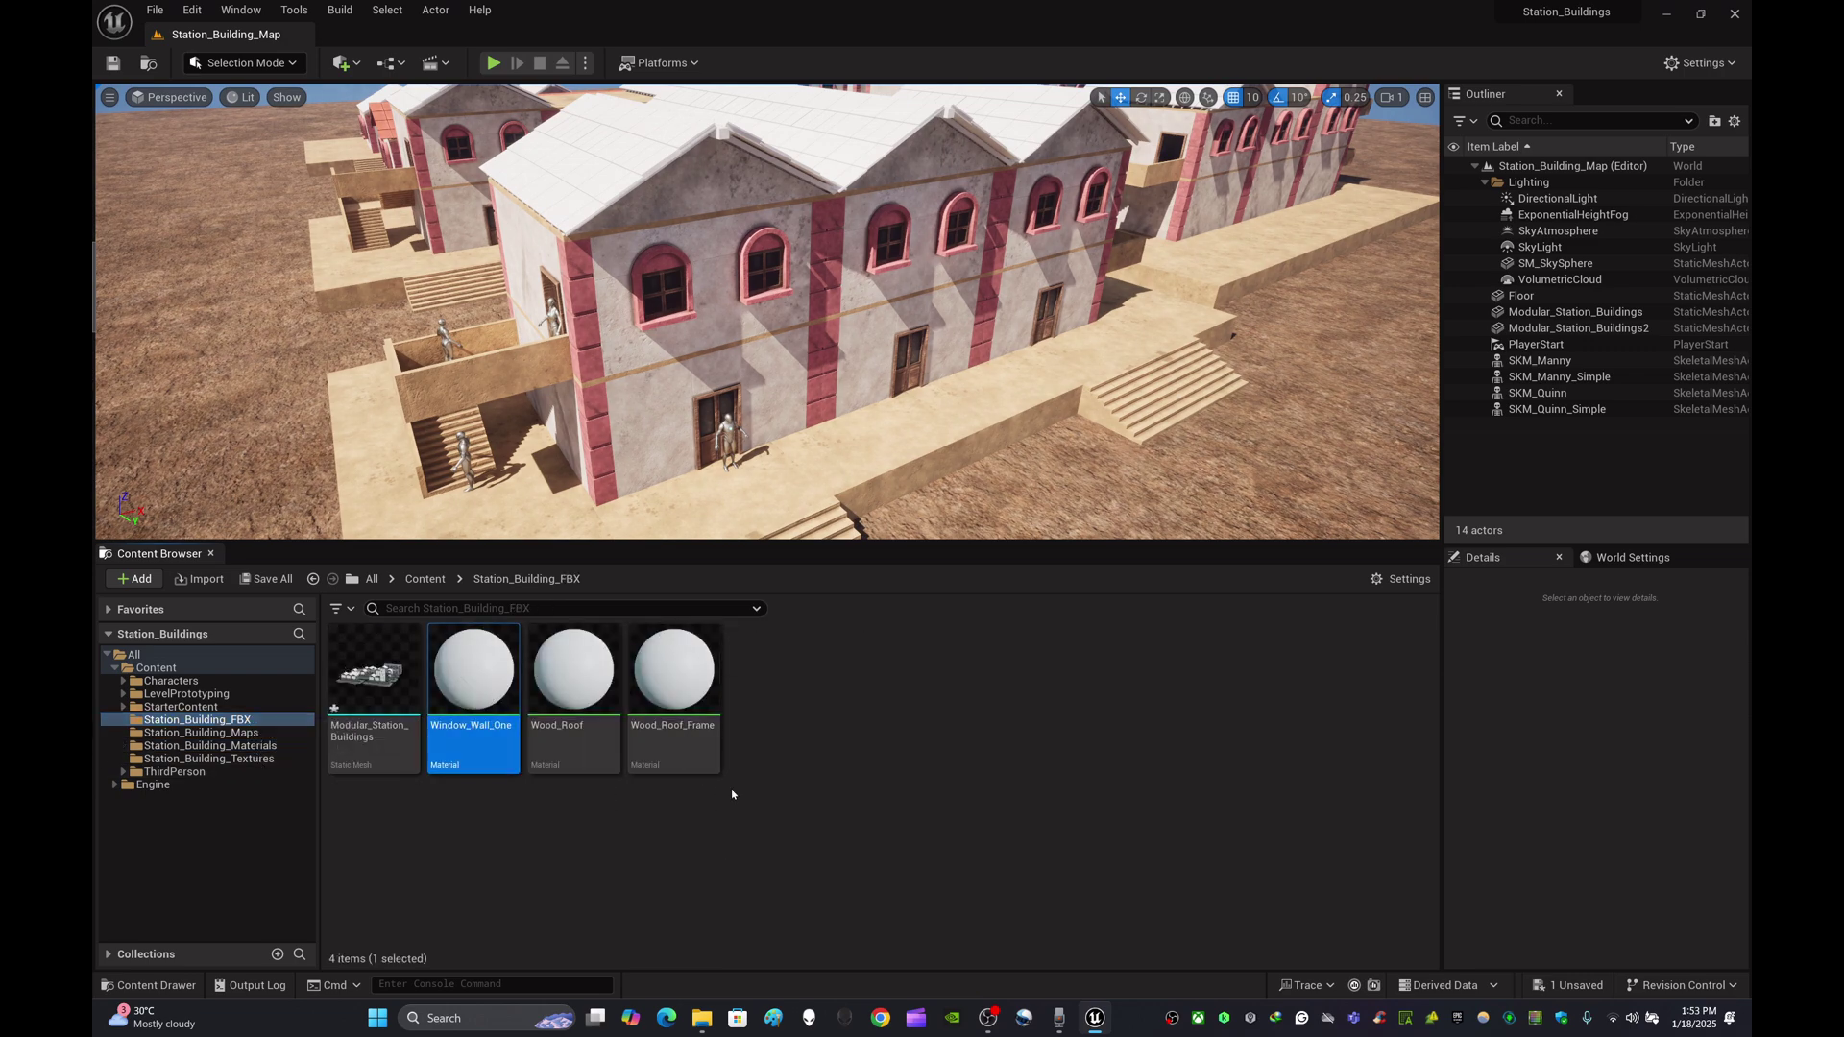
key("Delete")
left_click(921, 770)
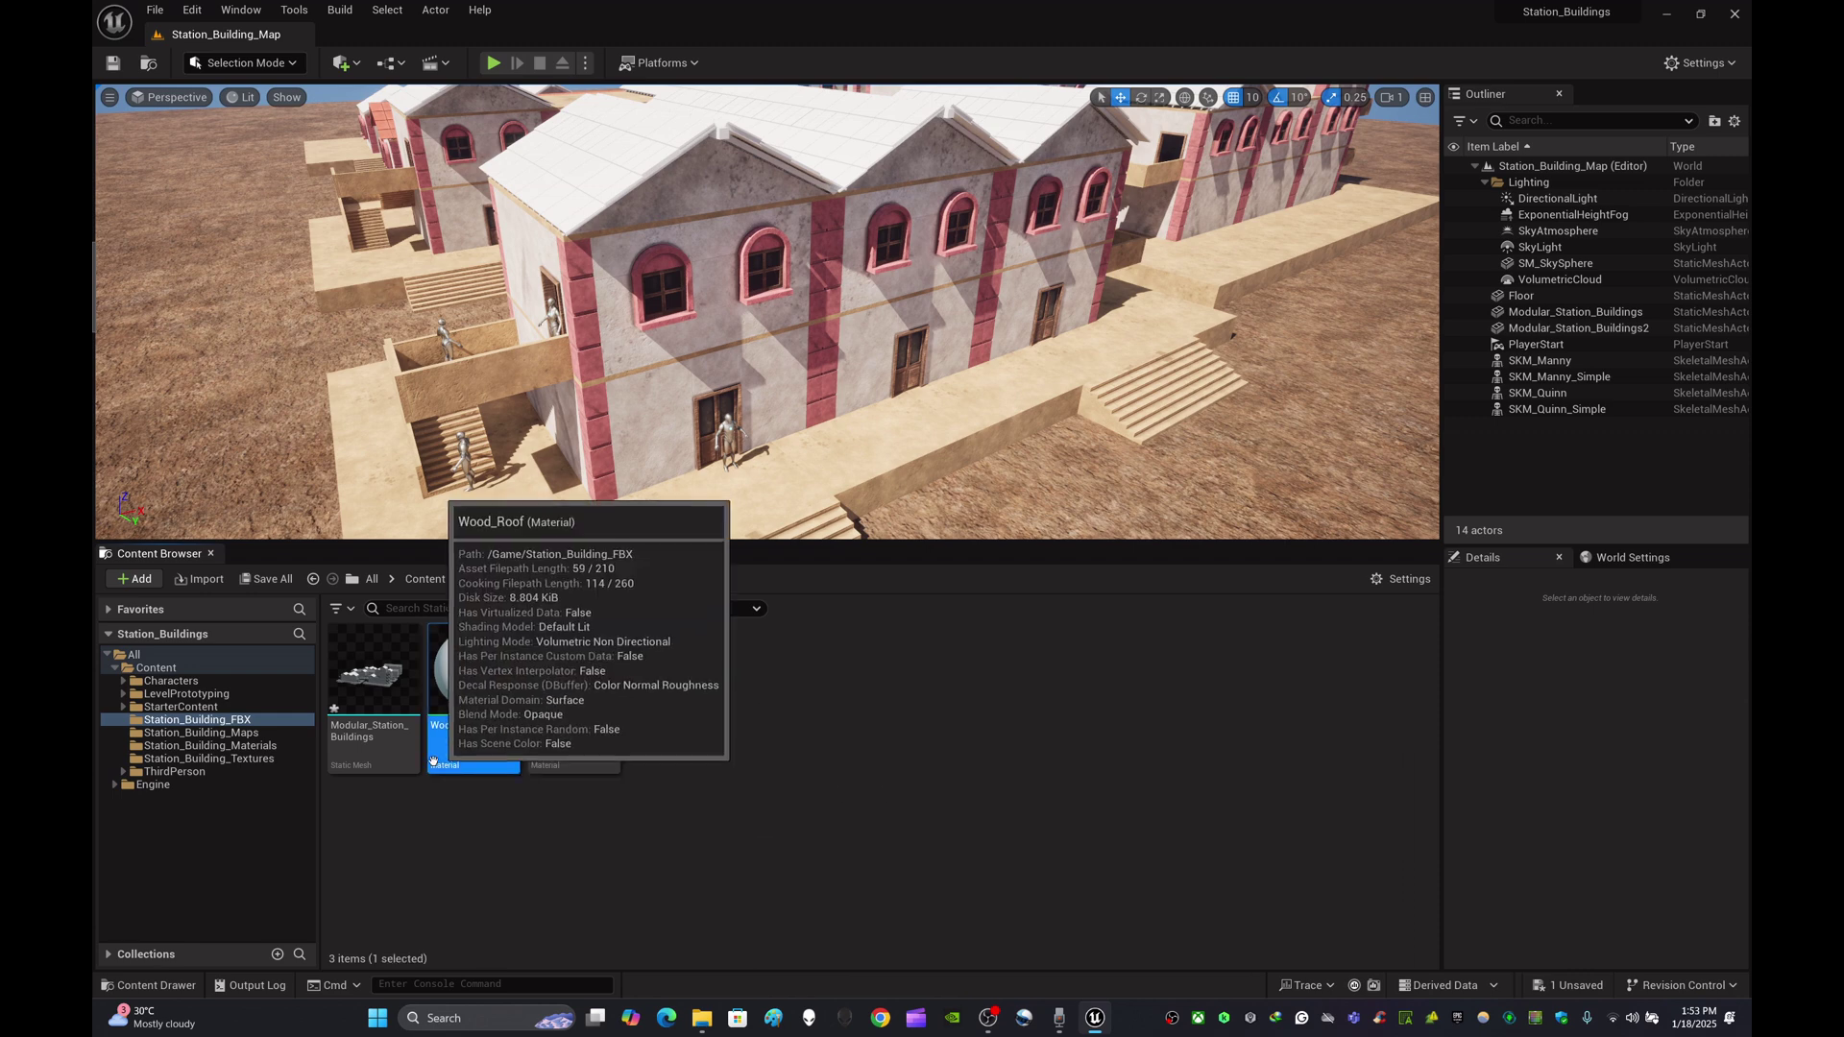
- Copy the Wood_Roof material from Station_Building_FBX into Station_Building_Materials and copy the new material's name
left_click(471, 710)
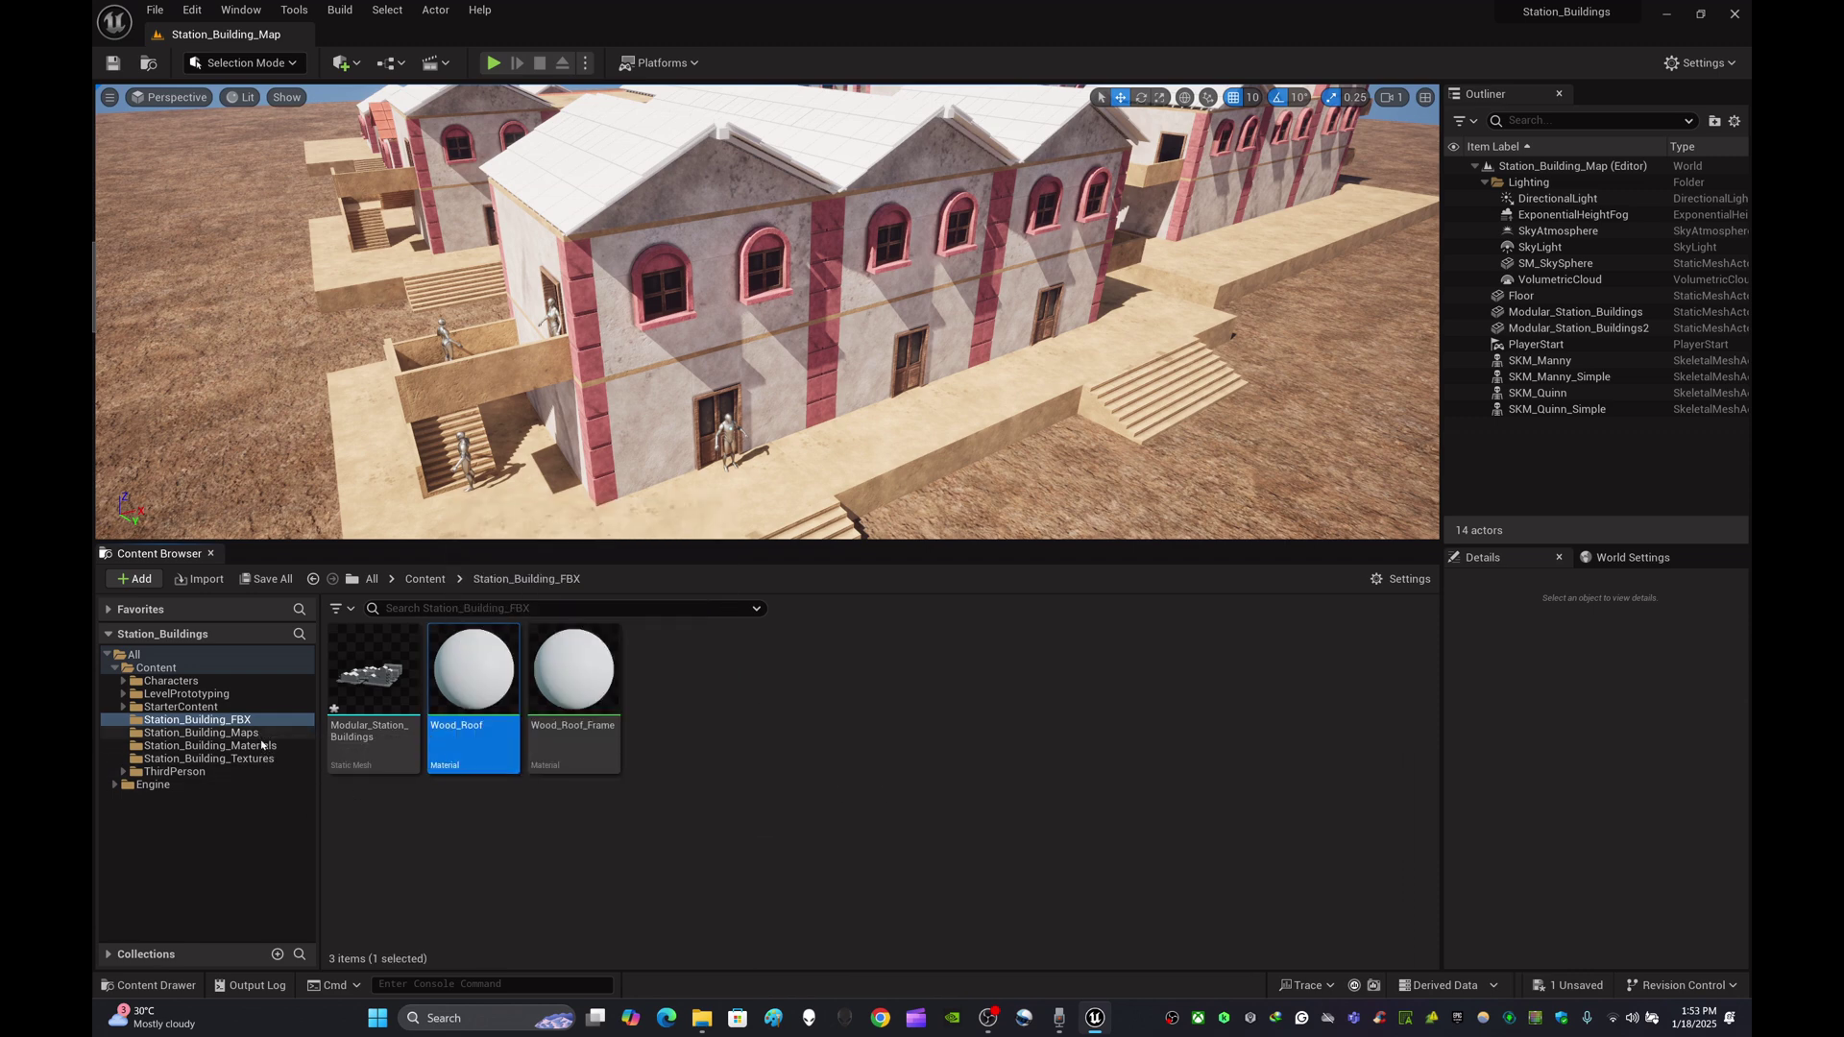
left_click(240, 746)
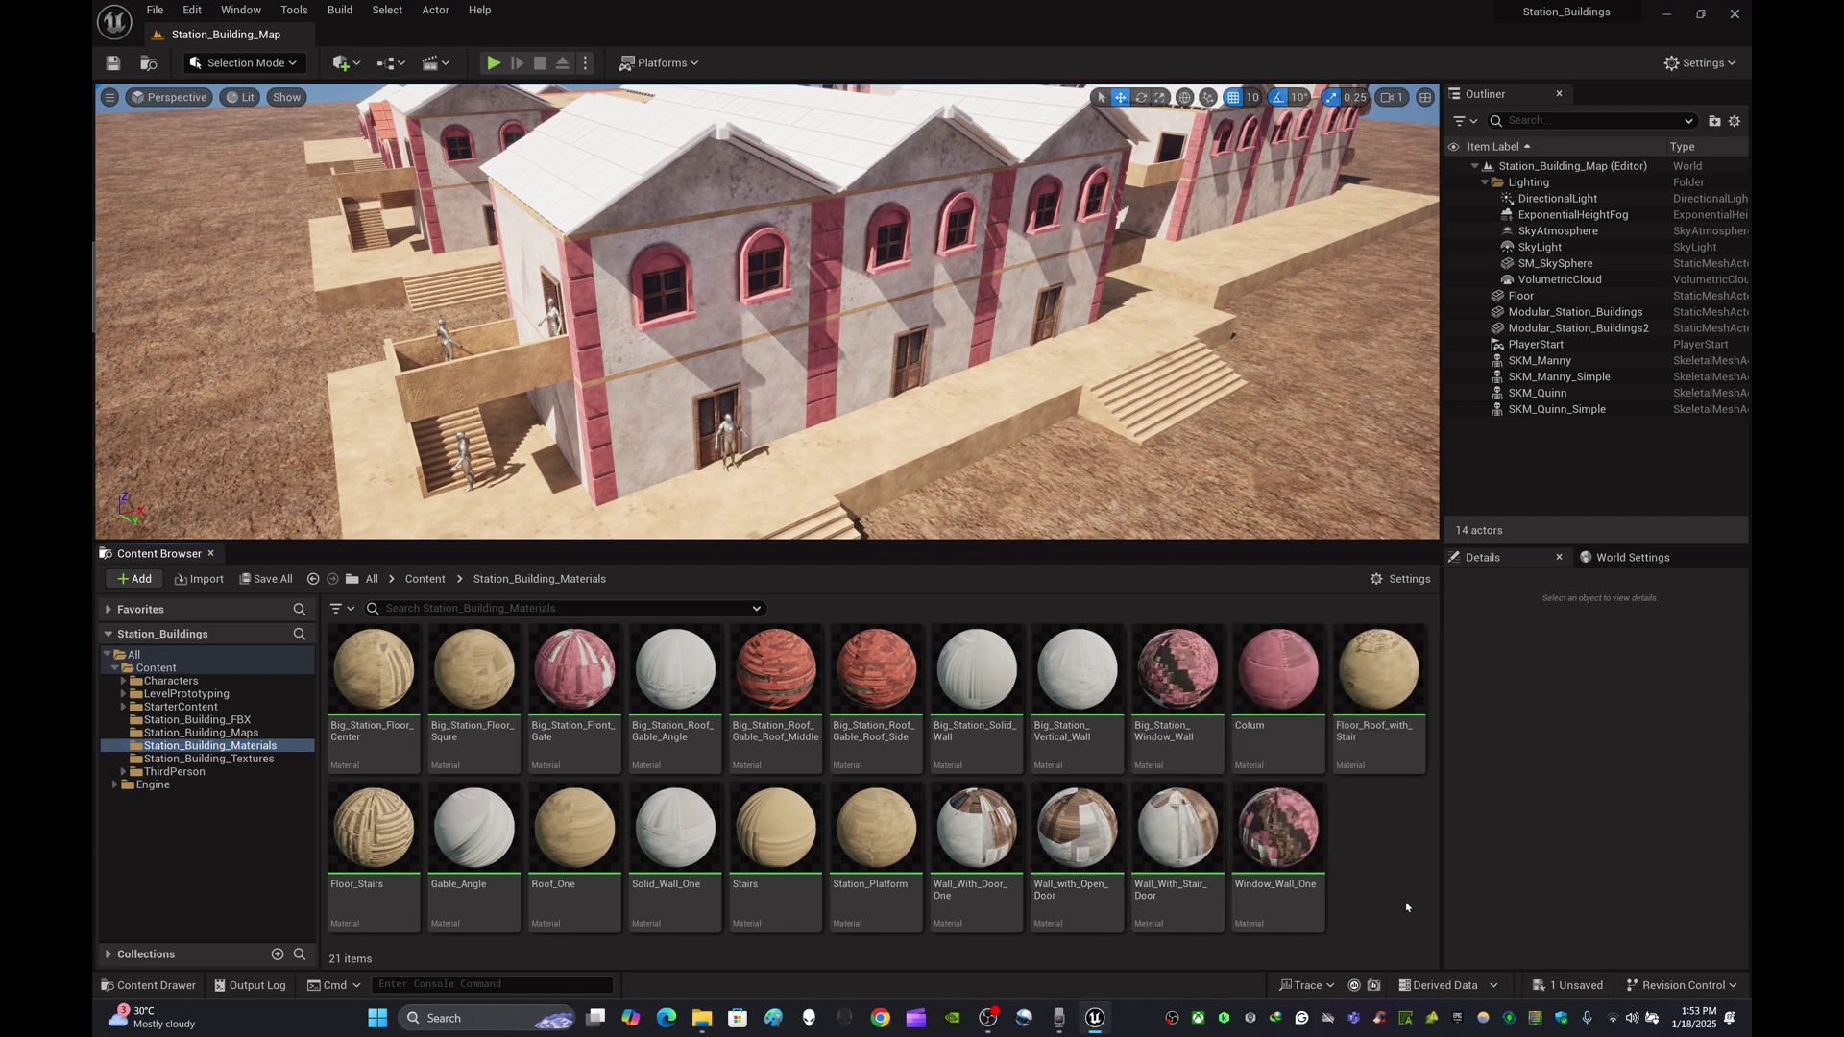
key("ctrl+v")
right_click(1395, 840)
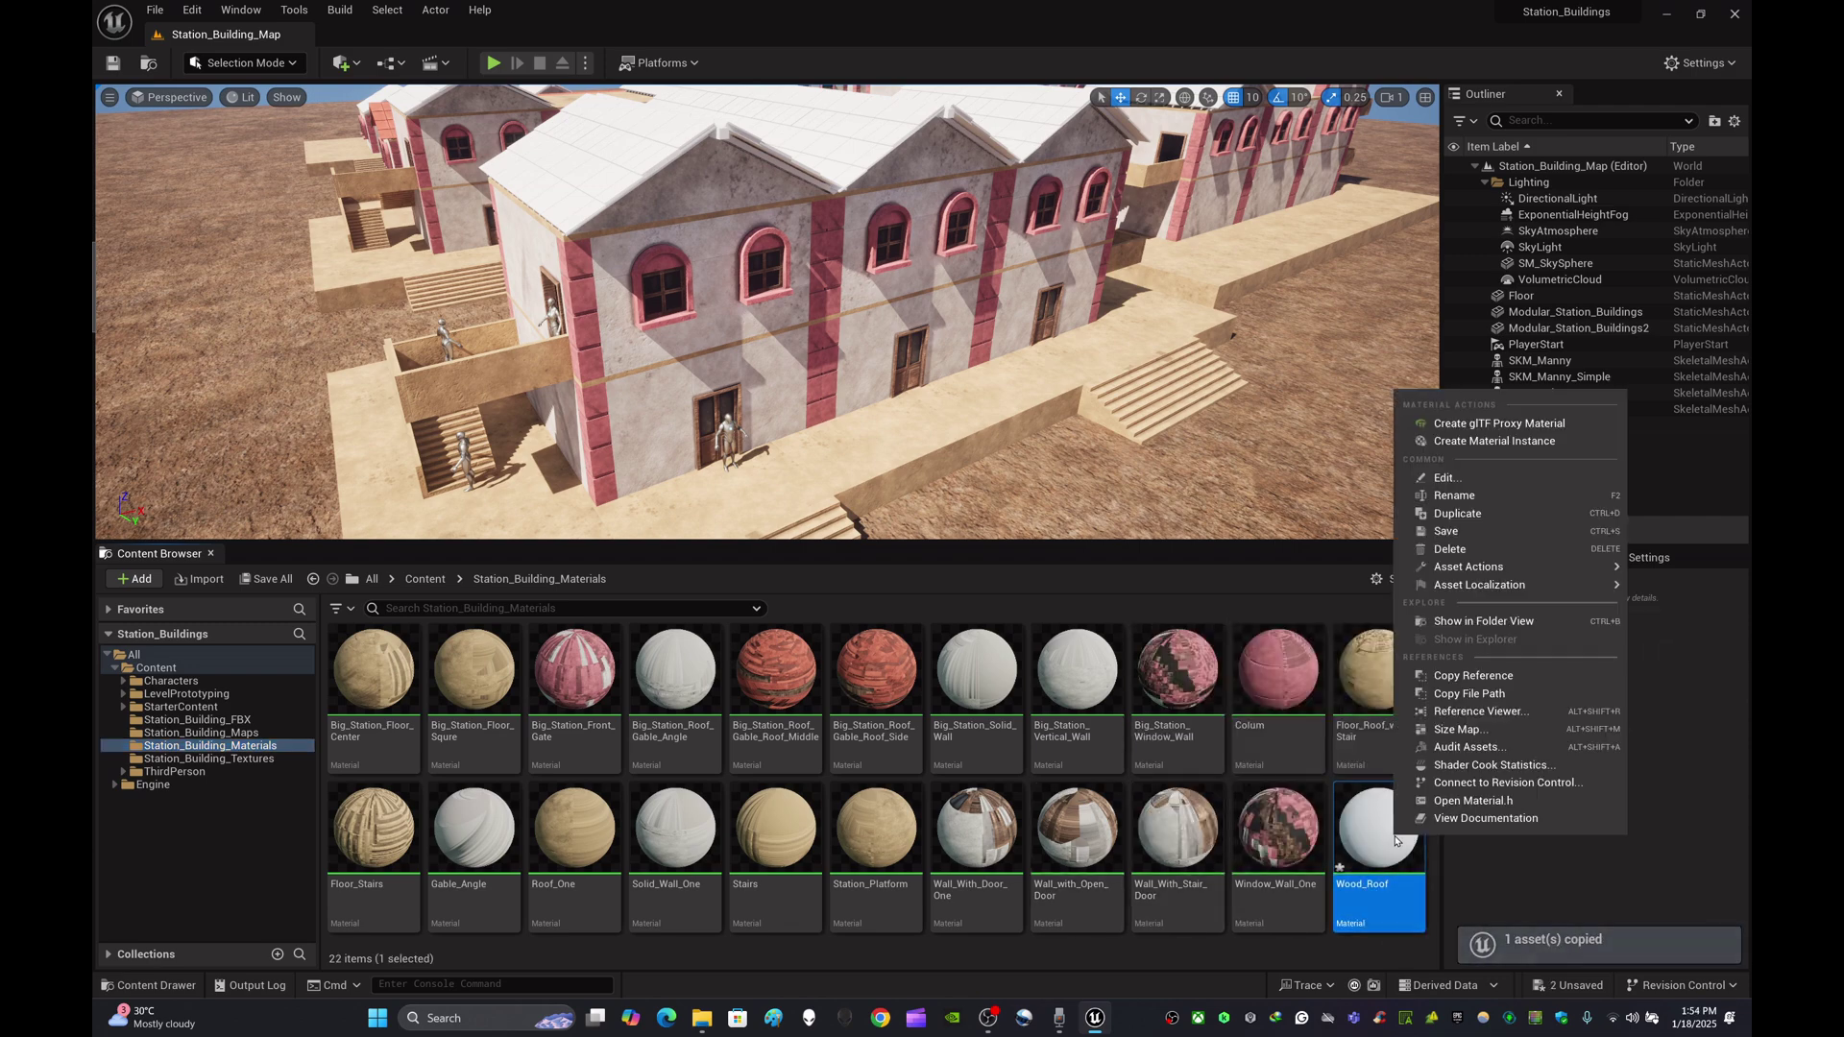
left_click(1454, 496)
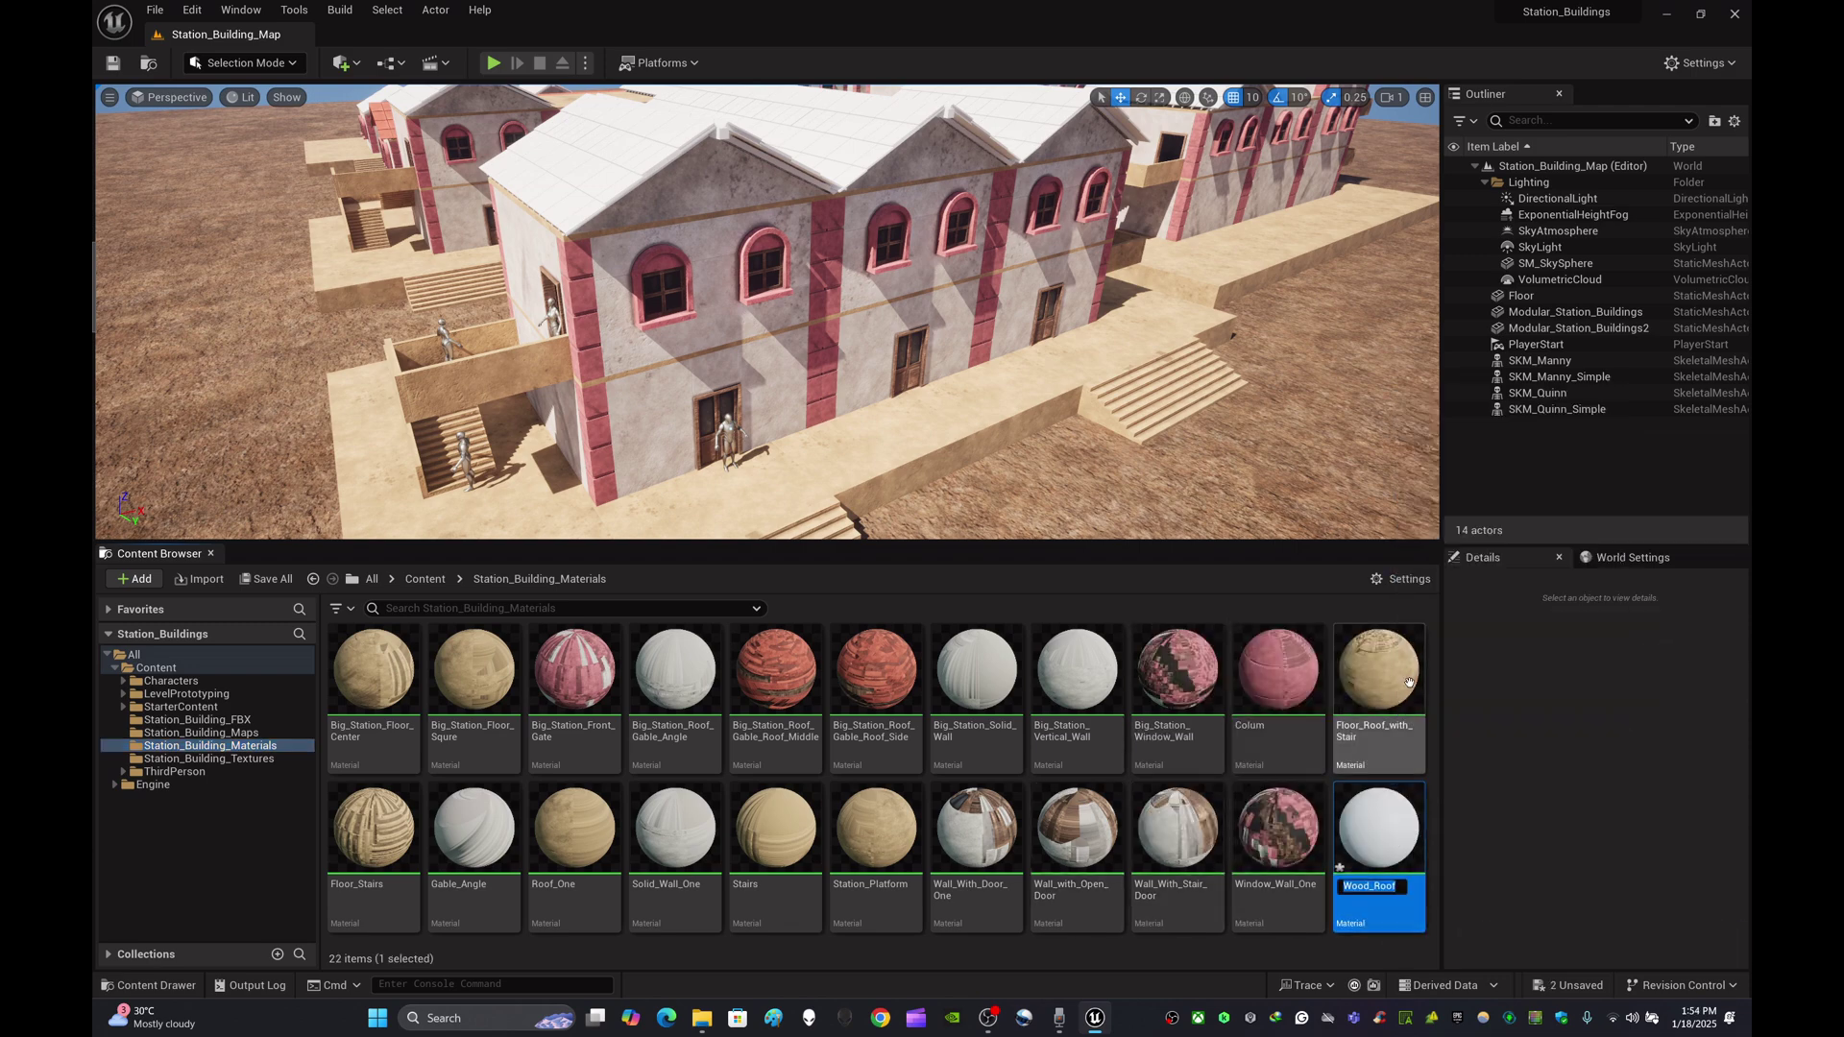
key("Return")
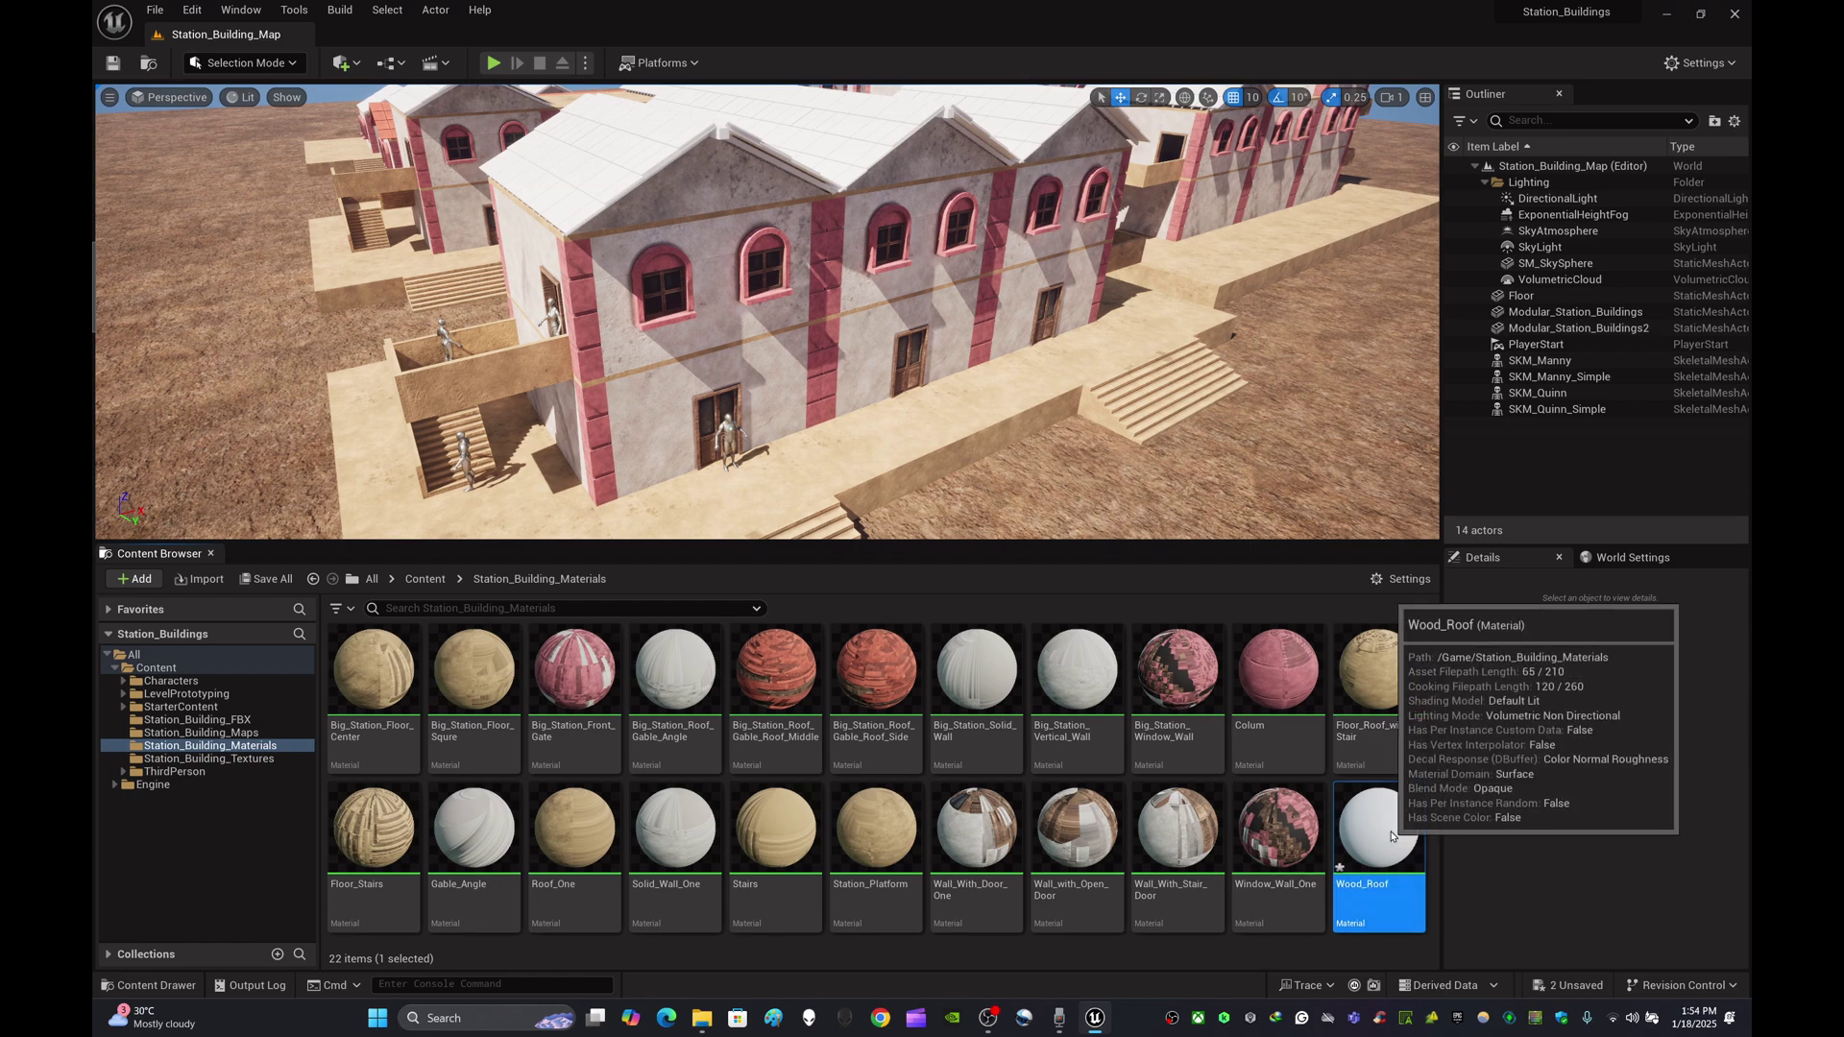
- Open the Wood_Roof material in a reduced editor window and filter the Station_Building_Textures folder by Wood_Roof
double_click(1391, 837)
left_click(1702, 14)
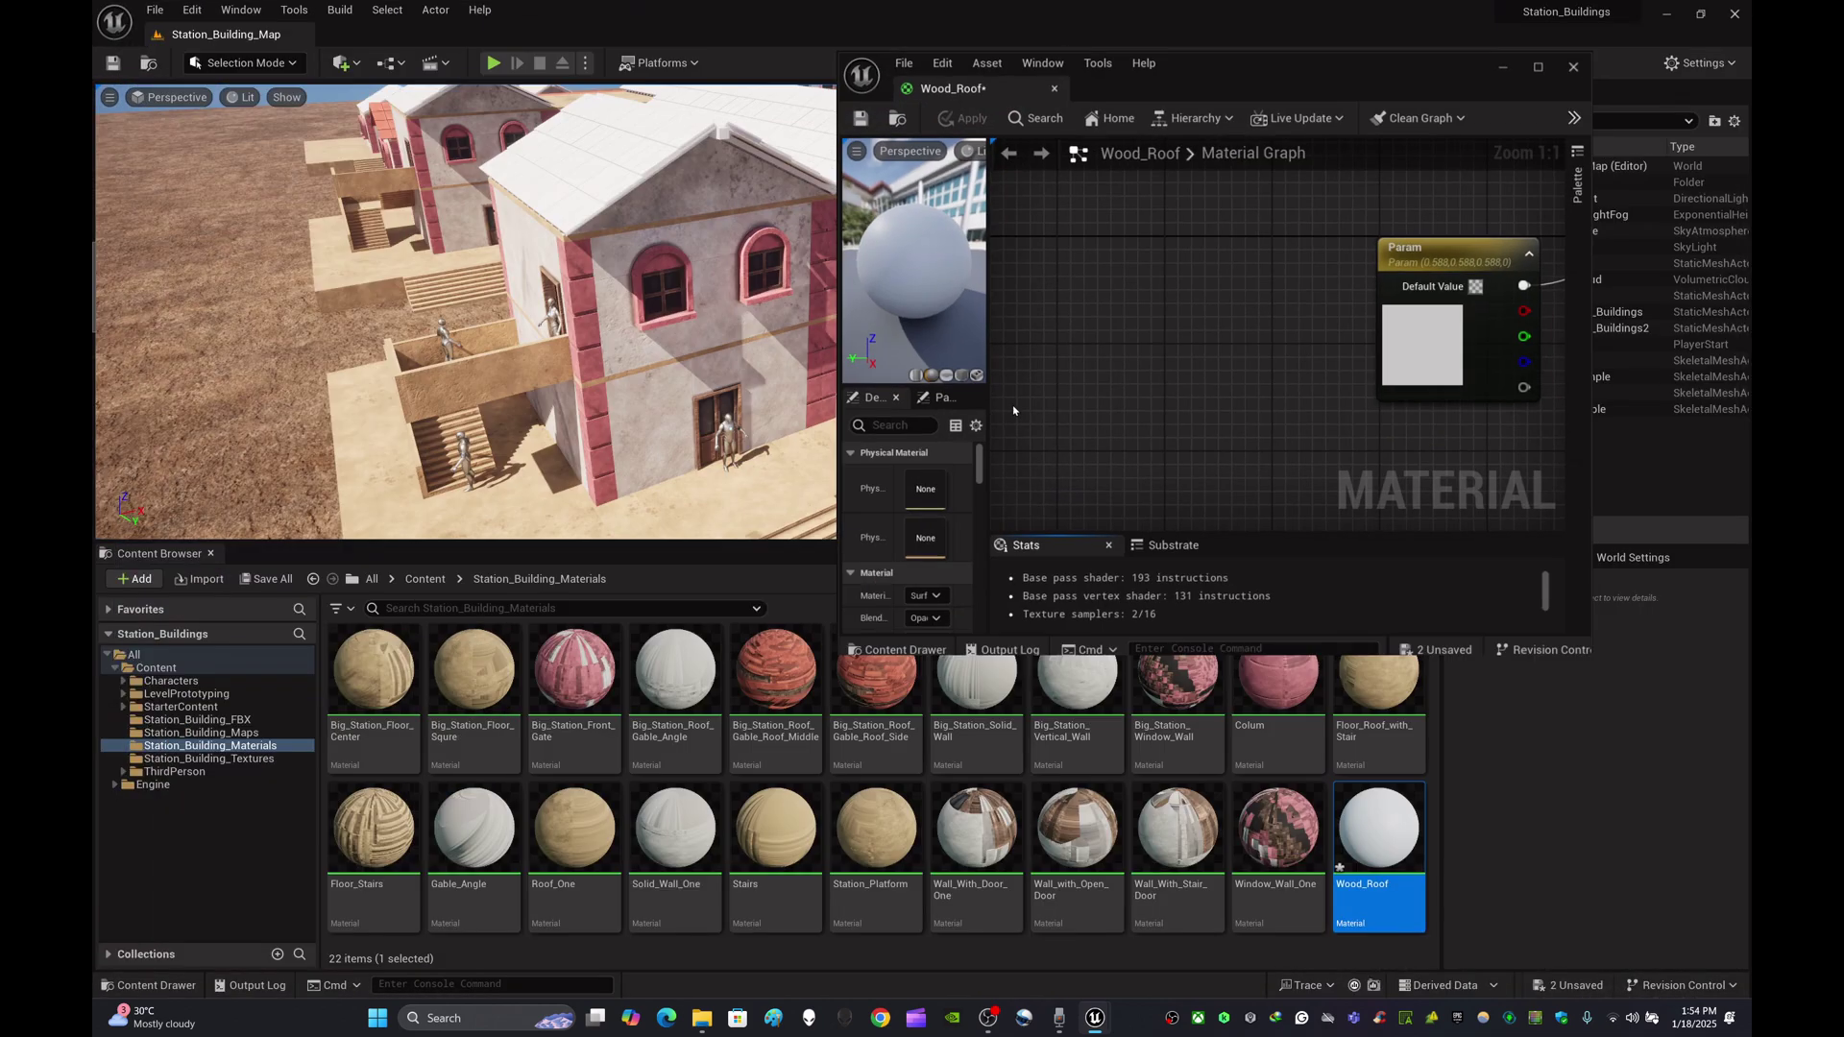
left_click(279, 759)
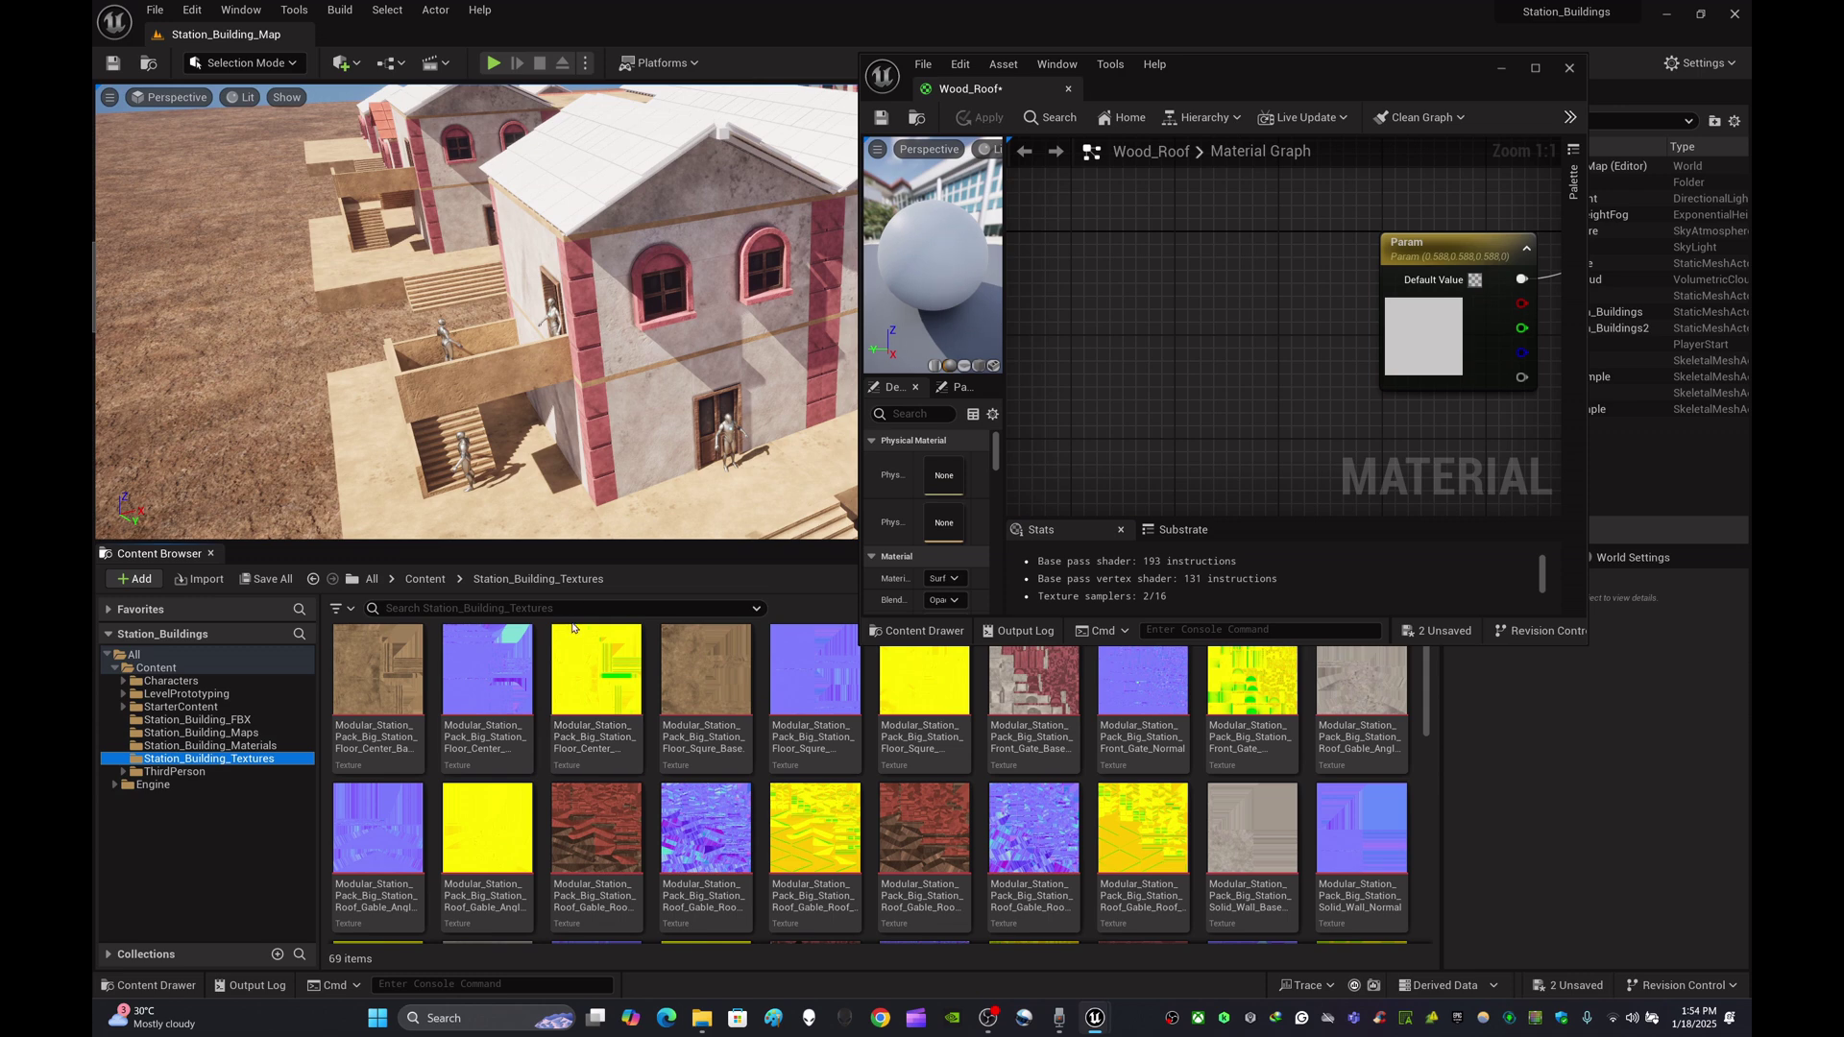
left_click(565, 607)
type("Wood_Roof")
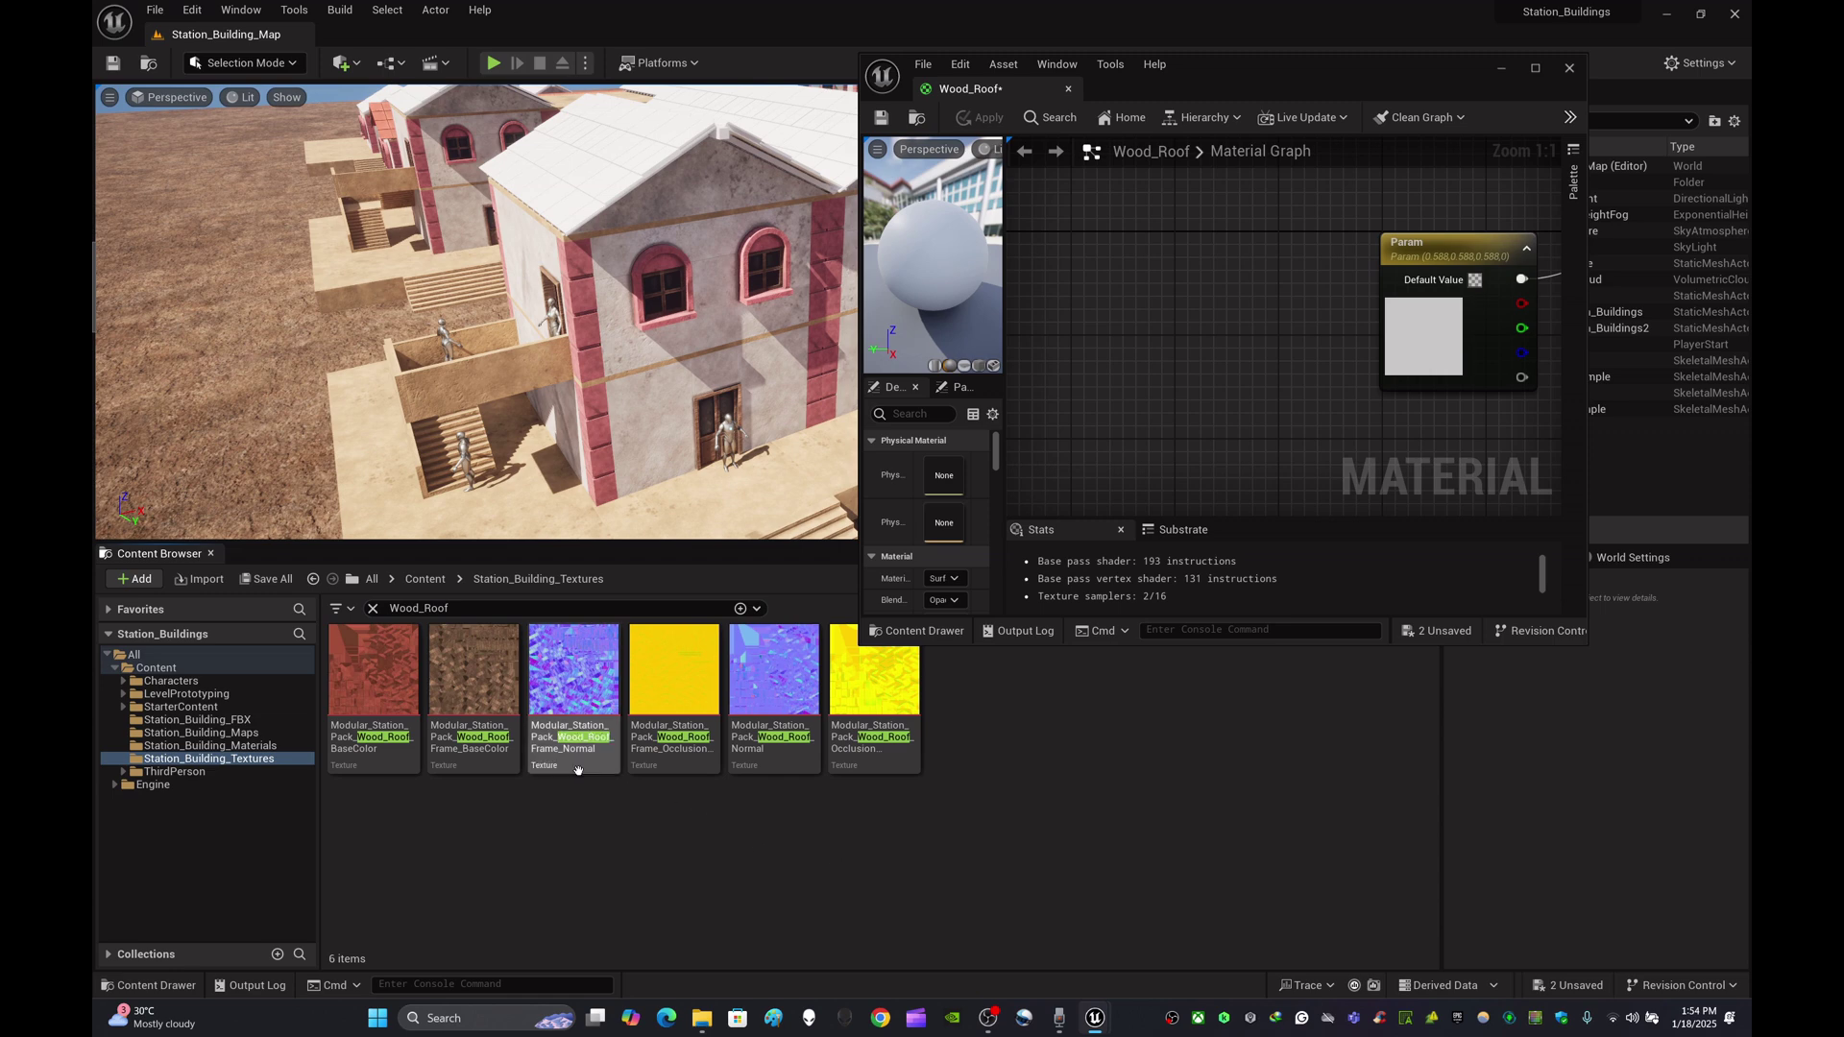
- Turn off sRGB for the Wood_Roof occlusion-roughness-metallic texture, save it and close its editor
mouse_move(590, 692)
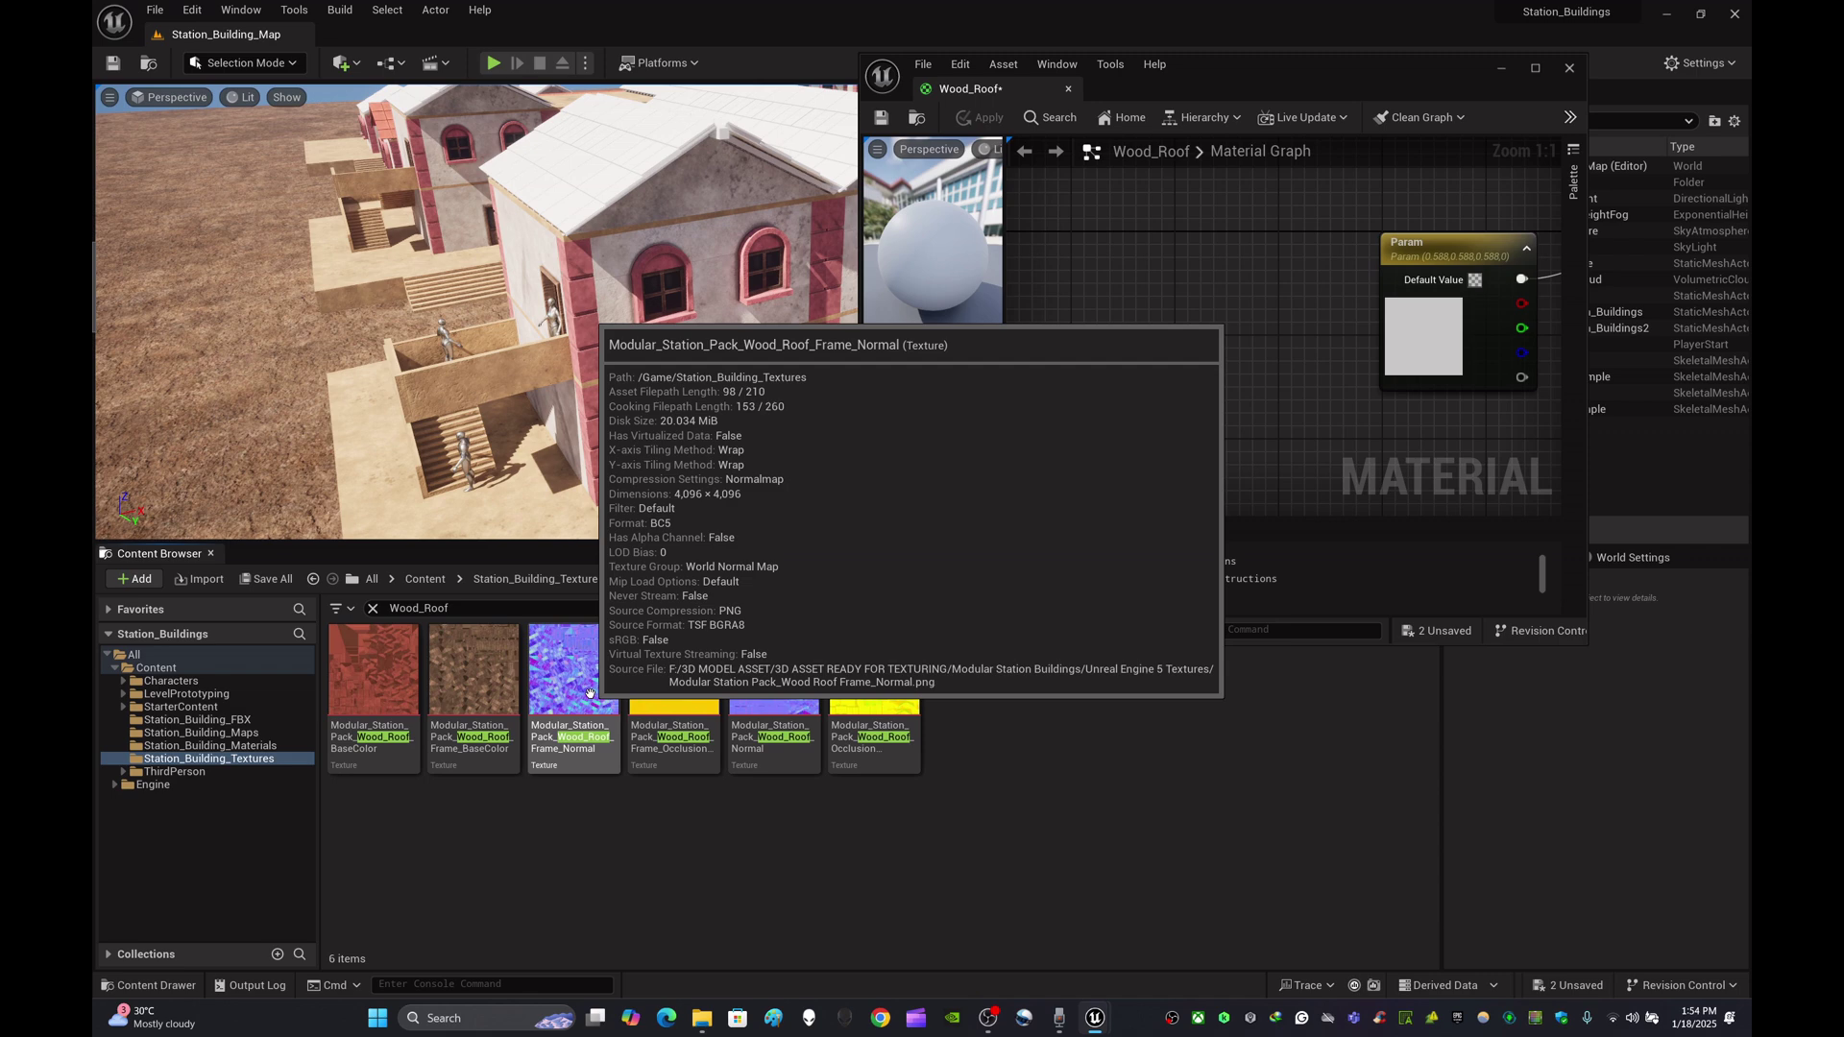
mouse_move(760, 696)
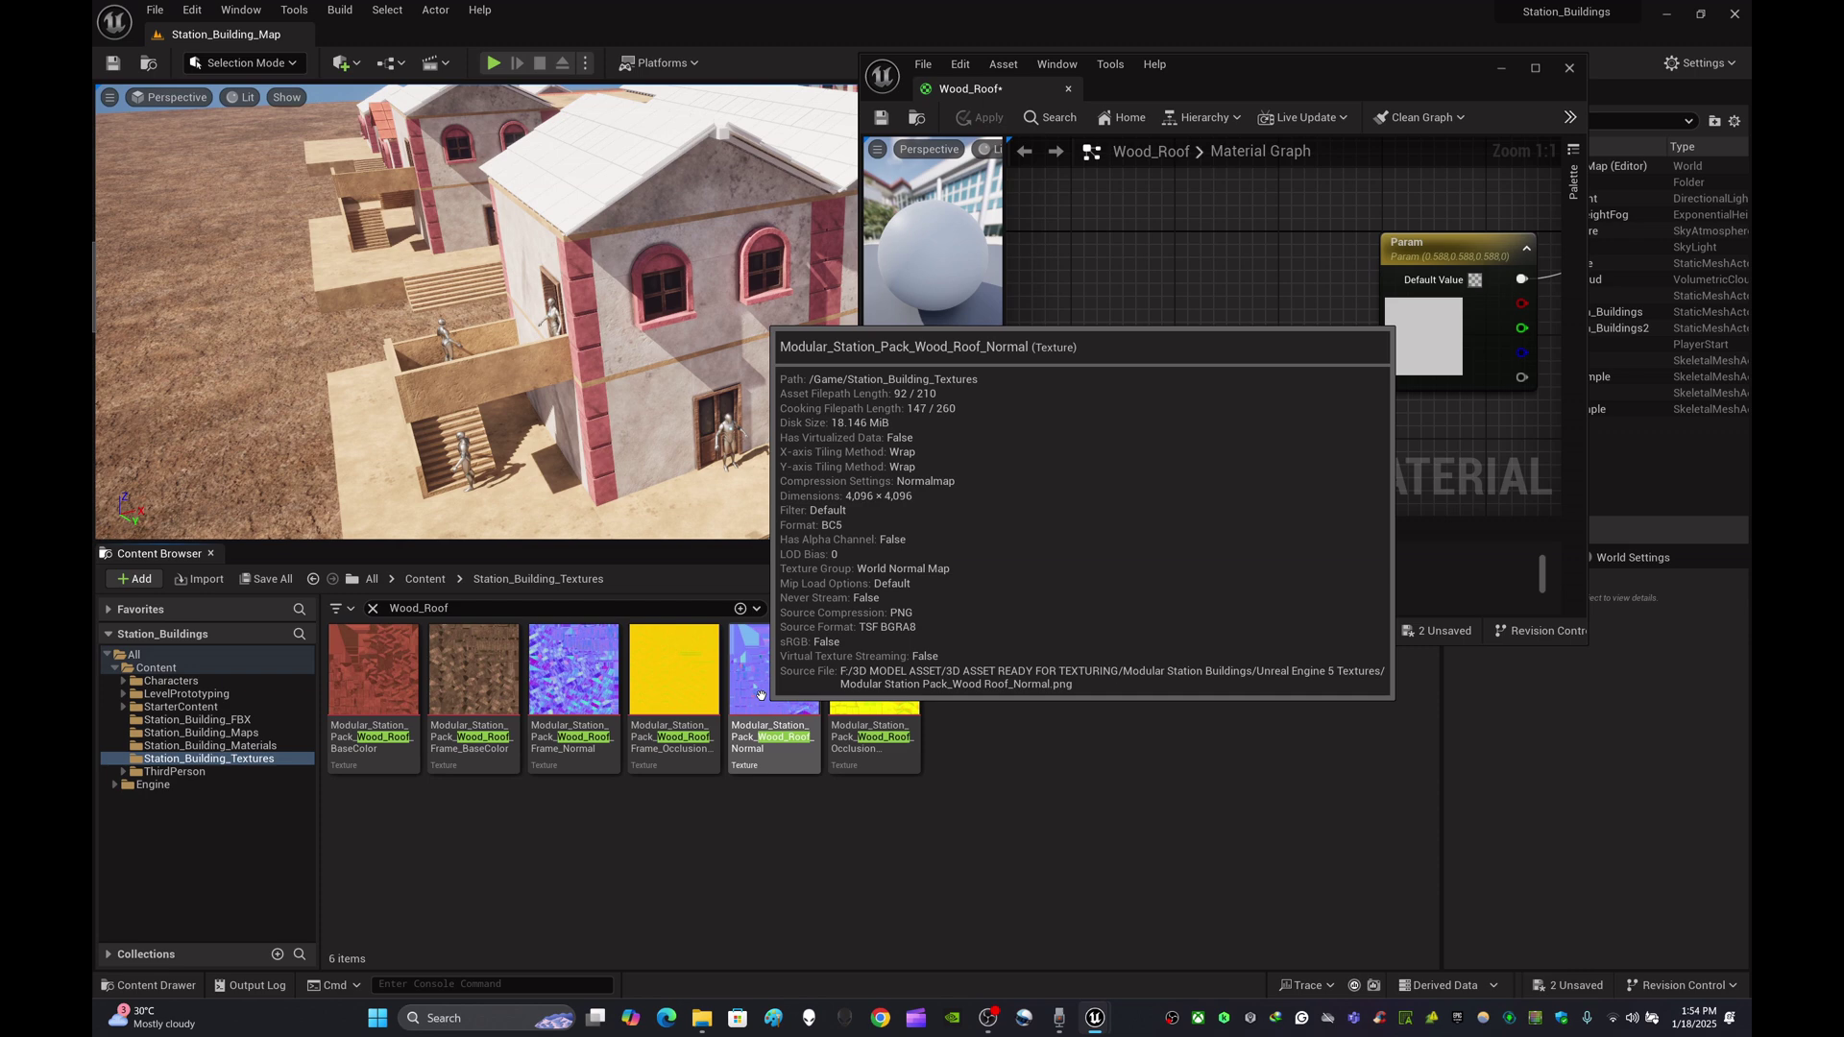
mouse_move(858, 693)
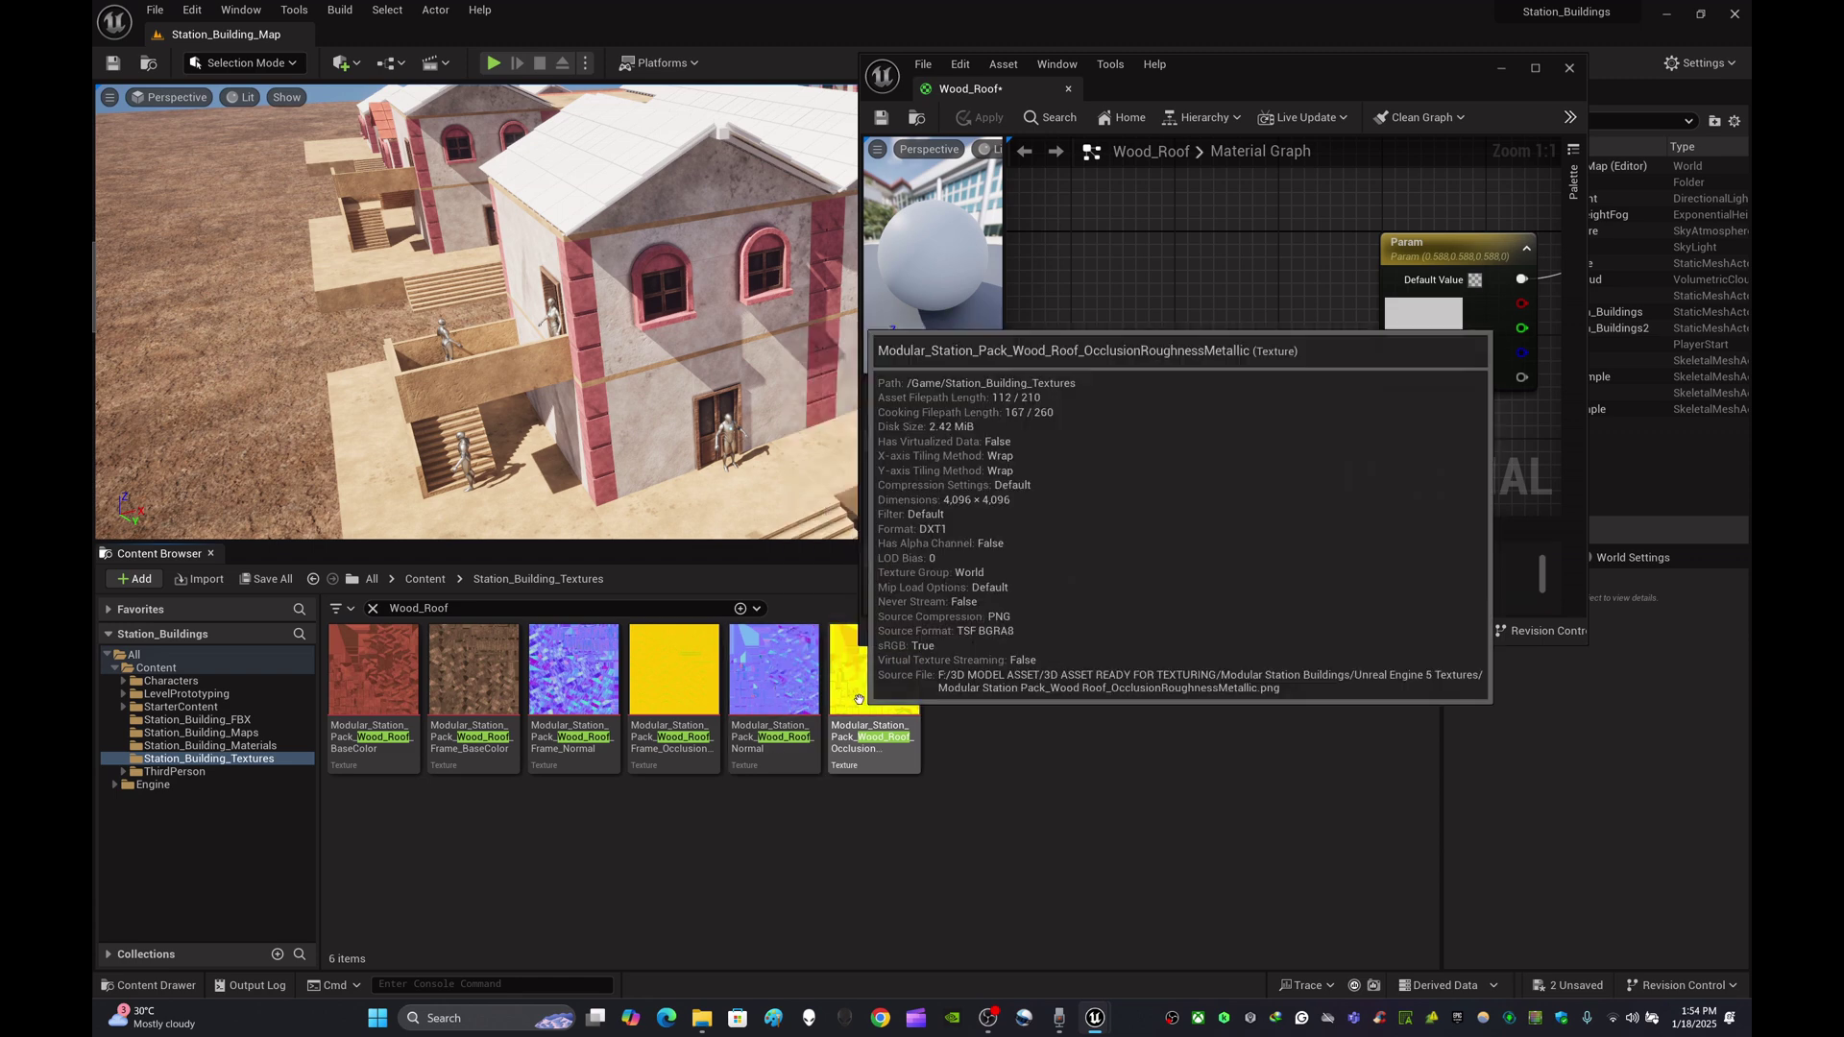
double_click(859, 698)
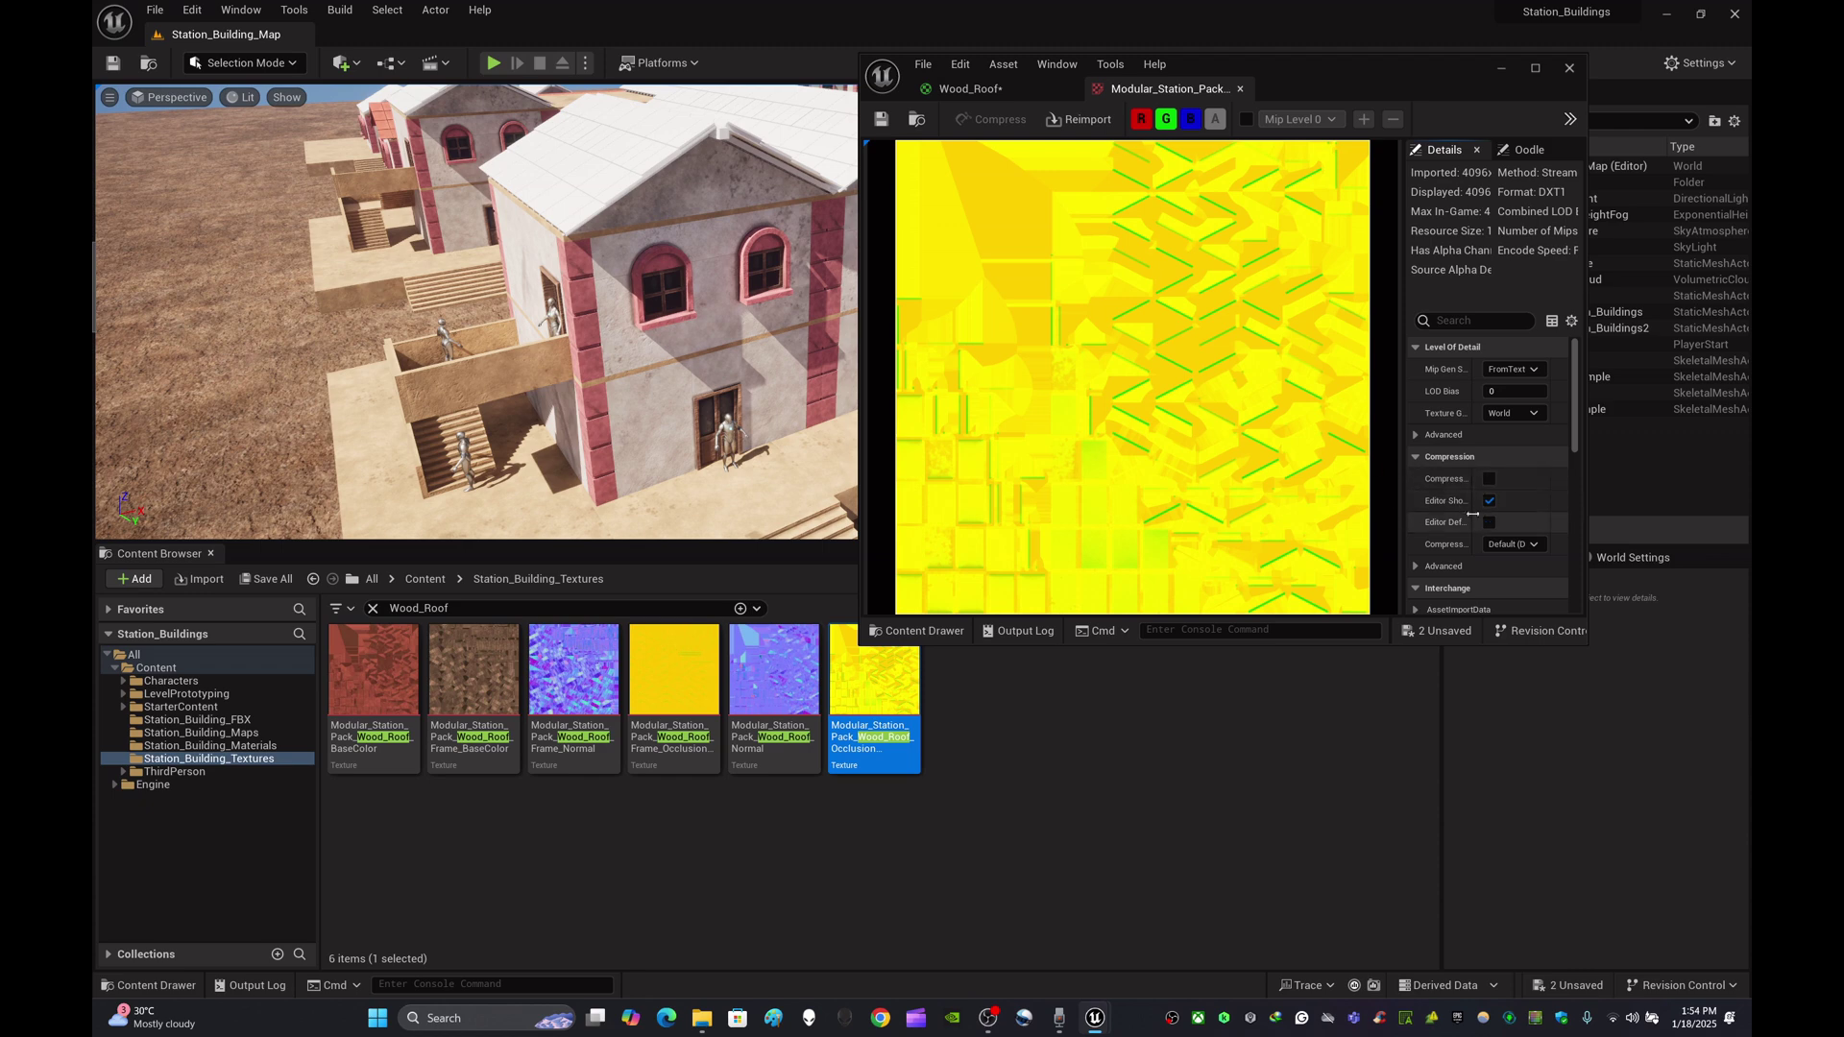
scroll(1484, 526, "down", 1)
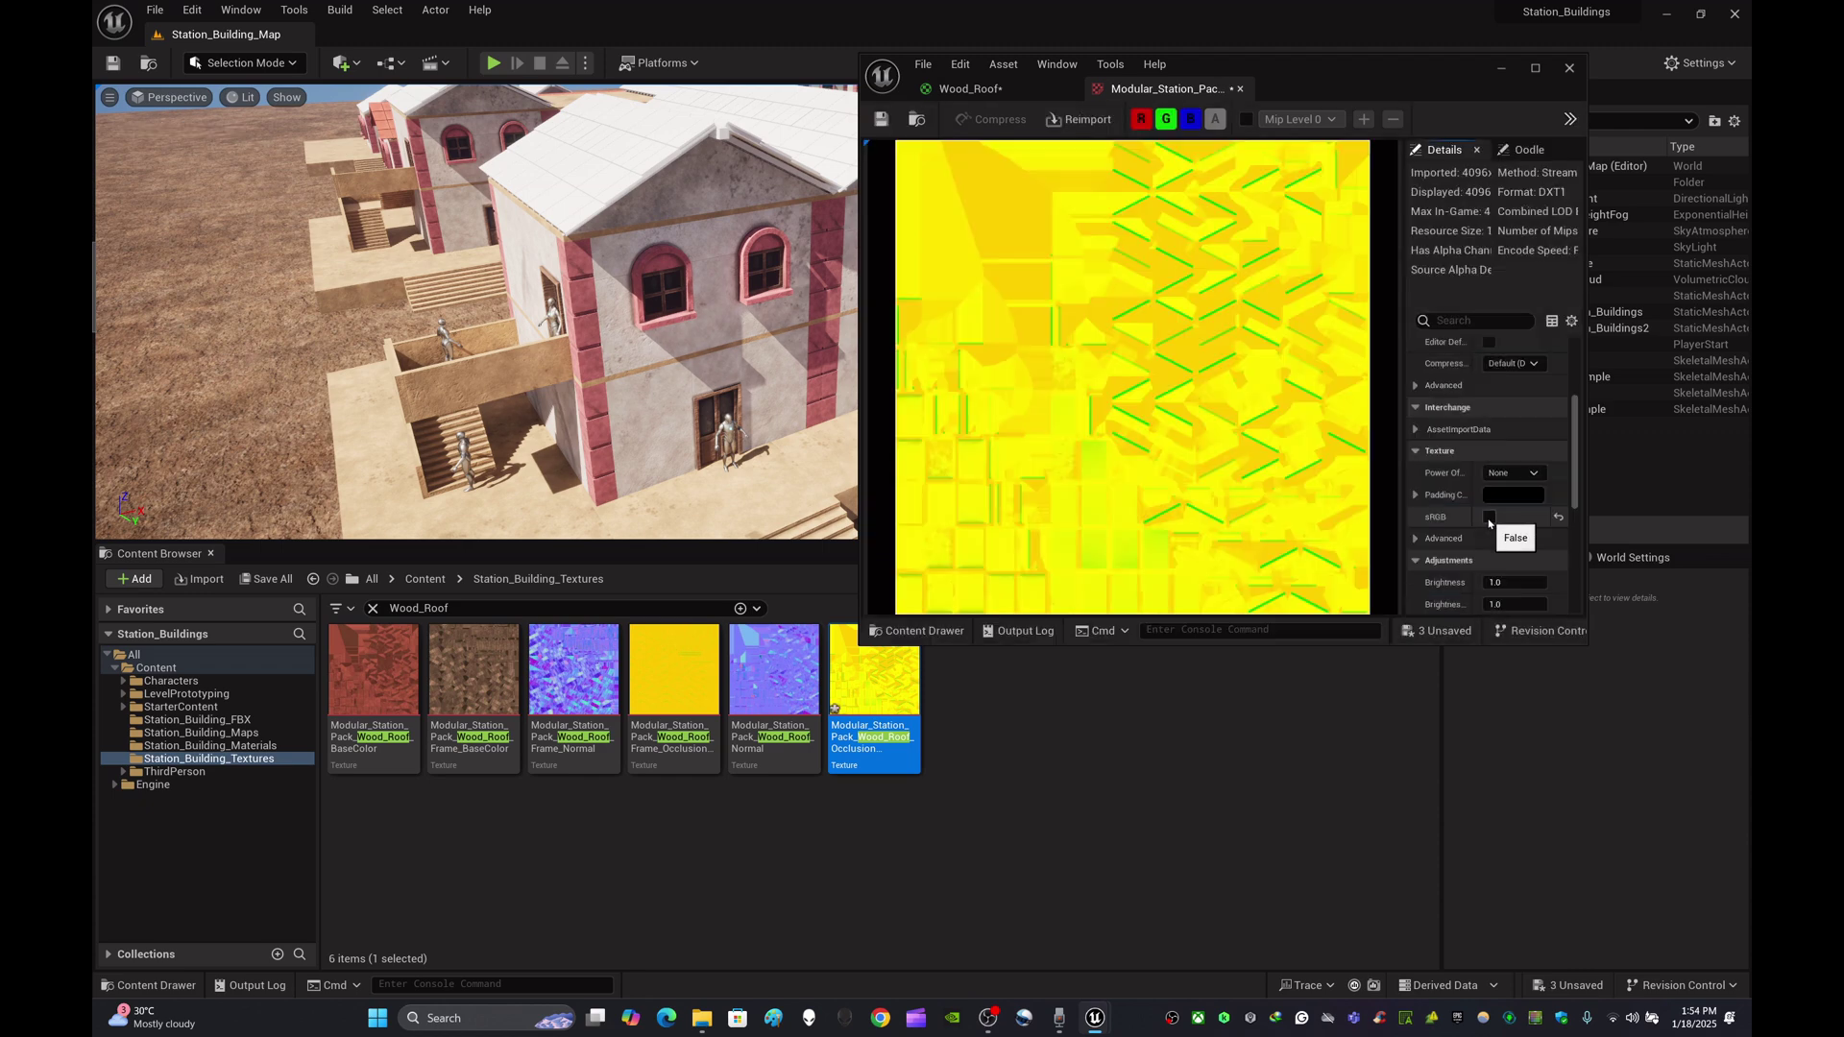
key("ctrl+s")
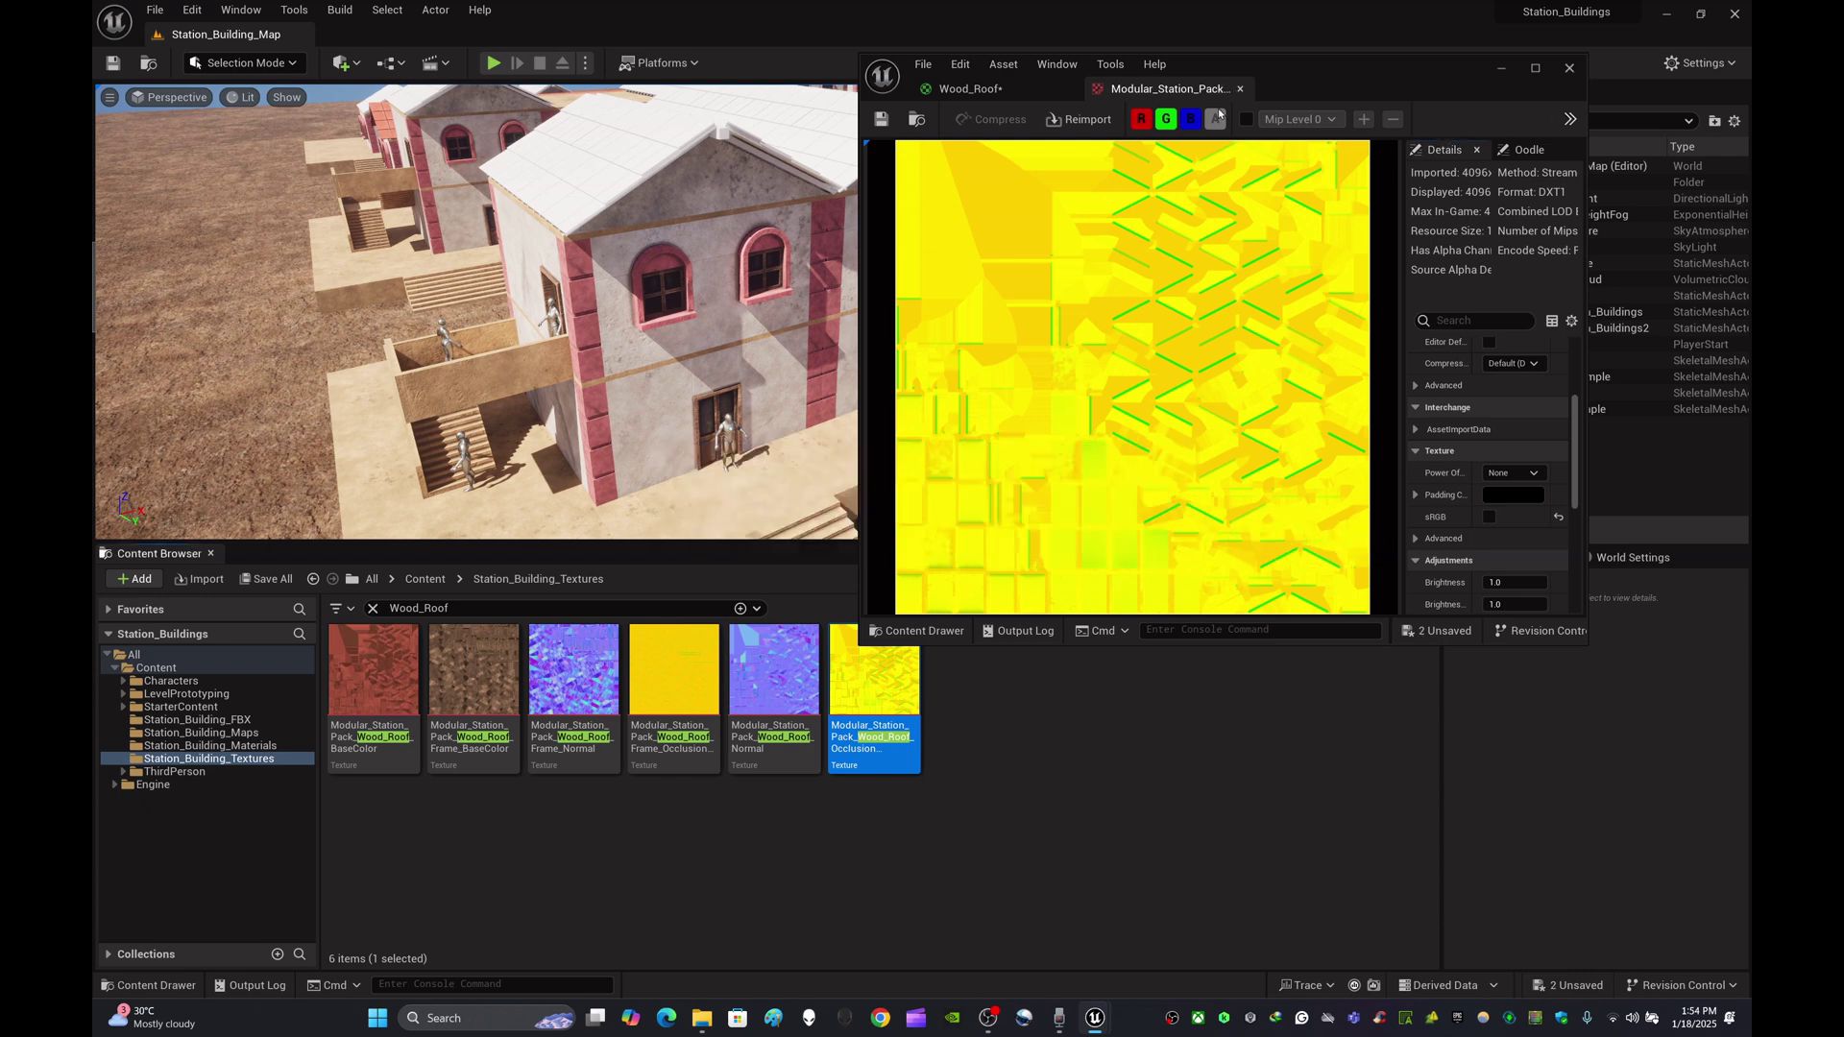
left_click(1240, 89)
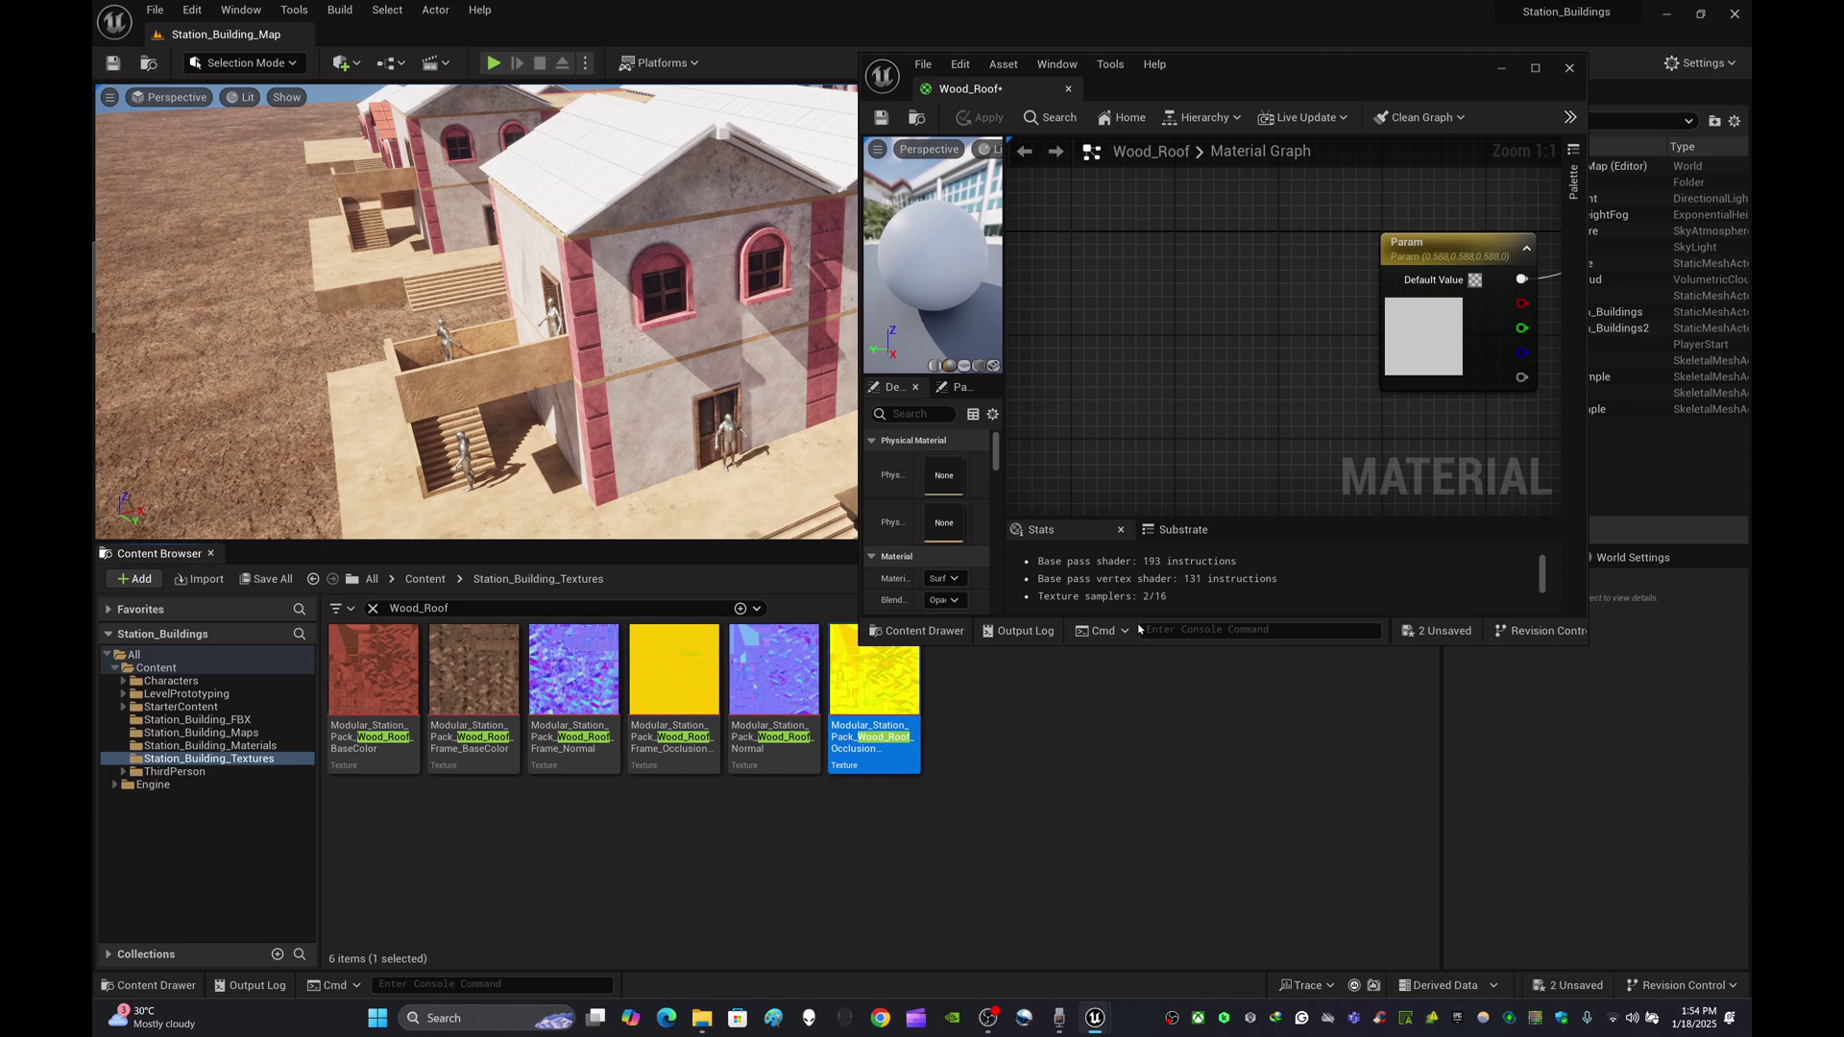
- Add the Wood_Roof base color, occlusion-roughness-metallic and normal textures to the Wood_Roof material graph as texture samples
mouse_move(403, 676)
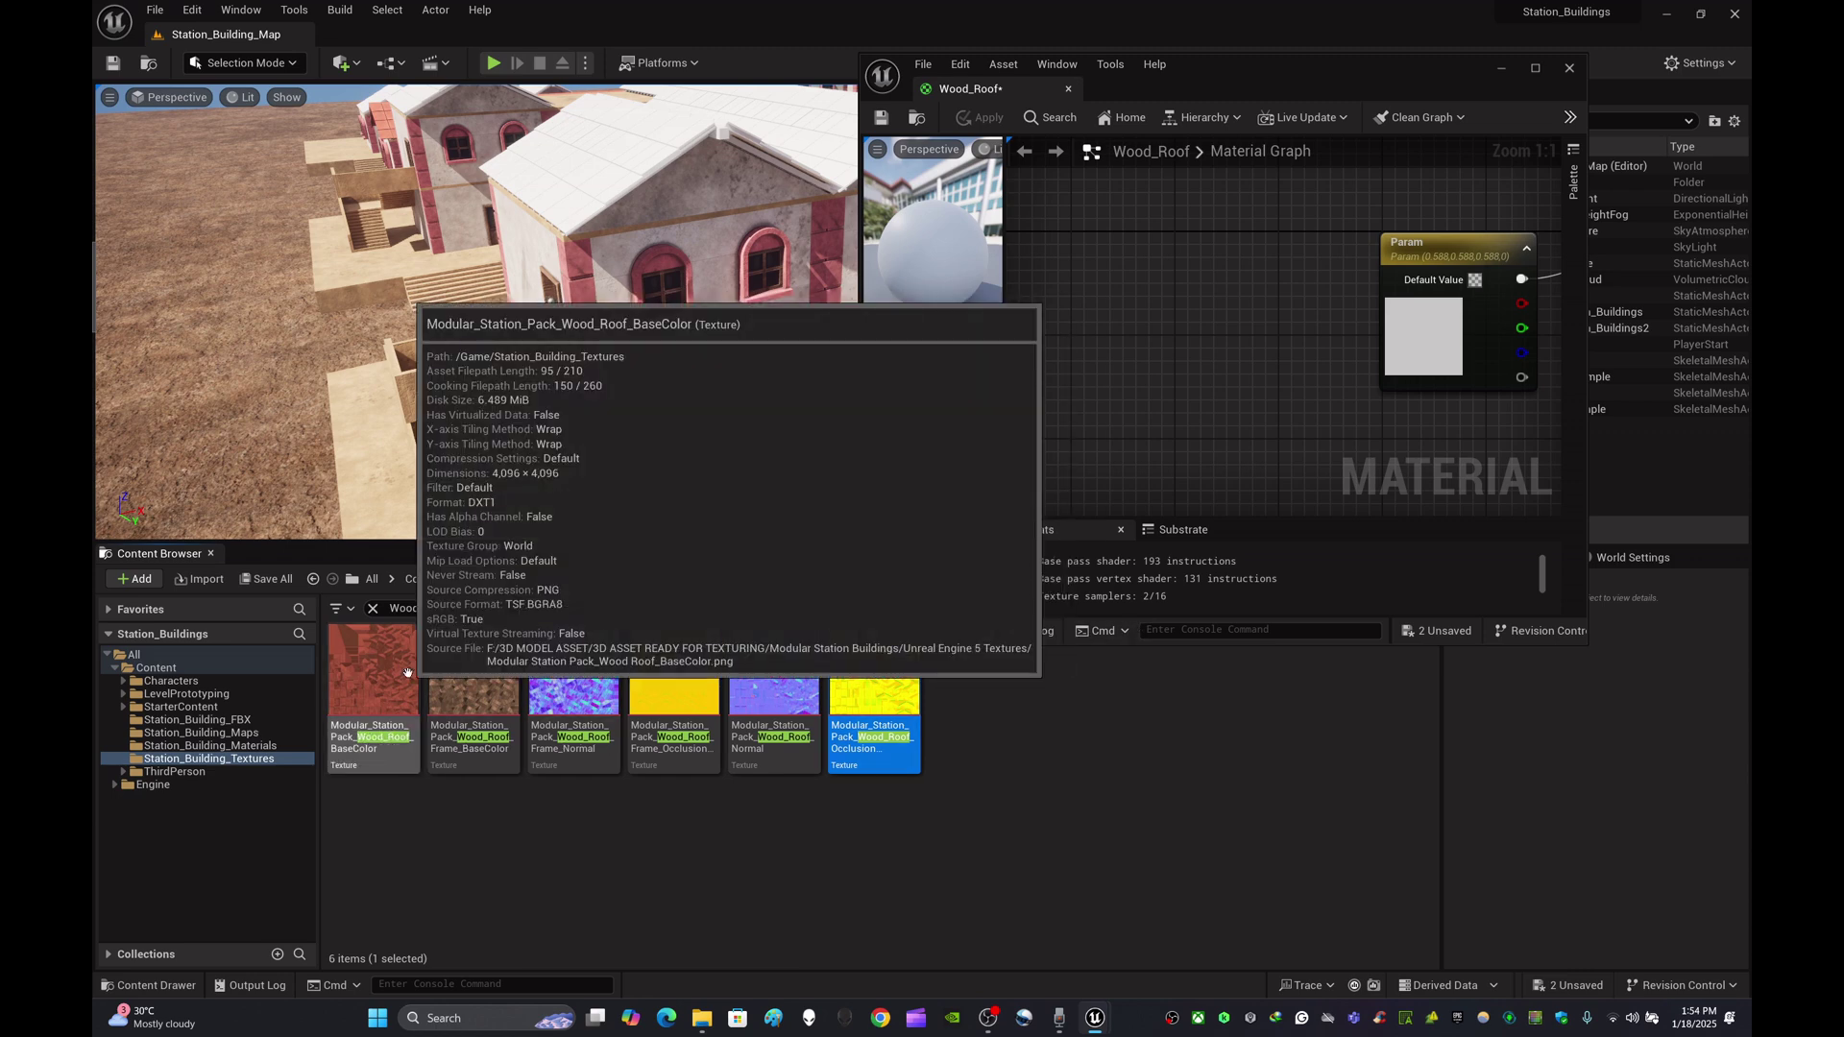
left_click_drag(403, 675, 1174, 236)
mouse_move(481, 669)
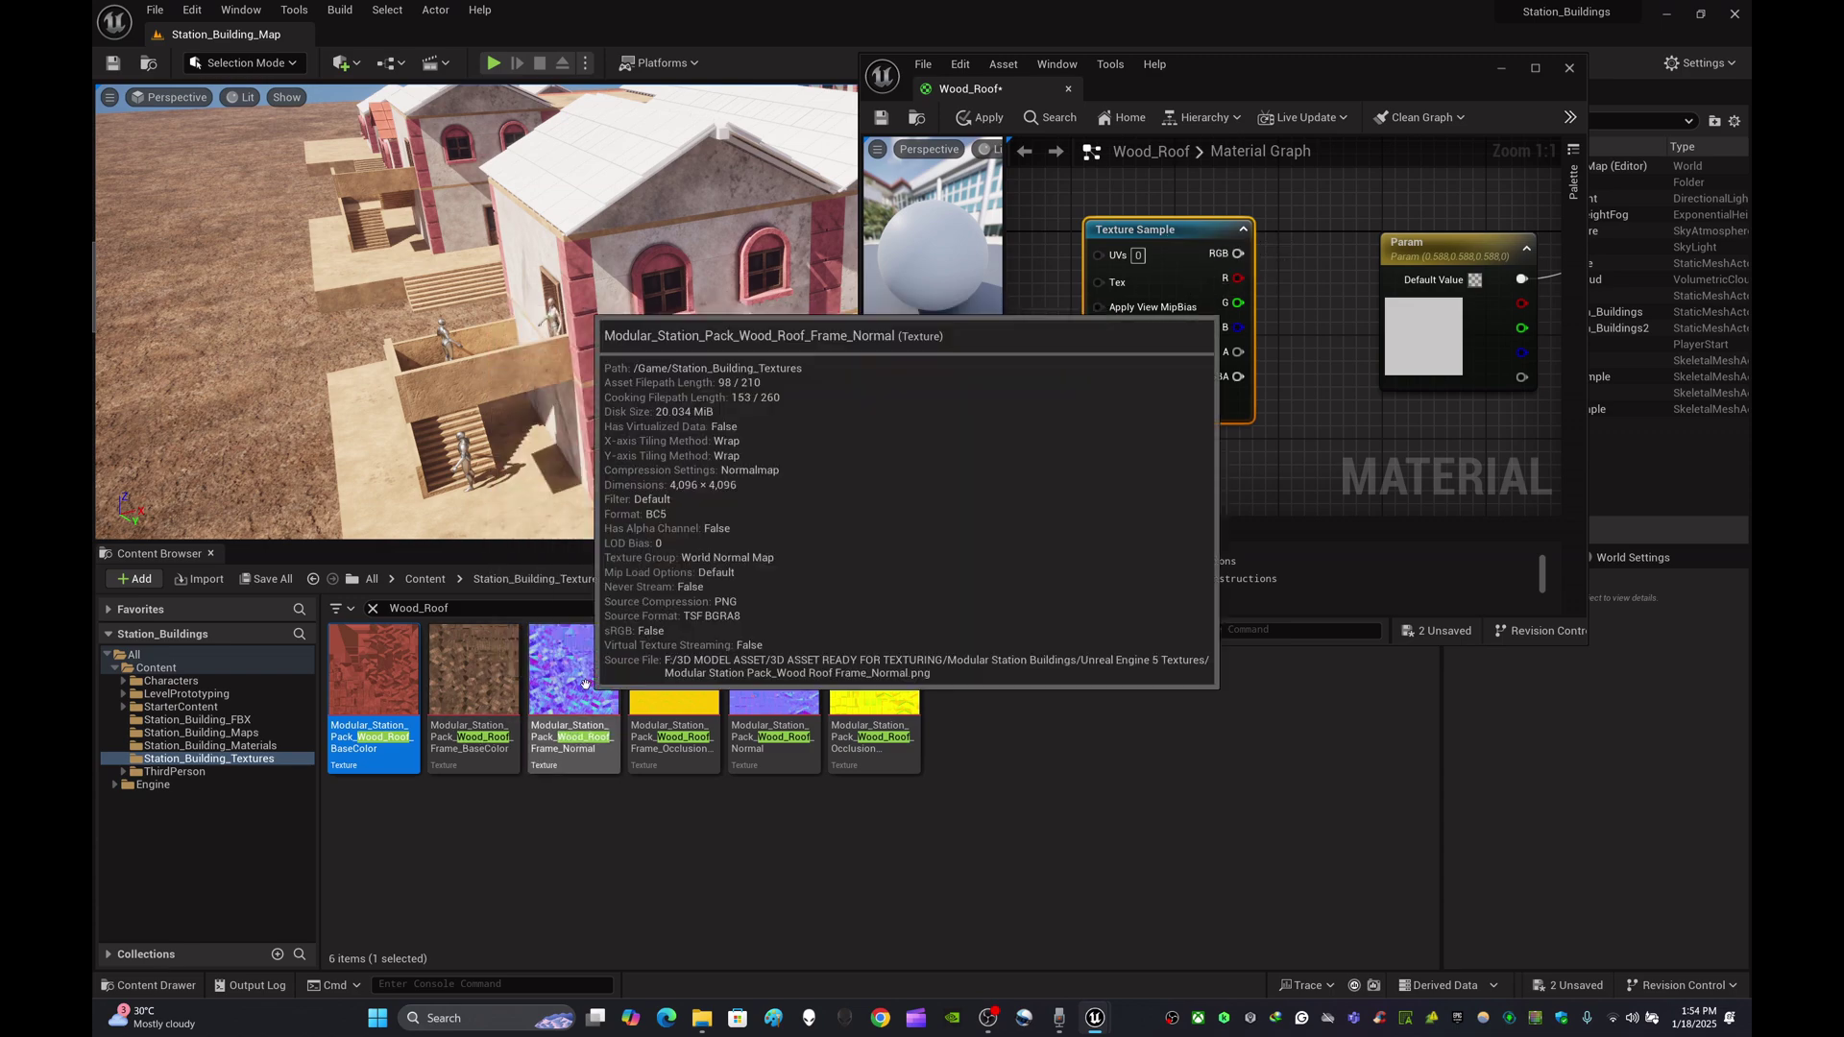
mouse_move(700, 678)
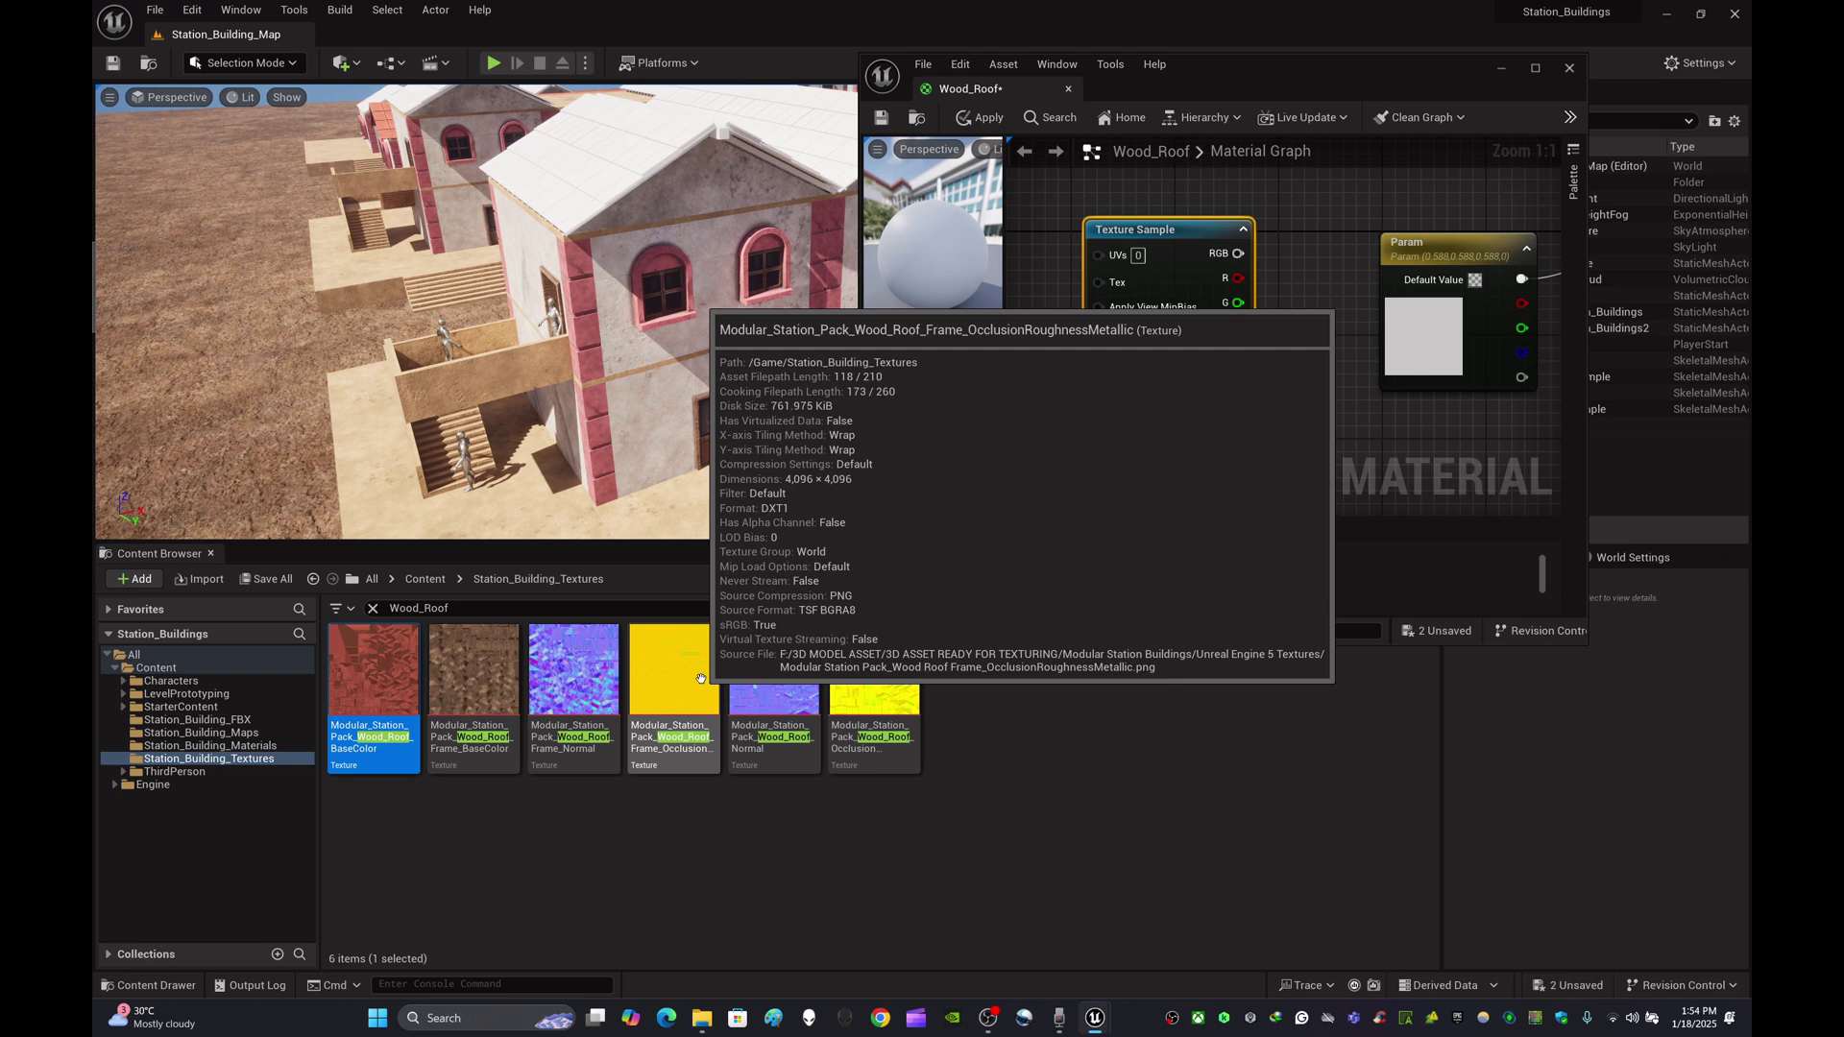
mouse_move(848, 685)
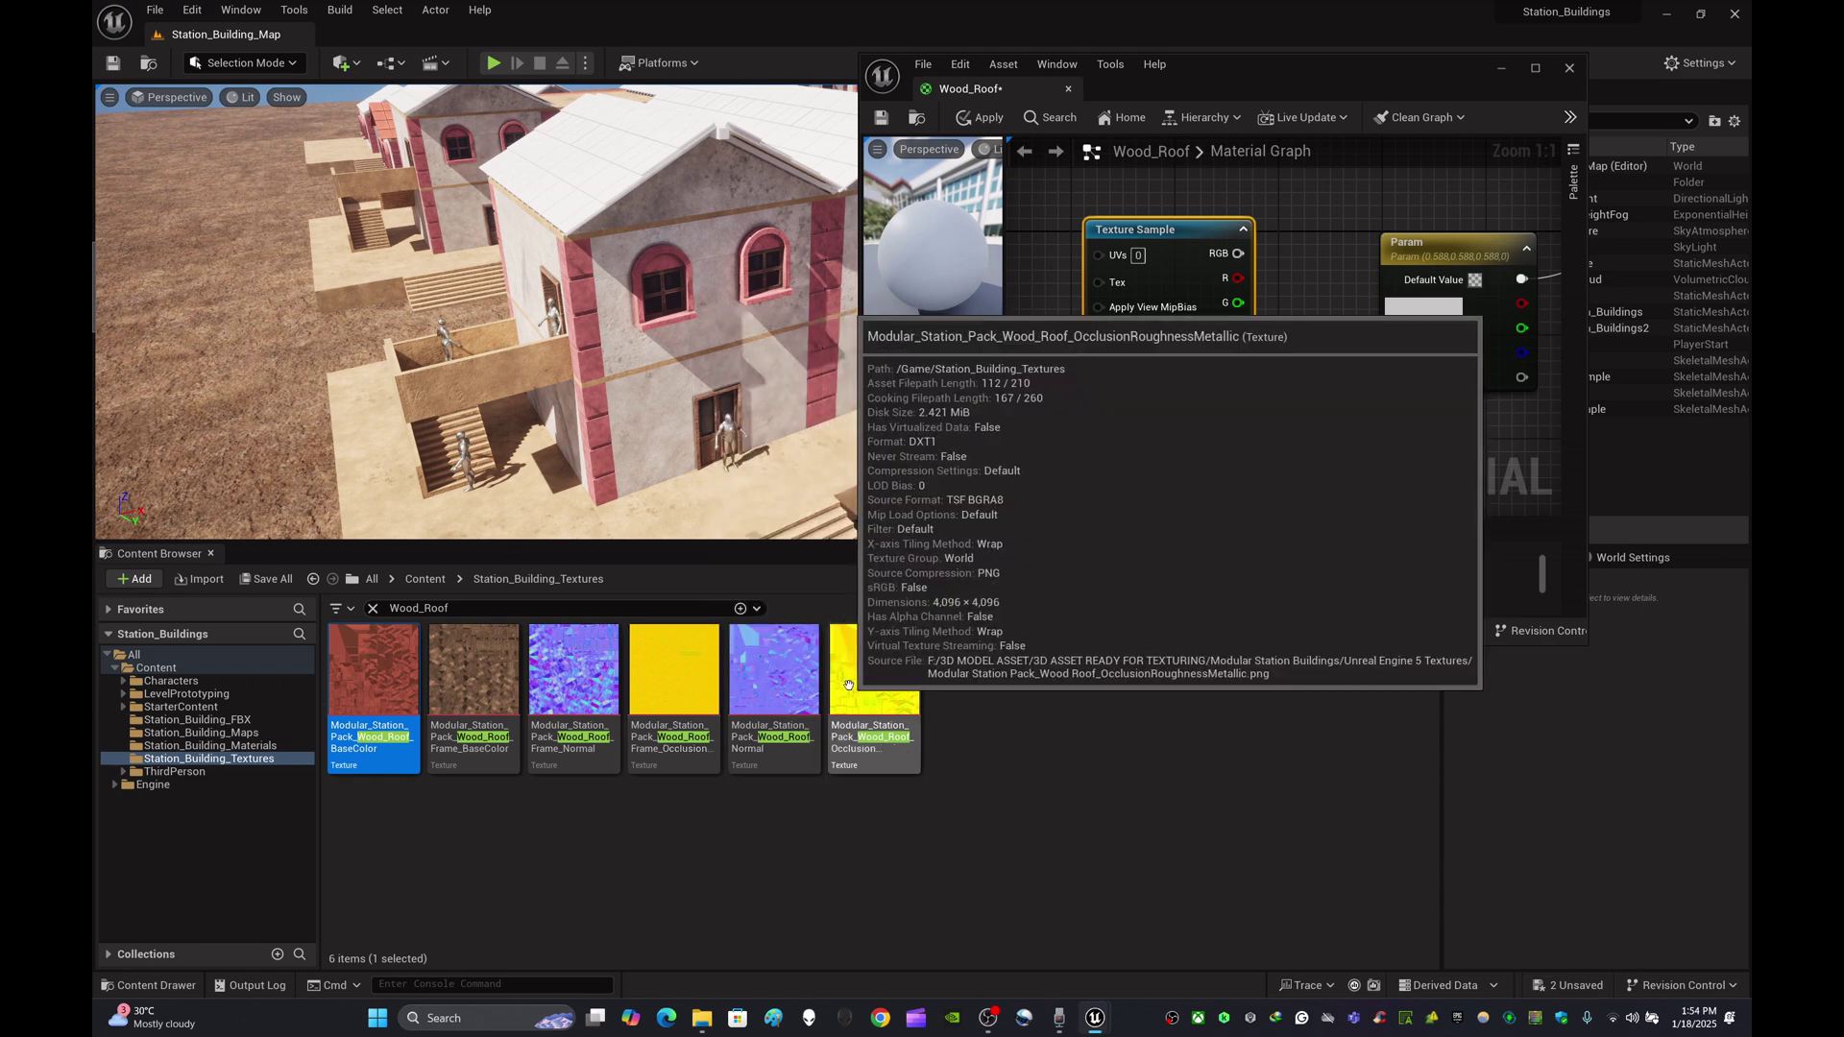
left_click_drag(850, 684, 1283, 377)
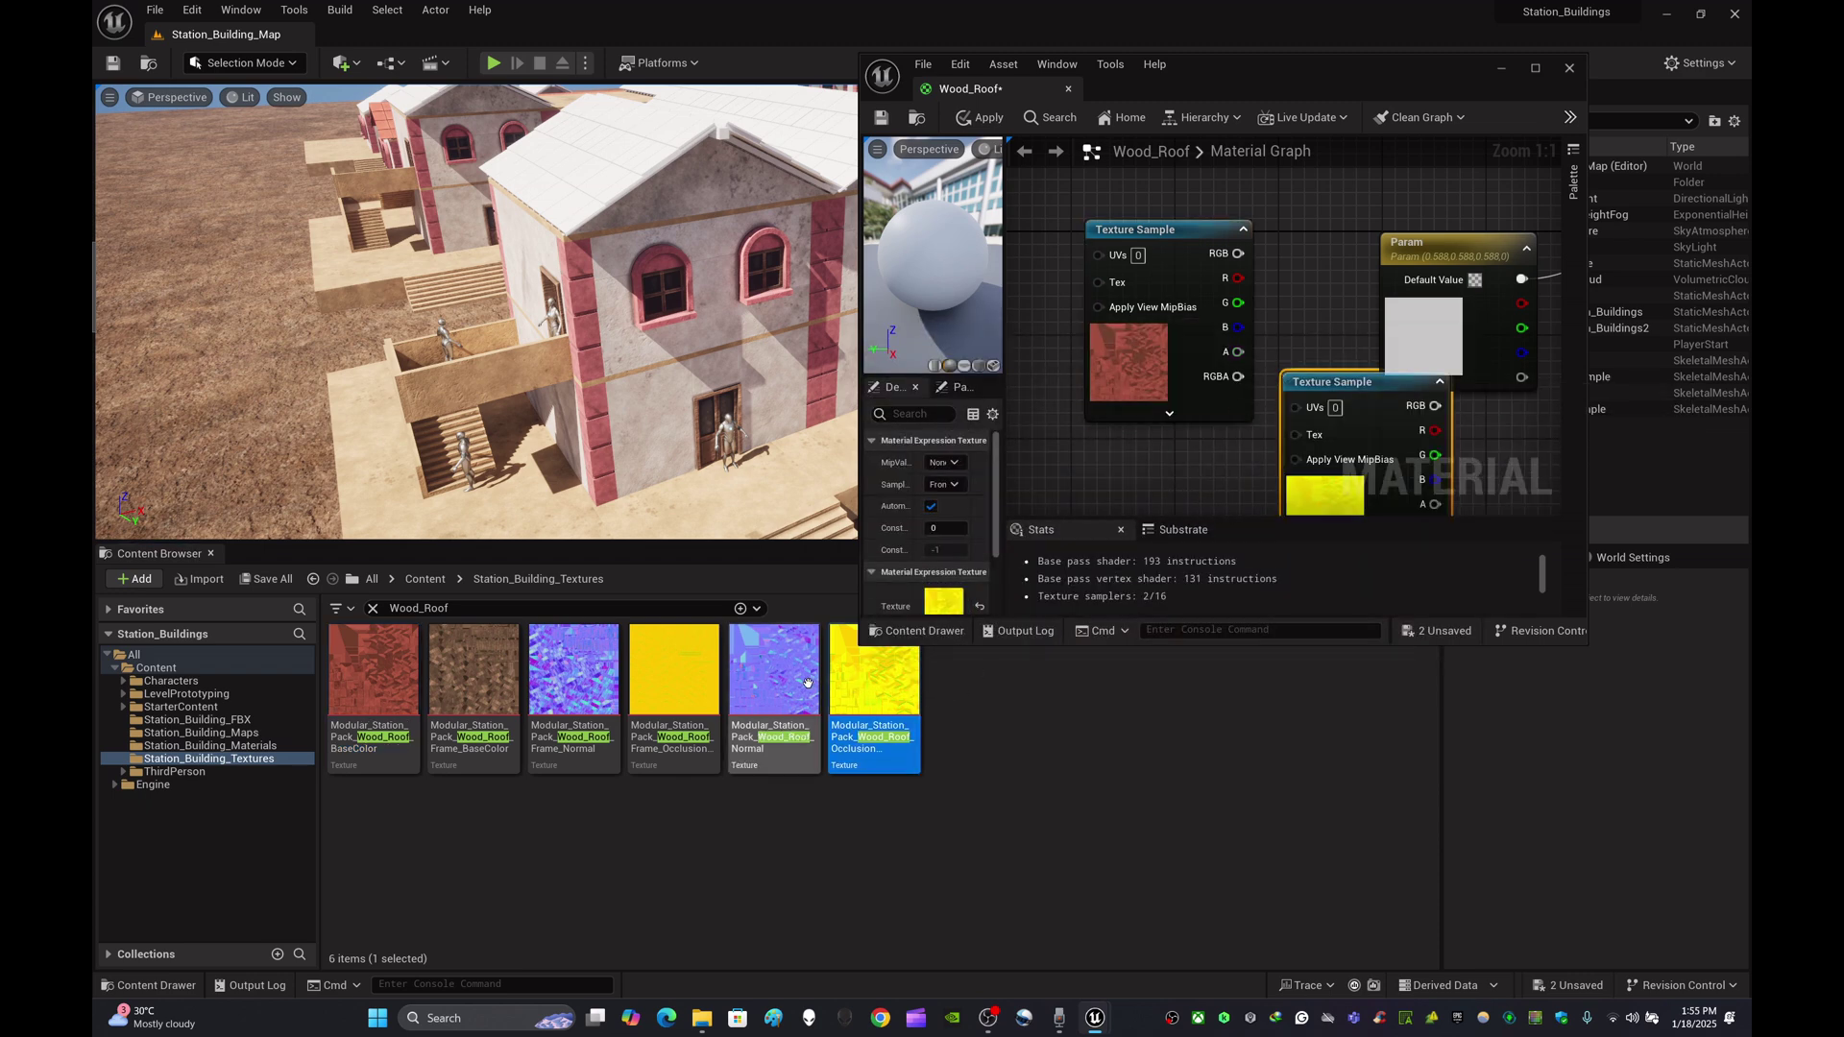
mouse_move(794, 688)
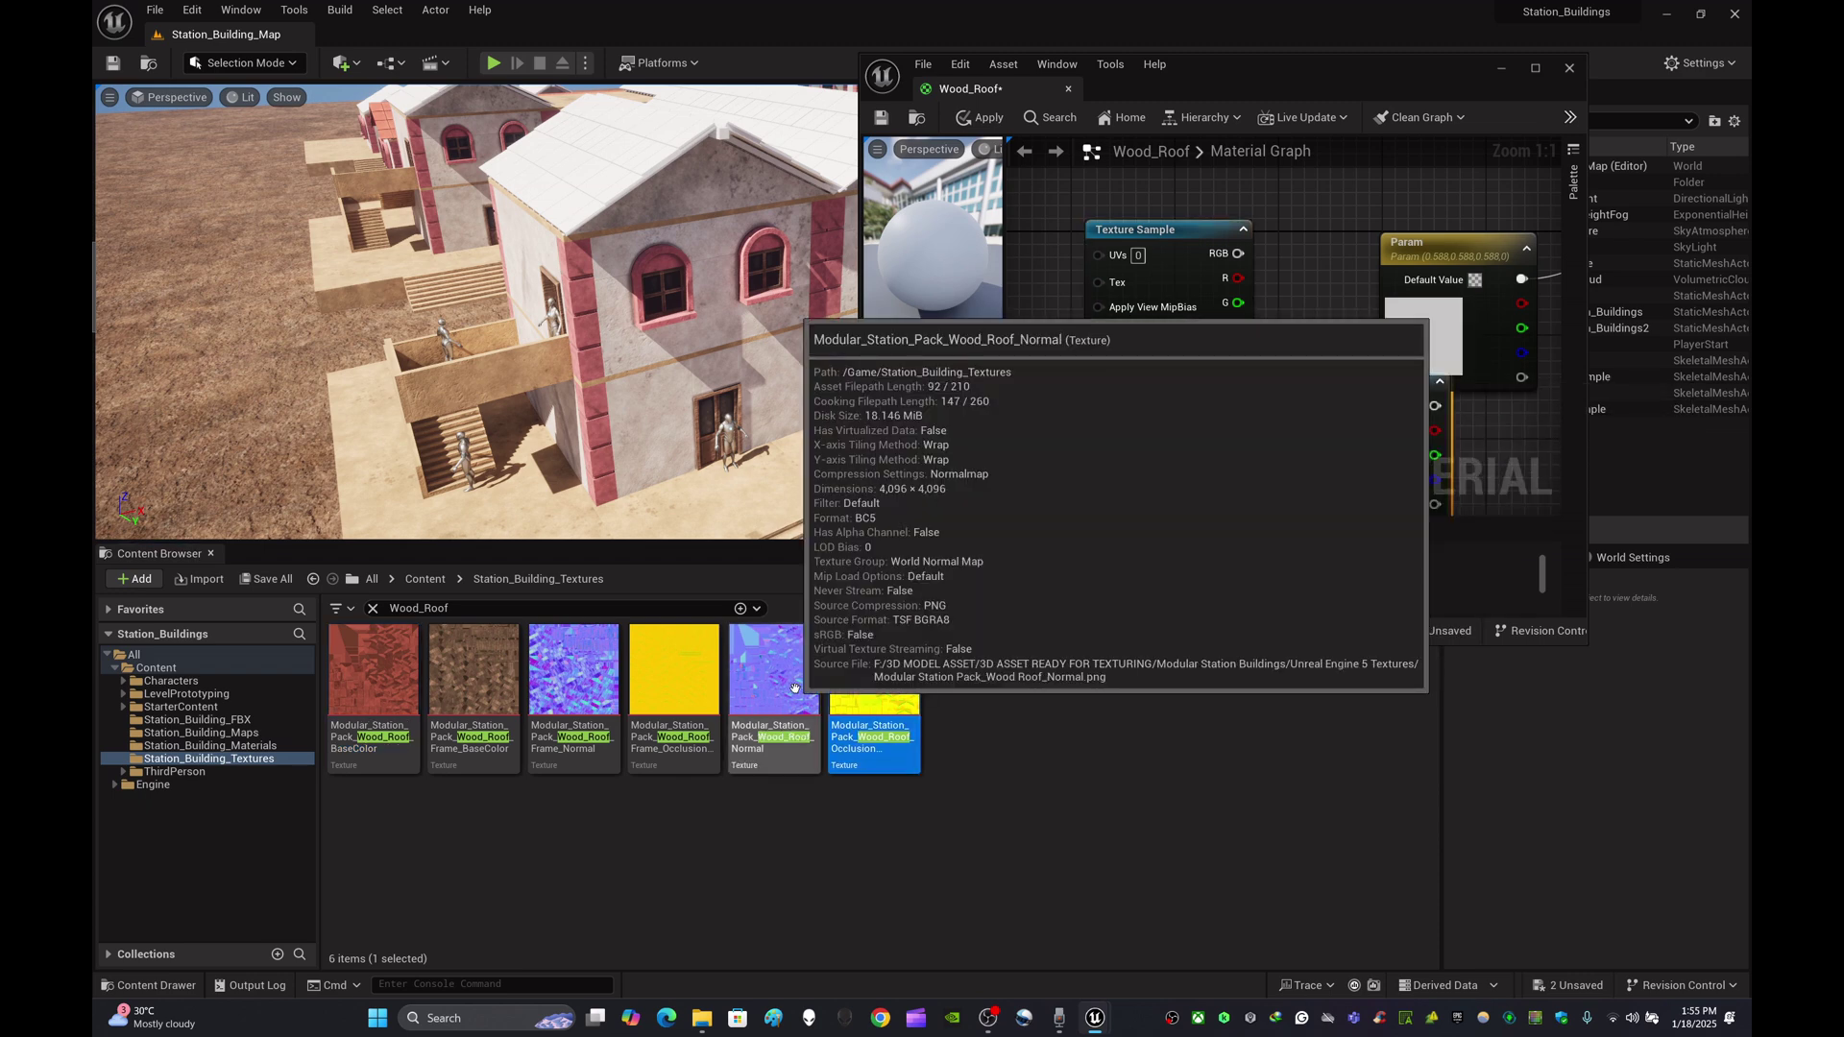
left_click(794, 688)
left_click_drag(794, 688, 1019, 420)
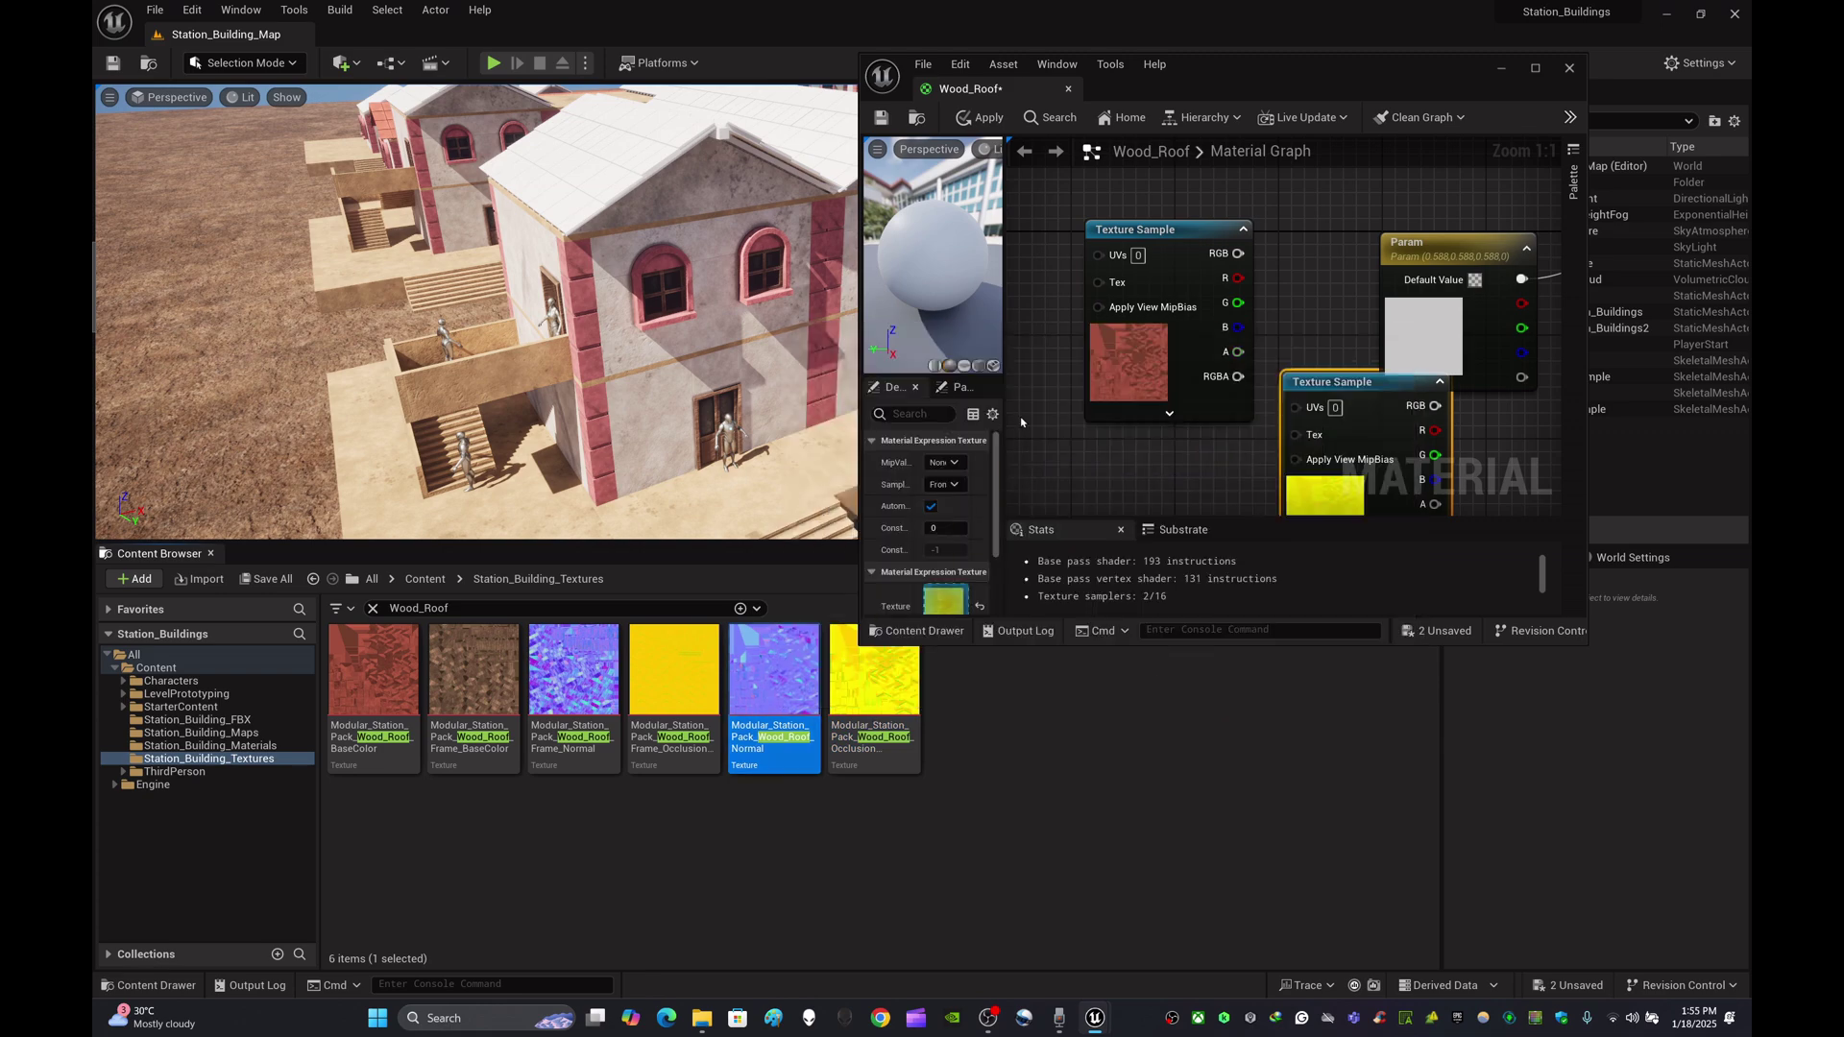
- Maximize the Wood_Roof material editor and delete the Param node from the graph
left_click(1535, 69)
right_click_drag(1267, 285, 1432, 271)
left_click(1034, 165)
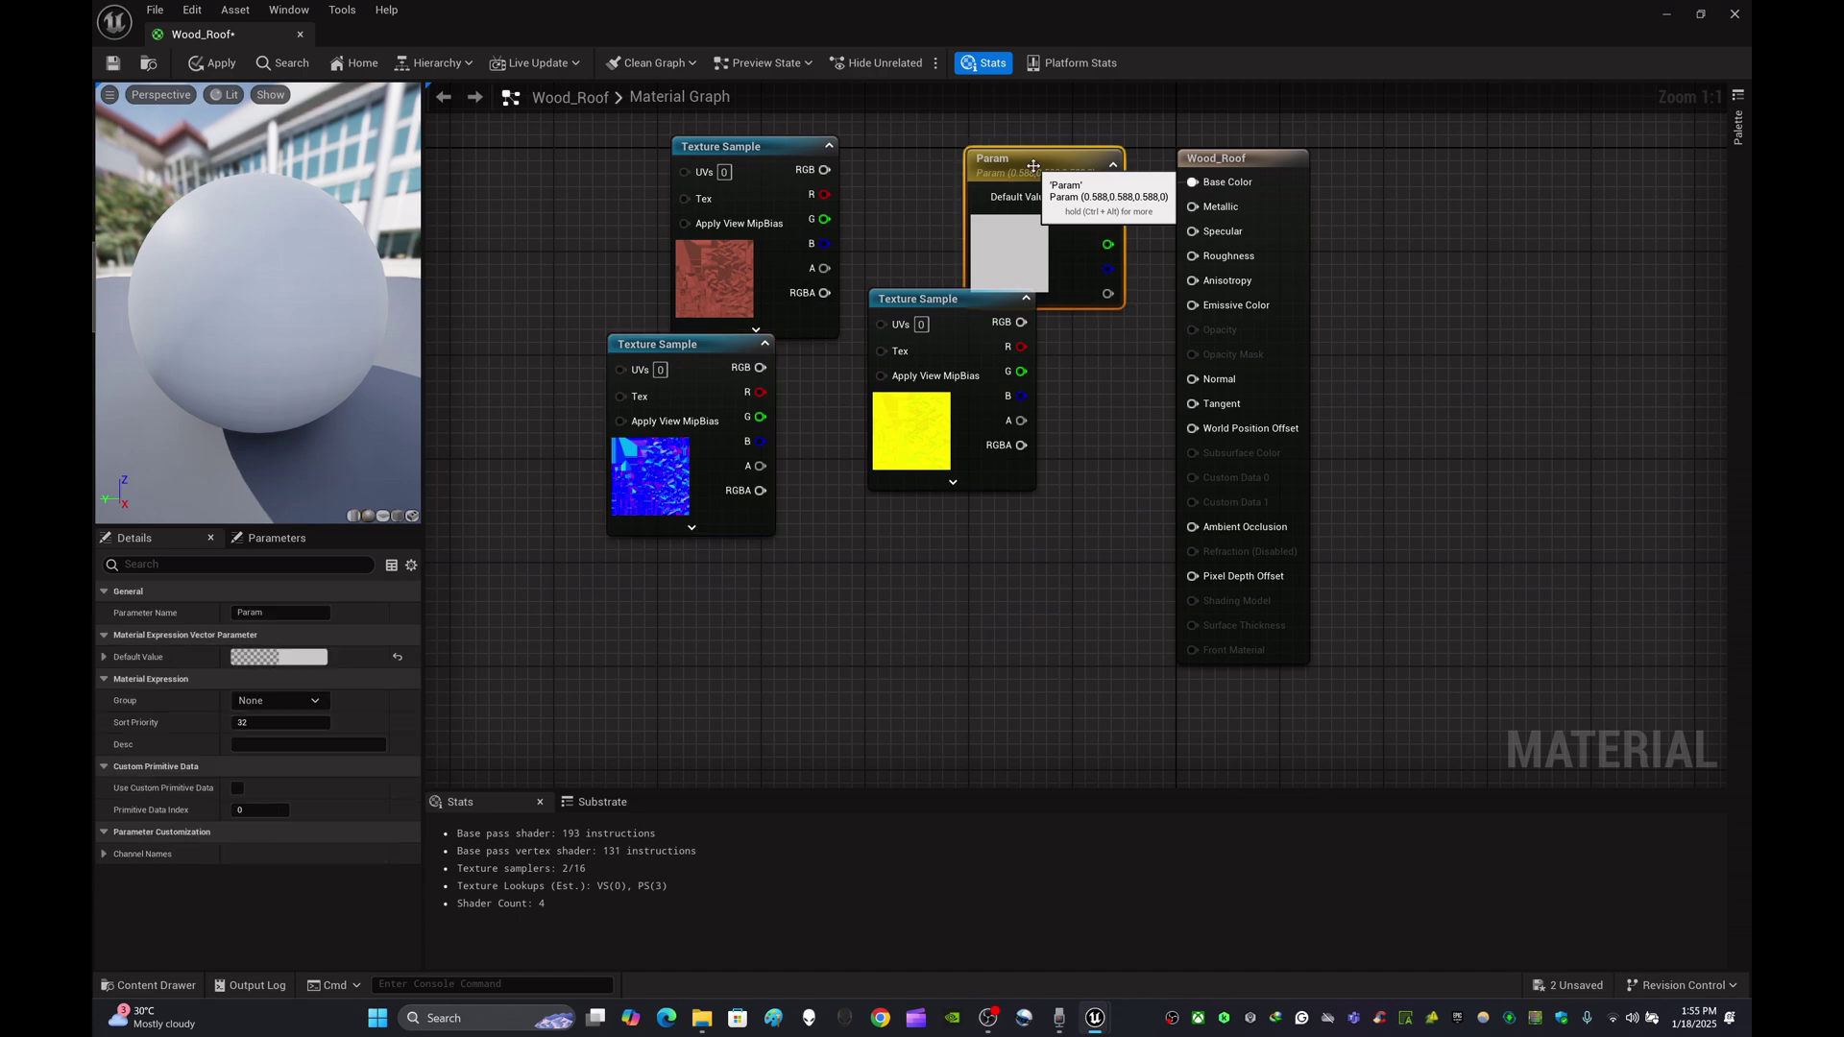
key("Delete")
- Stack the base color, occlusion-roughness-metallic and normal texture samples in one column and move the Wood_Roof result node farther from them
right_click_drag(1100, 176, 1182, 280)
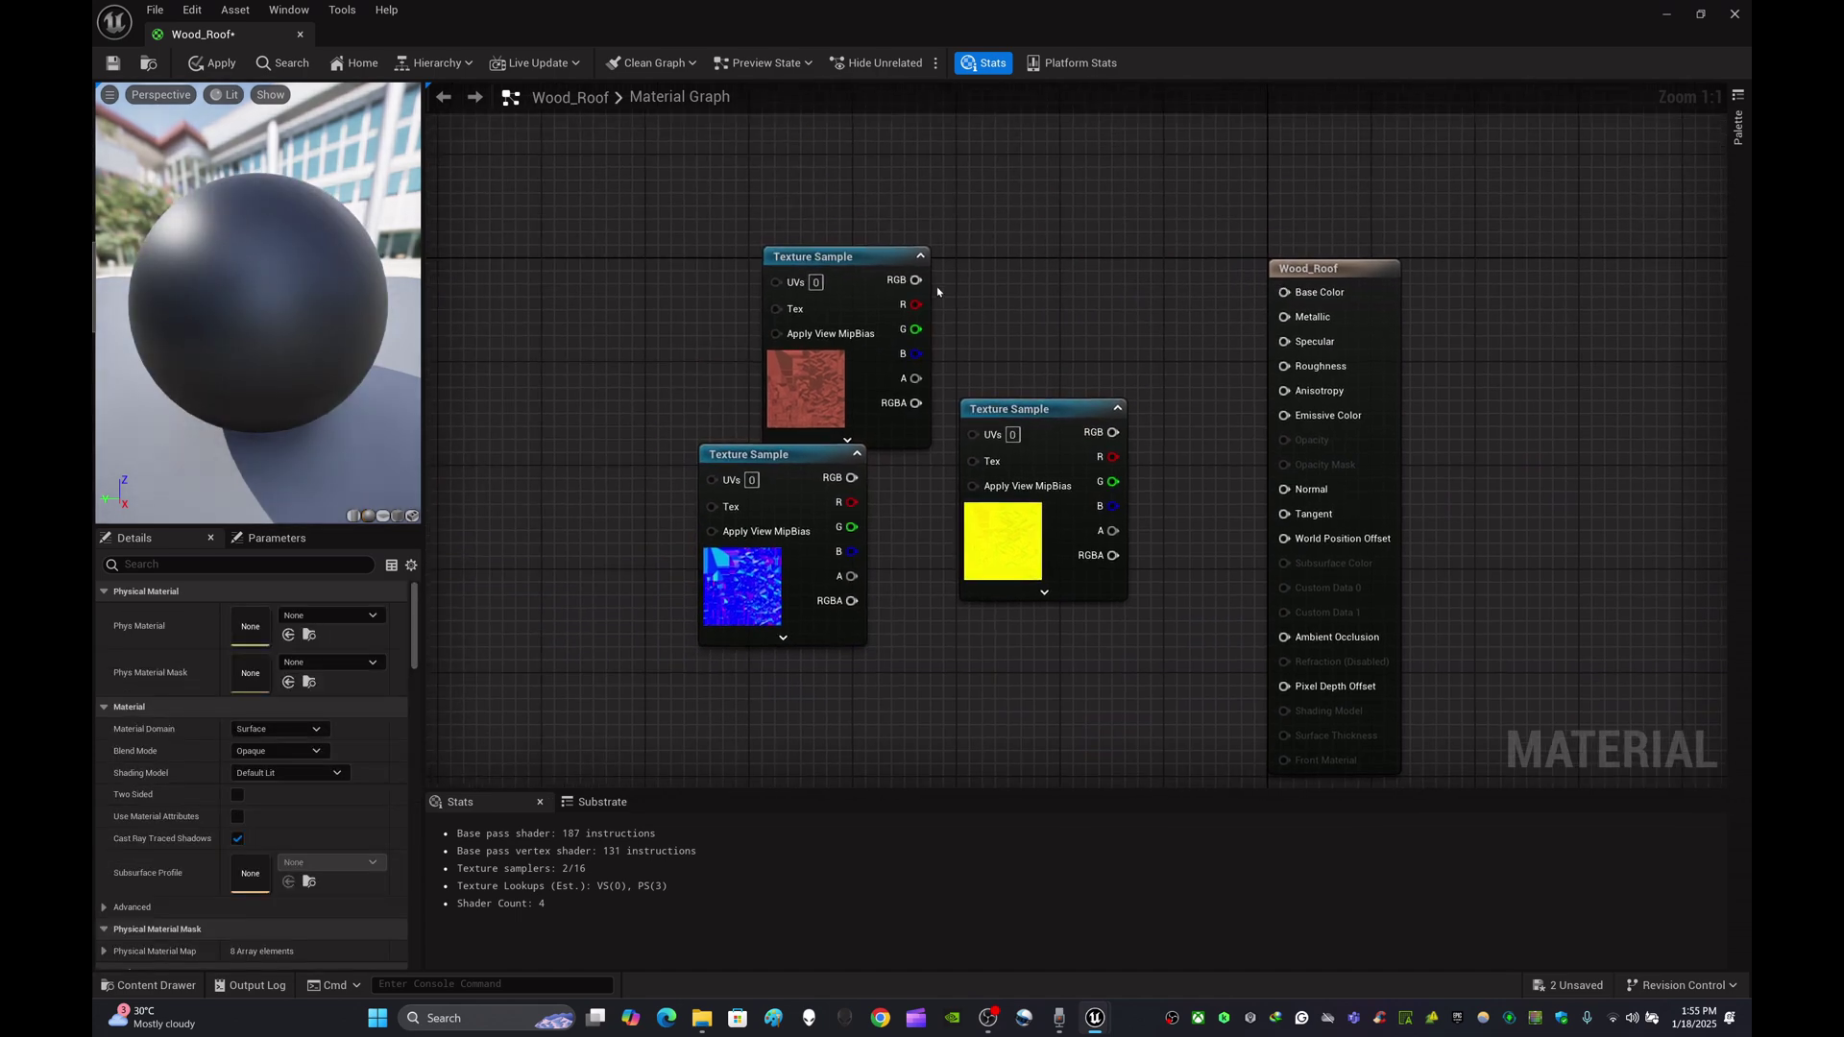
left_click_drag(898, 259, 1015, 208)
left_click_drag(1076, 411, 997, 417)
left_click_drag(806, 460, 986, 625)
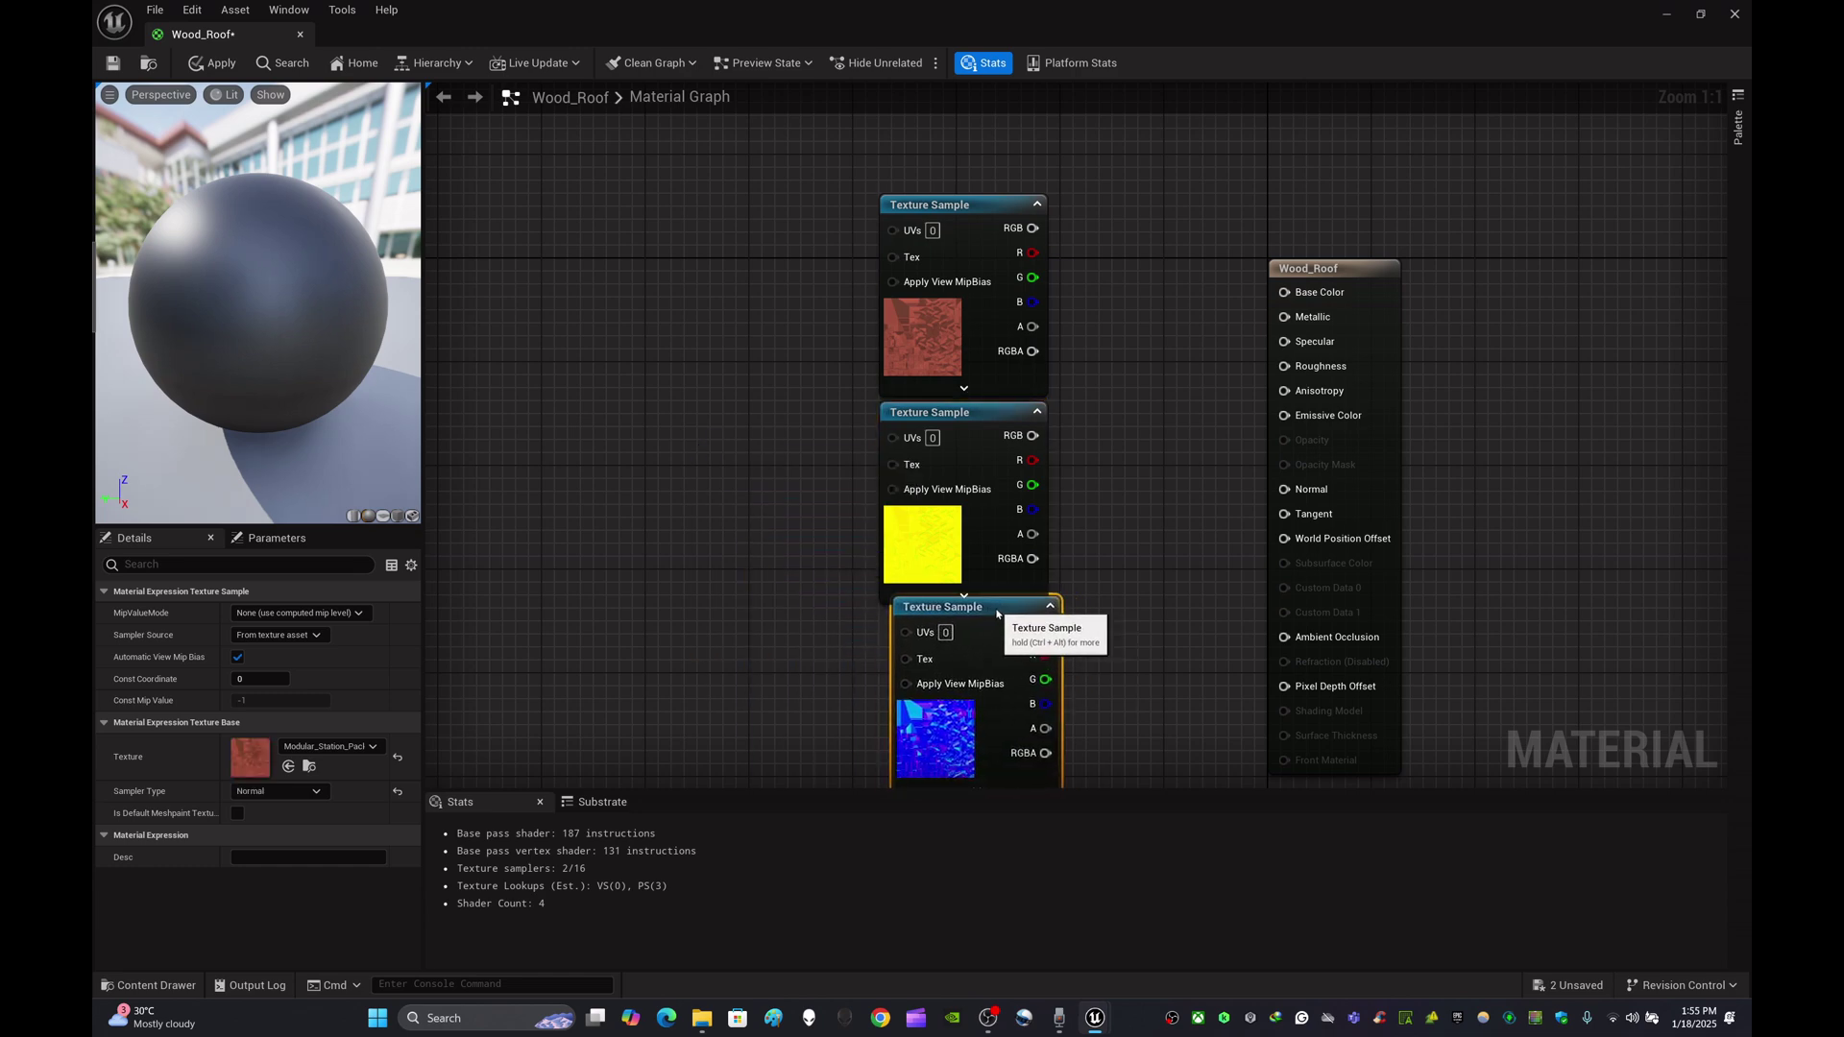
left_click_drag(1292, 268, 1381, 242)
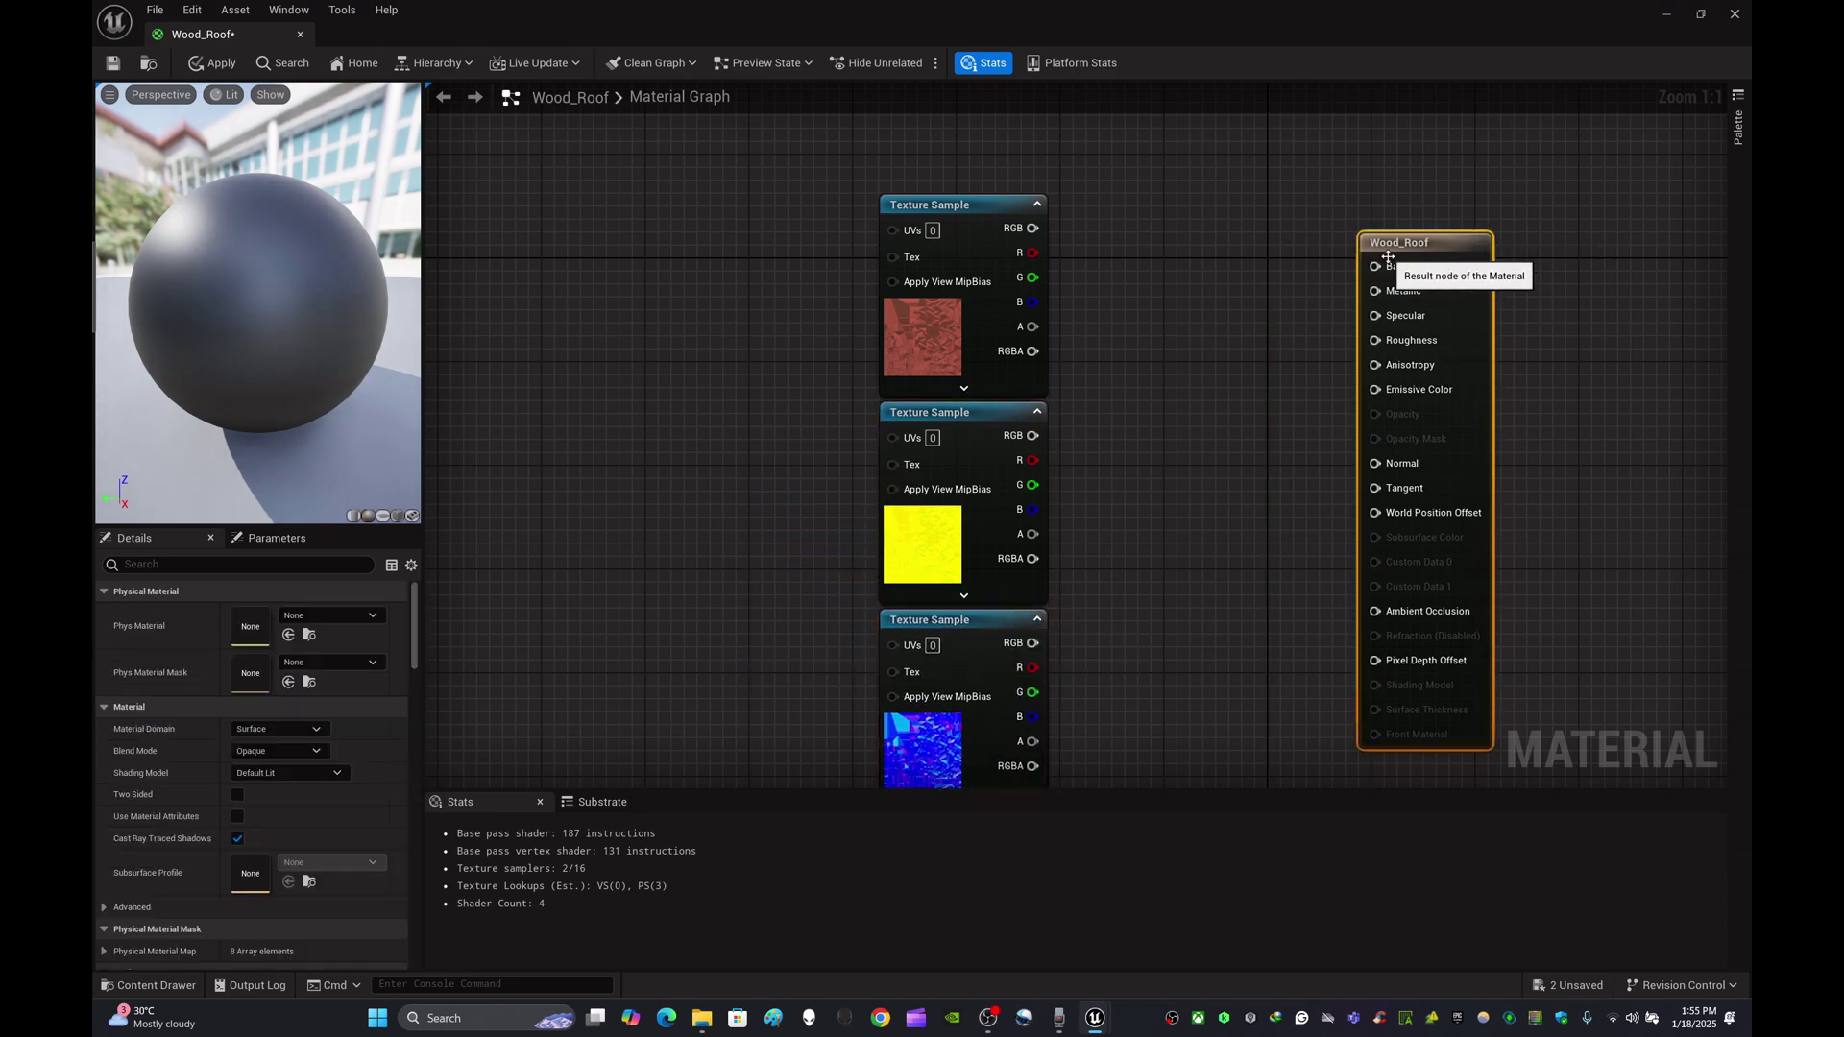
- Connect the base color RGB to Base Color, and the occlusion-roughness-metallic R to Ambient Occlusion, G to Roughness and B to Metallic
left_click_drag(1032, 228, 1373, 273)
right_click_drag(1226, 355, 1118, 305)
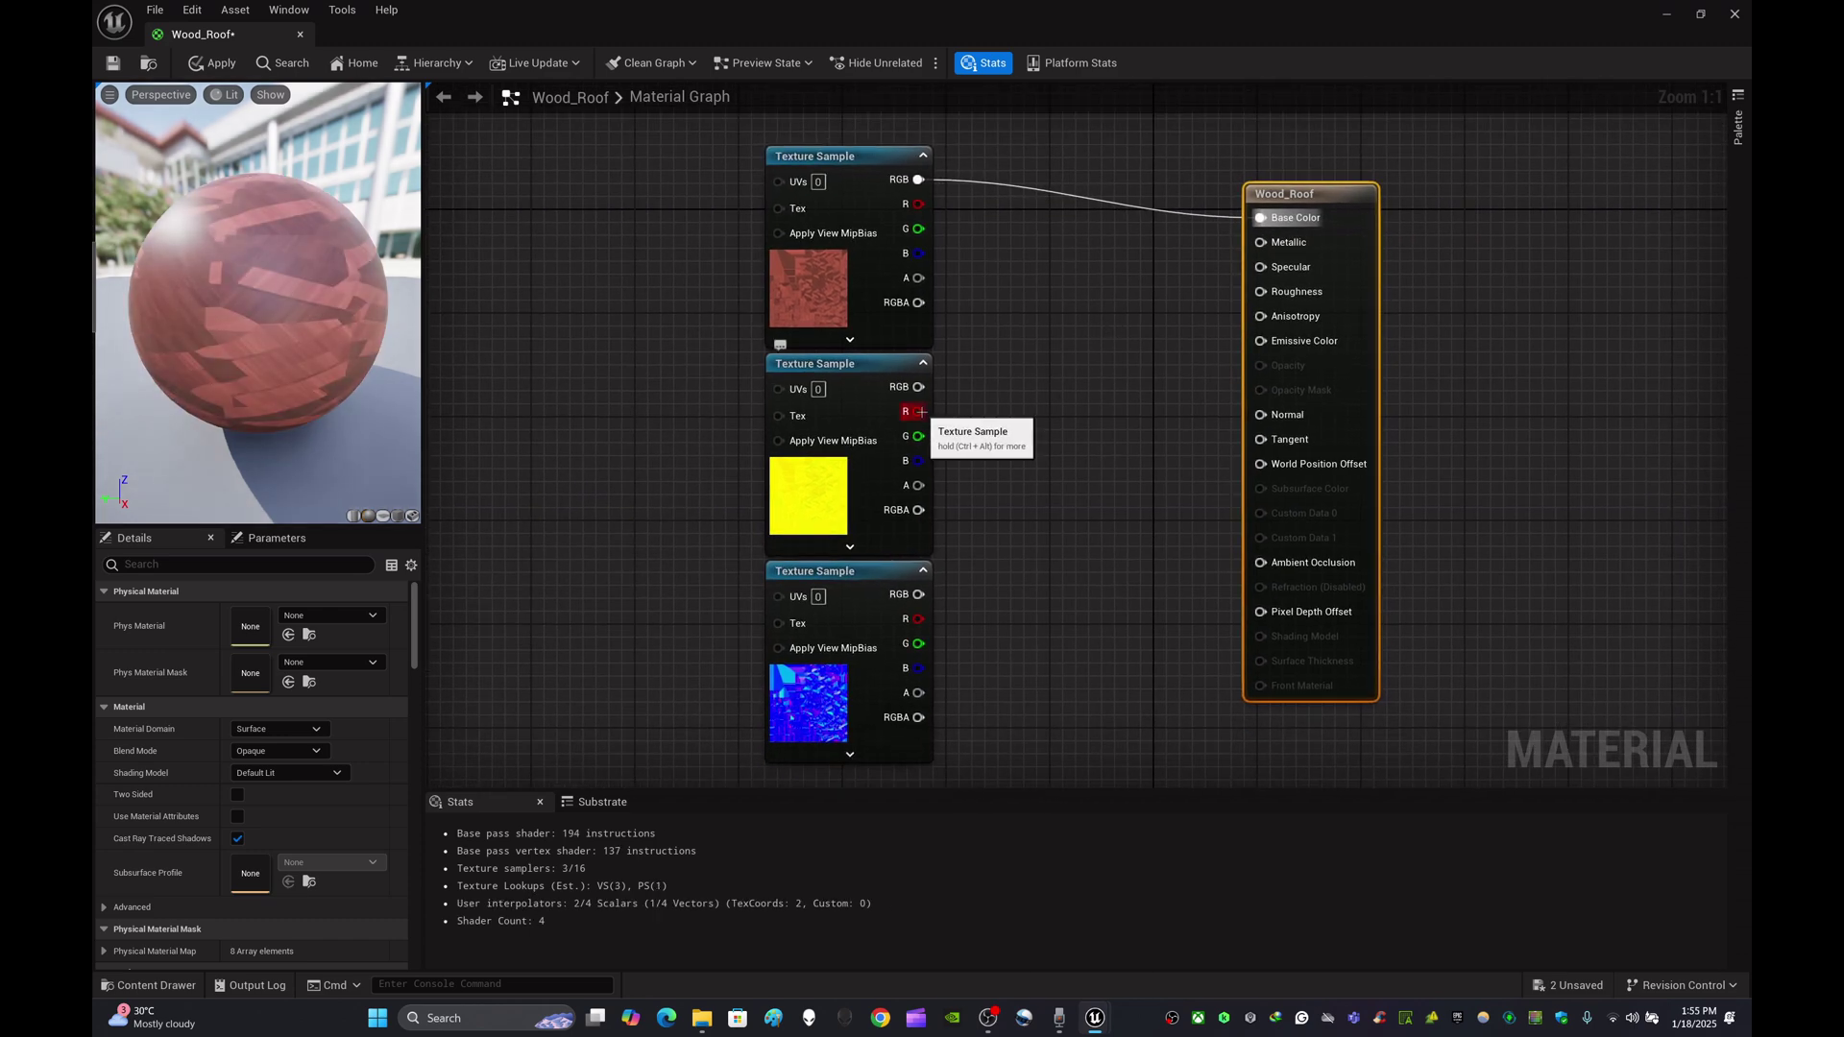
left_click_drag(921, 412, 1261, 563)
left_click_drag(919, 437, 1262, 292)
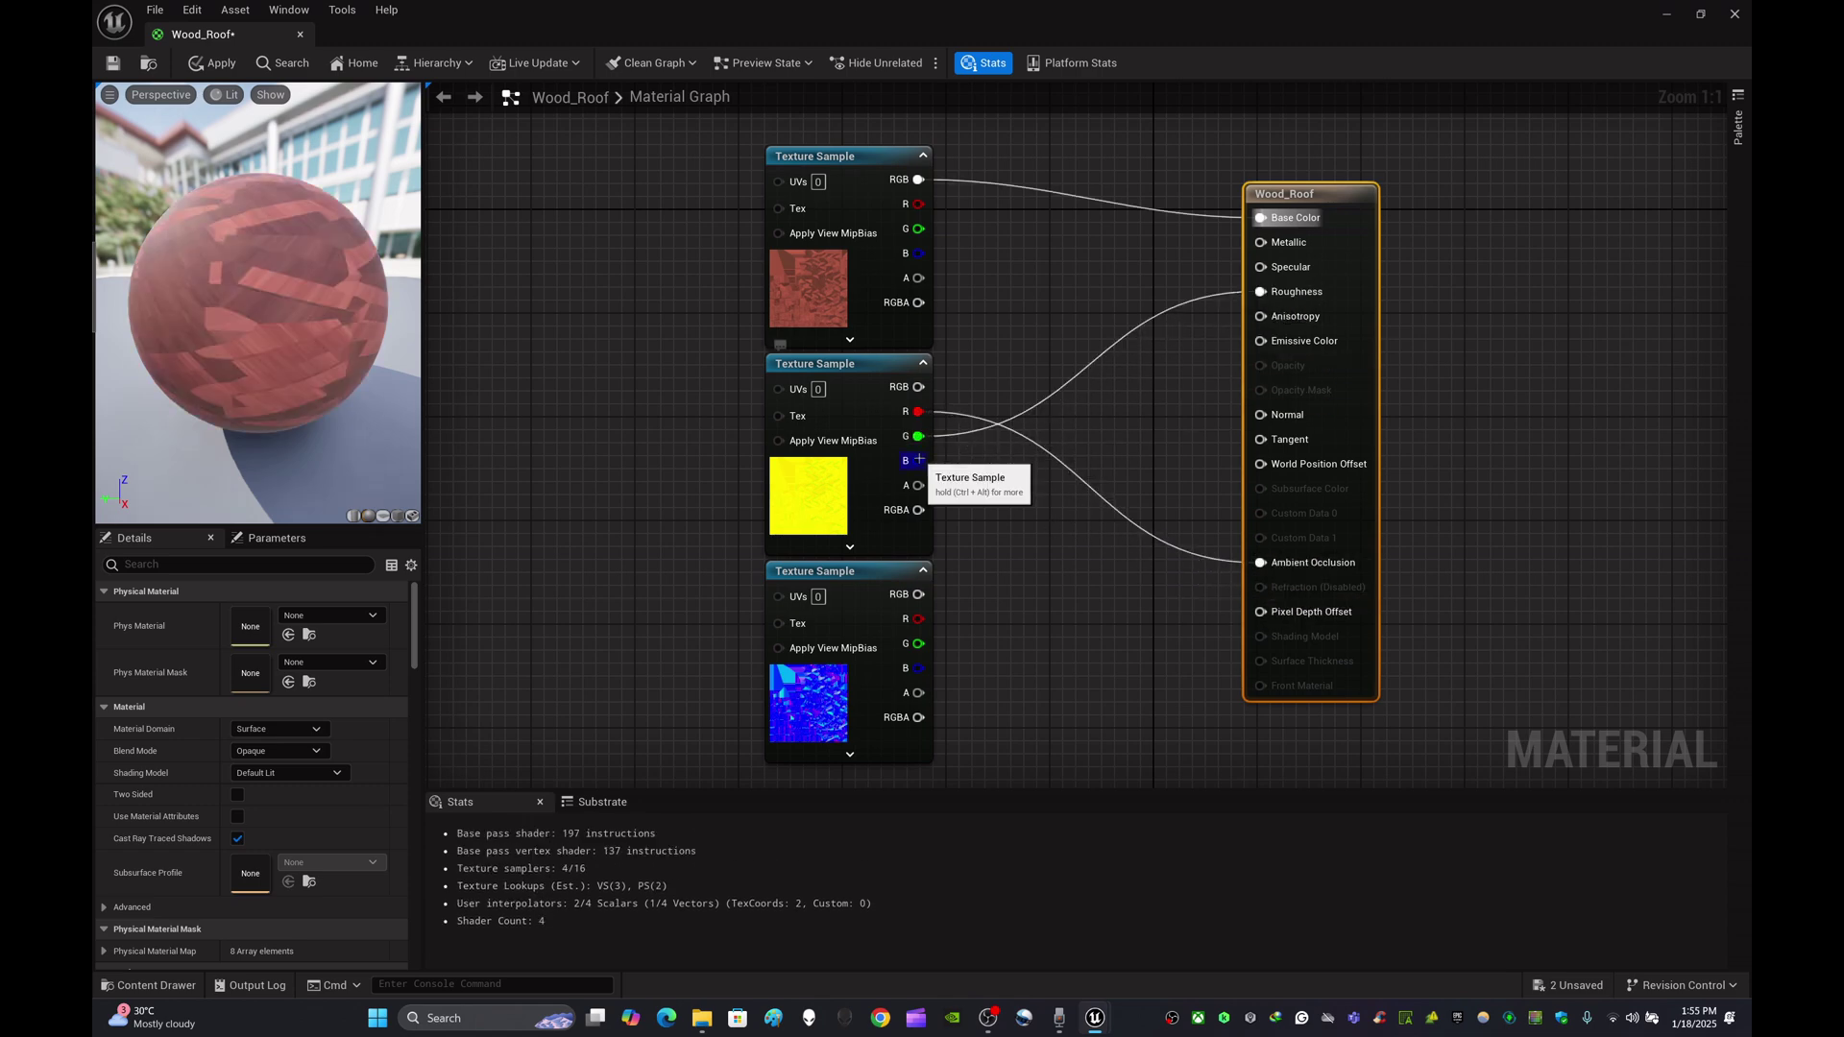
left_click_drag(919, 461, 1297, 242)
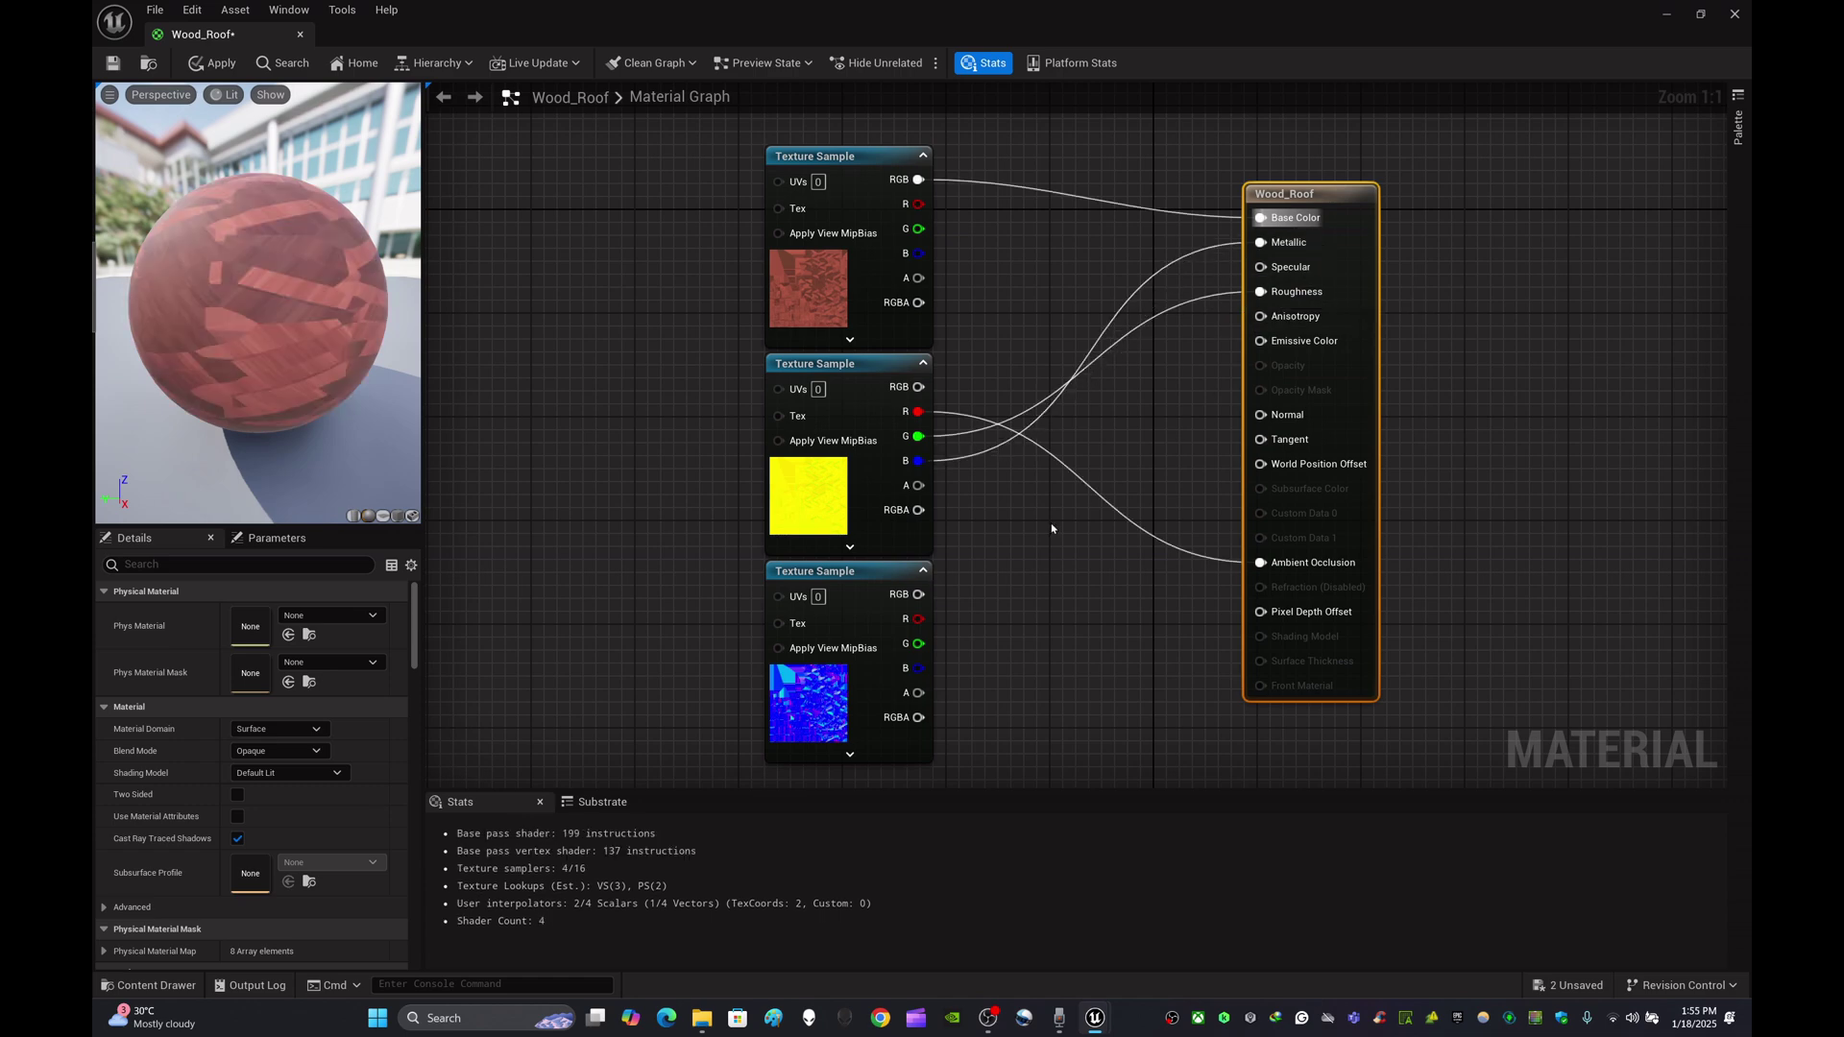
- Connect the normal texture's RGB output to Normal, save the Wood_Roof material and close its editor
left_click_drag(919, 595, 1261, 415)
left_click(1119, 626)
key("ctrl+s")
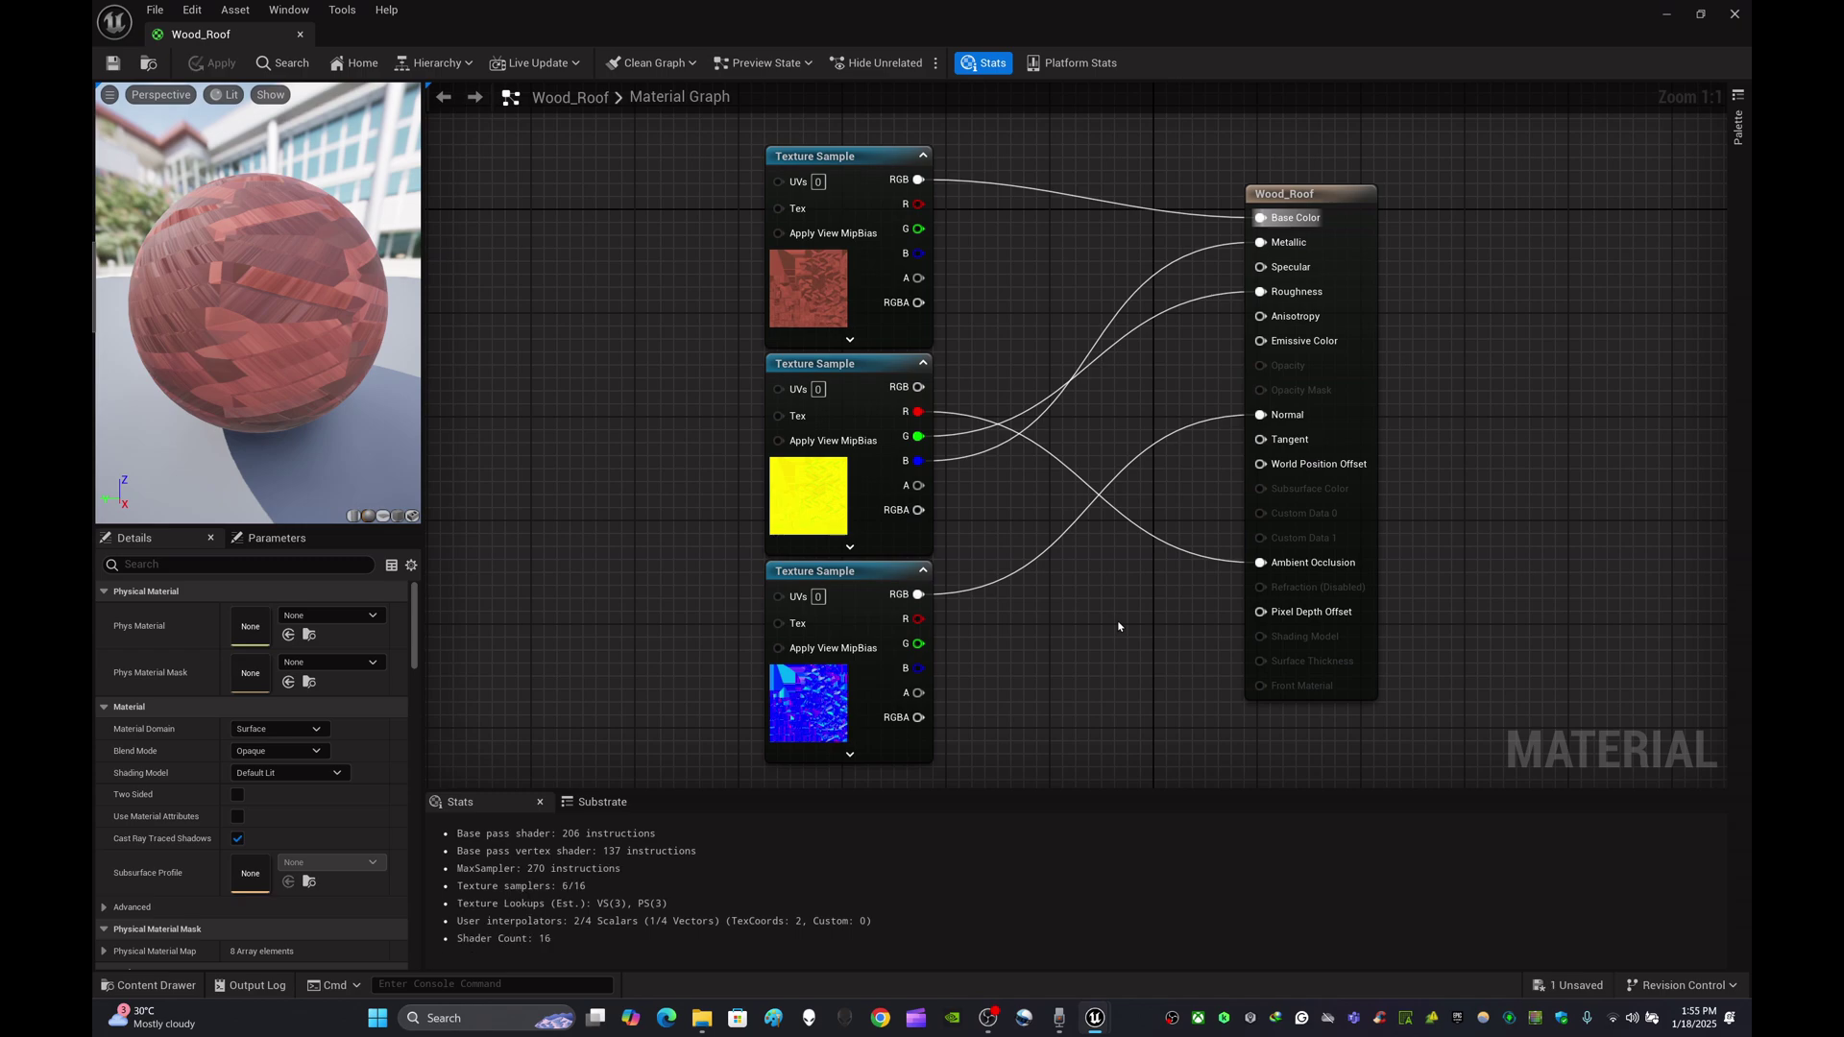
left_click(1736, 15)
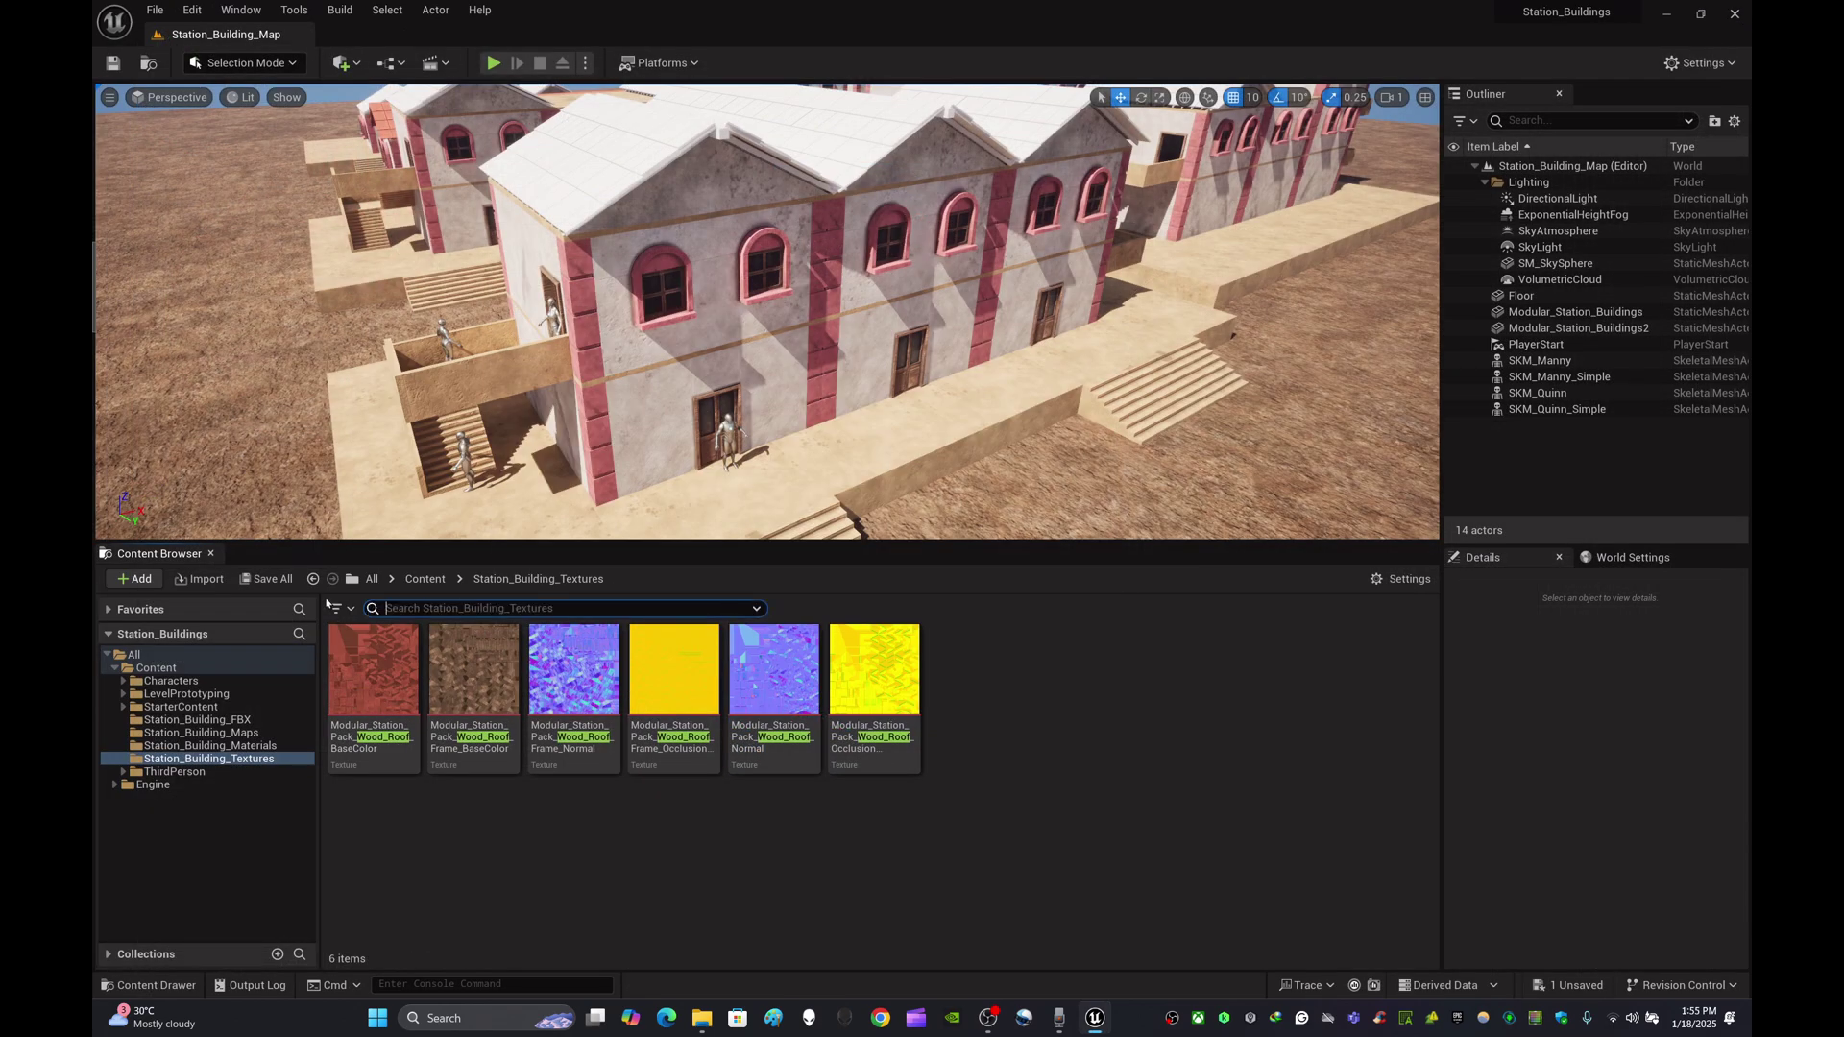
- Apply the Wood_Roof material from Station_Building_Materials to the station building roofs and save the map
left_click(256, 747)
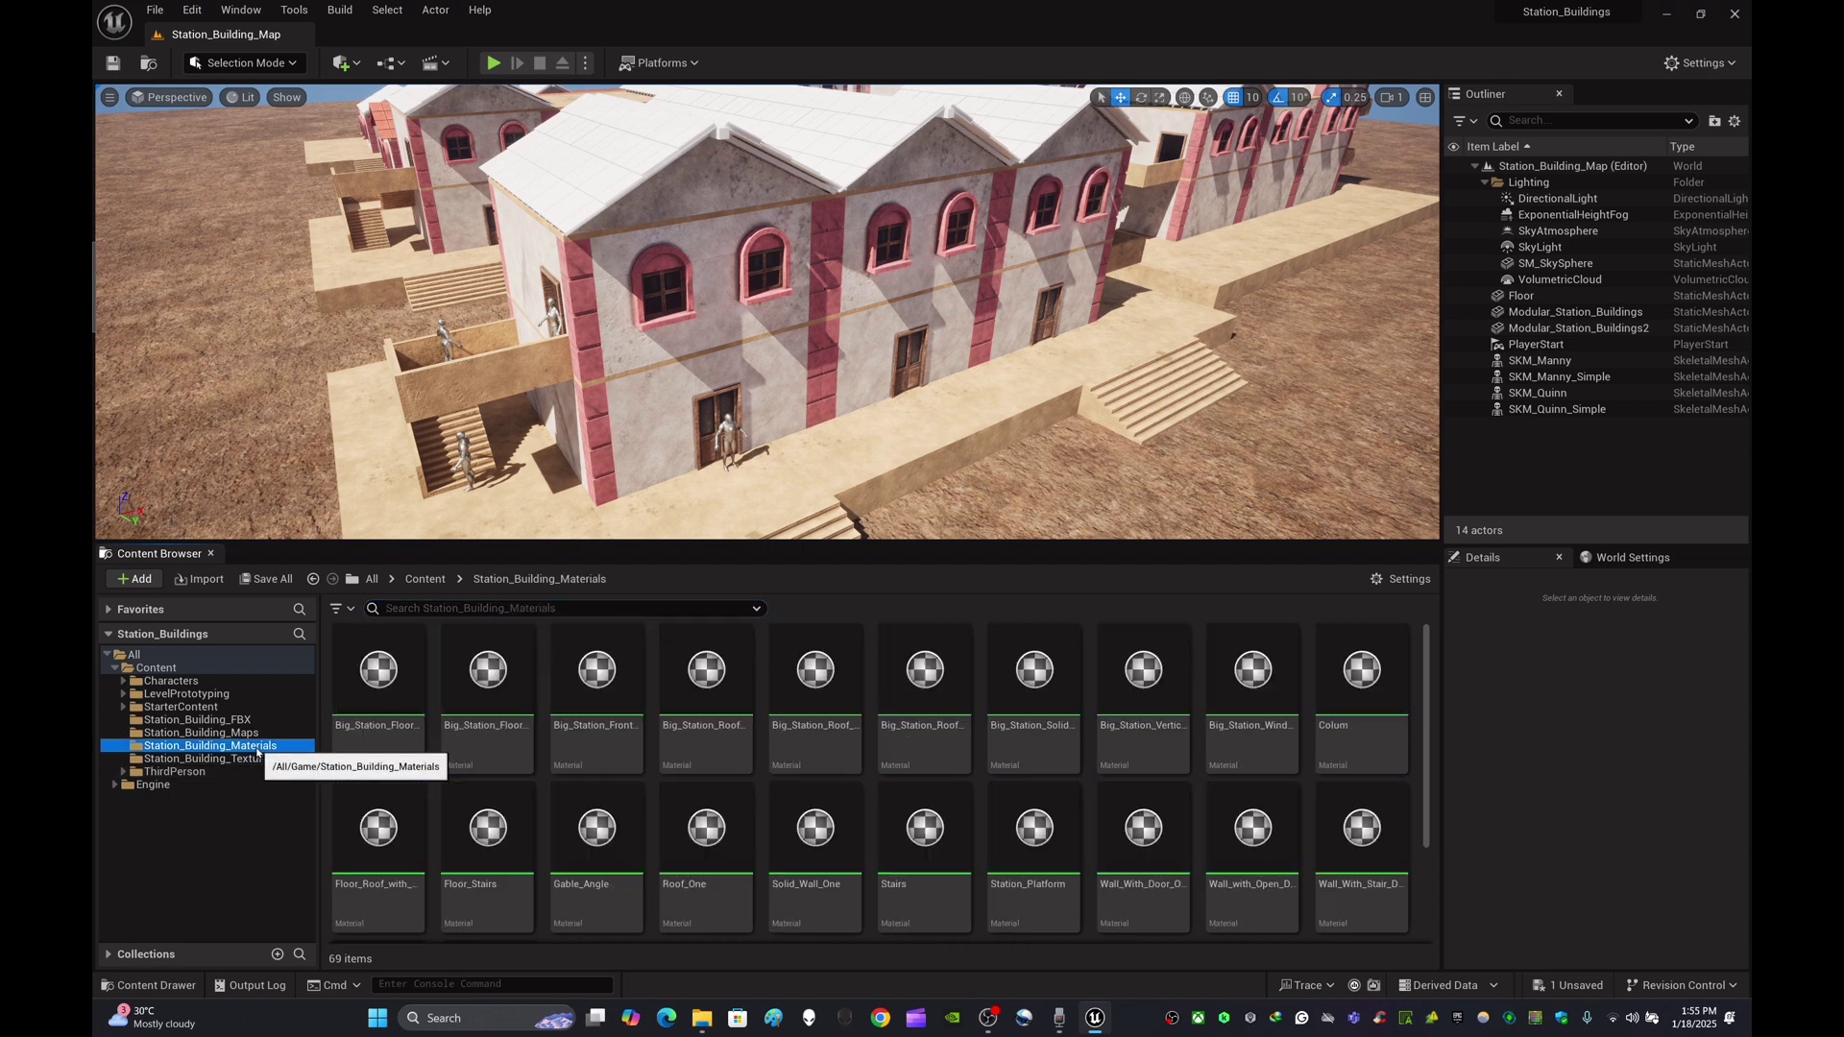
scroll(499, 836, "down", 2)
left_click(506, 841)
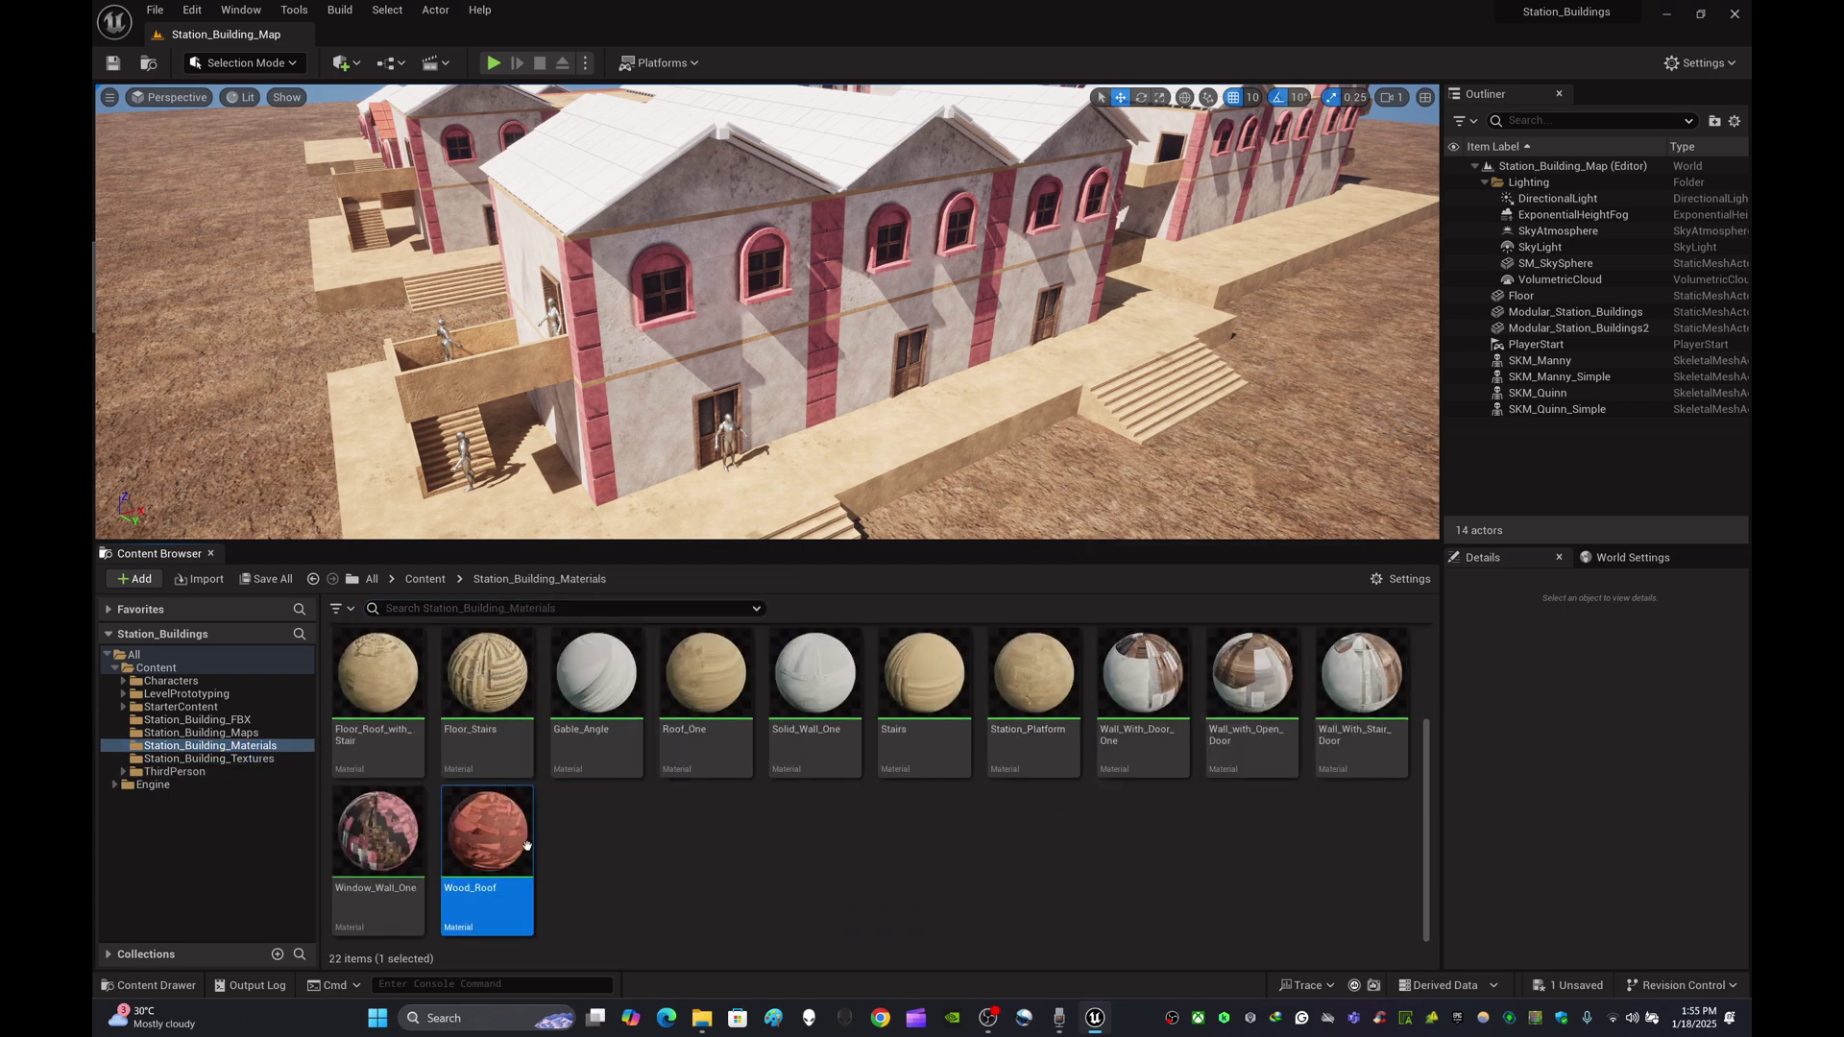
mouse_move(692, 365)
right_mouse_down()
mouse_move(663, 260)
mouse_move(686, 379)
right_mouse_up()
key("w")
left_click_drag(487, 831, 693, 382)
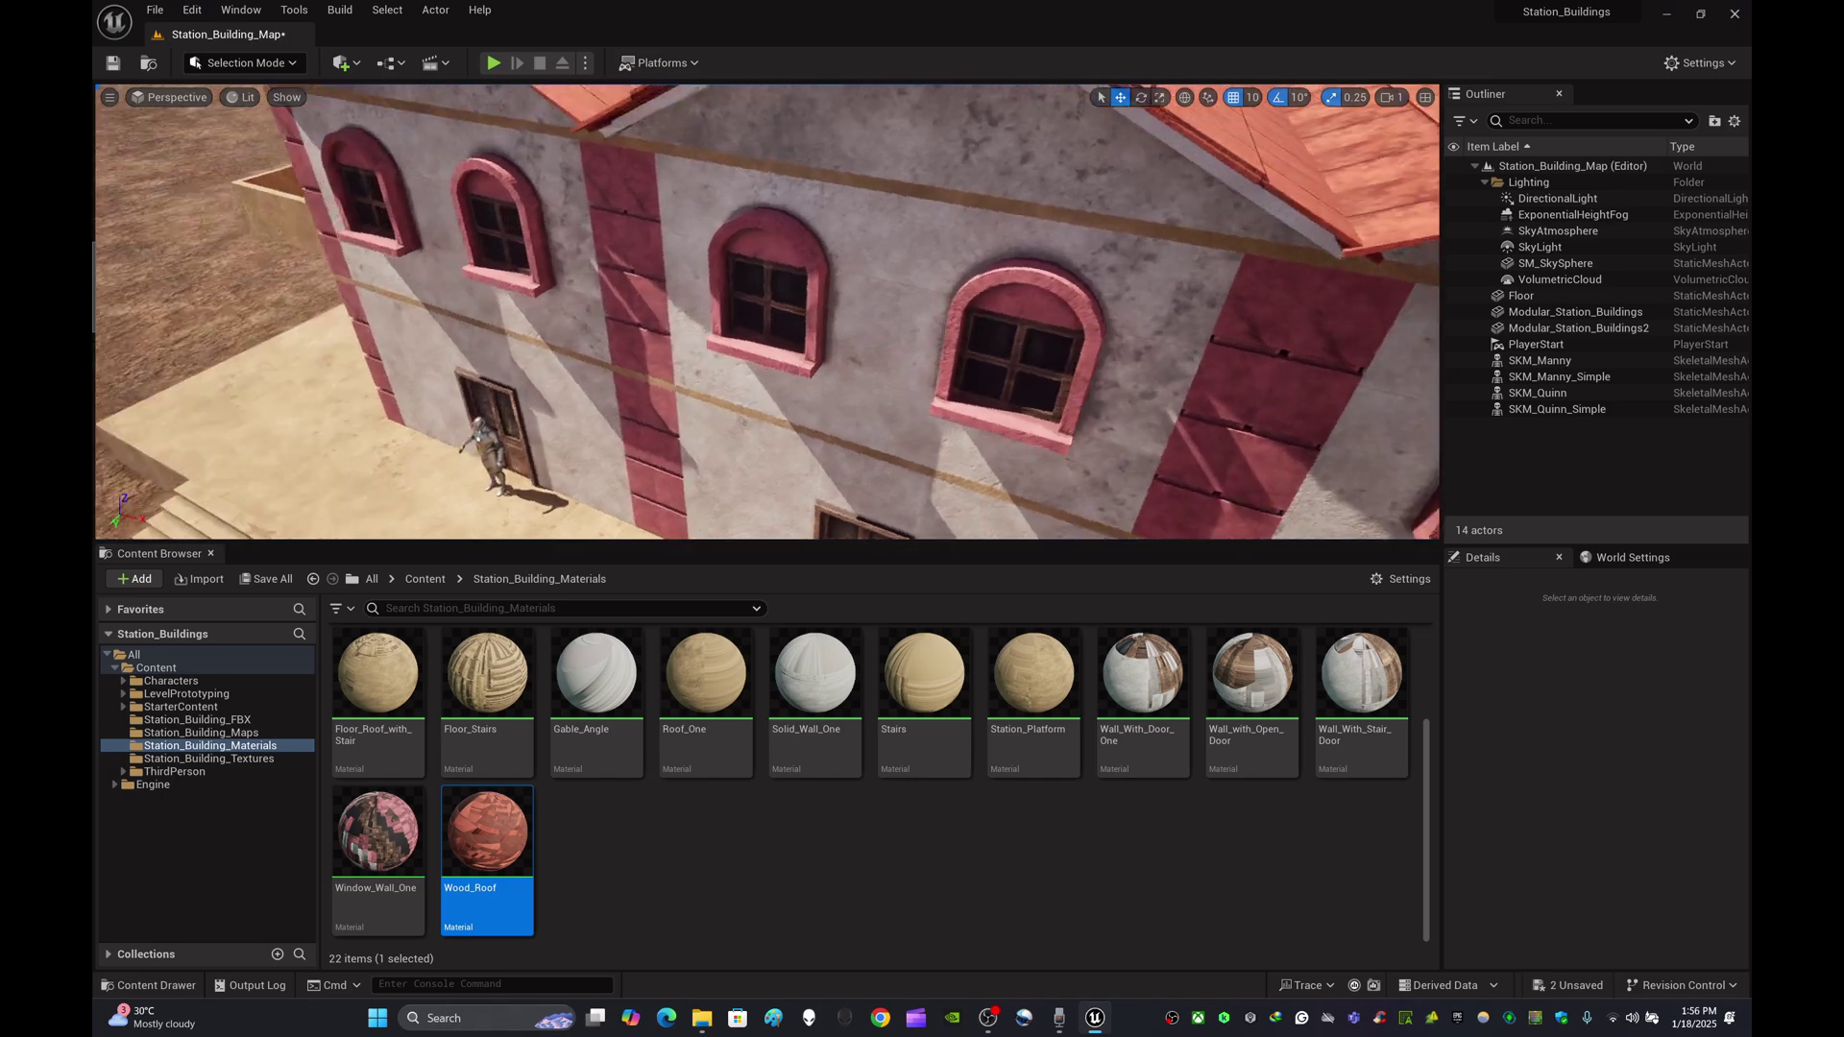
left_click(962, 850)
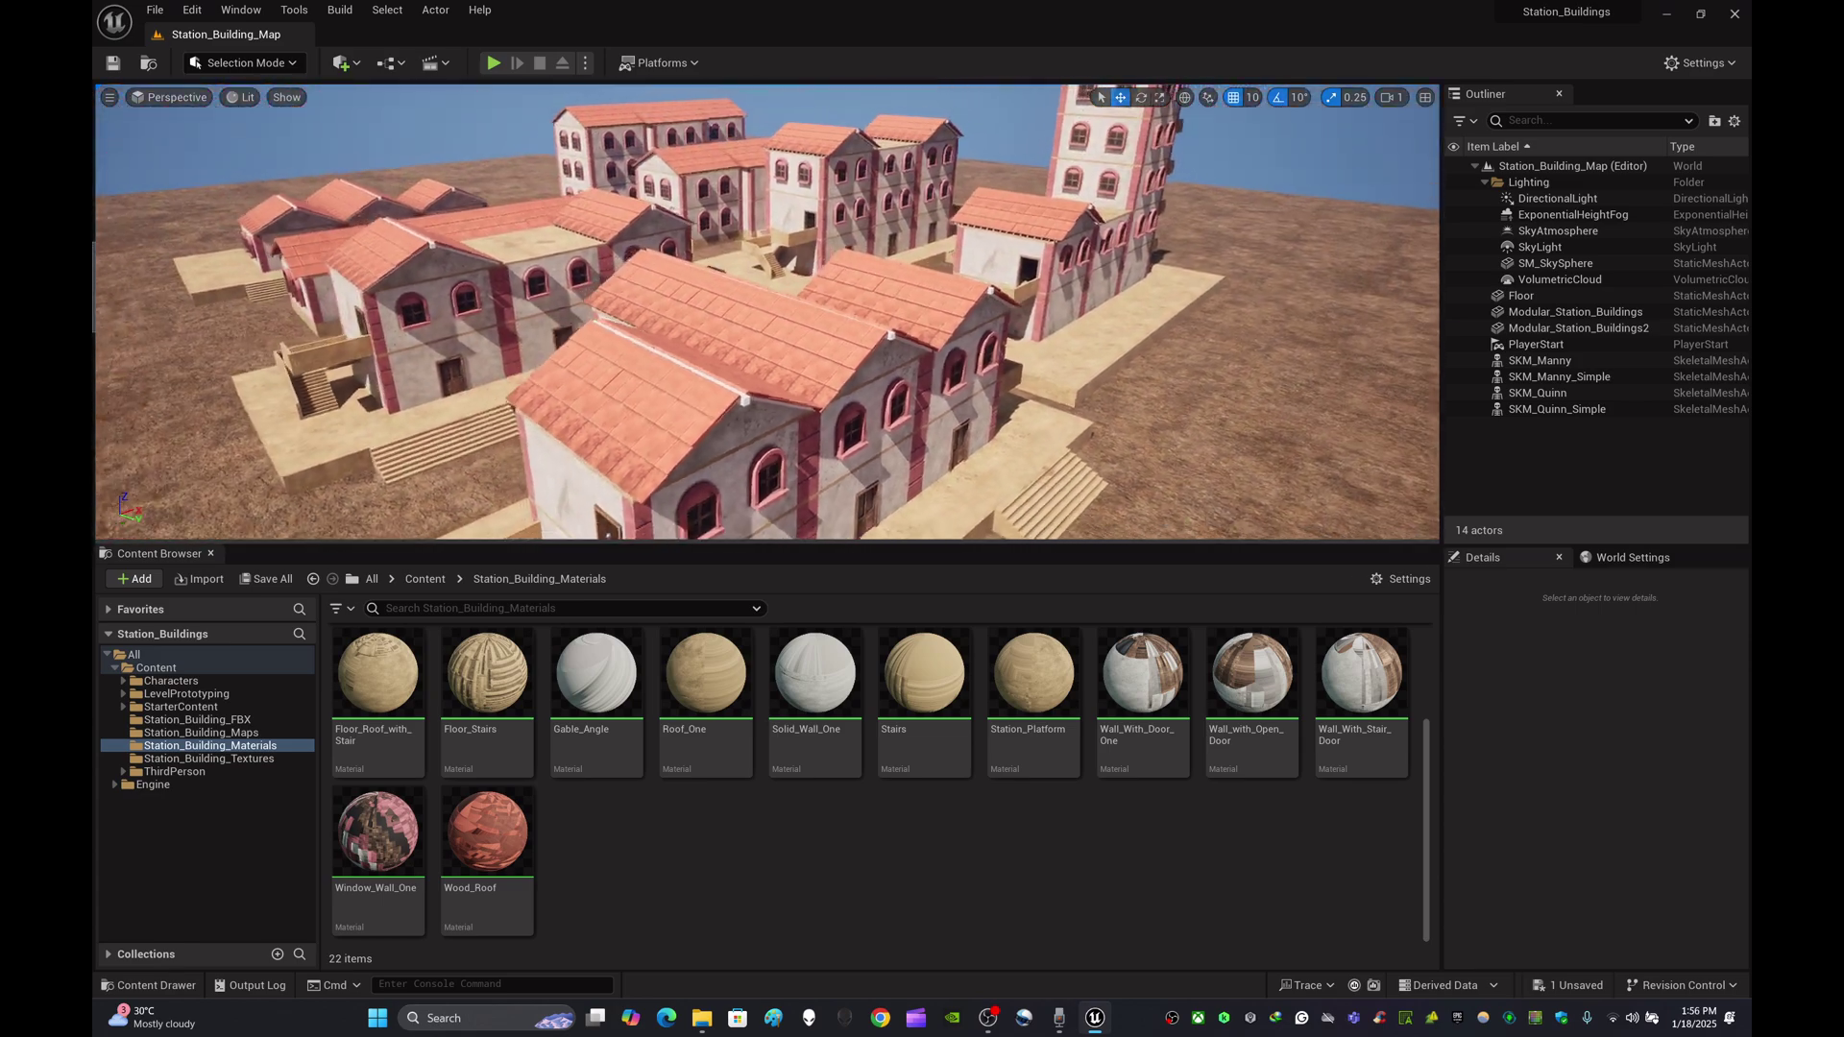
key("w")
right_click_drag(768, 312, 814, 290)
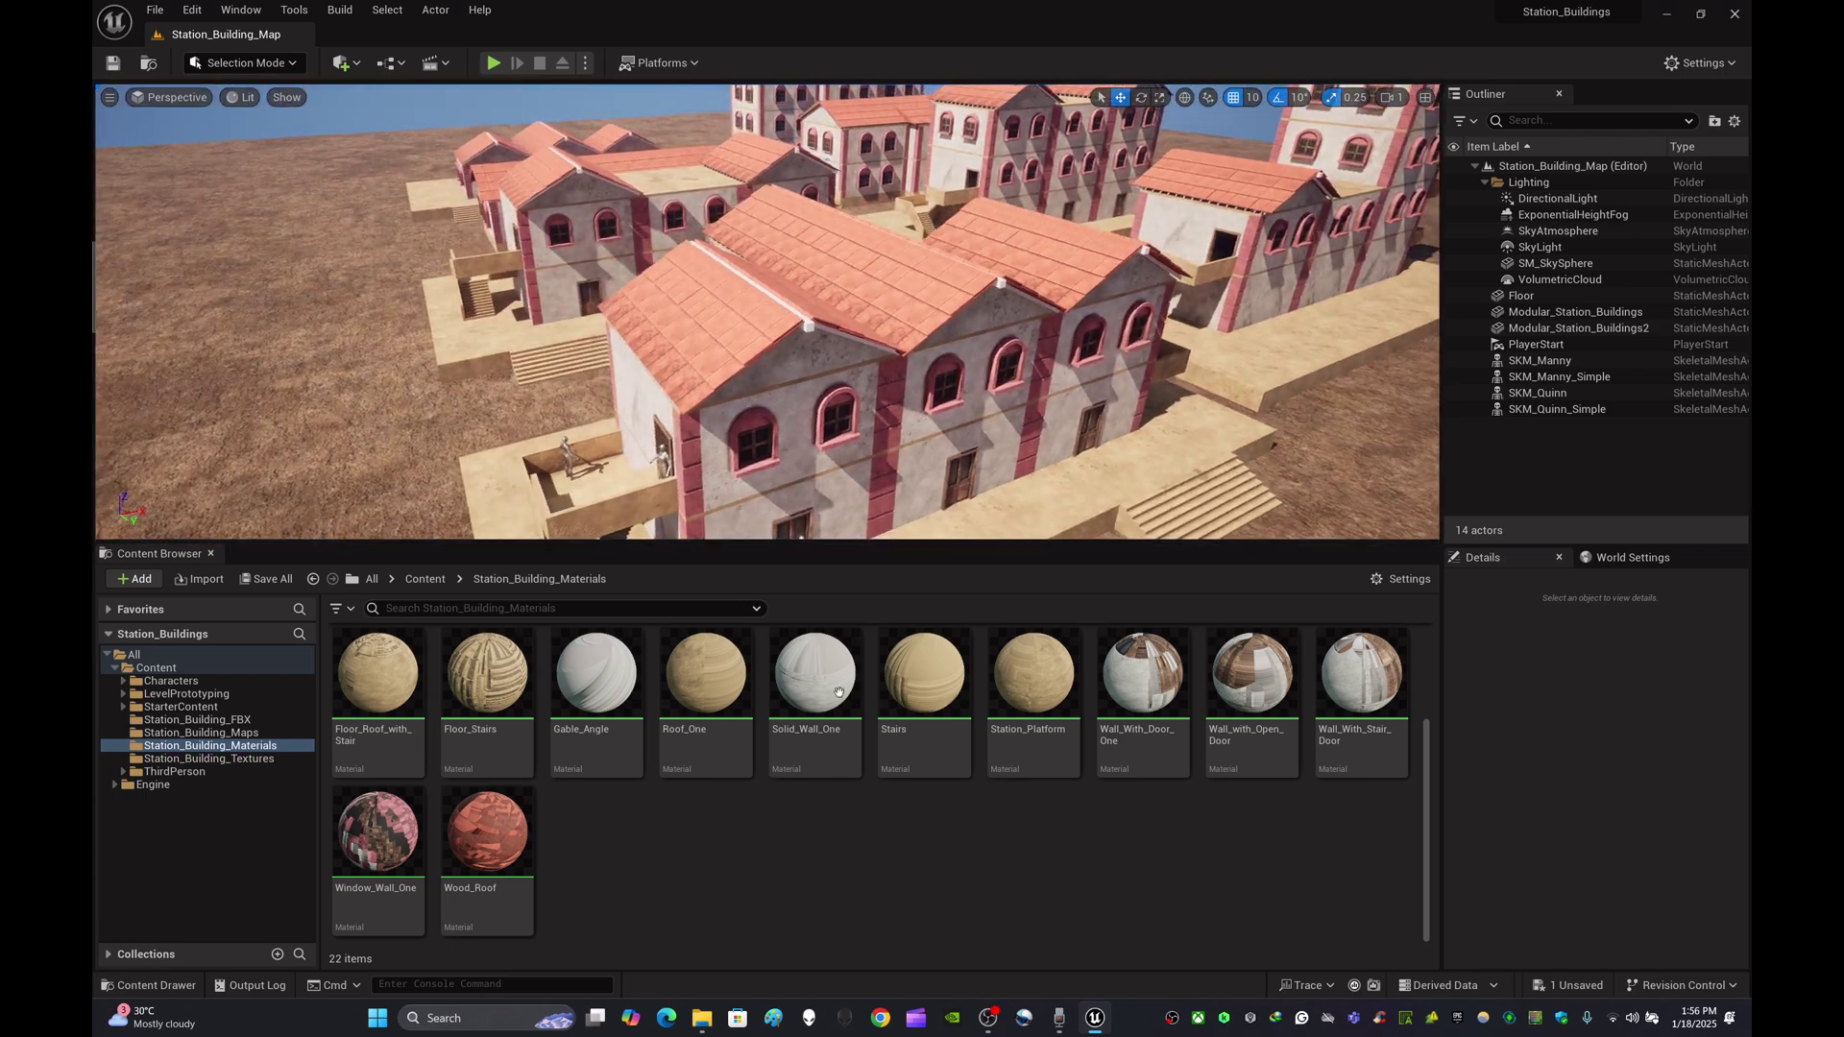
- Force-delete the original Wood_Roof placeholder material from the Station_Building_FBX folder
left_click(269, 721)
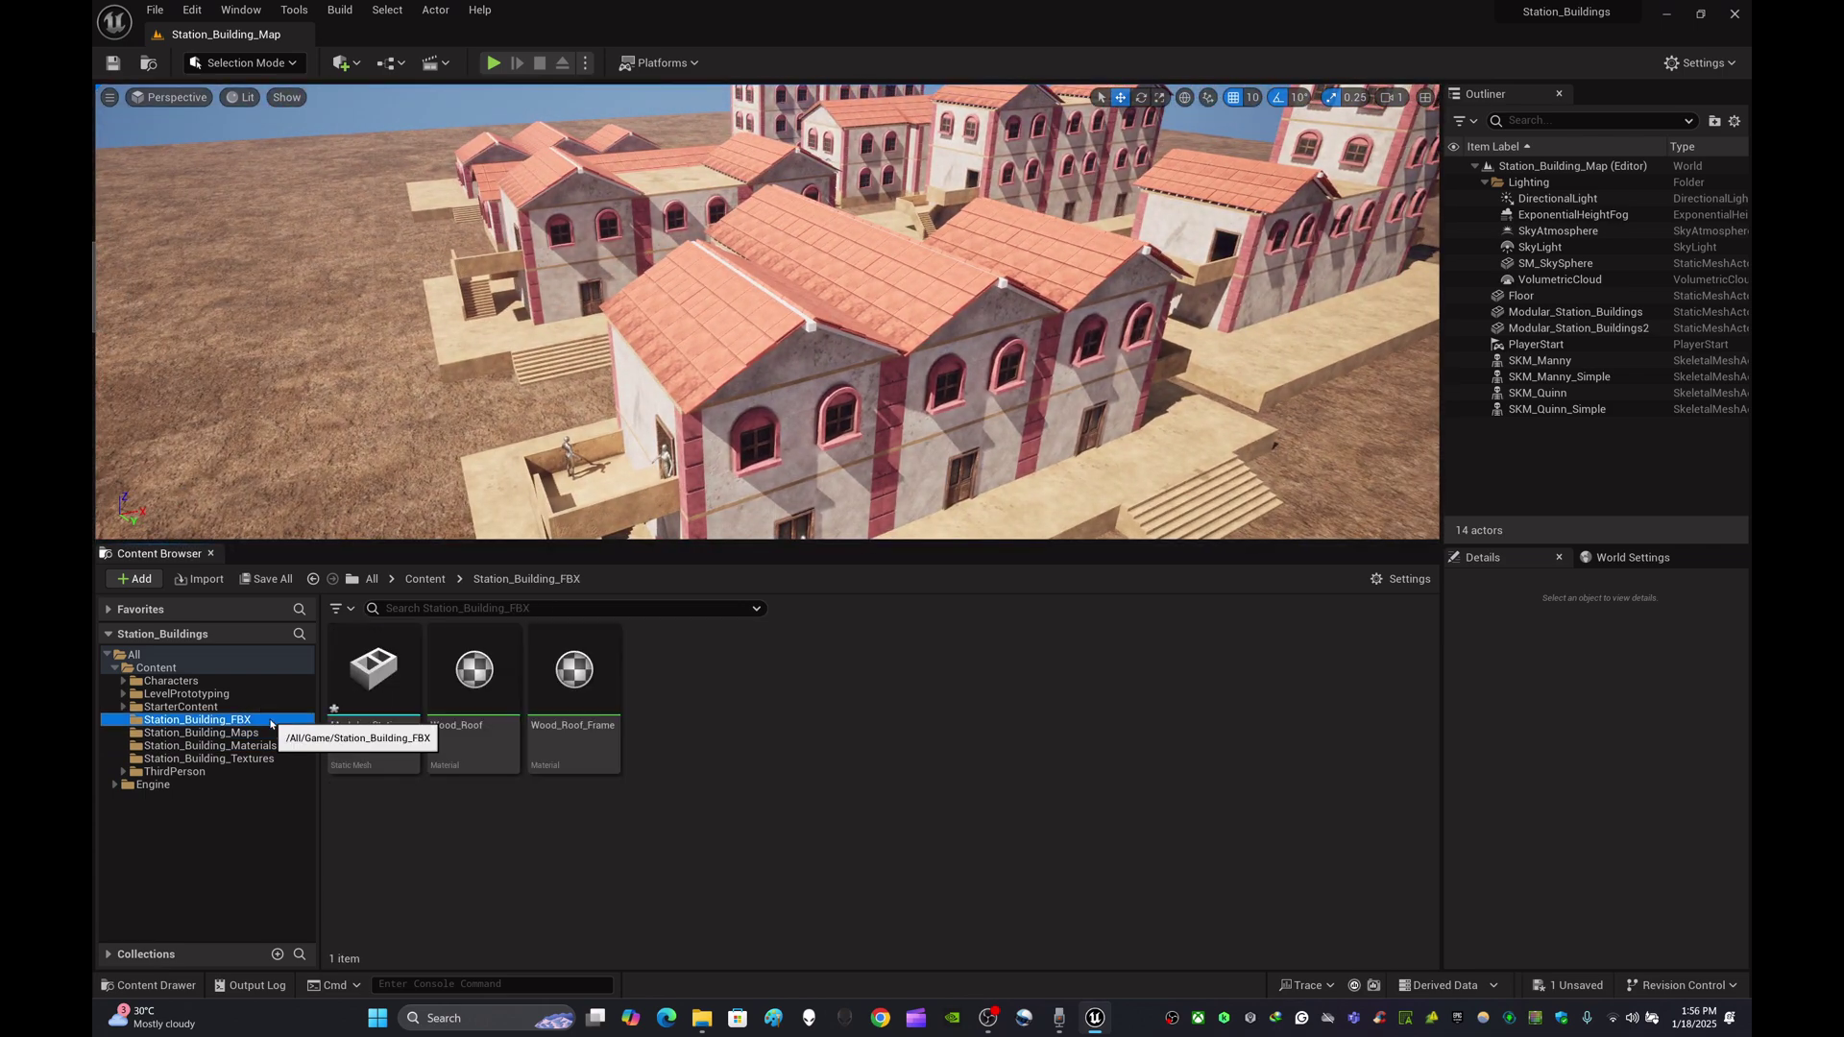
left_click(482, 670)
key("Delete")
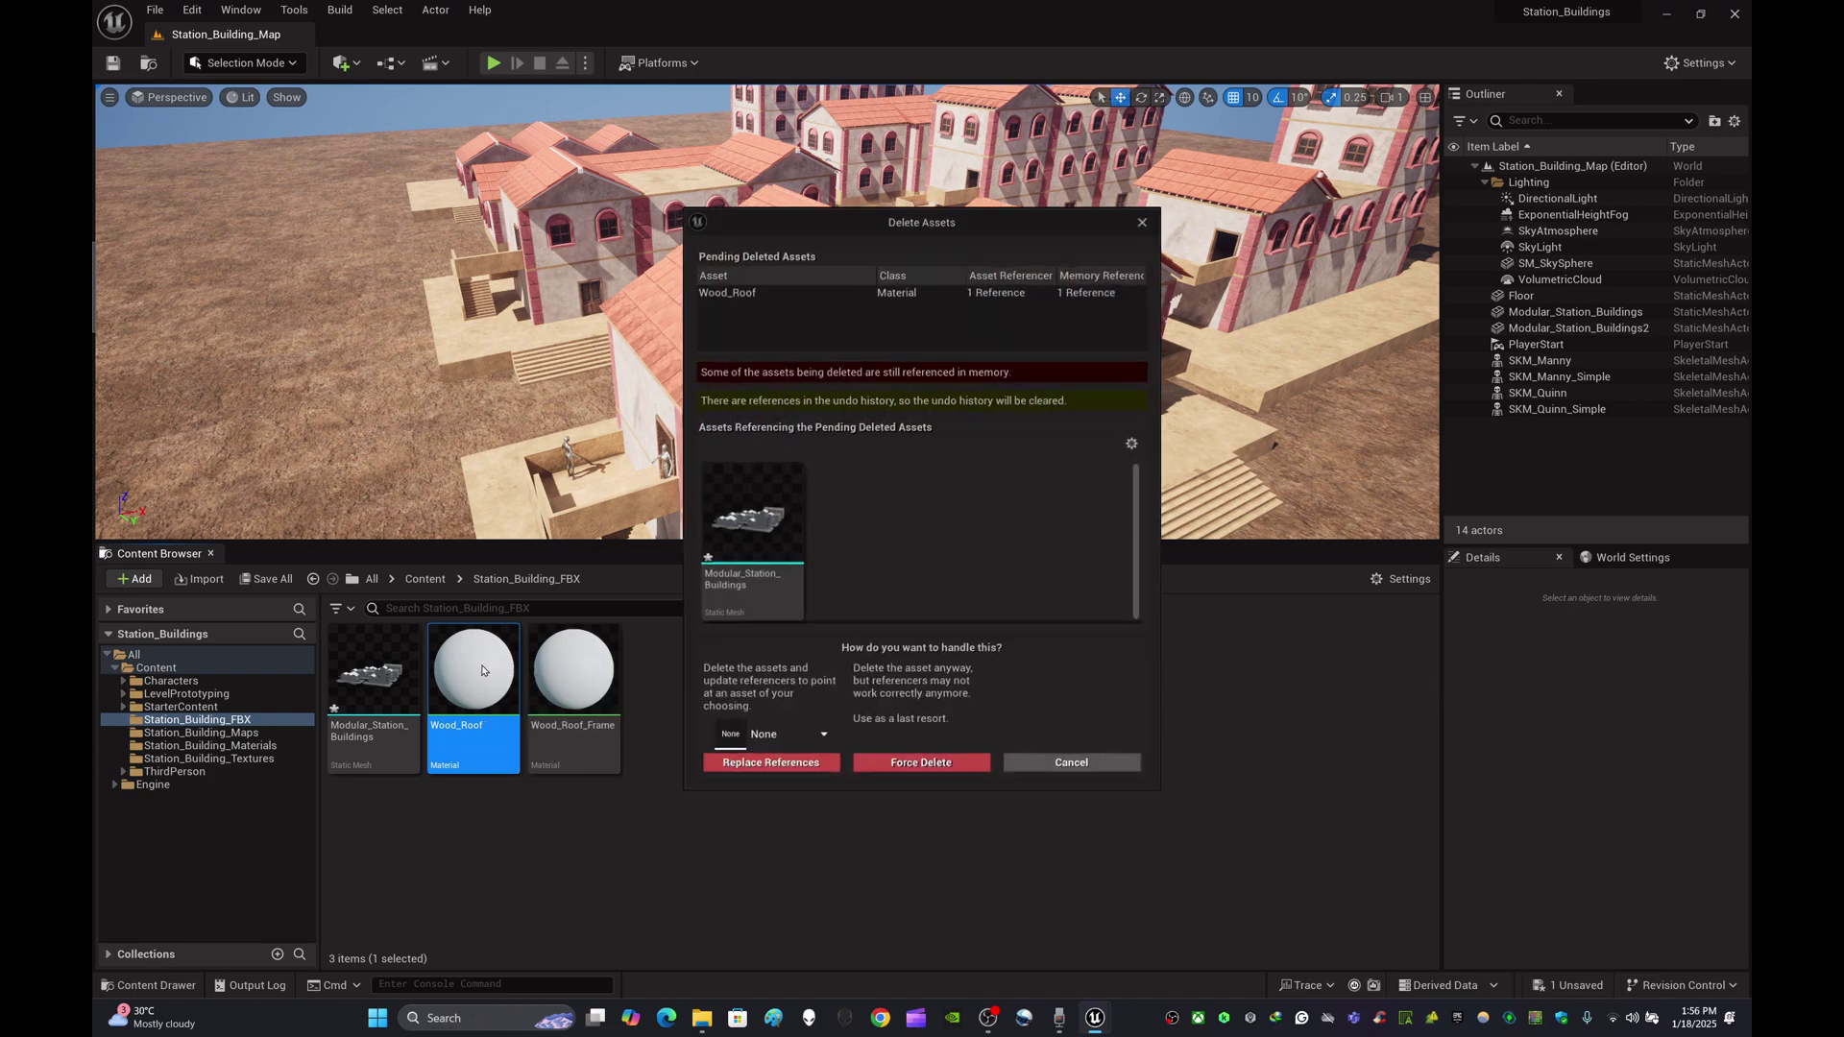
left_click(922, 762)
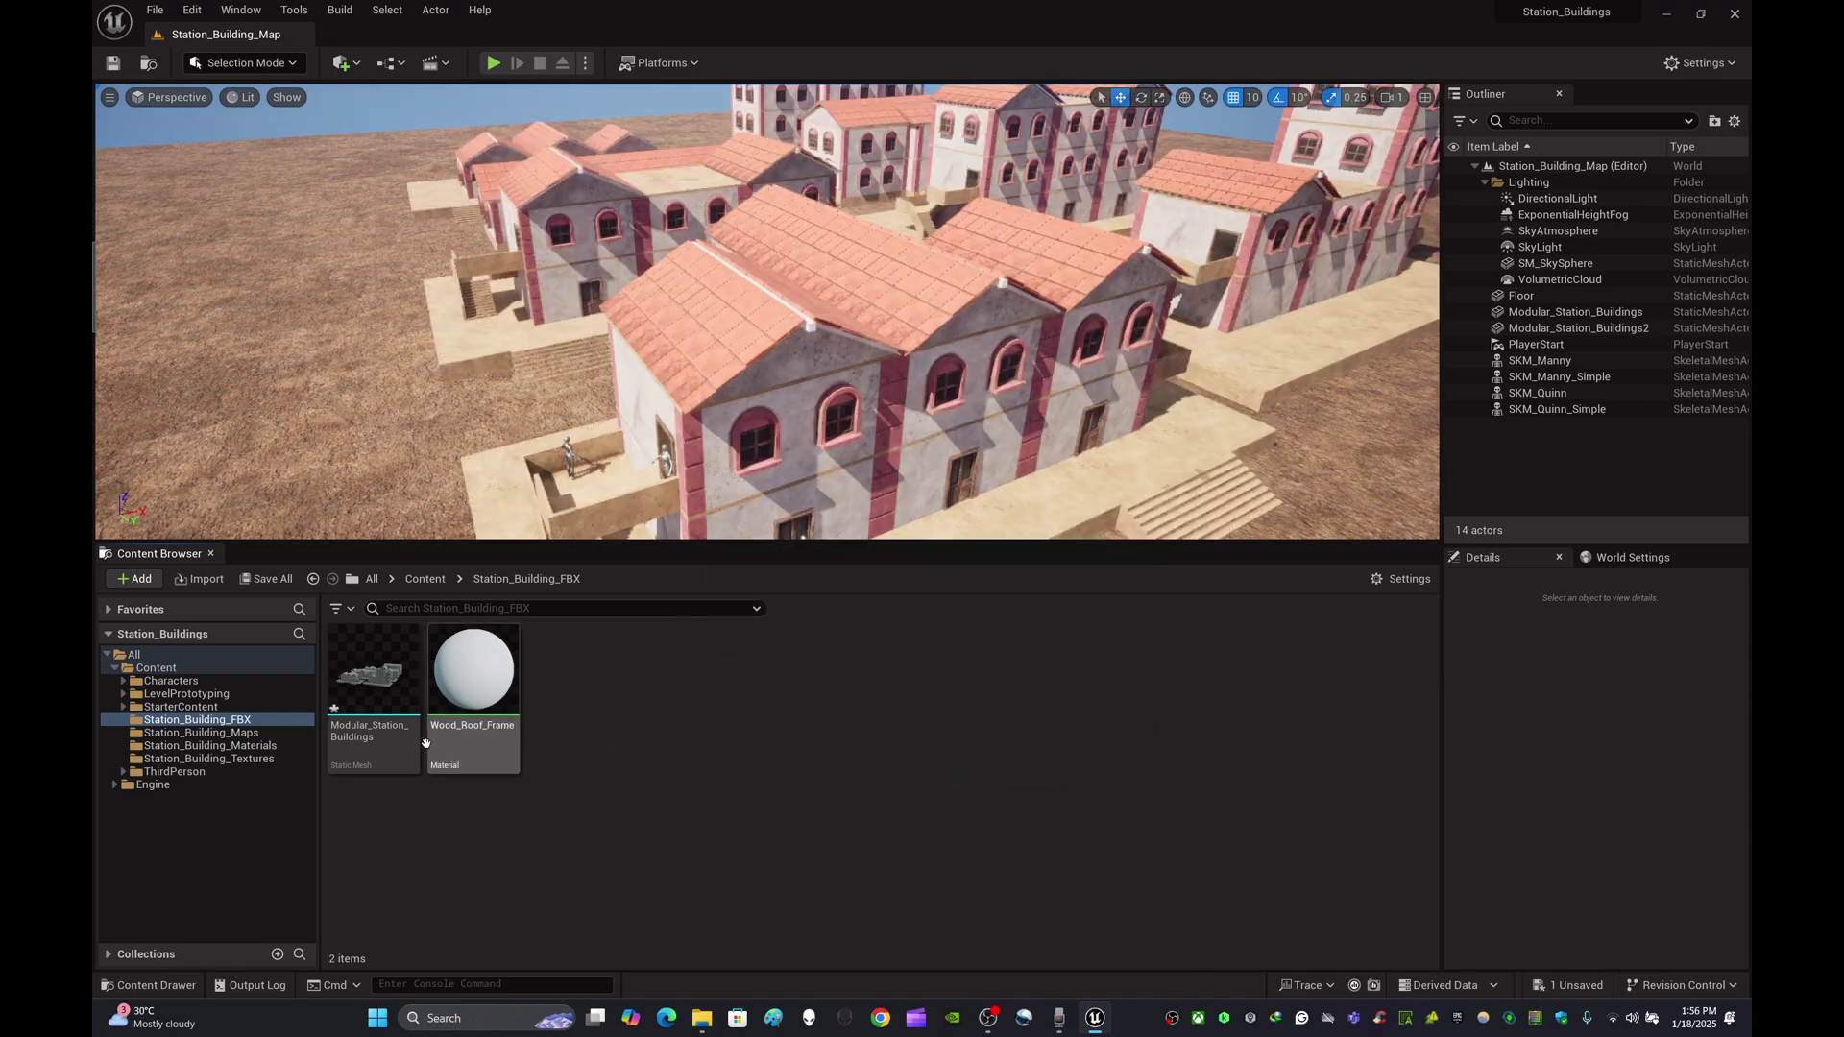
- Copy the Wood_Roof_Frame material from Station_Building_FBX into Station_Building_Materials and copy the new material's name
left_click(470, 692)
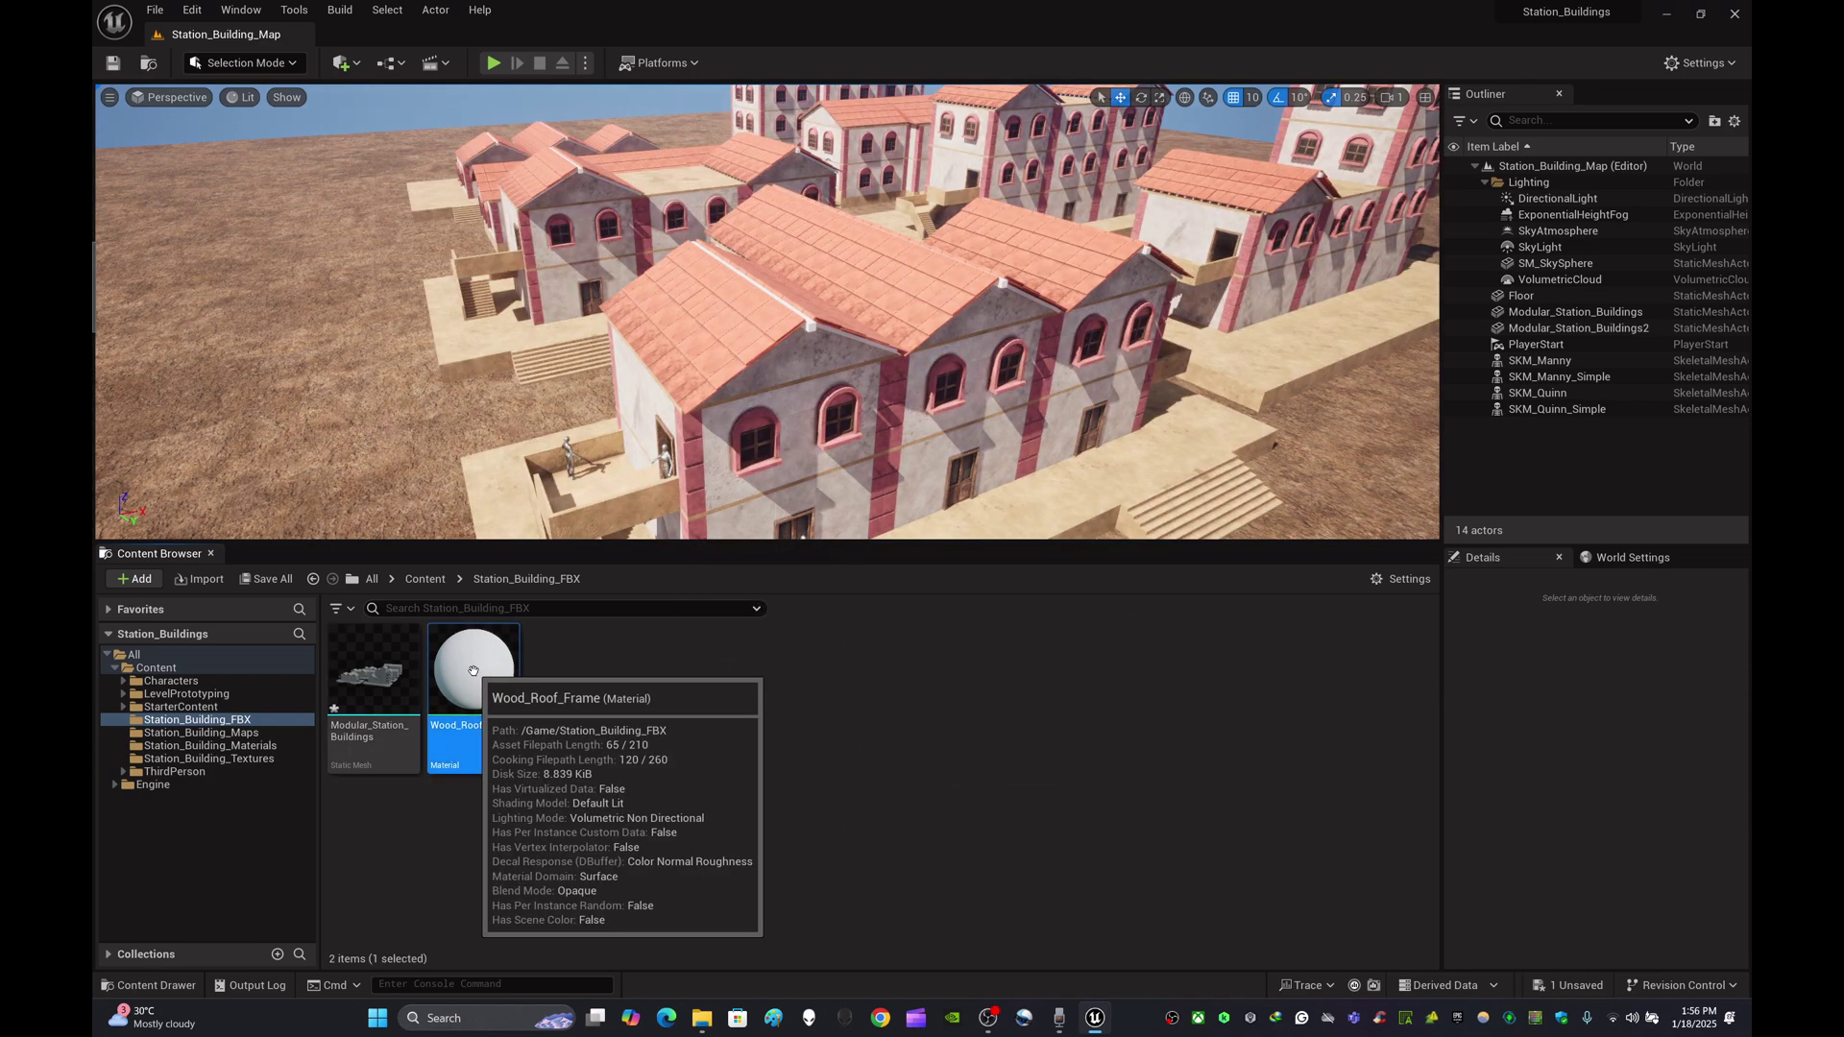
left_click(231, 745)
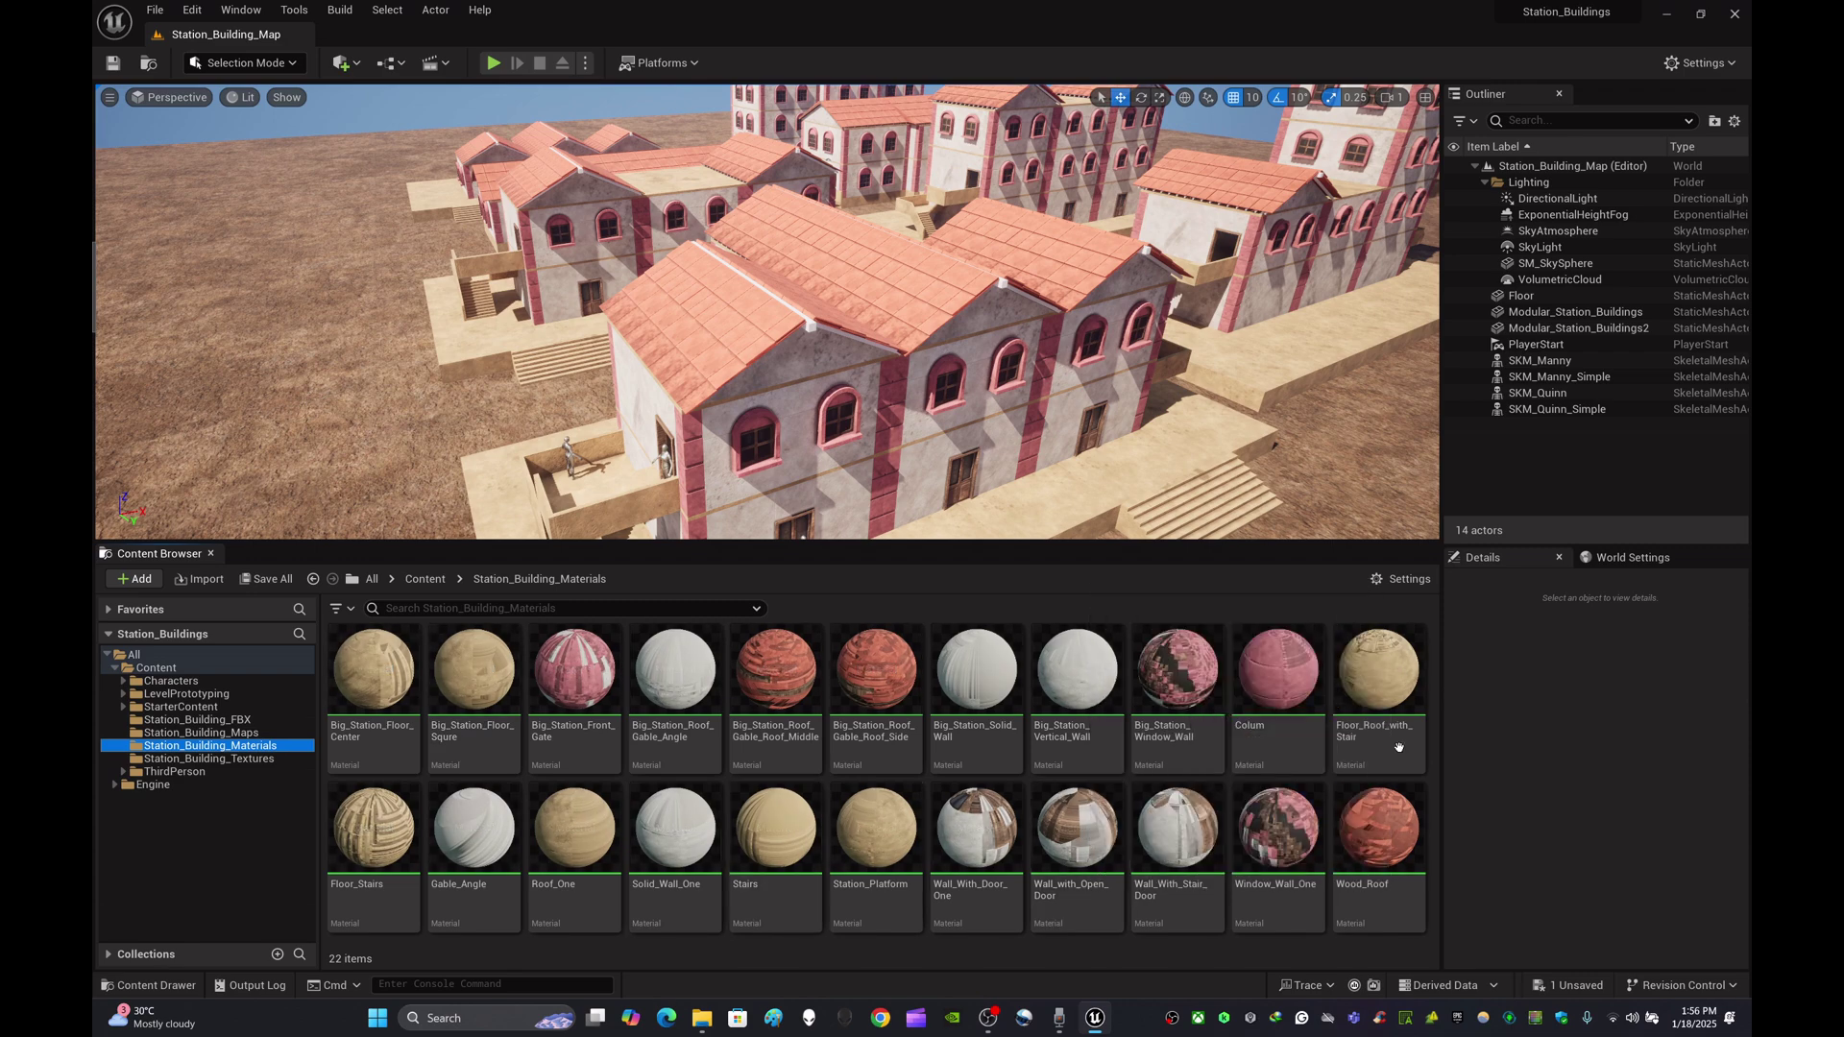
left_click_drag(1333, 544, 1325, 481)
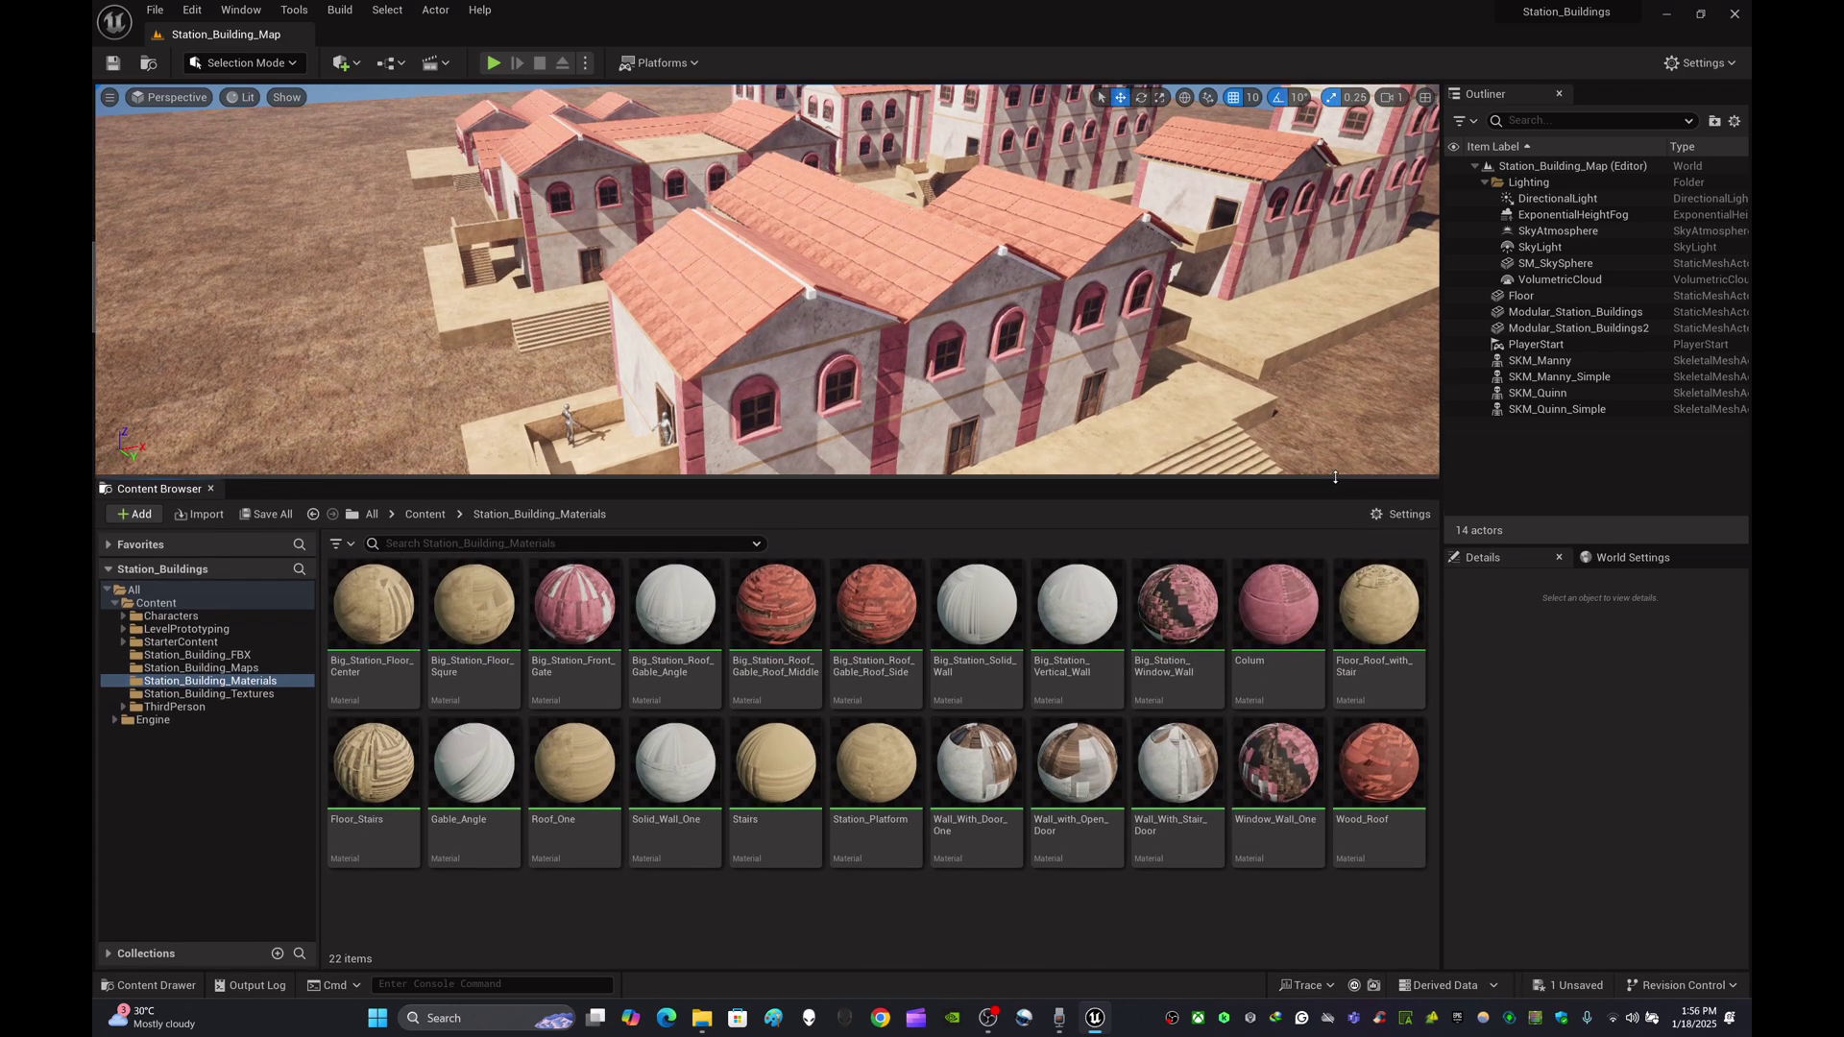
key("ctrl+v")
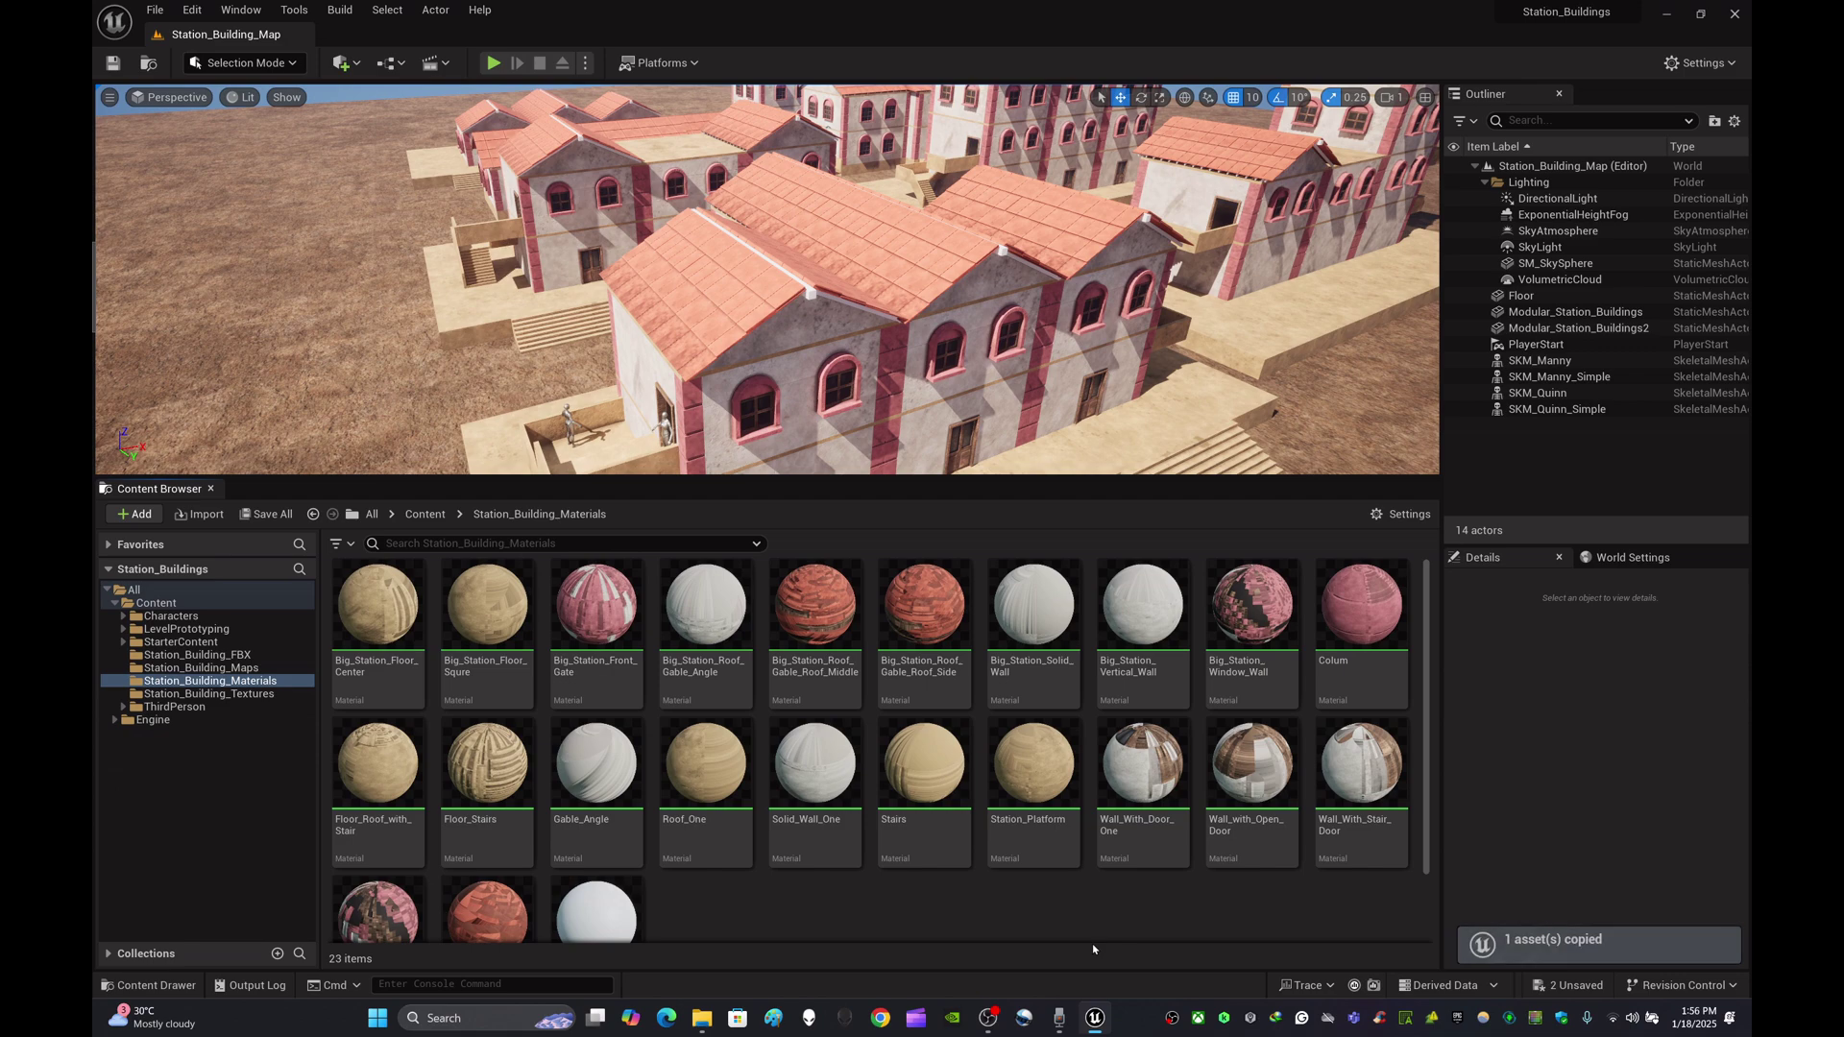
scroll(1056, 922, "down", 1)
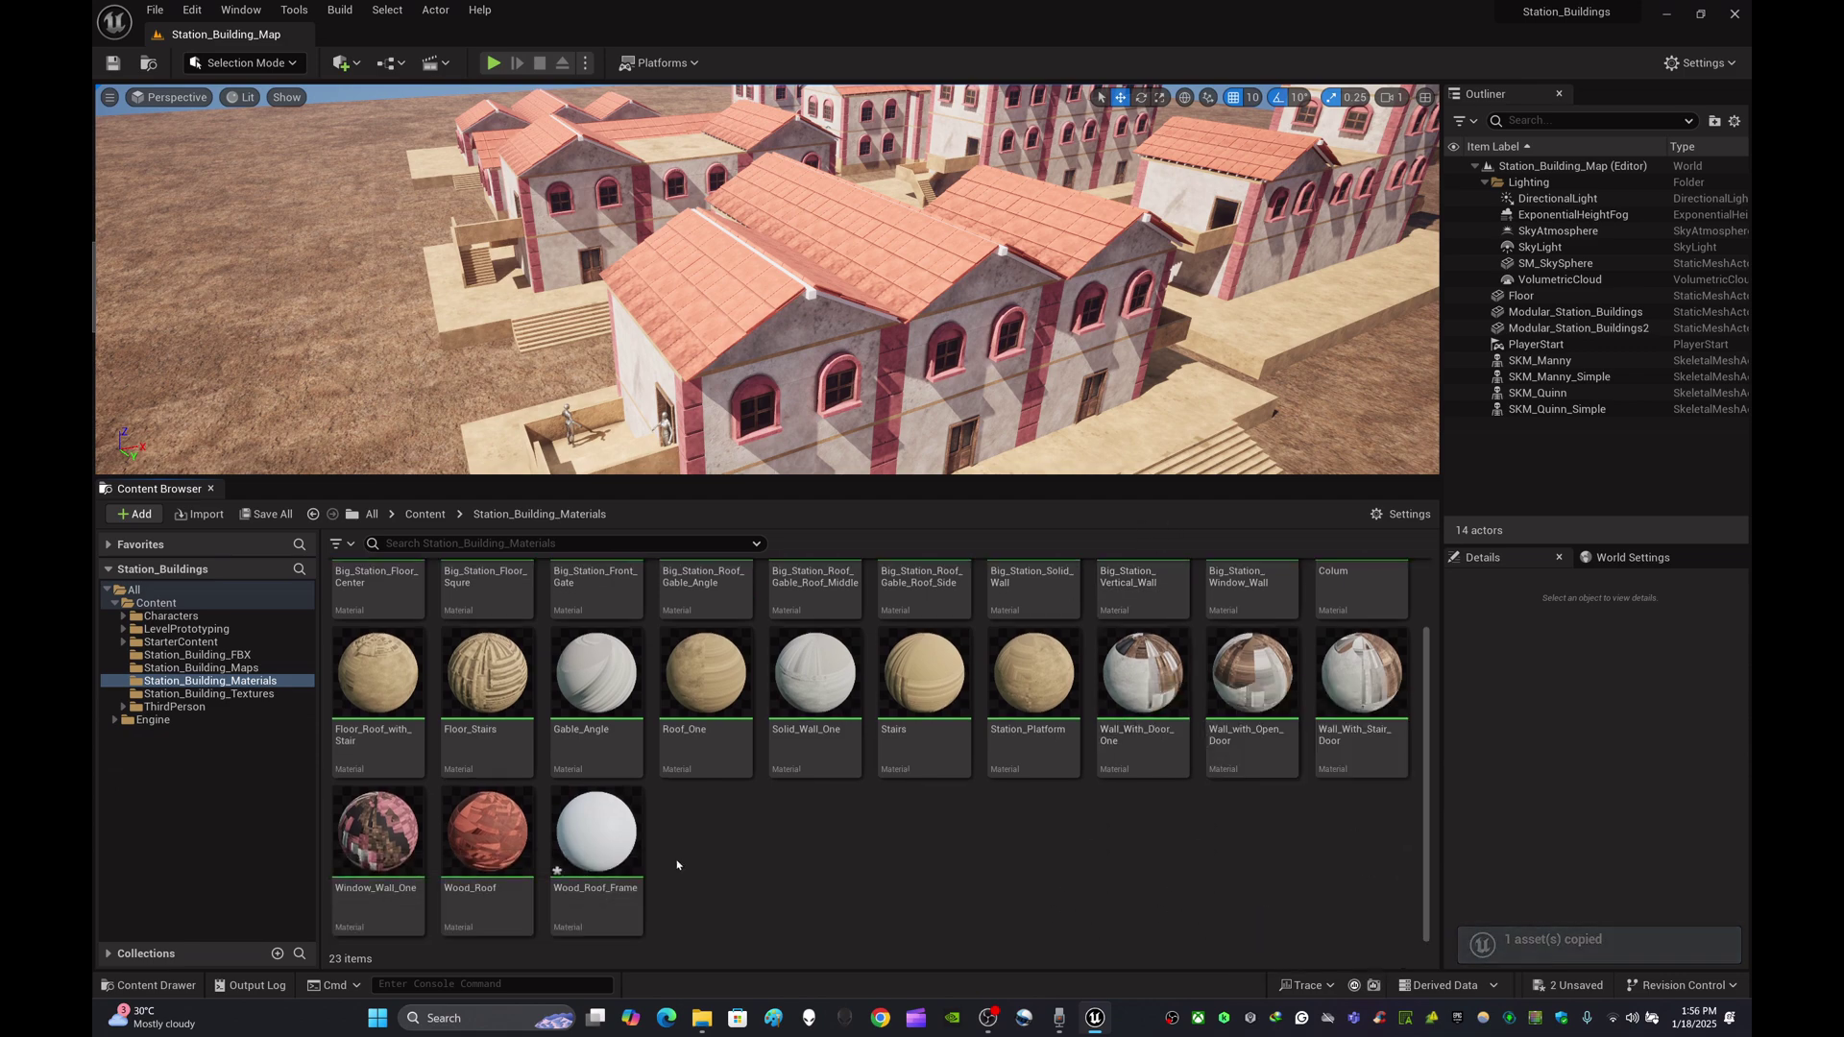
right_click(620, 861)
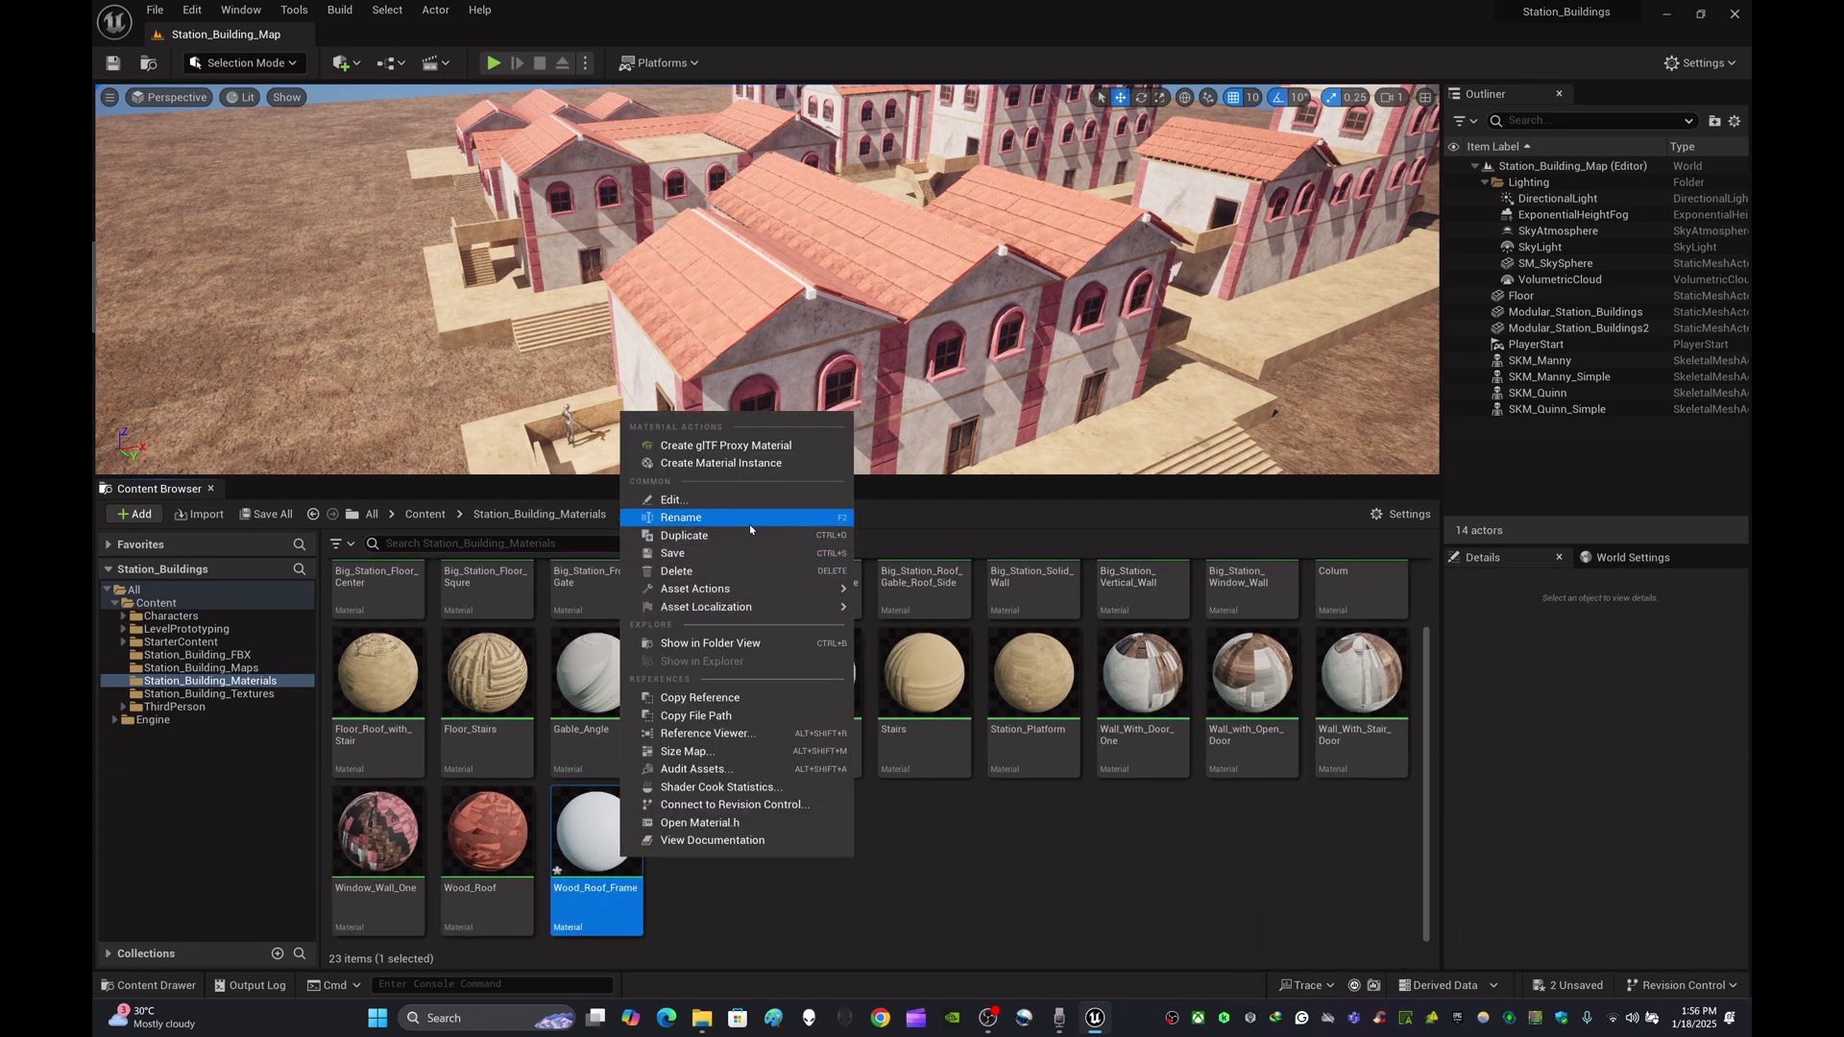
left_click(681, 516)
key("ctrl+c")
left_click(754, 848)
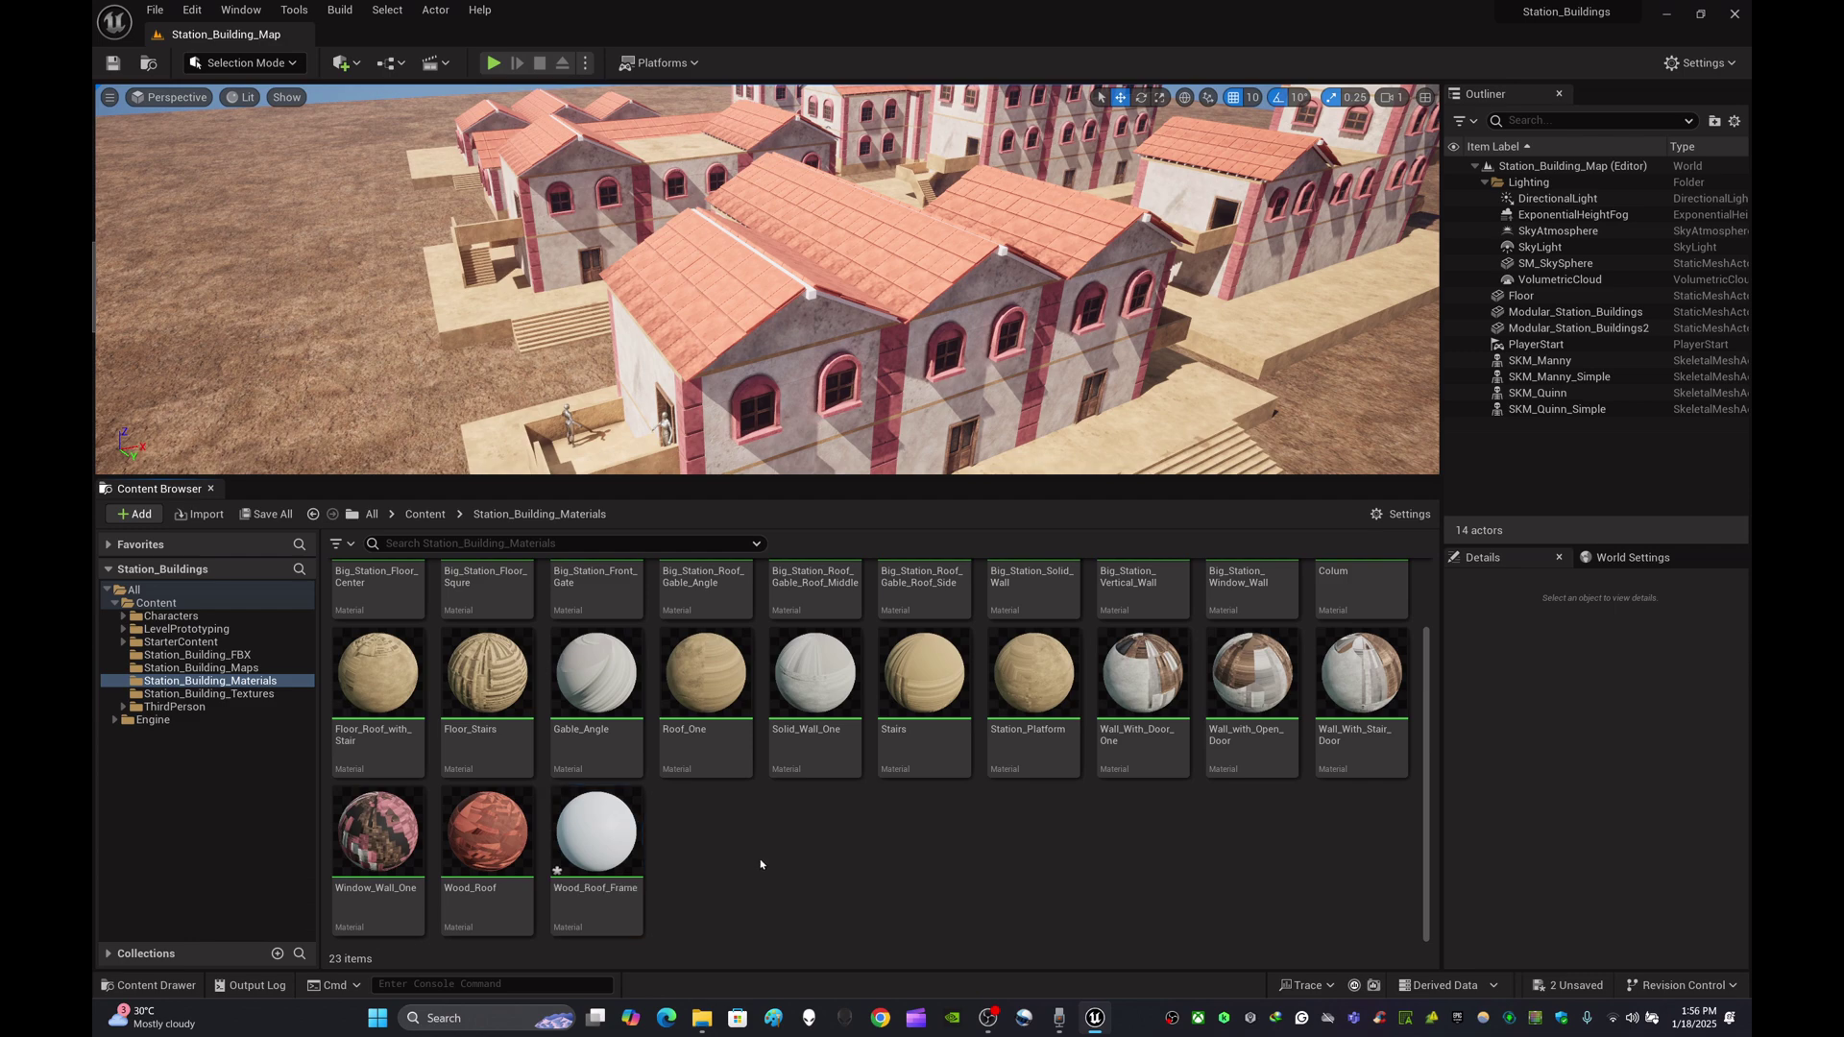
- Open the Wood_Roof_Frame material in a reduced editor window and filter the Station_Building_Textures folder by Wood_Roof_Frame
double_click(605, 840)
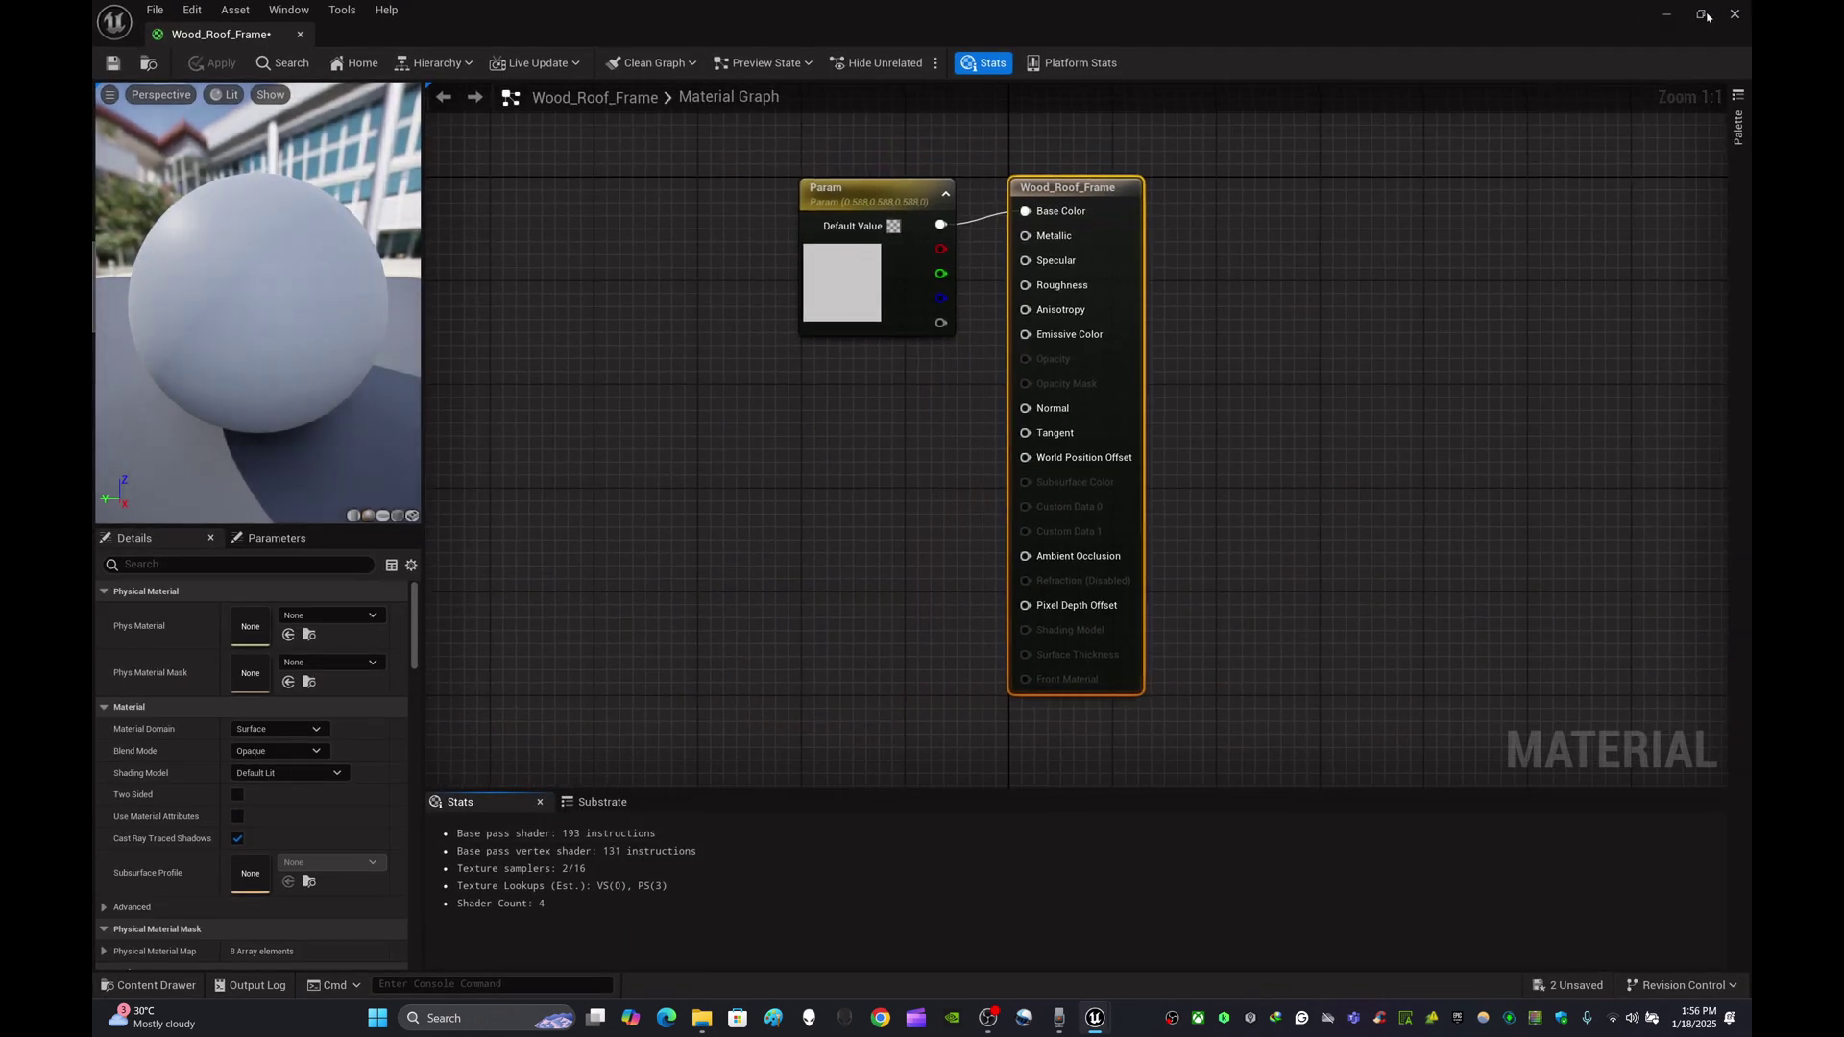
left_click(1701, 14)
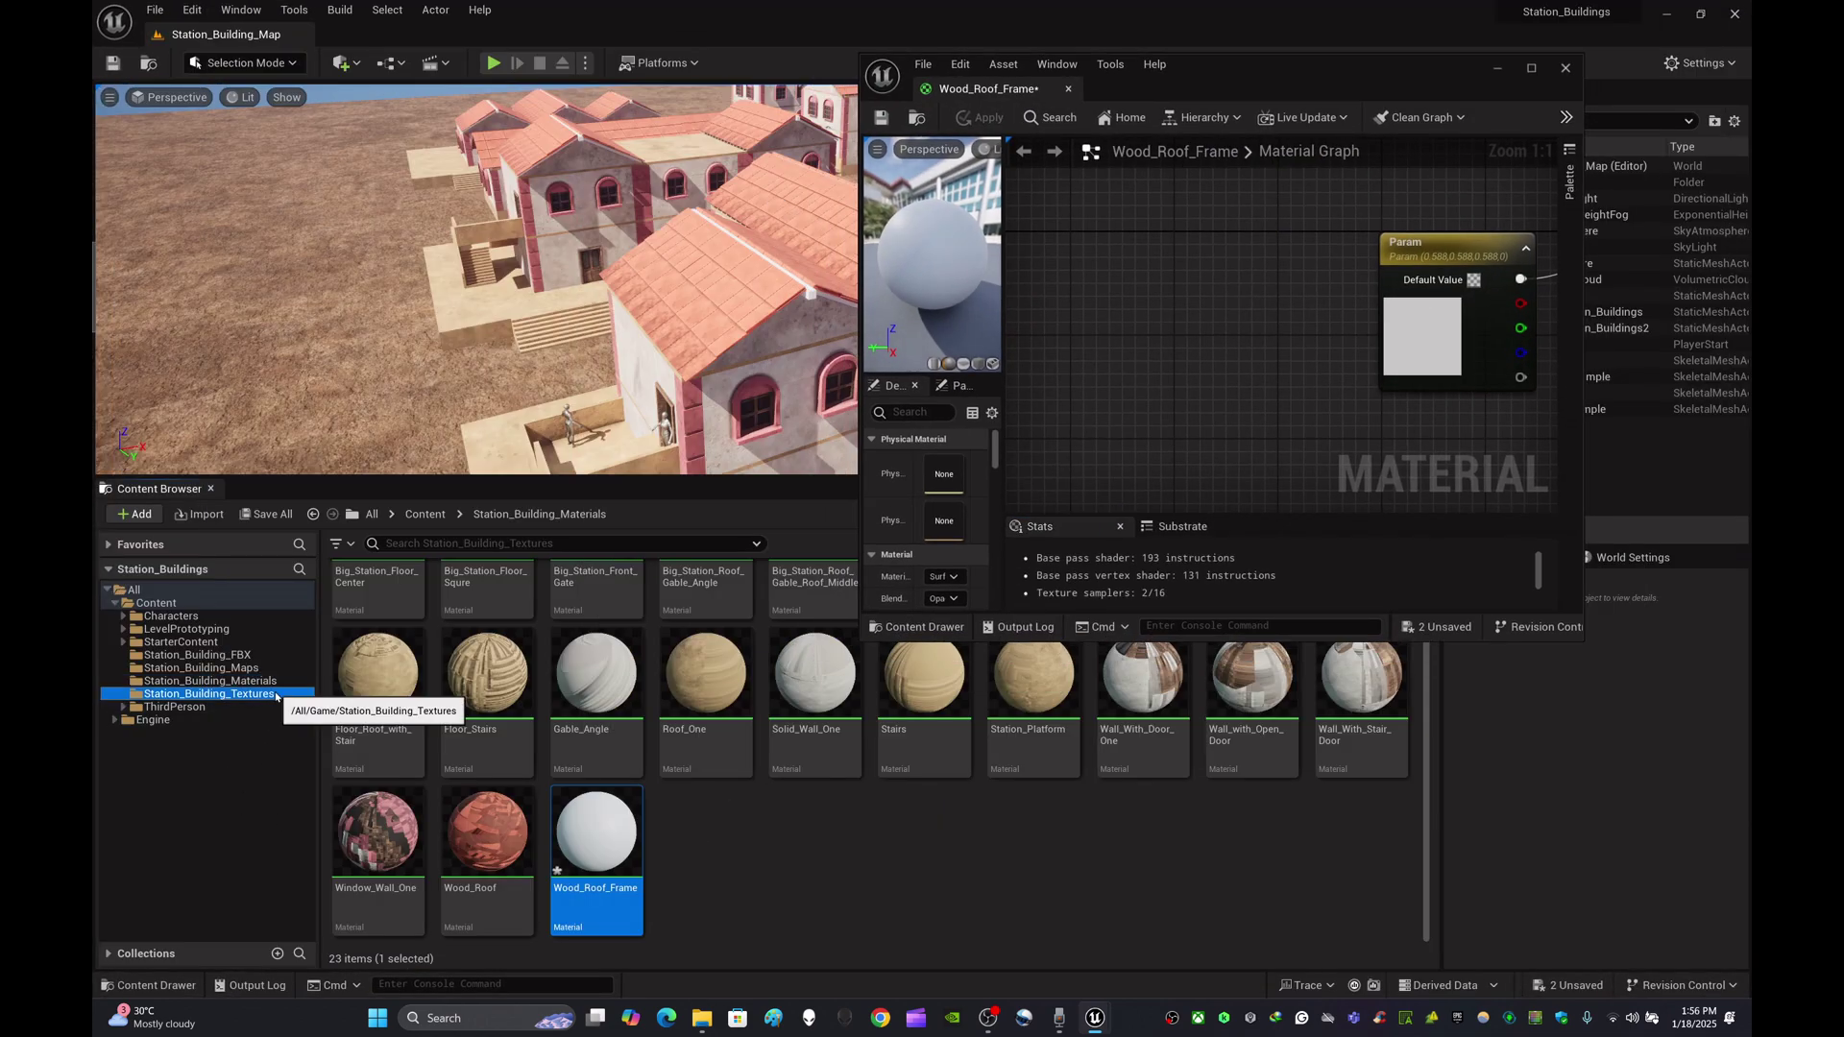
left_click(230, 695)
left_click(504, 543)
key("ctrl+v")
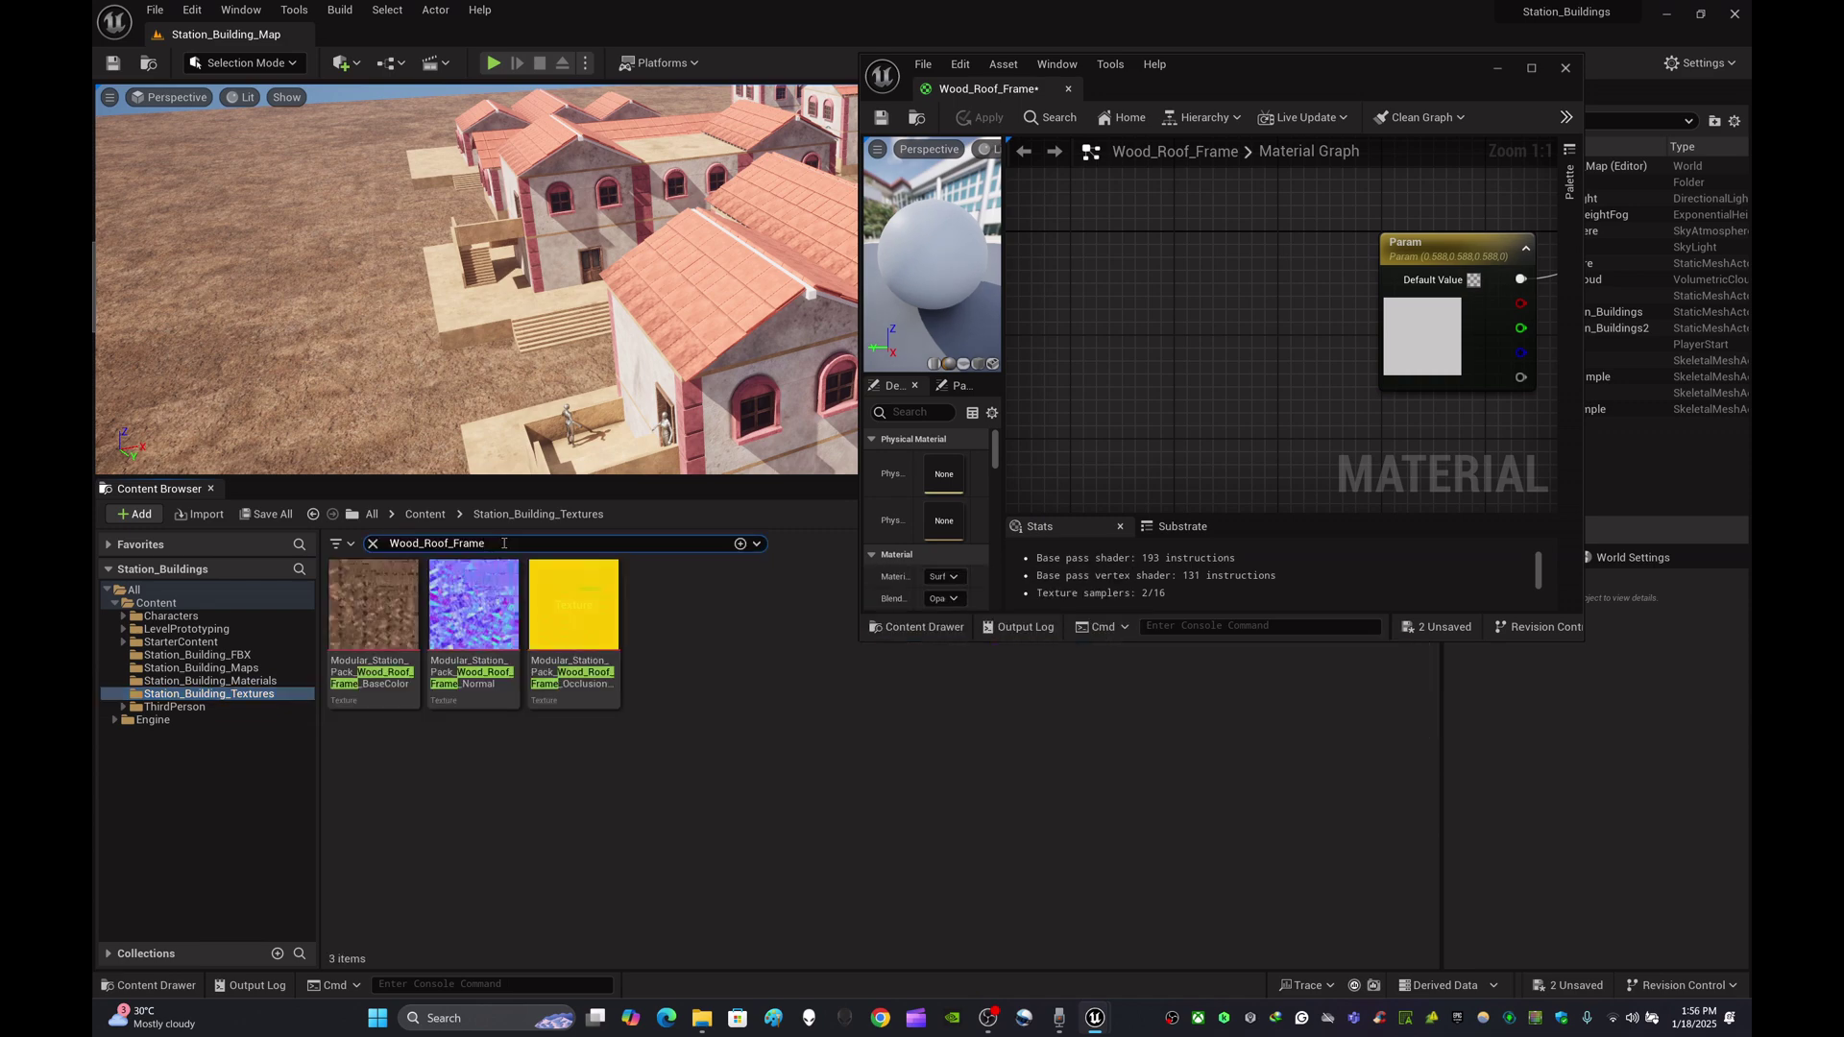
- Turn off sRGB for the Wood_Roof_Frame OcclusionRoughnessMetallic texture and close the texture editor
double_click(573, 663)
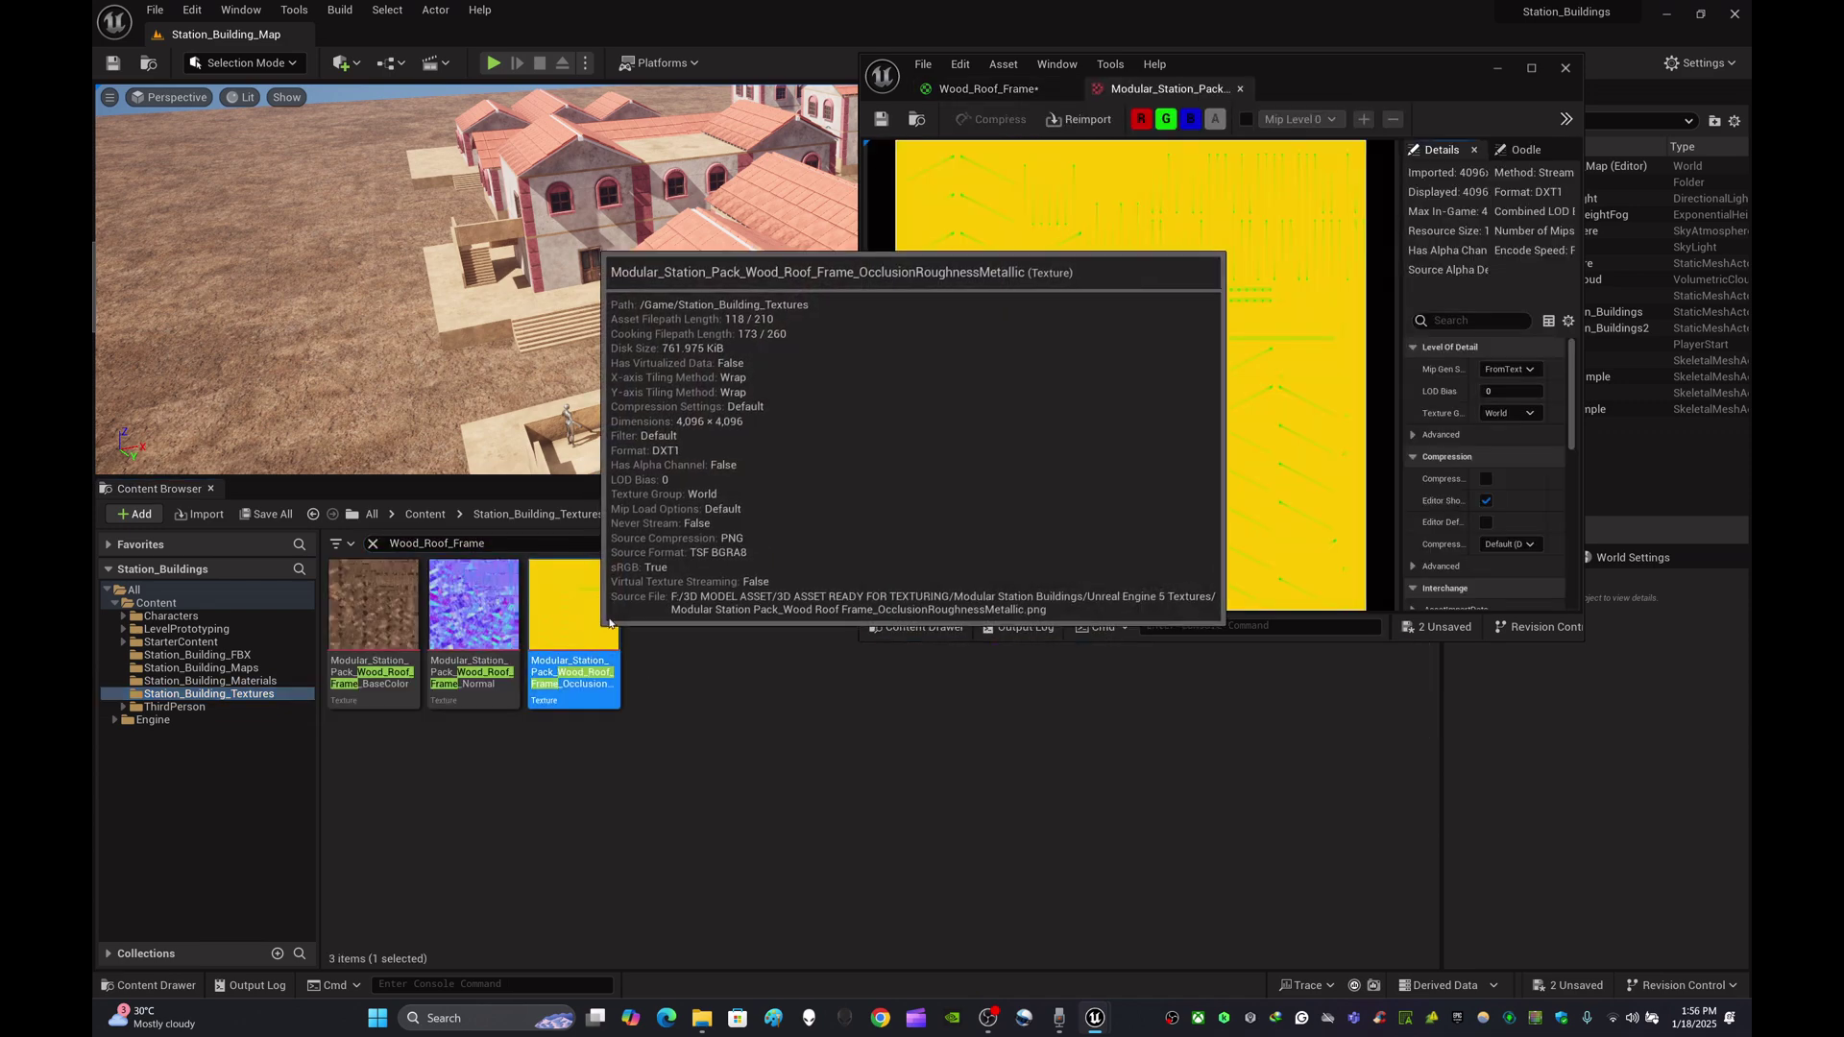
scroll(1450, 487, "down", 5)
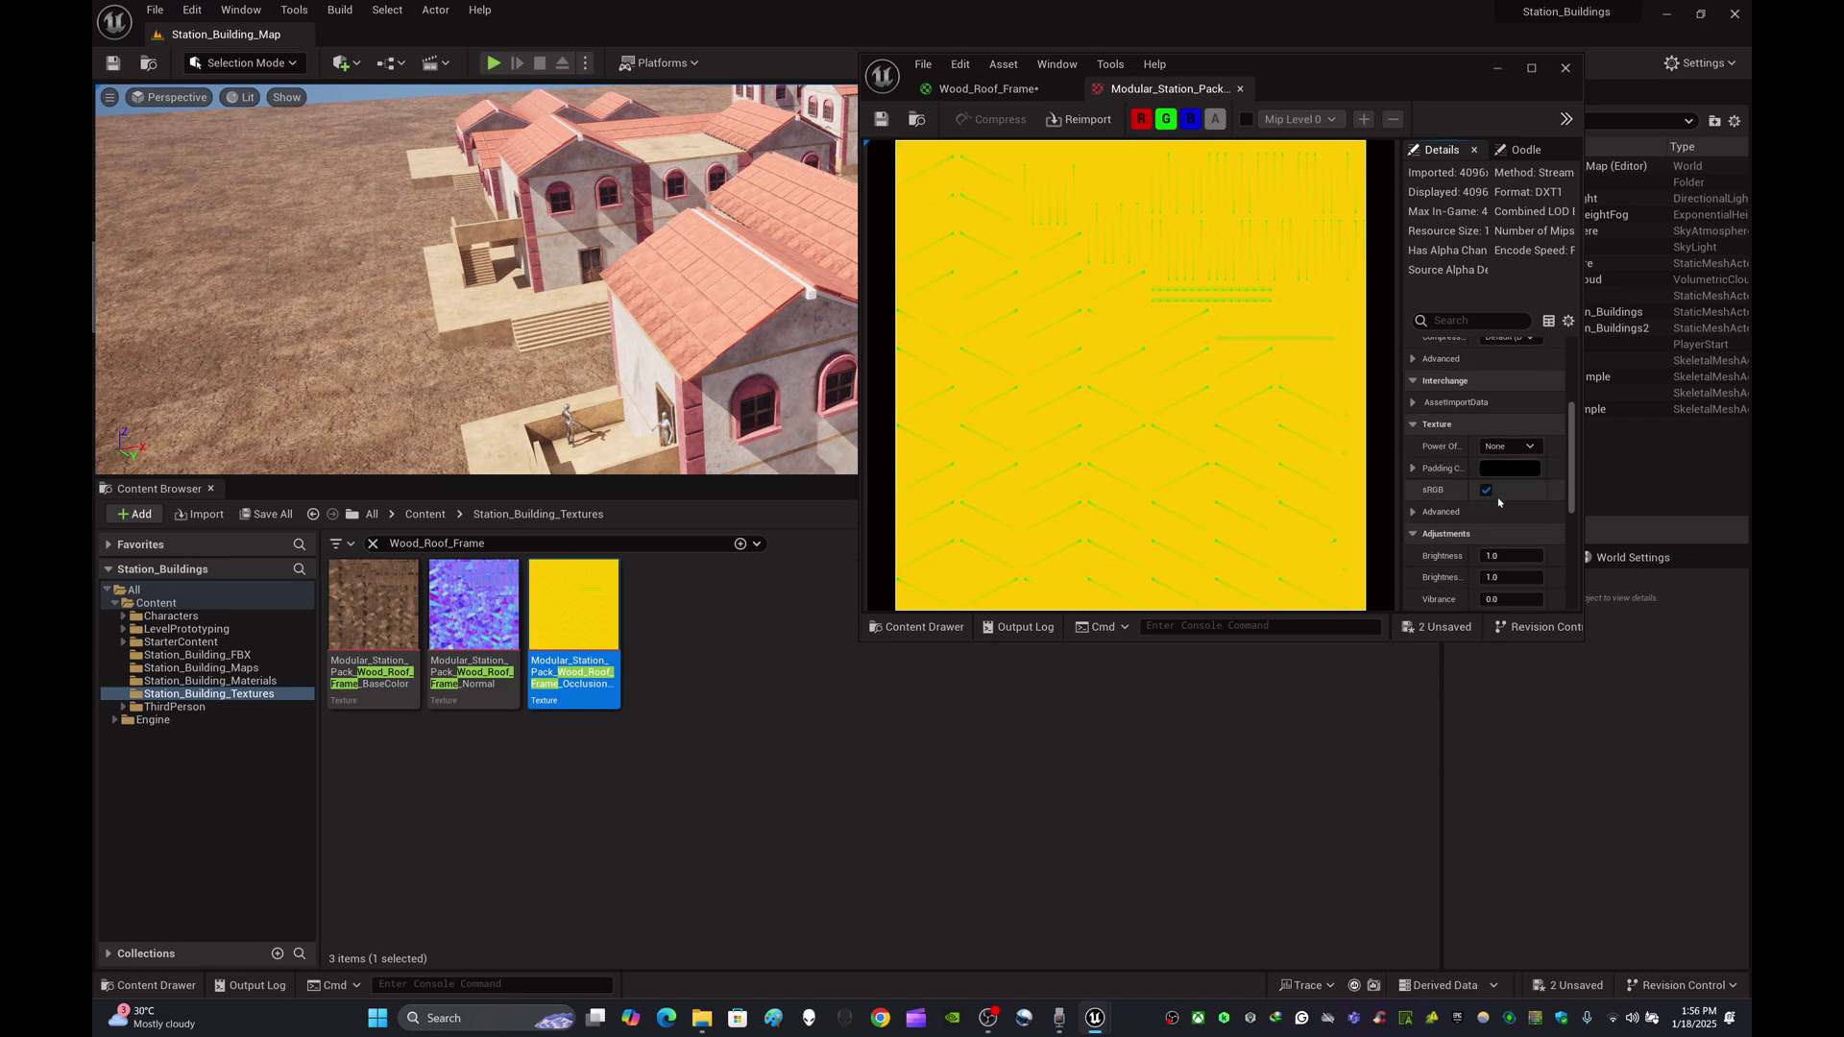
left_click(1486, 491)
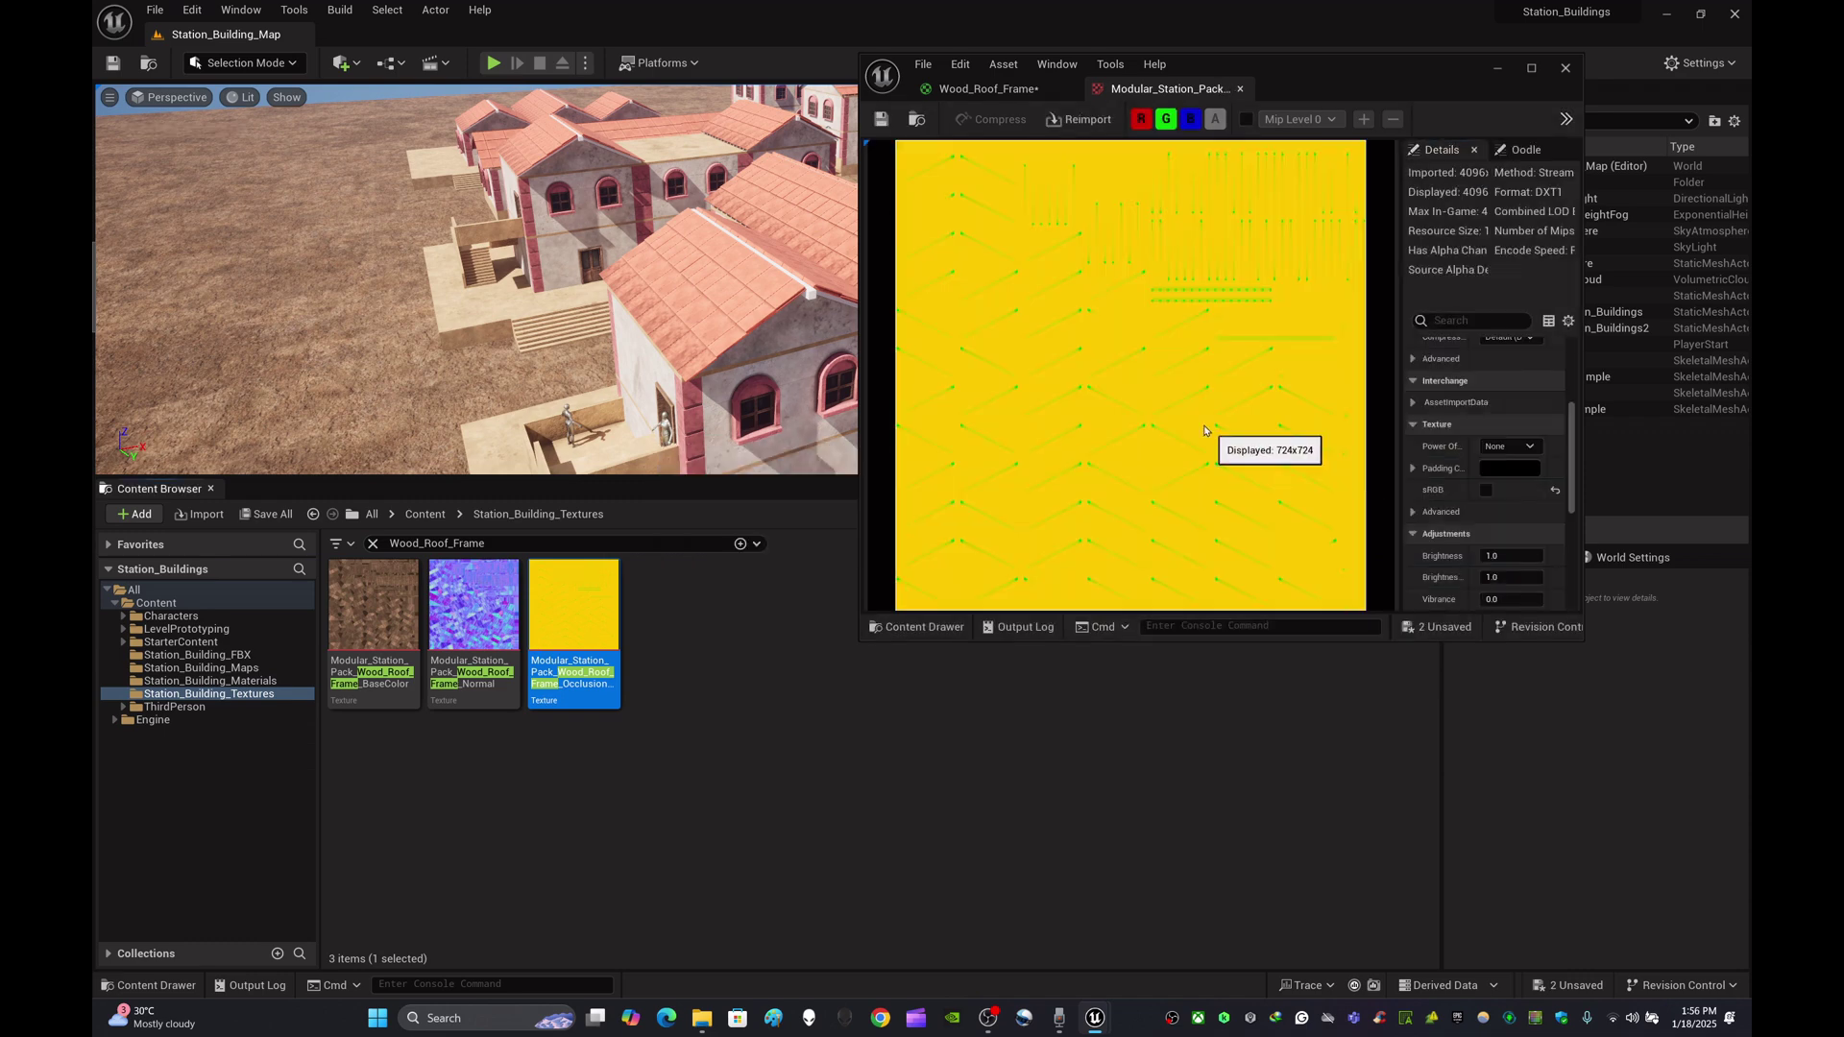
left_click(1240, 88)
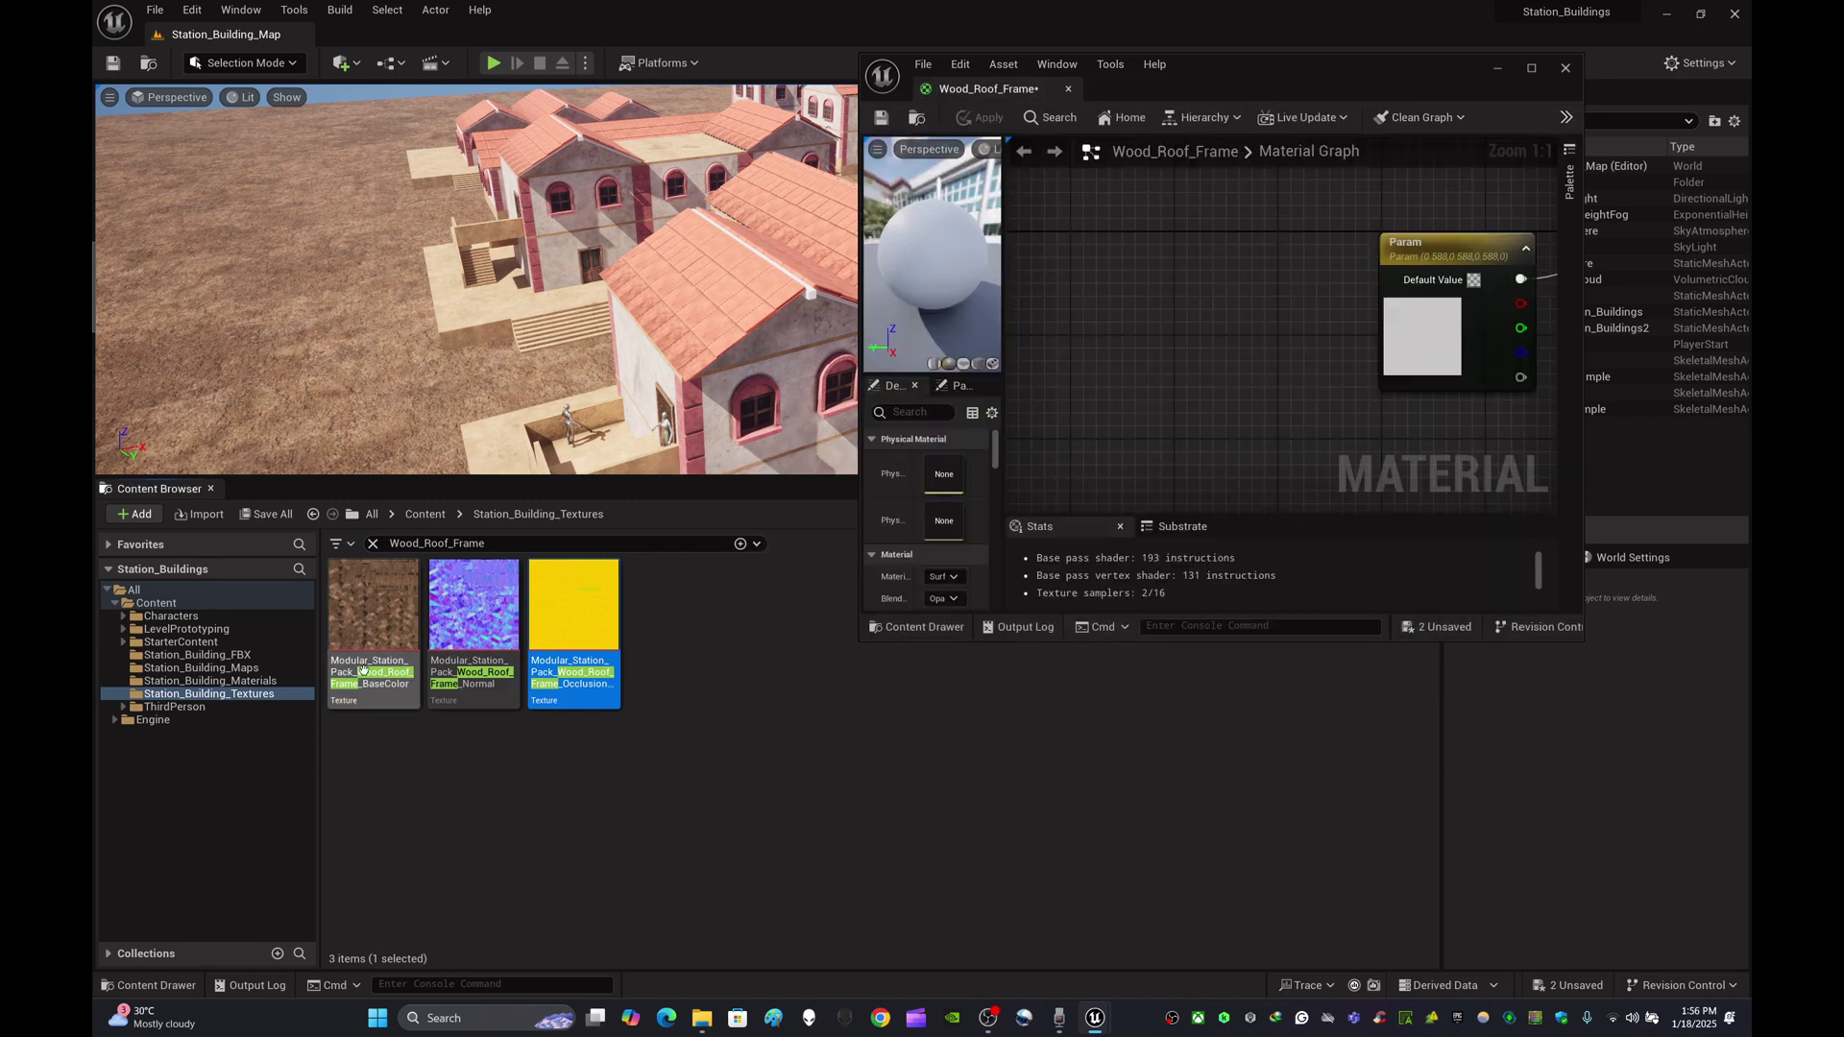
- Add the Wood_Roof_Frame BaseColor, Normal and OcclusionRoughnessMetallic textures to the material graph and delete the Param node
left_click(373, 605)
left_click(573, 622, "shift")
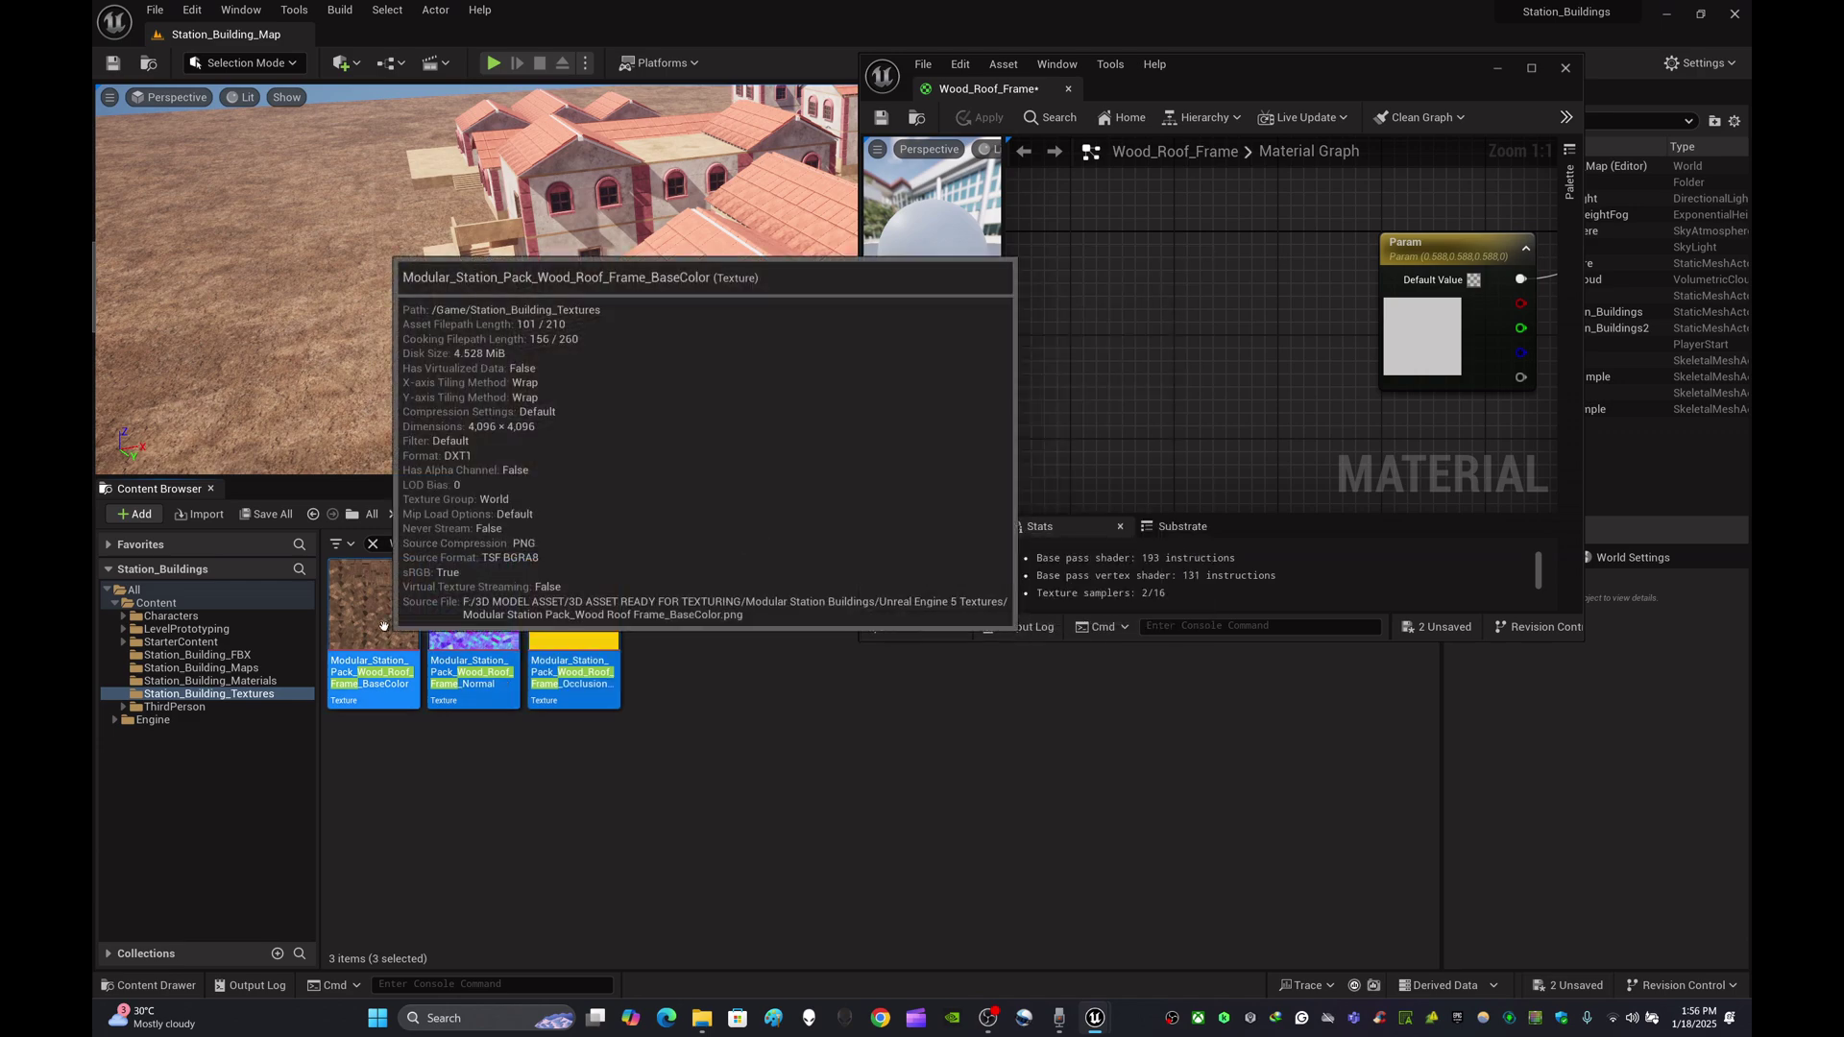
left_click_drag(375, 610, 1187, 308)
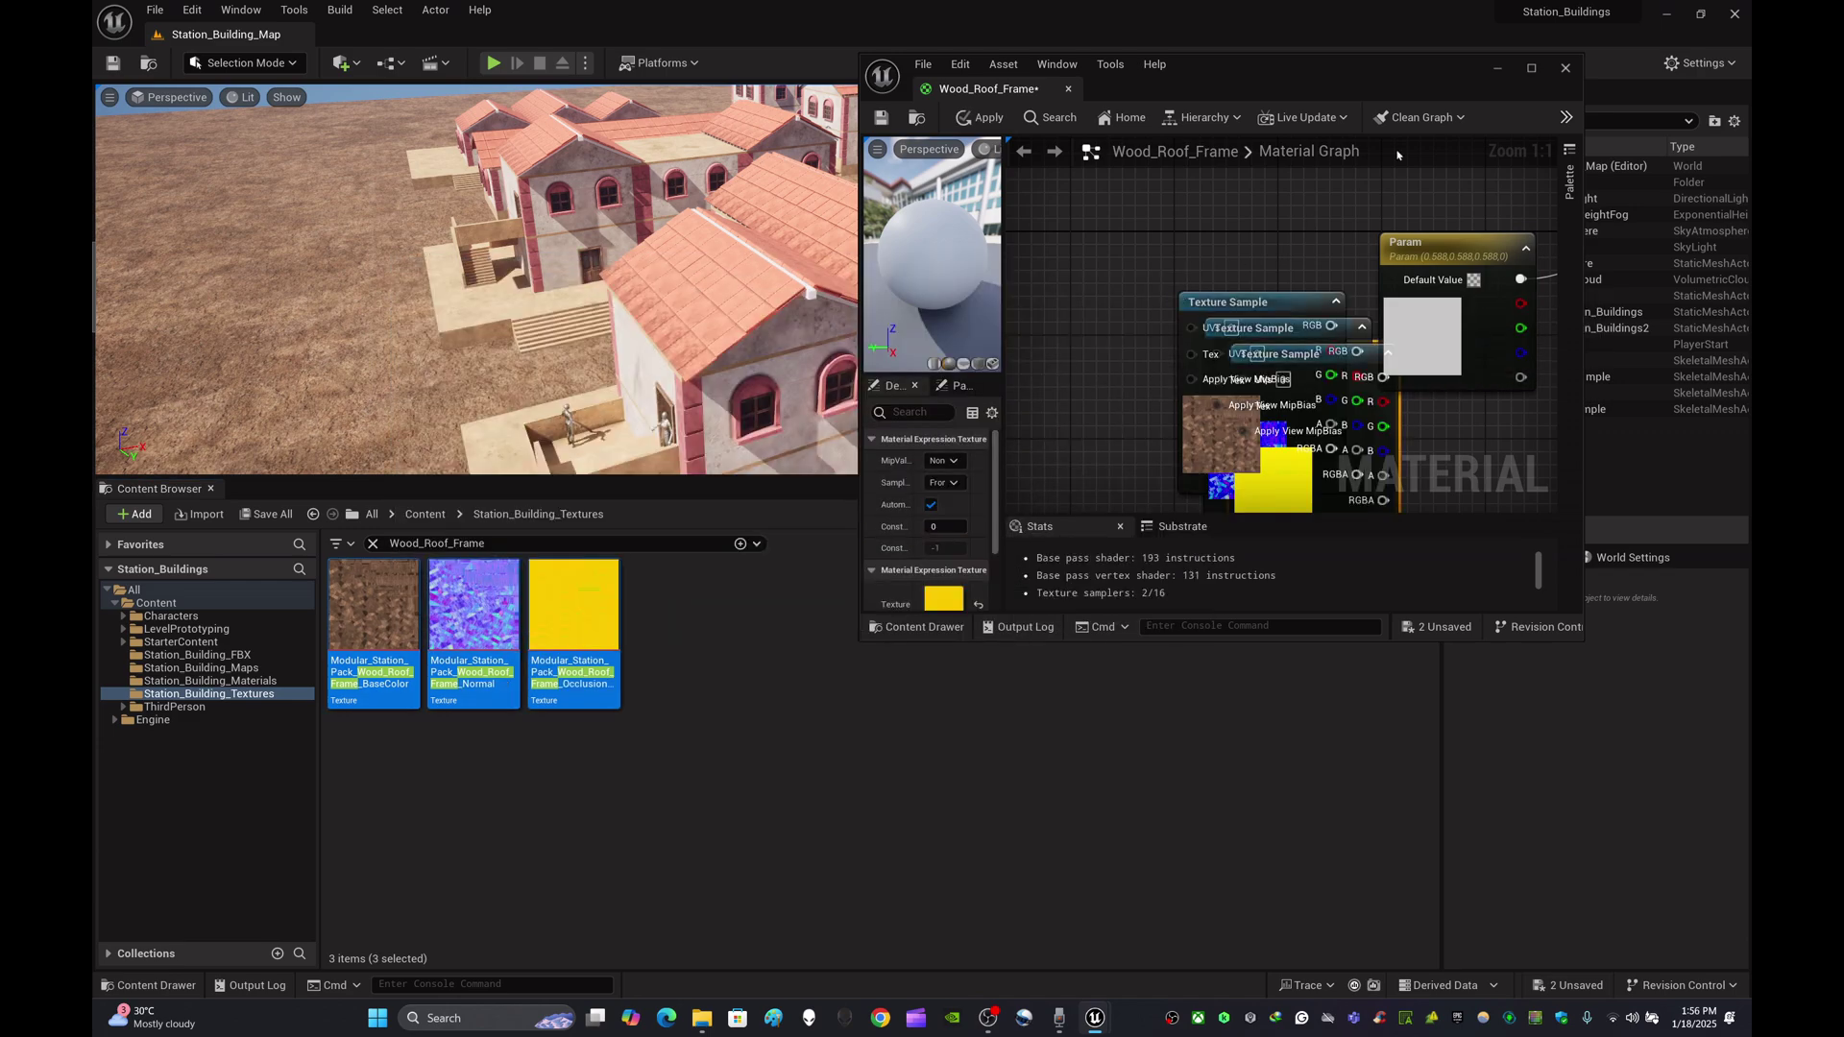
left_click(1534, 69)
right_click_drag(1276, 341, 1506, 391)
left_click(1064, 265)
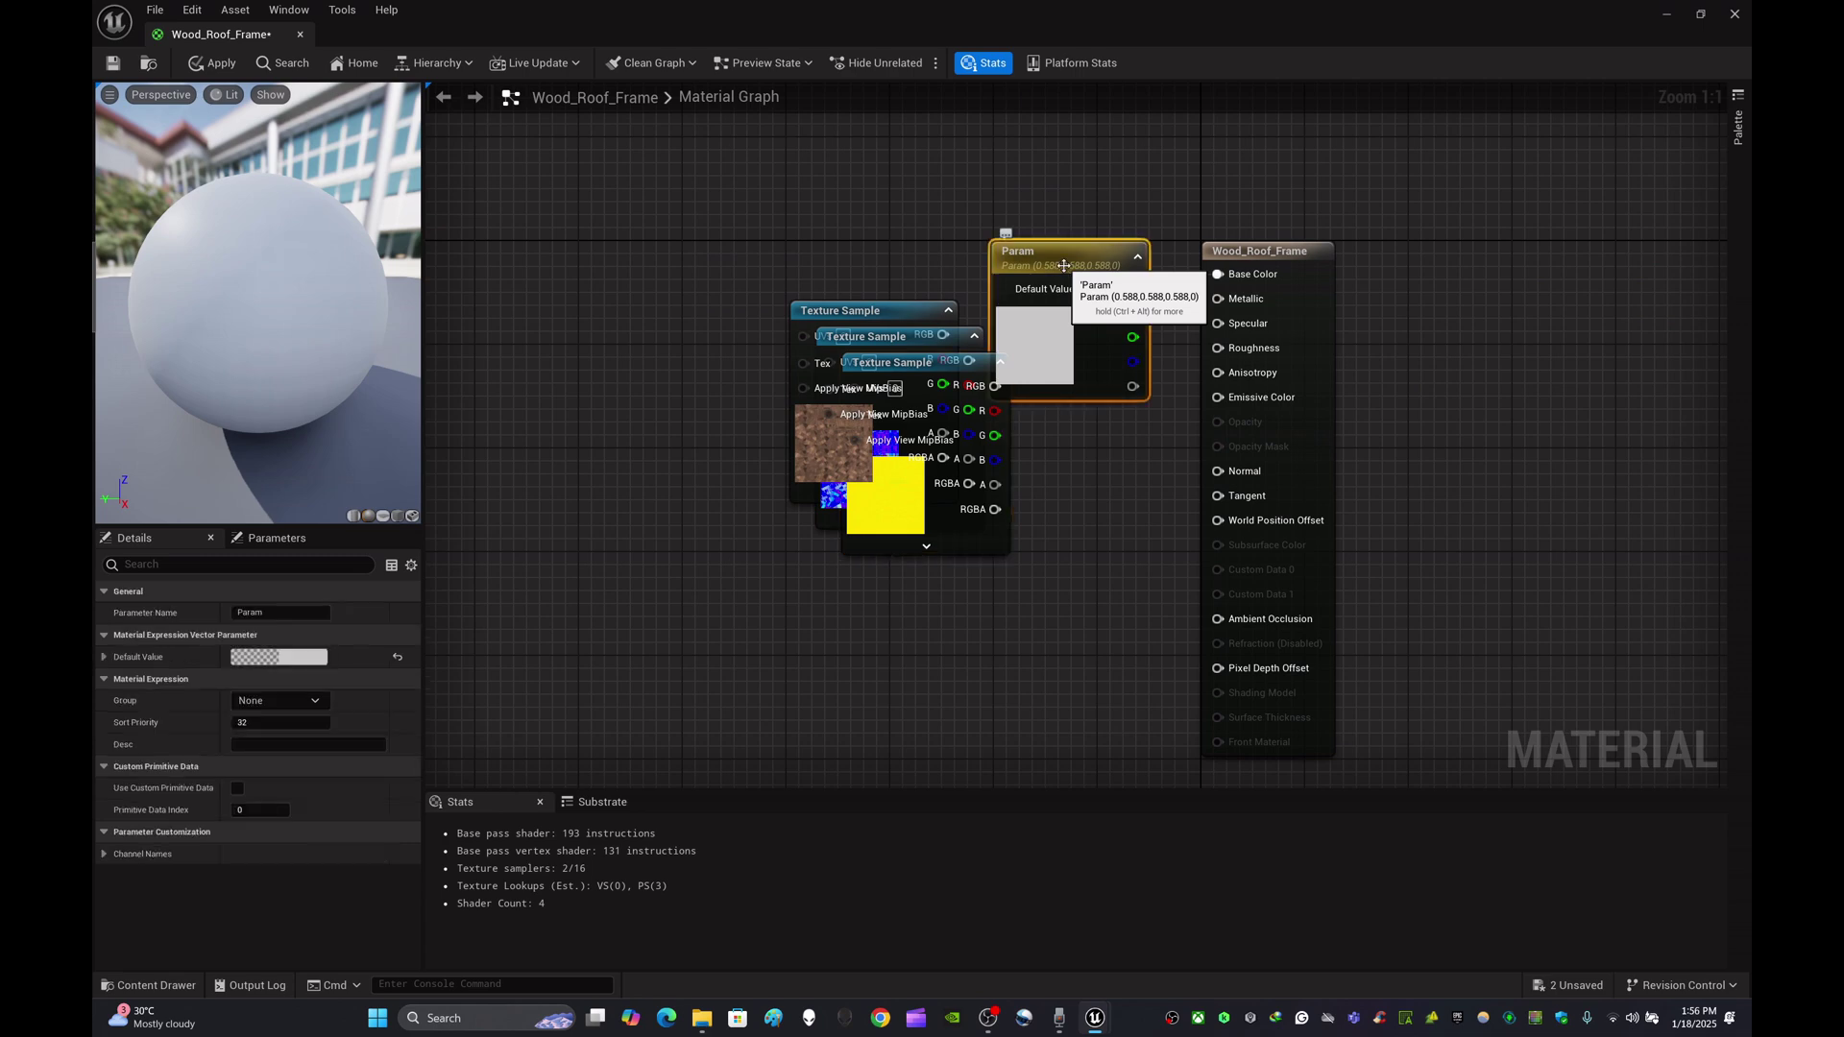
key("Delete")
- Arrange the three texture nodes in a column beside the Wood_Roof_Frame output node: base color, OcclusionRoughnessMetallic, then normal
left_click_drag(1312, 256, 1468, 269)
left_click(878, 331)
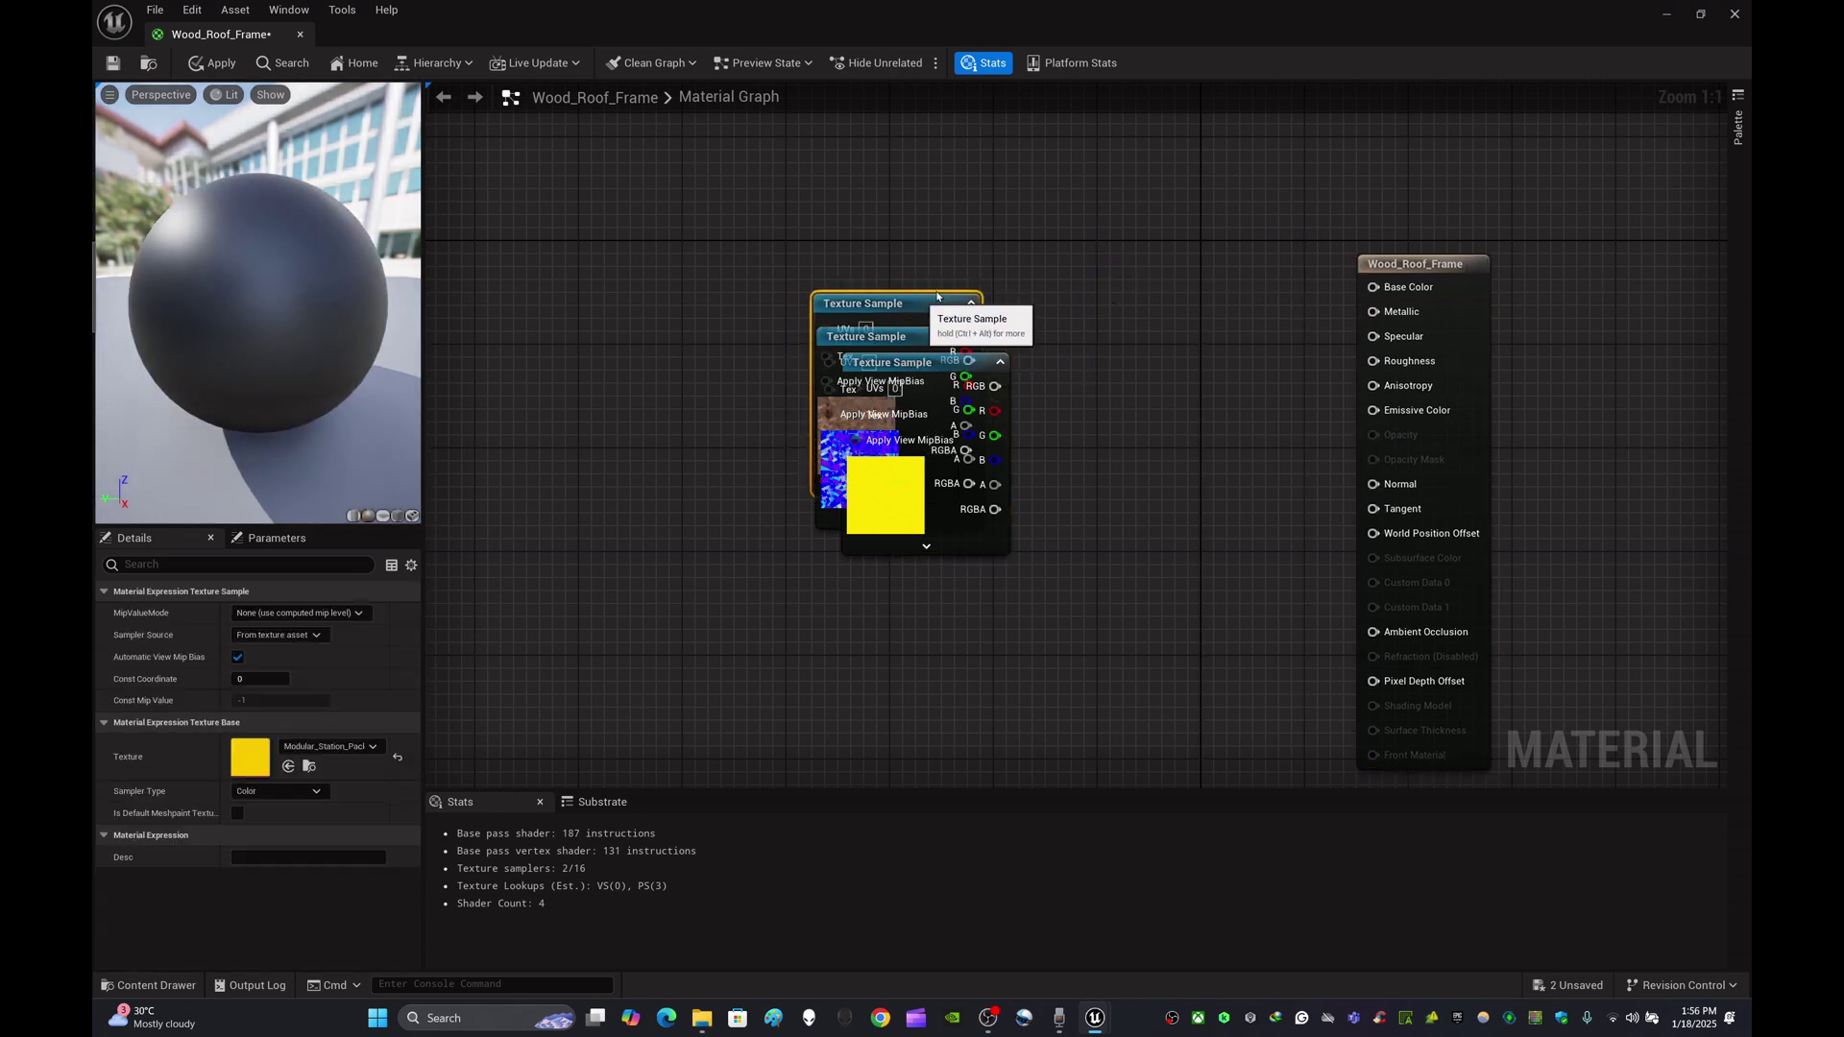
left_click_drag(922, 310, 1113, 213)
left_click_drag(865, 336, 654, 368)
left_click_drag(922, 382, 1064, 435)
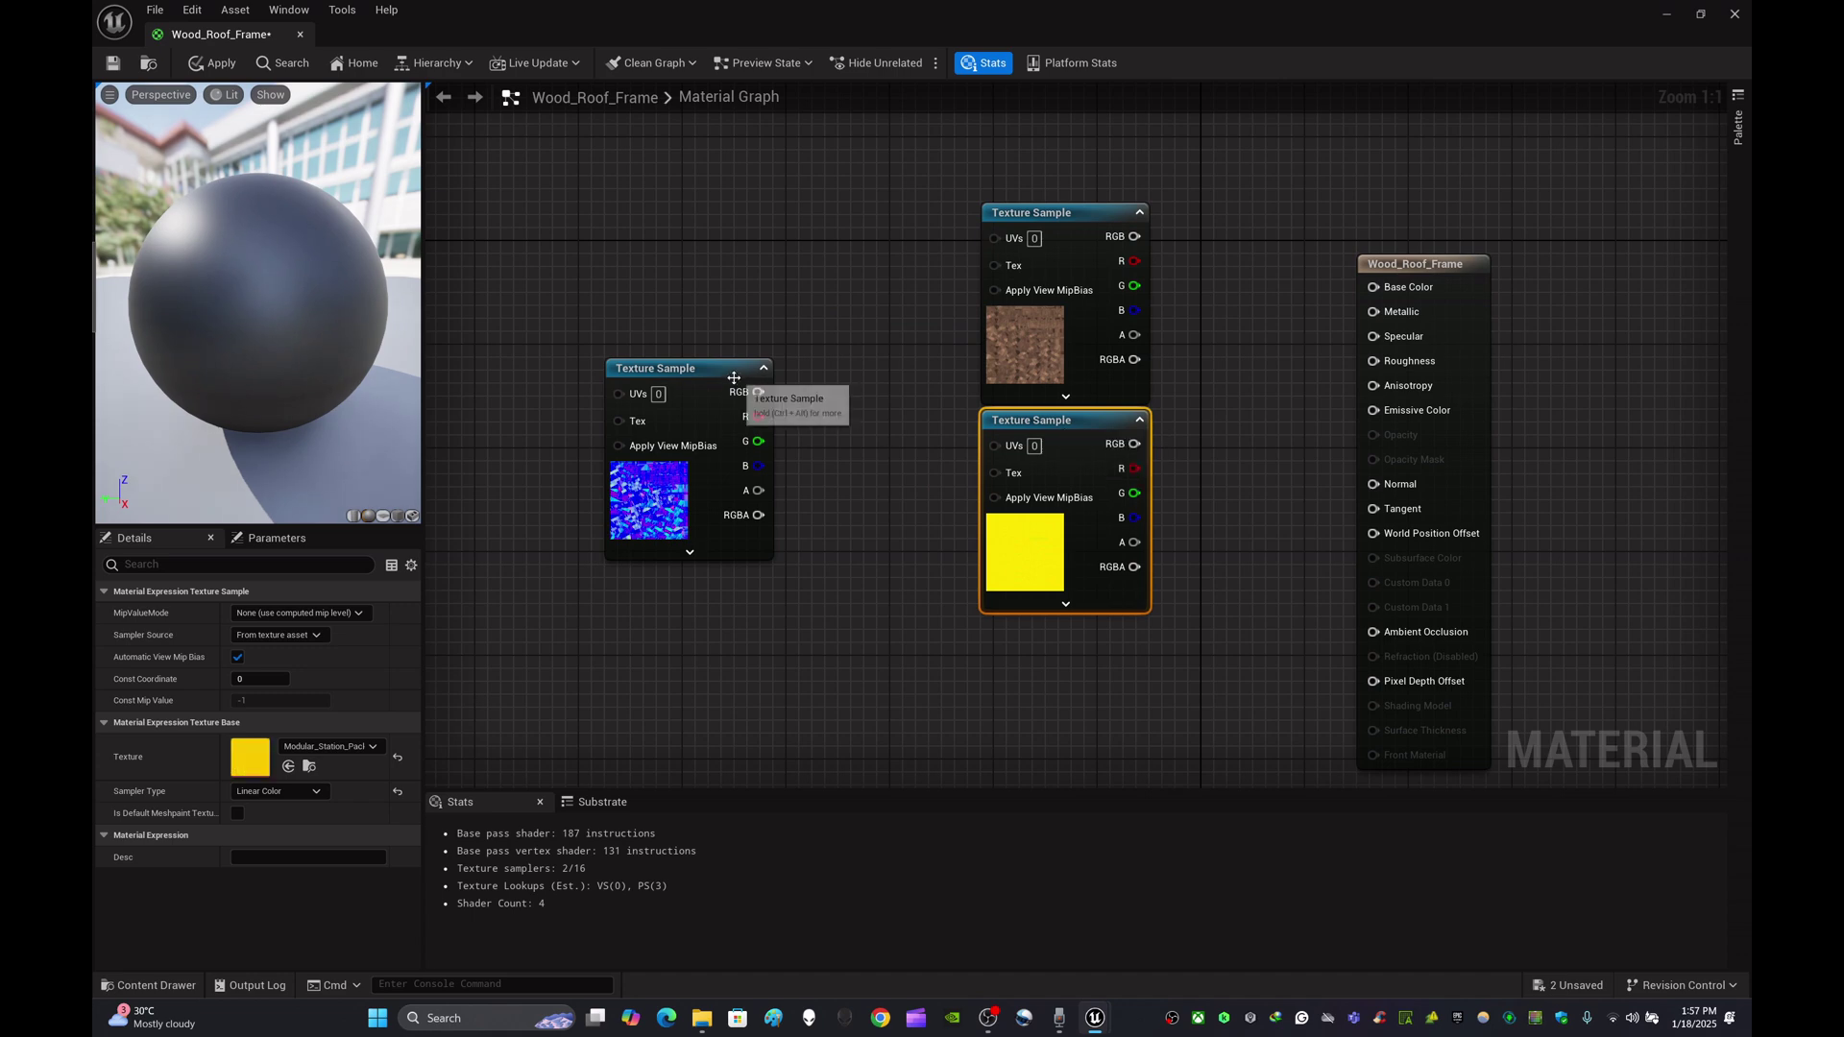
left_click_drag(729, 371, 1103, 630)
right_click_drag(1273, 485, 1011, 453)
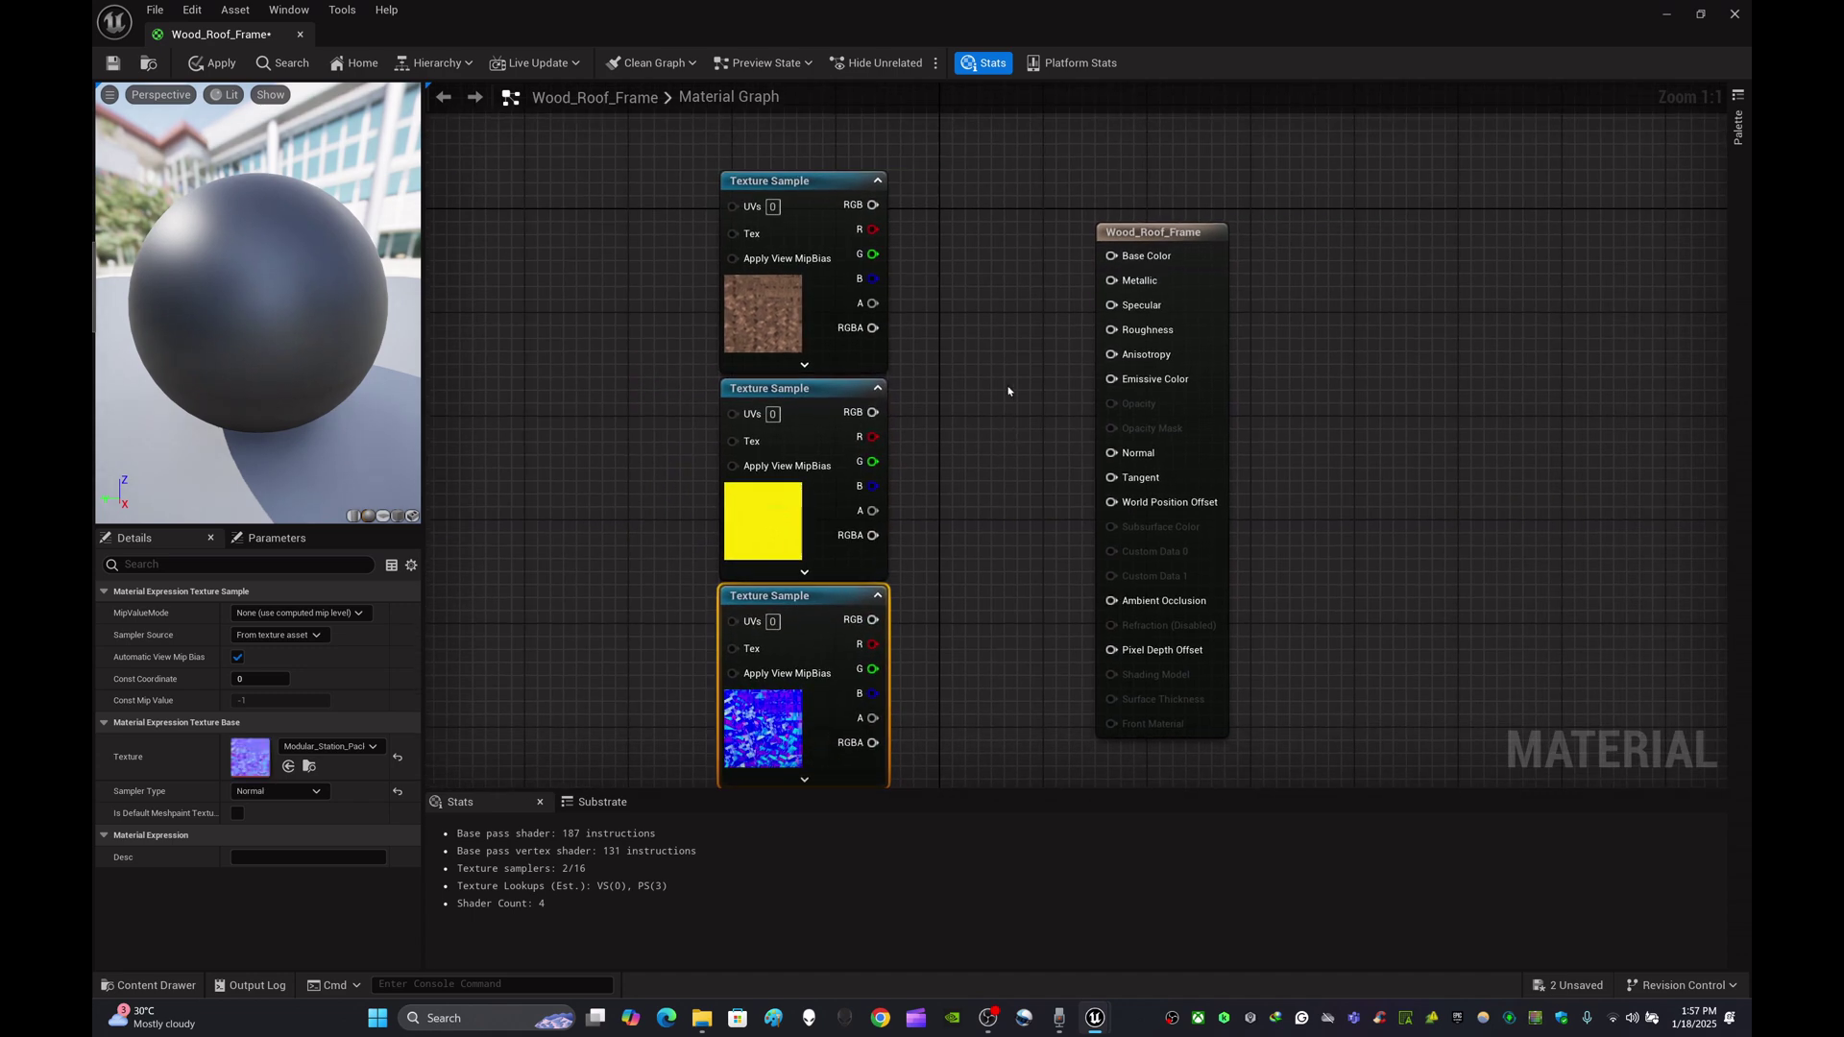
- Connect the base color texture's RGB to Base Color and the OcclusionRoughnessMetallic texture's R, G and B to Ambient Occlusion, Roughness and Metallic
left_click_drag(872, 204, 1264, 223)
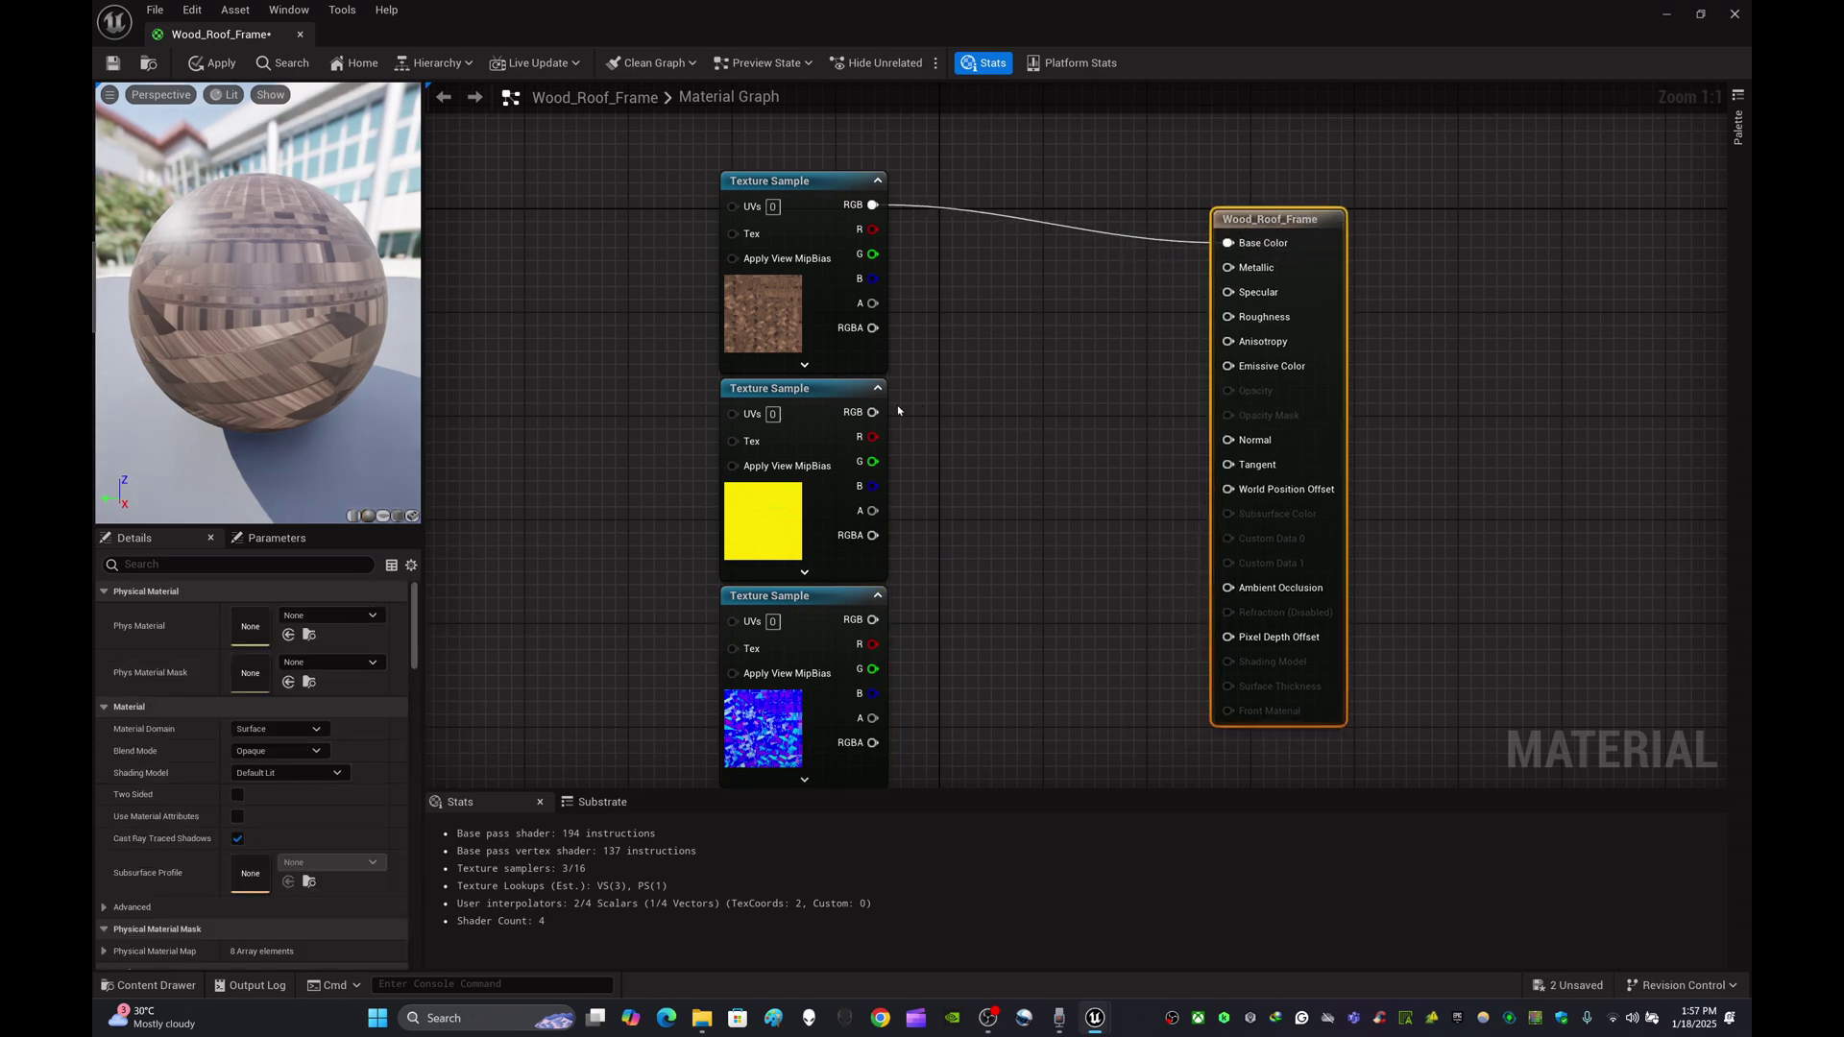
left_click_drag(873, 438, 1228, 587)
left_click_drag(872, 462, 1228, 317)
left_click_drag(873, 486, 1236, 273)
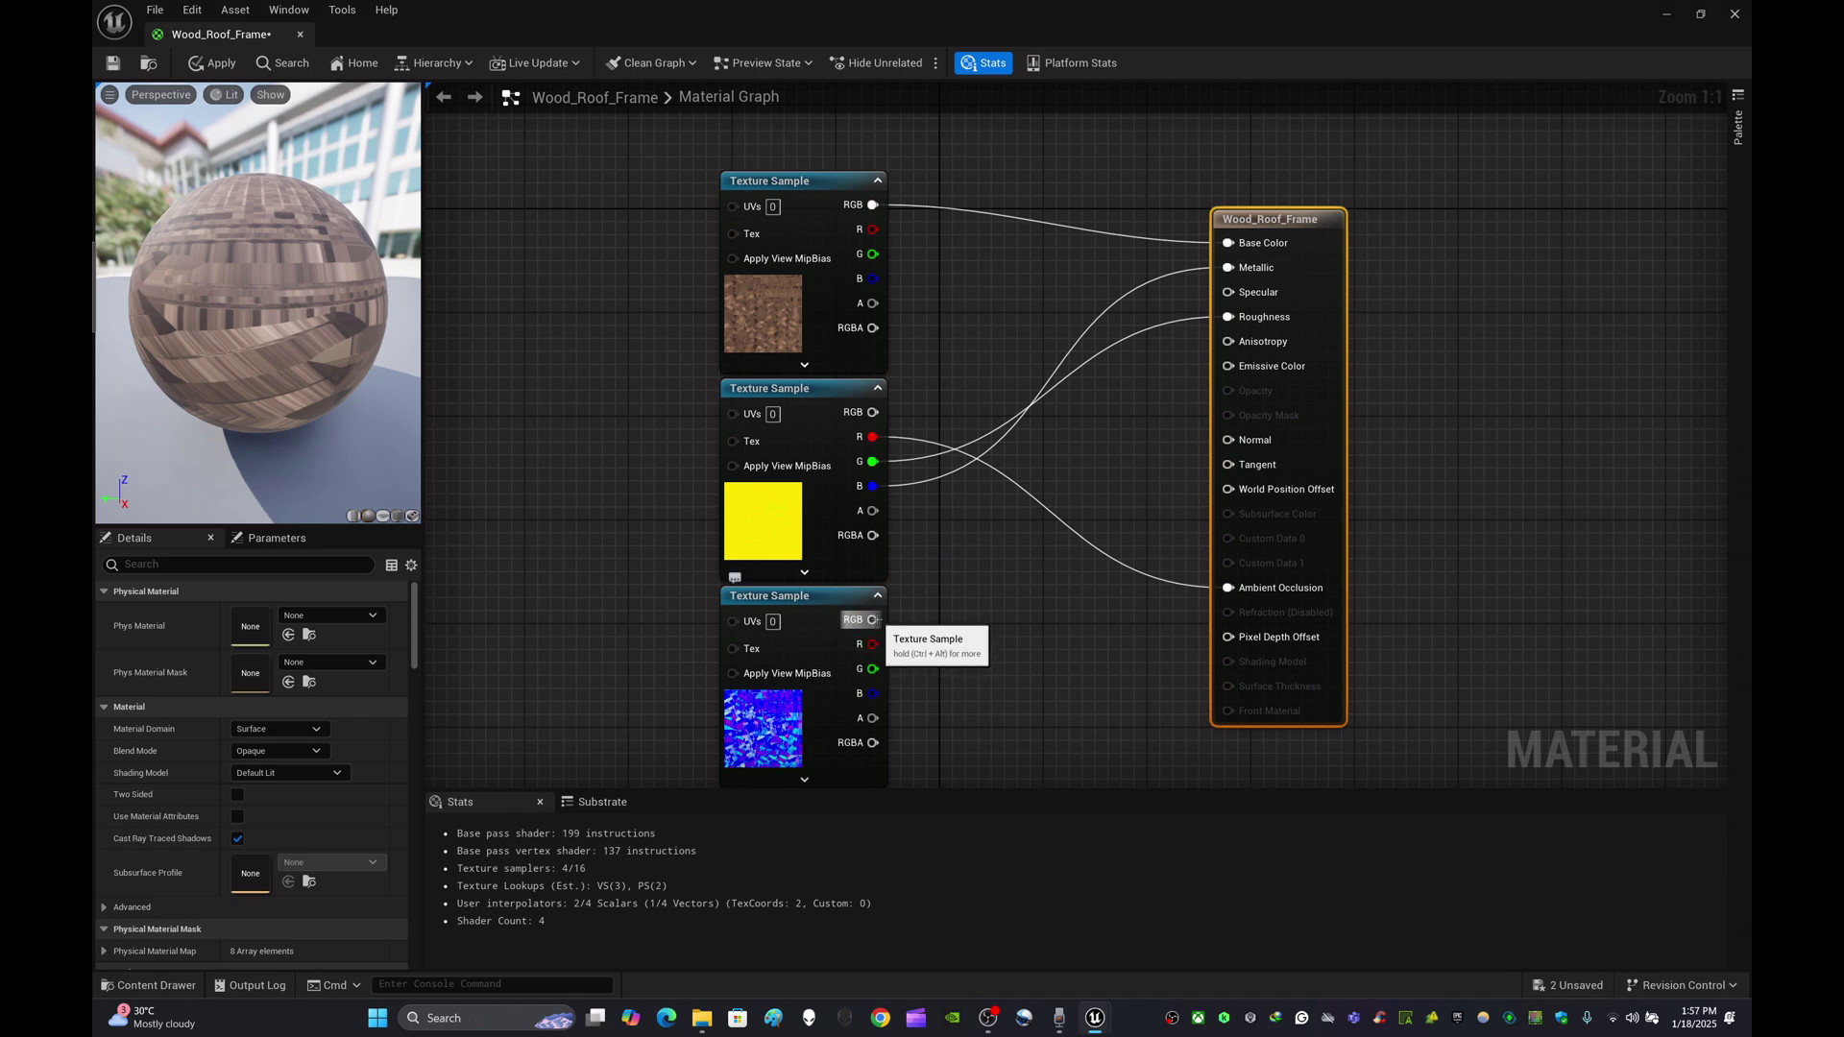
- Connect the normal texture's RGB to the Normal input, then save and close the Wood_Roof_Frame material
left_click_drag(873, 619, 1229, 440)
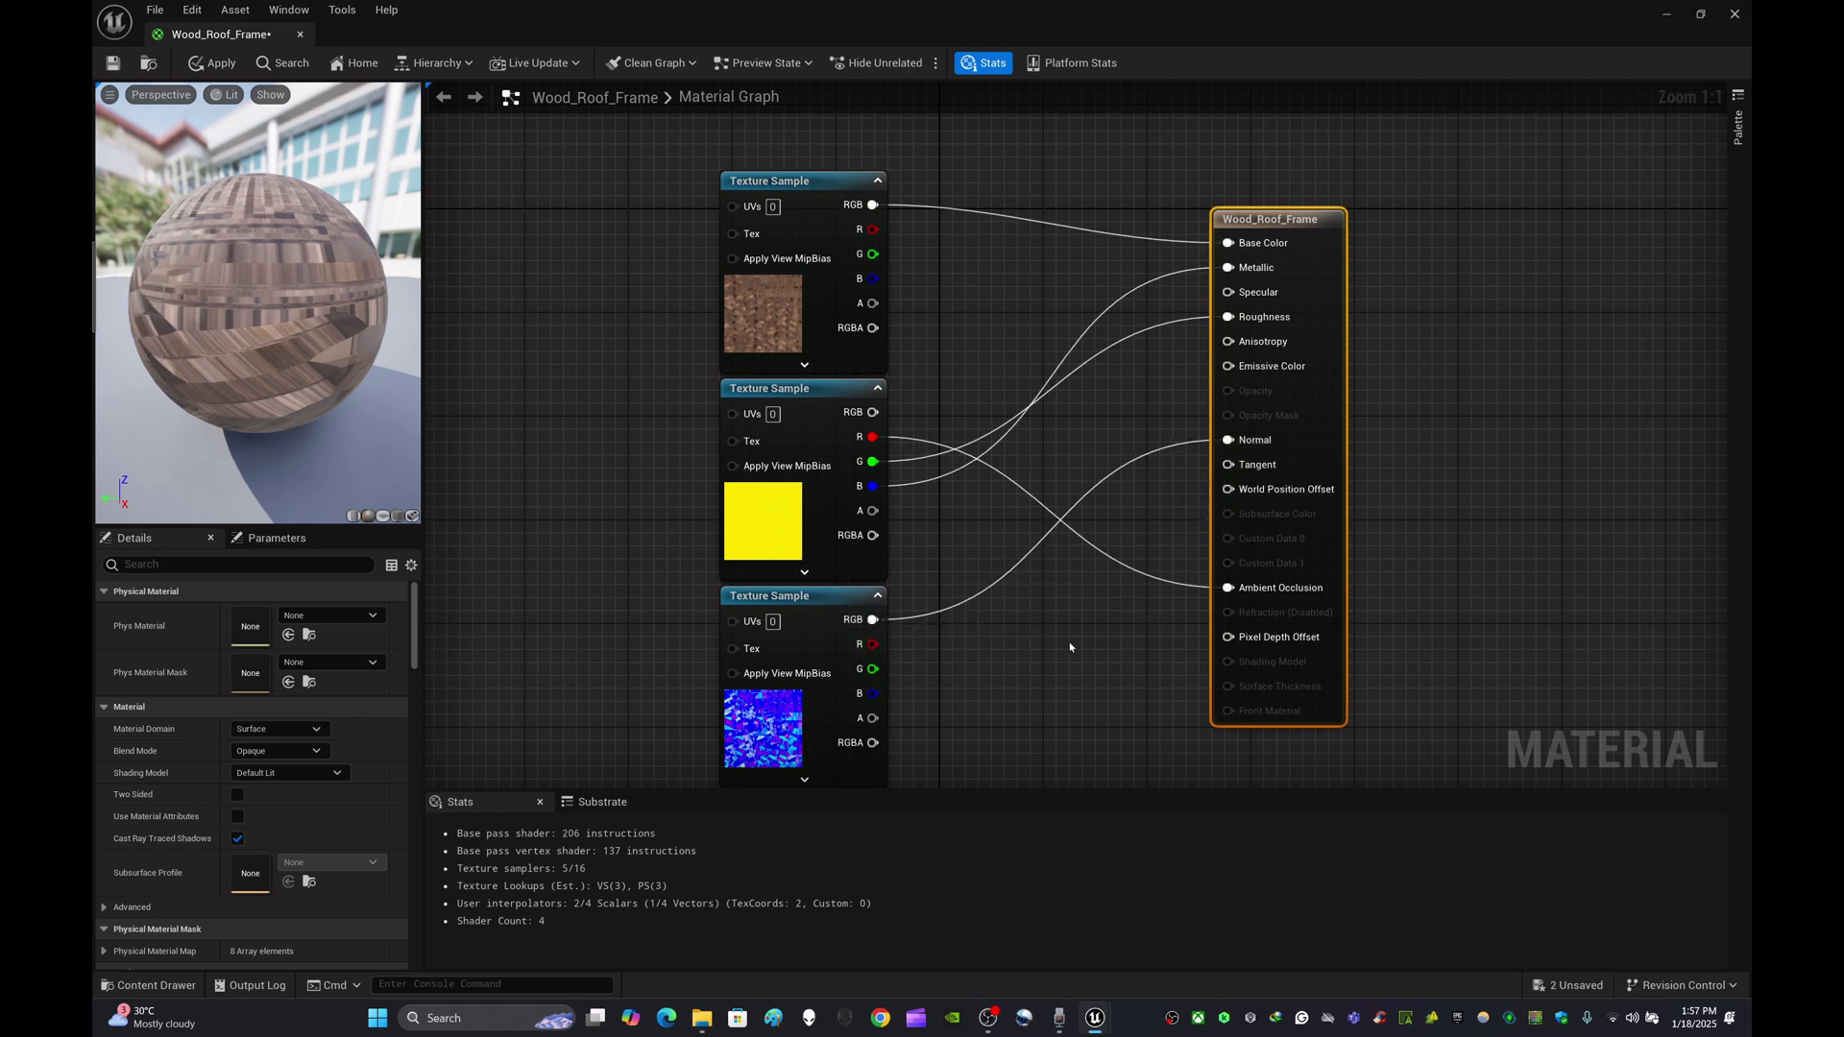
key("ctrl+s")
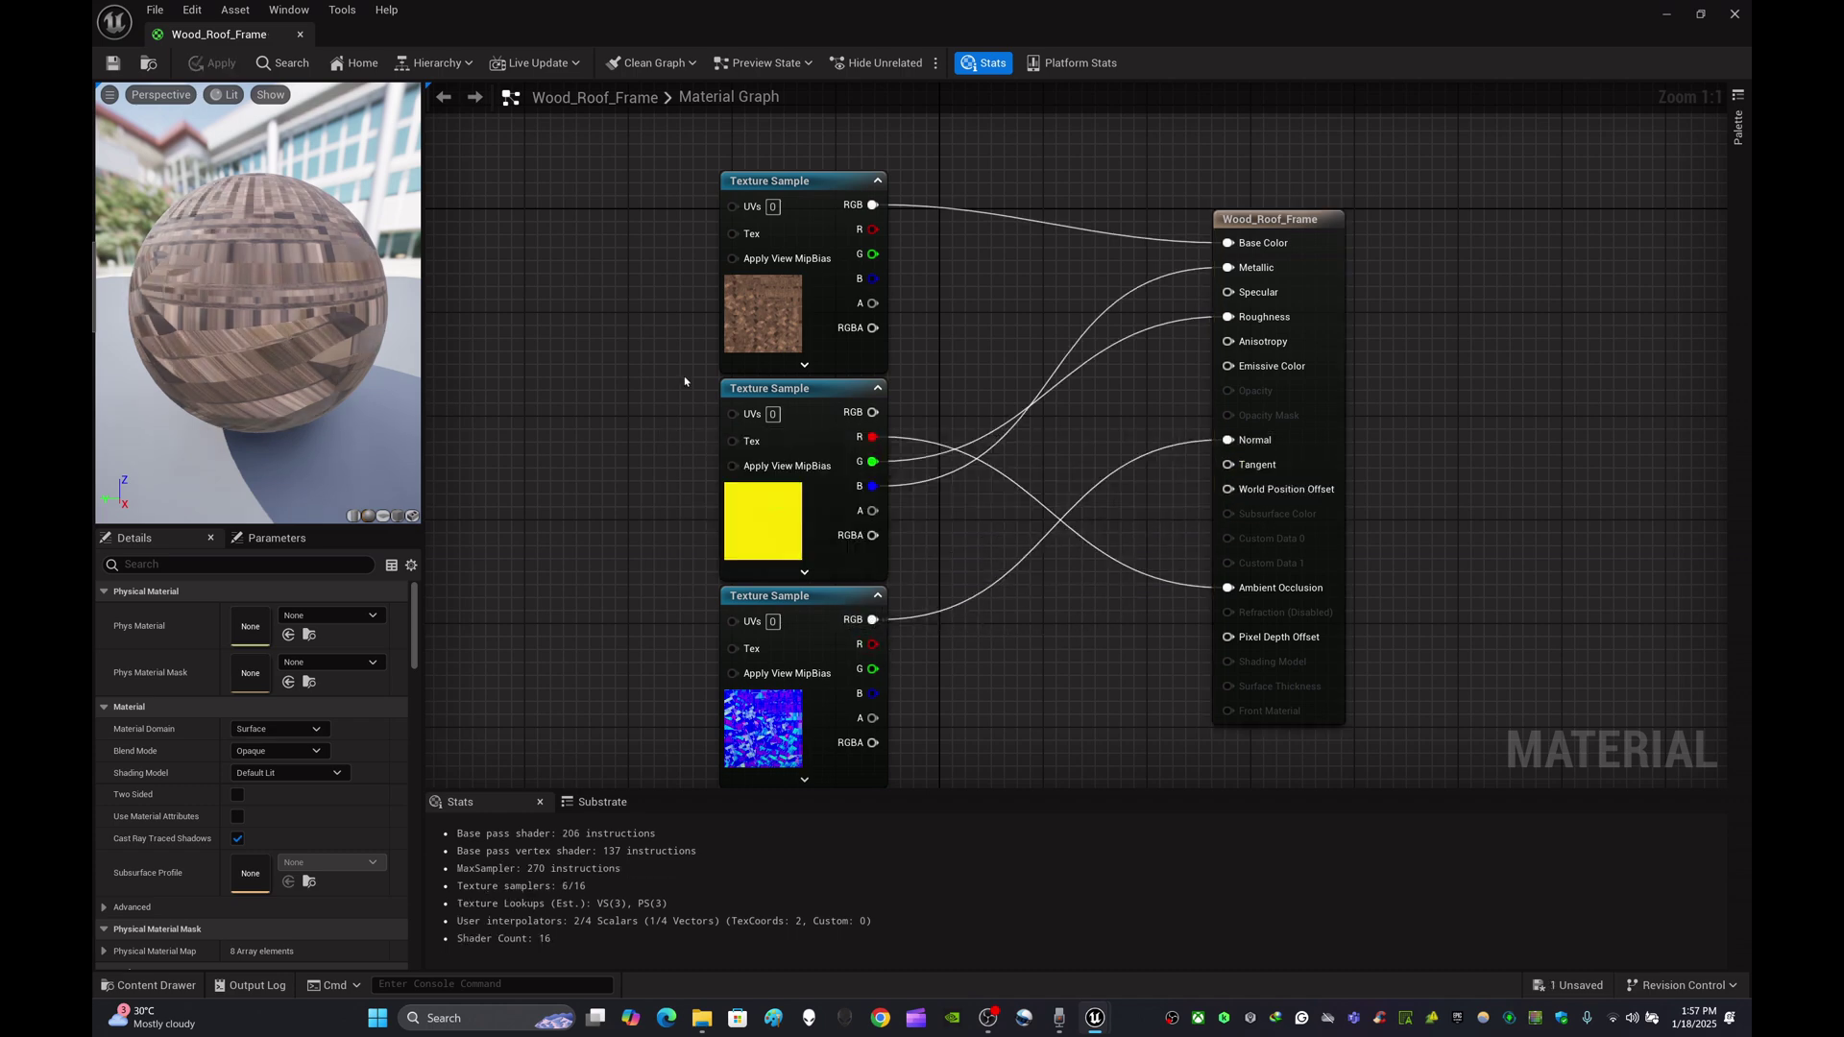
left_click(1736, 14)
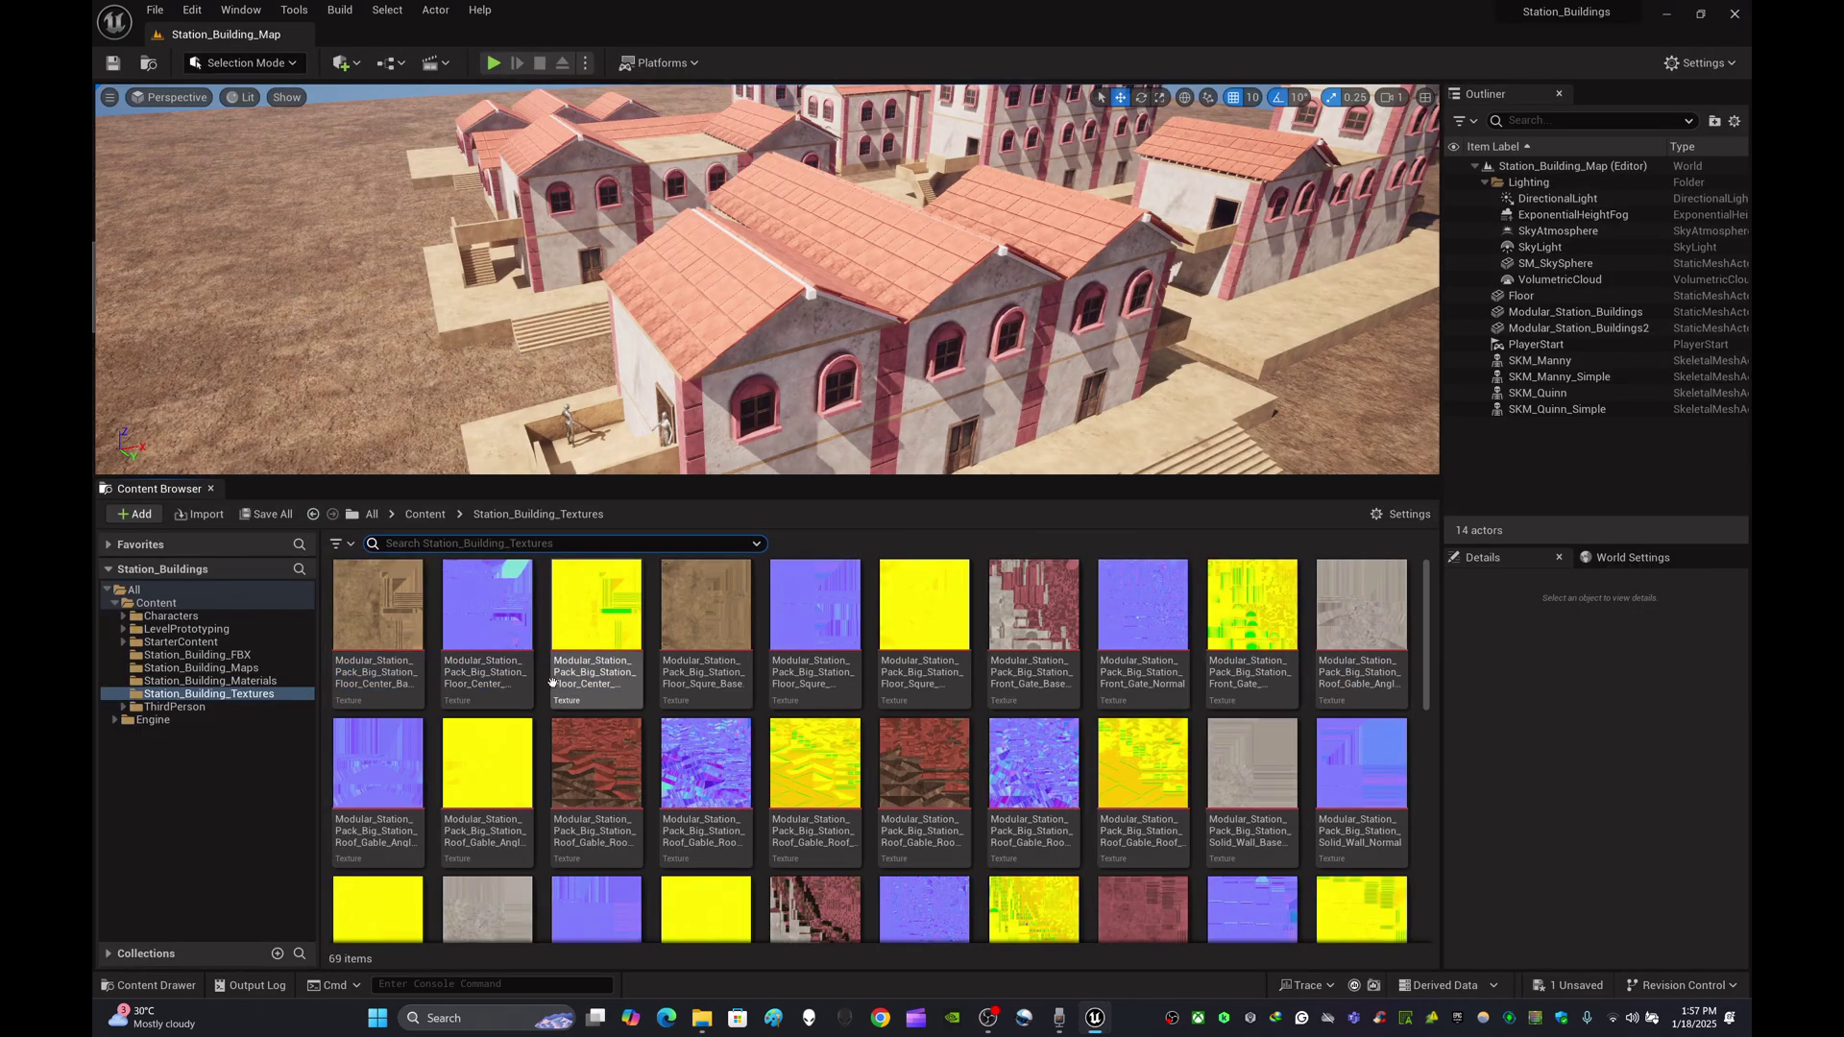
- Apply the Wood_Roof_Frame material from Station_Building_Materials to the wooden frame beneath the building roofs
left_click(211, 680)
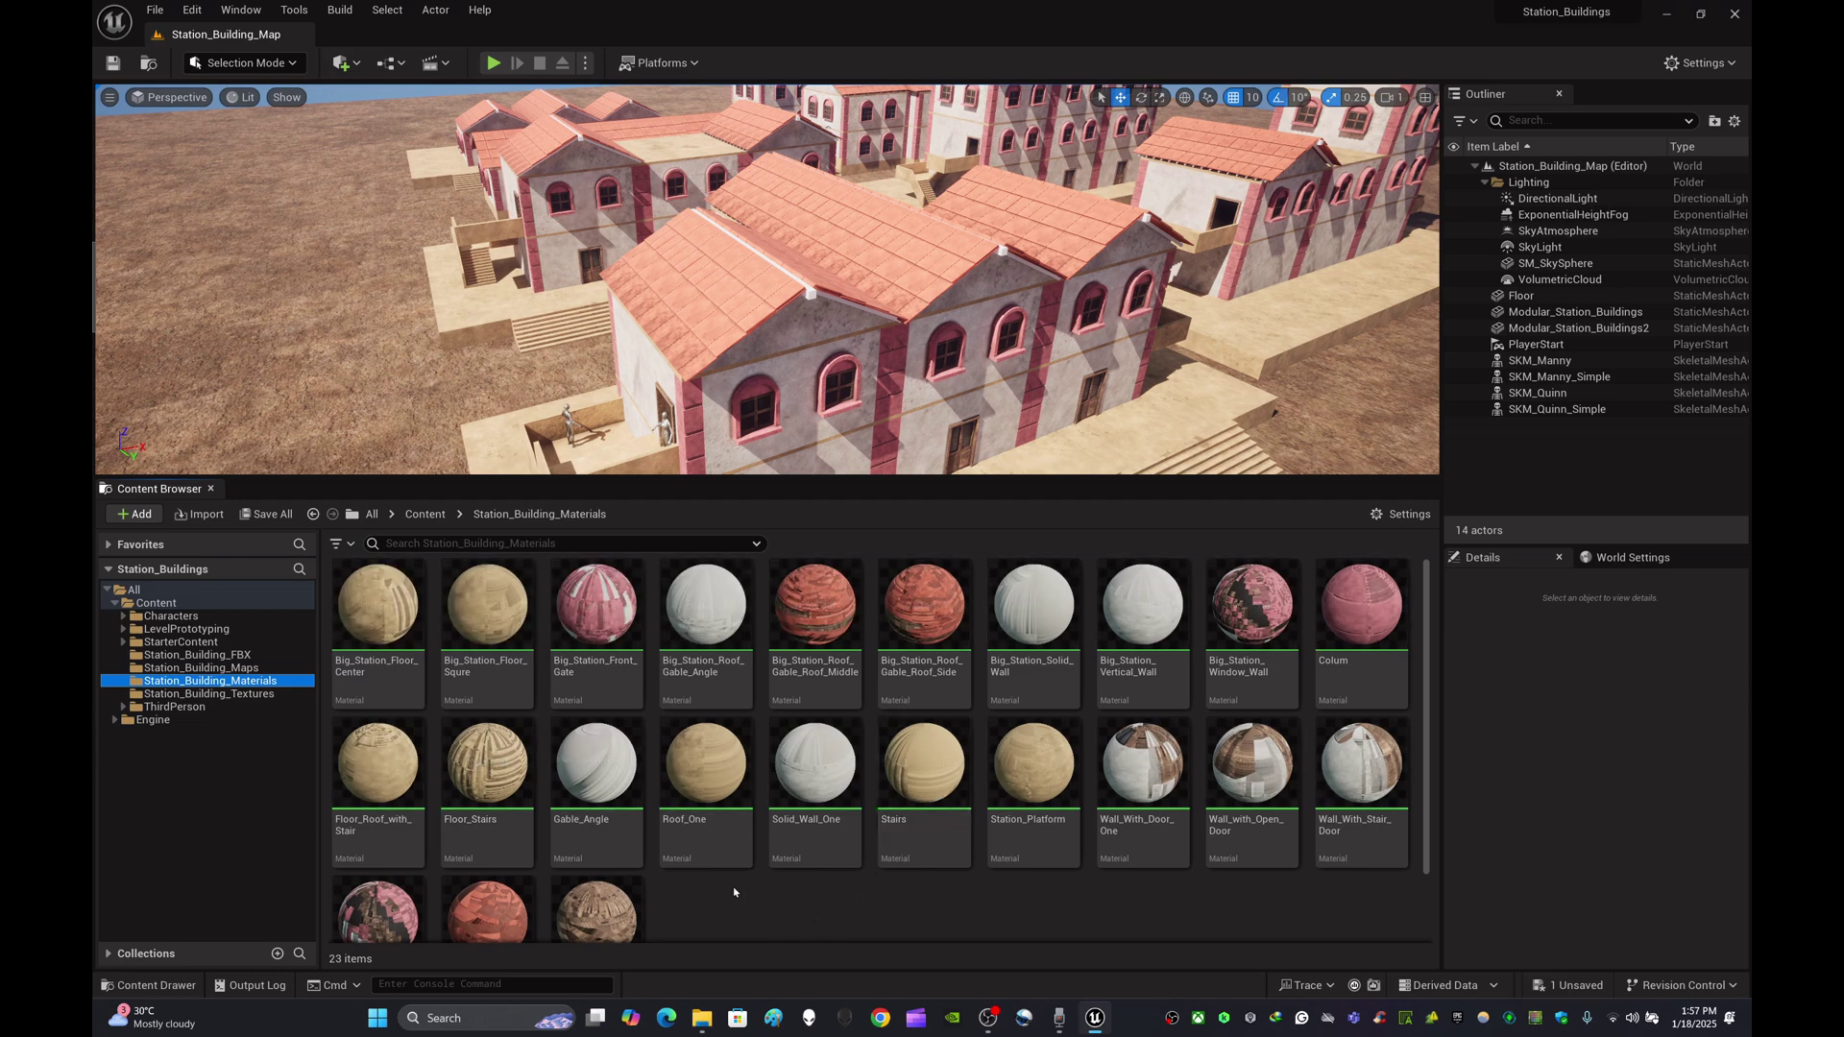
right_click_drag(919, 370, 816, 389)
left_click_drag(595, 908, 765, 311)
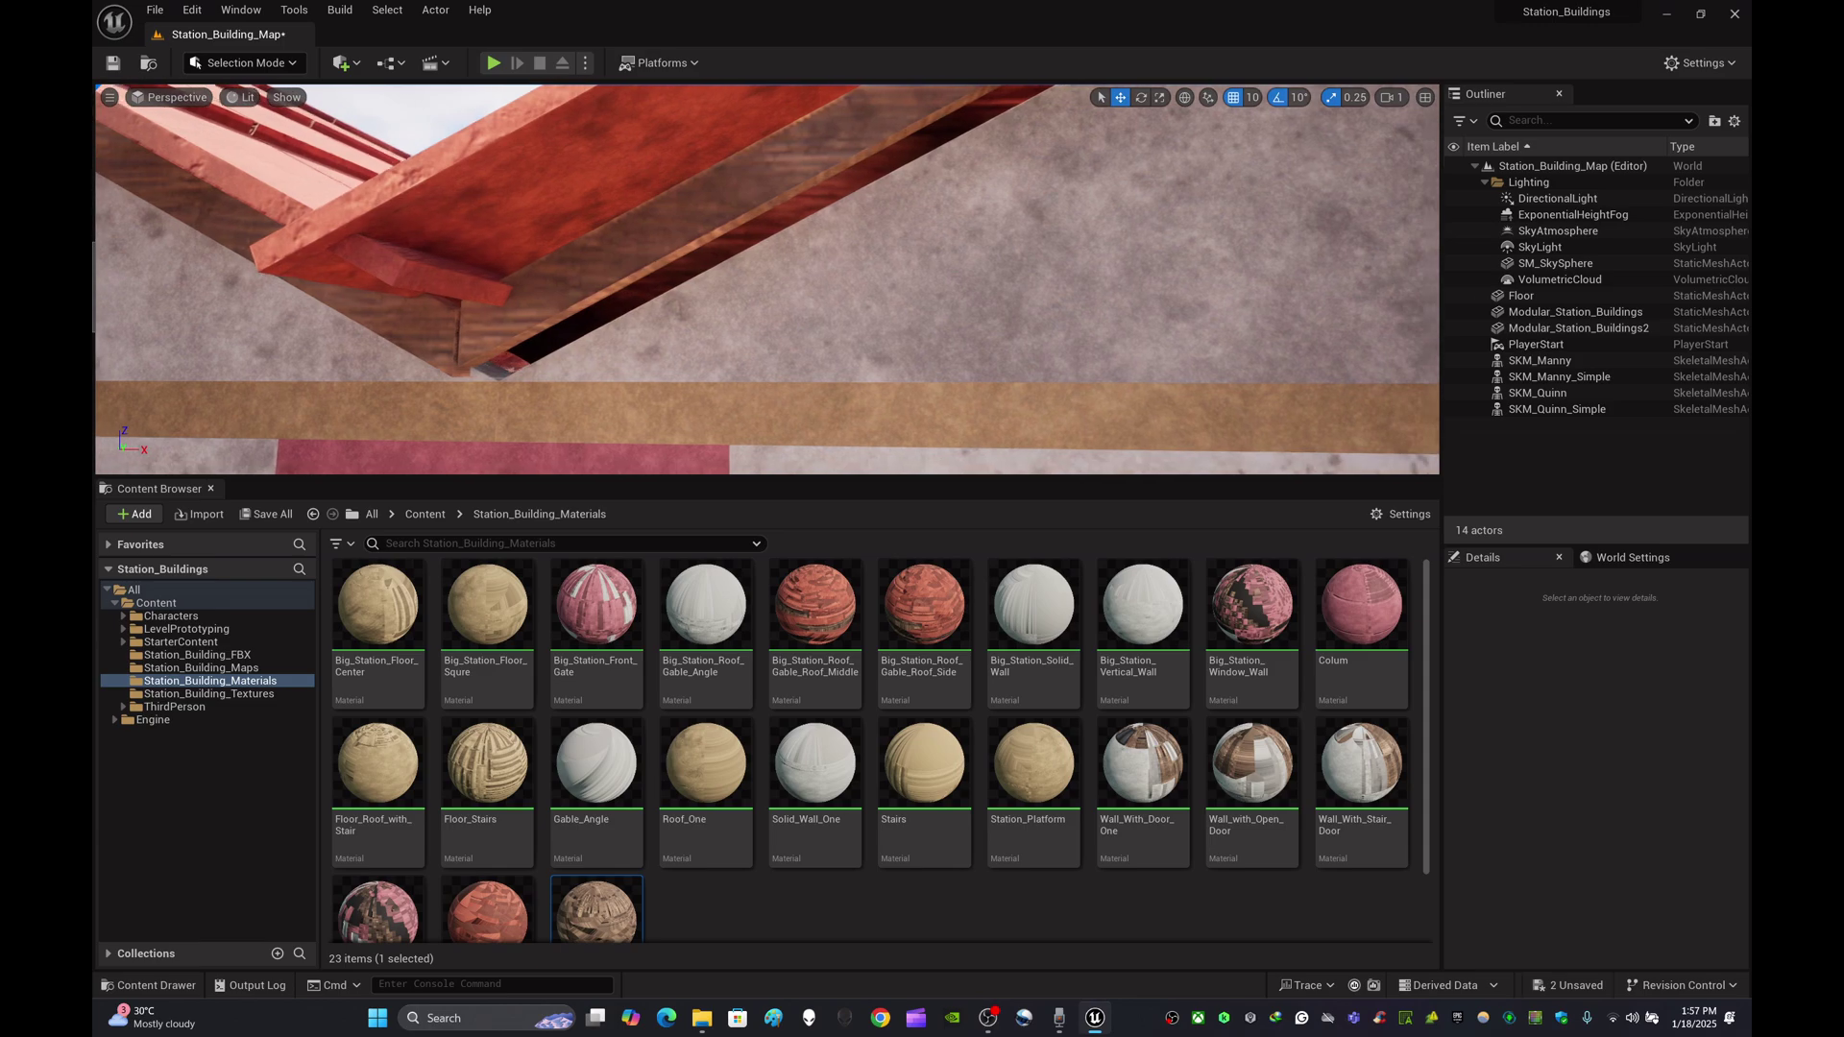
key("s")
right_click_drag(766, 278, 1004, 390)
key("w")
key("s")
right_click_drag(633, 192, 636, 202)
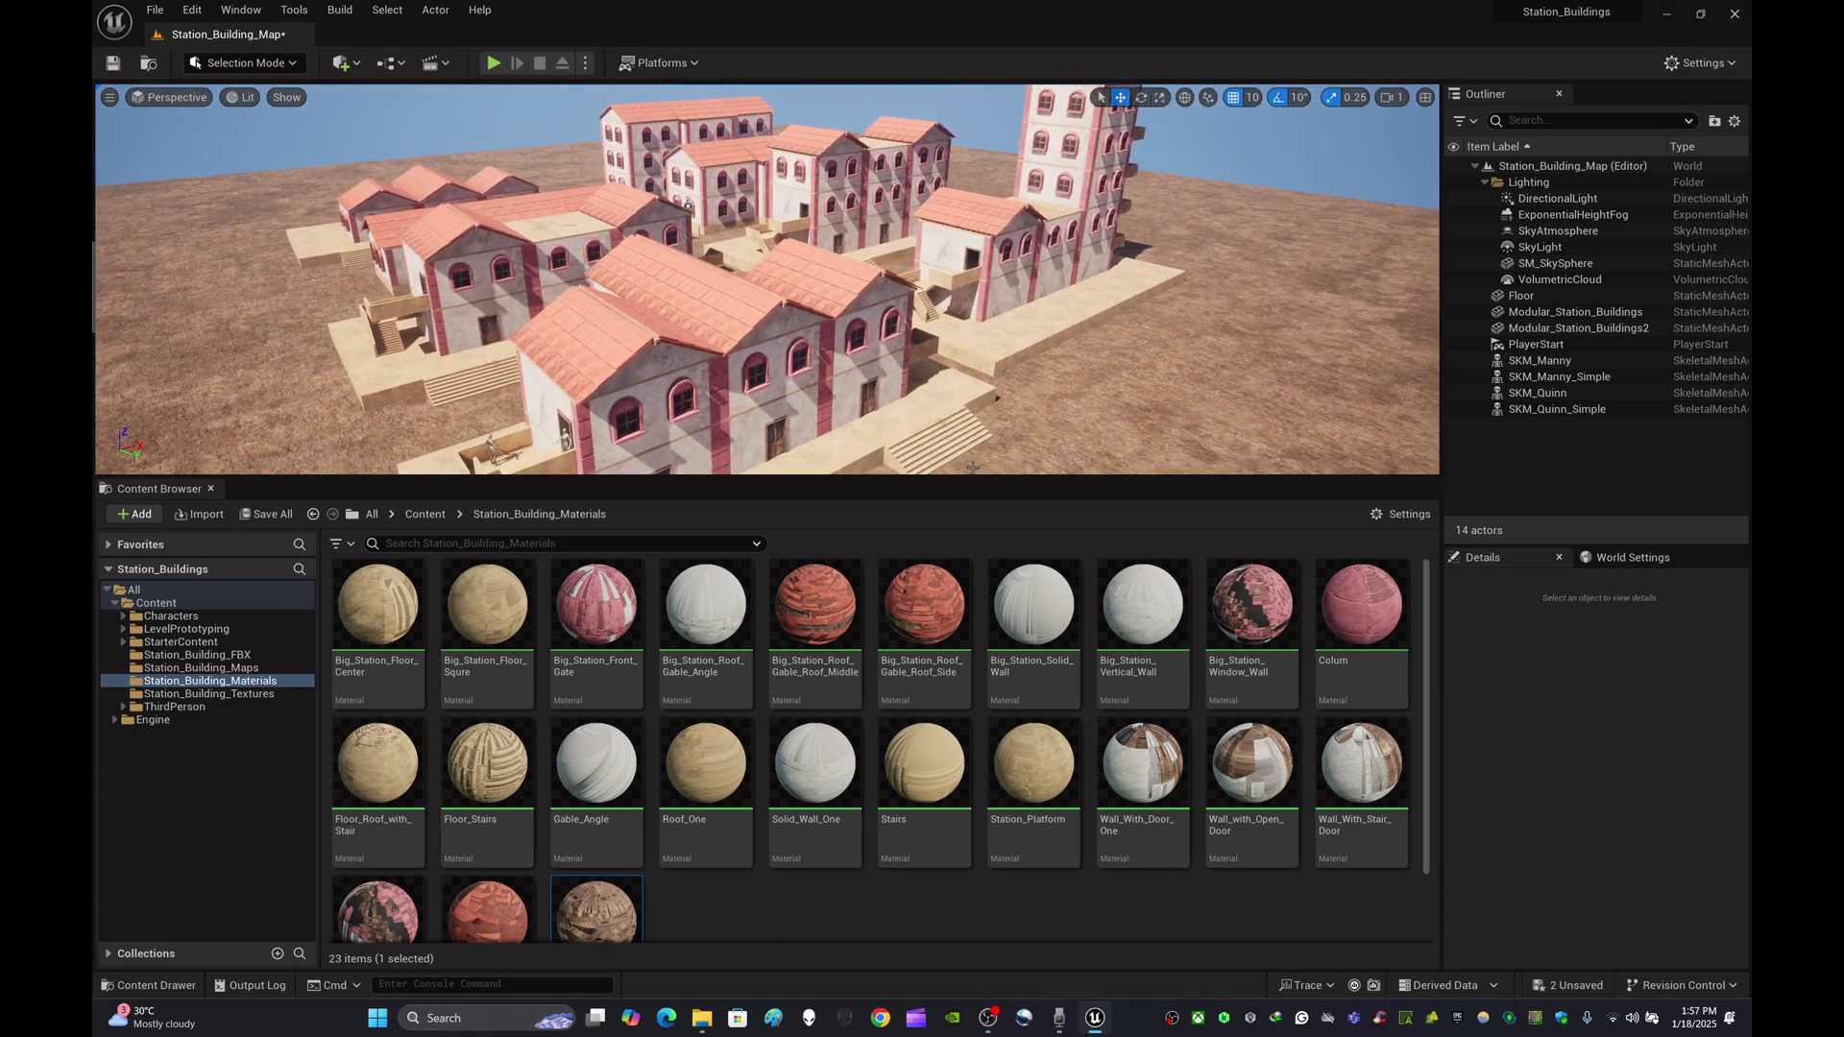
- Force-delete the original Wood_Roof_Frame placeholder material from the Station_Building_FBX folder
left_click(828, 930)
left_click(259, 694)
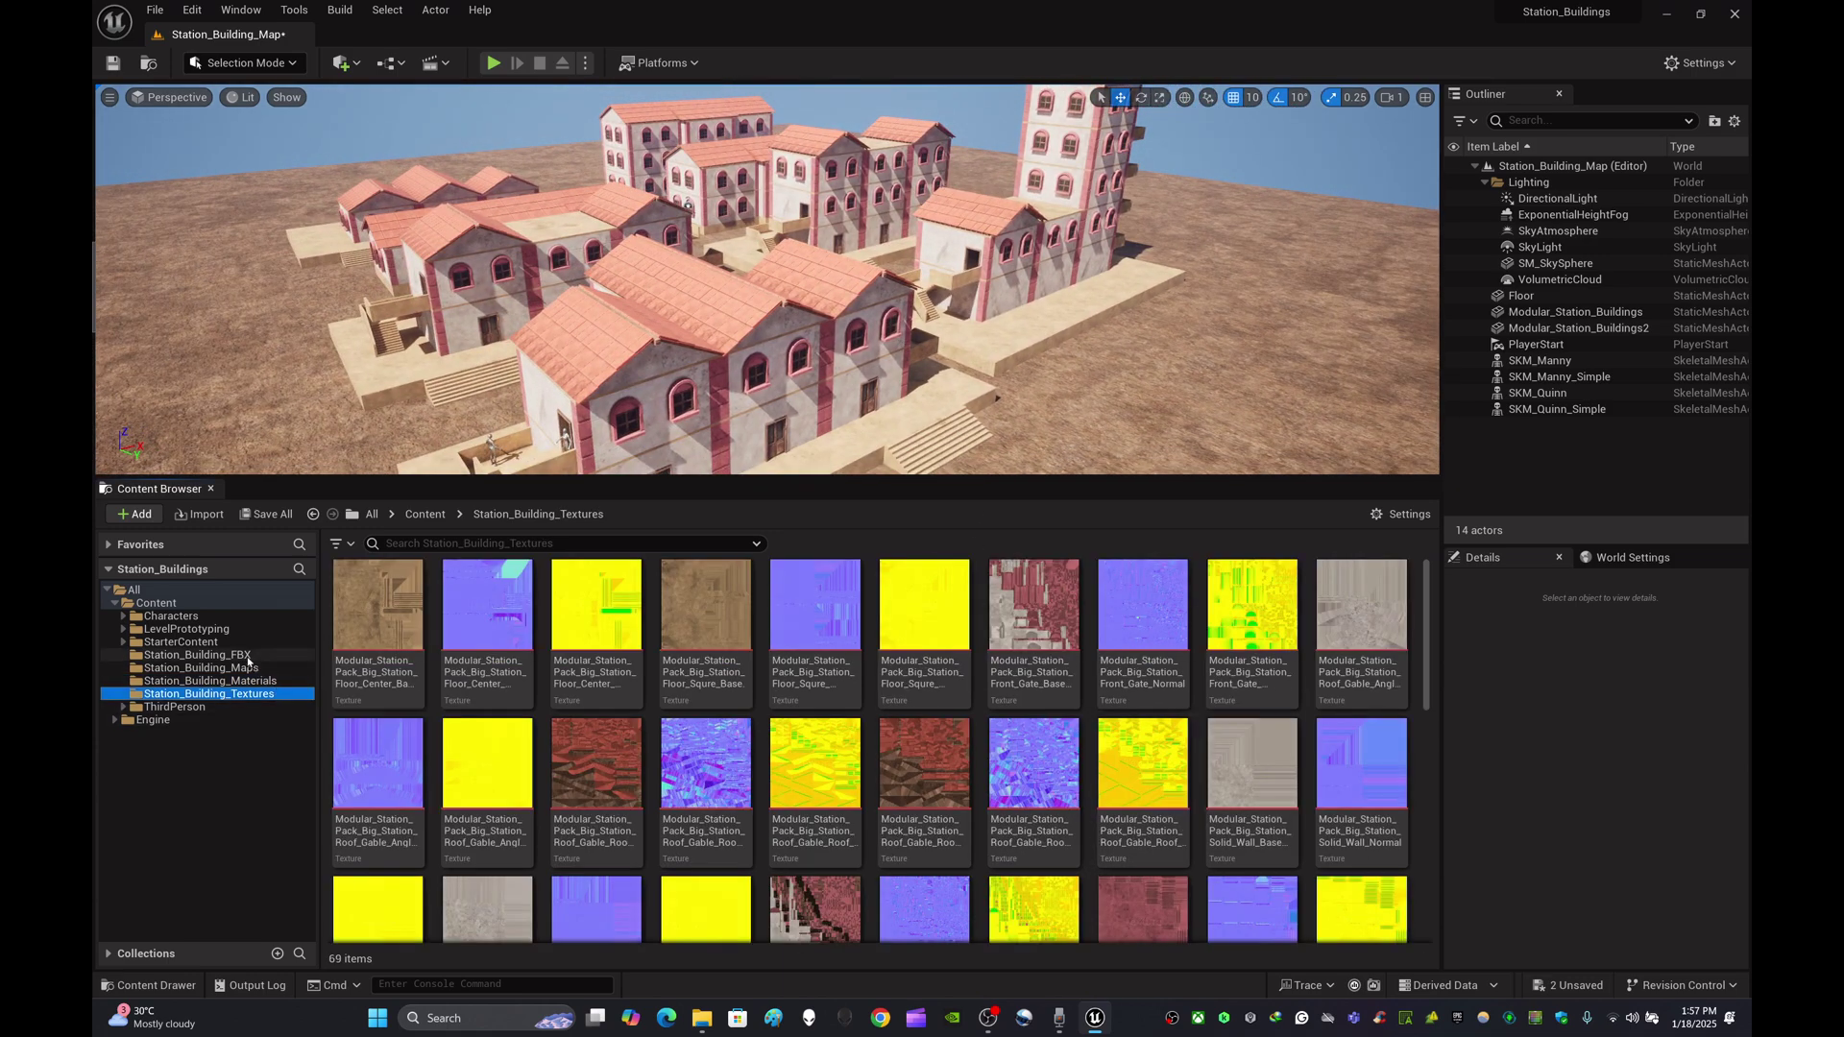
left_click(221, 655)
left_click(501, 615)
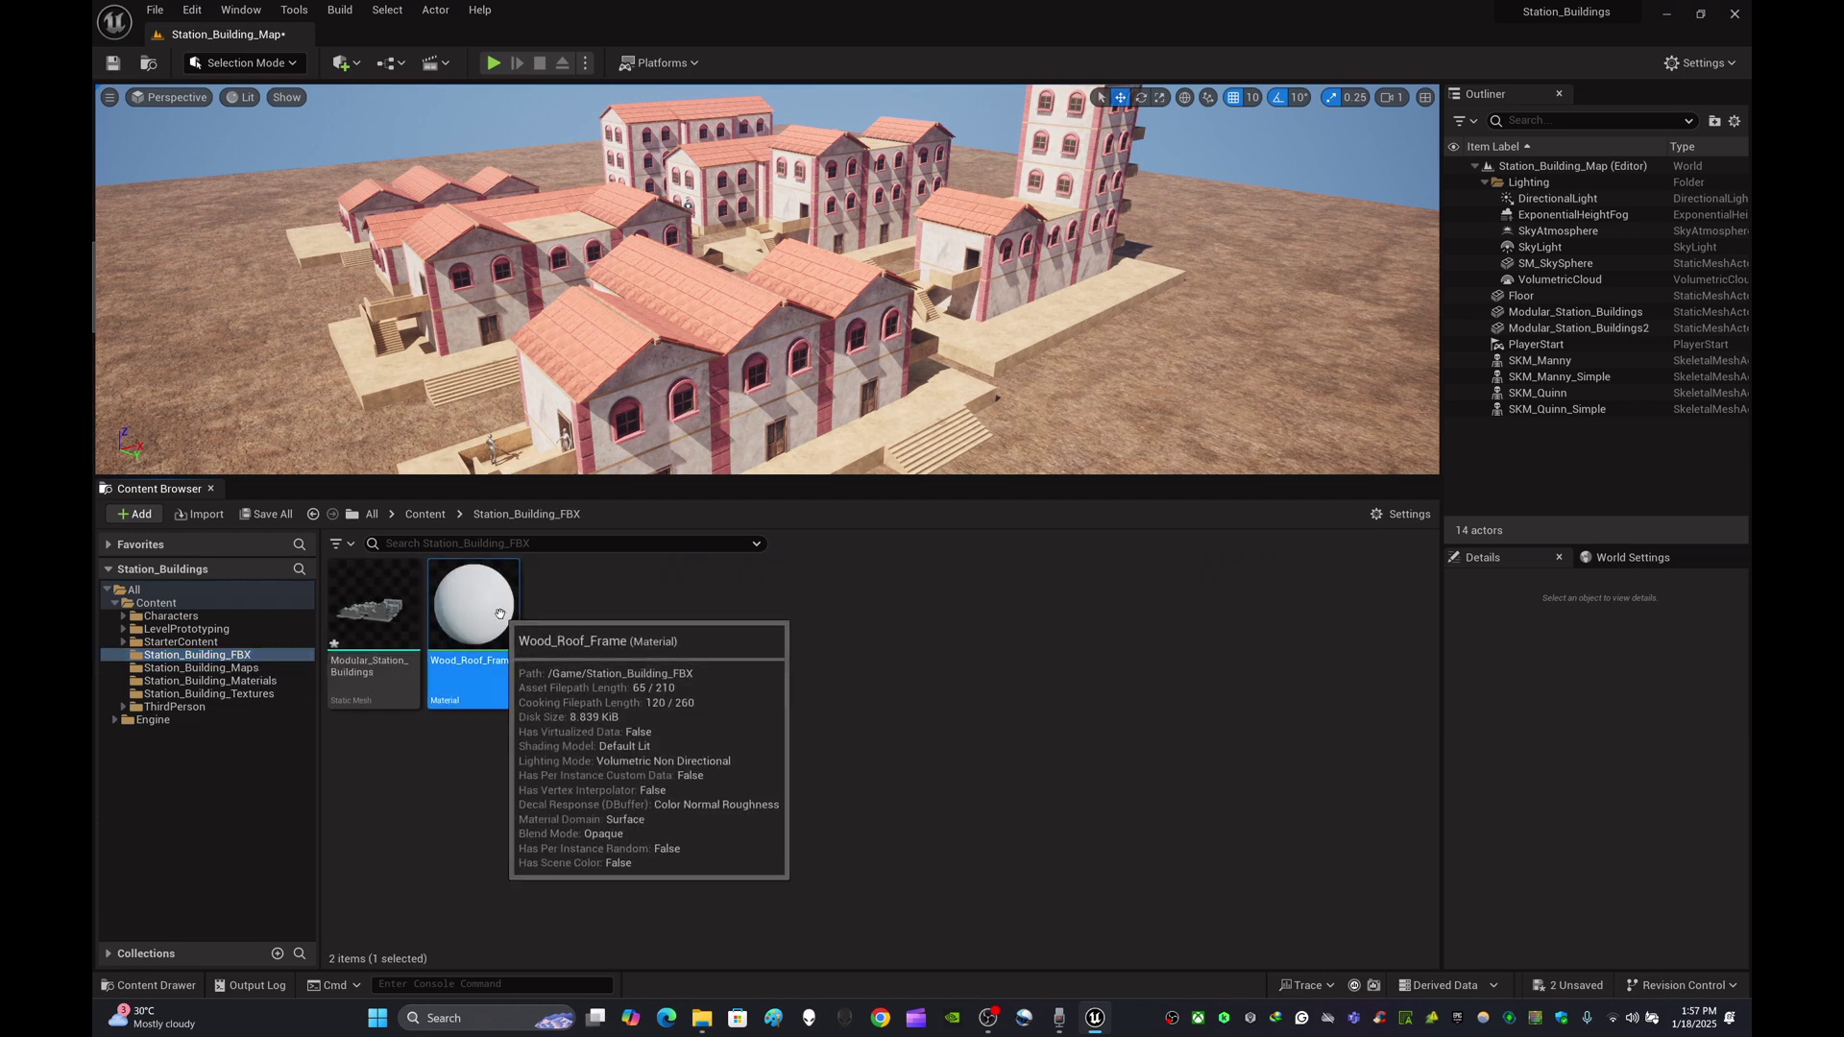
key("Delete")
left_click(933, 769)
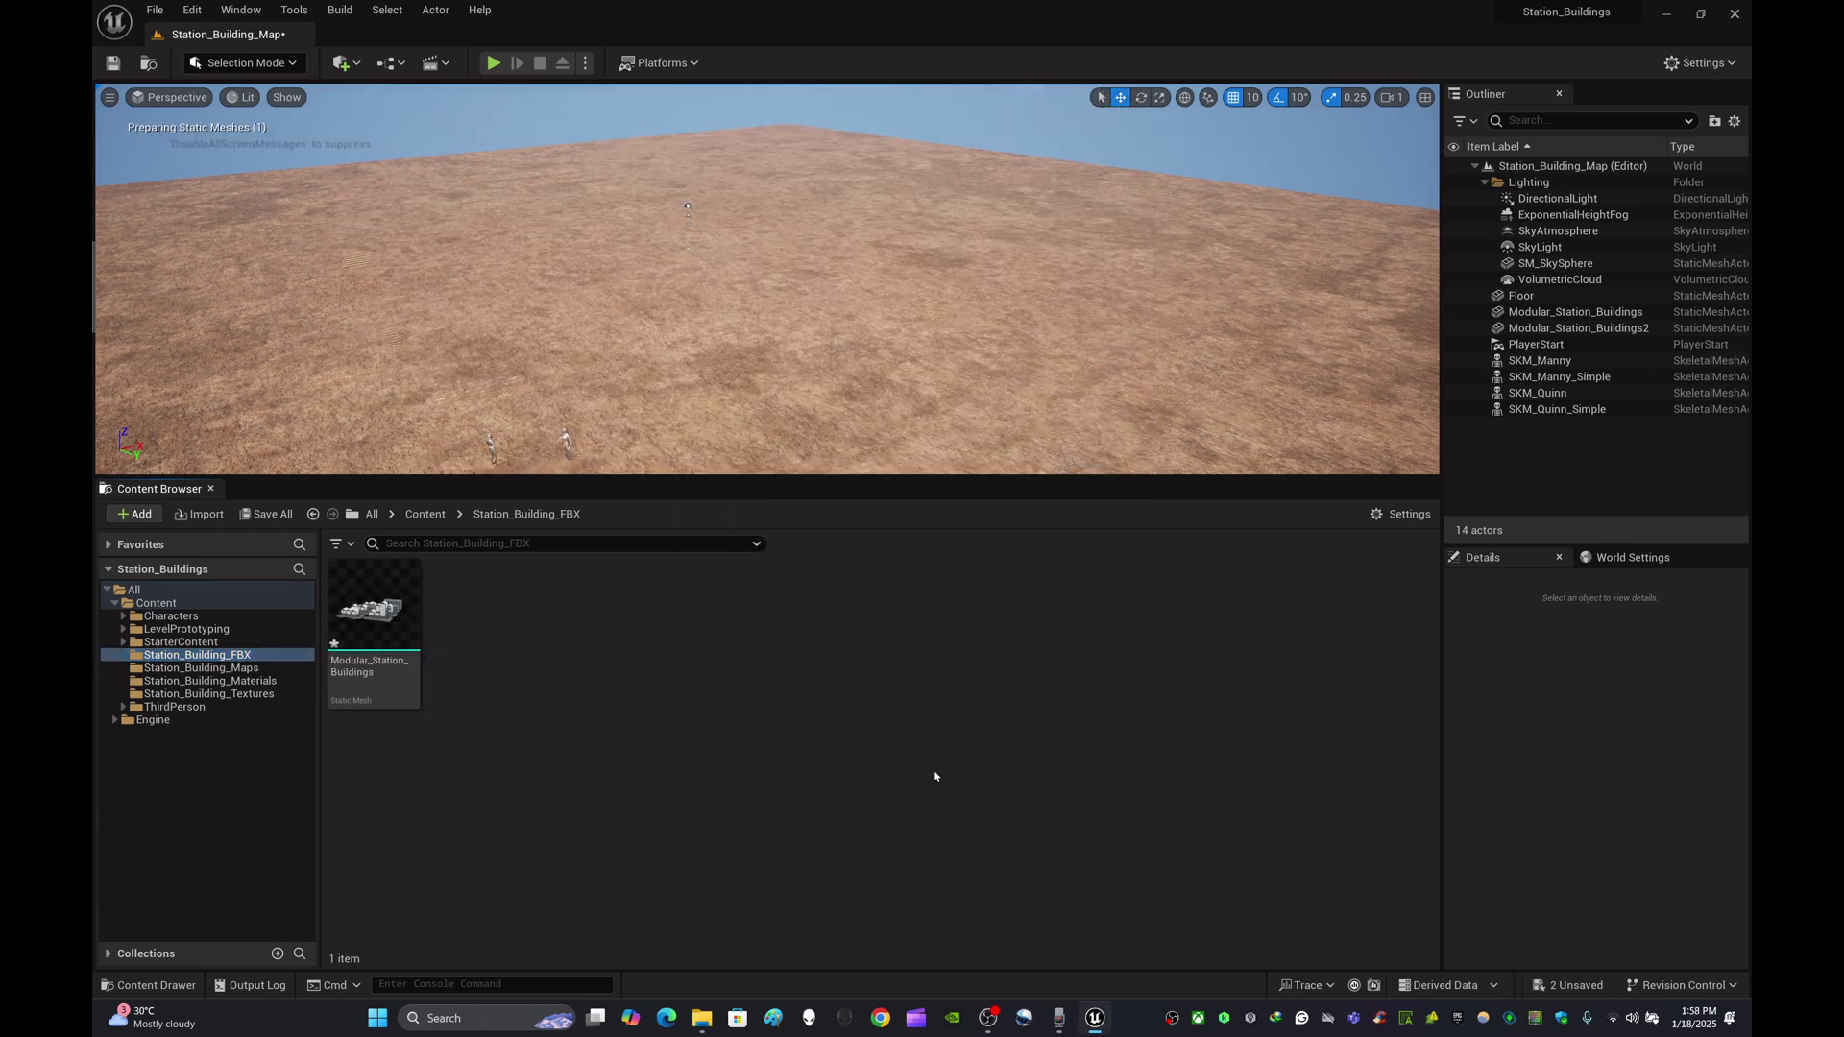
- Return to the Content folder, select the station buildings mesh and enlarge the level viewport by shrinking the Content Browser
left_click(424, 514)
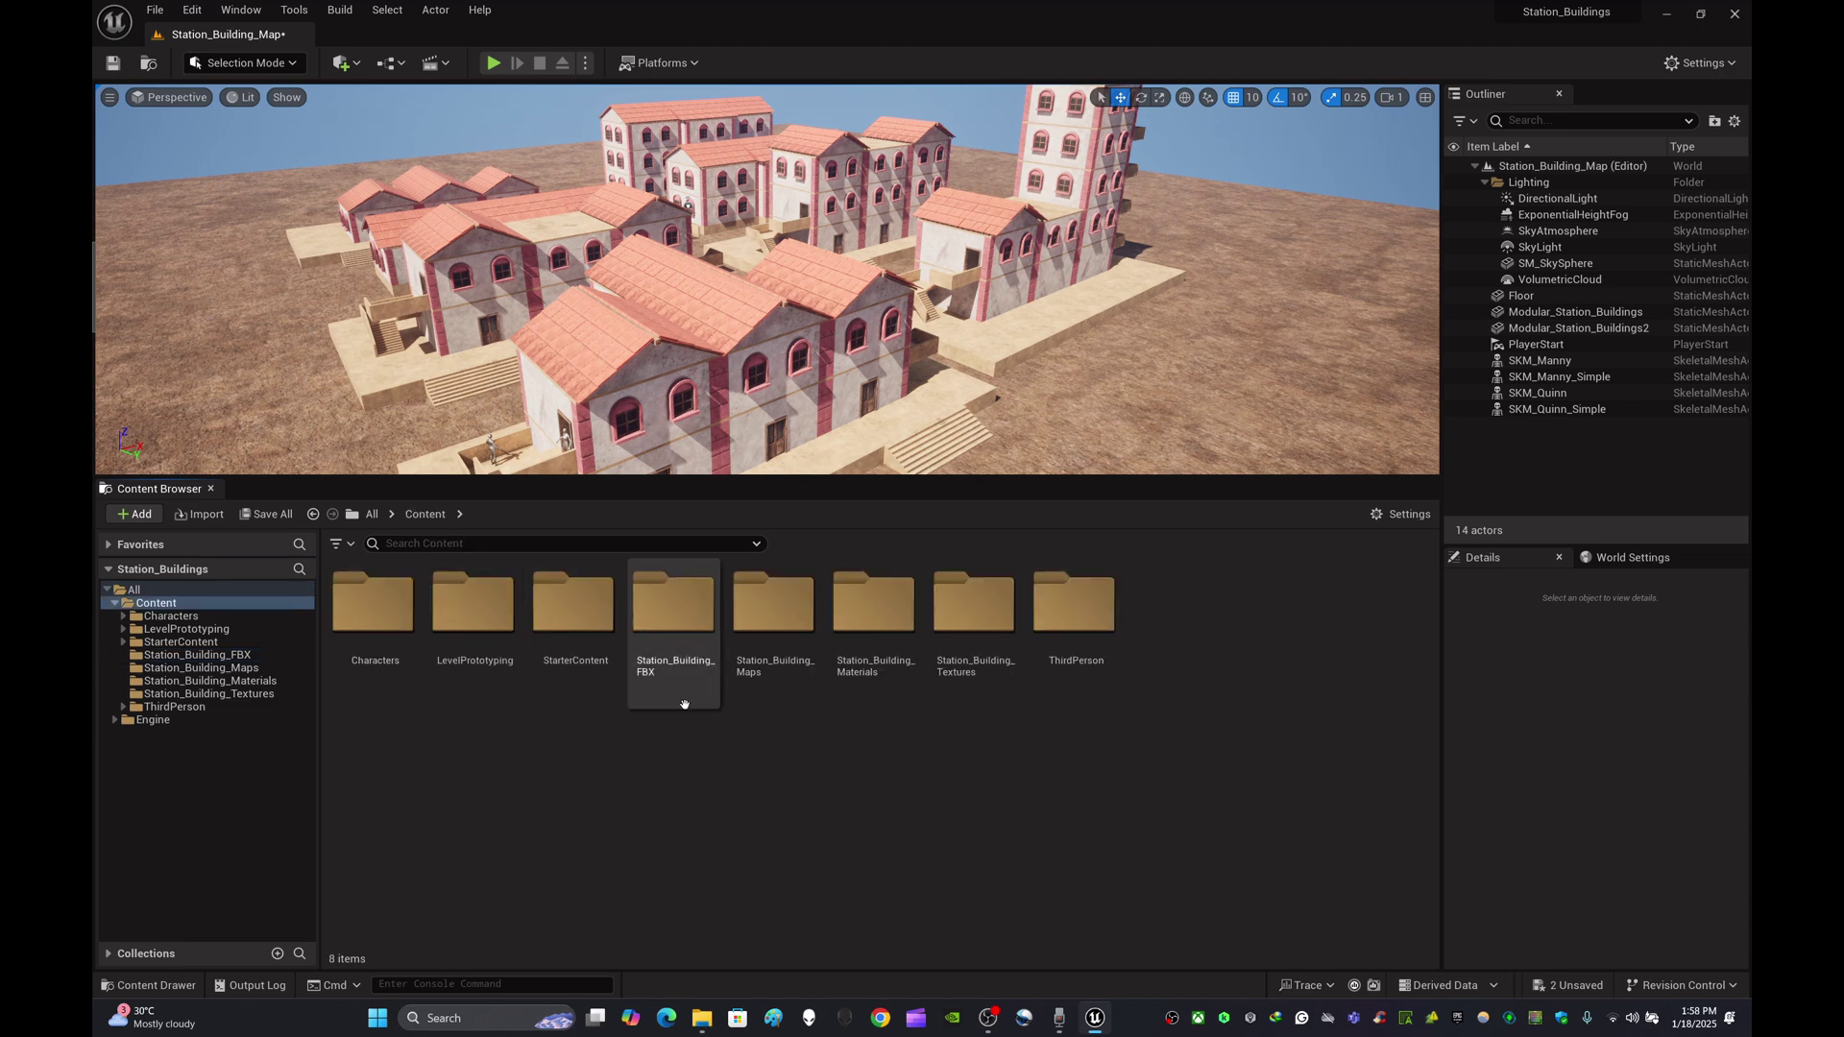
left_click(915, 468)
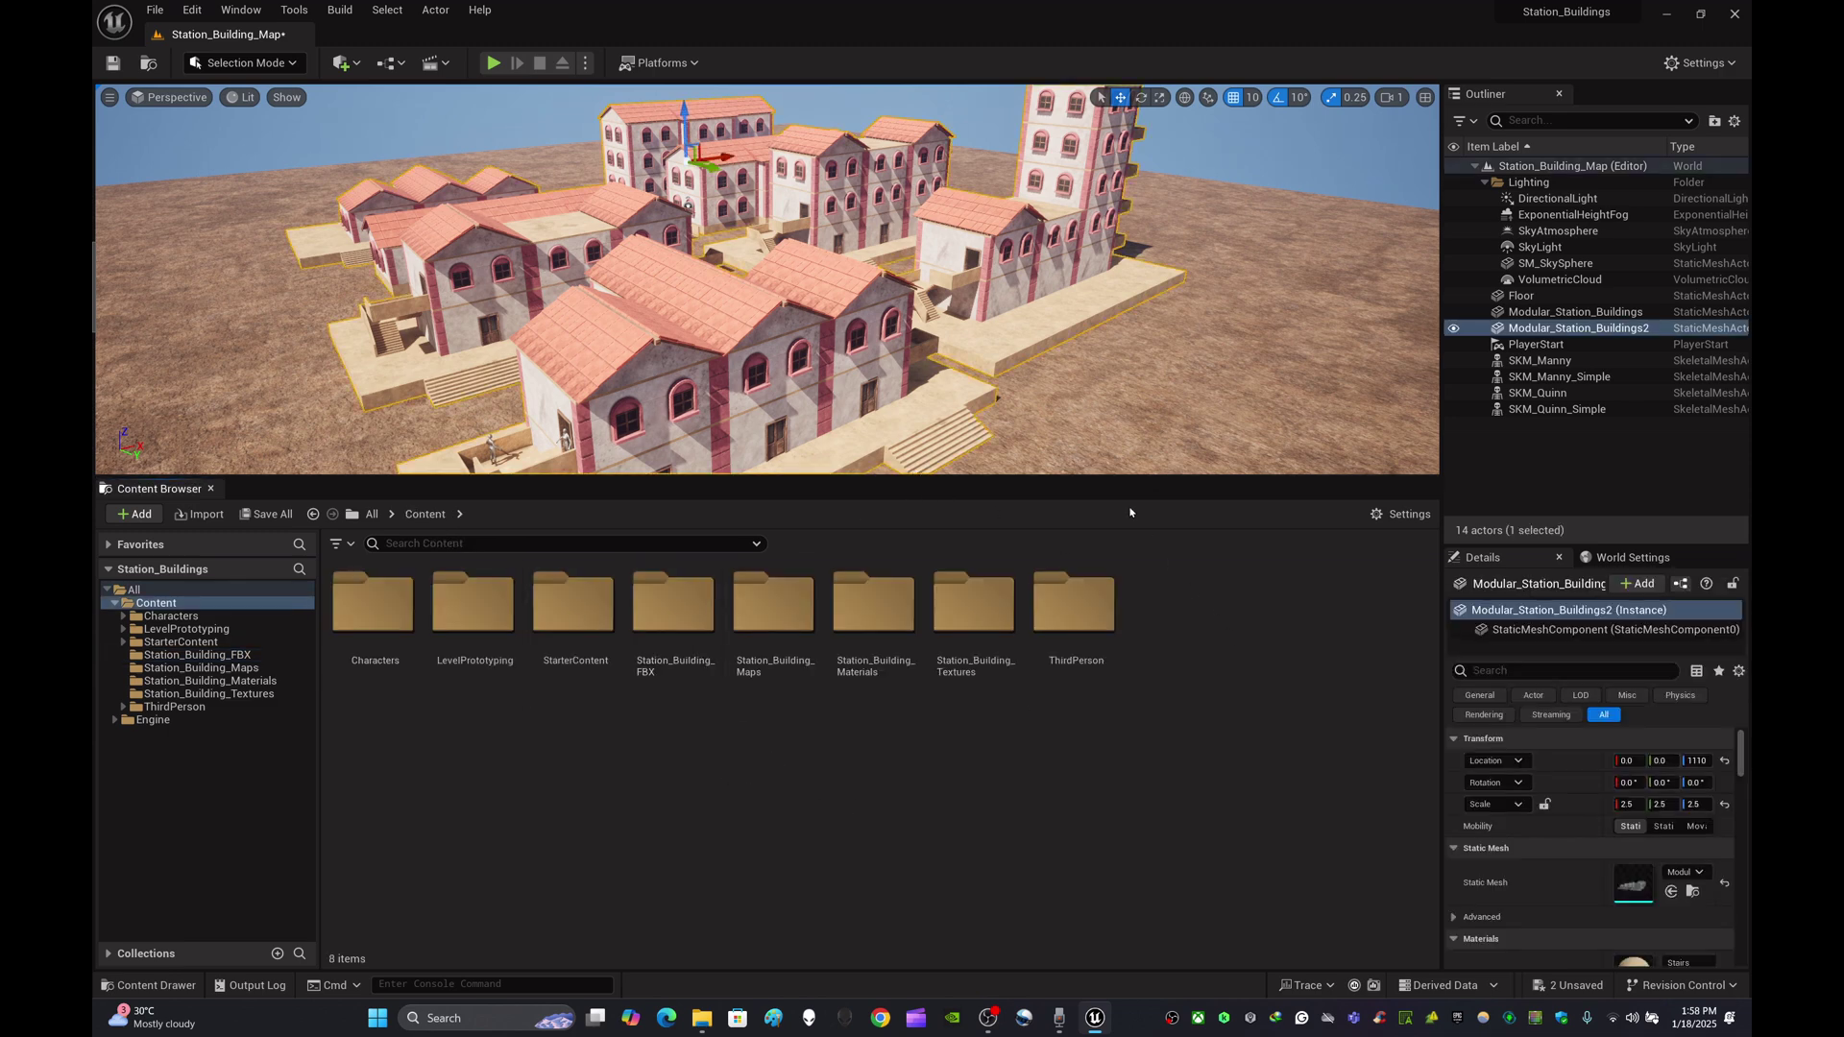
left_click_drag(1129, 477, 1124, 651)
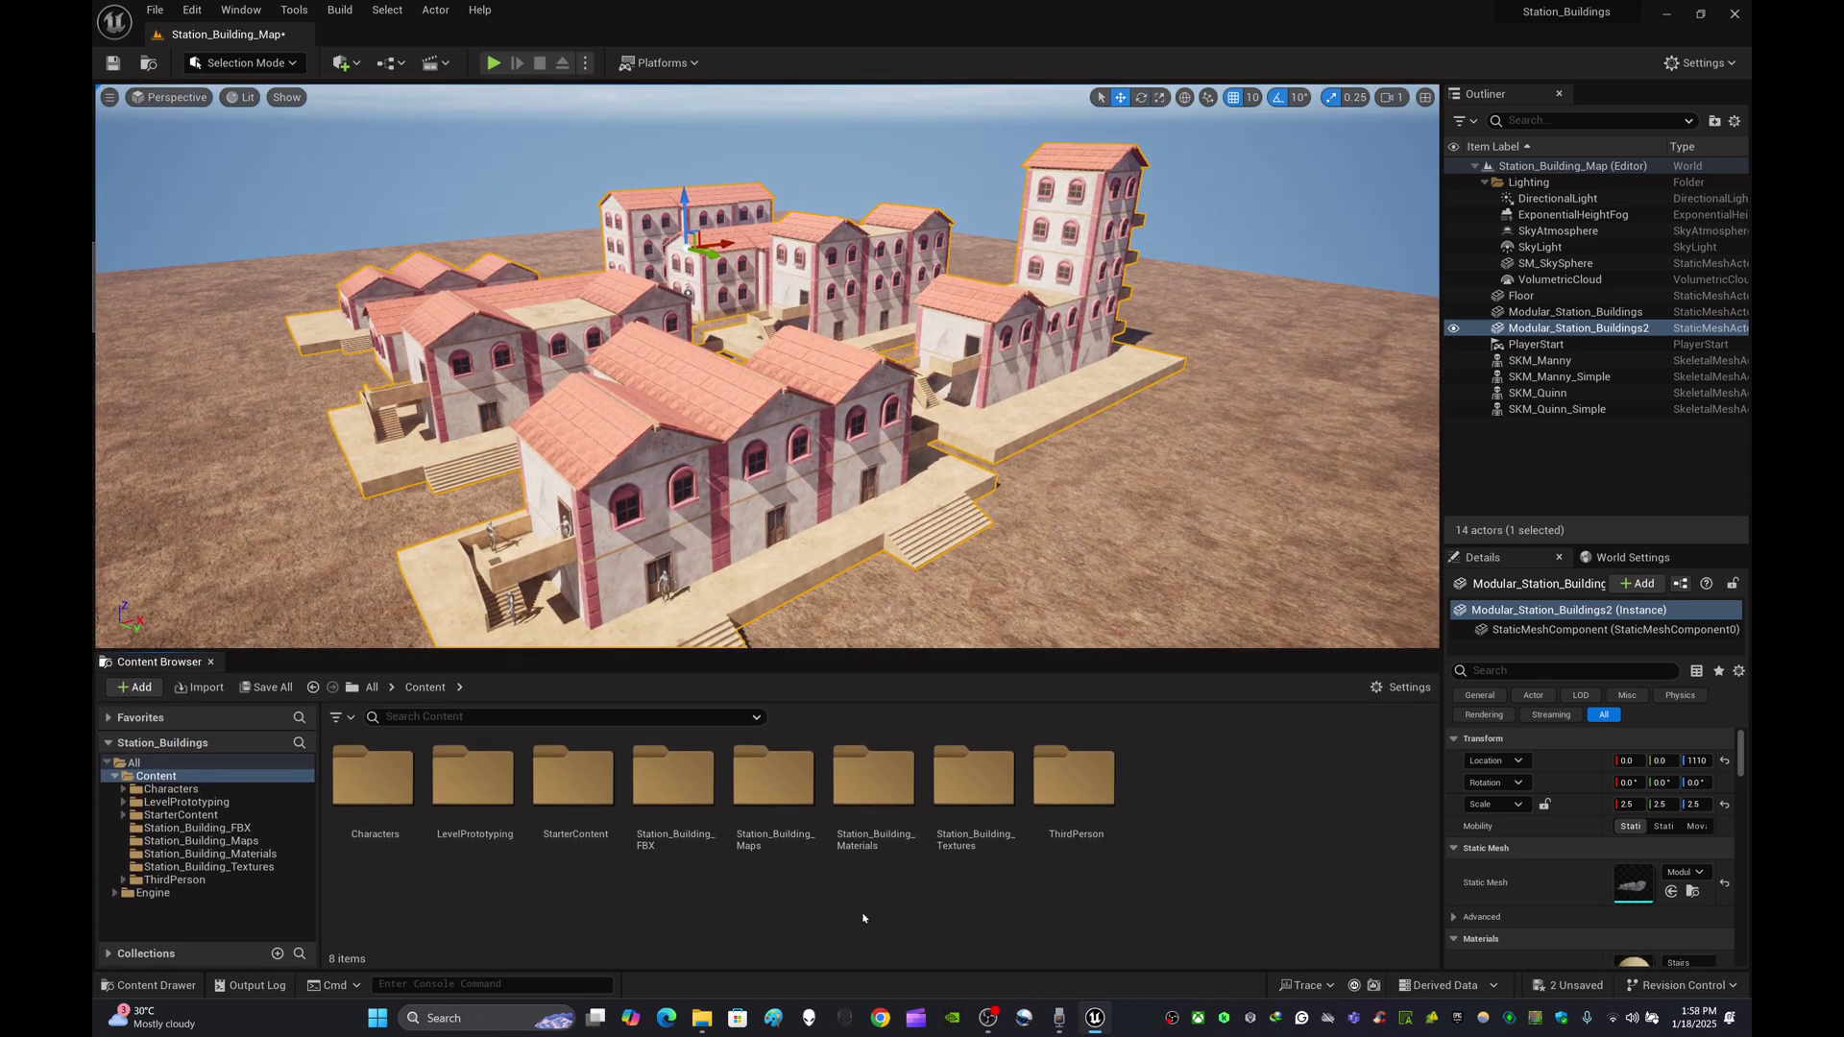
- Review the contents of the Station_Building_Materials, Station_Building_FBX, Station_Building_Maps and Station_Building_Textures folders
double_click(873, 778)
scroll(1020, 792, "down", 2)
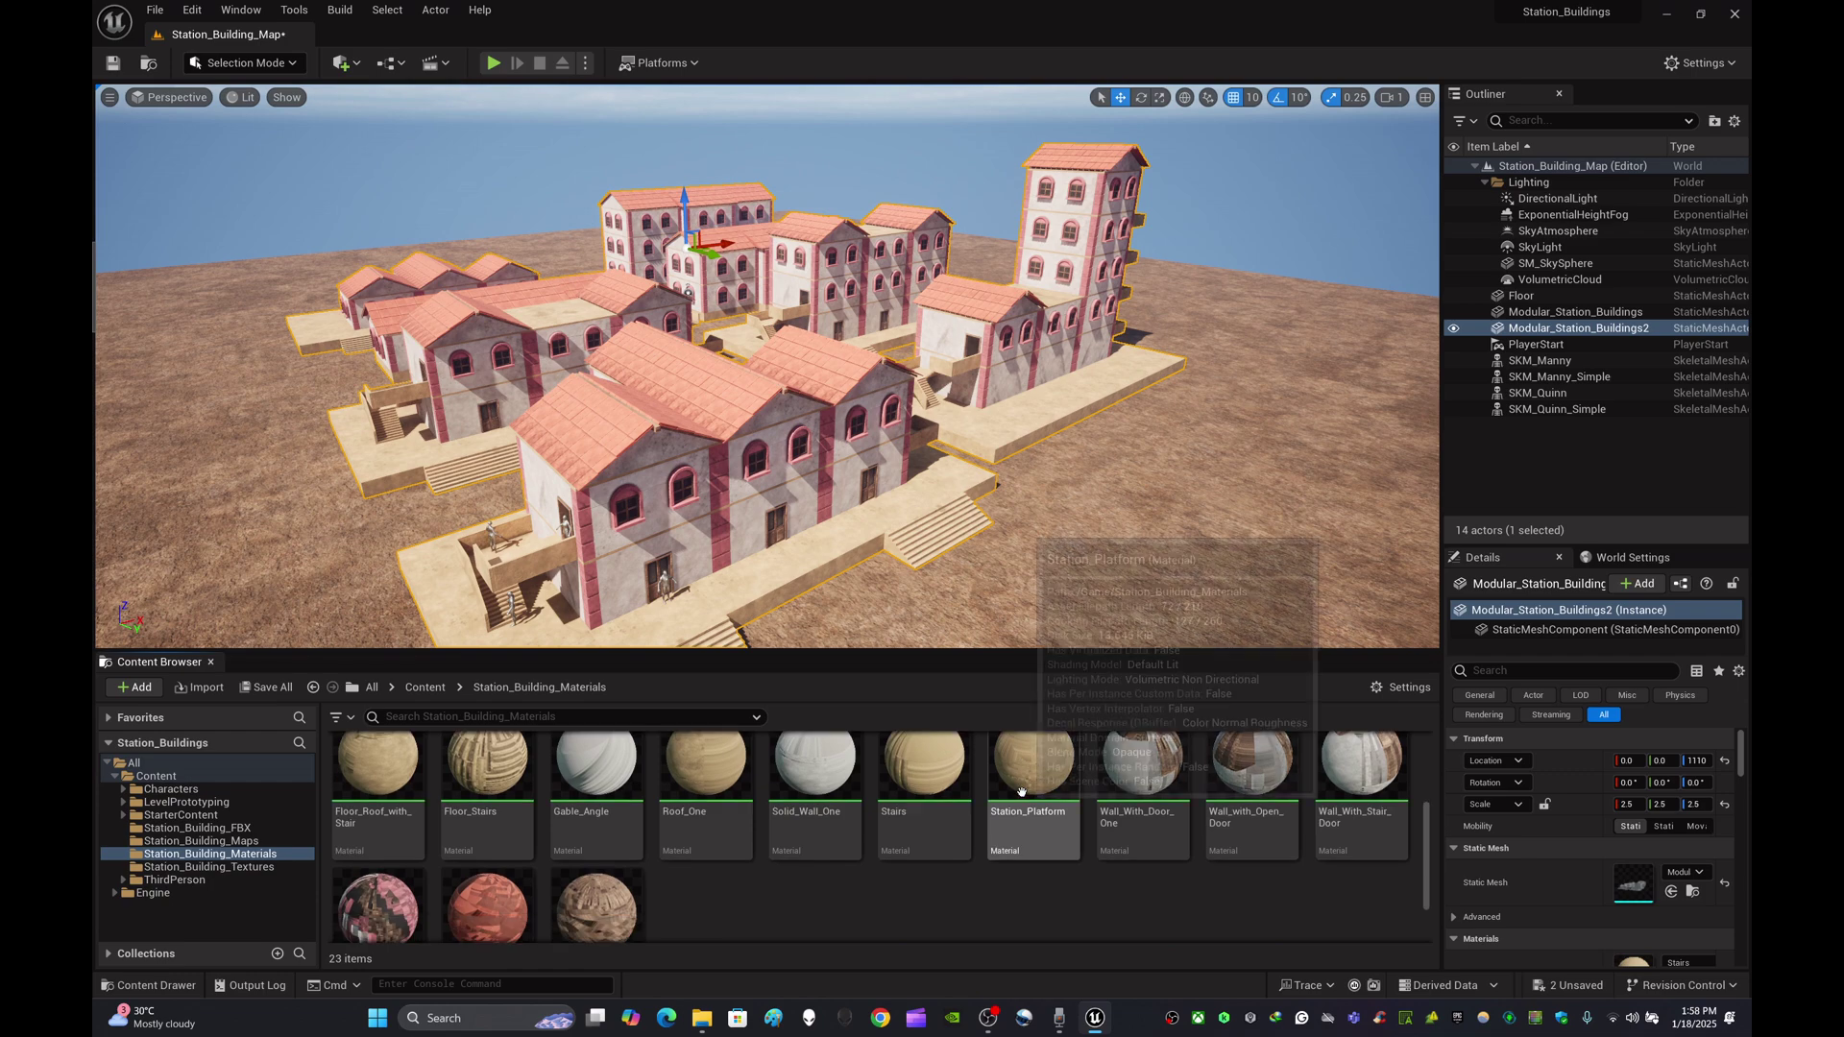
scroll(1022, 826, "down", 1)
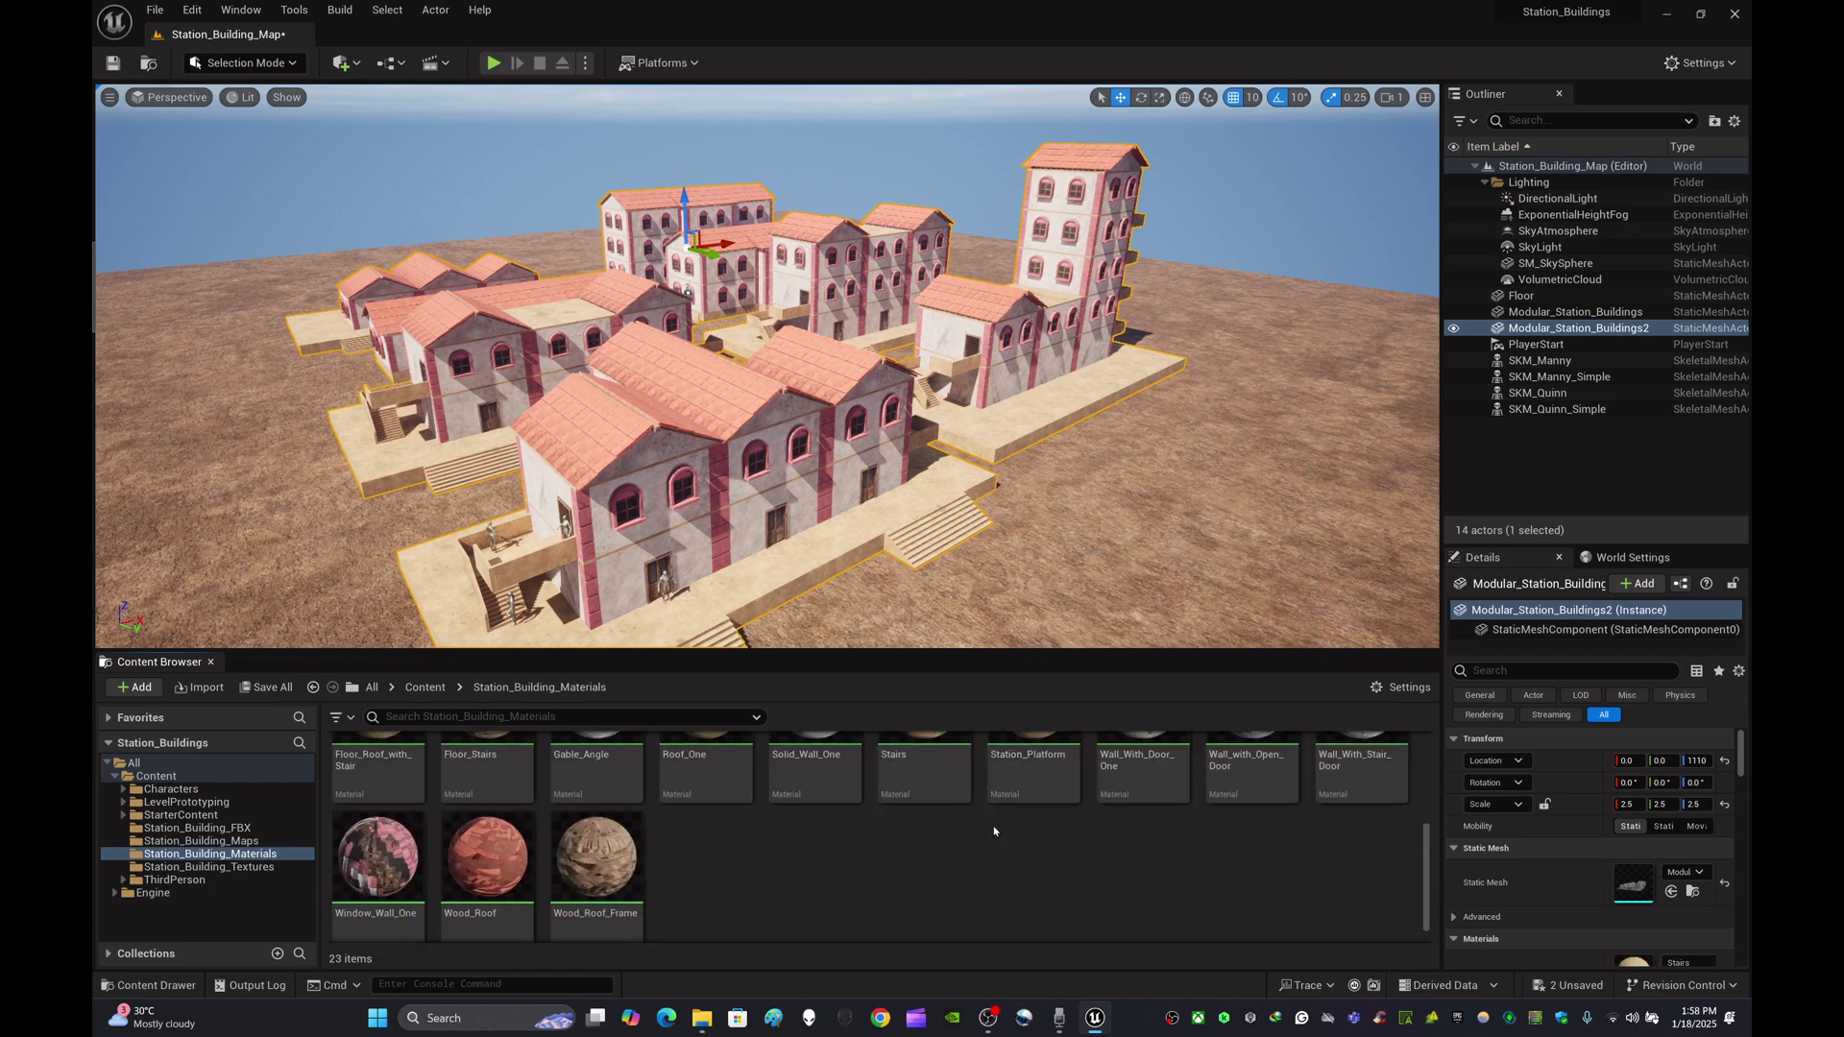
scroll(994, 832, "up", 3)
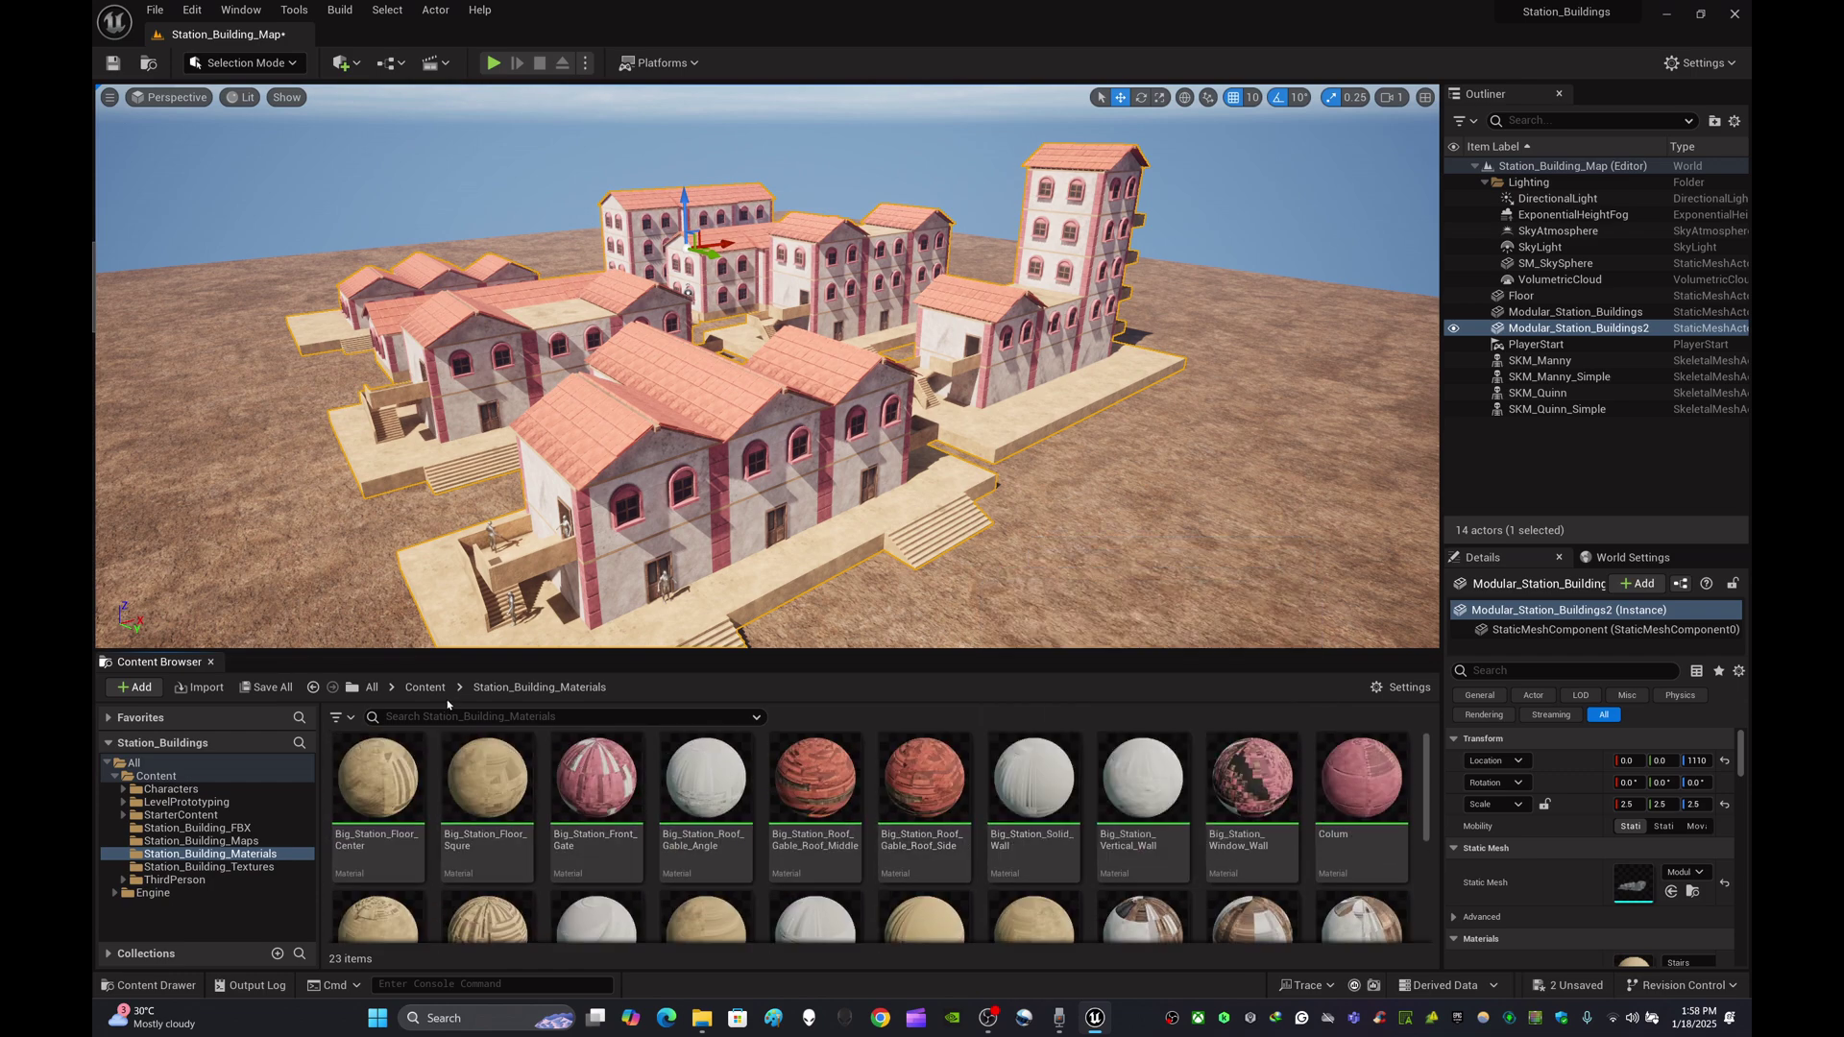
left_click(443, 698)
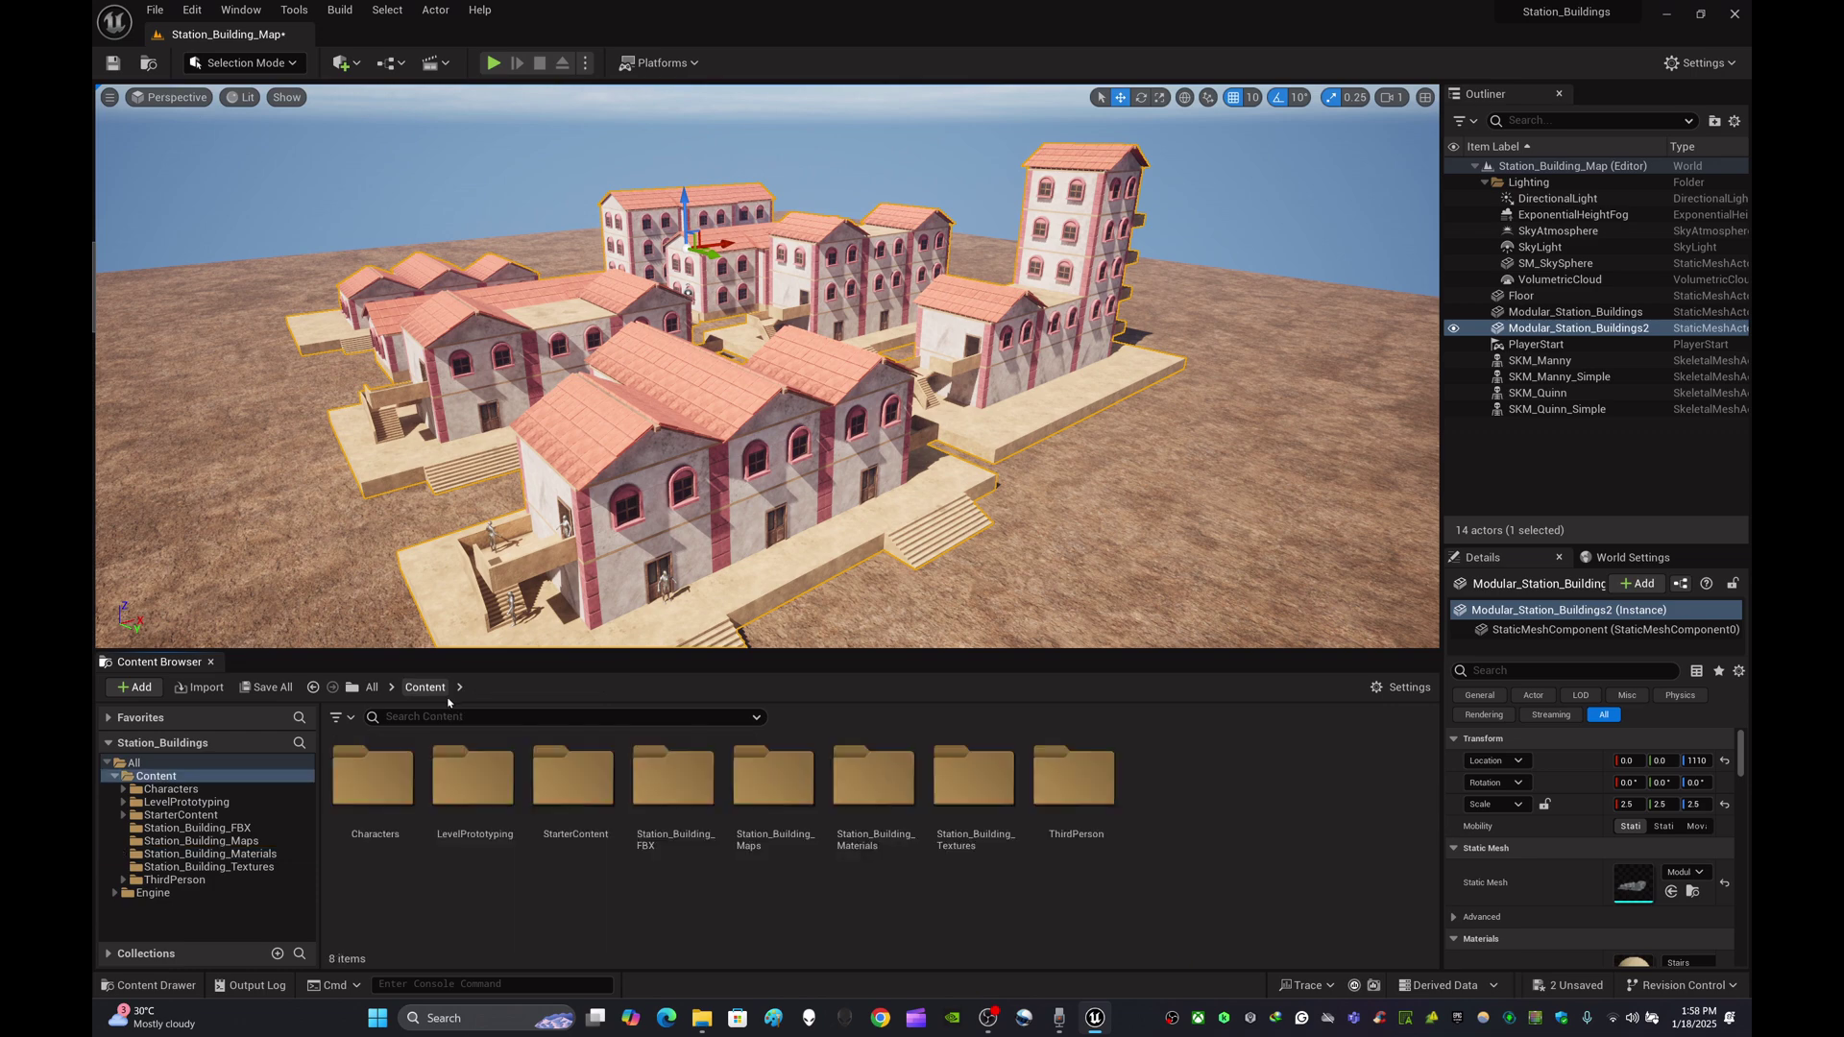
double_click(678, 793)
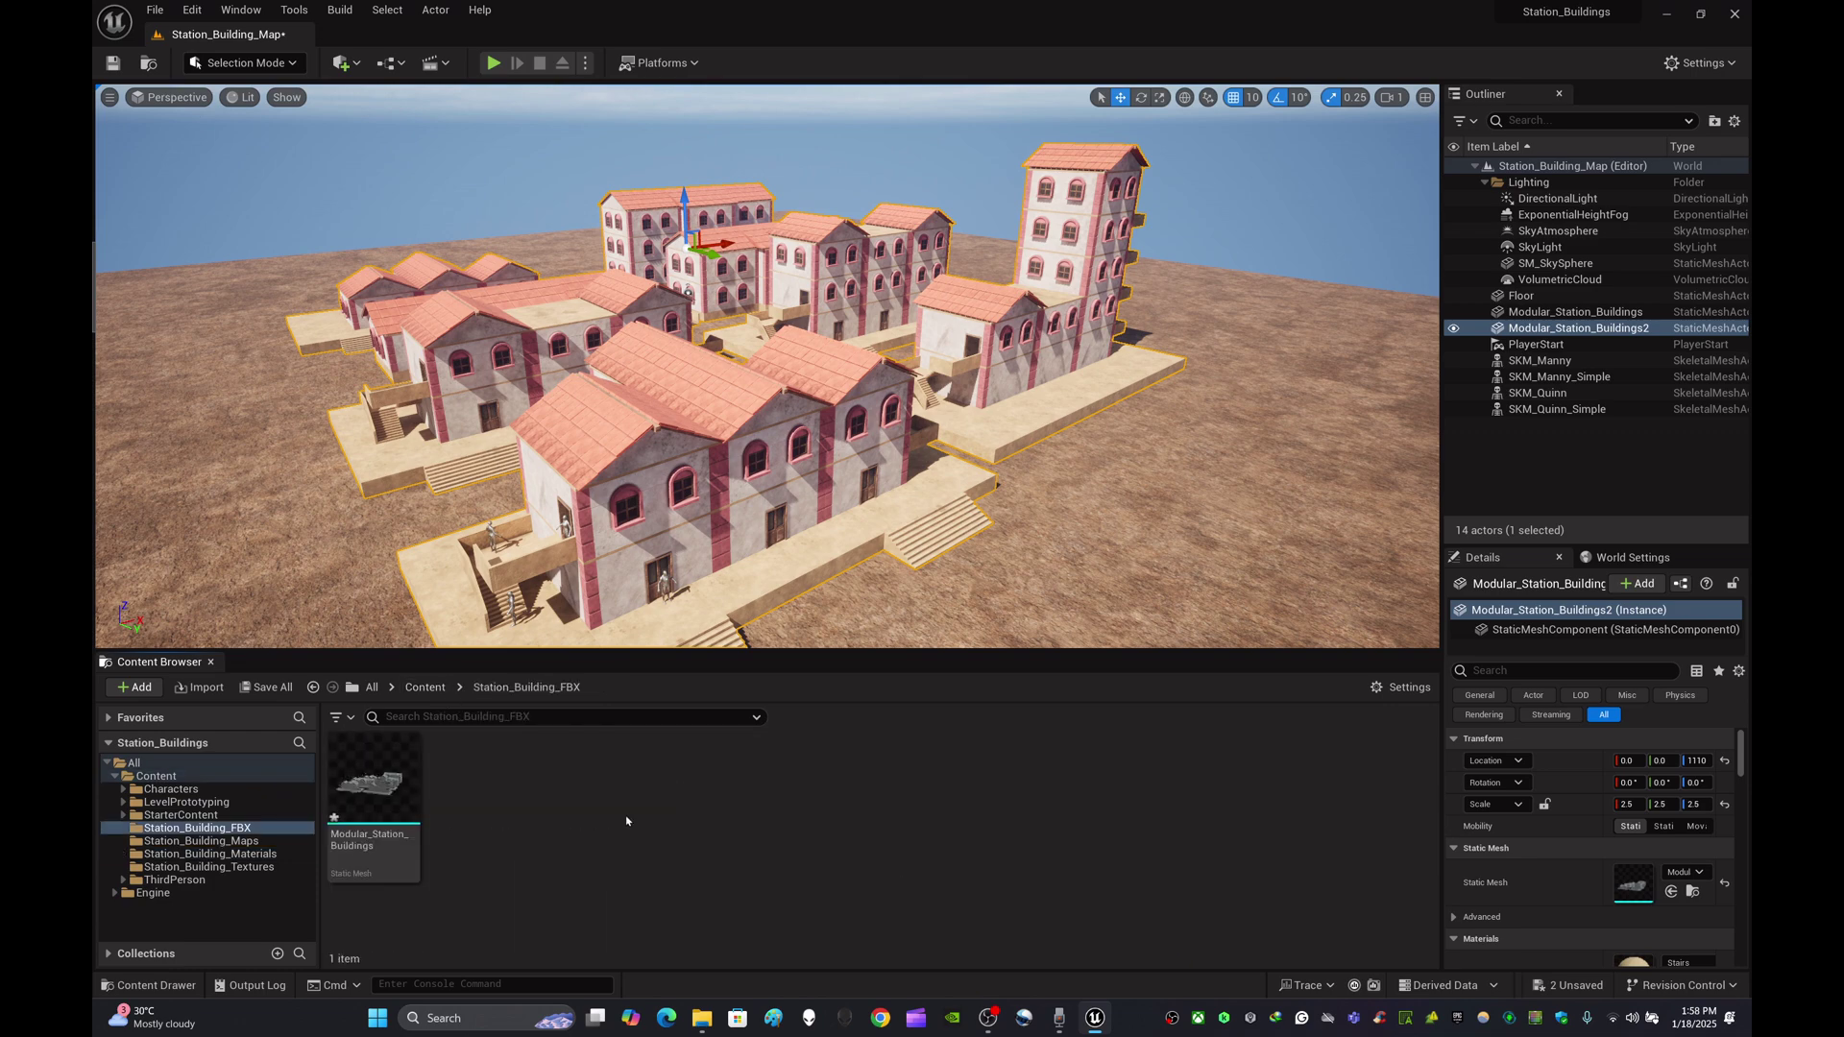
left_click(425, 687)
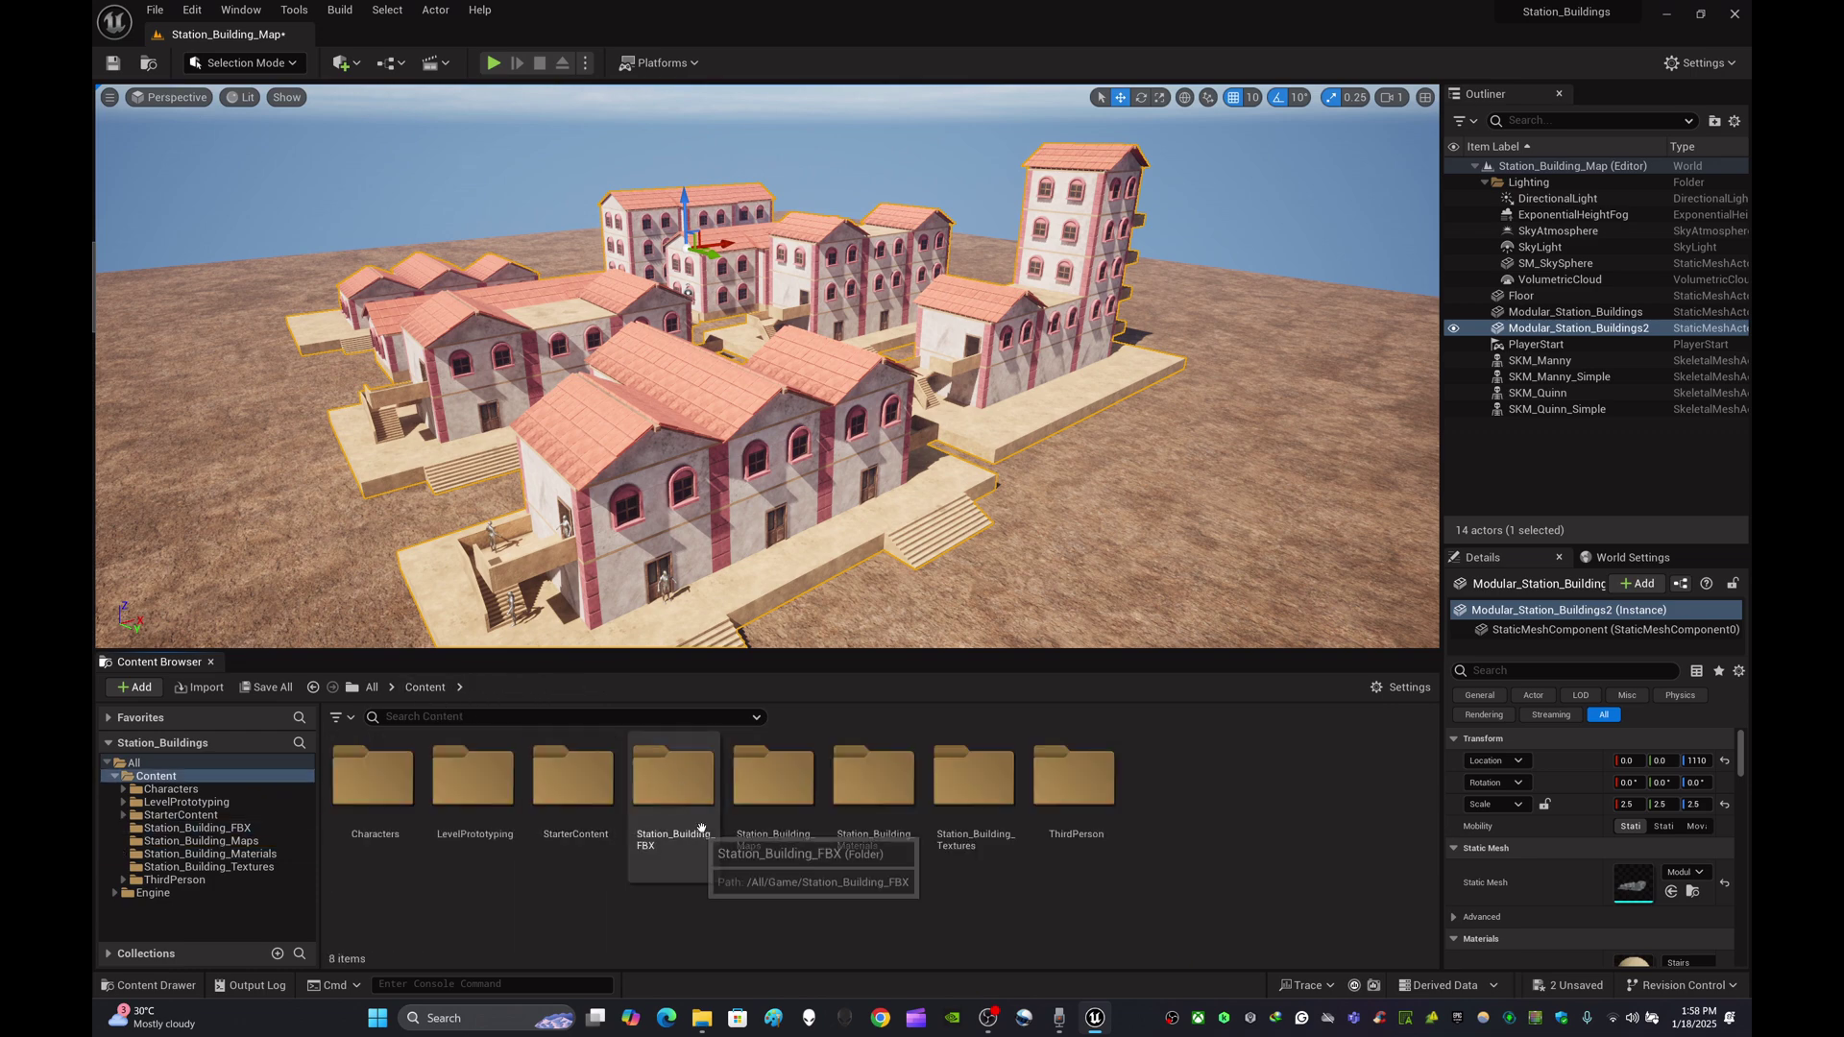
double_click(810, 797)
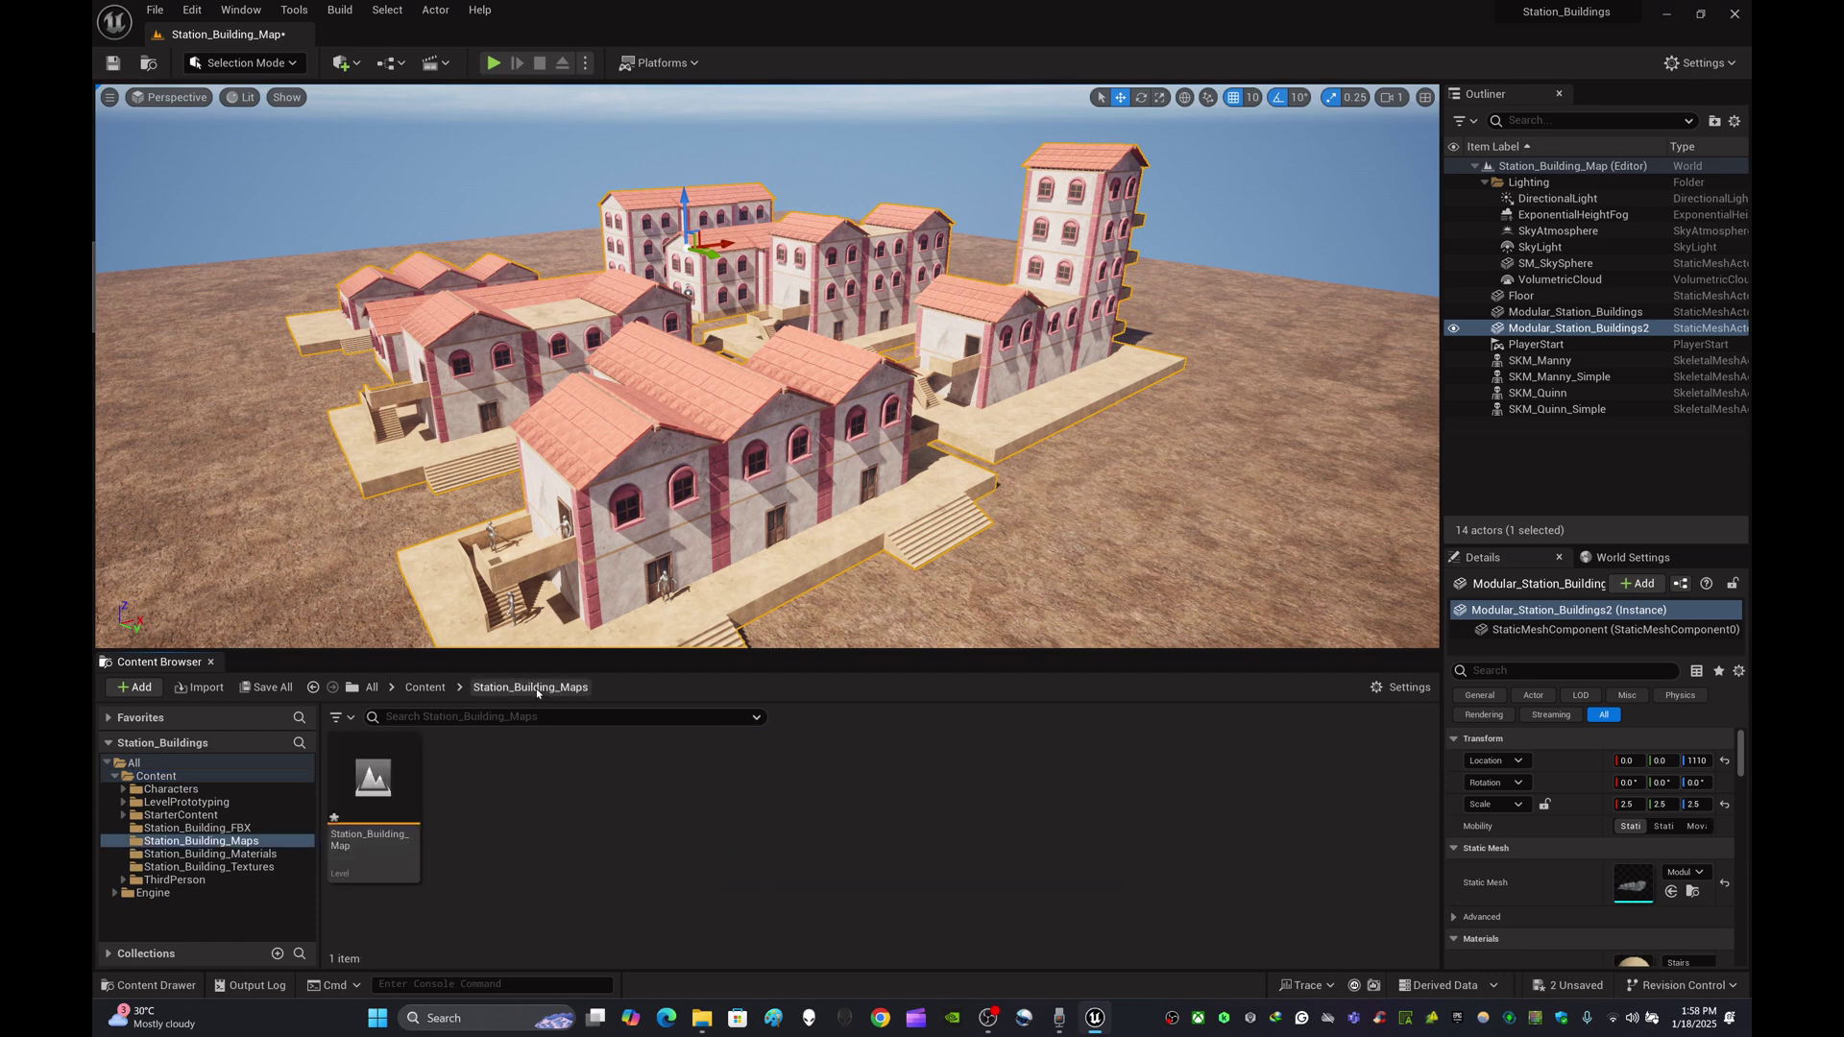
left_click(426, 687)
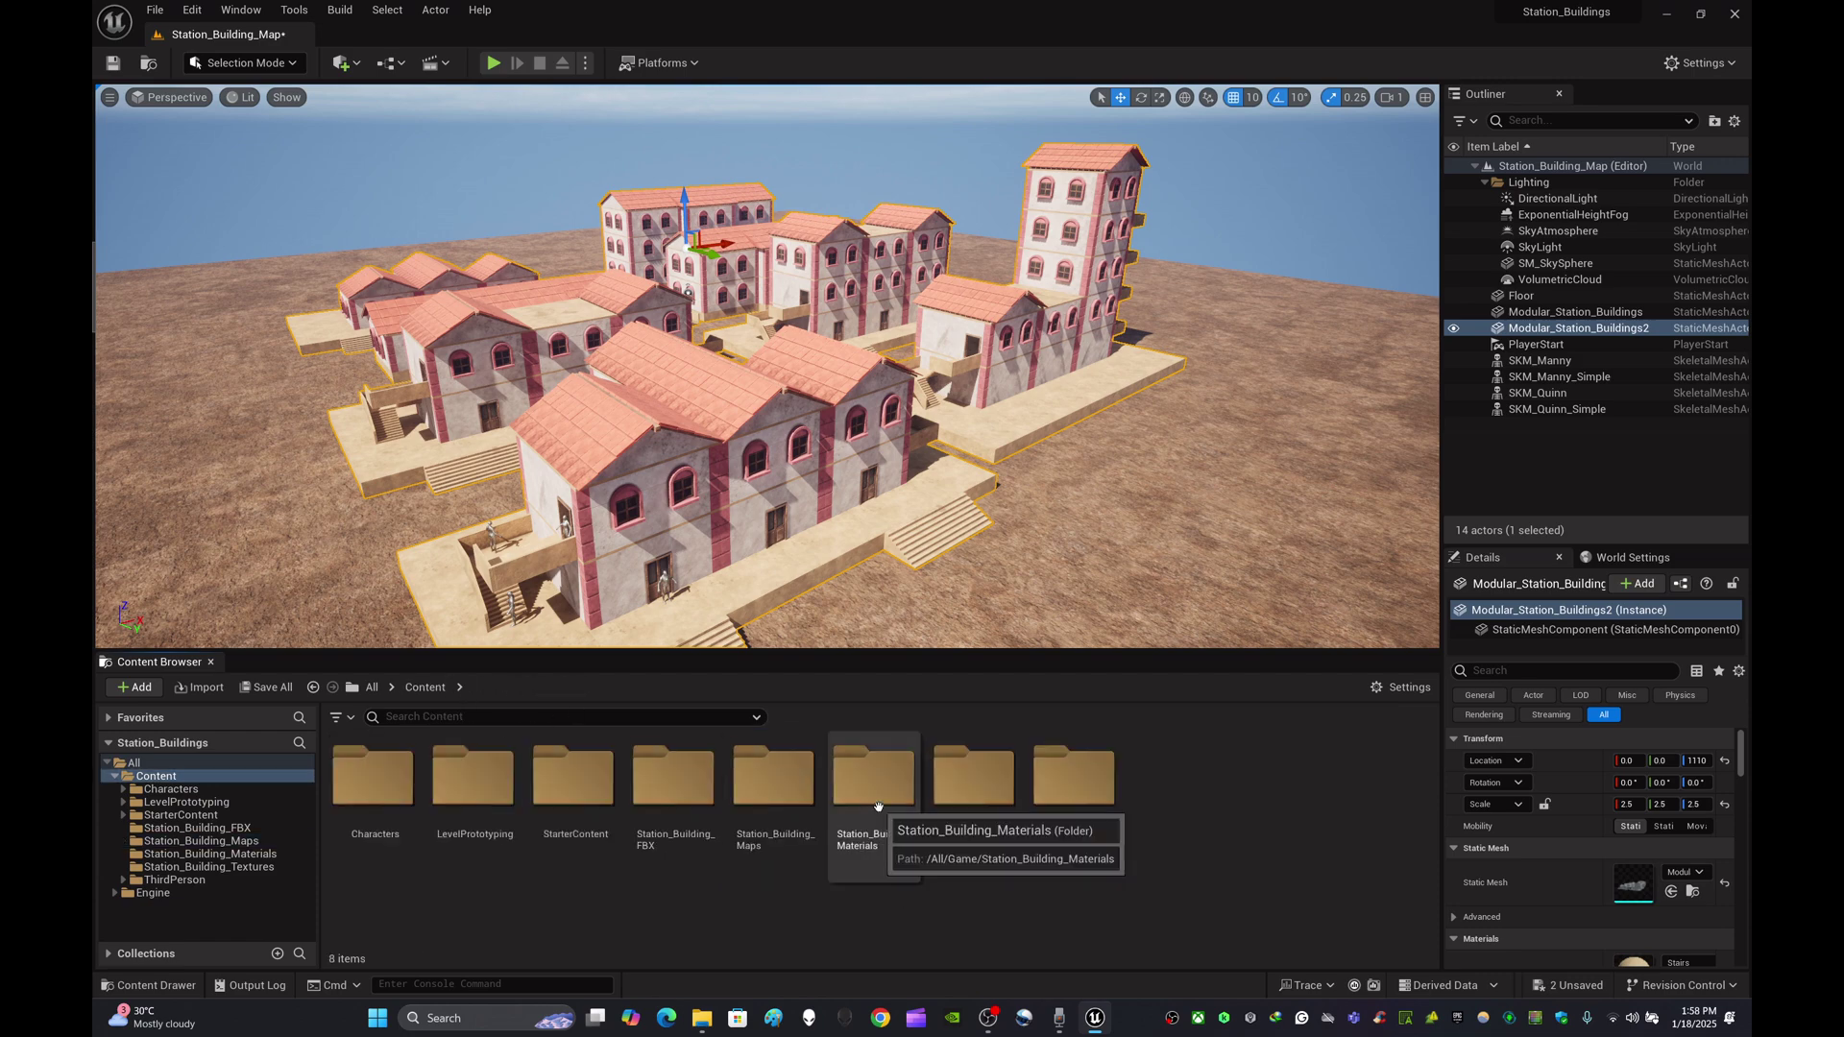
double_click(972, 783)
scroll(1082, 841, "down", 5)
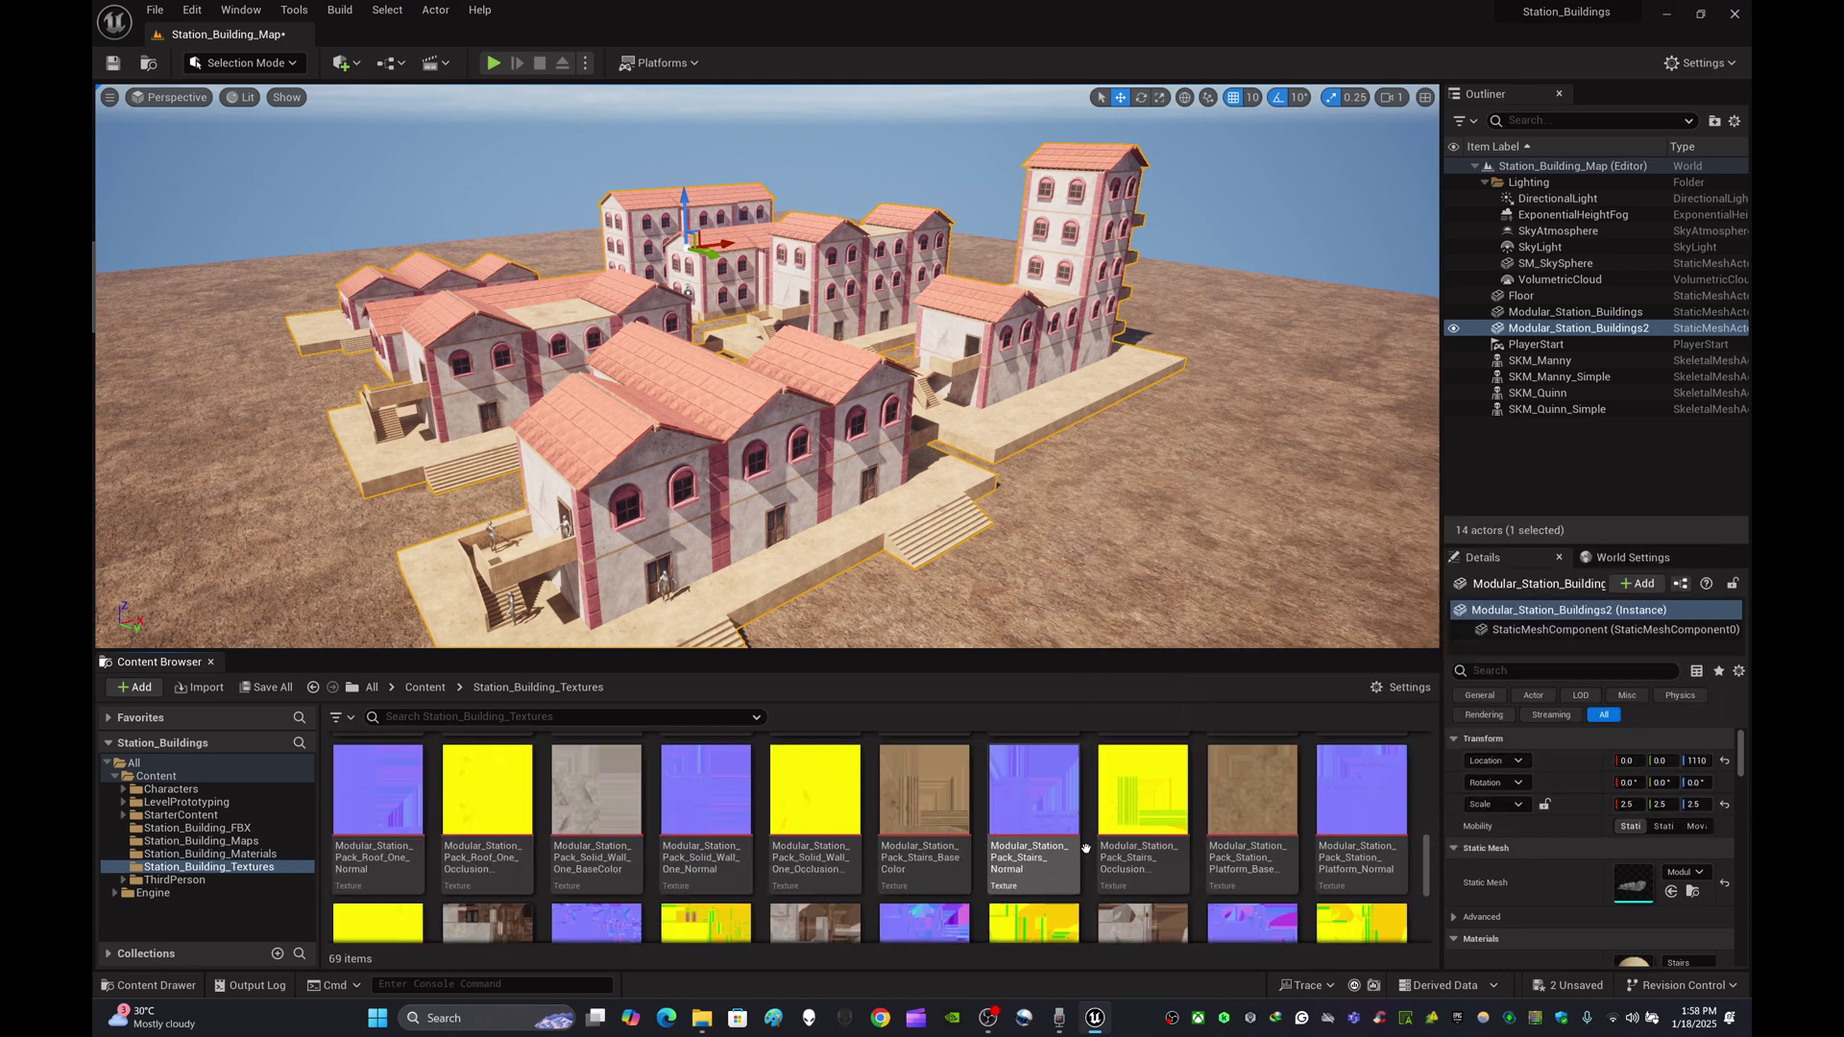
scroll(1057, 864, "up", 5)
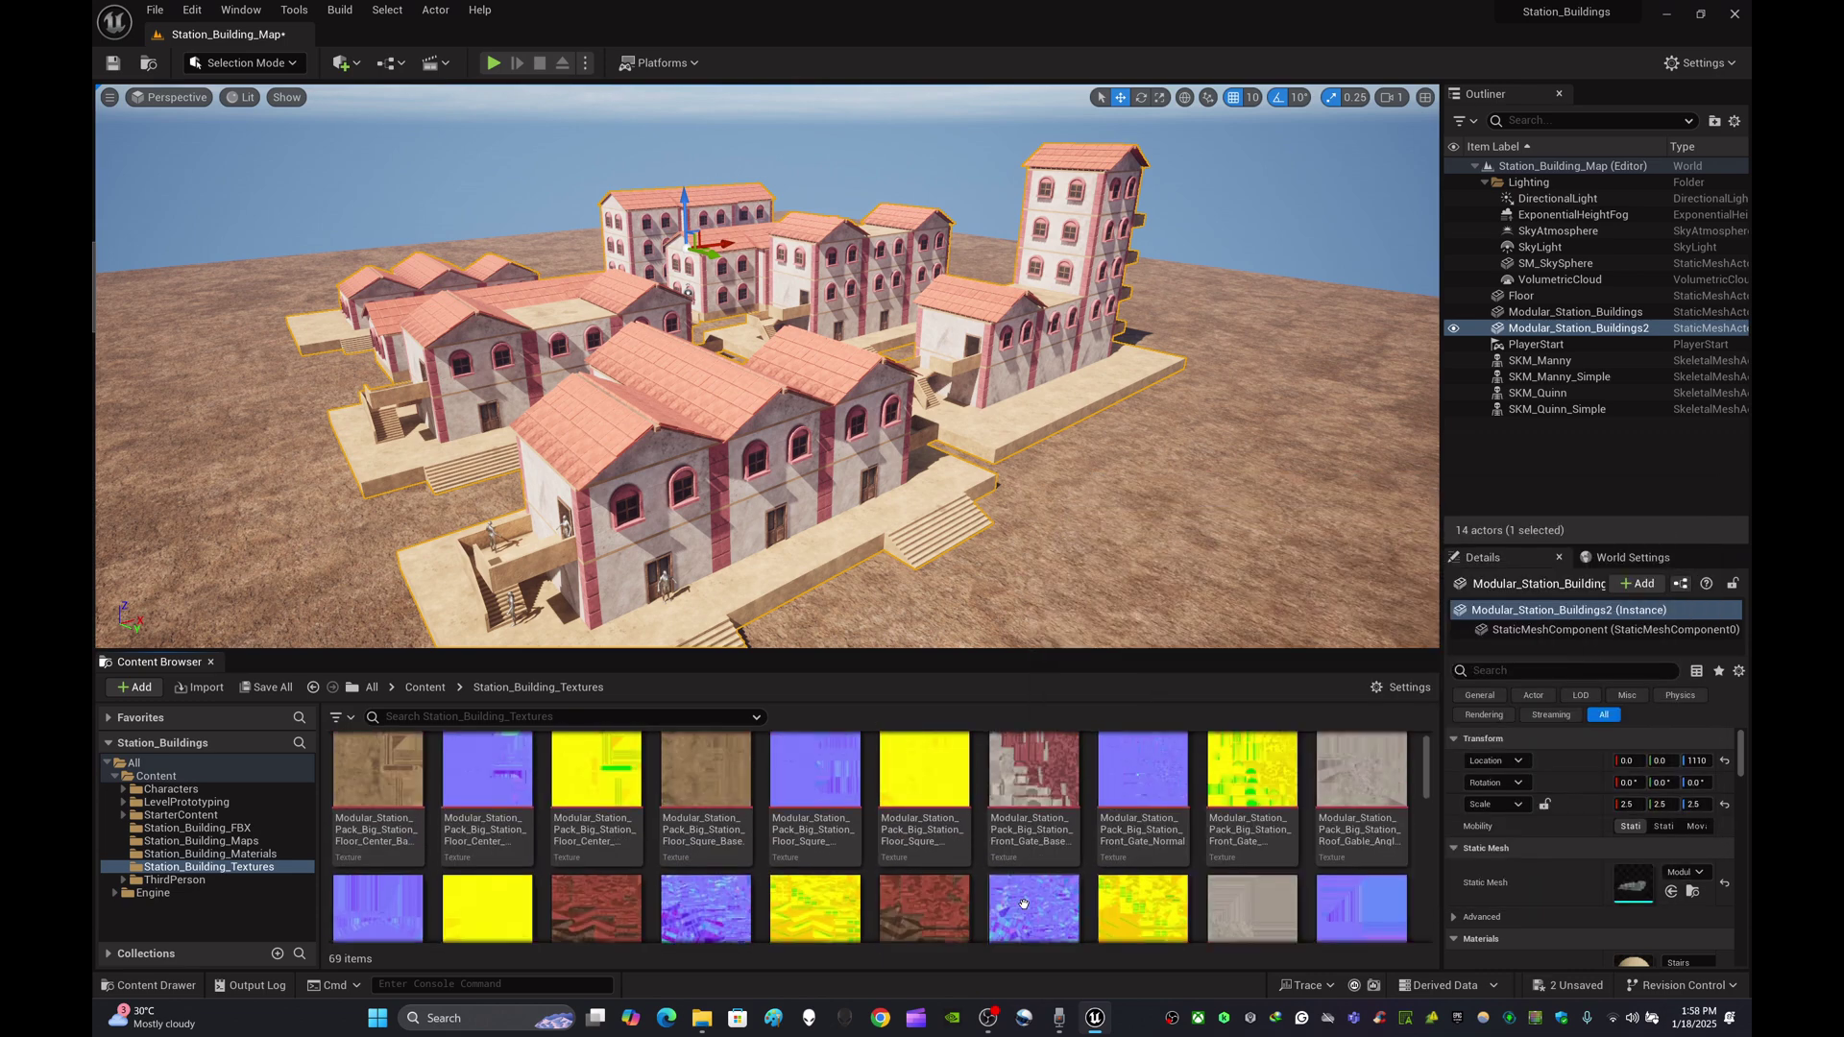
left_click(426, 687)
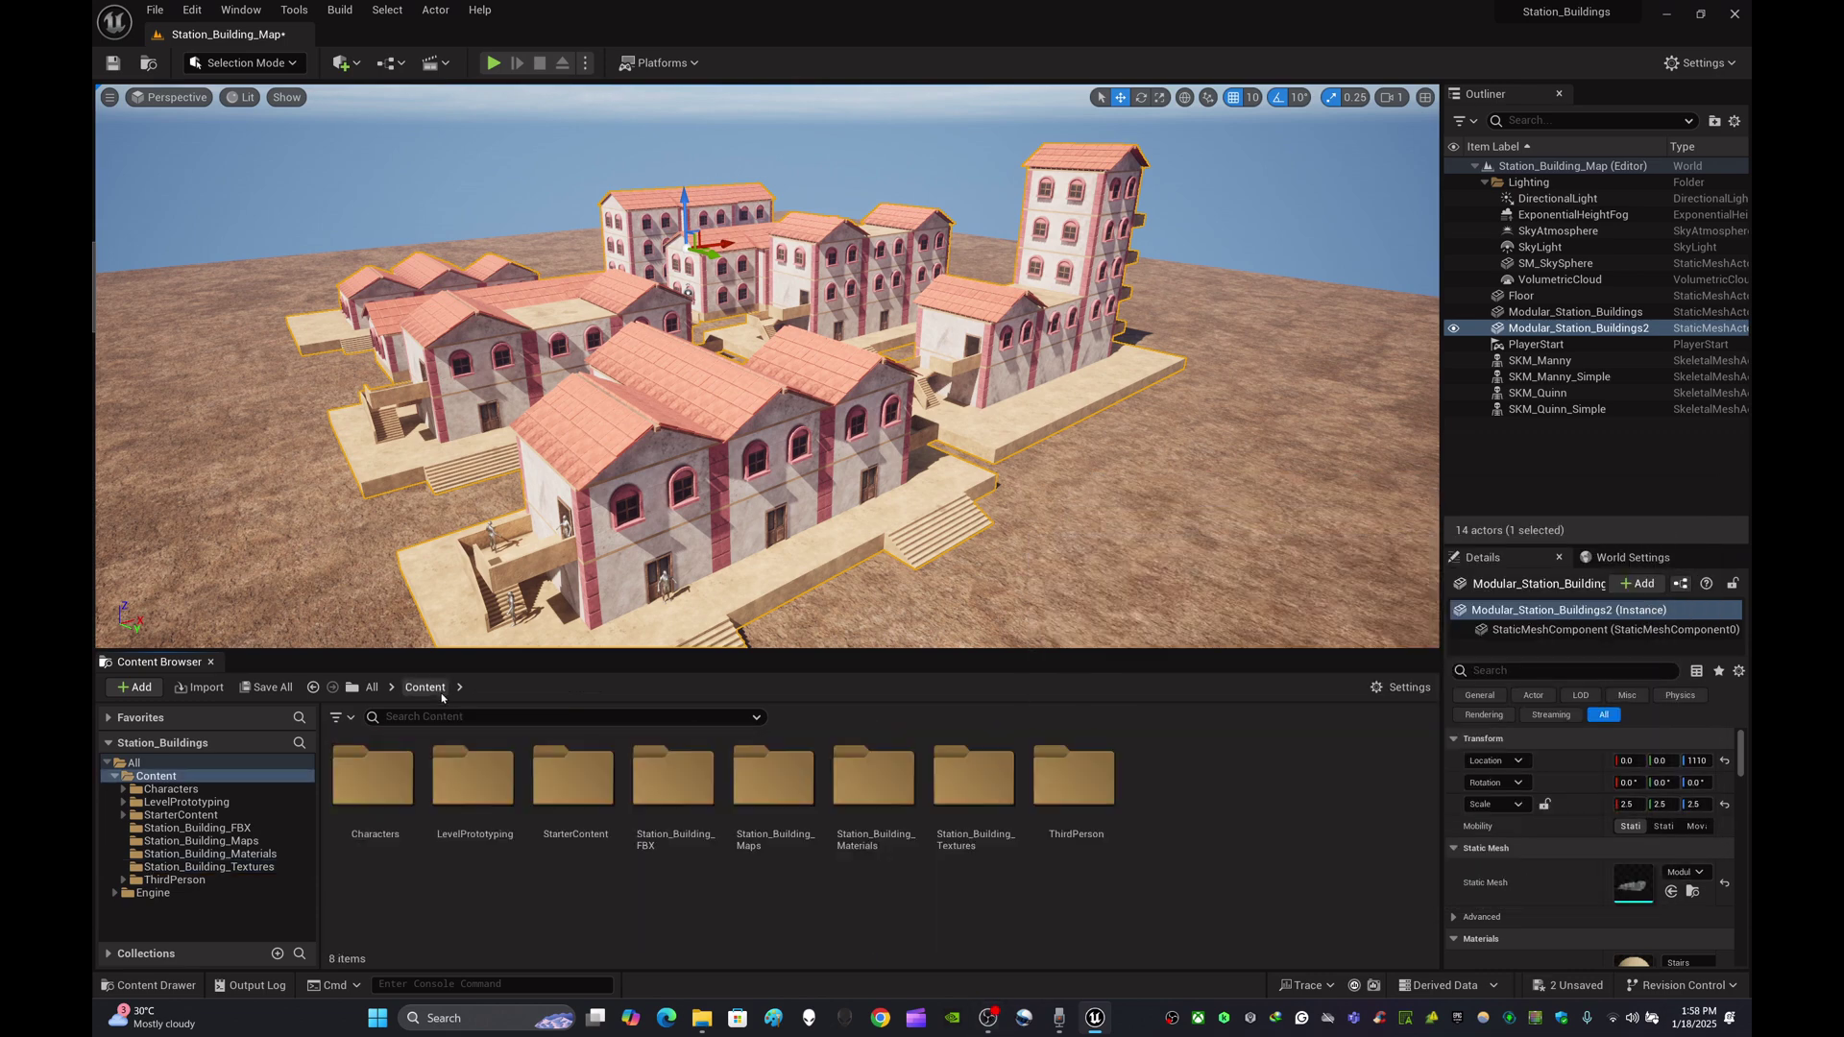
- Review the materials in the Station_Building_Materials folder and return to the Content folder
double_click(885, 784)
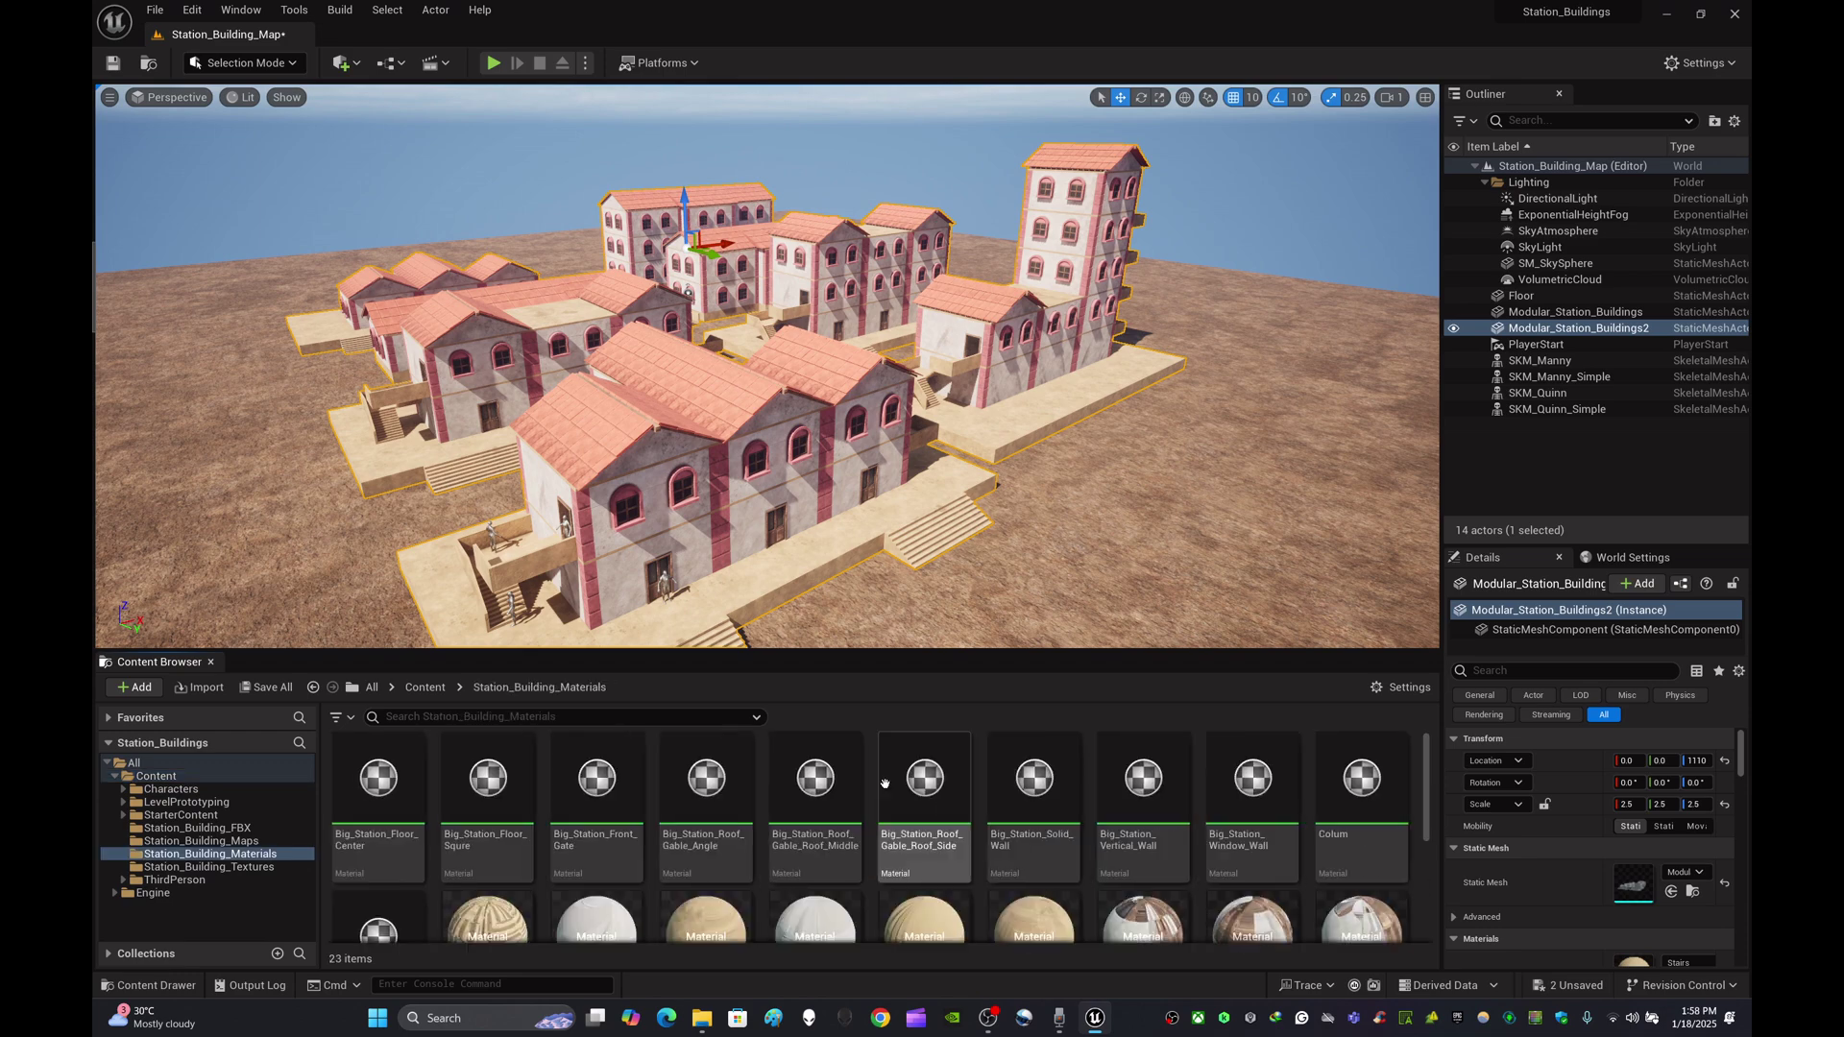
scroll(1056, 834, "down", 2)
scroll(1061, 834, "up", 2)
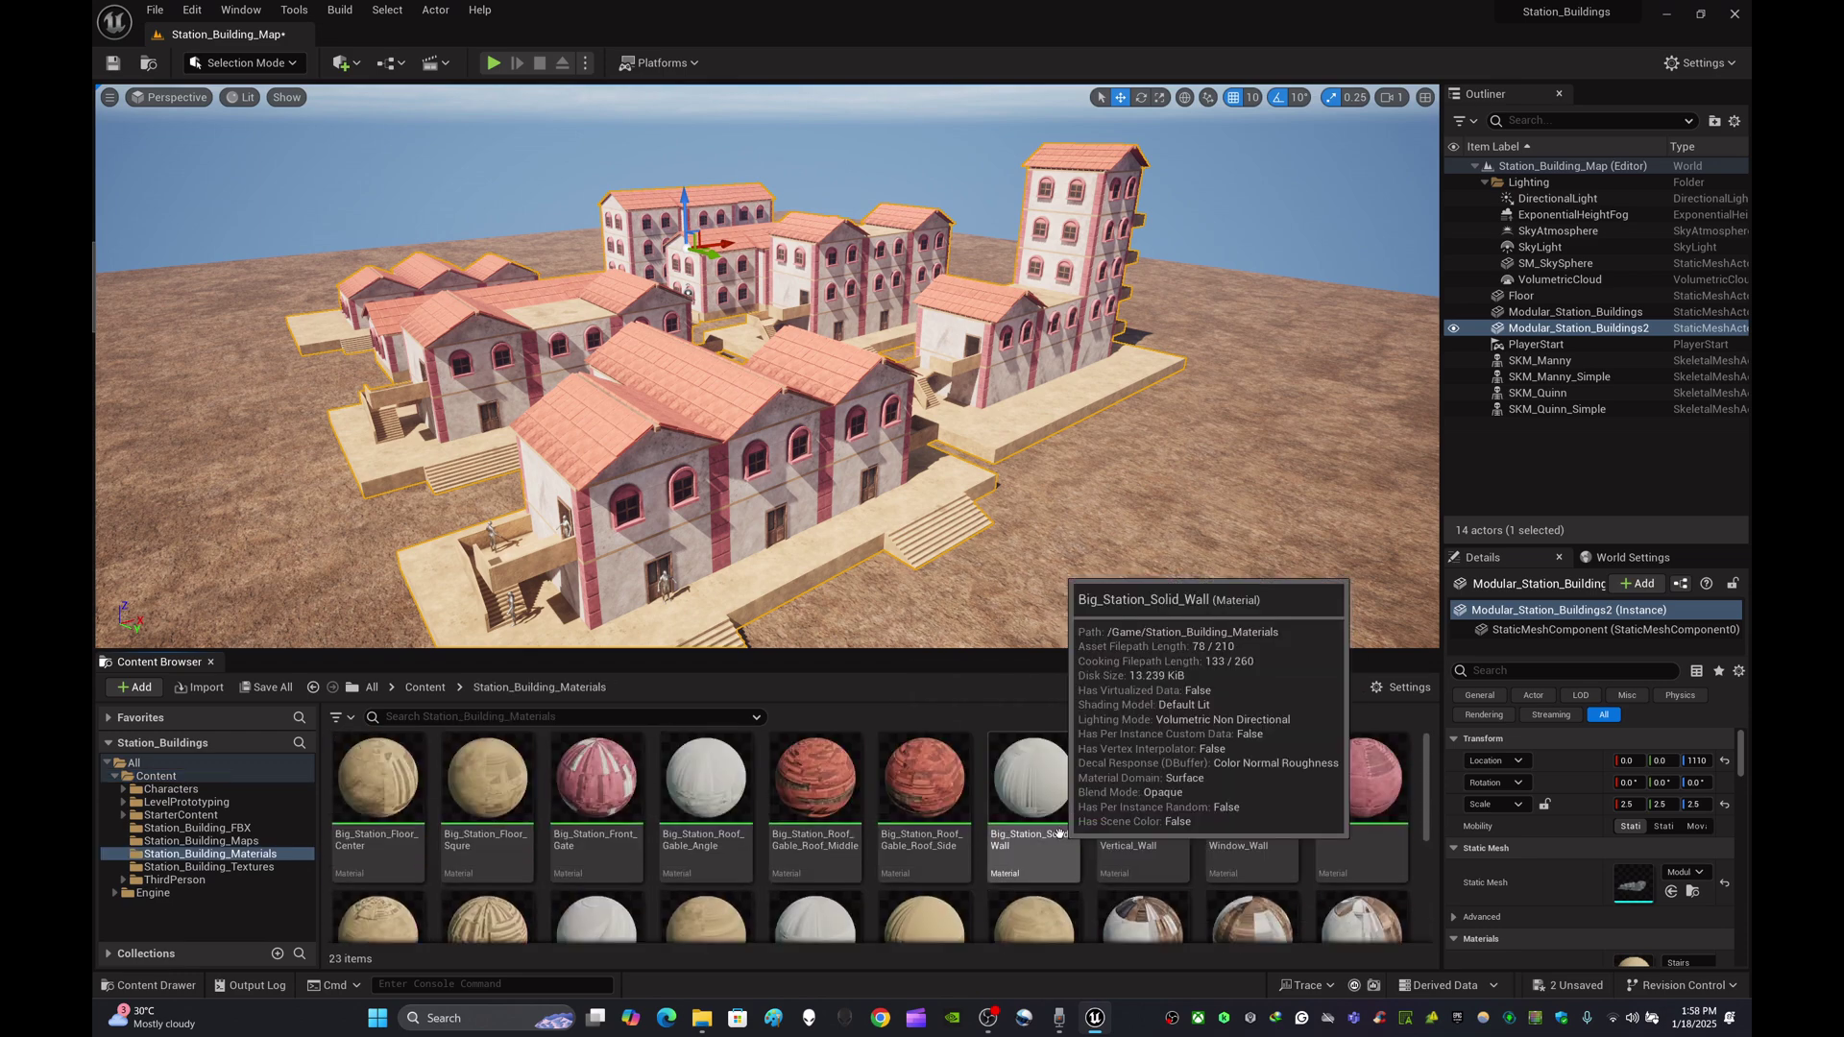
scroll(1060, 840, "down", 4)
scroll(1040, 872, "up", 4)
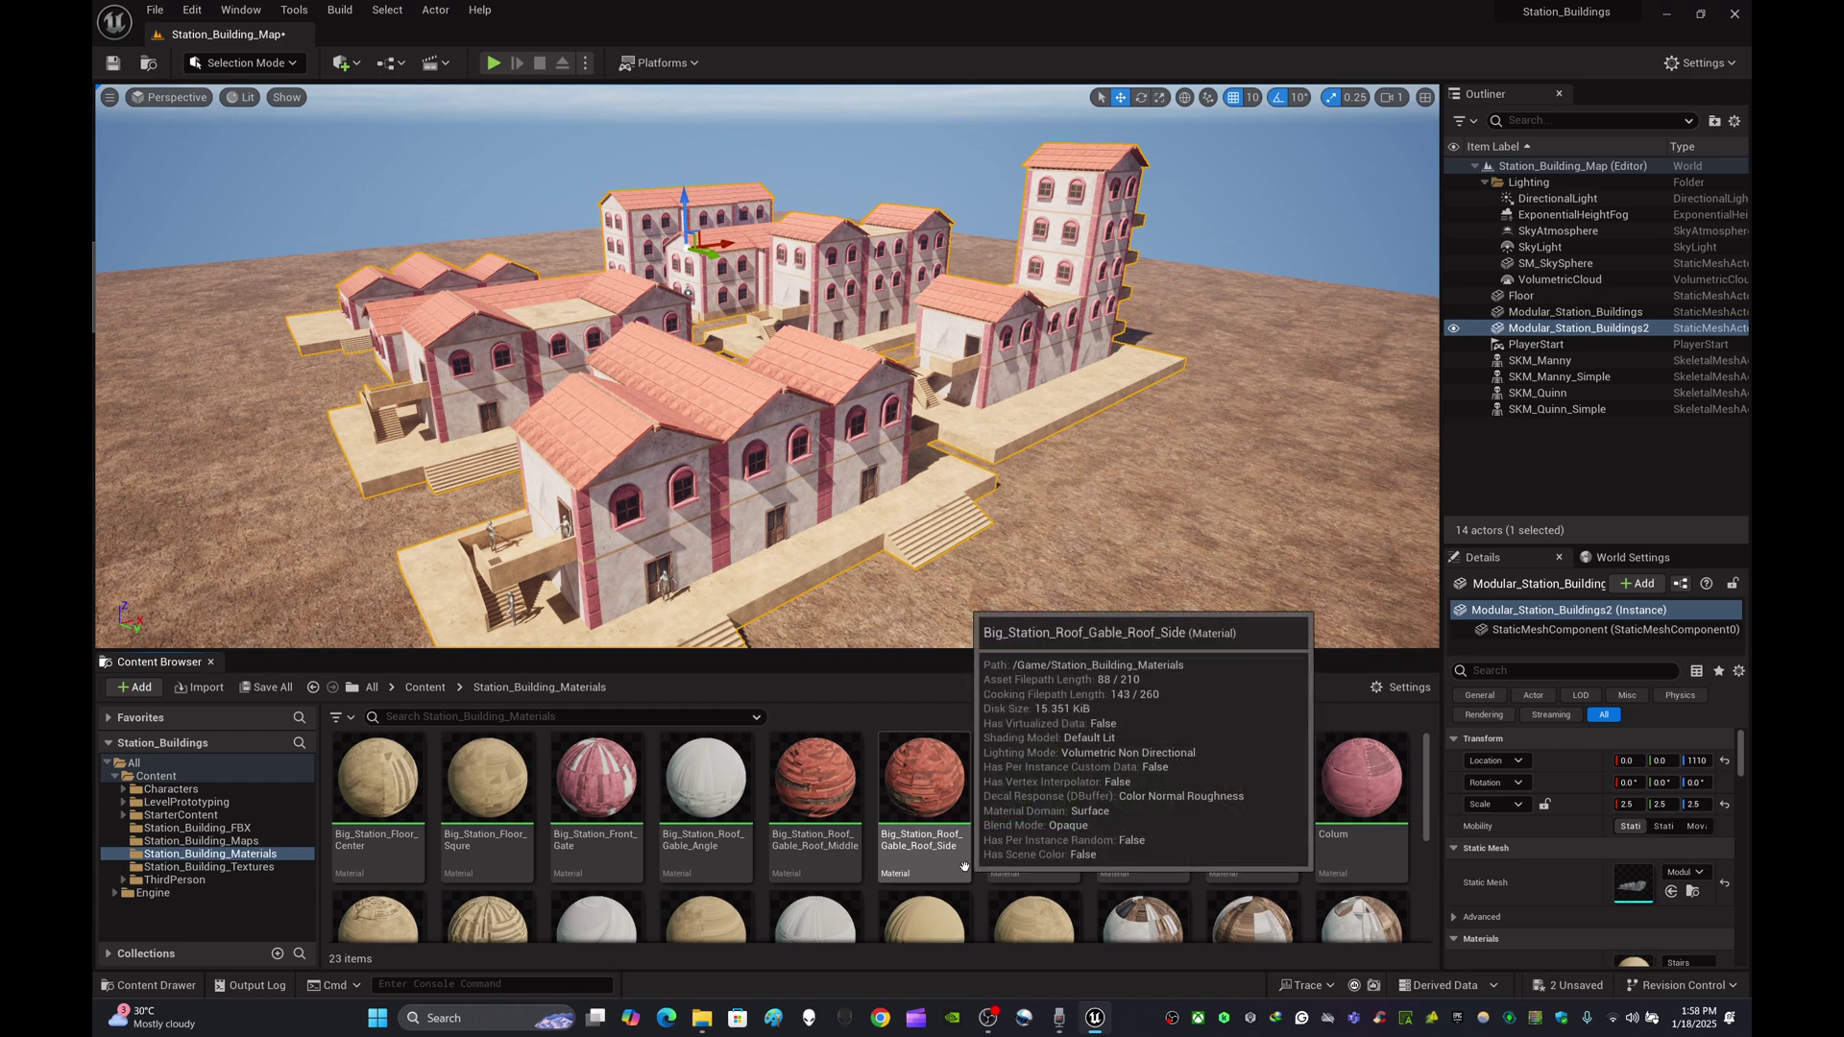
left_click(424, 687)
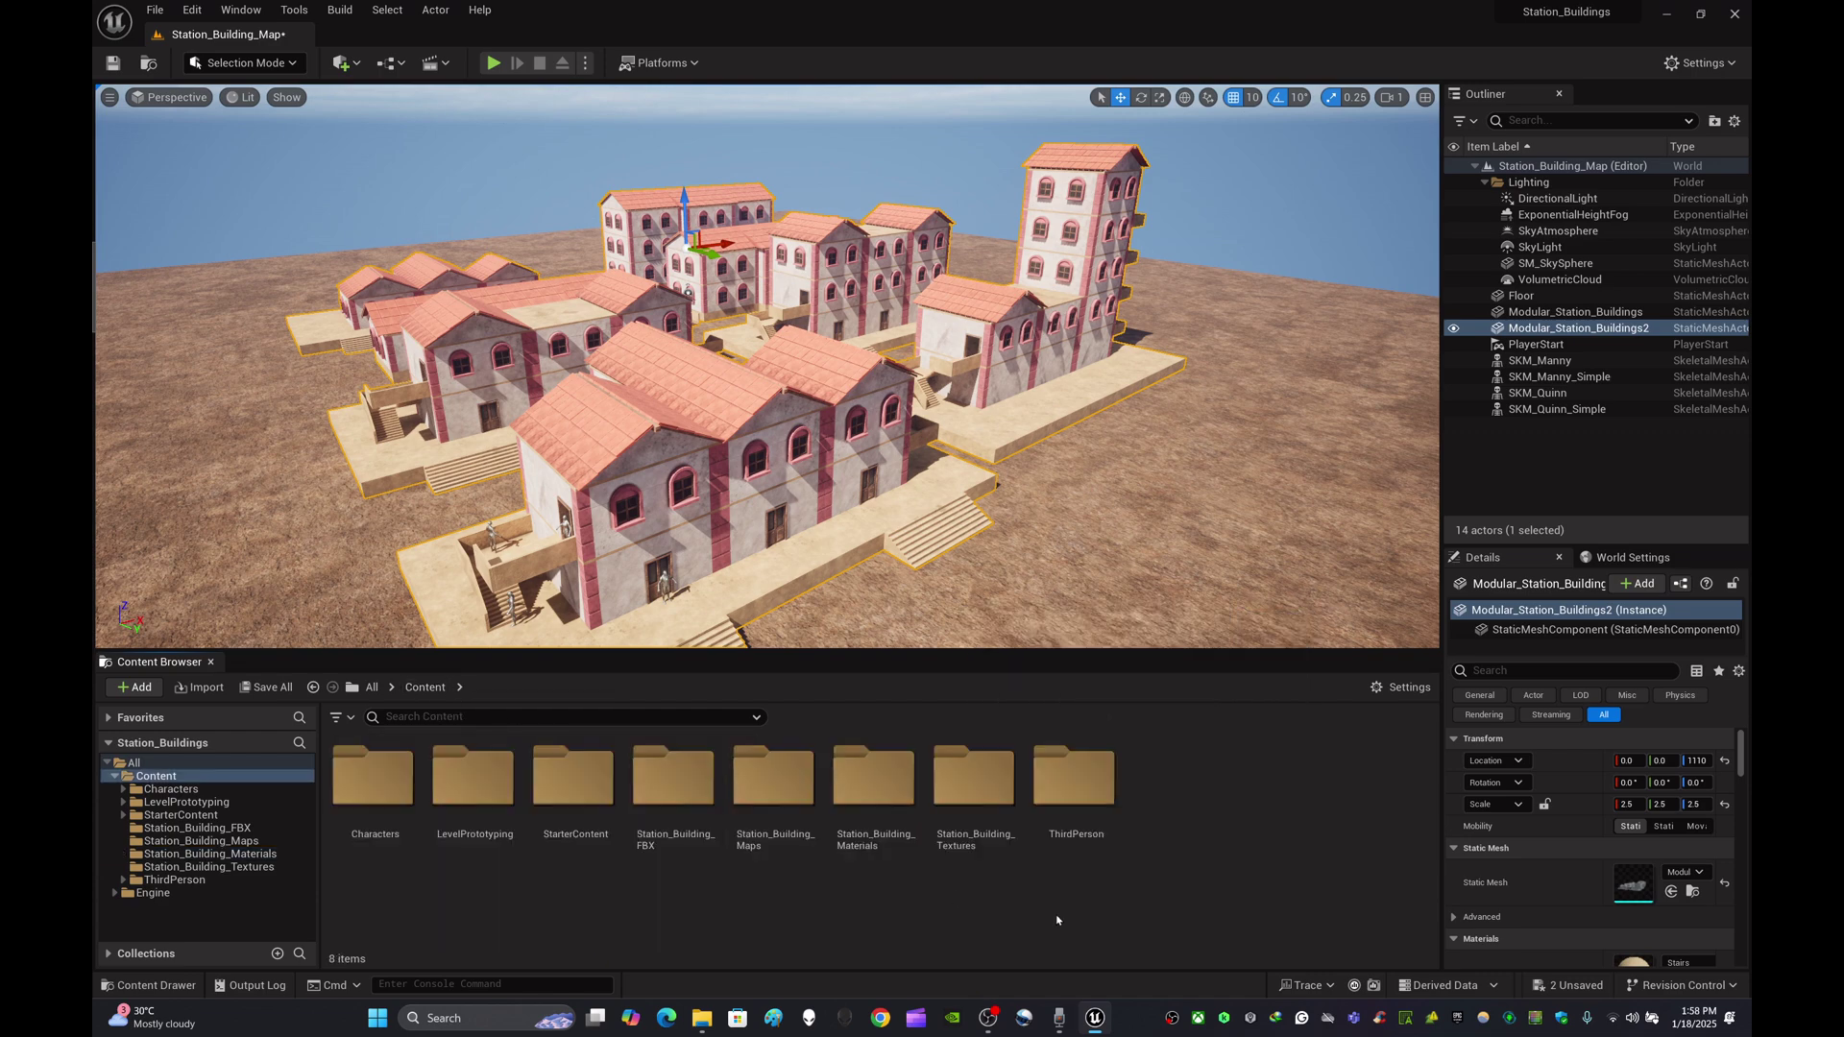
- Save the unsaved Modular_Station_Buildings mesh and the Station_Building_Map level
left_click(1570, 986)
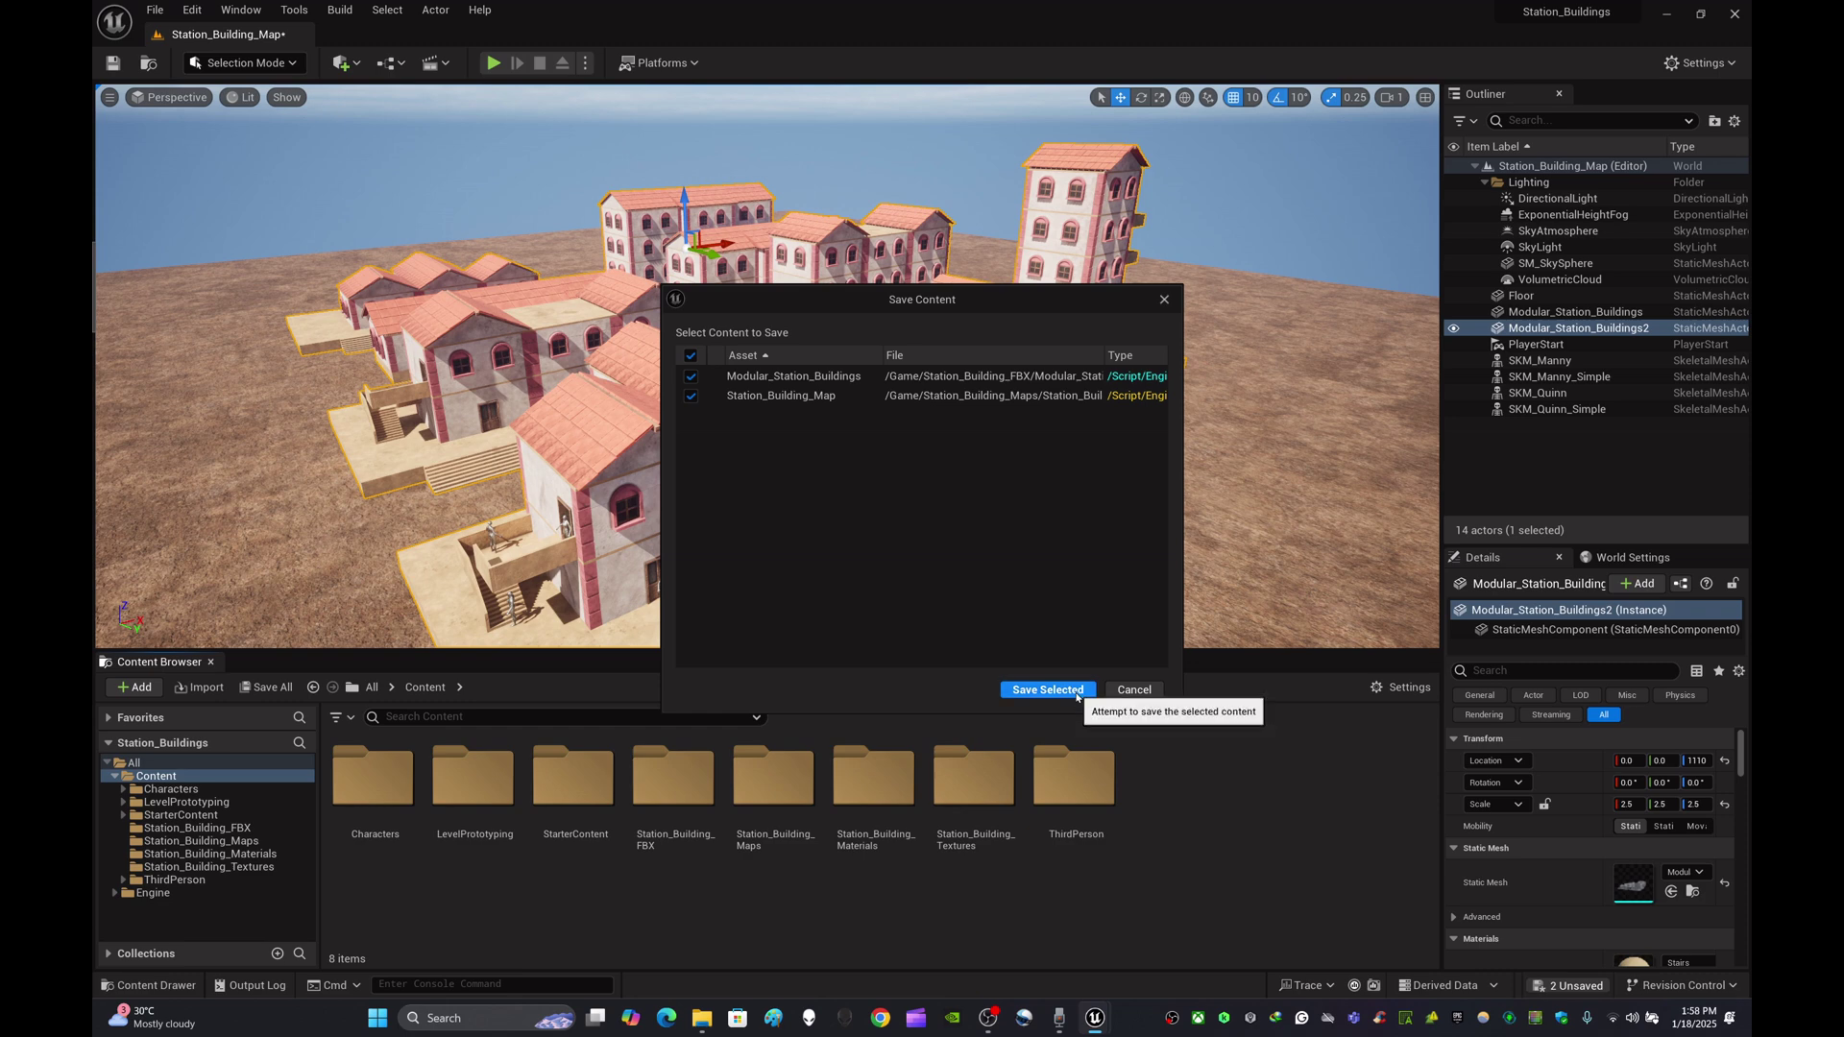
left_click(1076, 696)
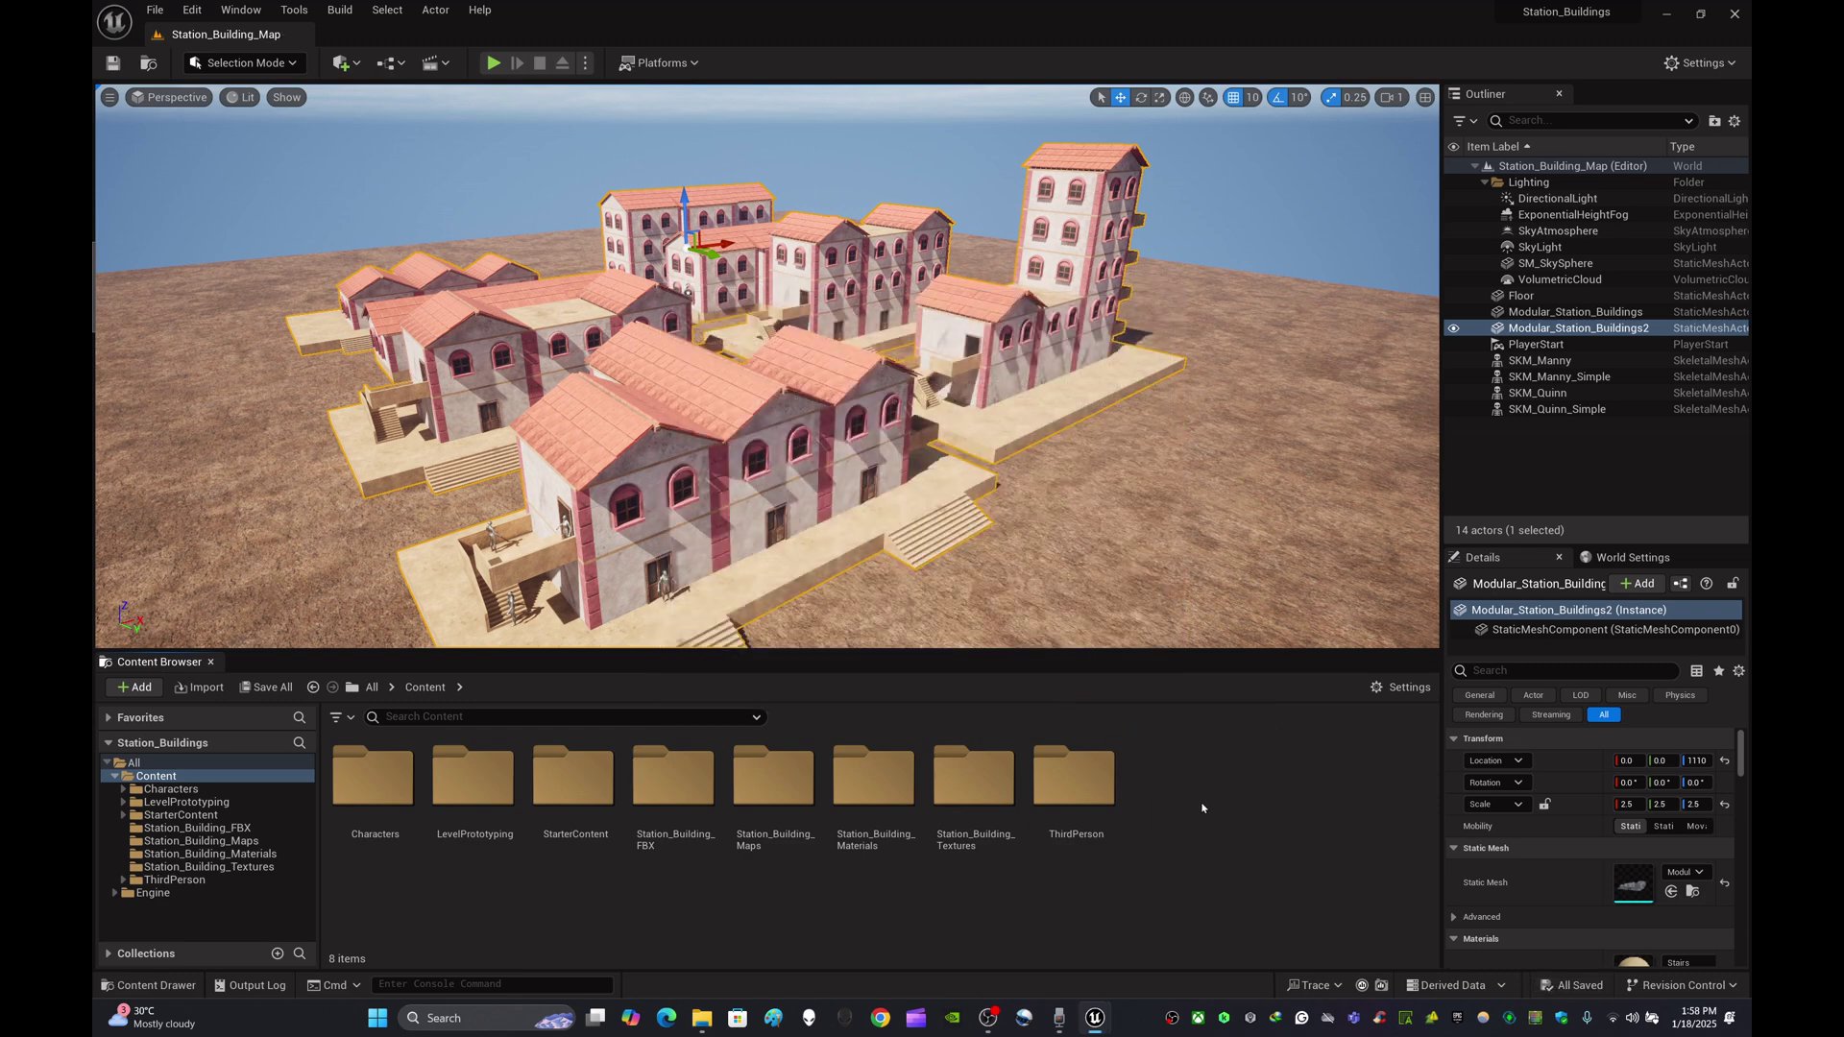
- Inspect the textured station buildings from close up and from above in a full-screen viewport, and restore the normal editor layout
left_click(1274, 240)
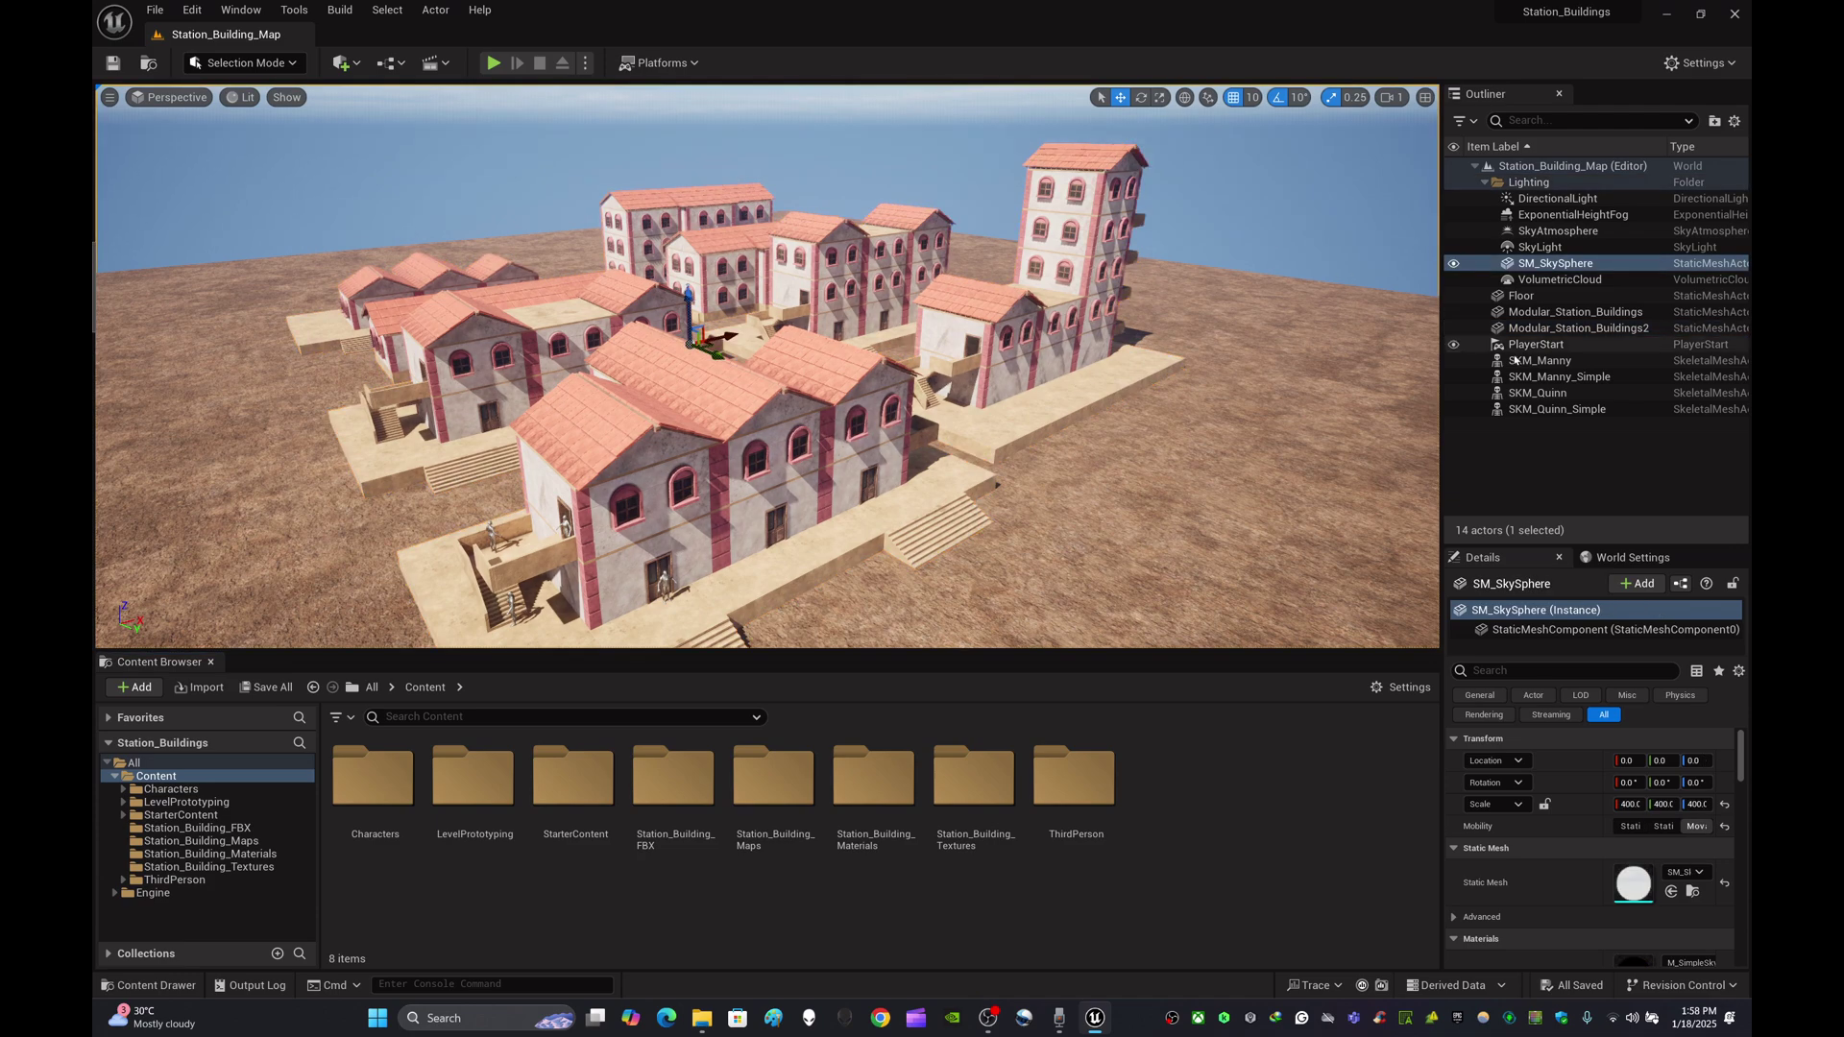
left_click(1550, 483)
left_click(1348, 185)
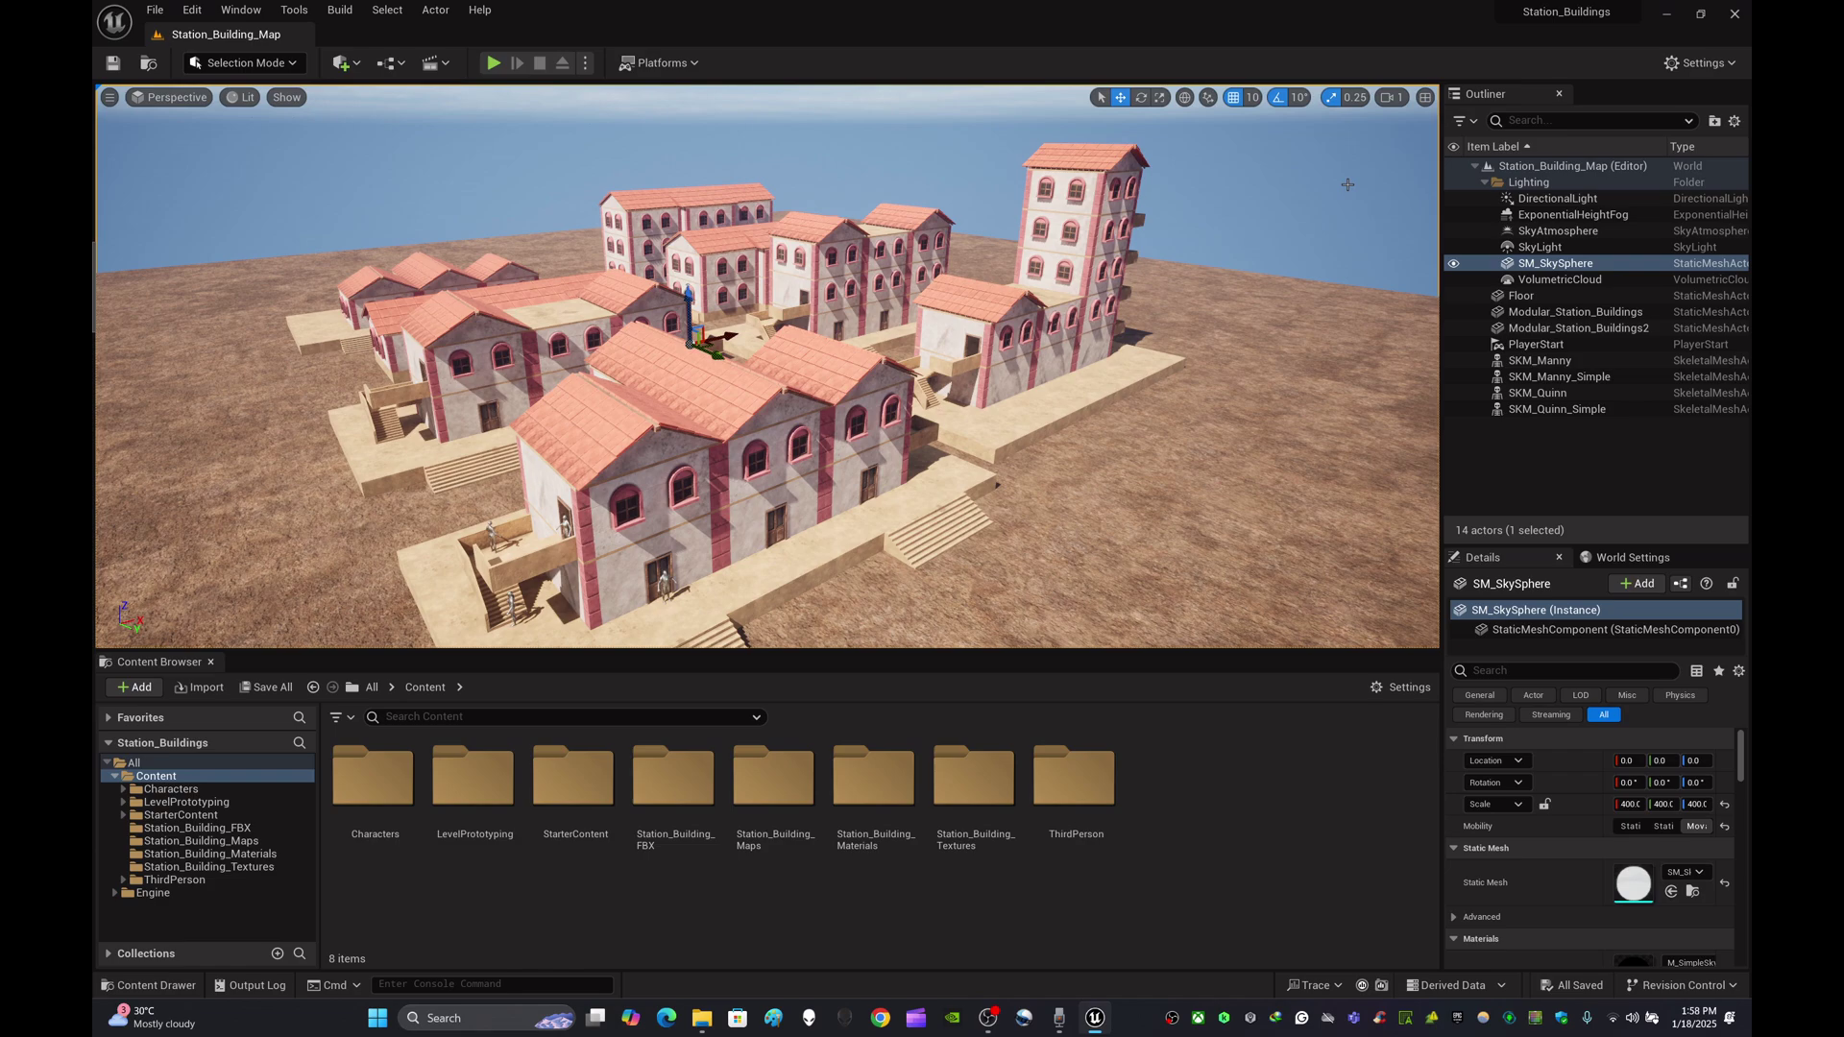
key("F11")
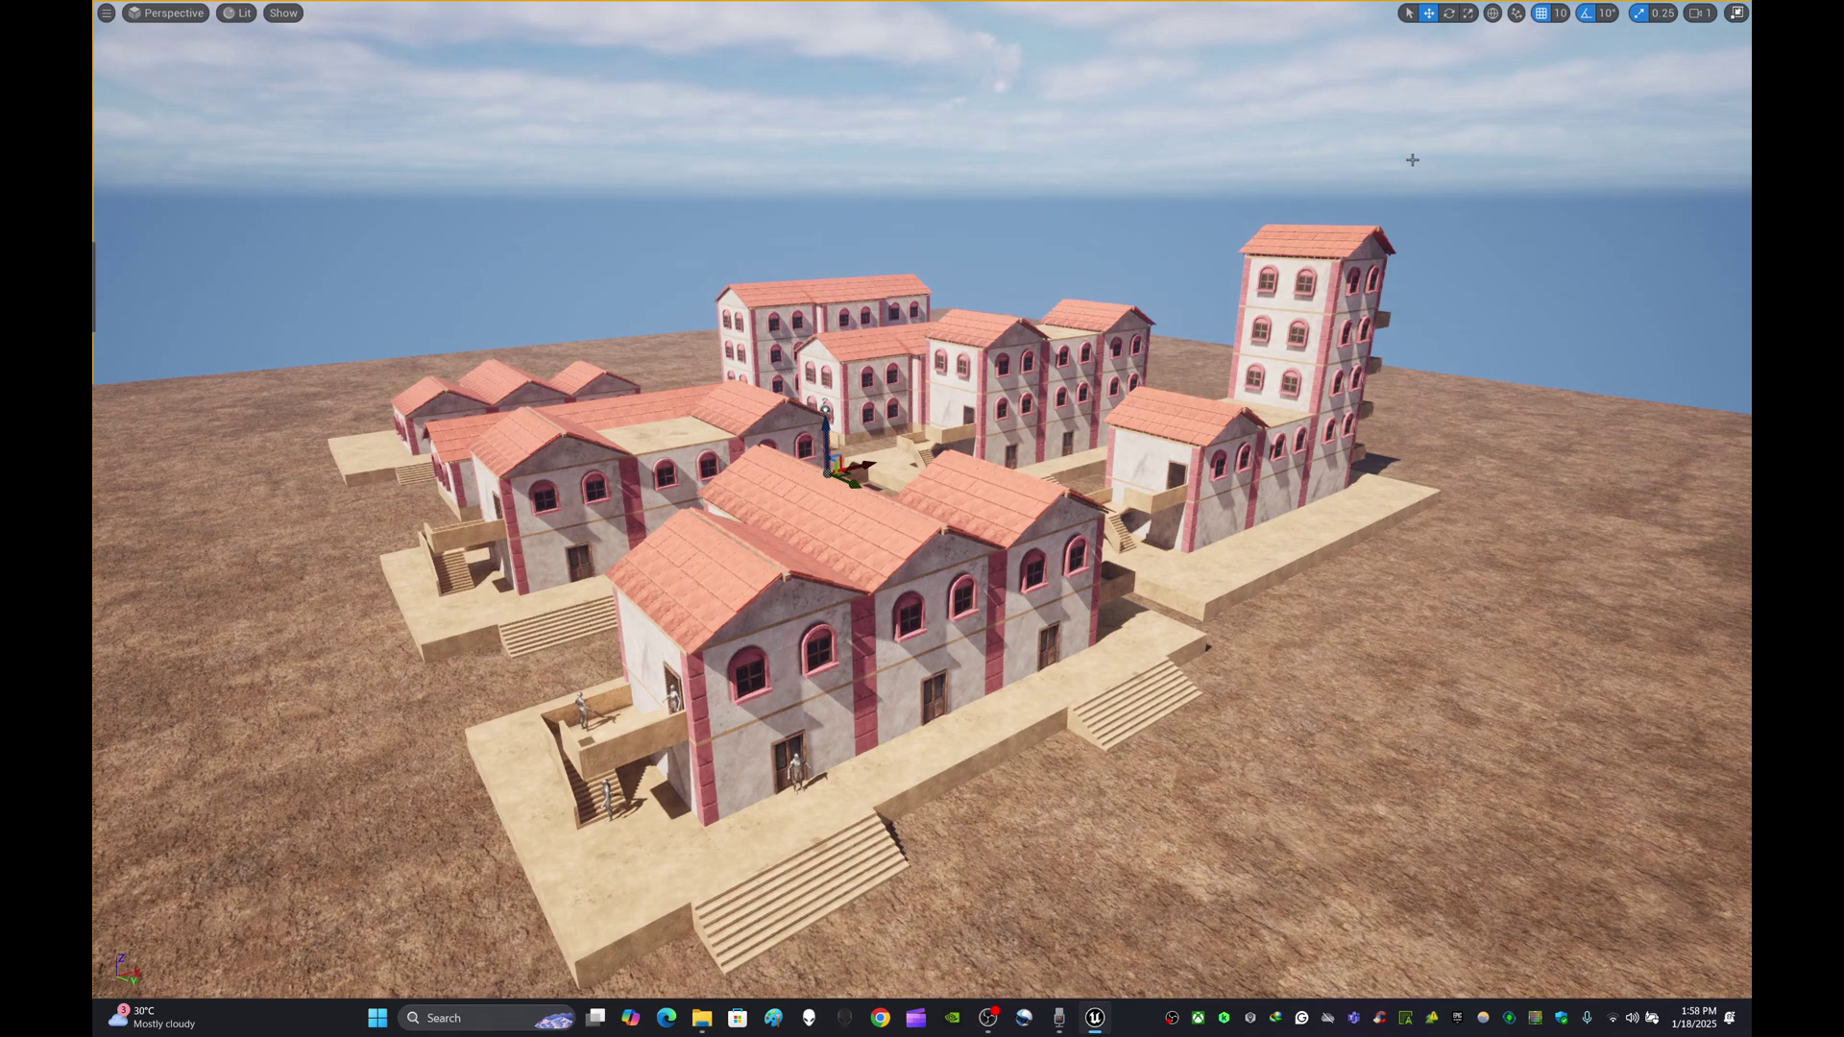
right_click_drag(1440, 195, 1263, 413)
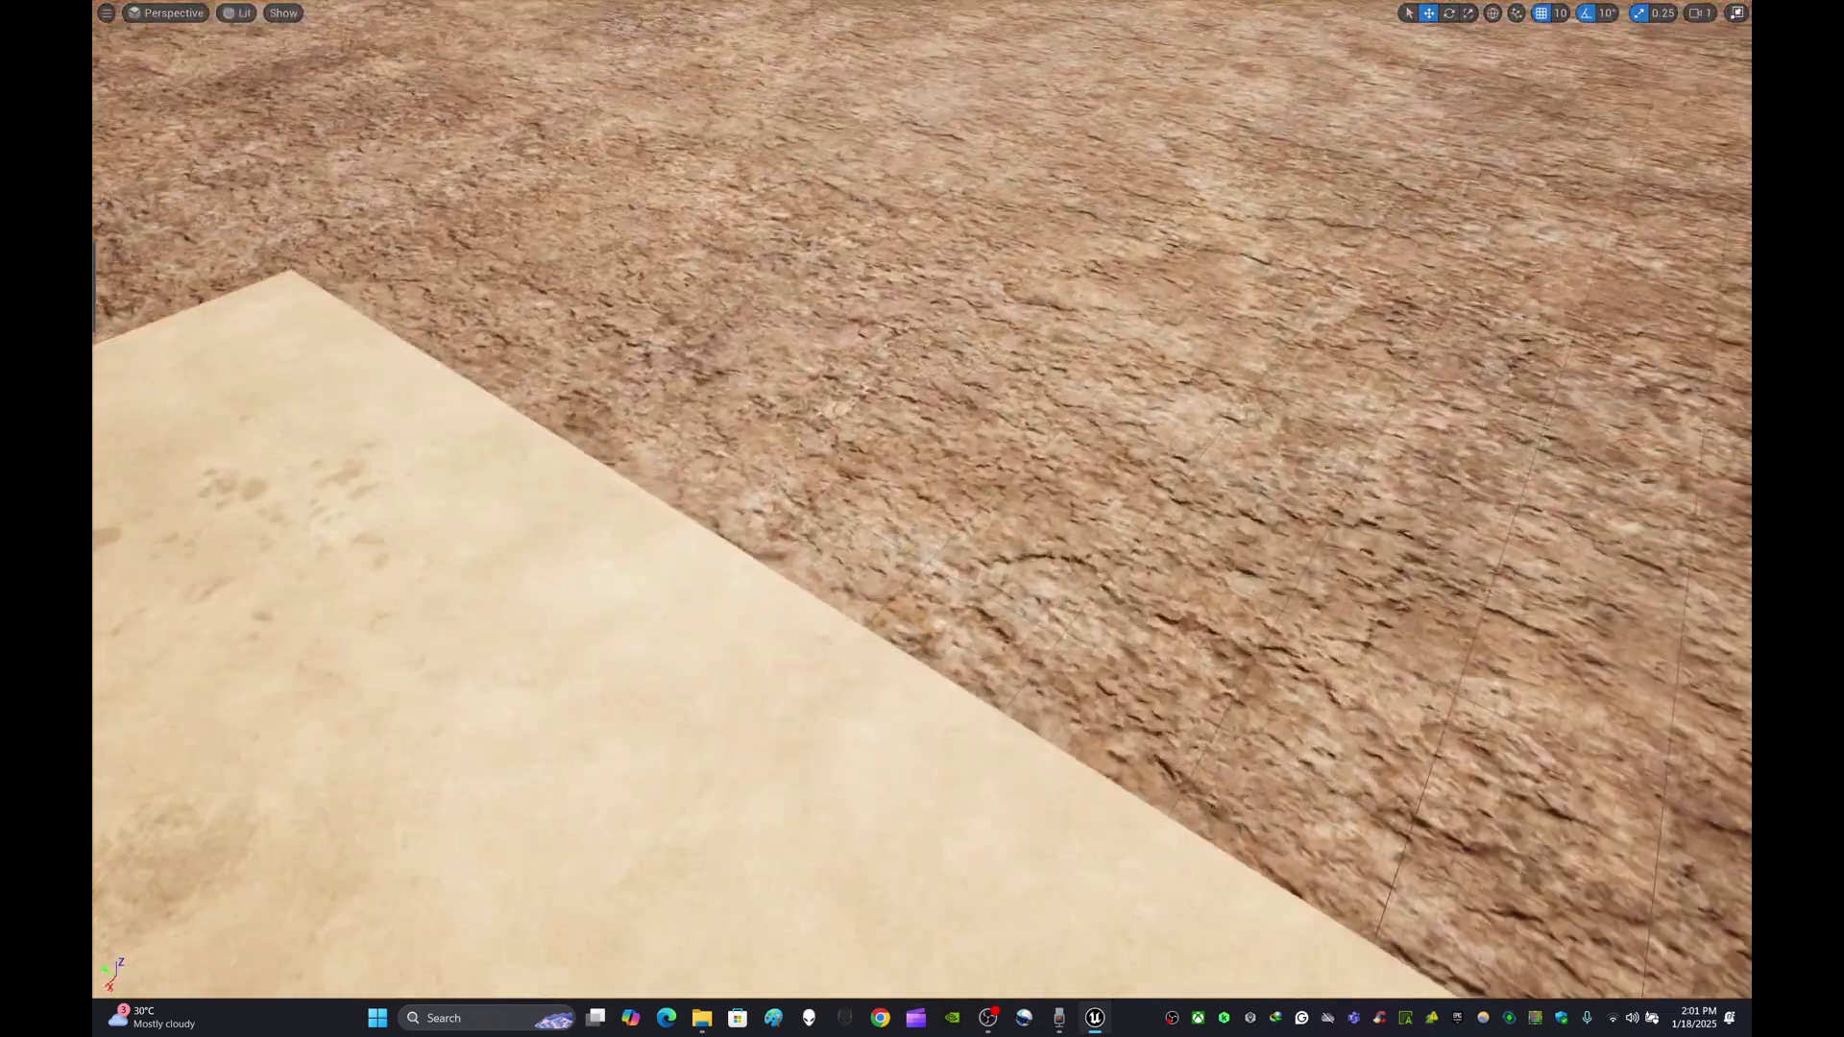
right_click_drag(922, 518, 691, 413)
scroll(1671, 253, "down", 10)
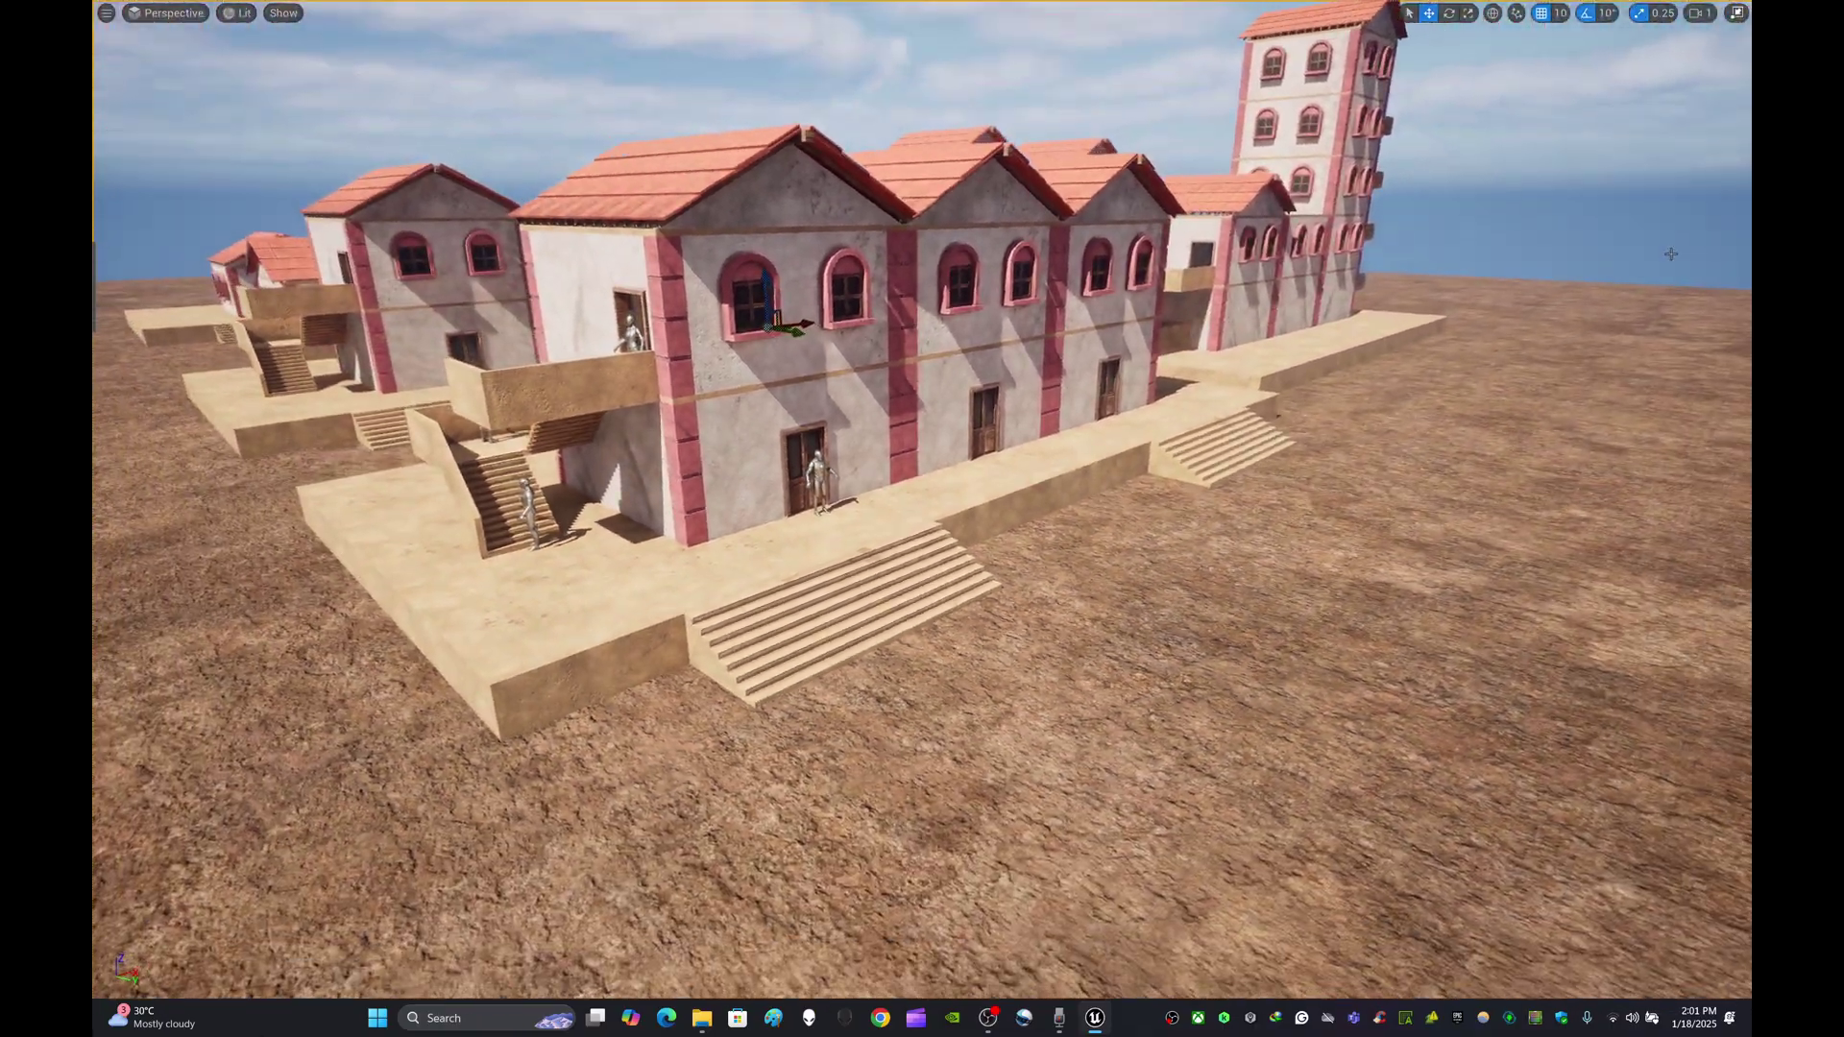
right_click_drag(1745, 248, 1737, 193)
scroll(1723, 221, "down", 10)
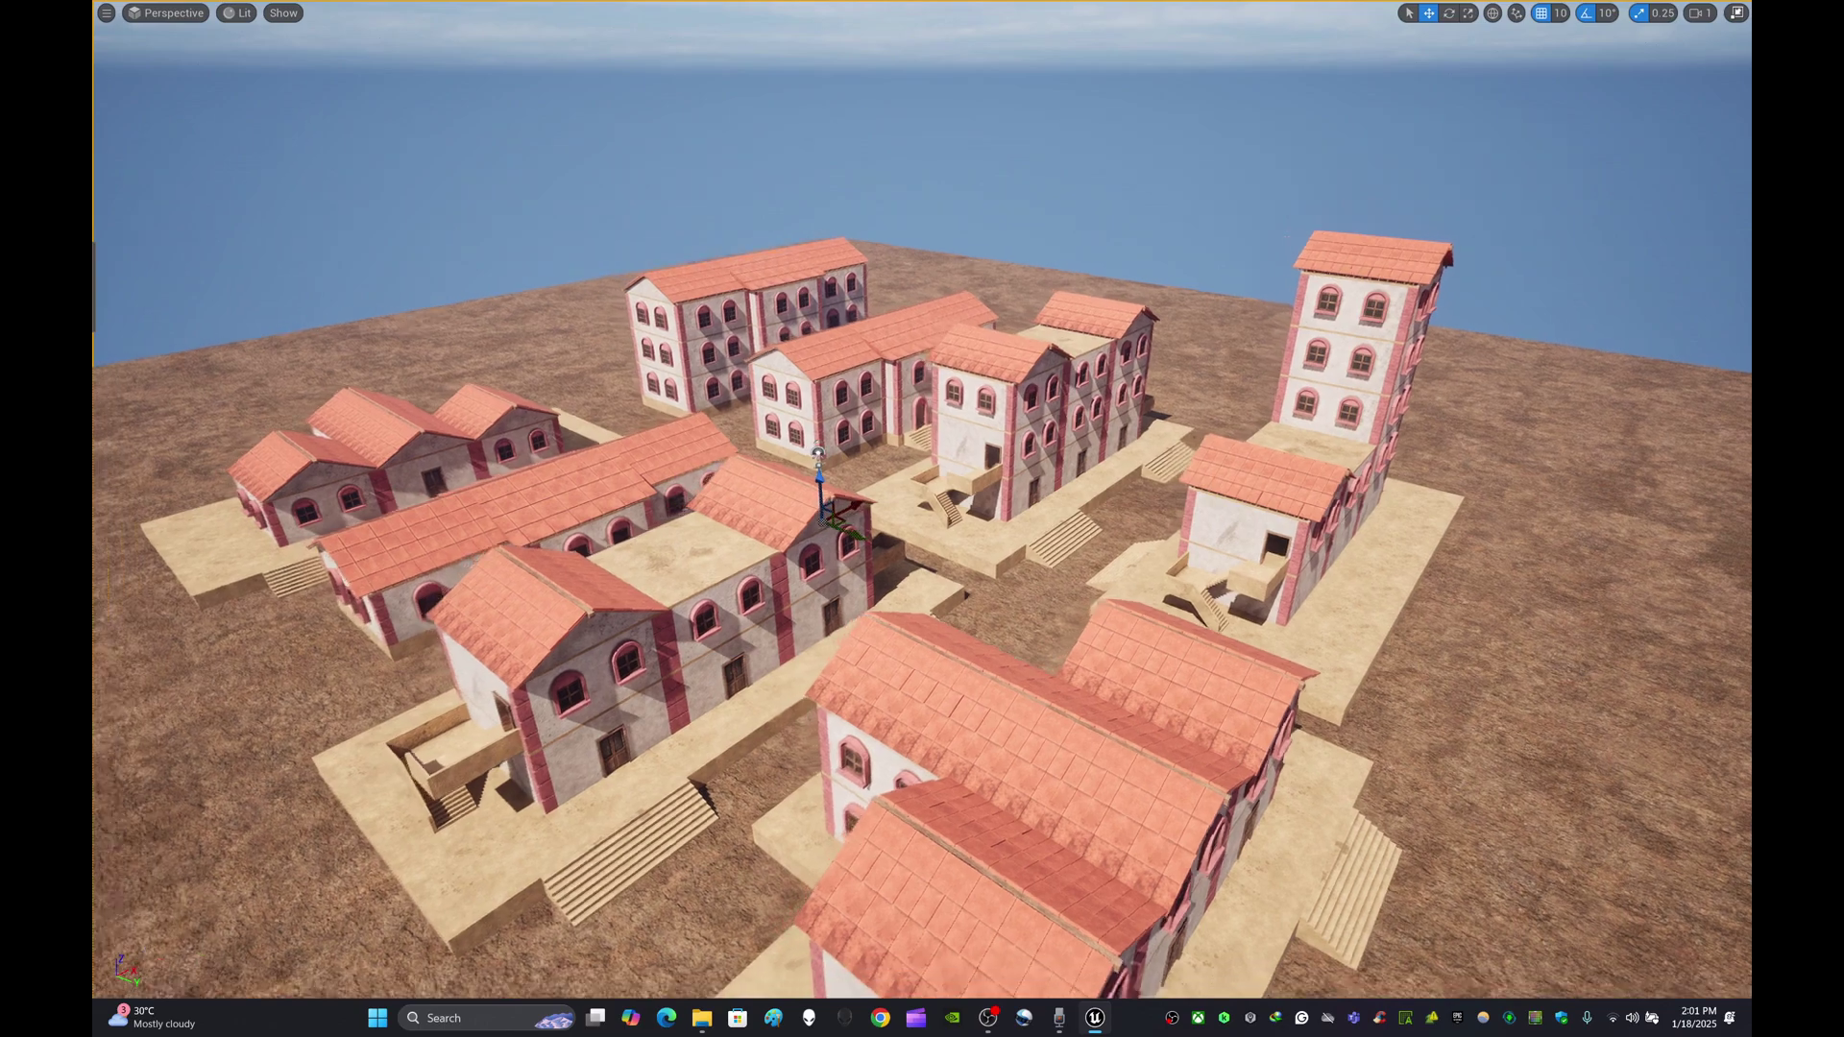
right_click_drag(1737, 193, 1711, 208)
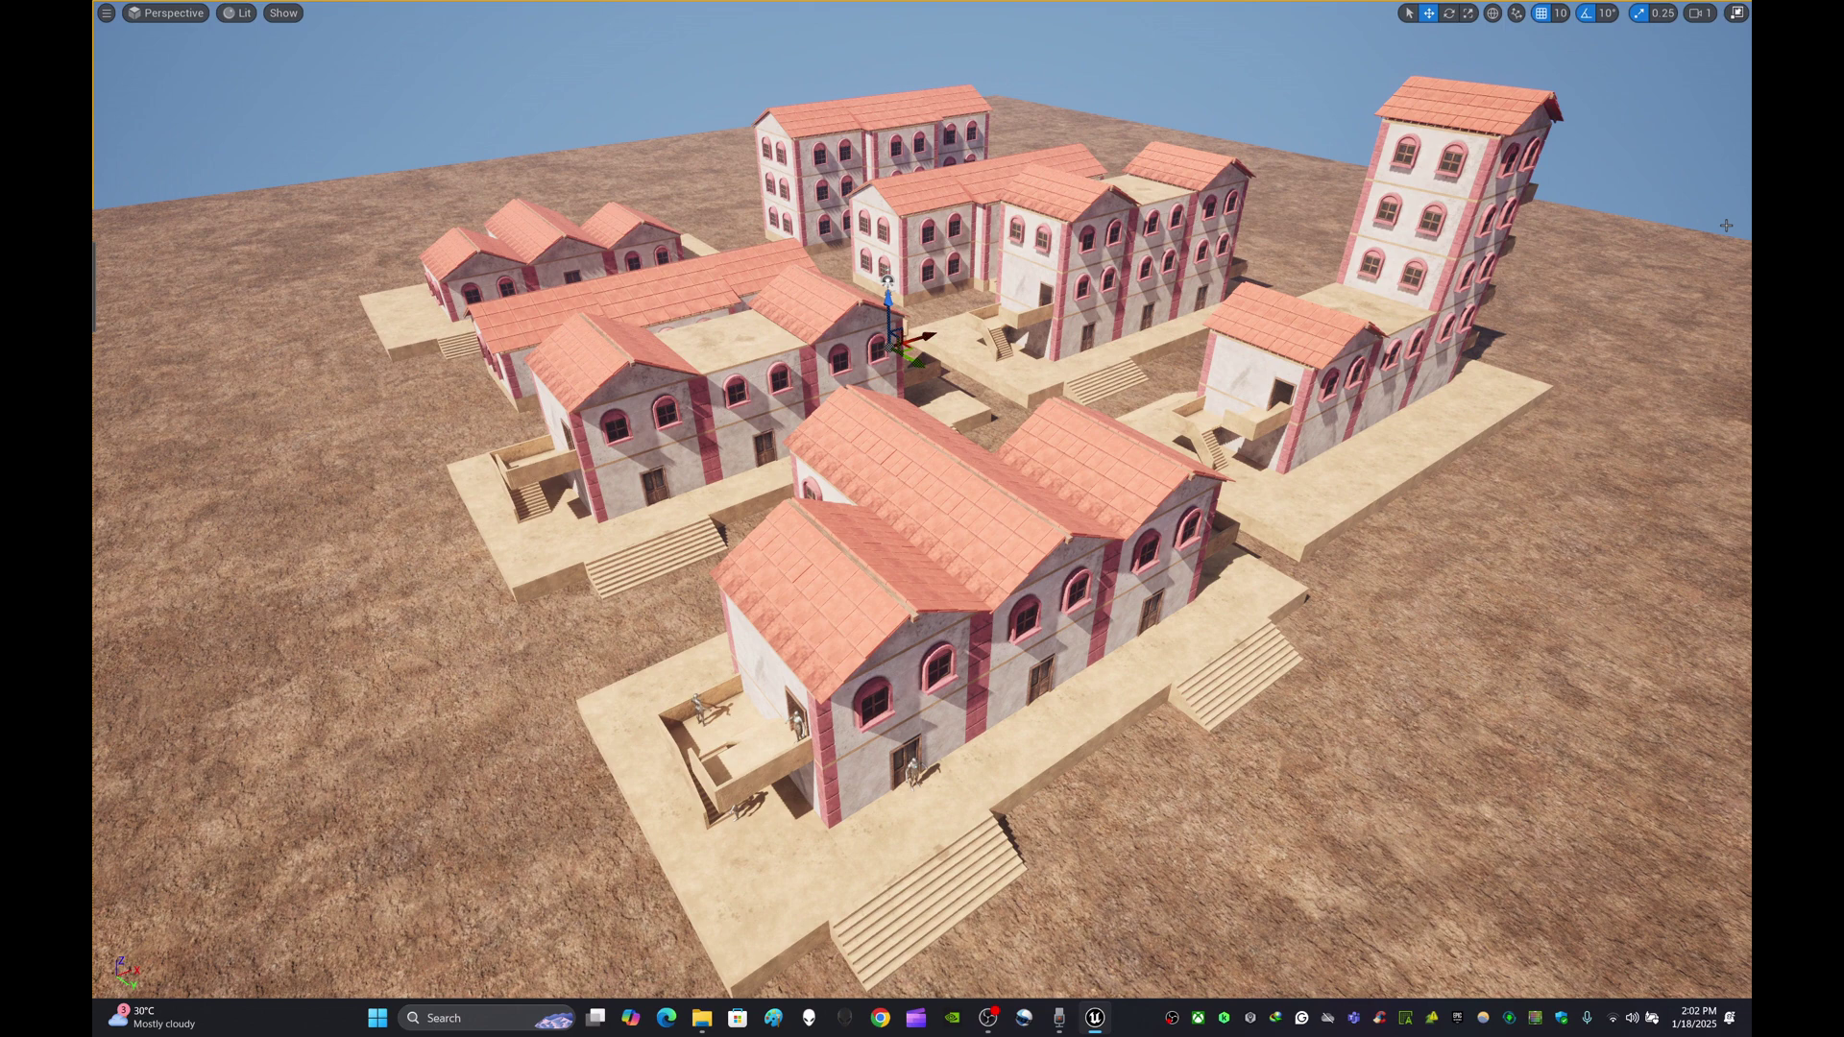
key("F11")
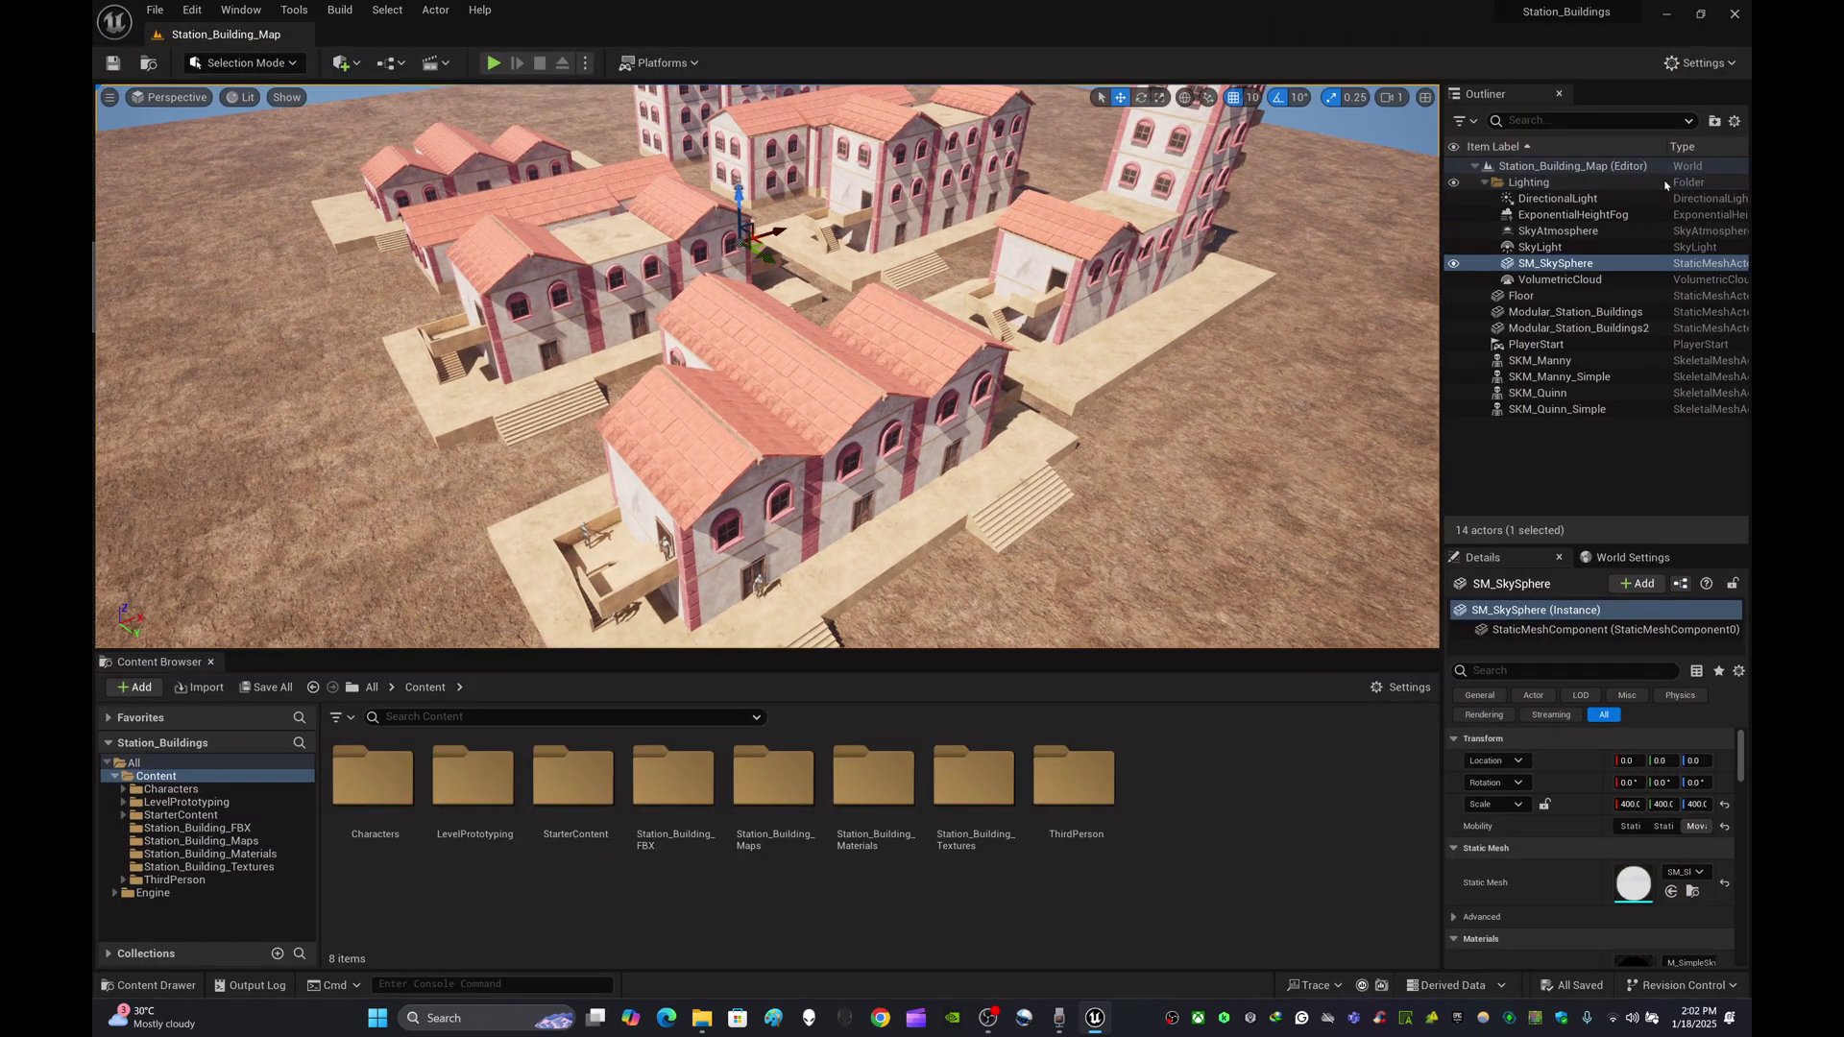
- Clear the actor selection and frame the whole group of station buildings in the level viewport
right_click_drag(1377, 220, 1376, 220)
left_click(1530, 485)
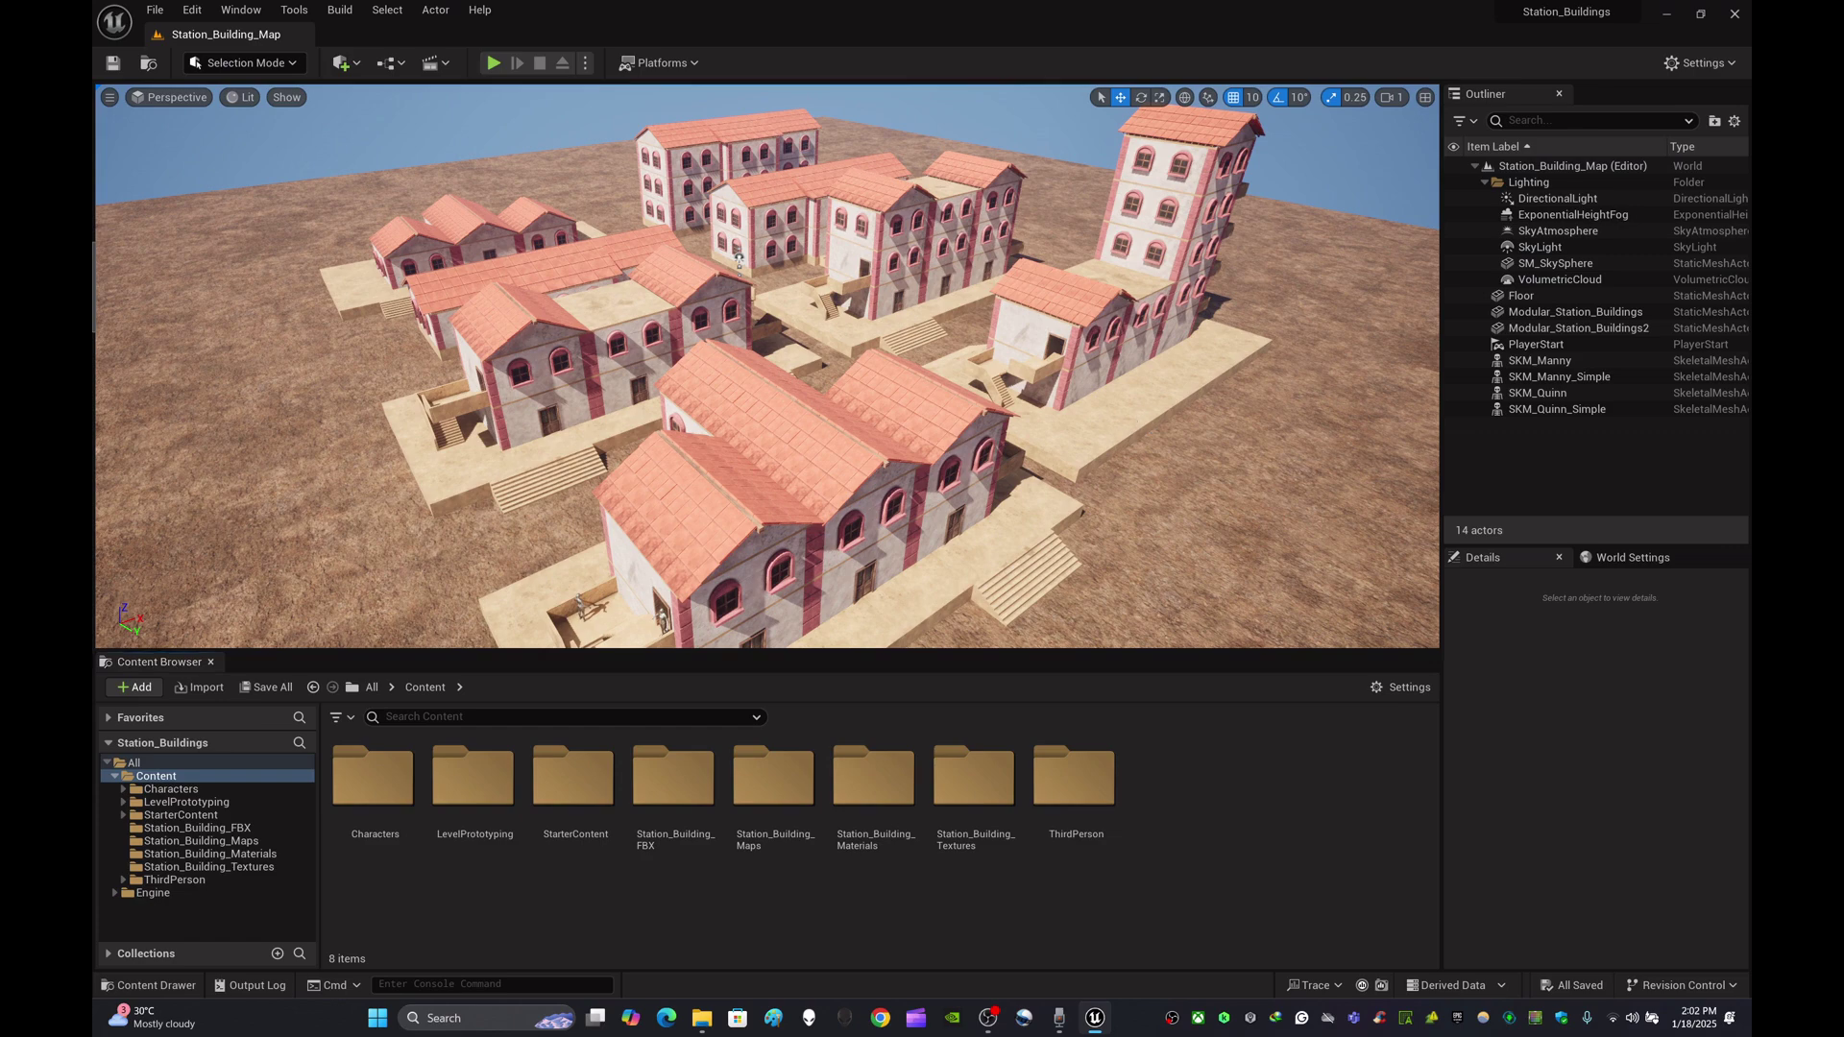
scroll(738, 259, "down", 4)
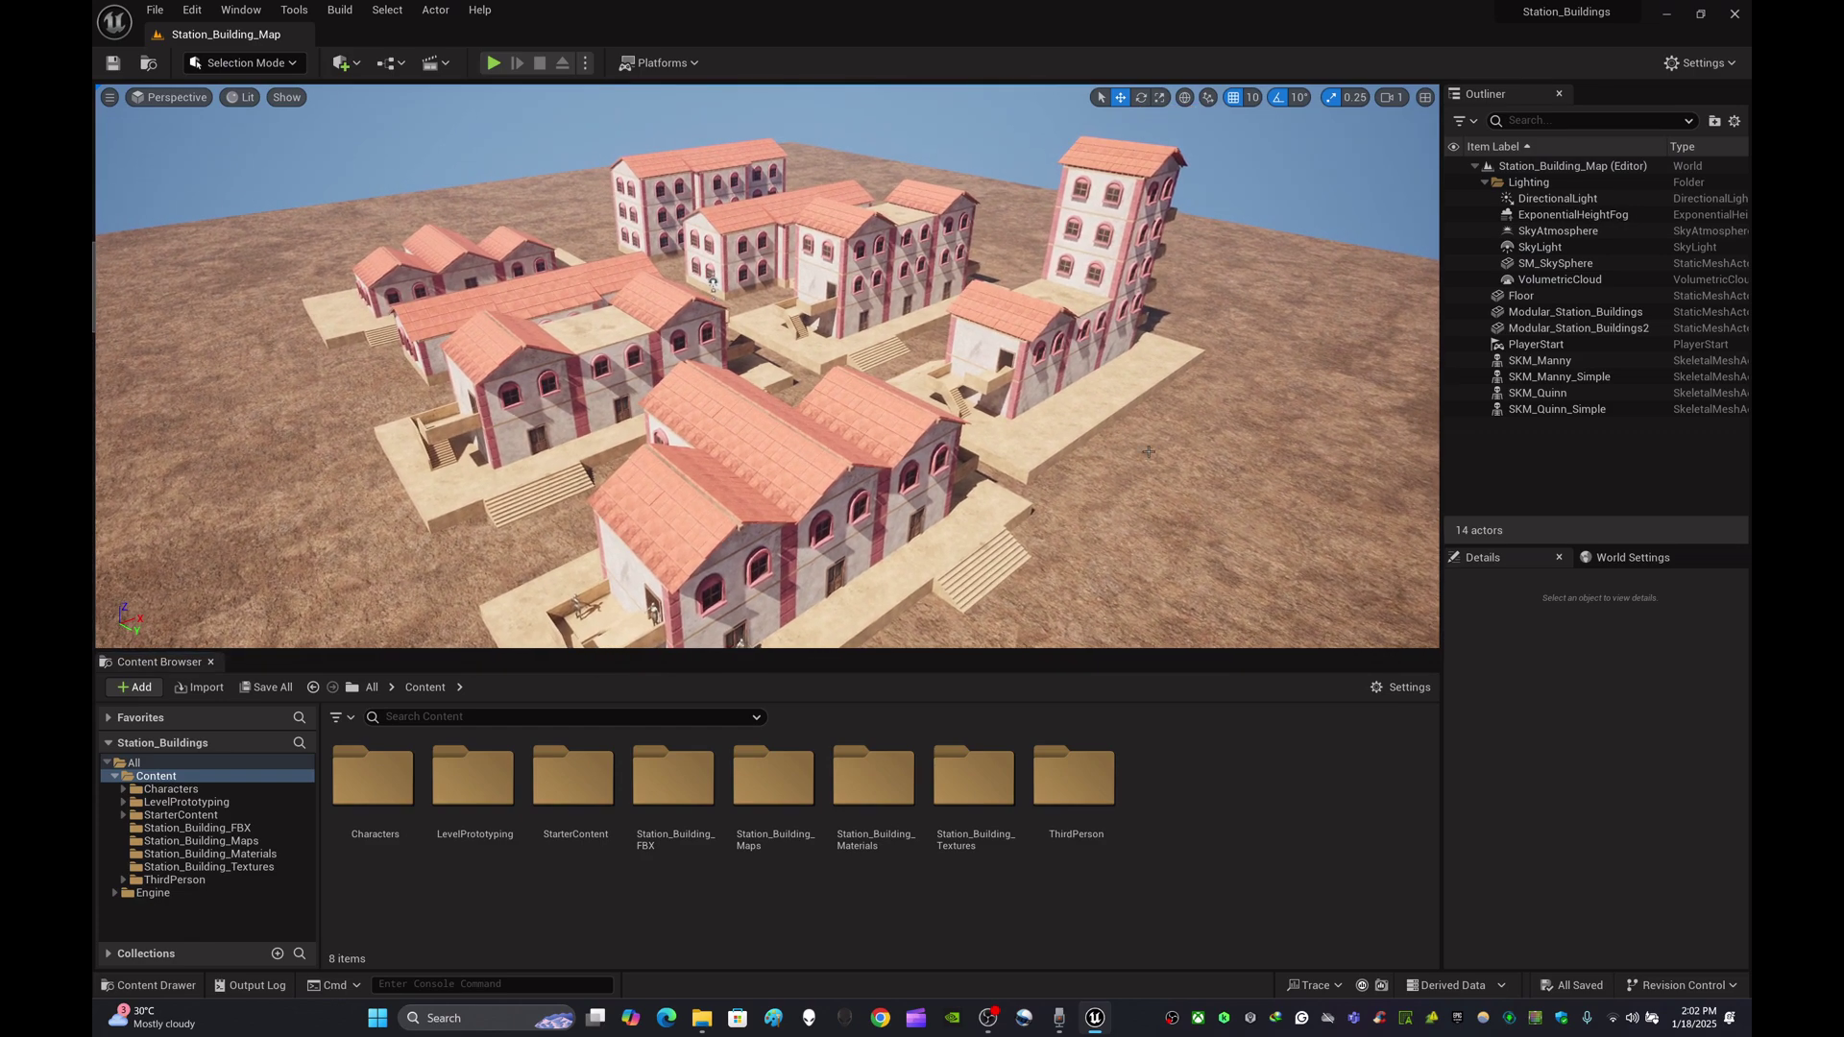